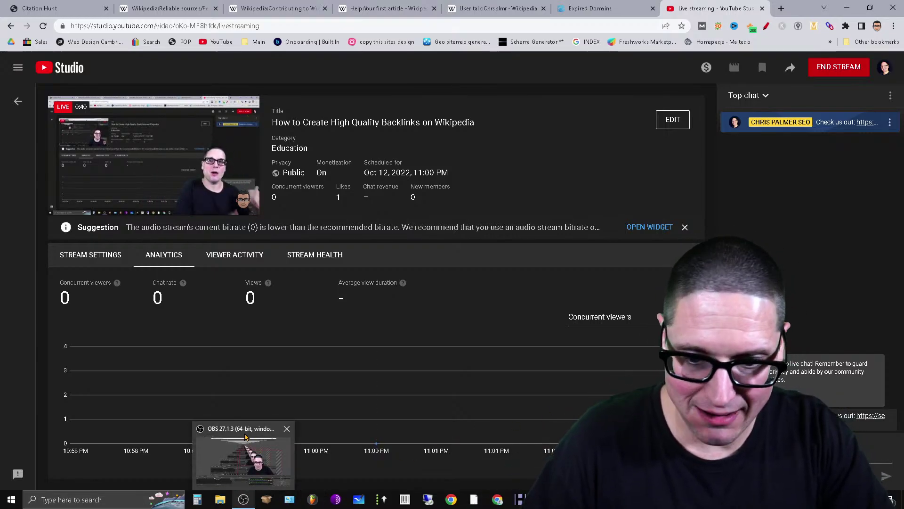
- Switch to OBS, review its Stream and Output settings without changing them, and return to the YouTube Studio live stream page
{"action": "left_click", "coordinate": [244, 500]}
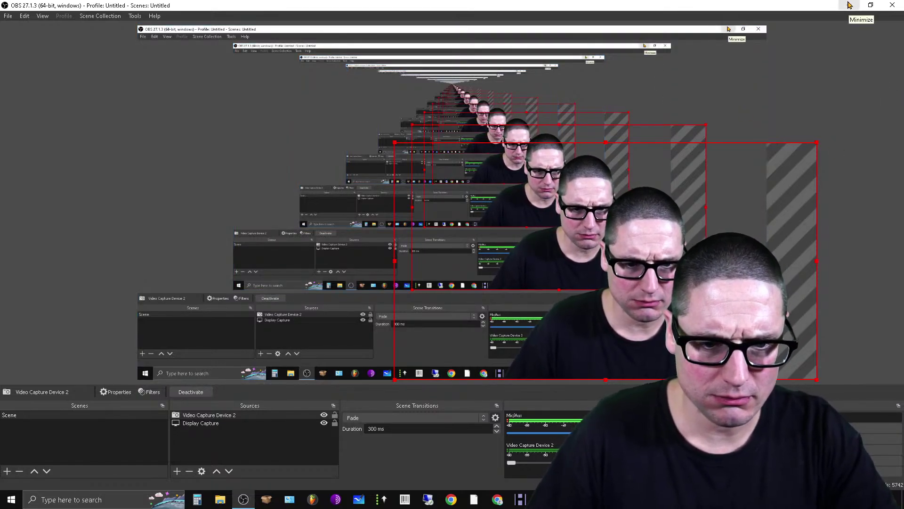
{"action": "left_click", "coordinate": [8, 15]}
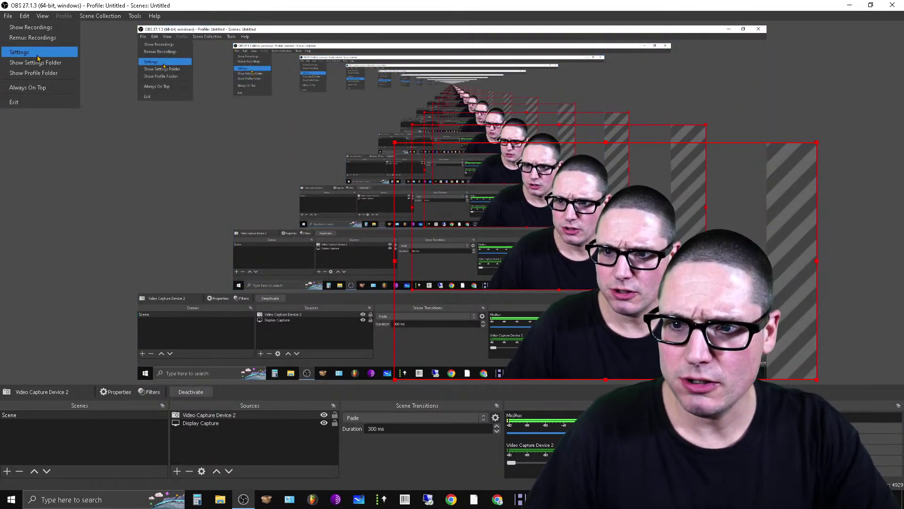
{"action": "left_click", "coordinate": [14, 55]}
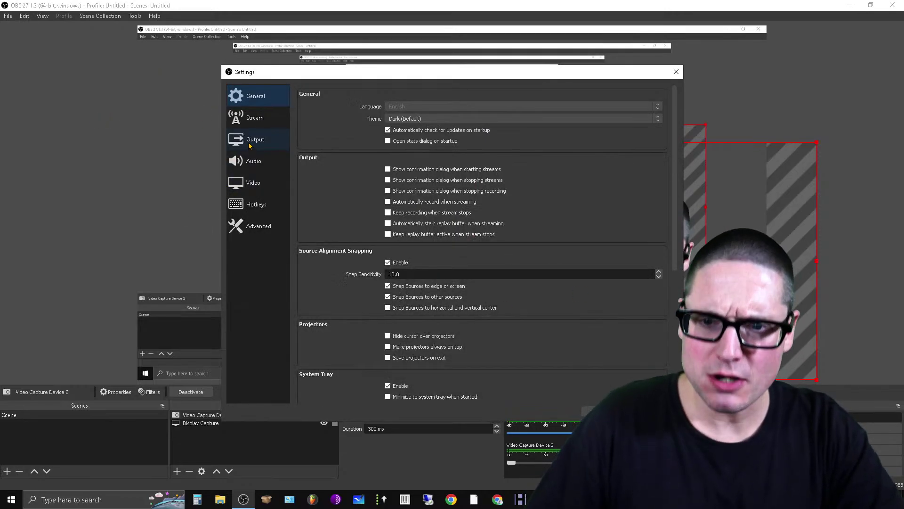
{"action": "left_click", "coordinate": [250, 144]}
{"action": "left_click", "coordinate": [245, 122]}
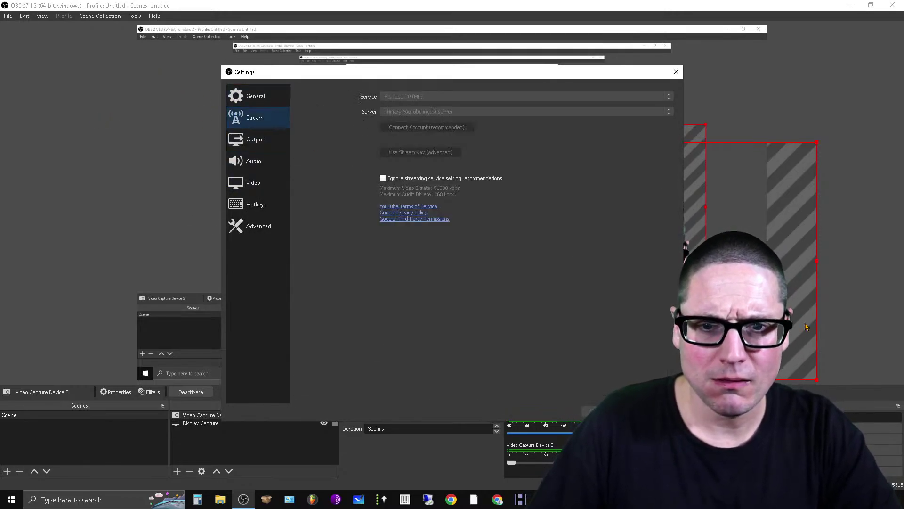
{"action": "left_click", "coordinate": [257, 143]}
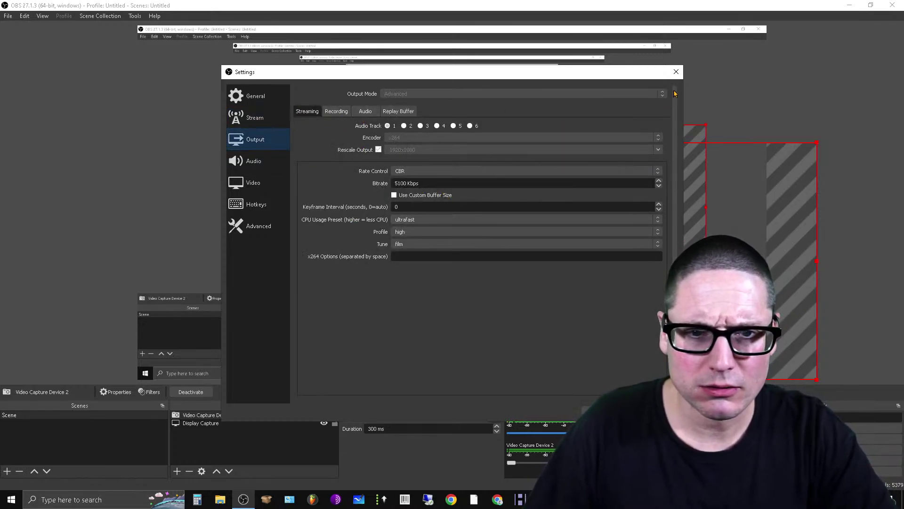
{"action": "left_click", "coordinate": [676, 71]}
{"action": "key", "text": "alt+Tab"}
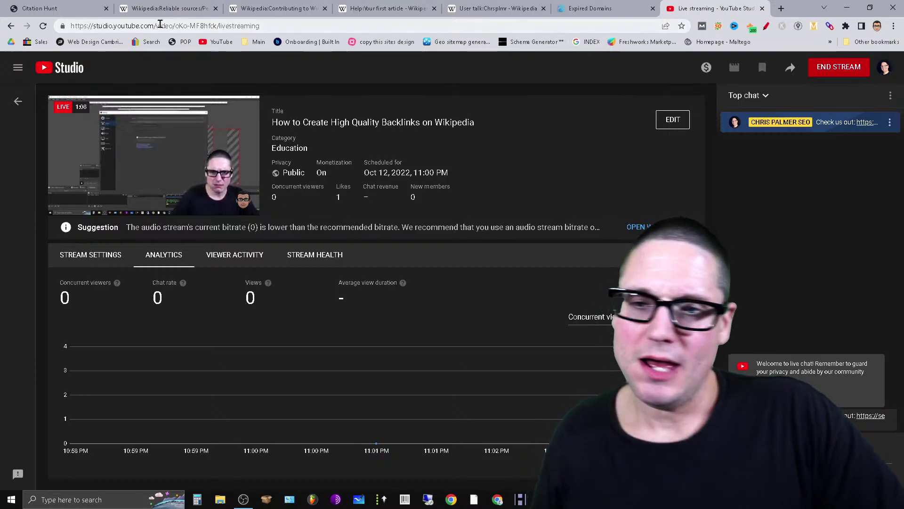
- Show Wikipedia's Reliable sources/Perennial sources page from its beginning
{"action": "left_click", "coordinate": [163, 8]}
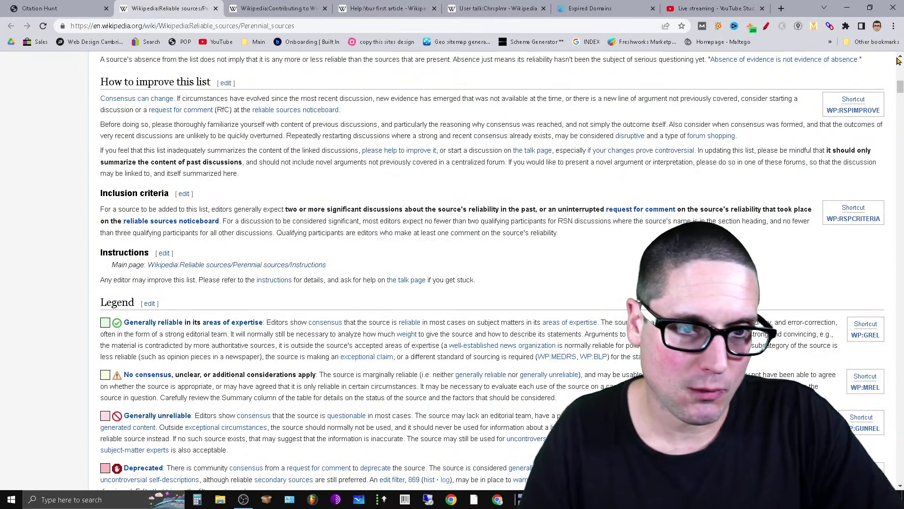
{"action": "scroll", "coordinate": [882, 87], "scroll_direction": "up", "scroll_amount": 15}
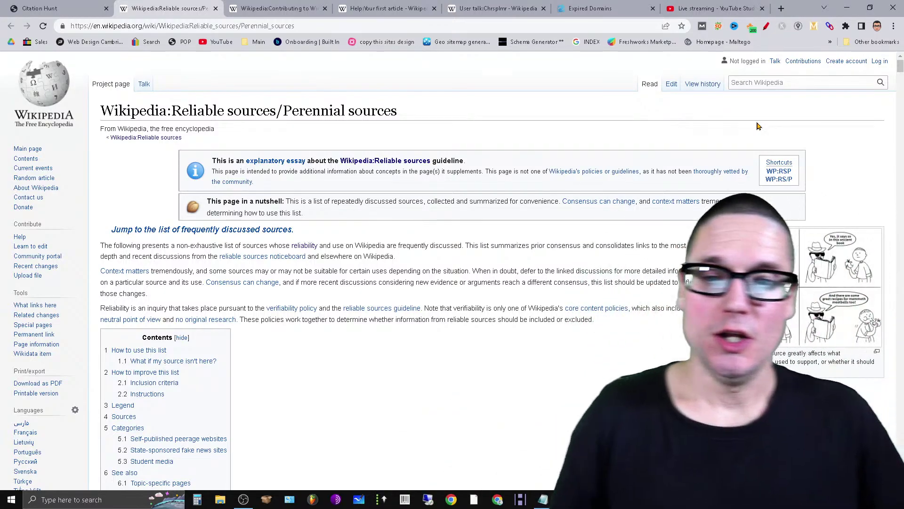
- Clear the browser's browsing data from its history page, and close the Settings and History pages
{"action": "left_click", "coordinate": [781, 9]}
{"action": "left_click", "coordinate": [584, 211]}
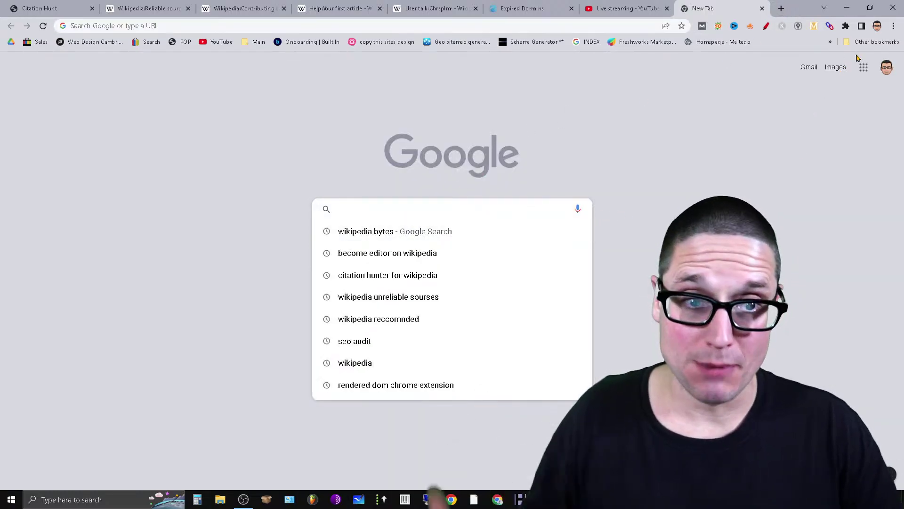
{"action": "left_click", "coordinate": [893, 26]}
{"action": "mouse_move", "coordinate": [830, 87]}
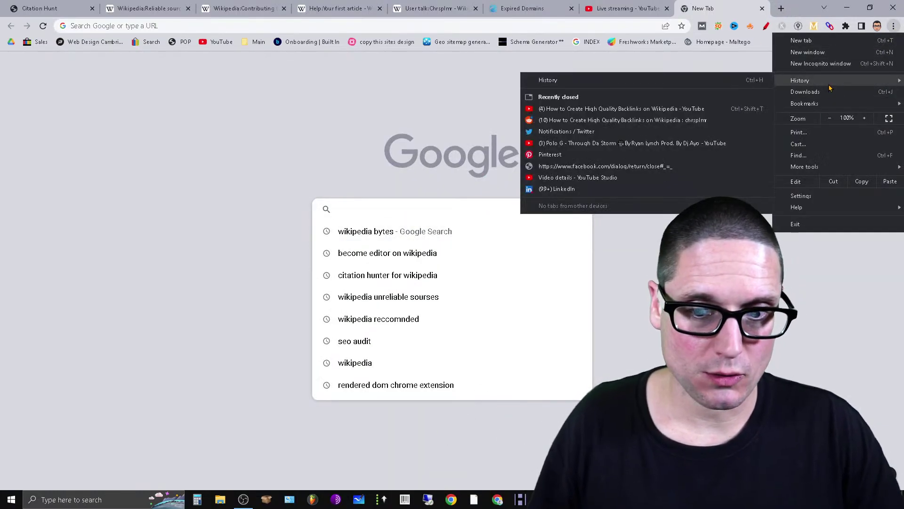
{"action": "left_click", "coordinate": [638, 83]}
{"action": "left_click", "coordinate": [66, 163]}
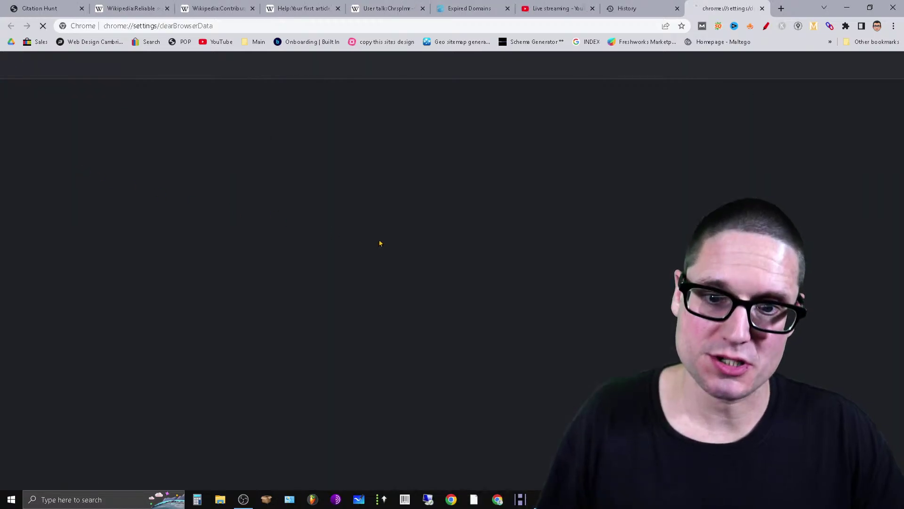
{"action": "left_click", "coordinate": [540, 375]}
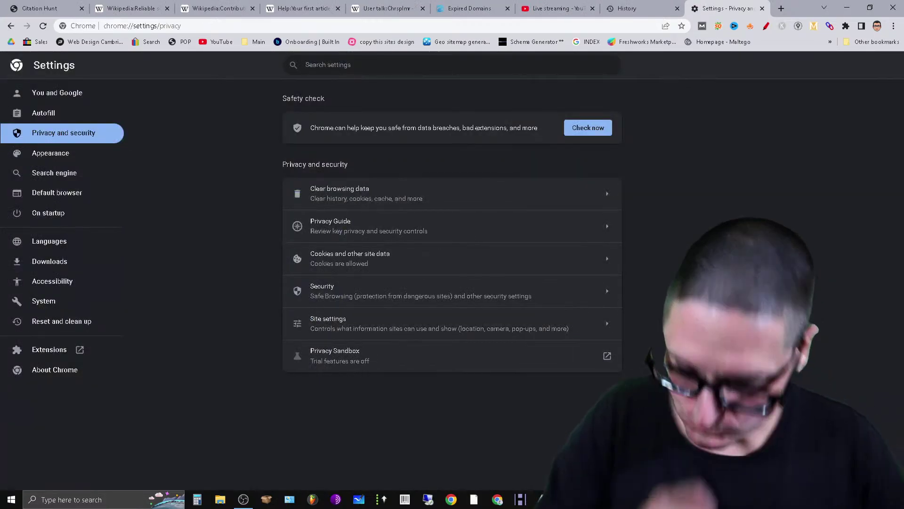
{"action": "left_click", "coordinate": [762, 8]}
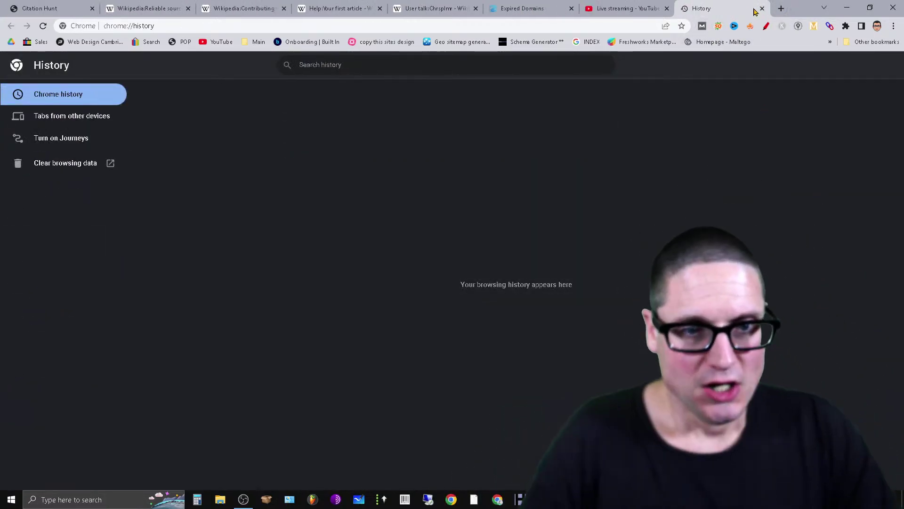
{"action": "left_click", "coordinate": [762, 8]}
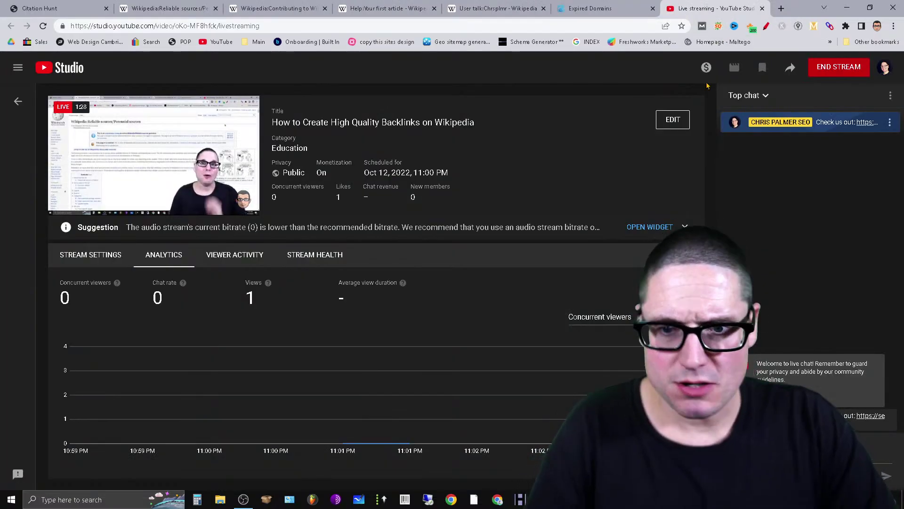
- Close the Wikipedia User talk page and bring up the Reliable sources/Perennial sources page
{"action": "mouse_move", "coordinate": [78, 125]}
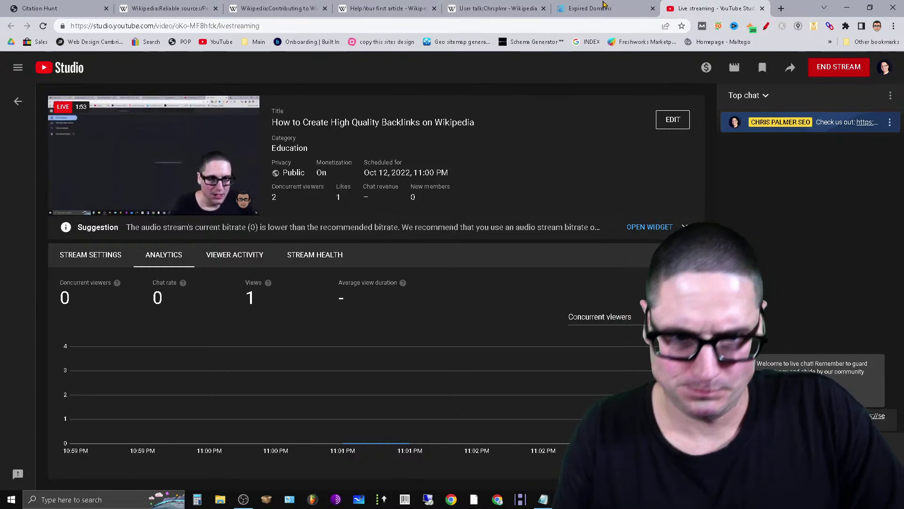
{"action": "left_click", "coordinate": [544, 8]}
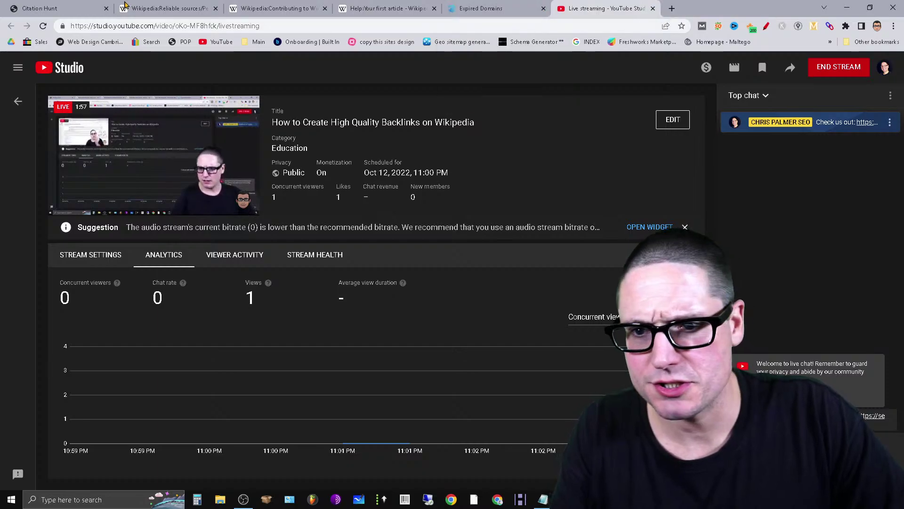
{"action": "left_click", "coordinate": [172, 6]}
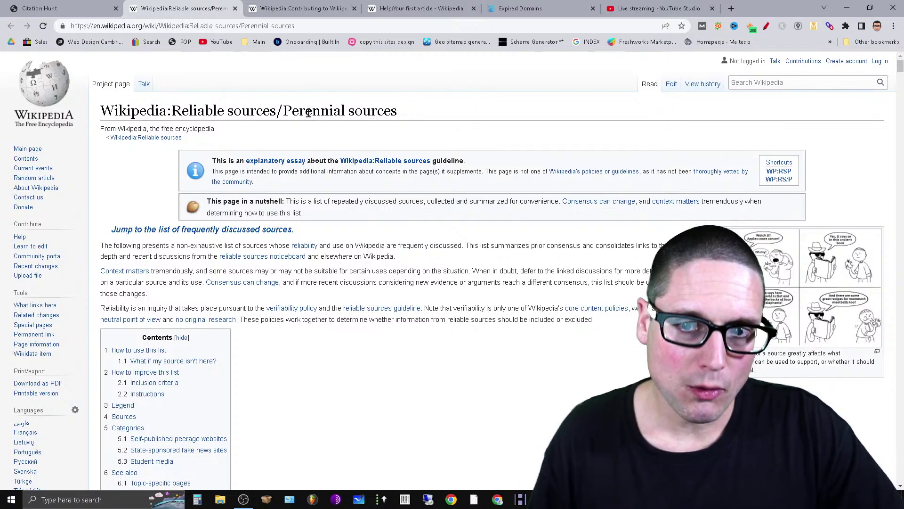
- Highlight the word "Perennial" in the page title
{"action": "left_click_drag", "start_coordinate": [407, 114], "coordinate": [299, 113]}
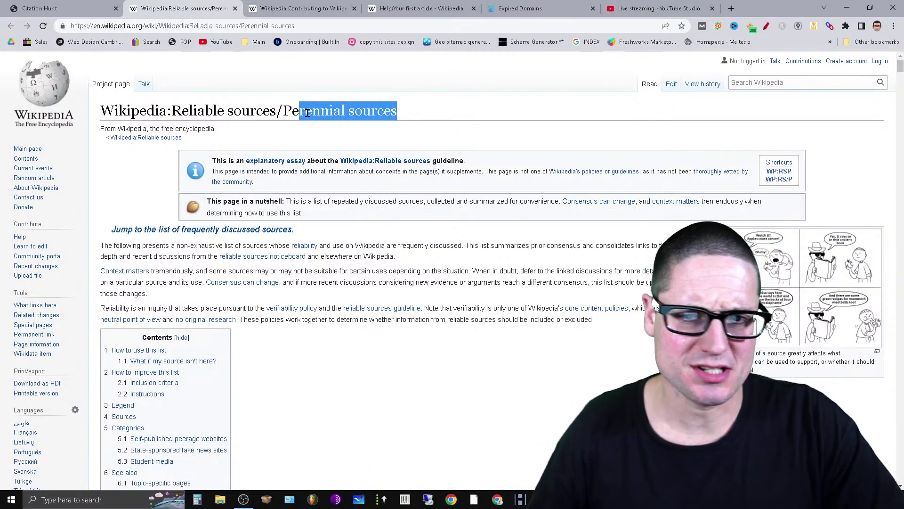
{"action": "double_click", "coordinate": [305, 113]}
{"action": "right_click", "coordinate": [305, 115]}
{"action": "key", "text": "Escape"}
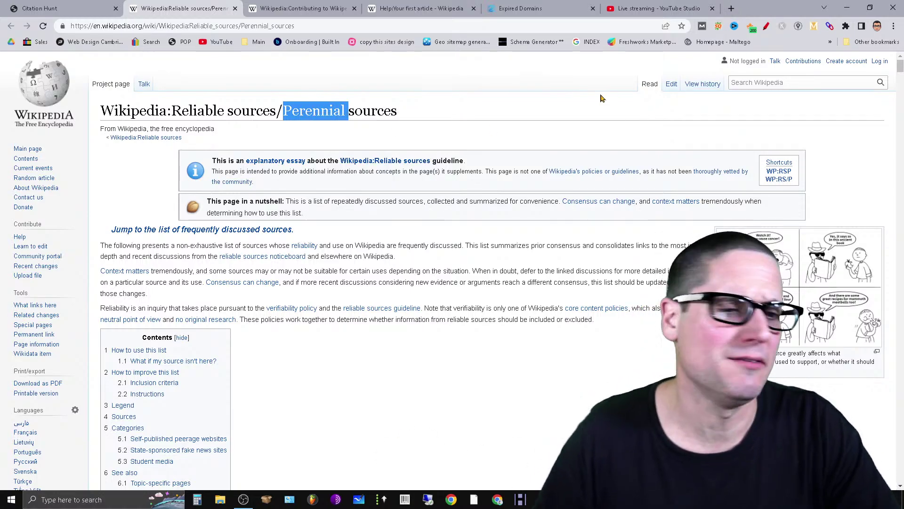
- Show the Sources table on the Perennial sources page and select the page's web address
{"action": "scroll", "coordinate": [854, 210], "scroll_direction": "down", "scroll_amount": 3}
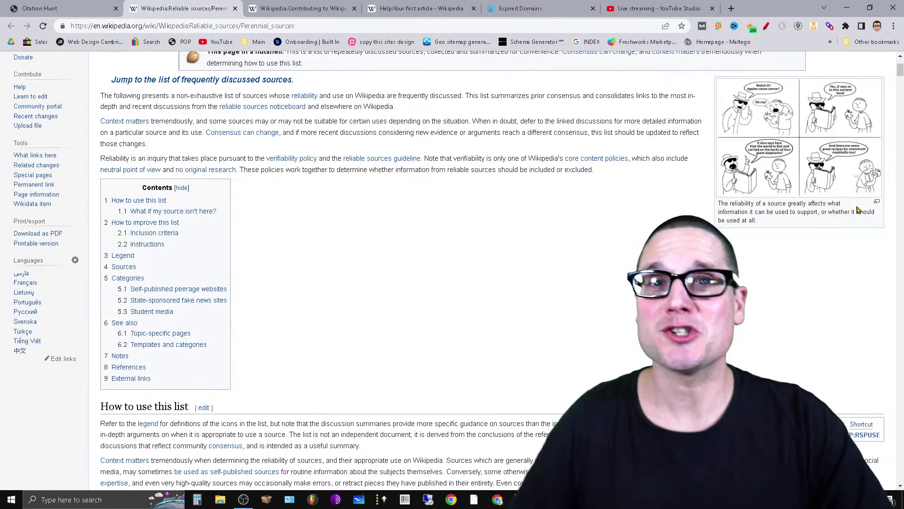
{"action": "scroll", "coordinate": [778, 203], "scroll_direction": "down", "scroll_amount": 3}
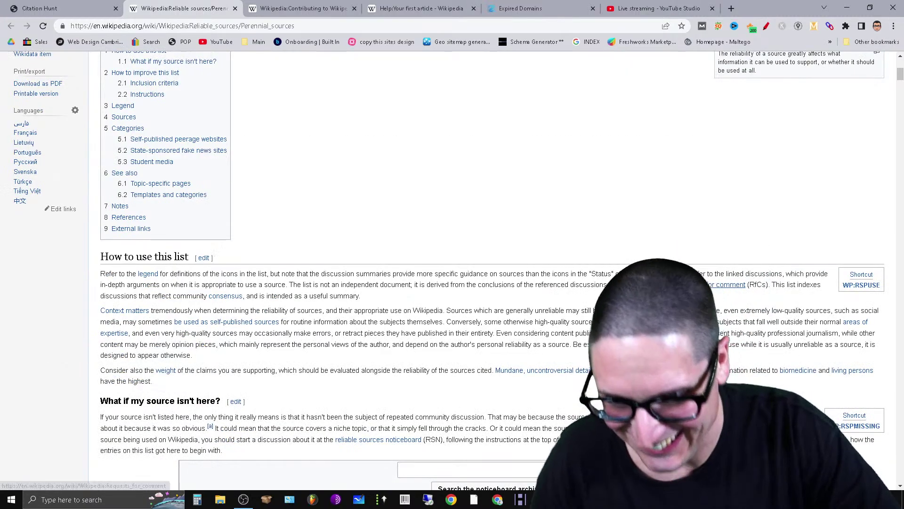
{"action": "scroll", "coordinate": [778, 203], "scroll_direction": "down", "scroll_amount": 15}
{"action": "scroll", "coordinate": [150, 110], "scroll_direction": "up", "scroll_amount": 3}
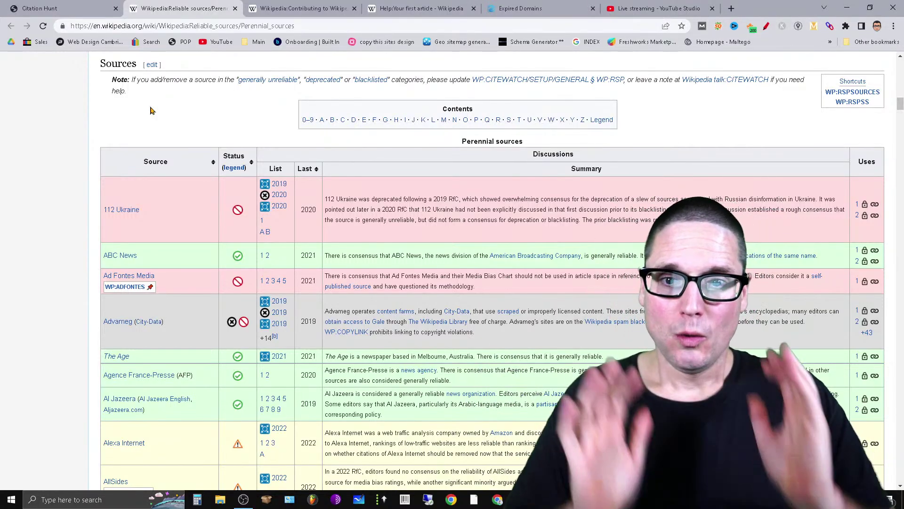
{"action": "left_click", "coordinate": [310, 27]}
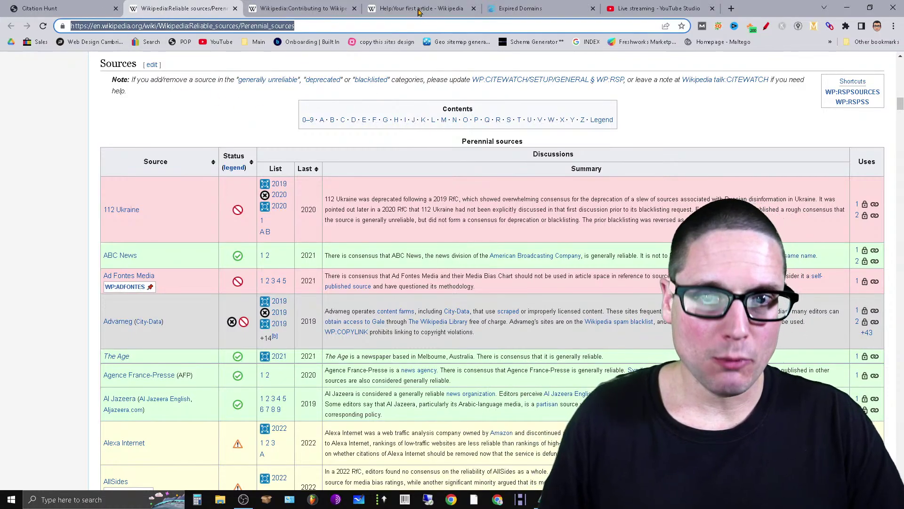
- Bring up the "Help:Your first article" page and select its web address
{"action": "left_click", "coordinate": [418, 9]}
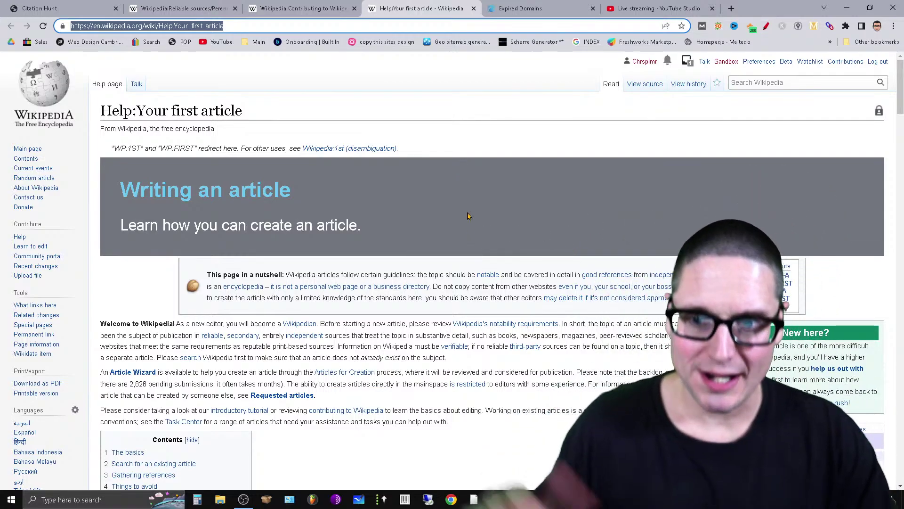
{"action": "double_click", "coordinate": [274, 24]}
{"action": "left_click", "coordinate": [274, 24]}
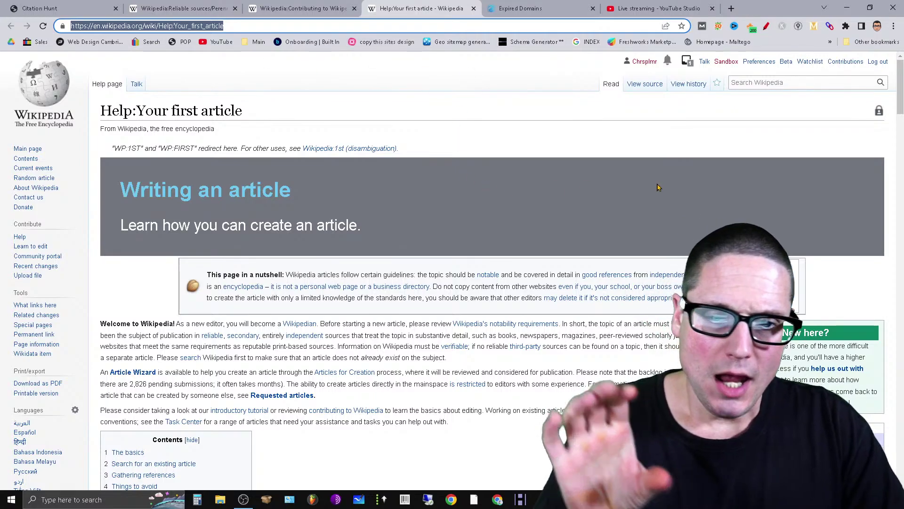
- Circle the "Gathering references" heading and the words "verifiable through citations to reliable sources" in red with the pen
{"action": "scroll", "coordinate": [618, 265], "scroll_direction": "down", "scroll_amount": 3}
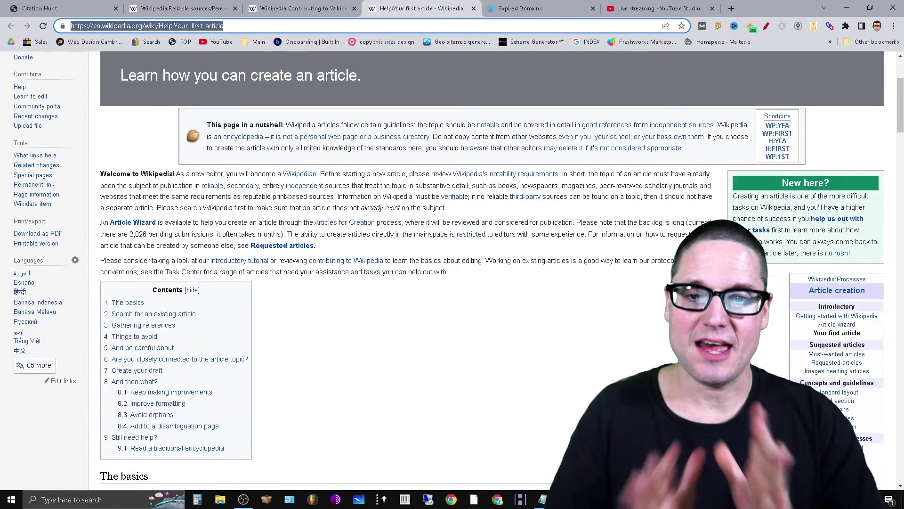
{"action": "scroll", "coordinate": [490, 264], "scroll_direction": "down", "scroll_amount": 13}
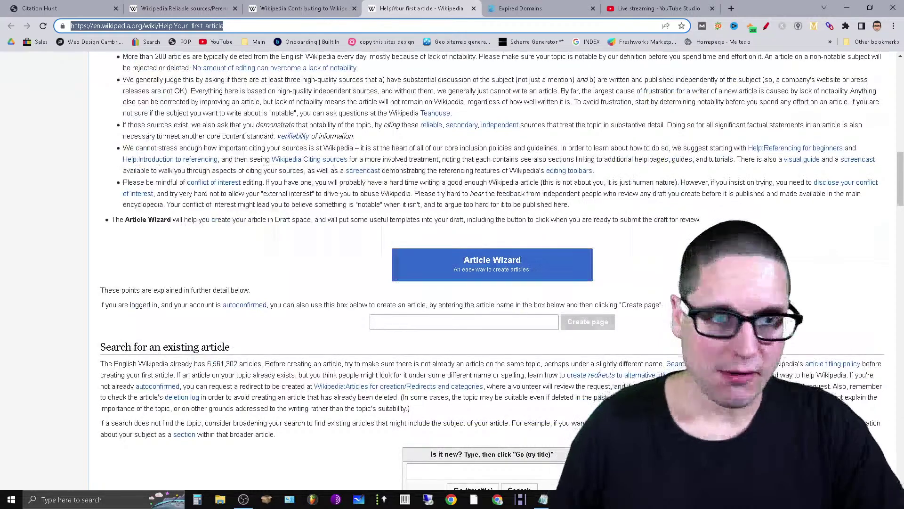
{"action": "left_click", "coordinate": [766, 26]}
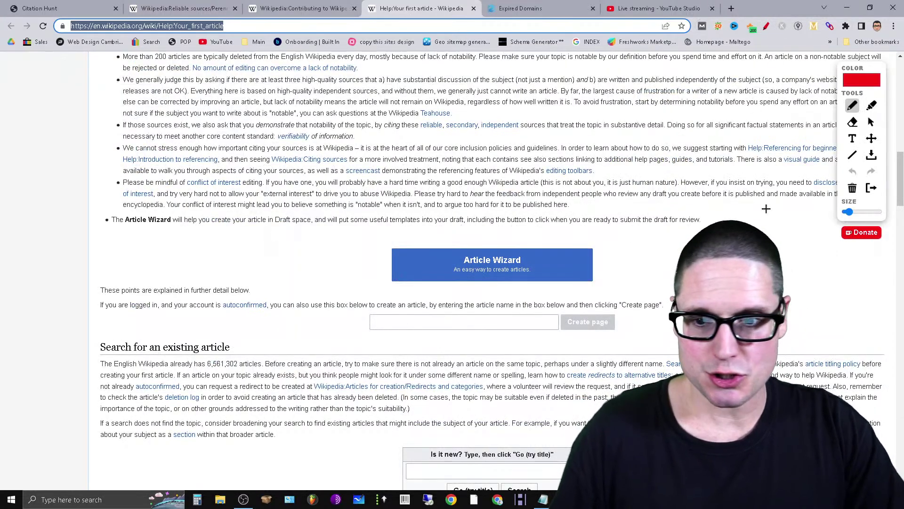
{"action": "scroll", "coordinate": [471, 323], "scroll_direction": "down", "scroll_amount": 6}
{"action": "scroll", "coordinate": [480, 323], "scroll_direction": "down", "scroll_amount": 3}
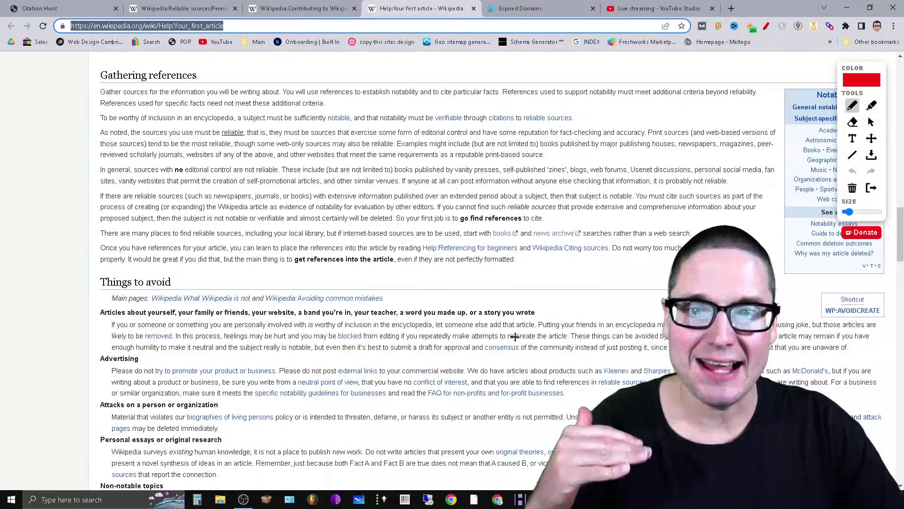
{"action": "mouse_move", "coordinate": [143, 60]}
{"action": "left_mouse_down"}
{"action": "mouse_move", "coordinate": [122, 97]}
{"action": "mouse_move", "coordinate": [141, 52]}
{"action": "mouse_move", "coordinate": [101, 60]}
{"action": "left_mouse_up"}
{"action": "scroll", "coordinate": [471, 245], "scroll_direction": "down", "scroll_amount": 3}
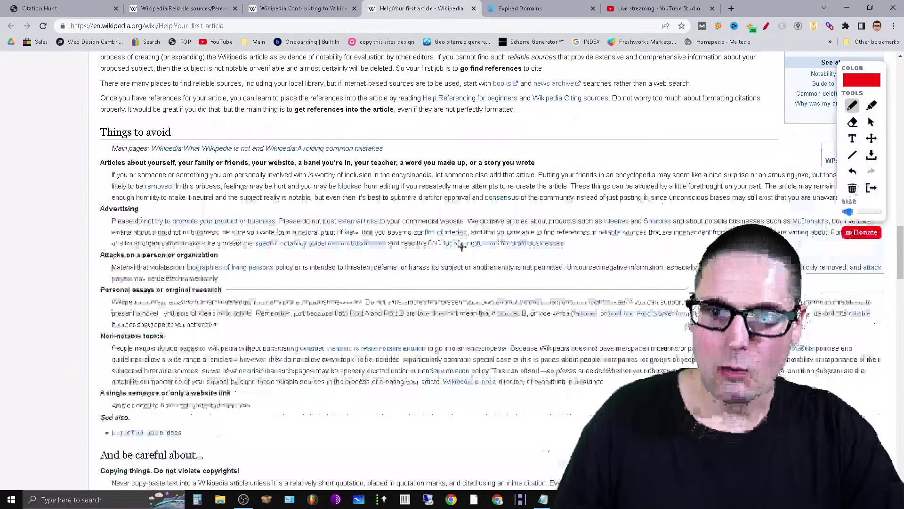
{"action": "scroll", "coordinate": [494, 263], "scroll_direction": "up", "scroll_amount": 3}
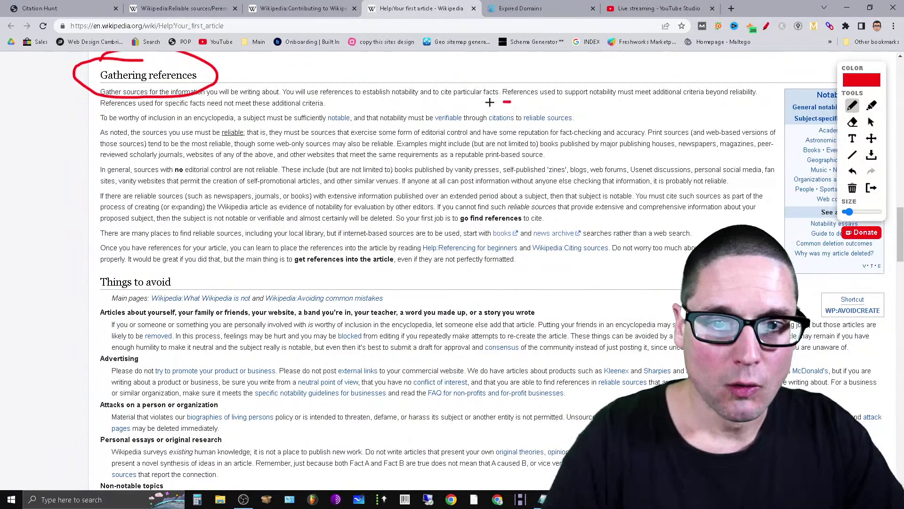
{"action": "mouse_move", "coordinate": [490, 102]}
{"action": "left_mouse_down"}
{"action": "mouse_move", "coordinate": [469, 135]}
{"action": "mouse_move", "coordinate": [592, 115]}
{"action": "mouse_move", "coordinate": [485, 100]}
{"action": "left_mouse_up"}
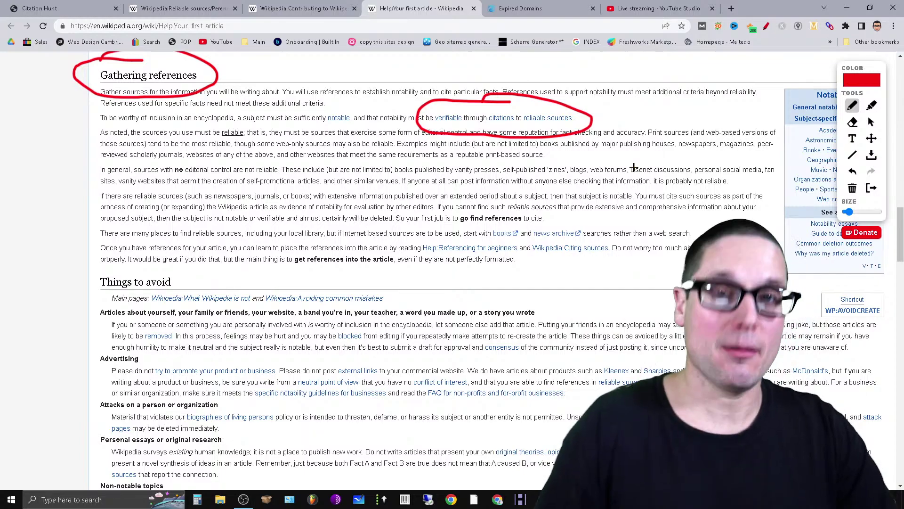
- Circle the Legend heading and its "Generally reliable in its areas of expertise" entry in red on the Perennial sources page
{"action": "left_click", "coordinate": [183, 8]}
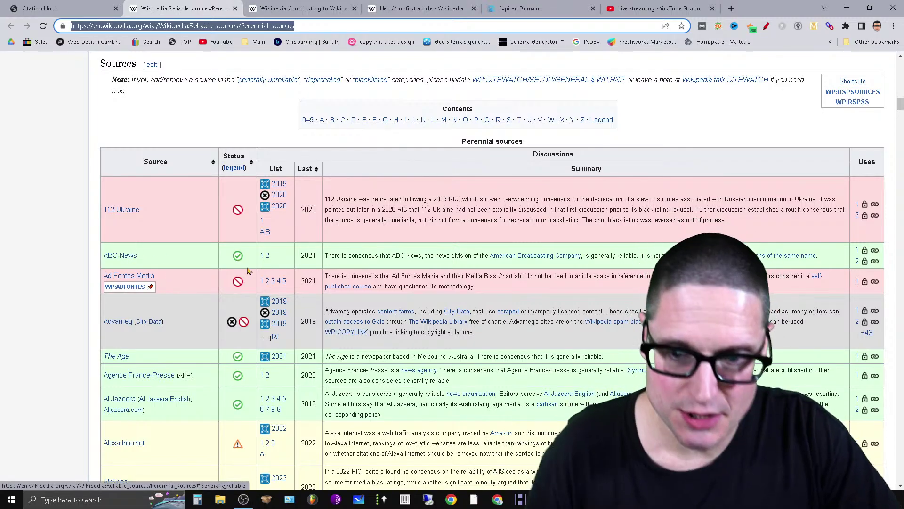
{"action": "scroll", "coordinate": [248, 270], "scroll_direction": "up", "scroll_amount": 15}
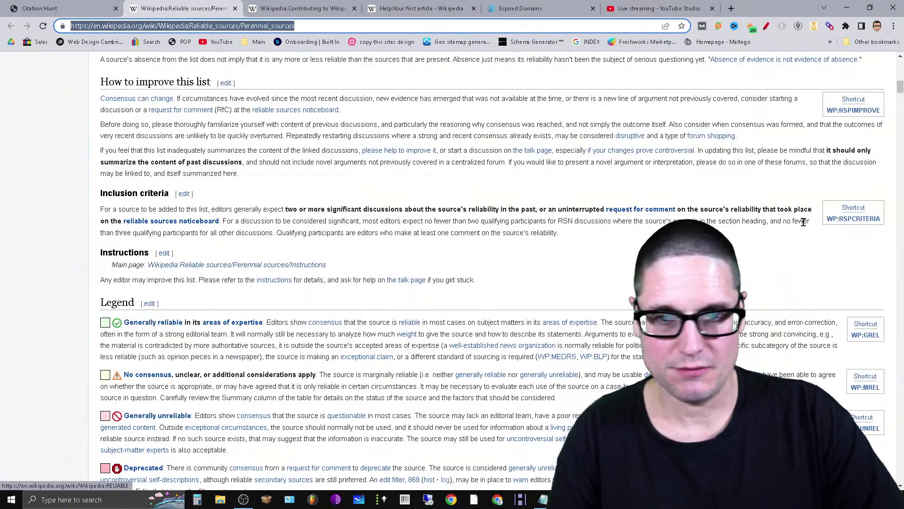
{"action": "left_click", "coordinate": [767, 26]}
{"action": "mouse_move", "coordinate": [167, 293]}
{"action": "left_mouse_down"}
{"action": "mouse_move", "coordinate": [72, 327]}
{"action": "mouse_move", "coordinate": [313, 330]}
{"action": "mouse_move", "coordinate": [102, 282]}
{"action": "left_mouse_up"}
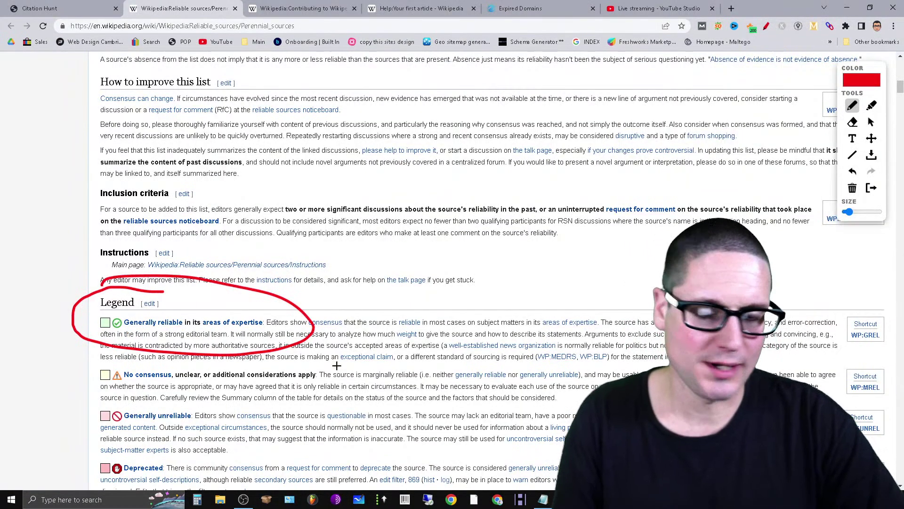
- Circle the legend's "No consensus" entry in red and mark Deprecated, Blacklisted and "Request for comment" with red crosses
{"action": "scroll", "coordinate": [335, 362], "scroll_direction": "down", "scroll_amount": 3}
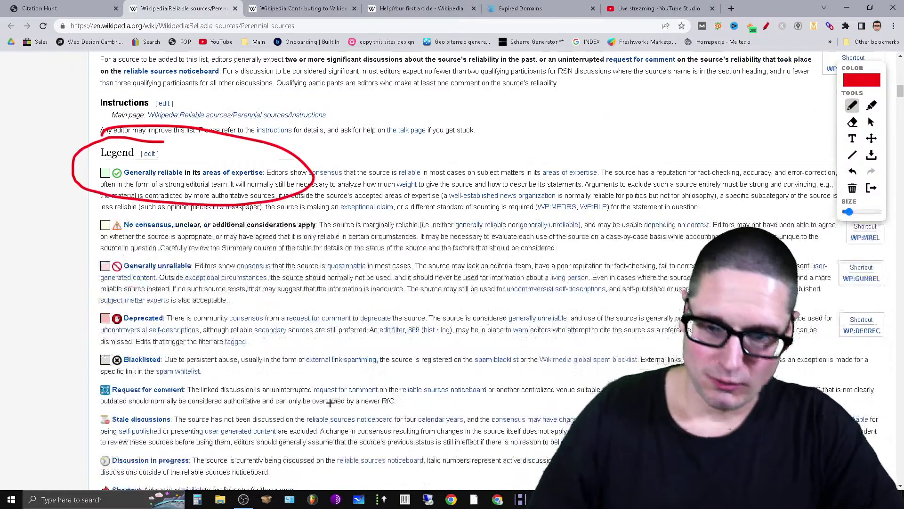
{"action": "mouse_move", "coordinate": [76, 224]}
{"action": "left_mouse_down"}
{"action": "mouse_move", "coordinate": [225, 215]}
{"action": "mouse_move", "coordinate": [91, 227]}
{"action": "left_mouse_up"}
{"action": "mouse_move", "coordinate": [143, 293]}
{"action": "left_mouse_down"}
{"action": "mouse_move", "coordinate": [207, 325]}
{"action": "mouse_move", "coordinate": [165, 335]}
{"action": "left_mouse_up"}
{"action": "mouse_move", "coordinate": [110, 351]}
{"action": "left_mouse_down"}
{"action": "mouse_move", "coordinate": [148, 372]}
{"action": "mouse_move", "coordinate": [122, 373]}
{"action": "left_mouse_up"}
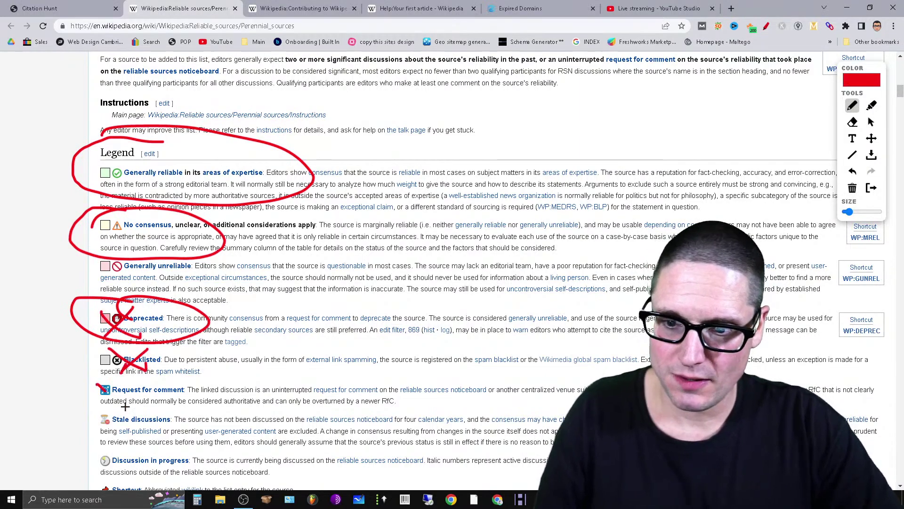
{"action": "left_click_drag", "start_coordinate": [125, 406], "coordinate": [137, 414]}
{"action": "mouse_move", "coordinate": [136, 386]}
{"action": "left_mouse_down"}
{"action": "mouse_move", "coordinate": [119, 409]}
{"action": "mouse_move", "coordinate": [163, 408]}
{"action": "mouse_move", "coordinate": [90, 393]}
{"action": "left_mouse_up"}
- Circle the ABC News, The Age, Agence France-Presse, Al Jazeera and Amnesty International entries in red in the Sources table
{"action": "scroll", "coordinate": [197, 434], "scroll_direction": "down", "scroll_amount": 6}
{"action": "scroll", "coordinate": [299, 428], "scroll_direction": "down", "scroll_amount": 3}
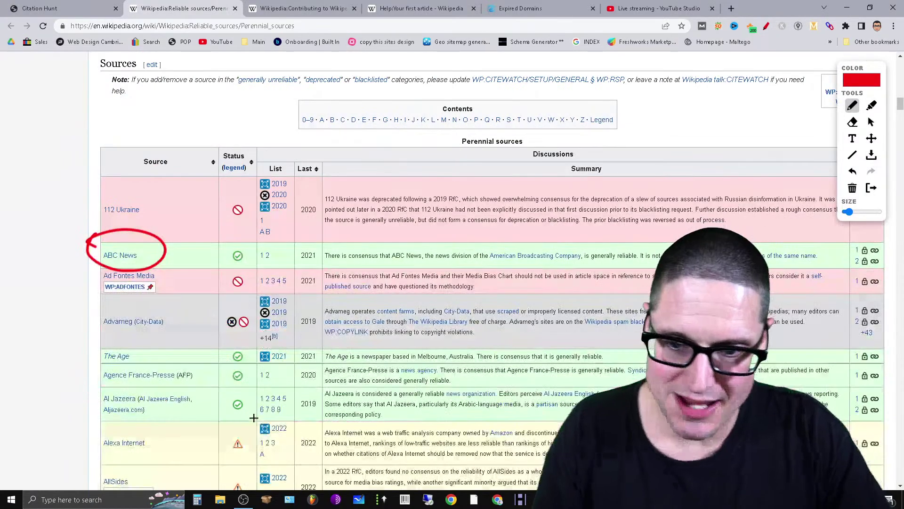
{"action": "mouse_move", "coordinate": [129, 345]}
{"action": "left_mouse_down"}
{"action": "mouse_move", "coordinate": [86, 350]}
{"action": "mouse_move", "coordinate": [86, 358]}
{"action": "left_mouse_up"}
{"action": "mouse_move", "coordinate": [113, 389]}
{"action": "left_mouse_down"}
{"action": "mouse_move", "coordinate": [89, 414]}
{"action": "mouse_move", "coordinate": [75, 393]}
{"action": "left_mouse_up"}
{"action": "scroll", "coordinate": [268, 422], "scroll_direction": "down", "scroll_amount": 6}
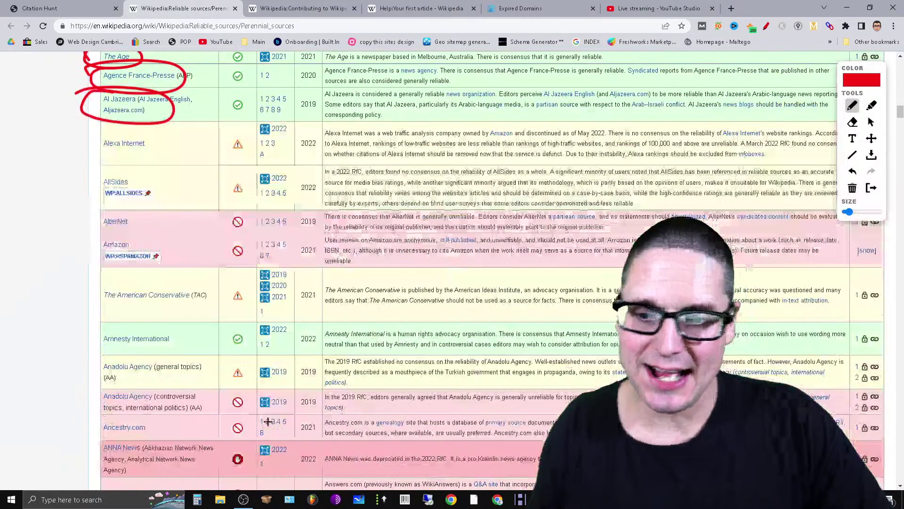
{"action": "mouse_move", "coordinate": [178, 330]}
{"action": "left_mouse_down"}
{"action": "mouse_move", "coordinate": [200, 351]}
{"action": "mouse_move", "coordinate": [181, 337]}
{"action": "left_mouse_up"}
- Circle Anti-Defamation League, Aon and Ars Technica in red in the Sources table, and cross out Apple Daily and Arab News
{"action": "scroll", "coordinate": [259, 424], "scroll_direction": "down", "scroll_amount": 6}
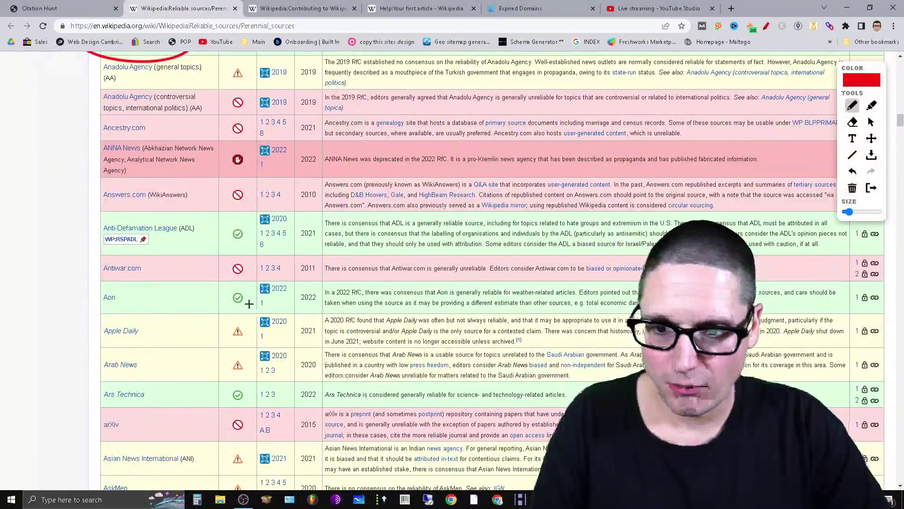
{"action": "mouse_move", "coordinate": [199, 221]}
{"action": "left_mouse_down"}
{"action": "mouse_move", "coordinate": [125, 217]}
{"action": "mouse_move", "coordinate": [168, 249]}
{"action": "mouse_move", "coordinate": [179, 229]}
{"action": "left_mouse_up"}
{"action": "mouse_move", "coordinate": [140, 301]}
{"action": "left_mouse_down"}
{"action": "mouse_move", "coordinate": [66, 306]}
{"action": "mouse_move", "coordinate": [113, 314]}
{"action": "mouse_move", "coordinate": [80, 337]}
{"action": "mouse_move", "coordinate": [121, 343]}
{"action": "mouse_move", "coordinate": [94, 401]}
{"action": "mouse_move", "coordinate": [141, 374]}
{"action": "left_mouse_up"}
- Circle Associated Press and The Australian in red and handwrite "$100" and "750" beside them respectively
{"action": "scroll", "coordinate": [240, 382], "scroll_direction": "down", "scroll_amount": 3}
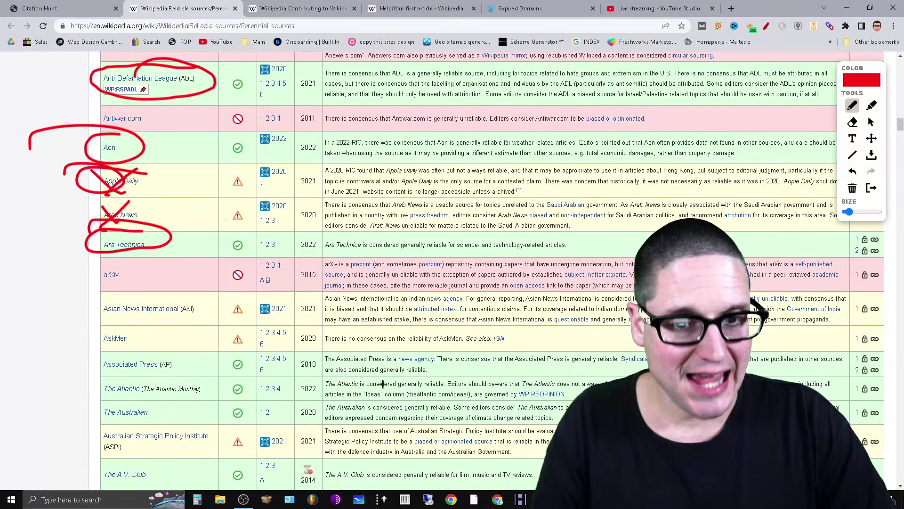
{"action": "mouse_move", "coordinate": [182, 351]}
{"action": "left_mouse_down"}
{"action": "mouse_move", "coordinate": [98, 354]}
{"action": "mouse_move", "coordinate": [169, 374]}
{"action": "left_mouse_up"}
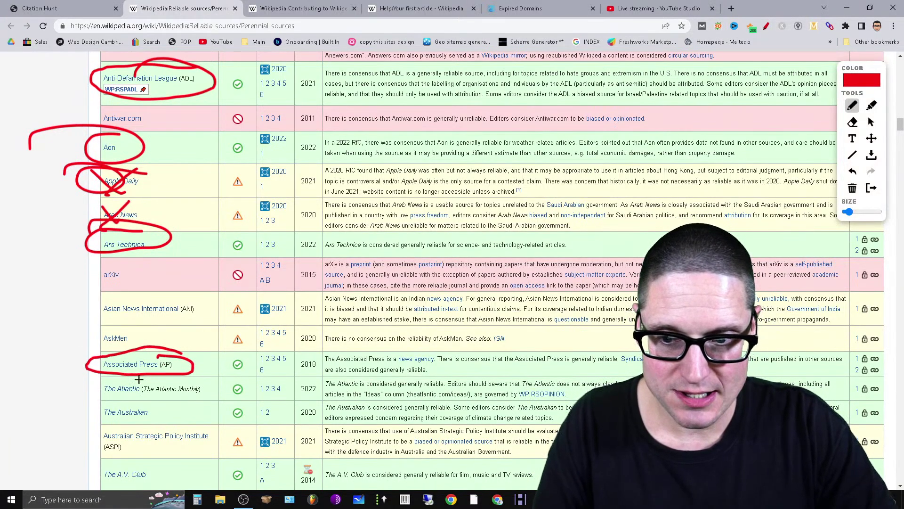
{"action": "mouse_move", "coordinate": [85, 366]}
{"action": "left_mouse_down"}
{"action": "mouse_move", "coordinate": [30, 366]}
{"action": "mouse_move", "coordinate": [53, 344]}
{"action": "left_mouse_up"}
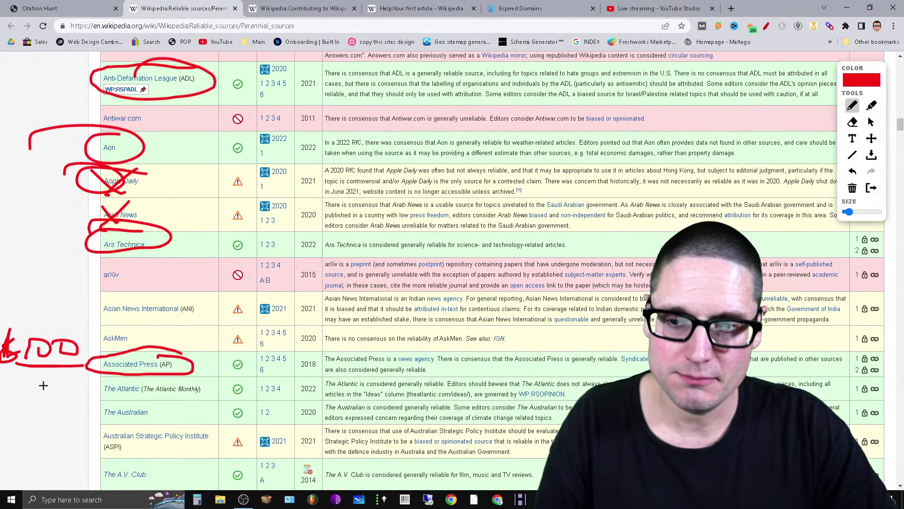
{"action": "scroll", "coordinate": [148, 295], "scroll_direction": "down", "scroll_amount": 3}
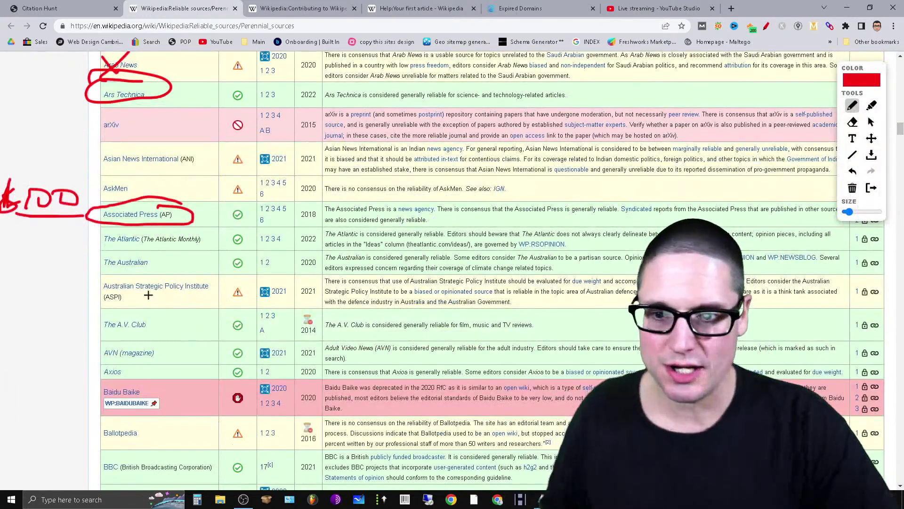
{"action": "left_click_drag", "start_coordinate": [100, 257], "coordinate": [156, 272]}
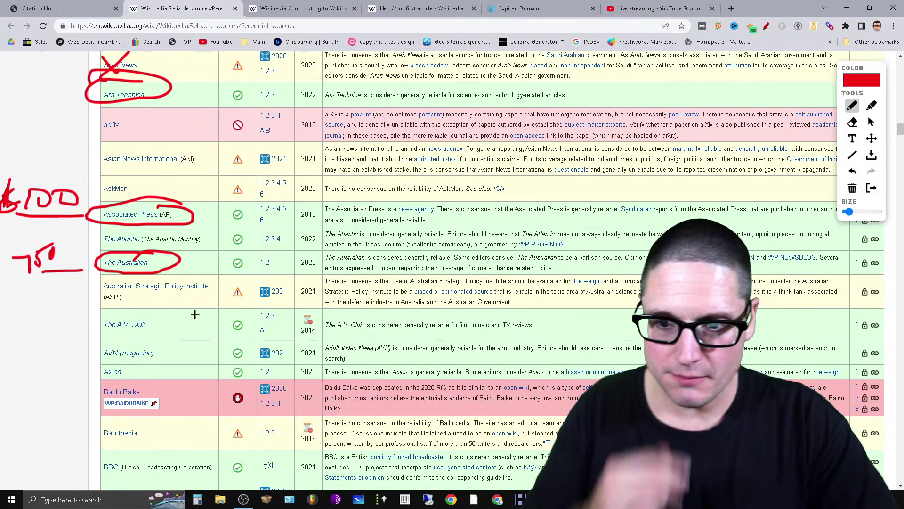
- Circle the Bloomberg and BuzzFeed News entries in red, adding a bracket and check mark to Bloomberg and an arrow pointing at BuzzFeed News
{"action": "scroll", "coordinate": [195, 315], "scroll_direction": "down", "scroll_amount": 3}
{"action": "scroll", "coordinate": [179, 320], "scroll_direction": "down", "scroll_amount": 3}
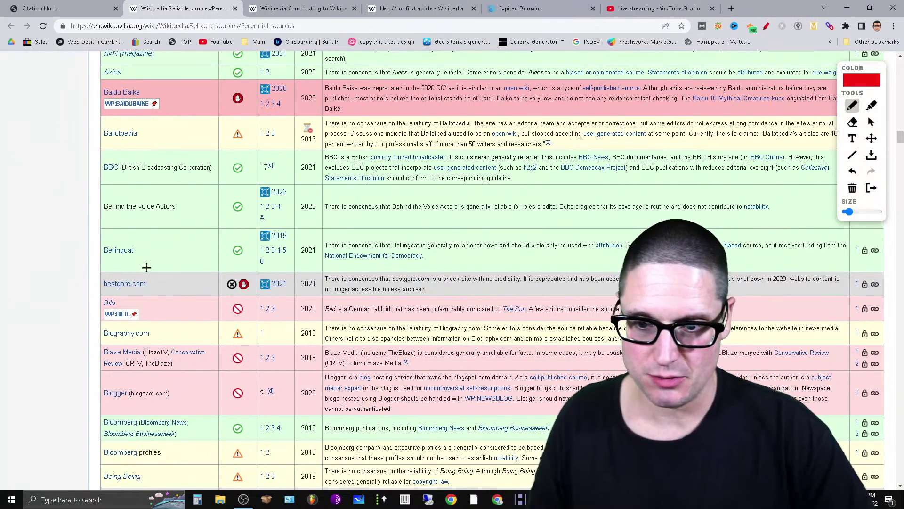
{"action": "left_click_drag", "start_coordinate": [147, 445], "coordinate": [195, 446]}
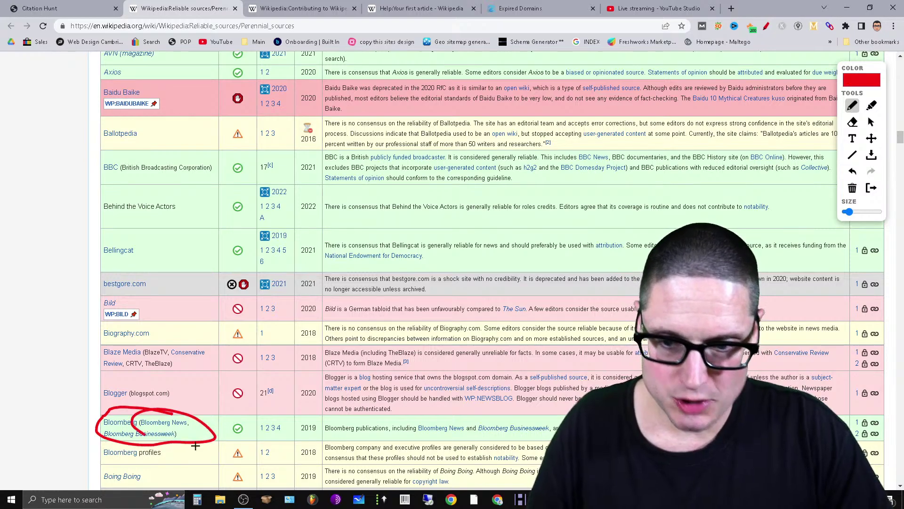
{"action": "left_click_drag", "start_coordinate": [103, 443], "coordinate": [30, 440]}
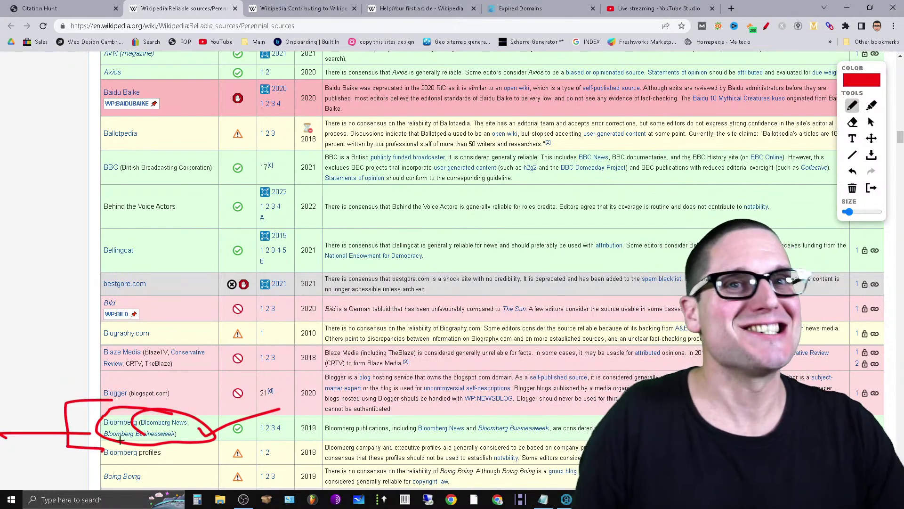
{"action": "scroll", "coordinate": [212, 441], "scroll_direction": "down", "scroll_amount": 6}
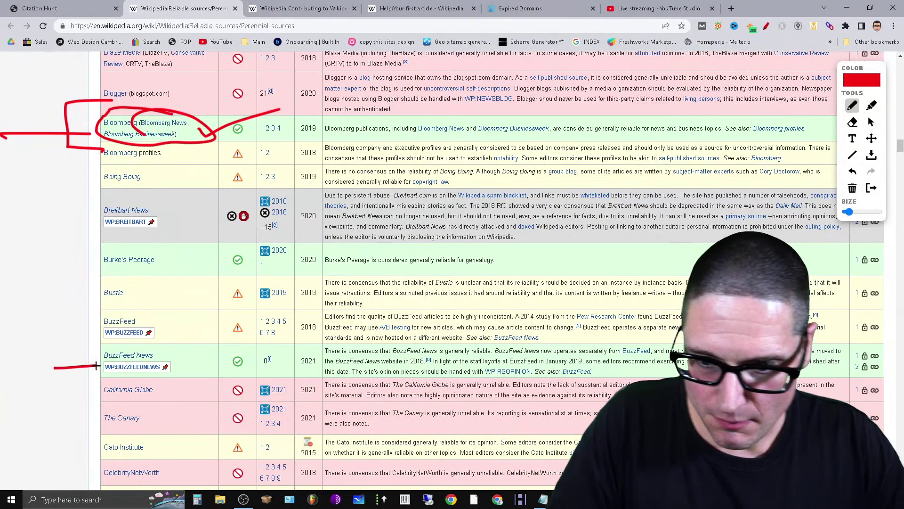
{"action": "left_click_drag", "start_coordinate": [106, 355], "coordinate": [166, 369]}
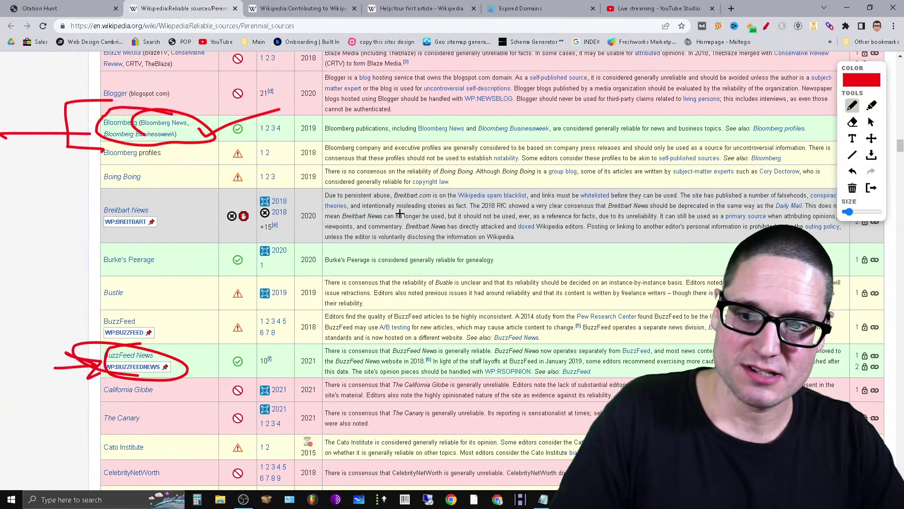
- Browse the Sources table down to the Daily Express entry, and select "Help:Your_first_article" in the web address of the first-article help page
{"action": "scroll", "coordinate": [265, 344], "scroll_direction": "down", "scroll_amount": 10}
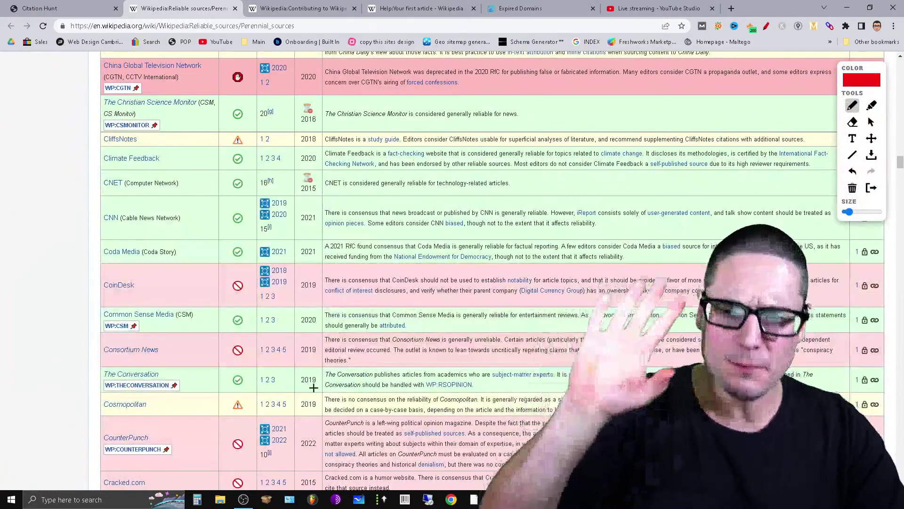
{"action": "scroll", "coordinate": [313, 388], "scroll_direction": "down", "scroll_amount": 3}
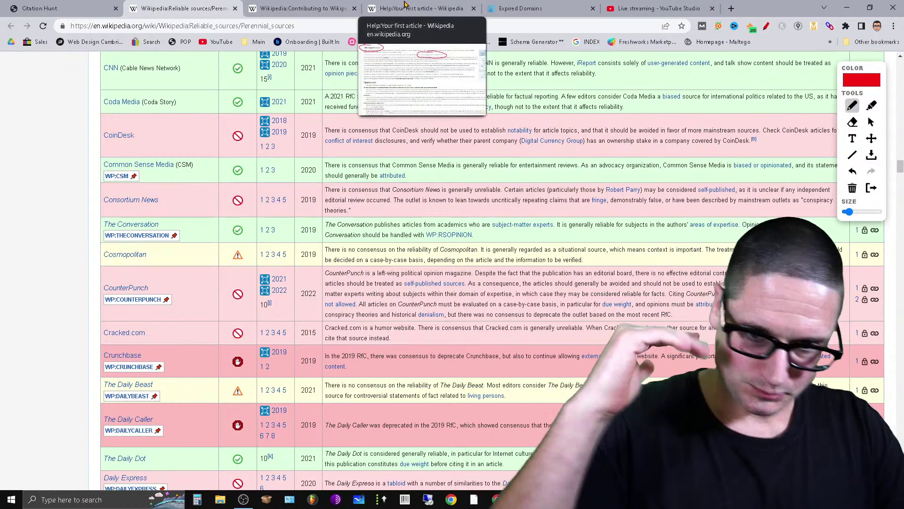
{"action": "left_click", "coordinate": [421, 9]}
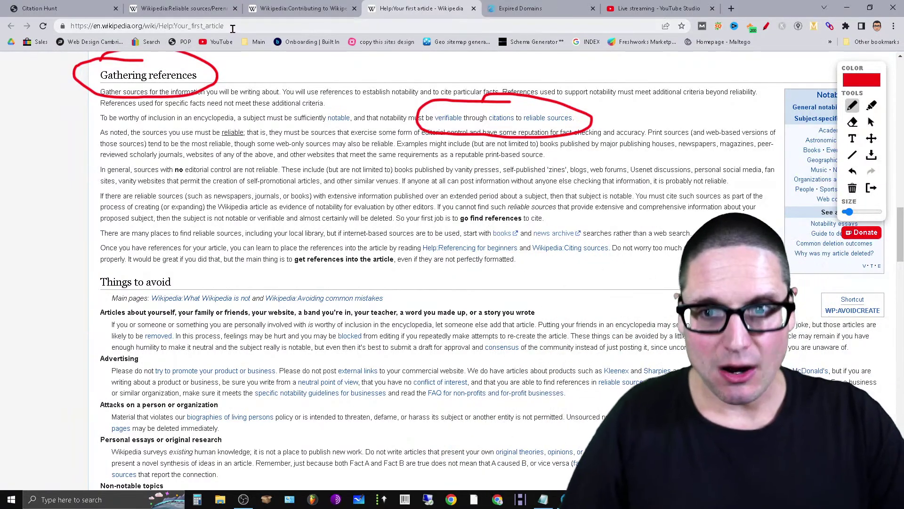
{"action": "left_click_drag", "start_coordinate": [232, 27], "coordinate": [159, 34]}
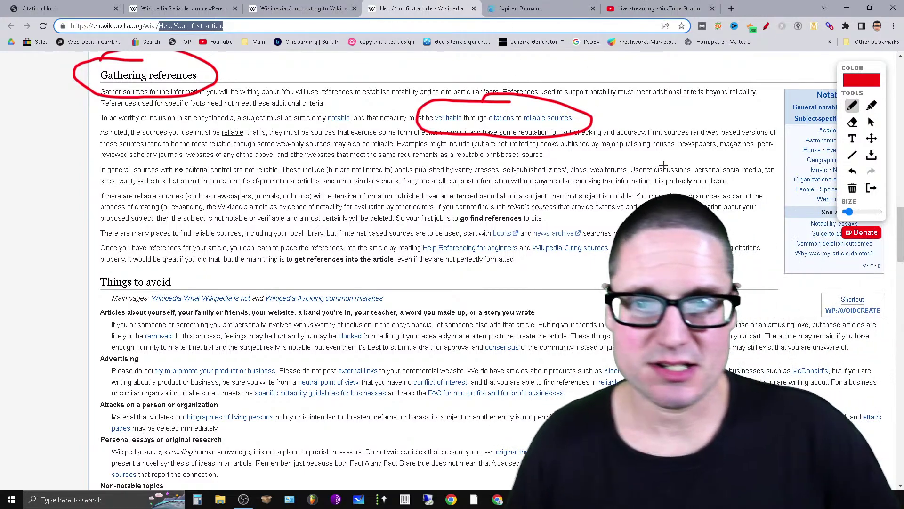
- Search Google for "plumber wikipedia" in a new tab
{"action": "left_click", "coordinate": [732, 8]}
{"action": "left_click", "coordinate": [443, 203]}
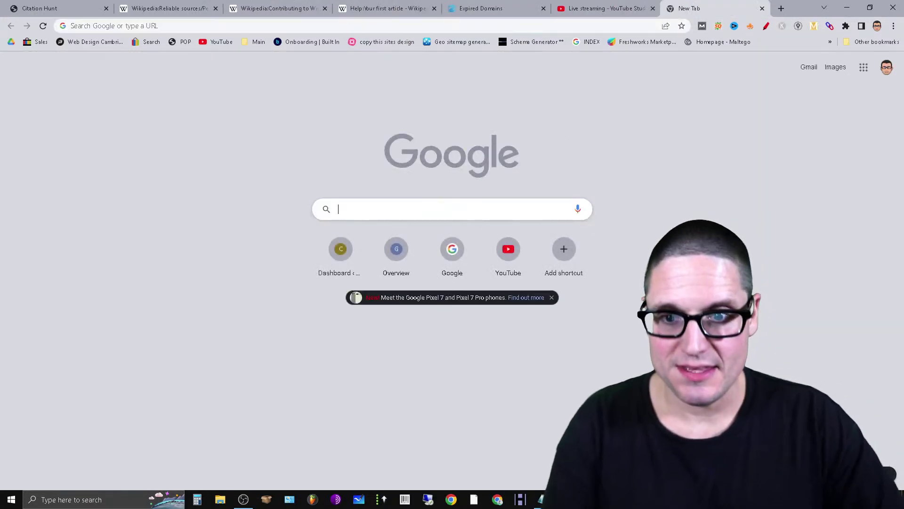
{"action": "type", "text": "plumber"}
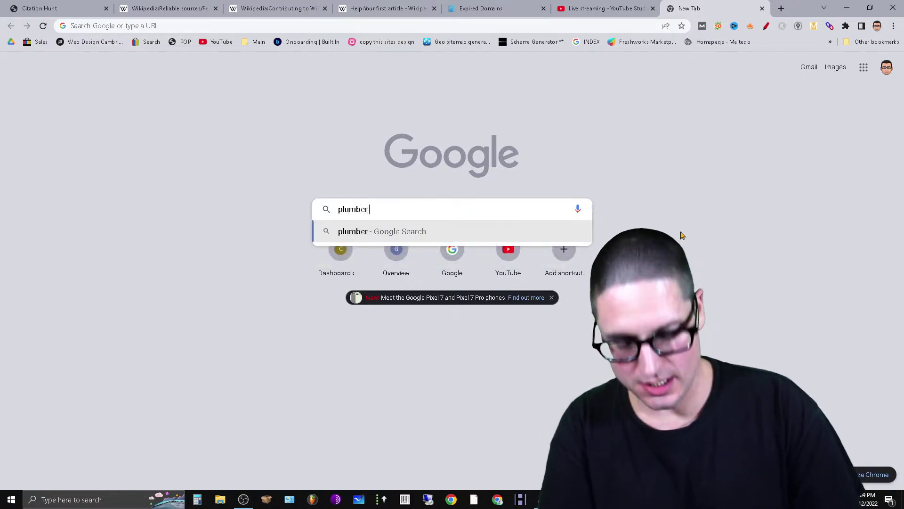
{"action": "type", "text": " wikipedia"}
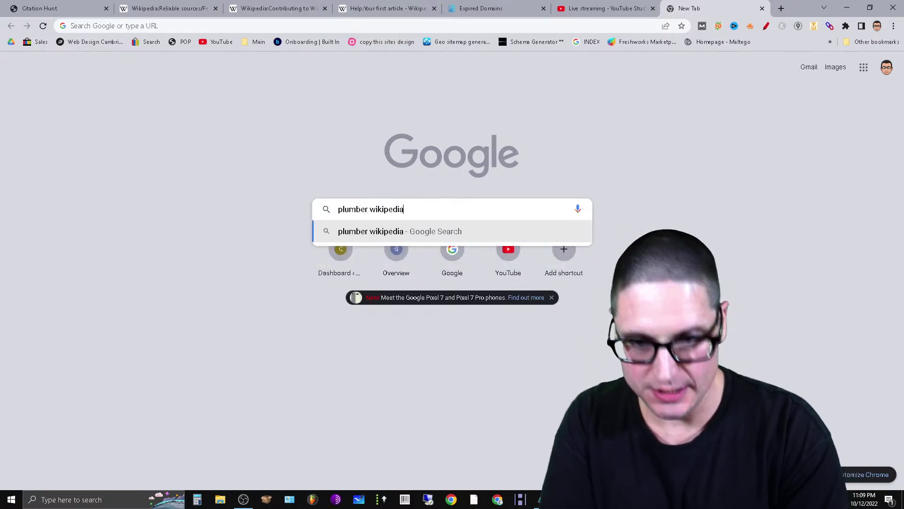
{"action": "key", "text": "Return"}
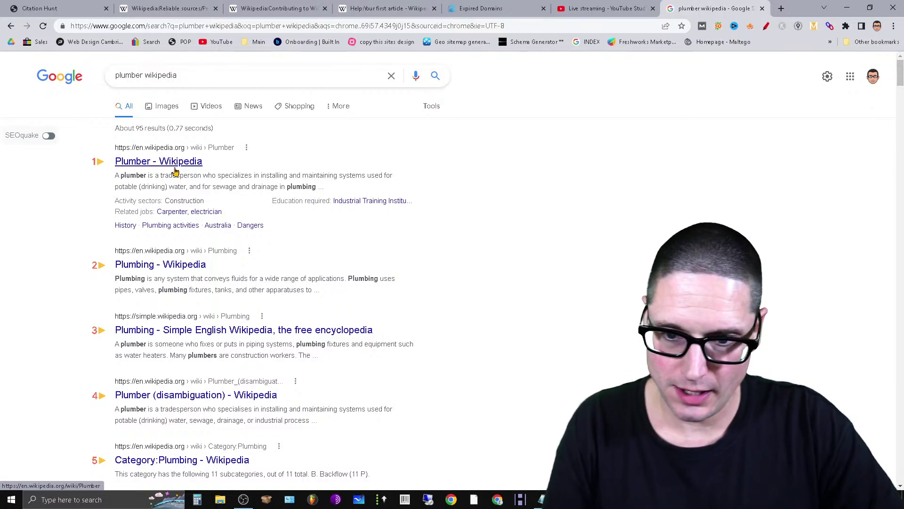
- Open the "Plumber's snake - Wikipedia" article from the search results
{"action": "scroll", "coordinate": [501, 414], "scroll_direction": "down", "scroll_amount": 3}
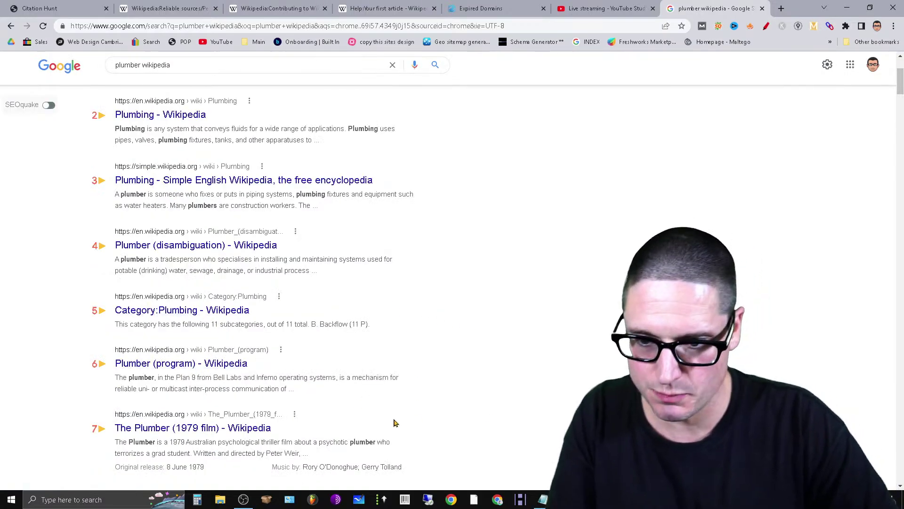
{"action": "scroll", "coordinate": [457, 412], "scroll_direction": "down", "scroll_amount": 3}
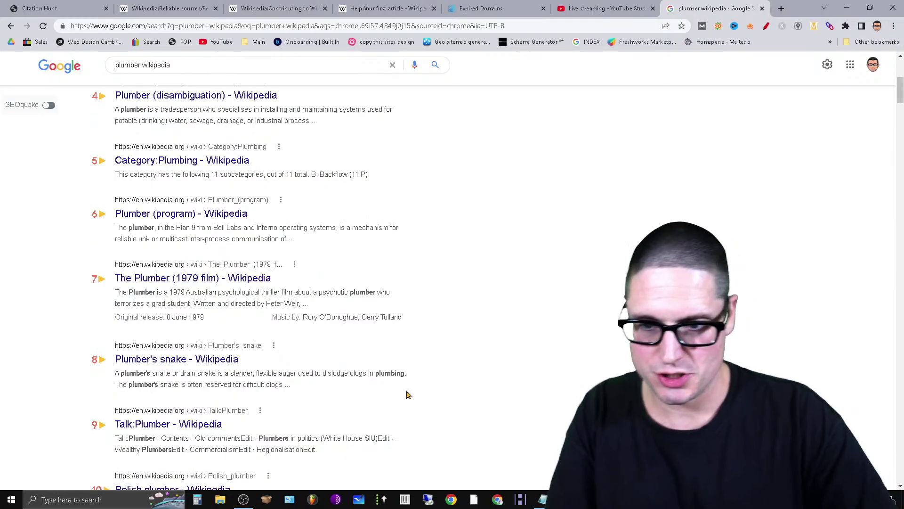
{"action": "left_click", "coordinate": [228, 362]}
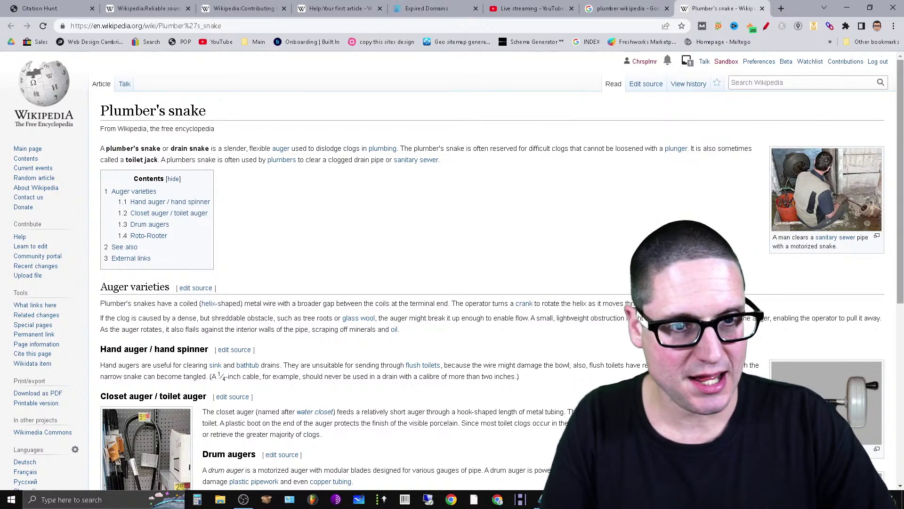
- Highlight the "Do You Have Sewer Backups?" external link entry, view the article's Roto-Rooter section and return to the article's beginning
{"action": "scroll", "coordinate": [386, 401], "scroll_direction": "down", "scroll_amount": 7}
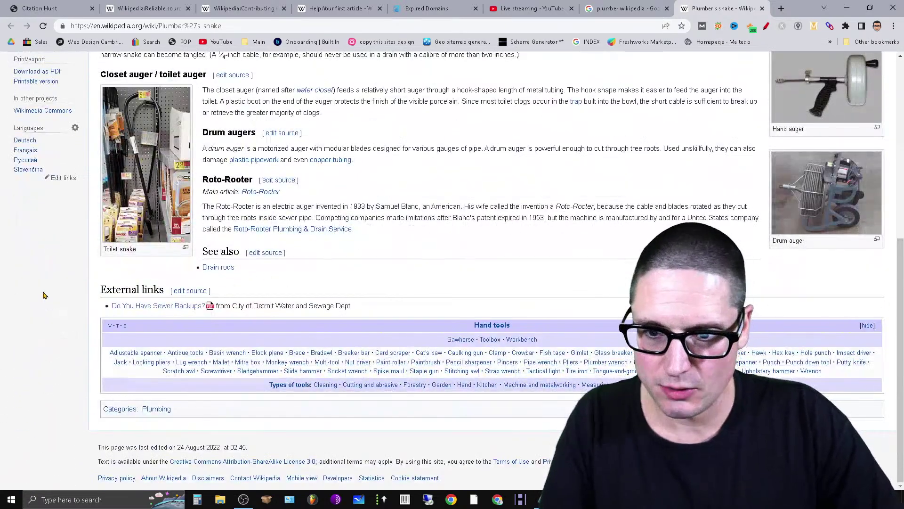
{"action": "left_click_drag", "start_coordinate": [395, 309], "coordinate": [110, 306]}
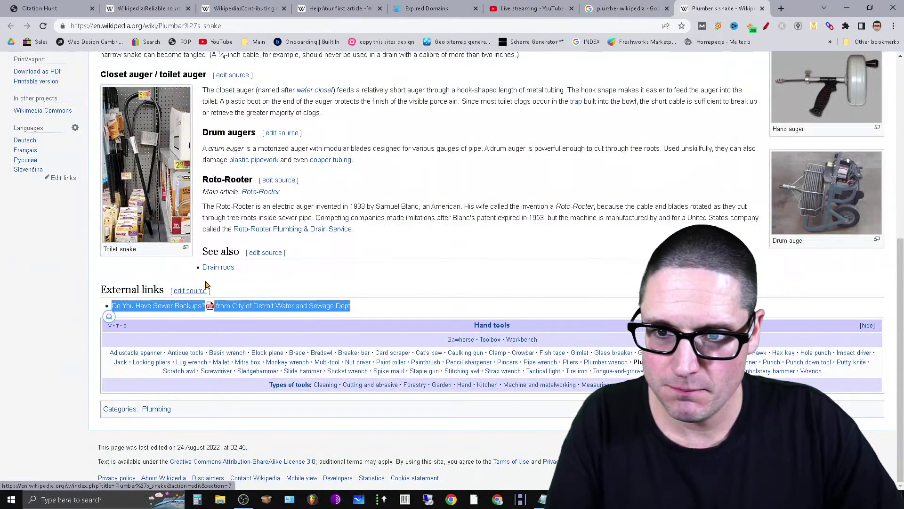
{"action": "key", "text": "Home"}
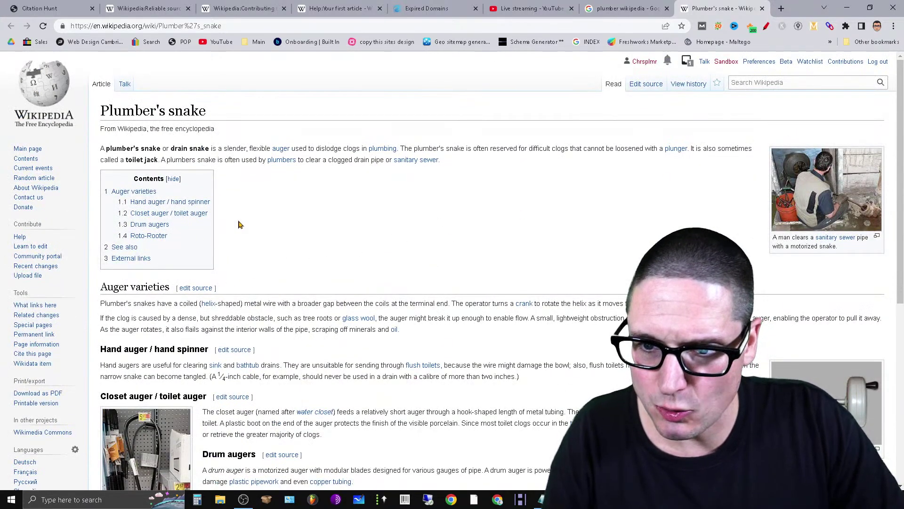
{"action": "left_click", "coordinate": [150, 236]}
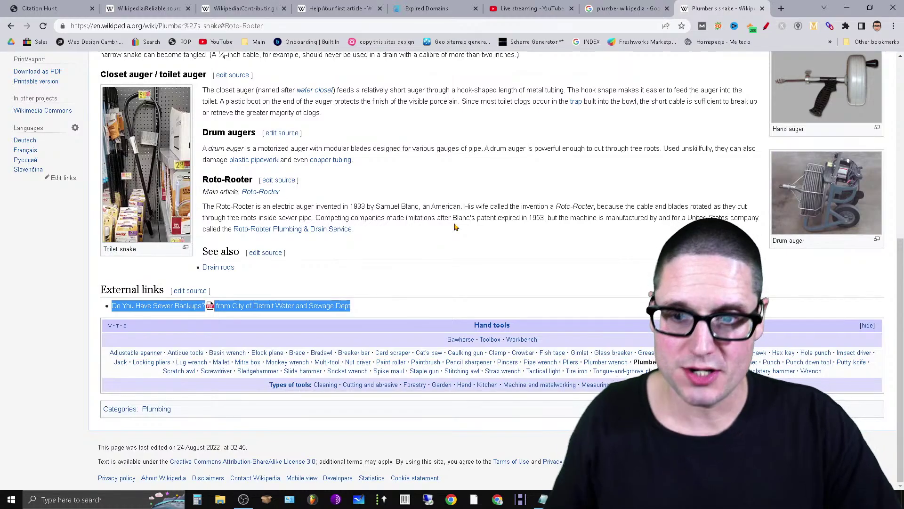
{"action": "key", "text": "Home"}
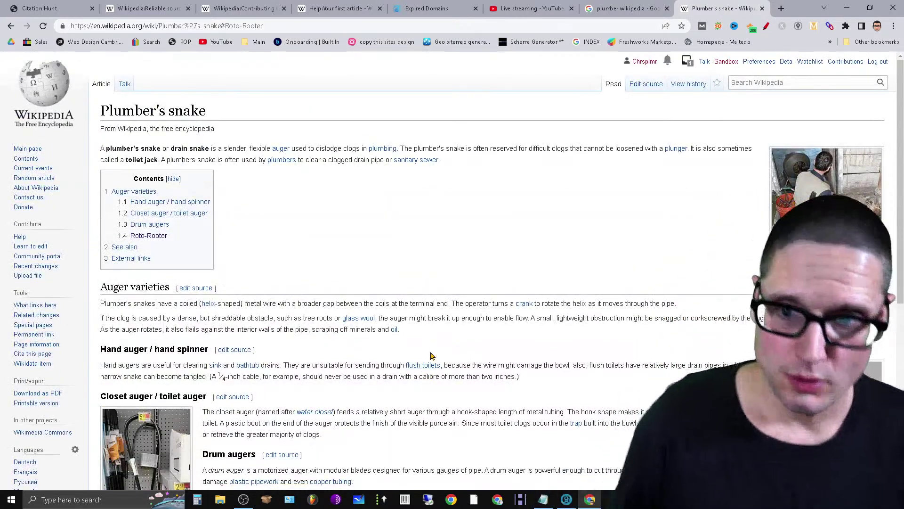
- Search Wikipedia for "roto rooter" to bring up the company's article
{"action": "left_click", "coordinate": [757, 84]}
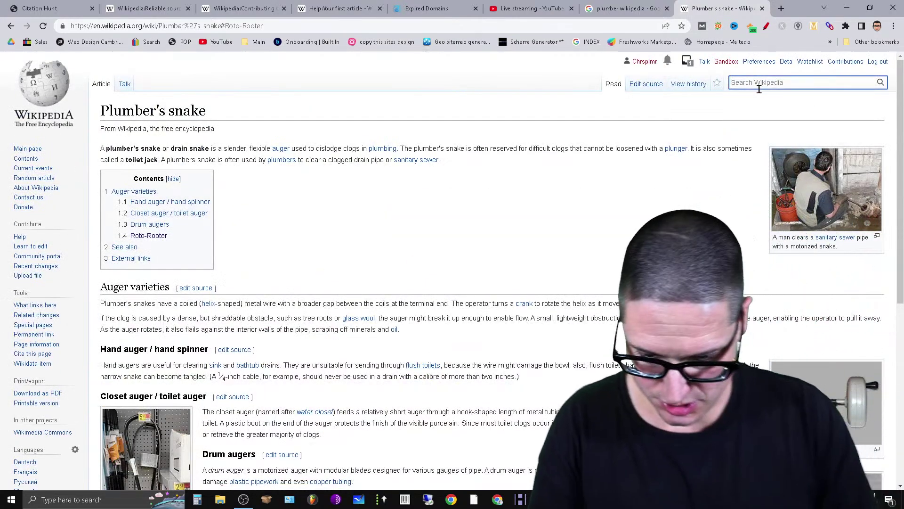
{"action": "type", "text": "roto rooter"}
{"action": "key", "text": "Return"}
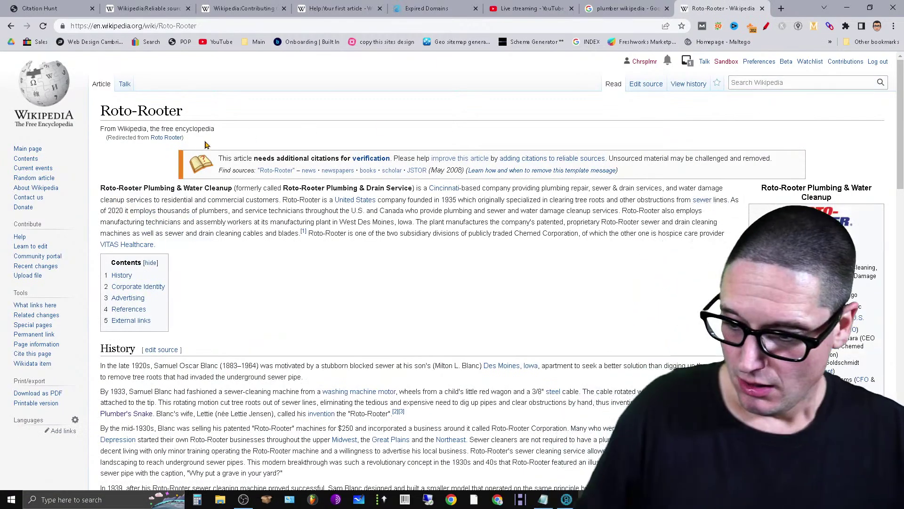
- Circle the Roto-Rooter article title in red with the pen, and go back to the Perennial sources page
{"action": "left_click", "coordinate": [766, 26]}
{"action": "mouse_move", "coordinate": [169, 91]}
{"action": "left_mouse_down"}
{"action": "mouse_move", "coordinate": [118, 133]}
{"action": "mouse_move", "coordinate": [102, 94]}
{"action": "left_mouse_up"}
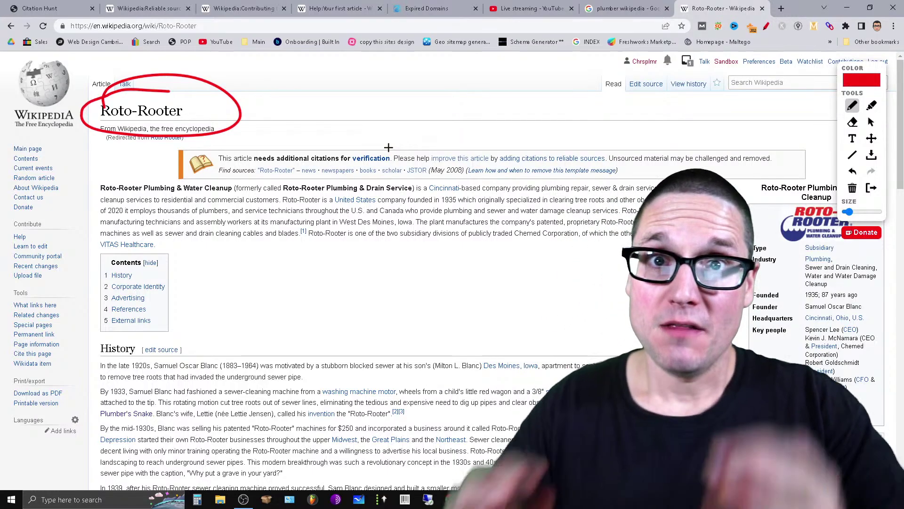
{"action": "left_click", "coordinate": [149, 8]}
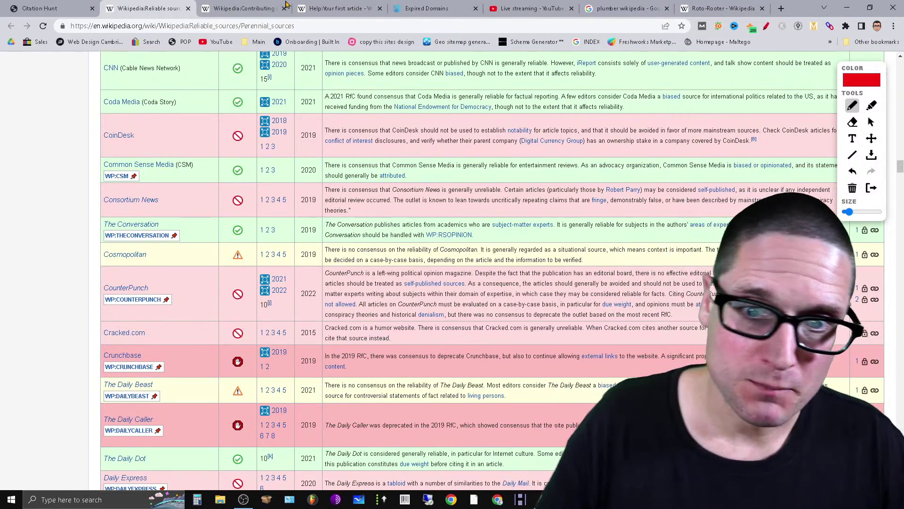
- Switch to the "Help:Your first article" page and circle its title in red with the pen
{"action": "left_click", "coordinate": [342, 8]}
{"action": "scroll", "coordinate": [294, 77], "scroll_direction": "up", "scroll_amount": 15}
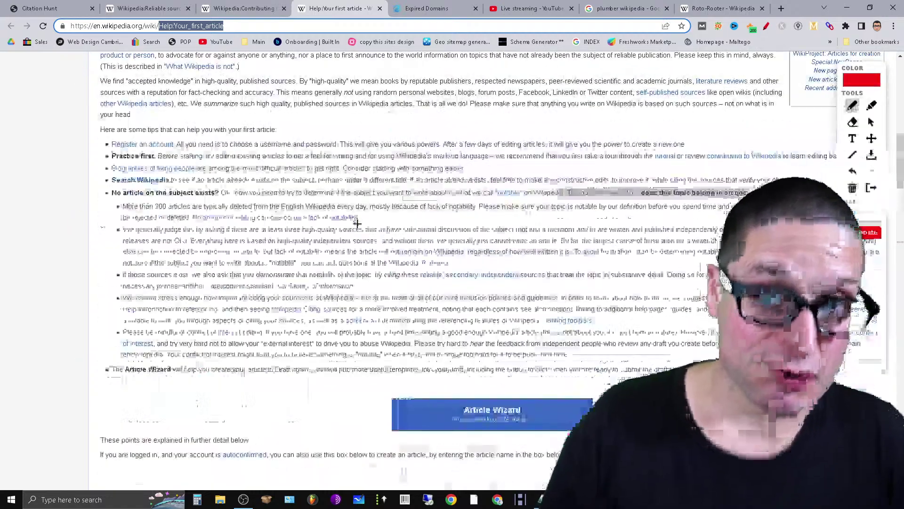
{"action": "mouse_move", "coordinate": [281, 97]}
{"action": "left_mouse_down"}
{"action": "mouse_move", "coordinate": [201, 65]}
{"action": "mouse_move", "coordinate": [80, 126]}
{"action": "left_mouse_up"}
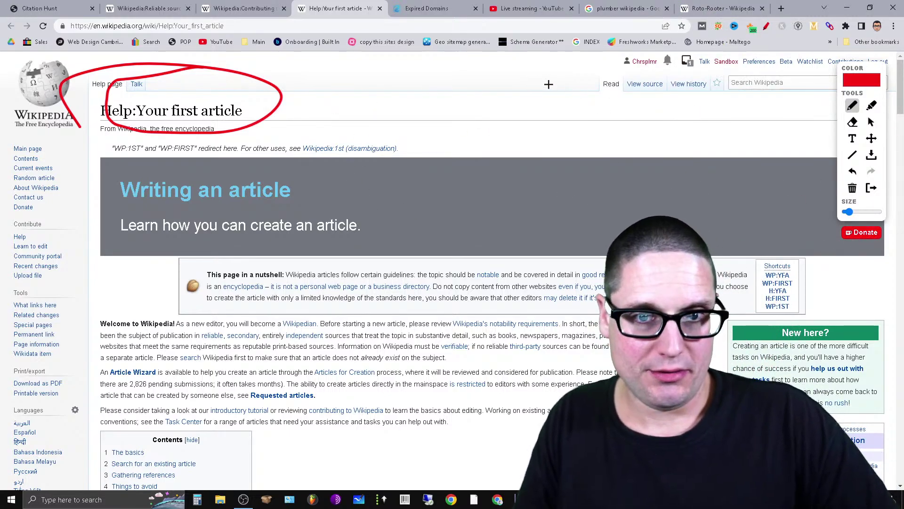
- In the Roto-Rooter article, circle the References heading, box the reference list in red and draw an arrow pointing to it
{"action": "left_click", "coordinate": [708, 7]}
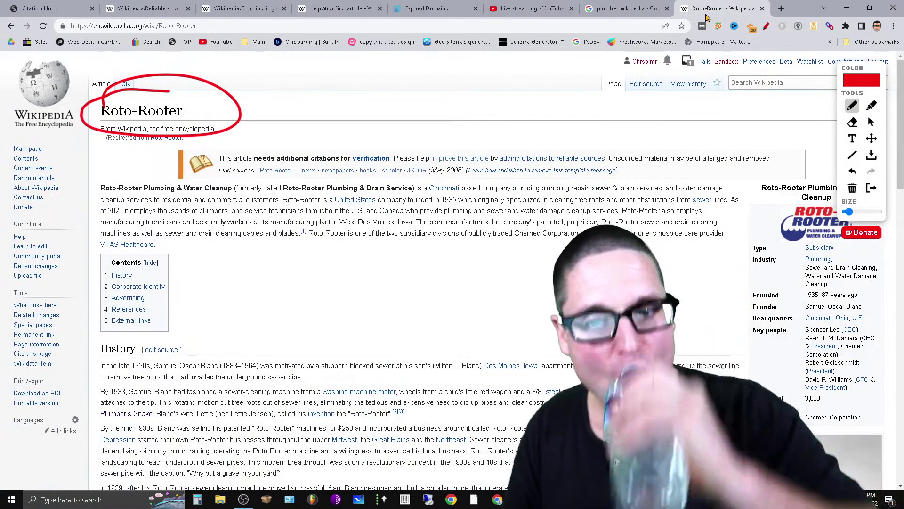
{"action": "scroll", "coordinate": [812, 238], "scroll_direction": "down", "scroll_amount": 15}
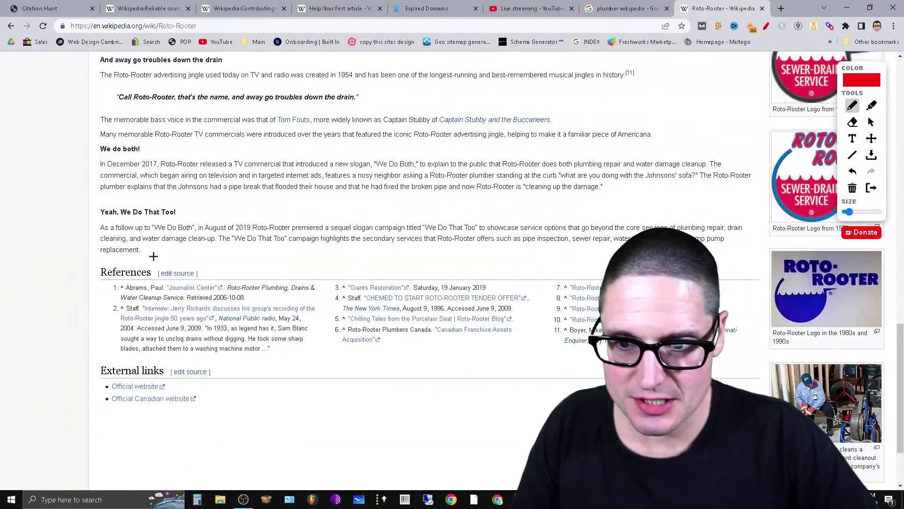
{"action": "mouse_move", "coordinate": [150, 258]}
{"action": "left_mouse_down"}
{"action": "mouse_move", "coordinate": [84, 272]}
{"action": "mouse_move", "coordinate": [117, 283]}
{"action": "mouse_move", "coordinate": [175, 277]}
{"action": "mouse_move", "coordinate": [124, 254]}
{"action": "mouse_move", "coordinate": [94, 315]}
{"action": "mouse_move", "coordinate": [165, 363]}
{"action": "left_mouse_up"}
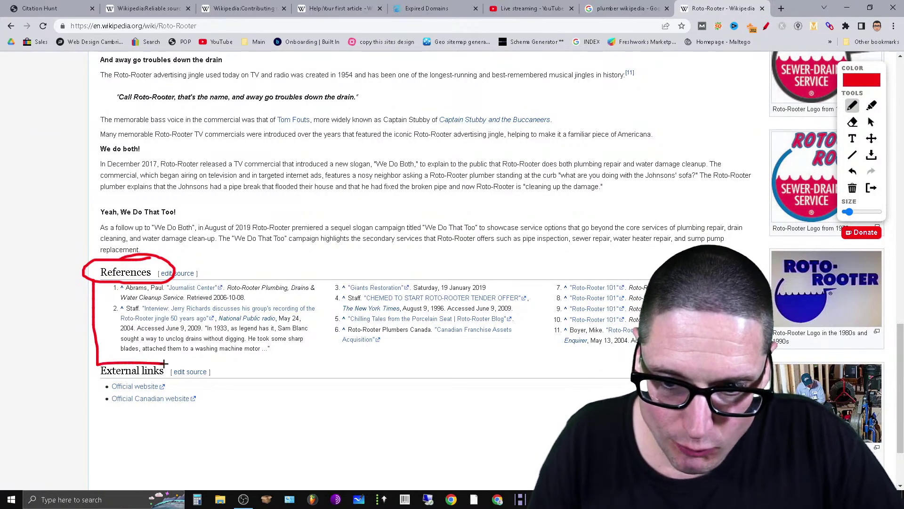
{"action": "left_click_drag", "start_coordinate": [657, 259], "coordinate": [762, 363]}
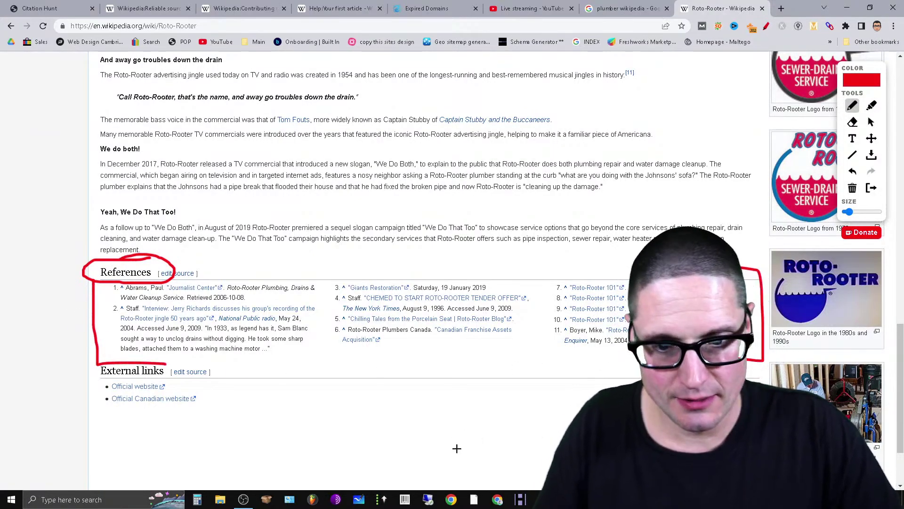
{"action": "mouse_move", "coordinate": [457, 447]}
{"action": "left_mouse_down"}
{"action": "mouse_move", "coordinate": [430, 380]}
{"action": "mouse_move", "coordinate": [504, 381]}
{"action": "left_mouse_up"}
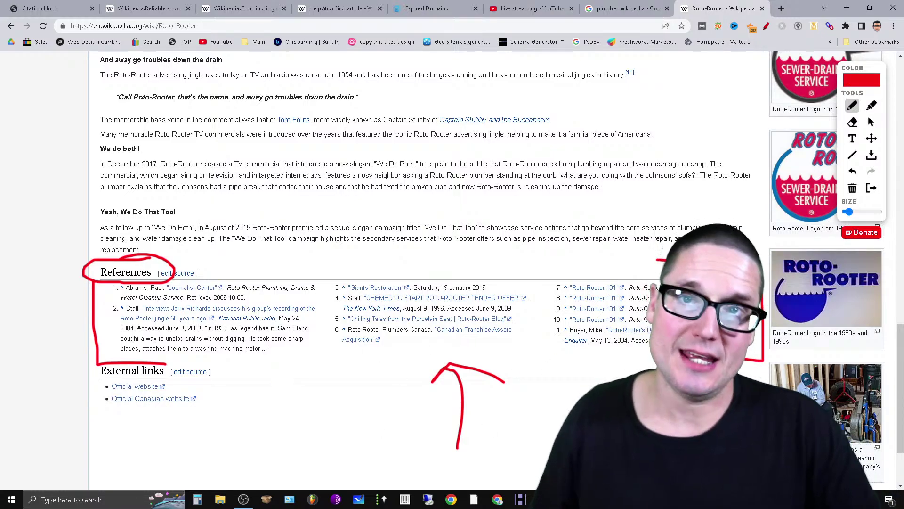
{"action": "left_click_drag", "start_coordinate": [185, 274], "coordinate": [641, 265]}
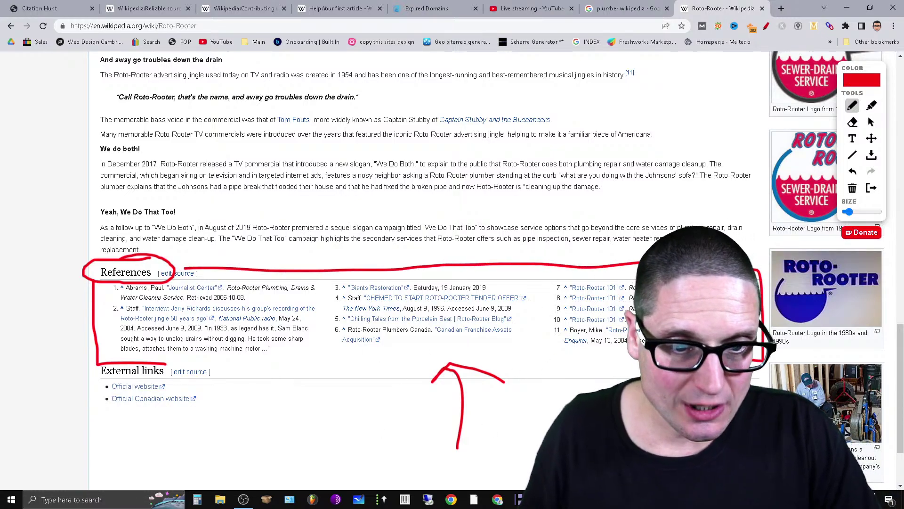
{"action": "mouse_move", "coordinate": [591, 369]}
{"action": "left_mouse_down"}
{"action": "mouse_move", "coordinate": [82, 368]}
{"action": "mouse_move", "coordinate": [207, 256]}
{"action": "mouse_move", "coordinate": [591, 261]}
{"action": "left_mouse_up"}
{"action": "mouse_move", "coordinate": [507, 376]}
{"action": "left_mouse_down"}
{"action": "mouse_move", "coordinate": [87, 383]}
{"action": "mouse_move", "coordinate": [68, 261]}
{"action": "mouse_move", "coordinate": [387, 234]}
{"action": "left_mouse_up"}
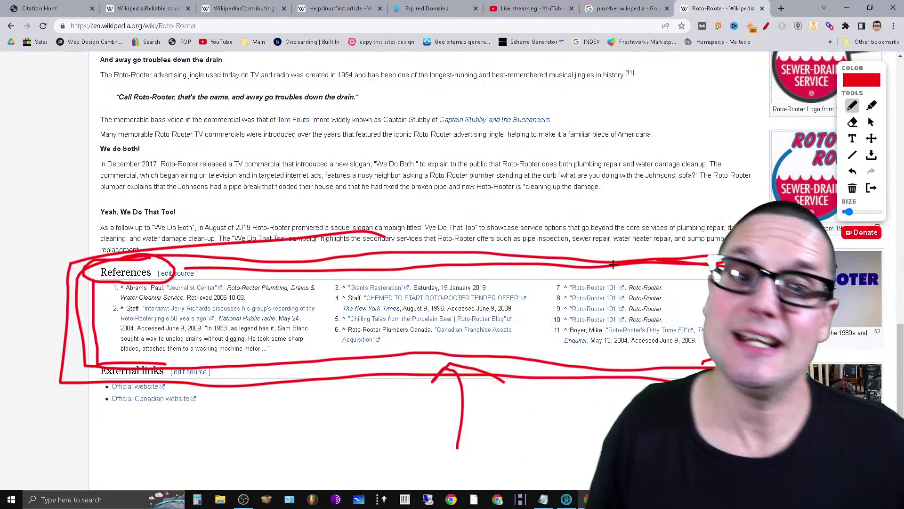
- Return to the beginning of the Roto-Rooter article and open Wikipedia's Main Page
{"action": "scroll", "coordinate": [424, 268], "scroll_direction": "up", "scroll_amount": 10}
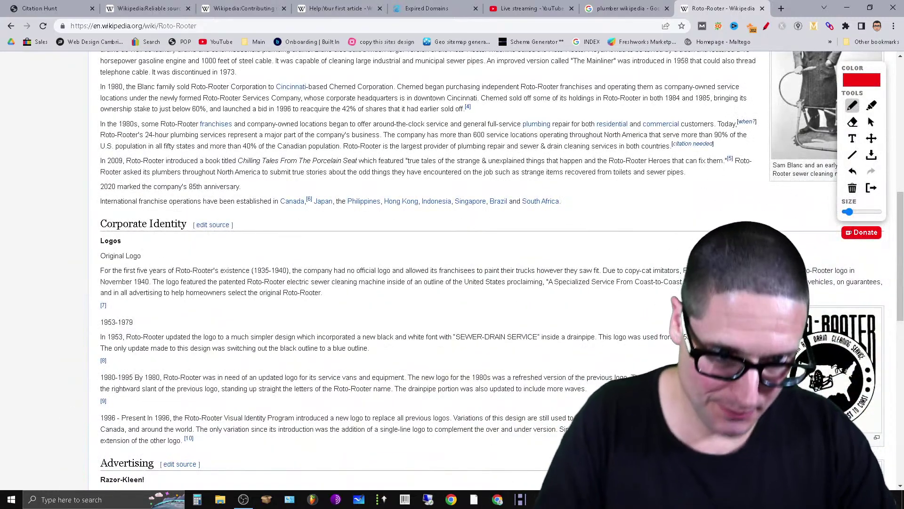
{"action": "scroll", "coordinate": [424, 268], "scroll_direction": "up", "scroll_amount": 15}
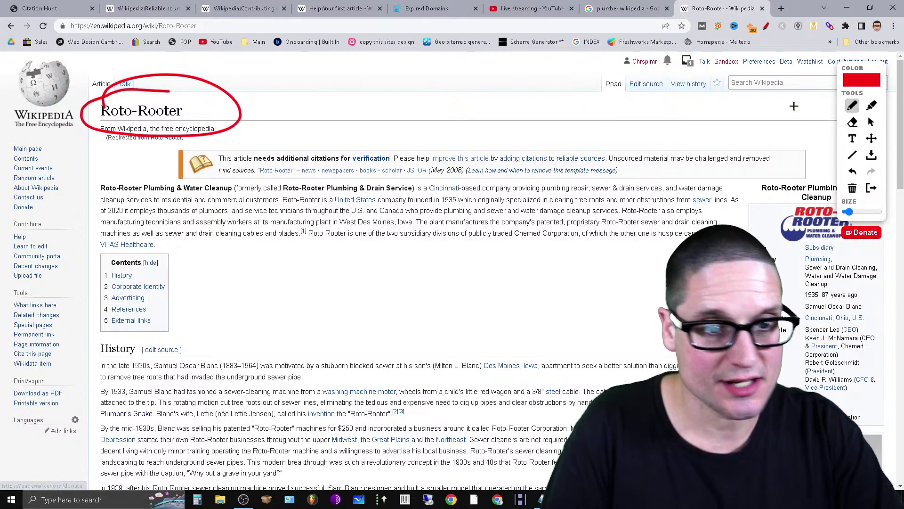
{"action": "scroll", "coordinate": [900, 150], "scroll_direction": "down", "scroll_amount": 1}
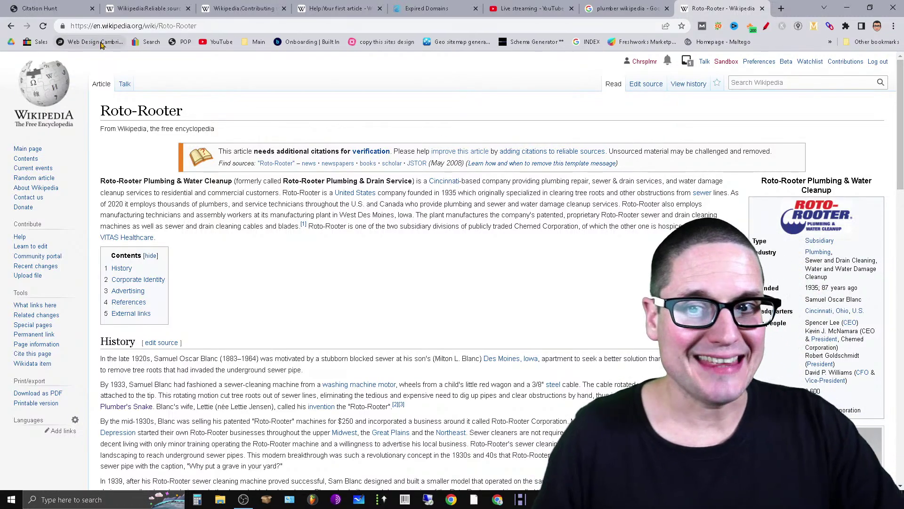
{"action": "left_click", "coordinate": [49, 96]}
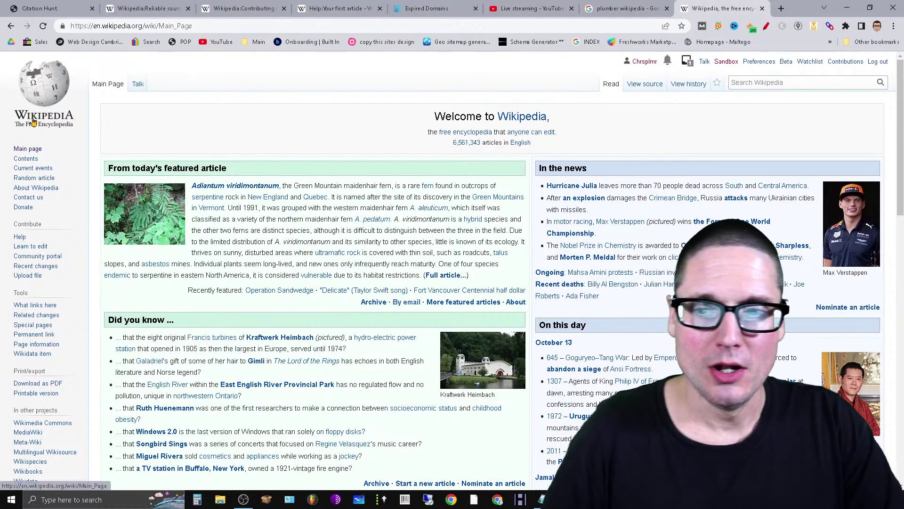
- Look through the Main Page from the featured article to the Wikipedia languages section for the available language editions
{"action": "scroll", "coordinate": [283, 212], "scroll_direction": "down", "scroll_amount": 20}
{"action": "scroll", "coordinate": [452, 271], "scroll_direction": "up", "scroll_amount": 20}
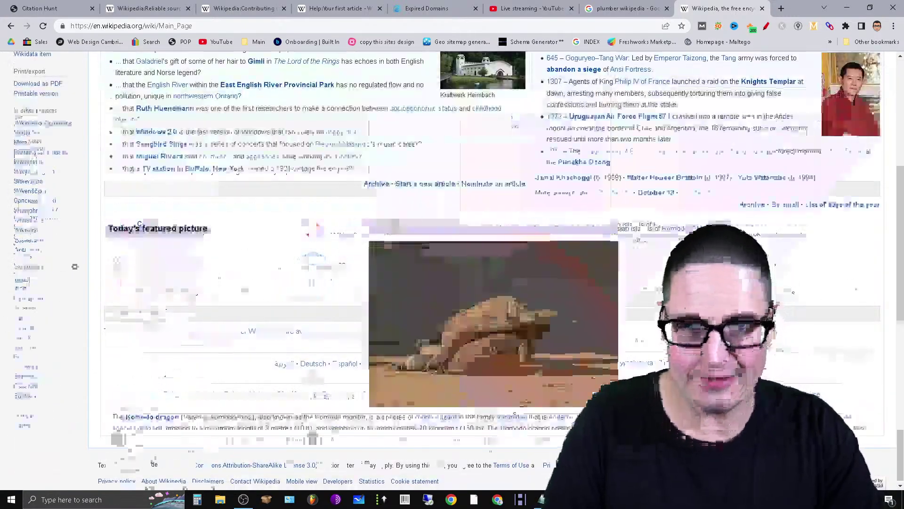
{"action": "scroll", "coordinate": [452, 271], "scroll_direction": "down", "scroll_amount": 15}
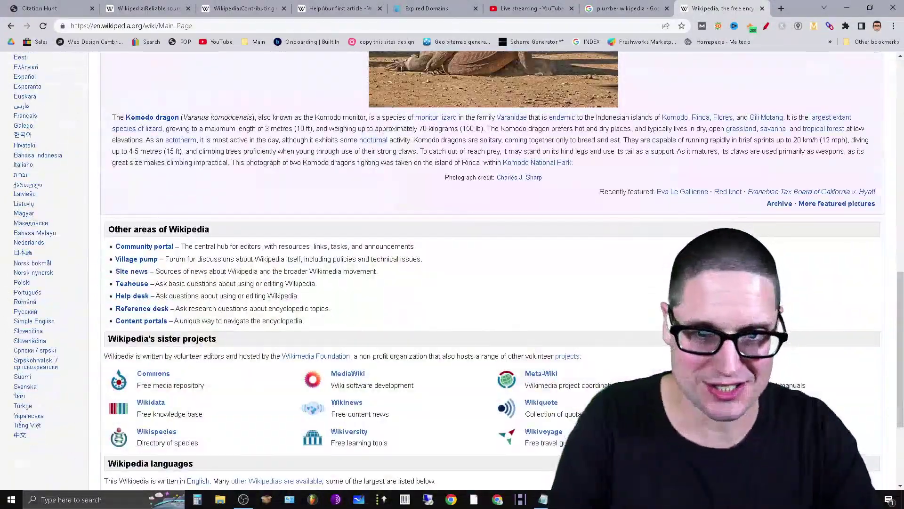
{"action": "scroll", "coordinate": [445, 289], "scroll_direction": "down", "scroll_amount": 5}
{"action": "scroll", "coordinate": [334, 349], "scroll_direction": "up", "scroll_amount": 20}
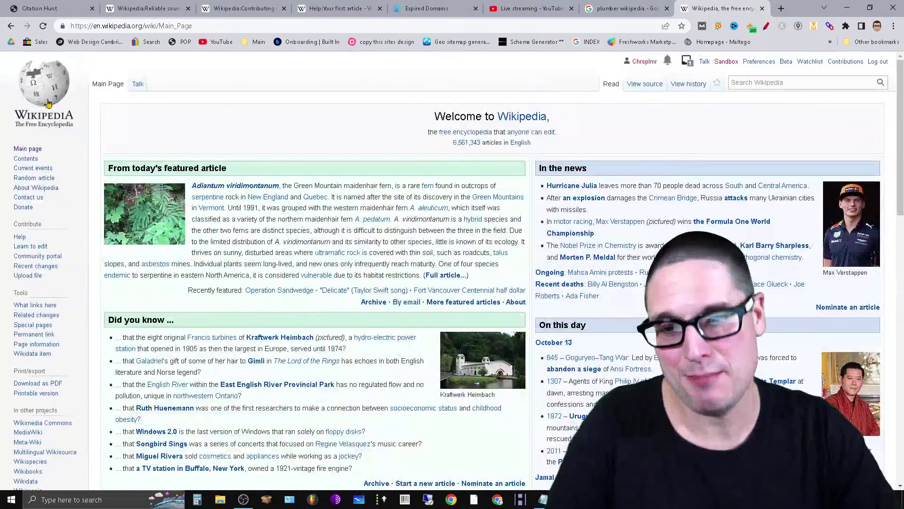
{"action": "left_click", "coordinate": [27, 148]}
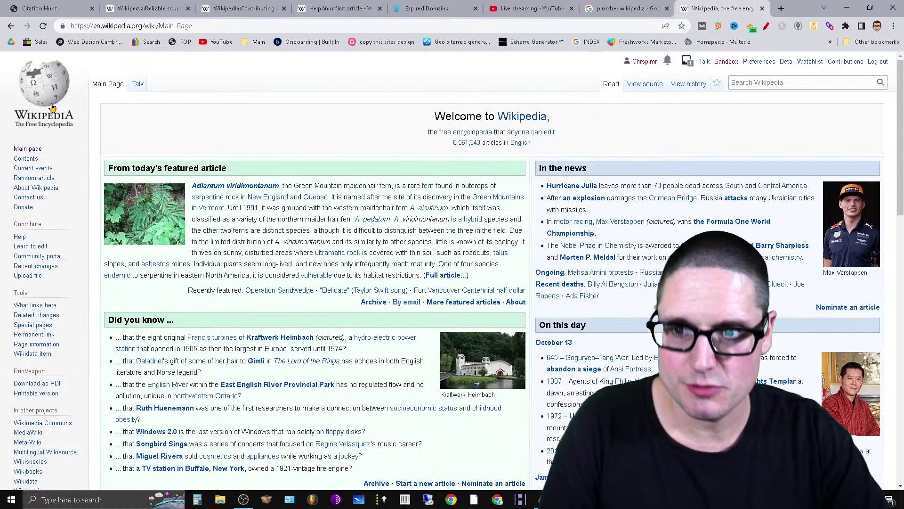
{"action": "scroll", "coordinate": [328, 342], "scroll_direction": "down", "scroll_amount": 20}
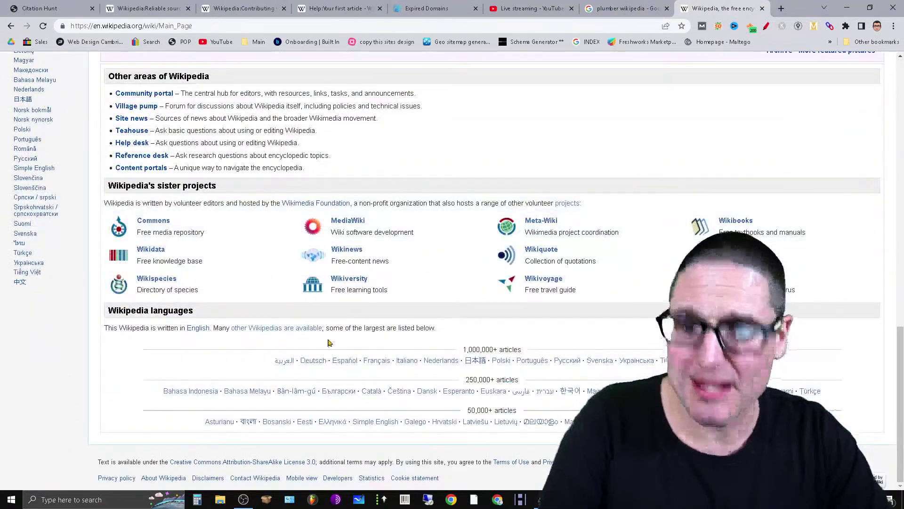
{"action": "scroll", "coordinate": [329, 343], "scroll_direction": "up", "scroll_amount": 20}
- Go to wikipedia.org to open the multilingual Wikipedia portal
{"action": "left_click", "coordinate": [227, 26]}
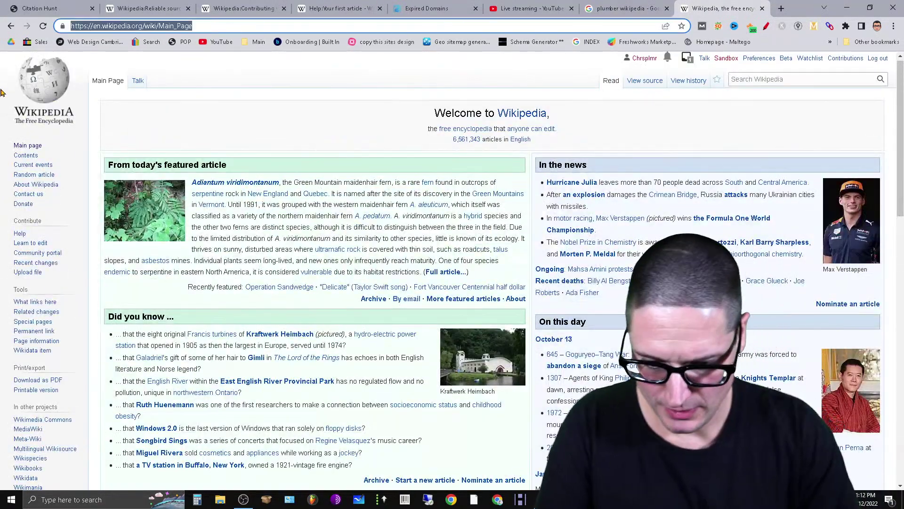
{"action": "type", "text": "wikipedia.c"}
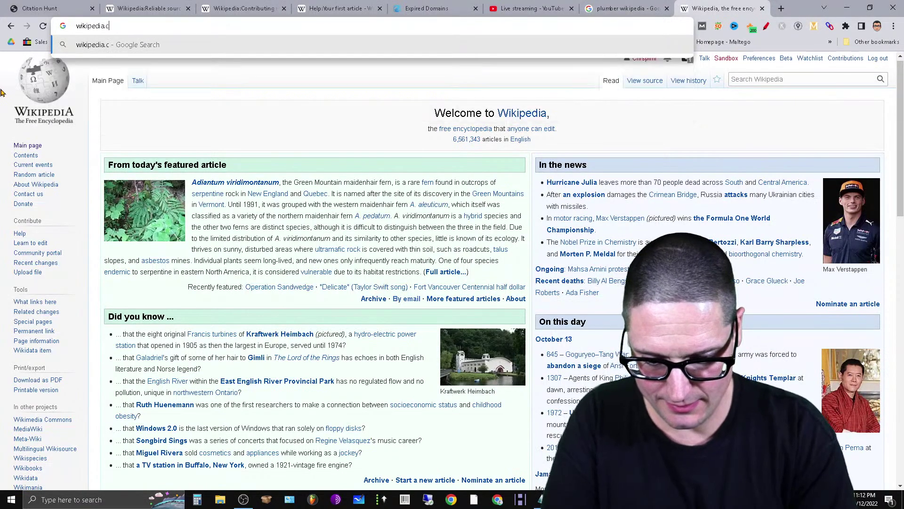
{"action": "type", "text": "o"}
{"action": "key", "text": "BackSpace"}
{"action": "key", "text": "BackSpace"}
{"action": "type", "text": "or"}
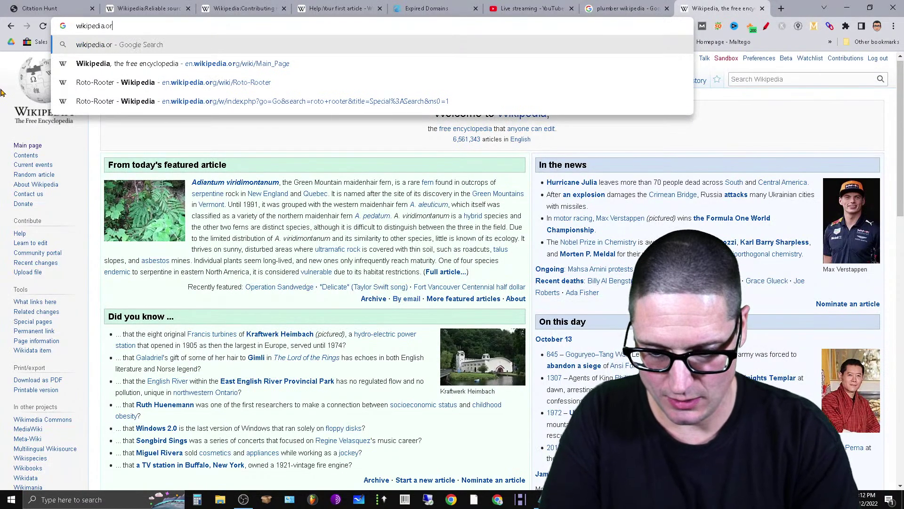
{"action": "type", "text": "g"}
{"action": "key", "text": "Return"}
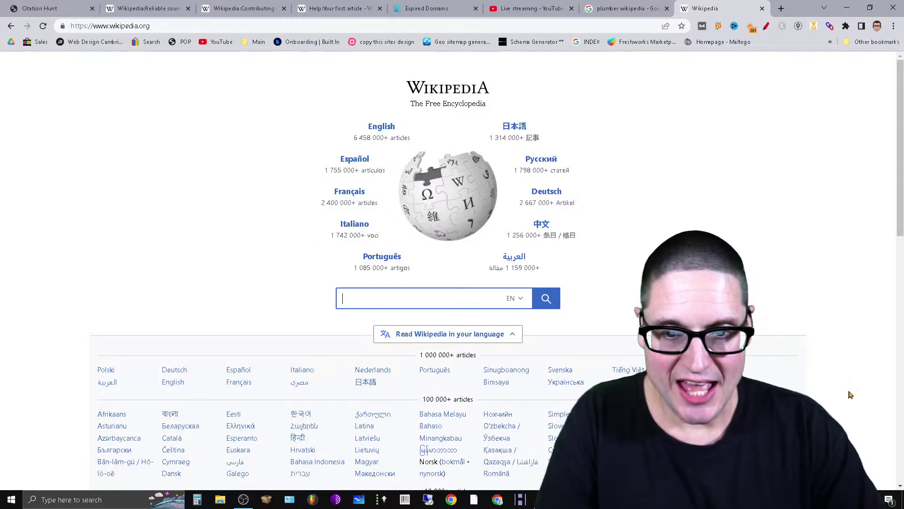
- Circle and underline several languages in red within the portal's 10 000+ and 1 000+ articles groups
{"action": "scroll", "coordinate": [851, 395], "scroll_direction": "down", "scroll_amount": 6}
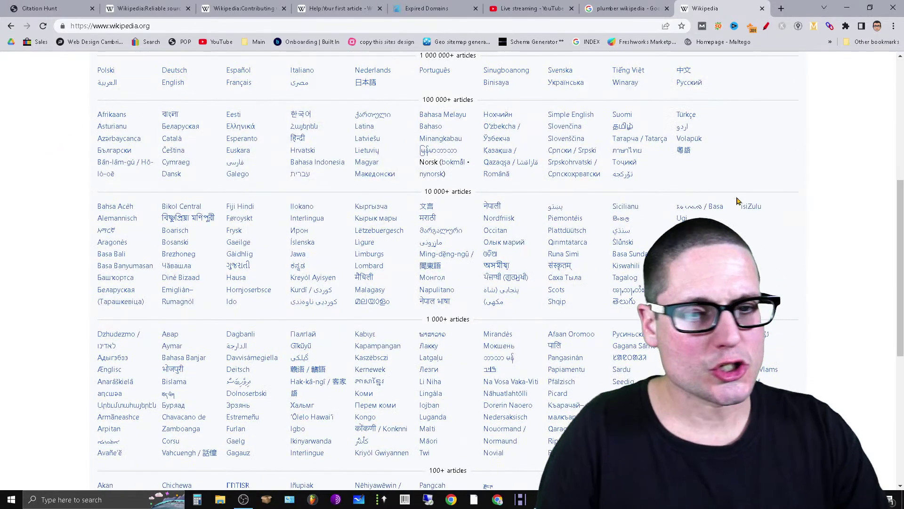
{"action": "scroll", "coordinate": [893, 275], "scroll_direction": "down", "scroll_amount": 5}
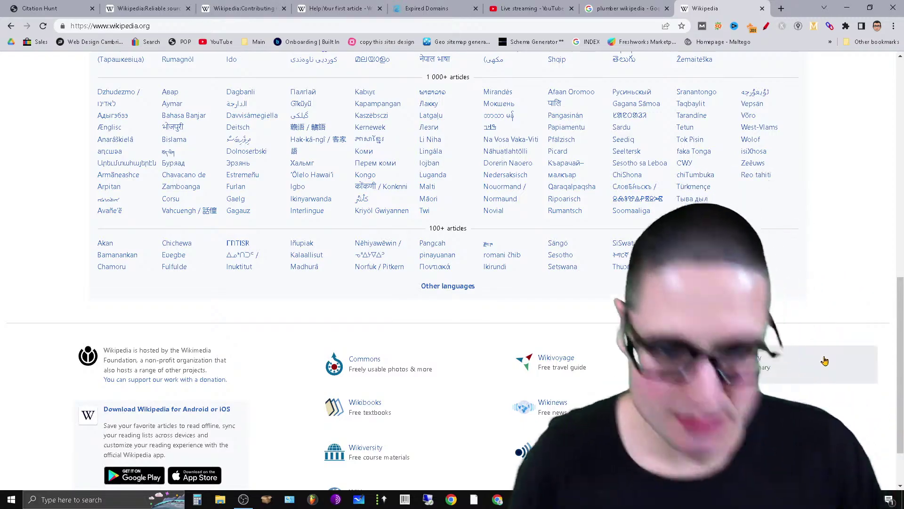
{"action": "scroll", "coordinate": [848, 353], "scroll_direction": "up", "scroll_amount": 3}
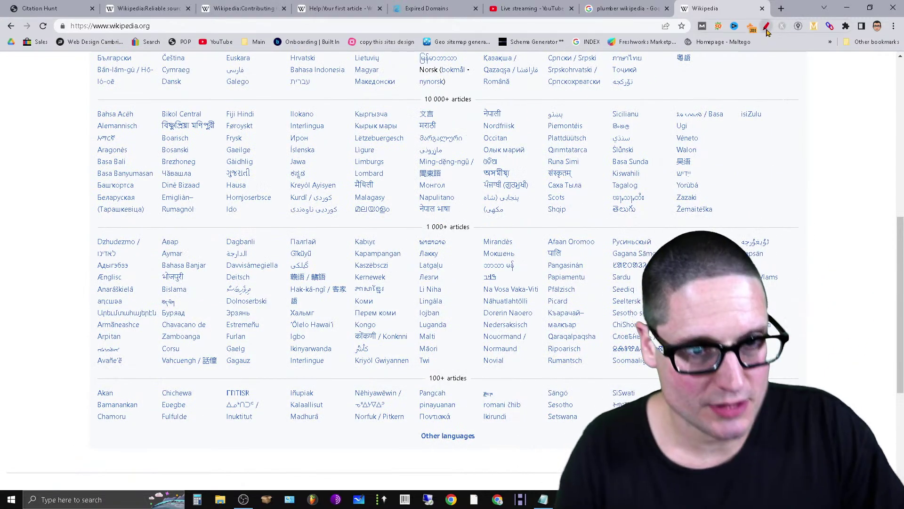
{"action": "left_click", "coordinate": [766, 27]}
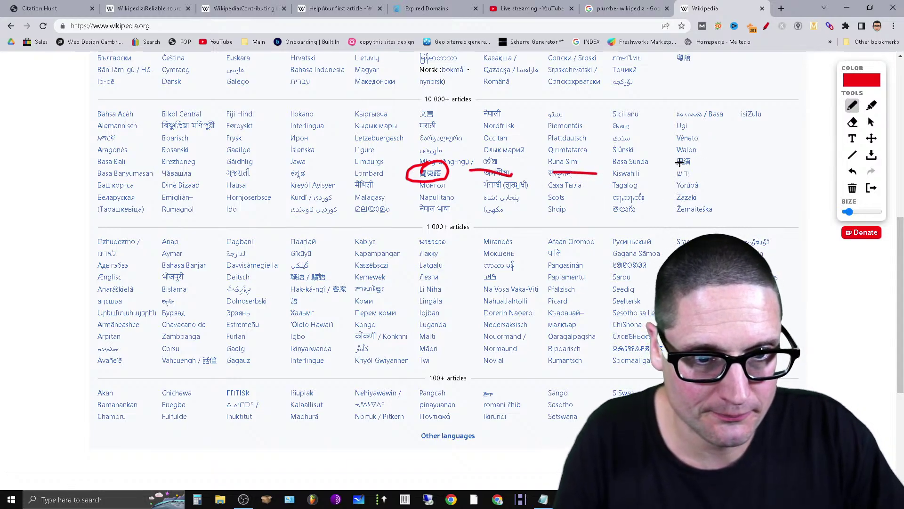
{"action": "left_click_drag", "start_coordinate": [215, 123], "coordinate": [132, 122]}
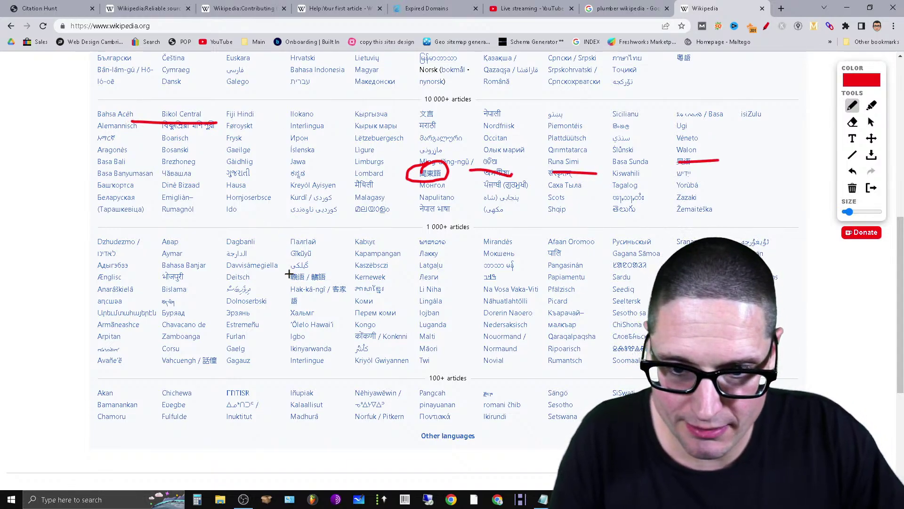
{"action": "left_click_drag", "start_coordinate": [288, 273], "coordinate": [347, 276]}
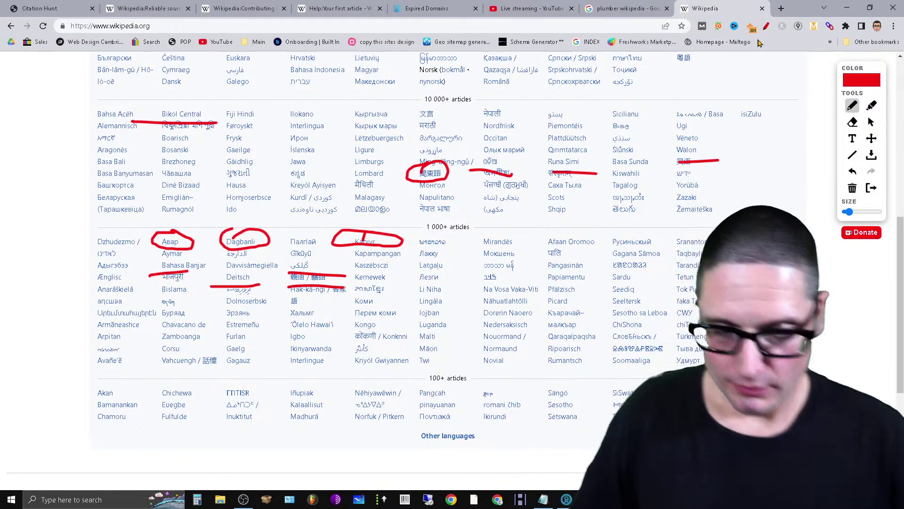
- Close the annotated portal tab and load wikipedia.org in the tab holding the "plumber wikipedia" results
{"action": "left_click", "coordinate": [762, 8]}
{"action": "left_click", "coordinate": [541, 26]}
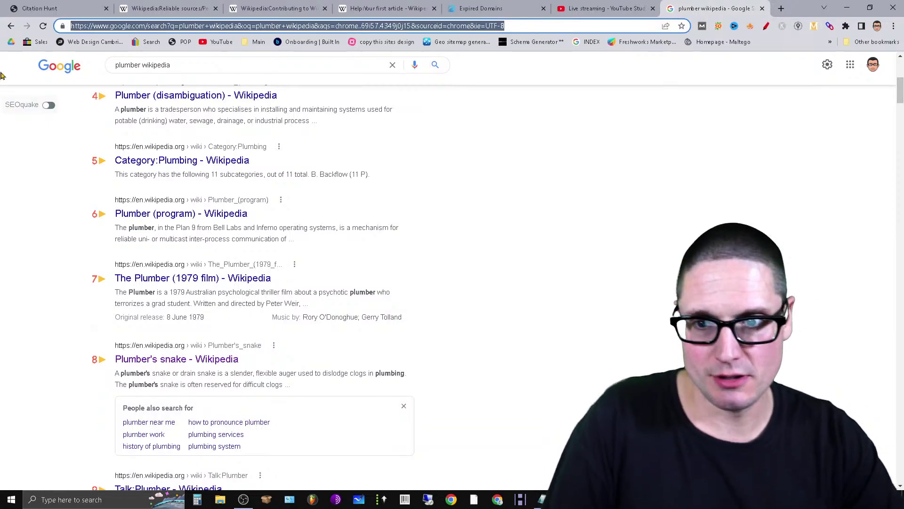
{"action": "type", "text": "wikipedia"}
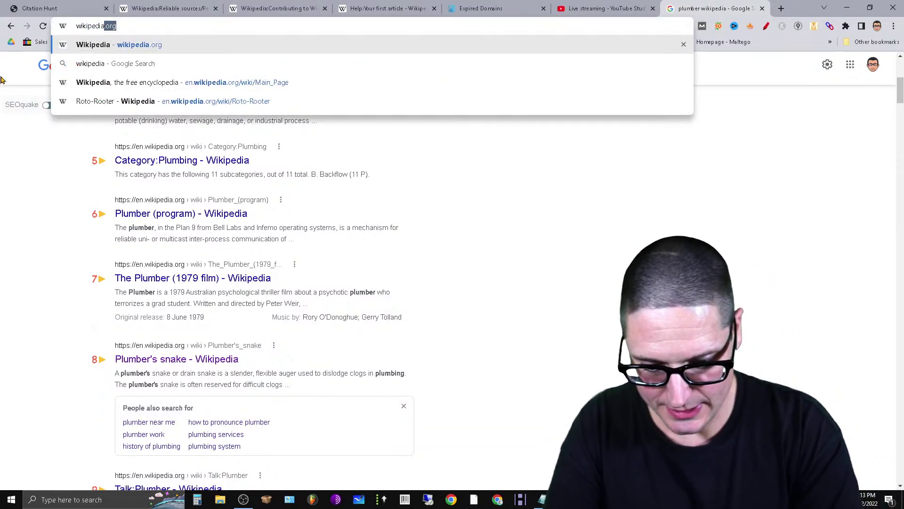
{"action": "type", "text": ".org"}
{"action": "key", "text": "Return"}
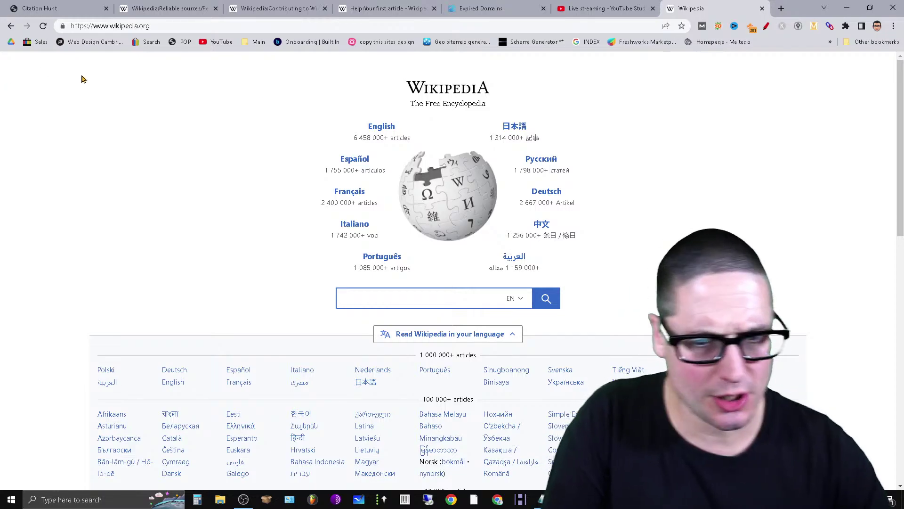
- Open the account's user contributions on English Wikipedia and circle the byte changes of the listed edits in red
{"action": "left_click", "coordinate": [382, 131]}
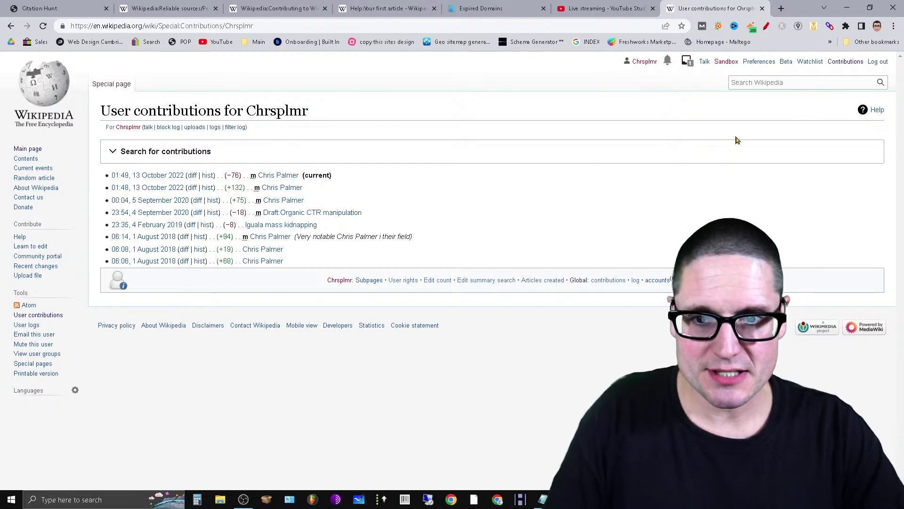
{"action": "left_click", "coordinate": [767, 27]}
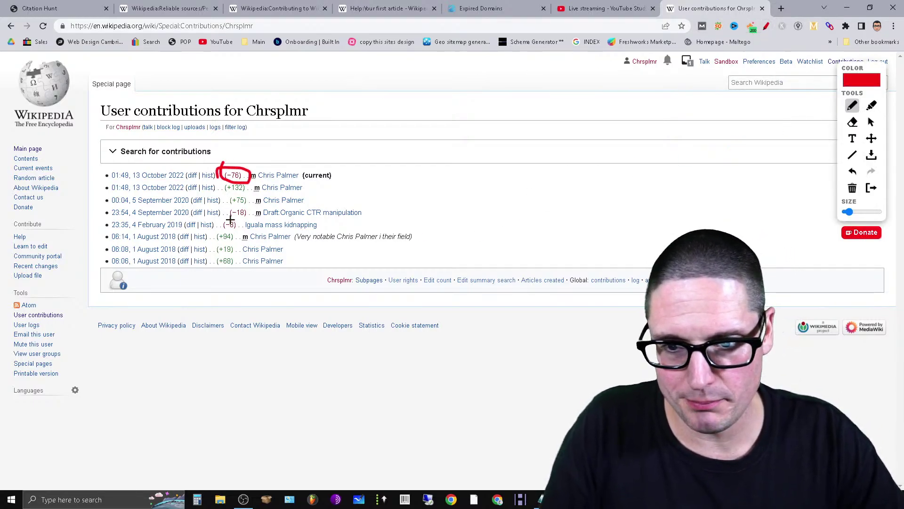
{"action": "mouse_move", "coordinate": [230, 220]}
{"action": "left_mouse_down"}
{"action": "mouse_move", "coordinate": [221, 243]}
{"action": "mouse_move", "coordinate": [259, 220]}
{"action": "left_mouse_up"}
{"action": "left_click_drag", "start_coordinate": [241, 190], "coordinate": [257, 190]}
{"action": "left_click_drag", "start_coordinate": [230, 239], "coordinate": [220, 233]}
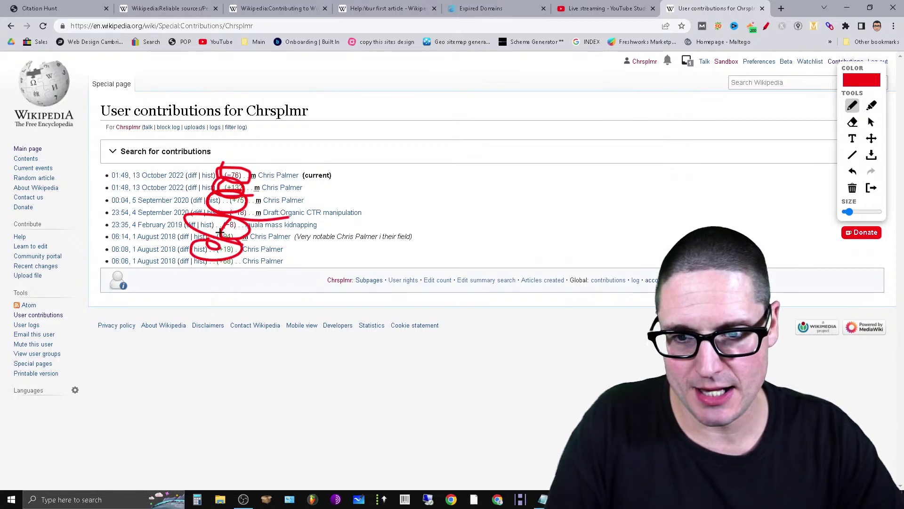
{"action": "left_click_drag", "start_coordinate": [218, 272], "coordinate": [249, 256]}
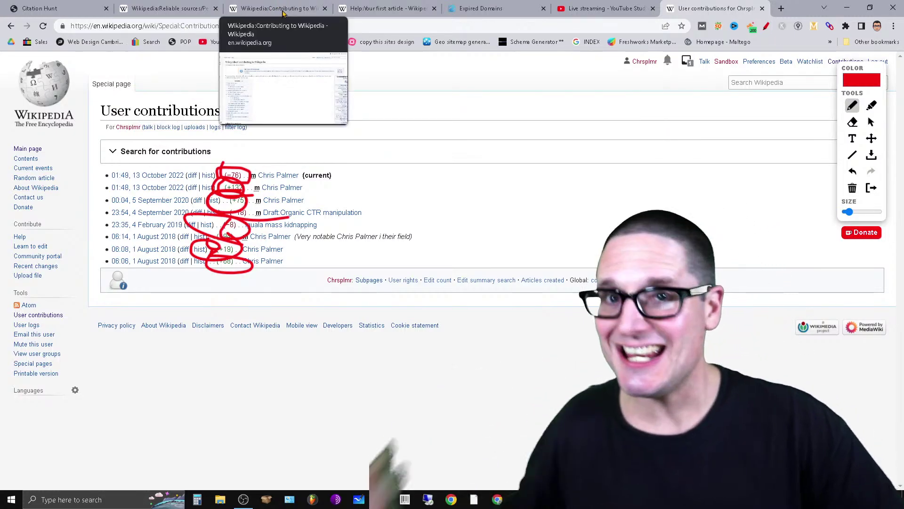
- Erase all red drawings from the Help:Your first article page and reload it
{"action": "left_click", "coordinate": [390, 6]}
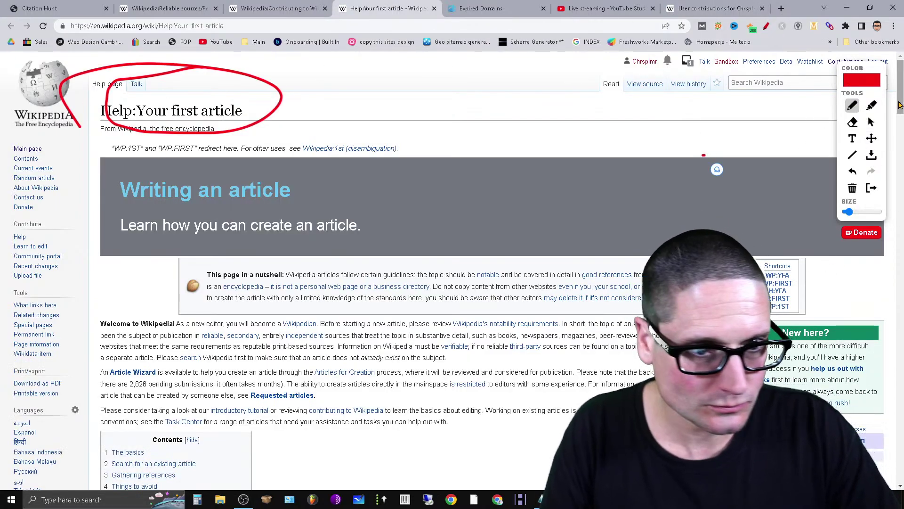
{"action": "left_click", "coordinate": [853, 189]}
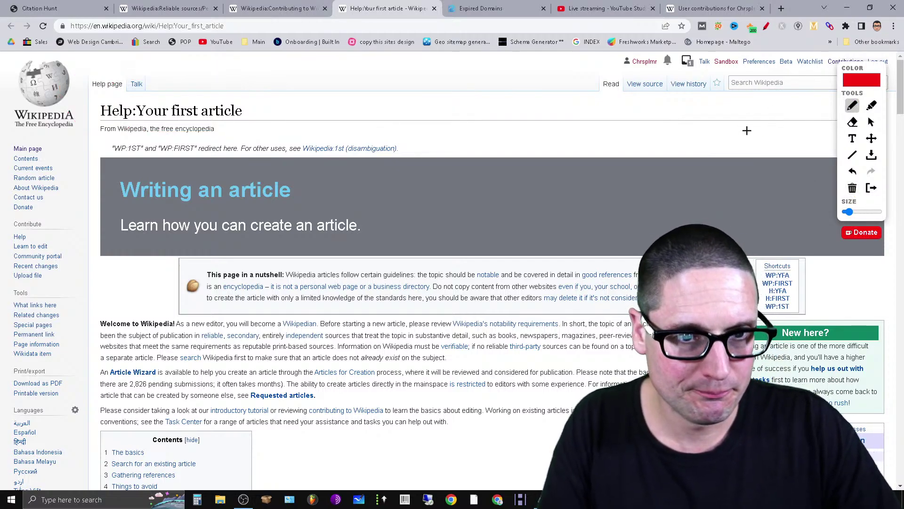
{"action": "left_click", "coordinate": [43, 27]}
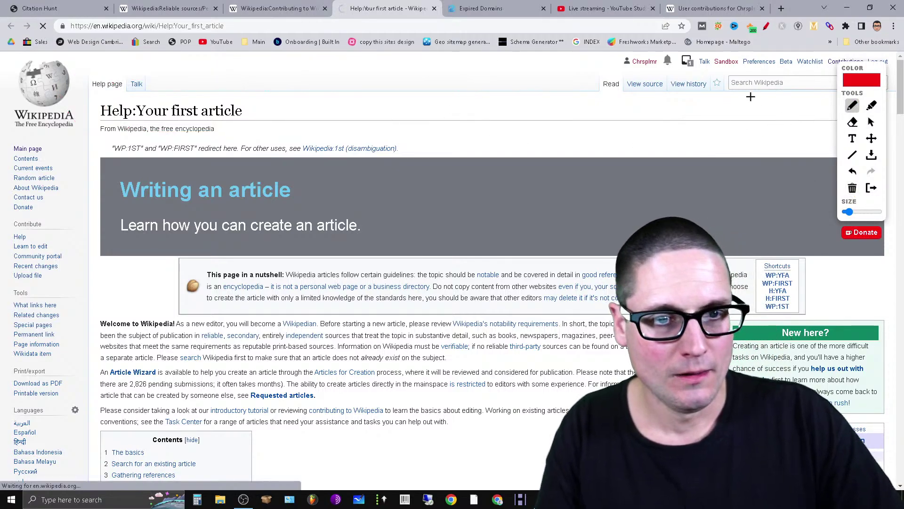
- Search Wikipedia for "roto rooter" to open the company's article
{"action": "type", "text": "ro"}
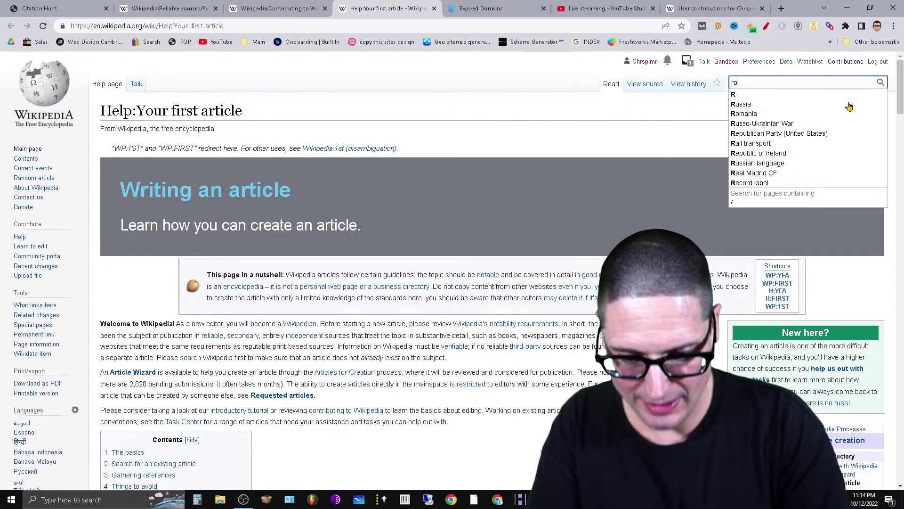
{"action": "type", "text": "to rooter"}
{"action": "key", "text": "Return"}
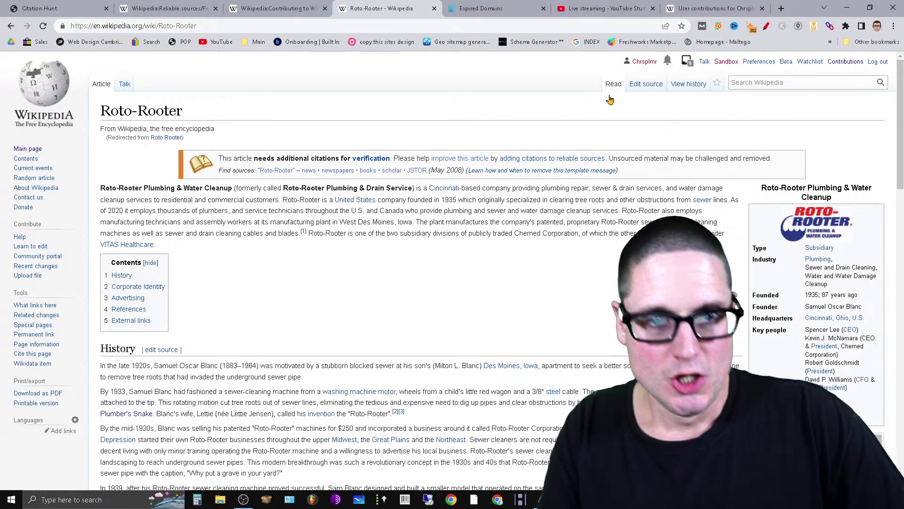
- Review the Roto-Rooter article down to its references, highlighting the article title and the References heading
{"action": "left_click_drag", "start_coordinate": [901, 125], "coordinate": [901, 410]}
{"action": "scroll", "coordinate": [111, 232], "scroll_direction": "up", "scroll_amount": 1}
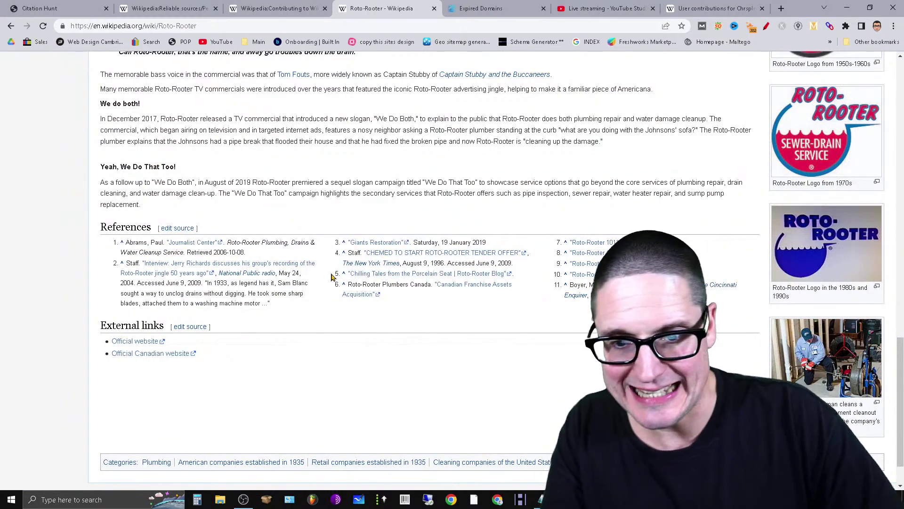
{"action": "scroll", "coordinate": [381, 268], "scroll_direction": "up", "scroll_amount": 20}
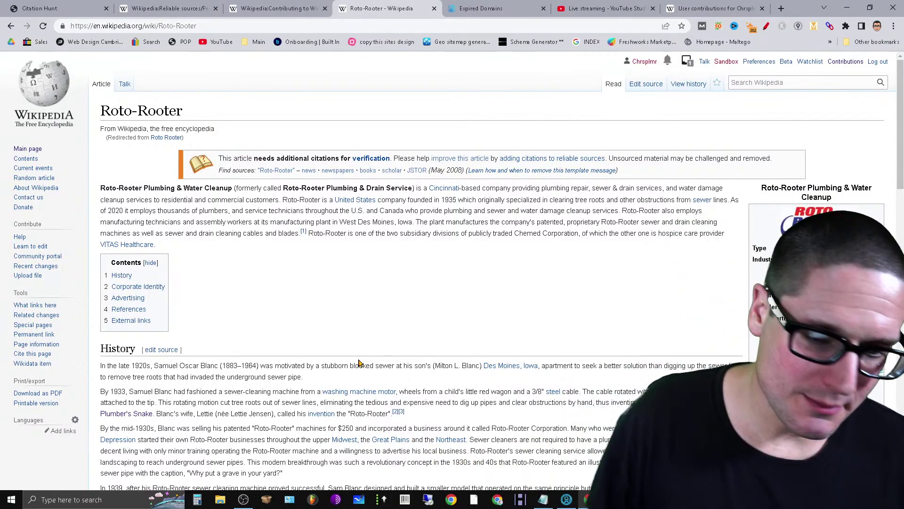
{"action": "left_click_drag", "start_coordinate": [194, 112], "coordinate": [97, 111]}
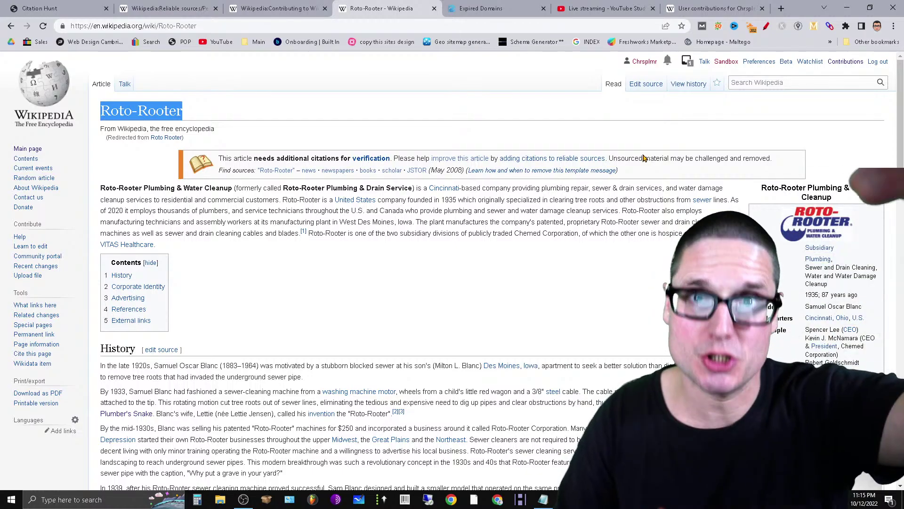
{"action": "scroll", "coordinate": [553, 384], "scroll_direction": "down", "scroll_amount": 20}
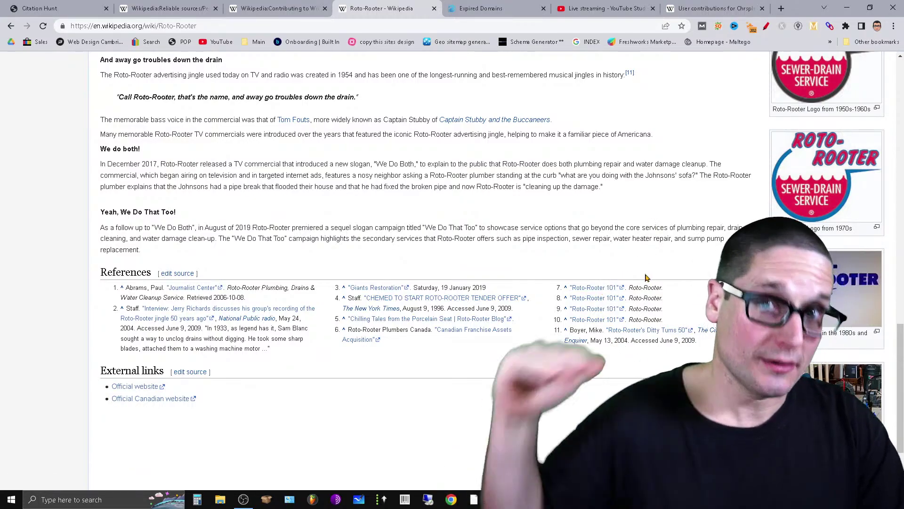
{"action": "double_click", "coordinate": [128, 274]}
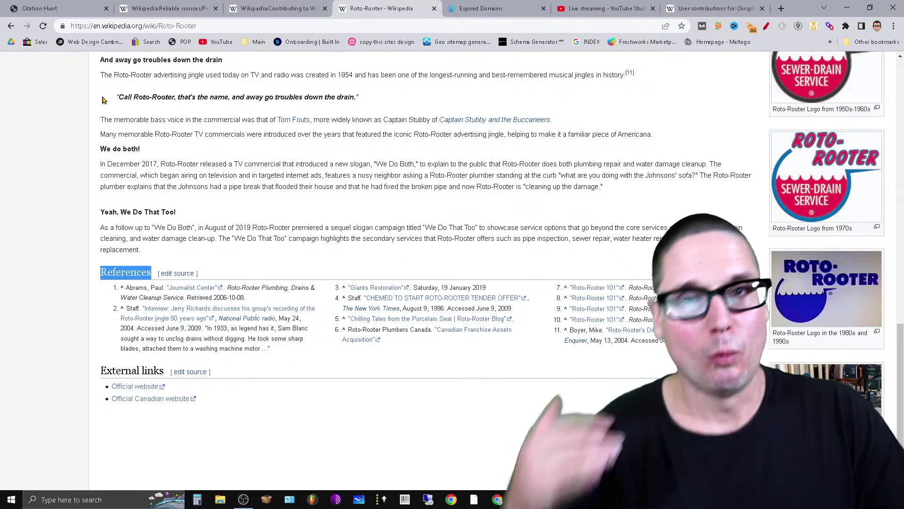
- Search Citation Hunt for the topic "SEO" and browse the suggested categories
{"action": "left_click", "coordinate": [45, 5]}
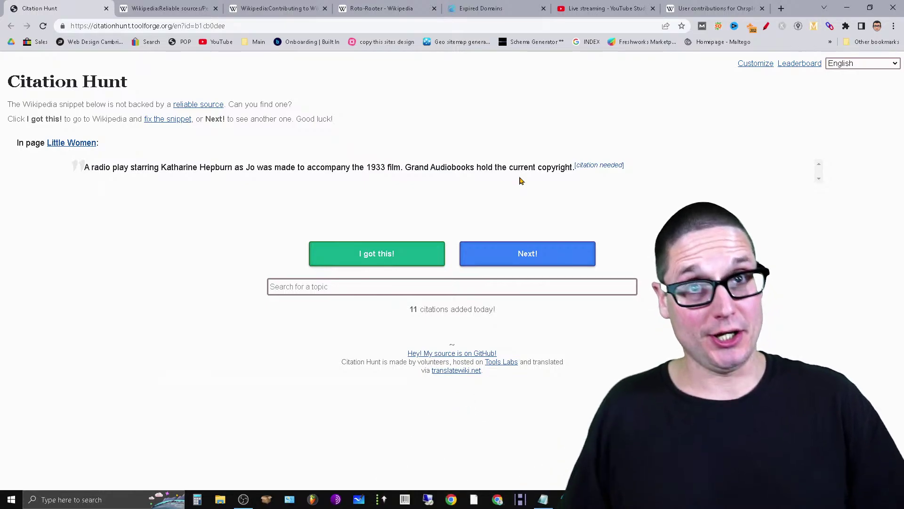
{"action": "left_click", "coordinate": [313, 288]}
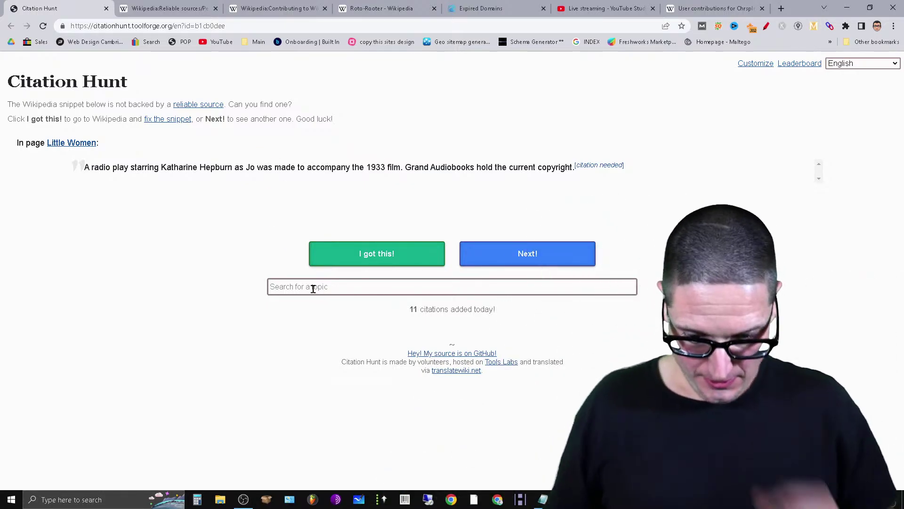
{"action": "type", "text": "SEO"}
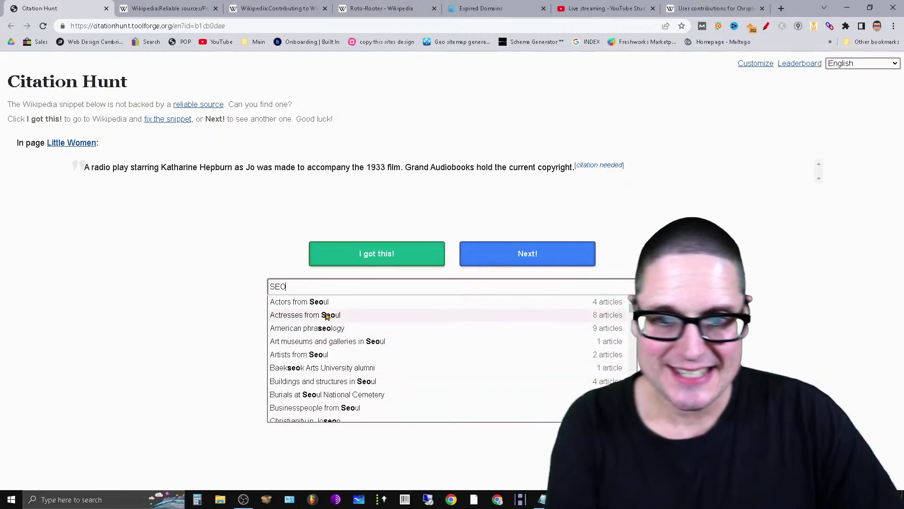
{"action": "scroll", "coordinate": [394, 384], "scroll_direction": "down", "scroll_amount": 5}
{"action": "scroll", "coordinate": [408, 388], "scroll_direction": "up", "scroll_amount": 5}
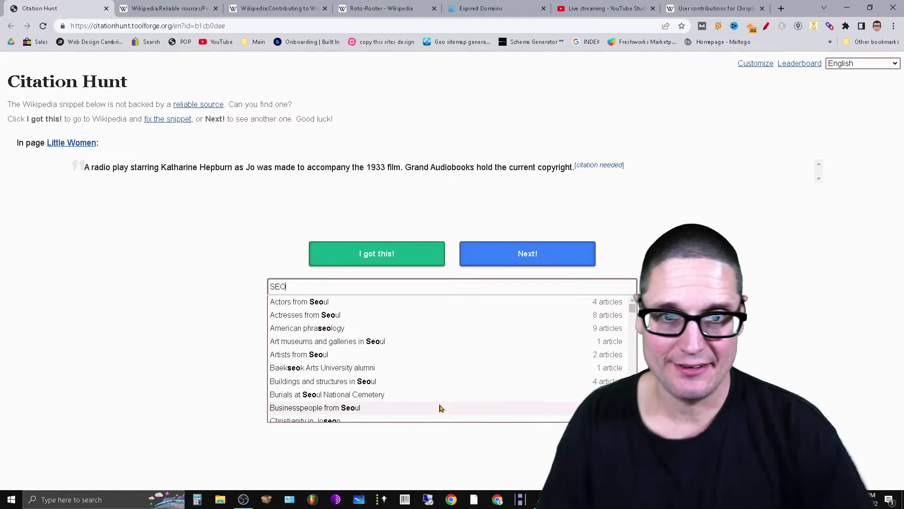
- From the account's user contributions, view the edited name disambiguation page, and open the Draft:Organic CTR manipulation article
{"action": "left_click", "coordinate": [377, 8]}
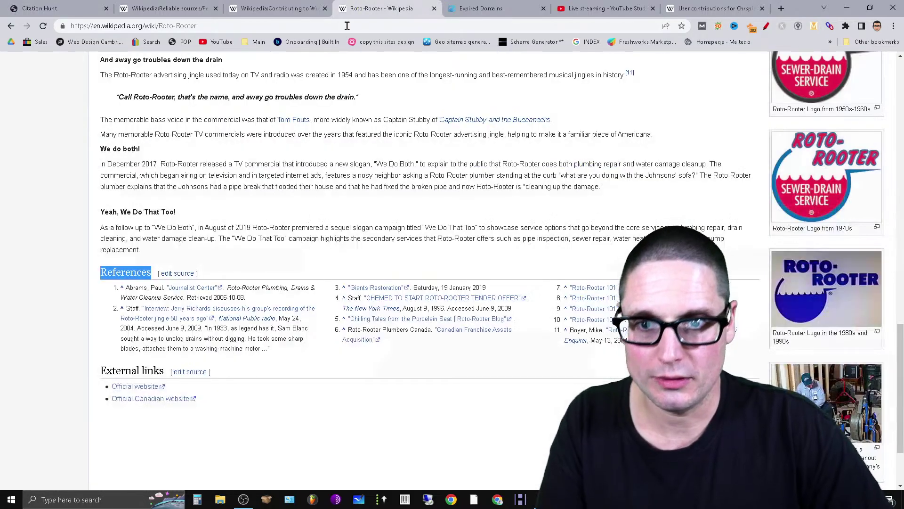
{"action": "left_click", "coordinate": [283, 8]}
{"action": "left_click", "coordinate": [711, 7]}
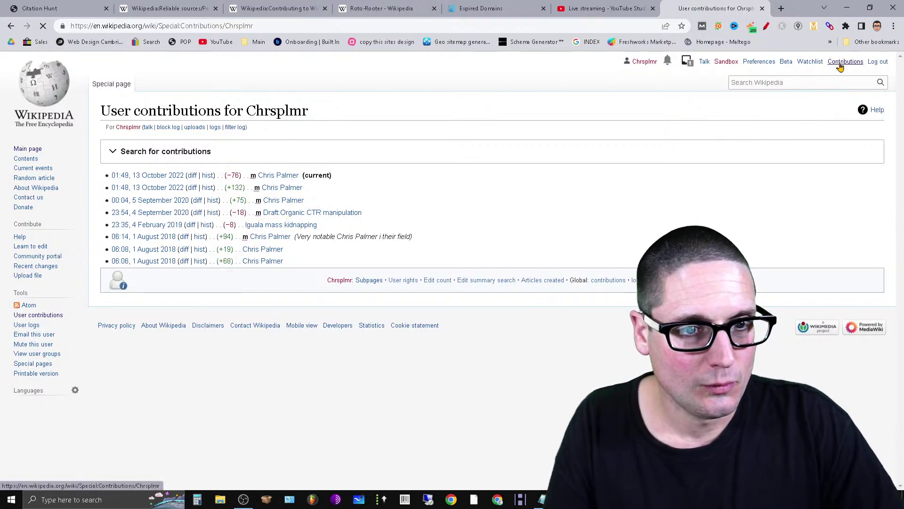
{"action": "left_click", "coordinate": [274, 238]}
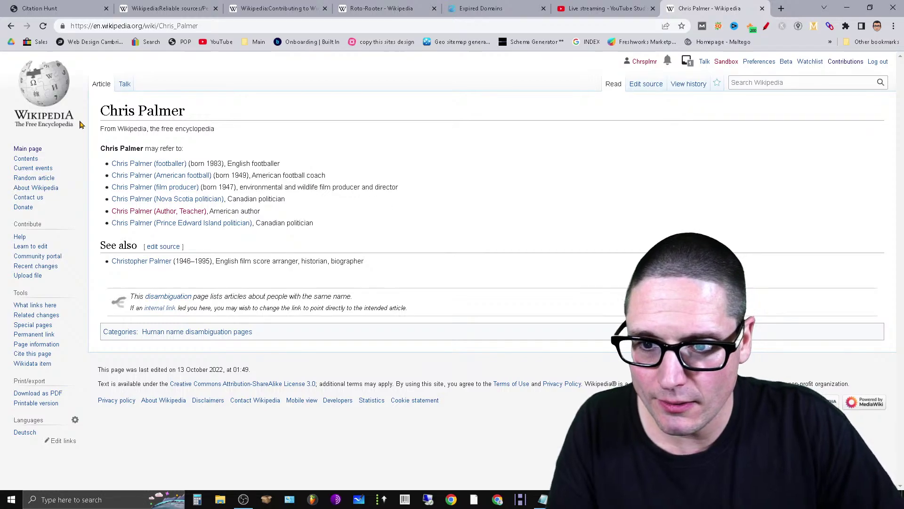
{"action": "left_click", "coordinate": [10, 26]}
{"action": "left_click", "coordinate": [328, 213]}
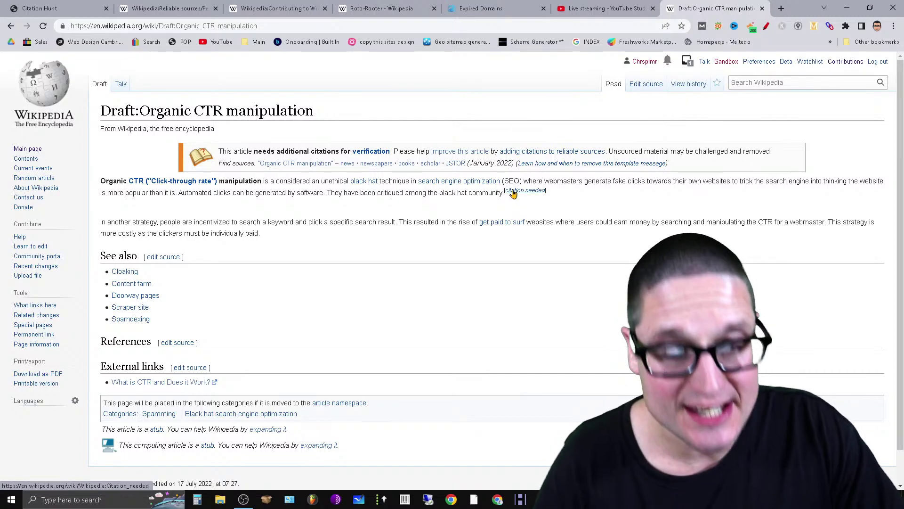
- Highlight the Citation Hunt page title, and return to the account's user contributions on Wikipedia
{"action": "left_click", "coordinate": [24, 4]}
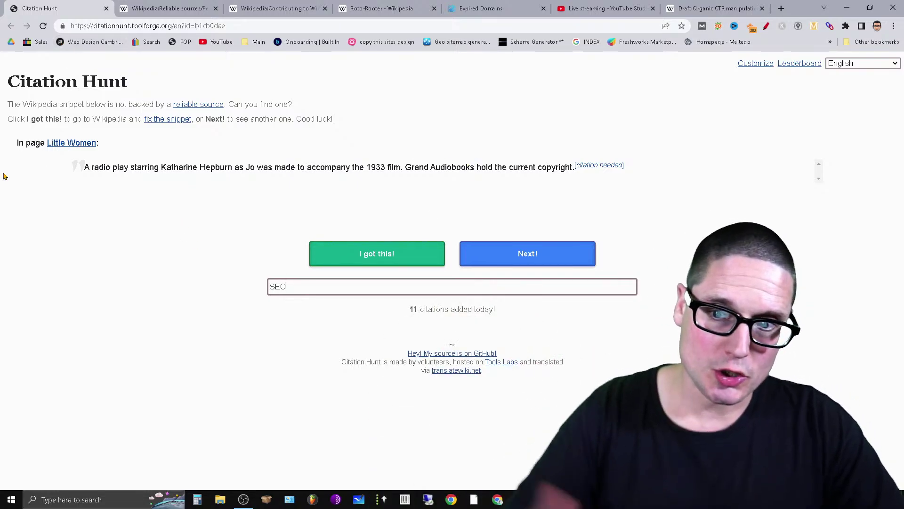
{"action": "left_click_drag", "start_coordinate": [145, 83], "coordinate": [5, 90]}
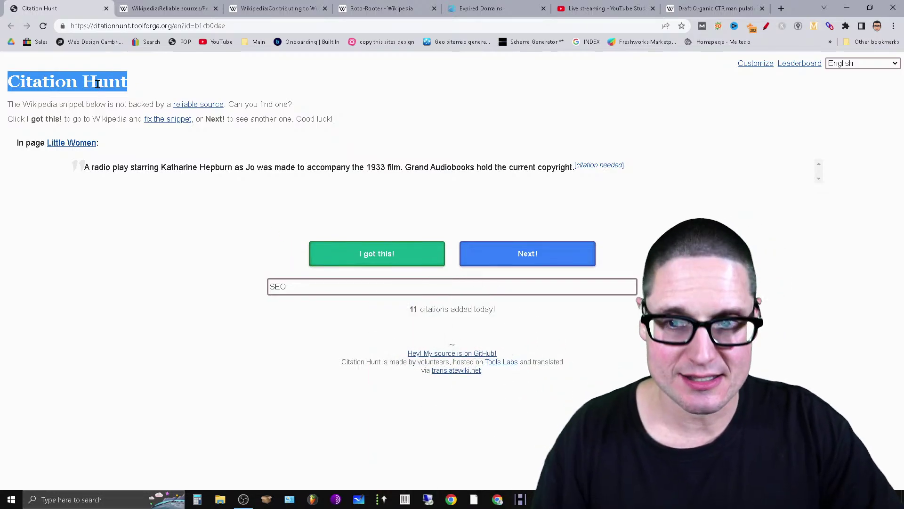
{"action": "left_click", "coordinate": [711, 5]}
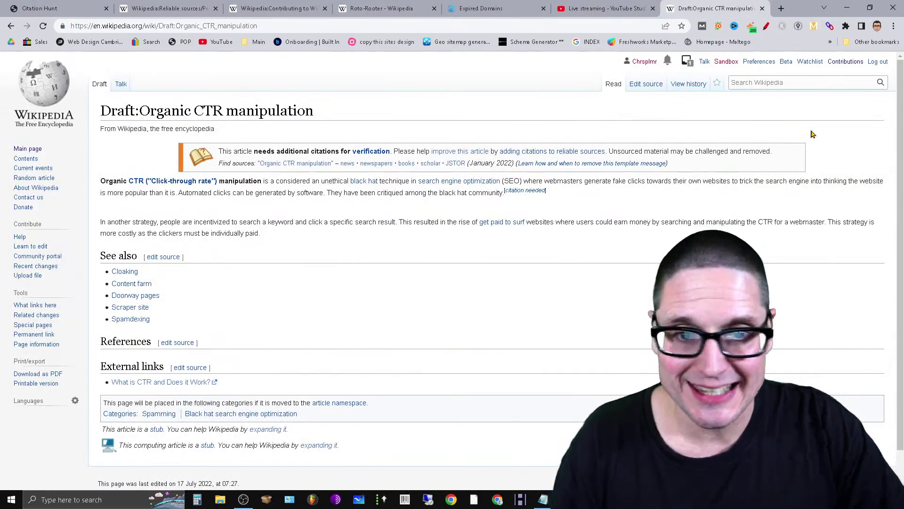
{"action": "left_click", "coordinate": [844, 63]}
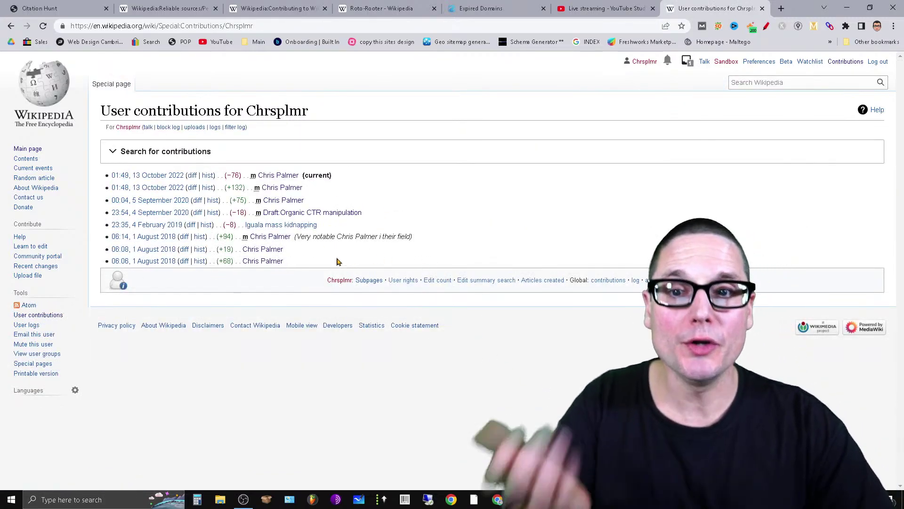
- Glance at the Contributing to Wikipedia page, and return to the Organic CTR manipulation draft to review its references and external links
{"action": "left_click", "coordinate": [146, 5]}
{"action": "left_click", "coordinate": [265, 6]}
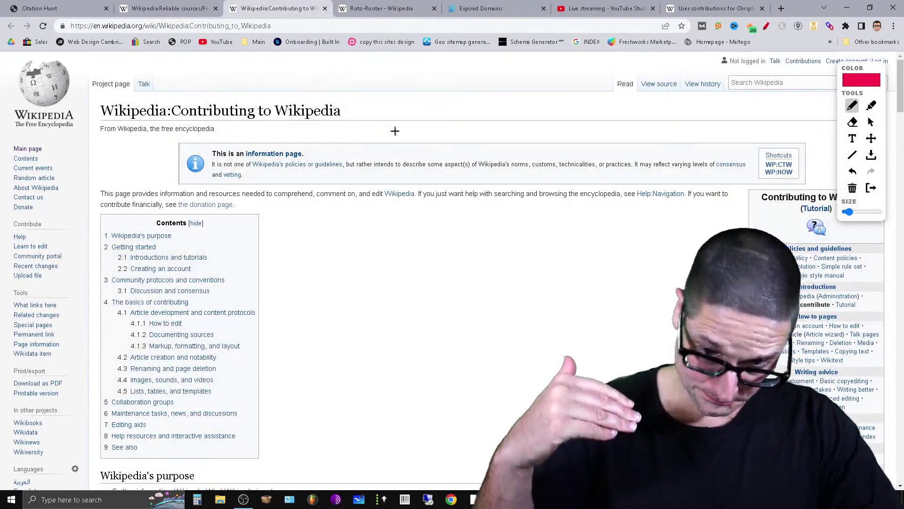
{"action": "left_click", "coordinate": [717, 5]}
{"action": "left_click", "coordinate": [11, 28]}
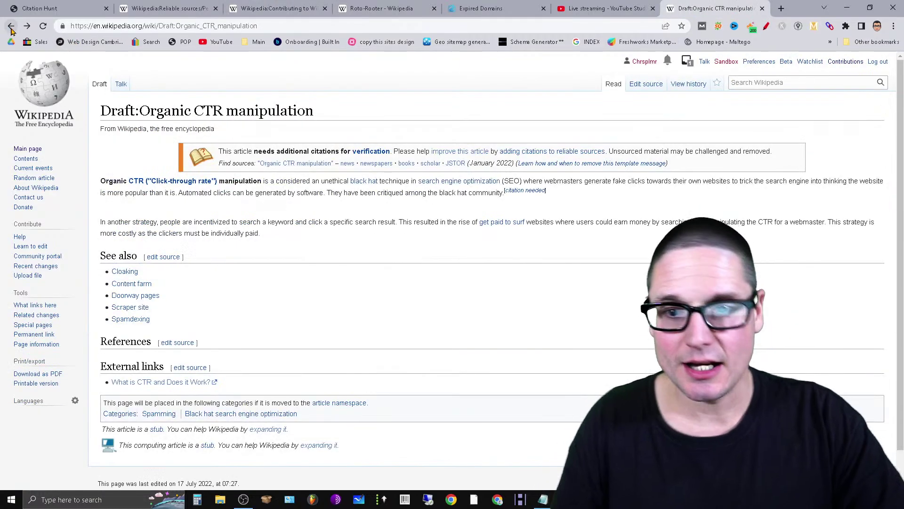
{"action": "scroll", "coordinate": [443, 255], "scroll_direction": "down", "scroll_amount": 1}
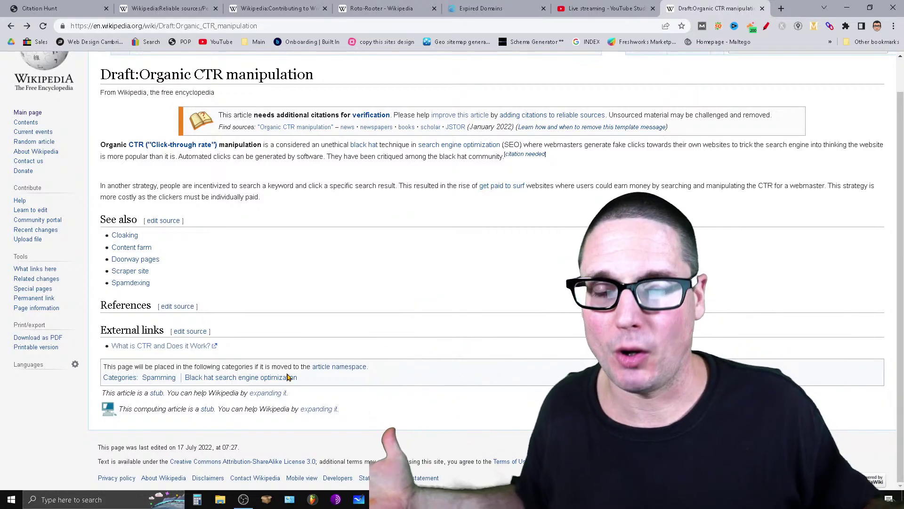
- Highlight the unsourced Little Women snippet in Citation Hunt and inspect its "citation needed" tag
{"action": "left_click", "coordinate": [30, 6]}
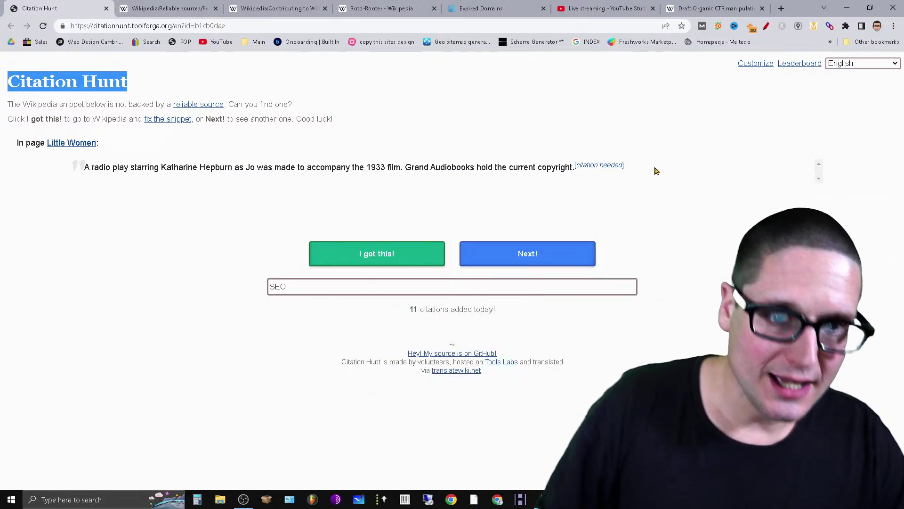
{"action": "left_click_drag", "start_coordinate": [656, 171], "coordinate": [72, 194]}
{"action": "left_click", "coordinate": [178, 252]}
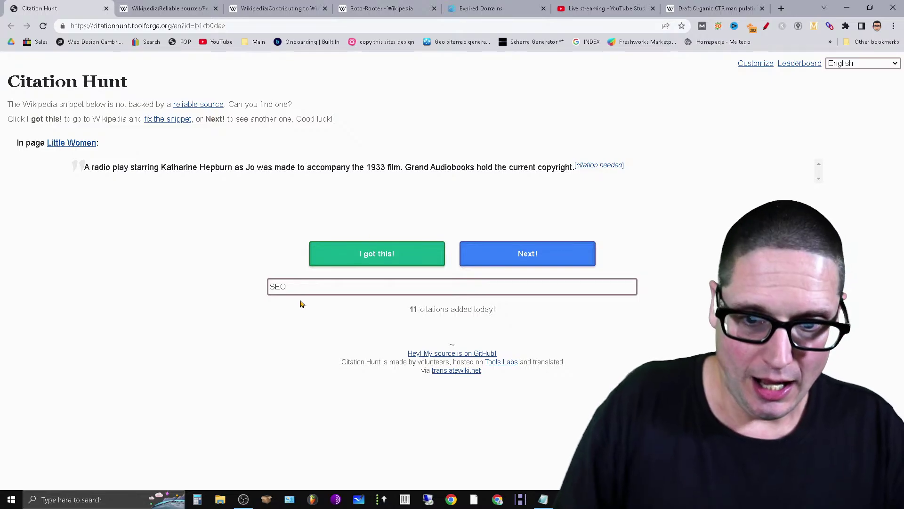
{"action": "left_click_drag", "start_coordinate": [76, 171], "coordinate": [493, 170]}
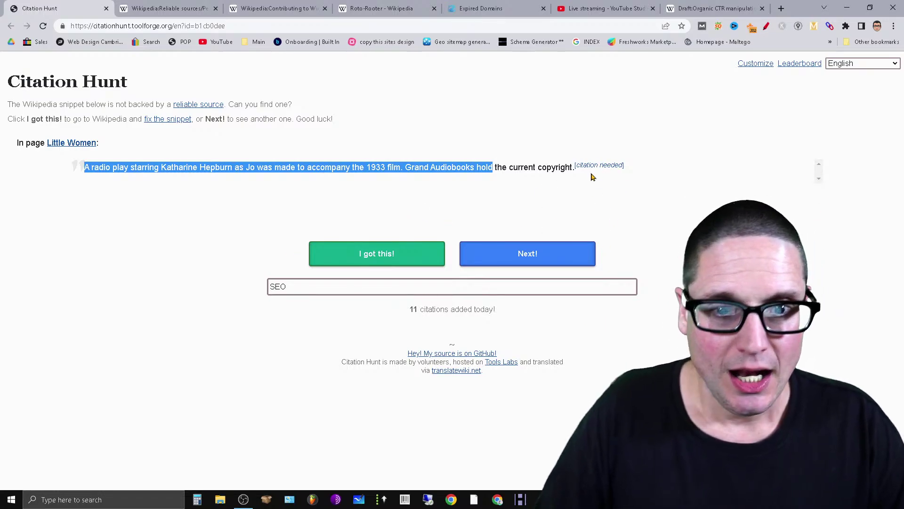
{"action": "left_click", "coordinate": [596, 167]}
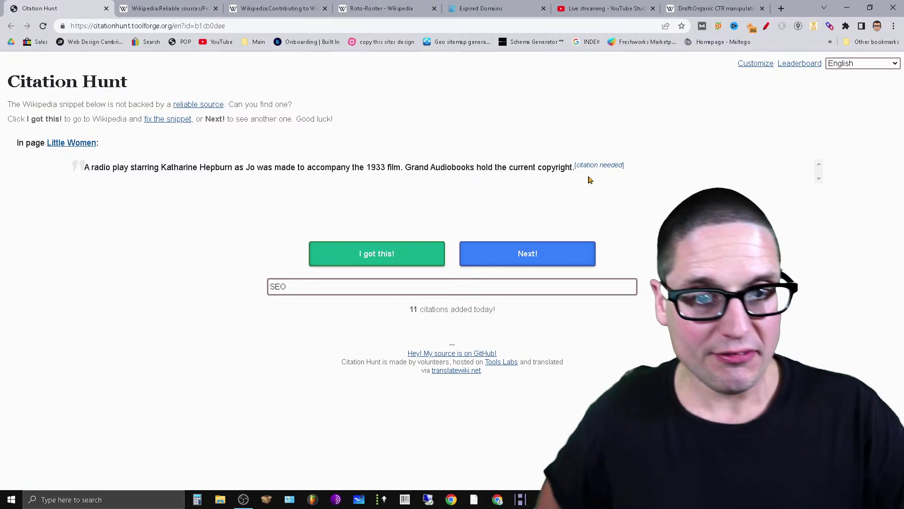
{"action": "mouse_move", "coordinate": [593, 169]}
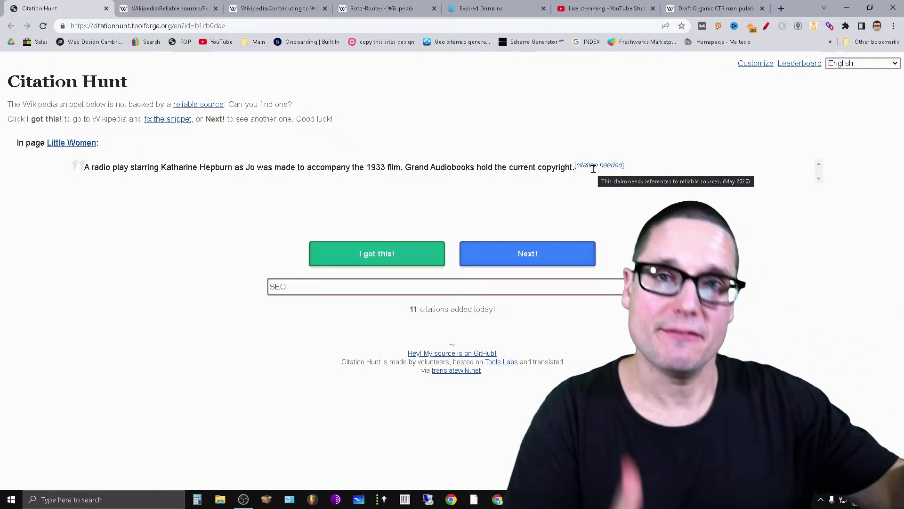
- Circle the Wikipedia logo in red on the Contributing to Wikipedia page
{"action": "left_click", "coordinate": [286, 8]}
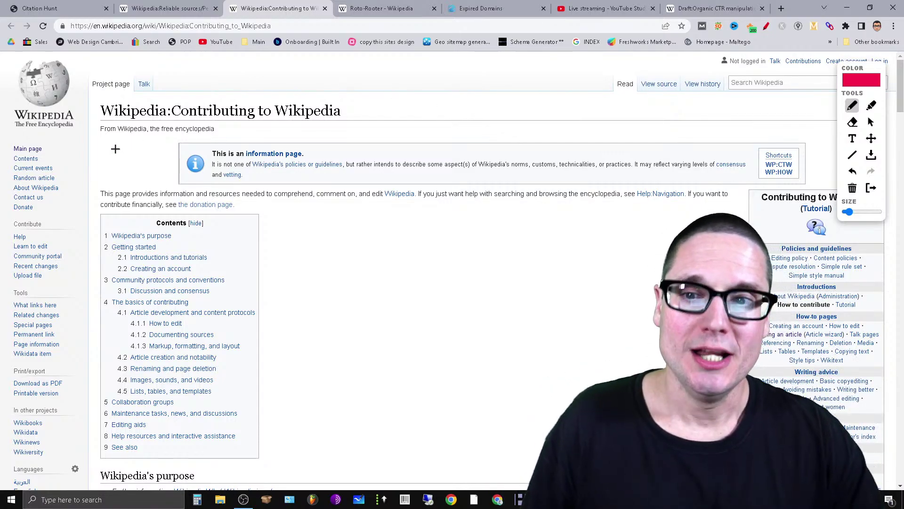
{"action": "left_click_drag", "start_coordinate": [22, 128], "coordinate": [82, 53]}
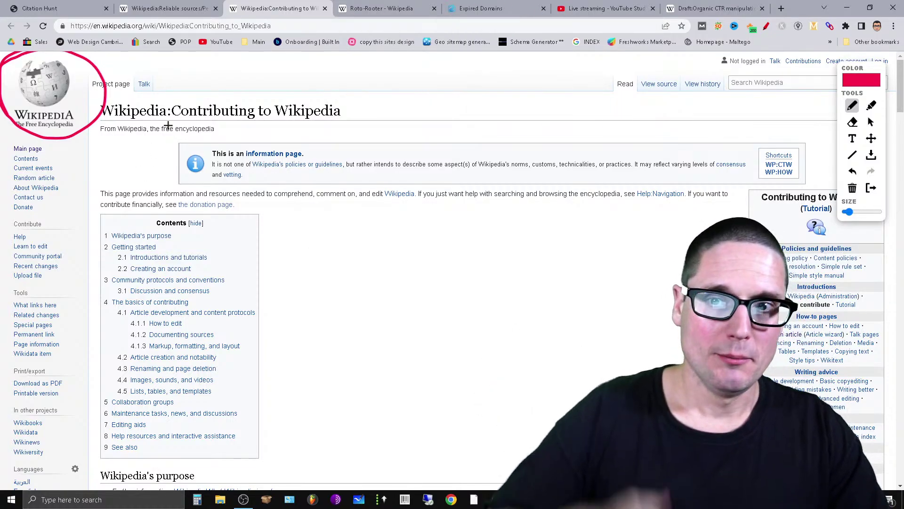
- Revisit the Perennial sources list and look back over the circled reliable sources up to Al Jazeera and Agence France-Presse
{"action": "left_click", "coordinate": [162, 5]}
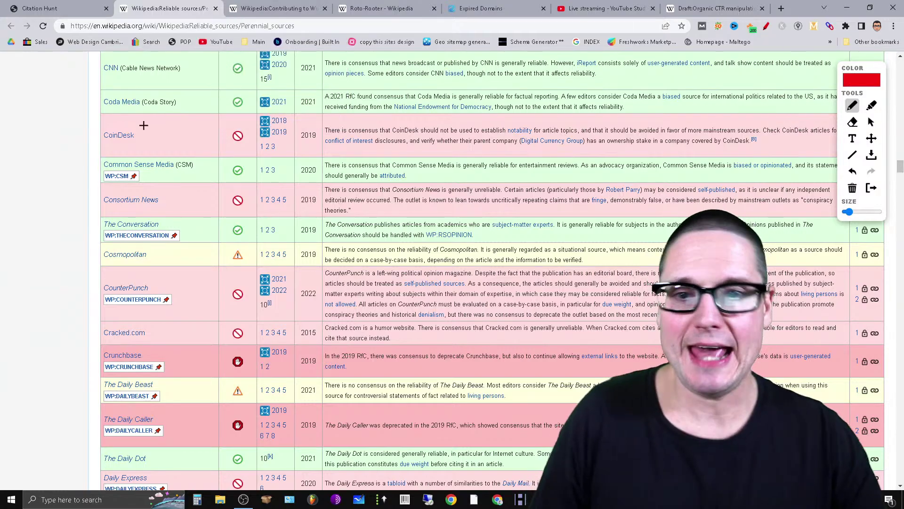
{"action": "scroll", "coordinate": [450, 339], "scroll_direction": "up", "scroll_amount": 15}
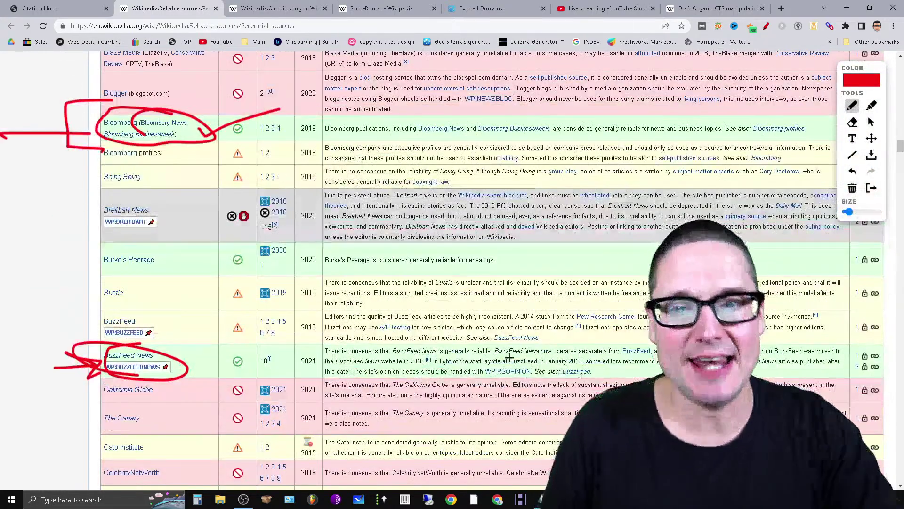
{"action": "scroll", "coordinate": [560, 348], "scroll_direction": "up", "scroll_amount": 10}
{"action": "scroll", "coordinate": [560, 348], "scroll_direction": "up", "scroll_amount": 9}
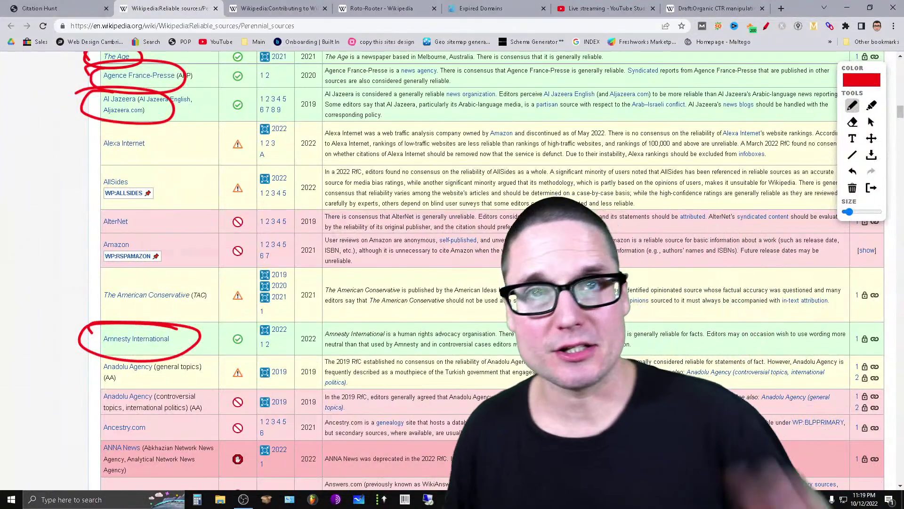
- Look back at the source legend on the Perennial sources page, clear the red annotations by reloading, and return to the sources table
{"action": "scroll", "coordinate": [543, 349], "scroll_direction": "up", "scroll_amount": 20}
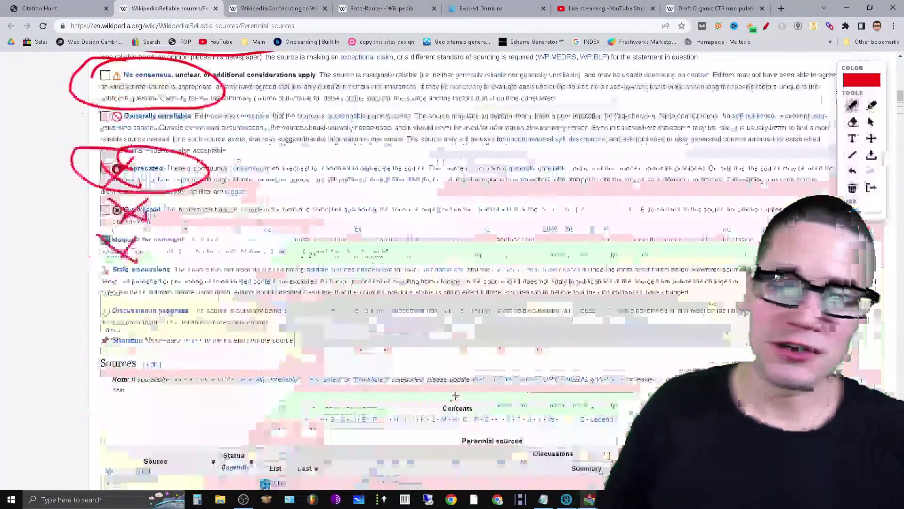
{"action": "left_click", "coordinate": [42, 26]}
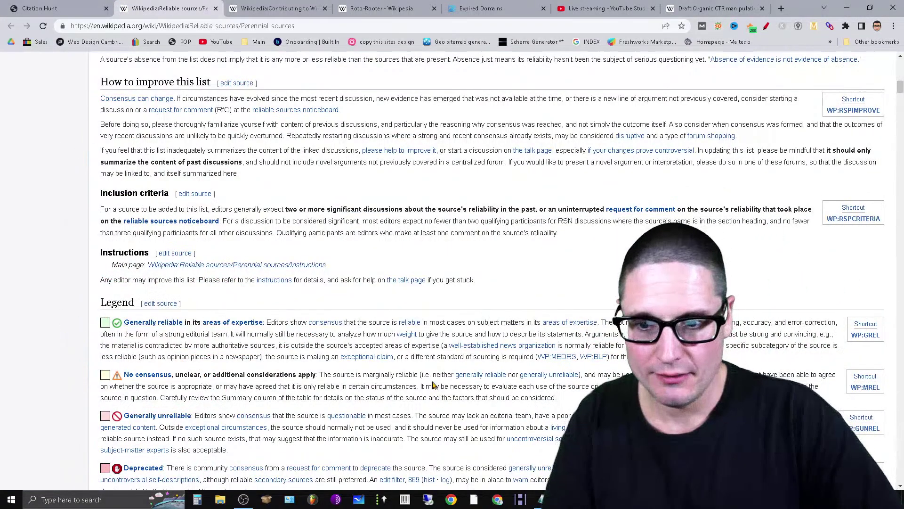
{"action": "scroll", "coordinate": [433, 385], "scroll_direction": "down", "scroll_amount": 10}
{"action": "scroll", "coordinate": [531, 162], "scroll_direction": "down", "scroll_amount": 6}
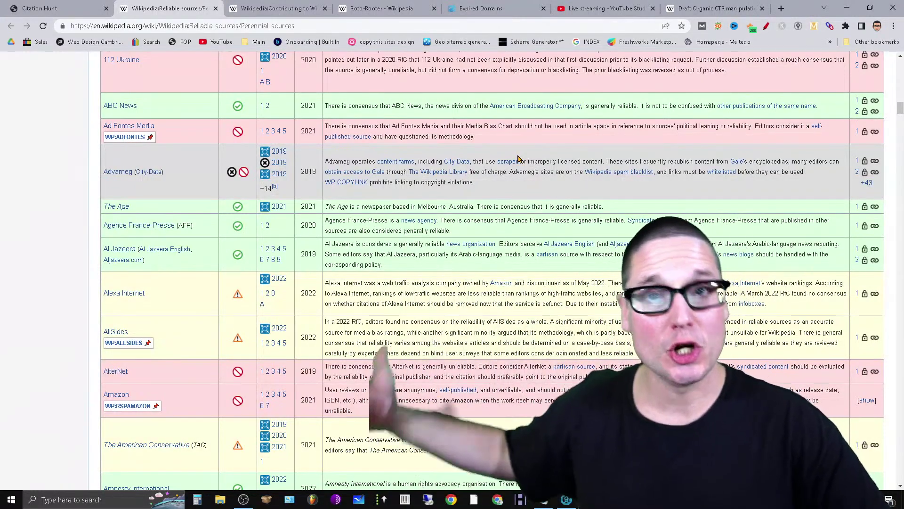
- Compare the Organic CTR manipulation draft's "citation needed" passage with the Little Women snippet in Citation Hunt
{"action": "left_click", "coordinate": [719, 5]}
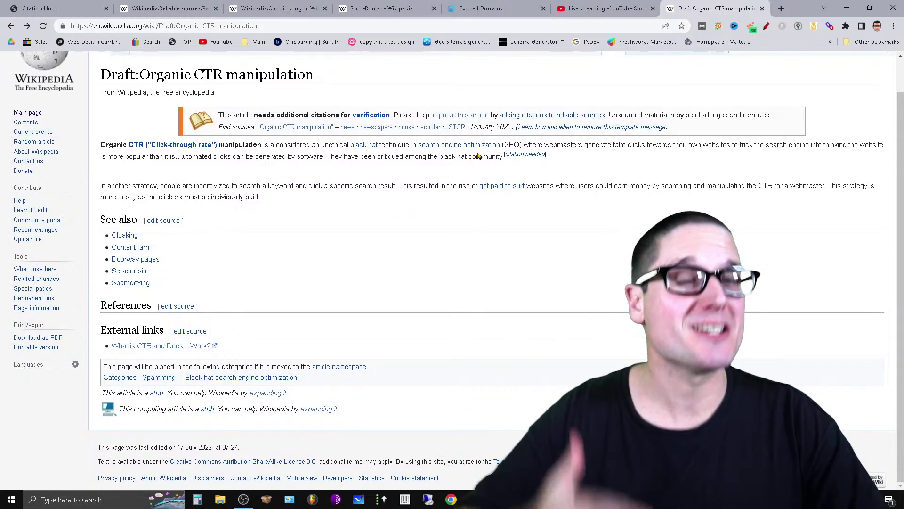
{"action": "left_click", "coordinate": [34, 9]}
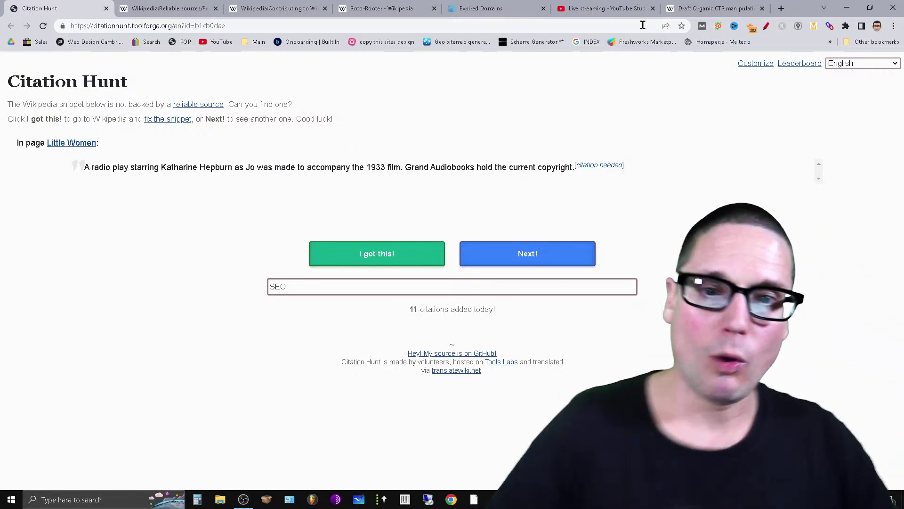
{"action": "left_click", "coordinate": [714, 8]}
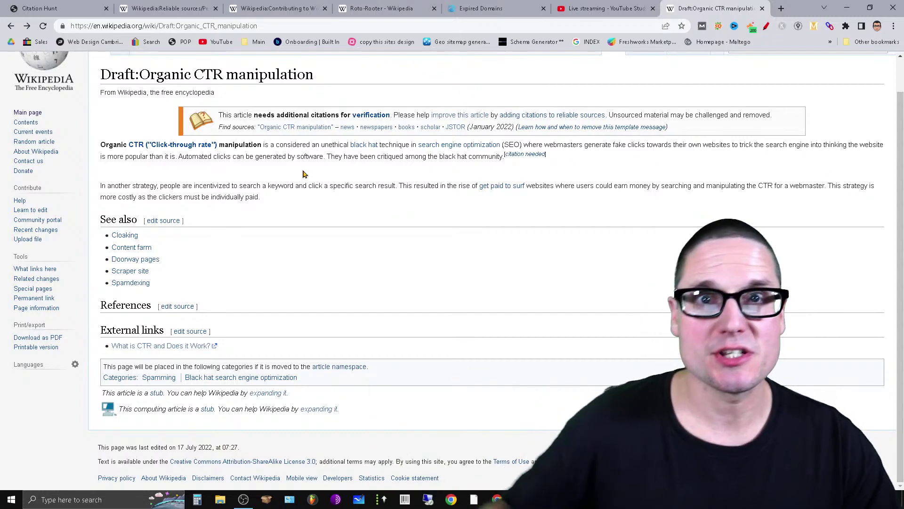
{"action": "left_click", "coordinate": [30, 6]}
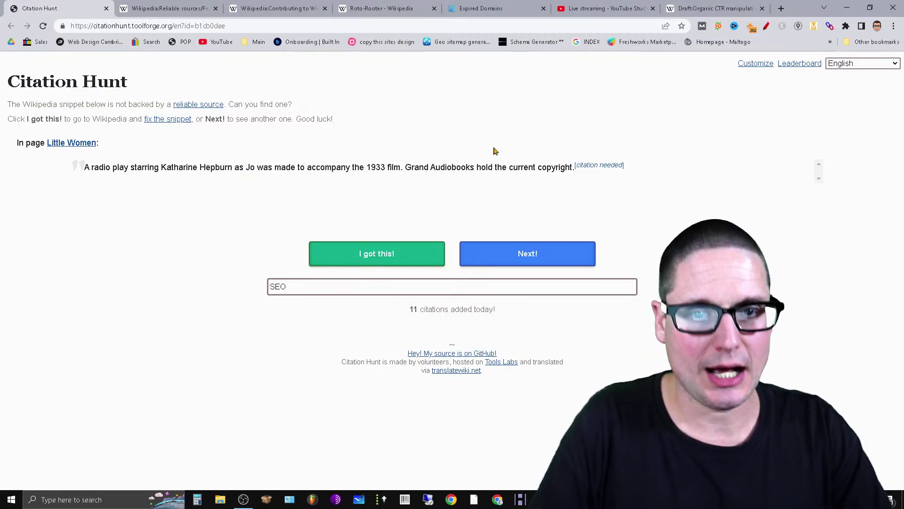
- Copy "Grand Audiobooks" from the Little Women snippet and search Google for it in a new tab
{"action": "left_click_drag", "start_coordinate": [439, 171], "coordinate": [405, 167]}
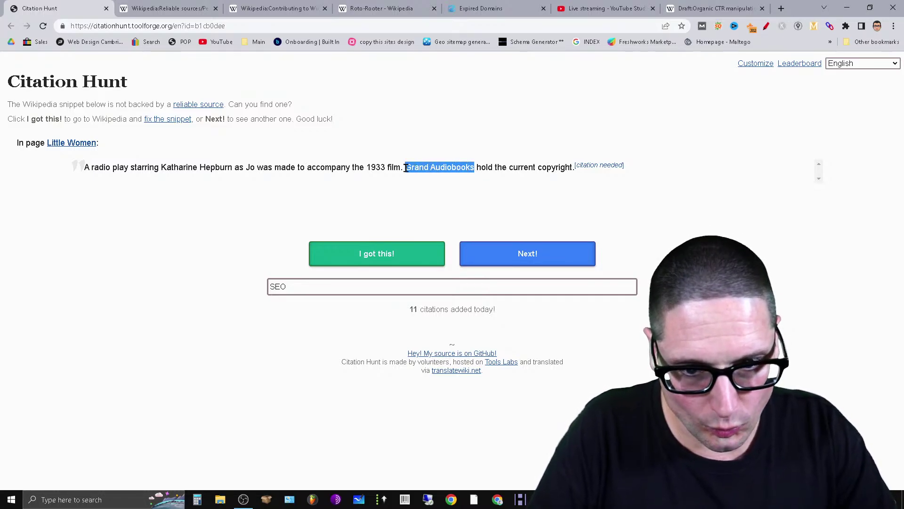
{"action": "right_click", "coordinate": [404, 164]}
{"action": "left_click", "coordinate": [431, 174]}
{"action": "left_click", "coordinate": [781, 9]}
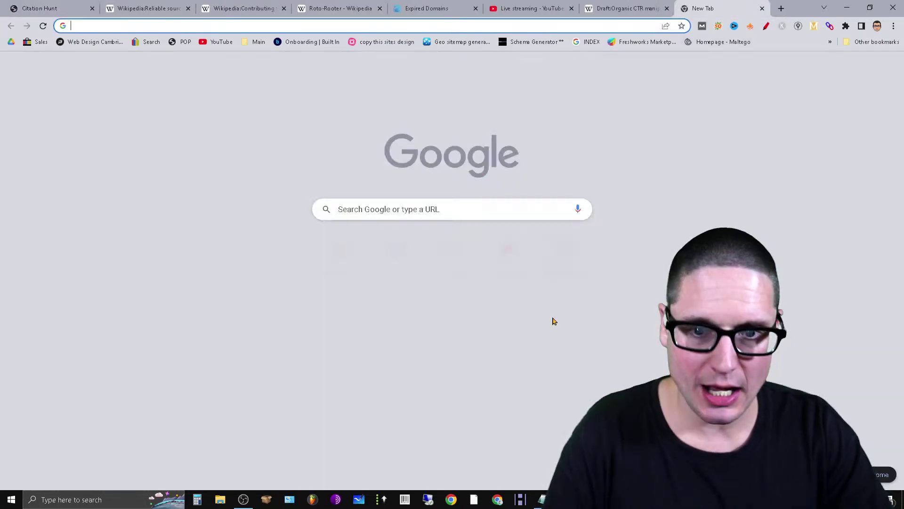
{"action": "left_click", "coordinate": [422, 208]}
{"action": "key", "text": "ctrl+v"}
{"action": "key", "text": "Return"}
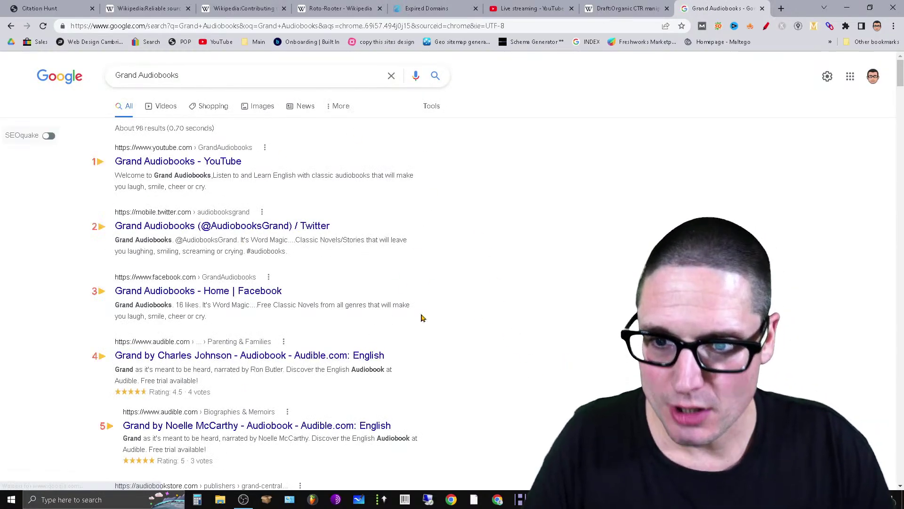
- Look through the Grand Audiobooks results and refine the query to "Grand Audiobooks website"
{"action": "scroll", "coordinate": [505, 303], "scroll_direction": "down", "scroll_amount": 6}
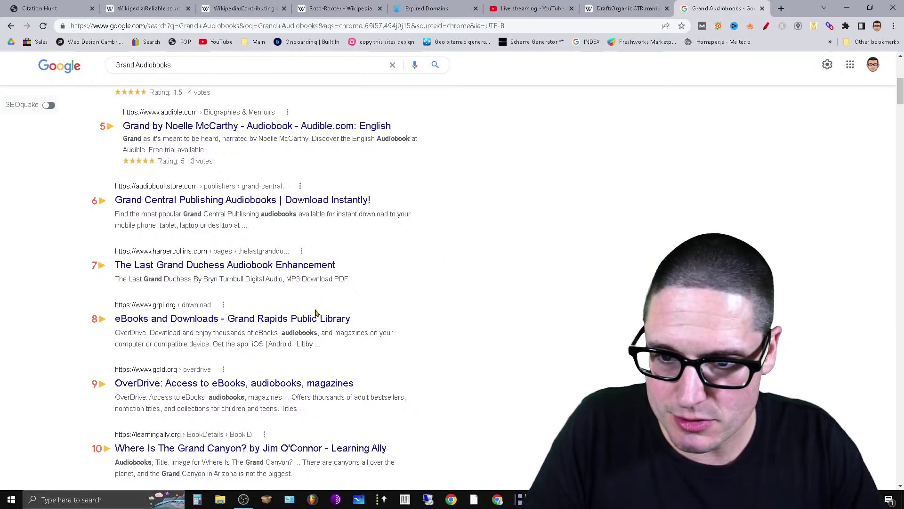
{"action": "scroll", "coordinate": [473, 341], "scroll_direction": "down", "scroll_amount": 6}
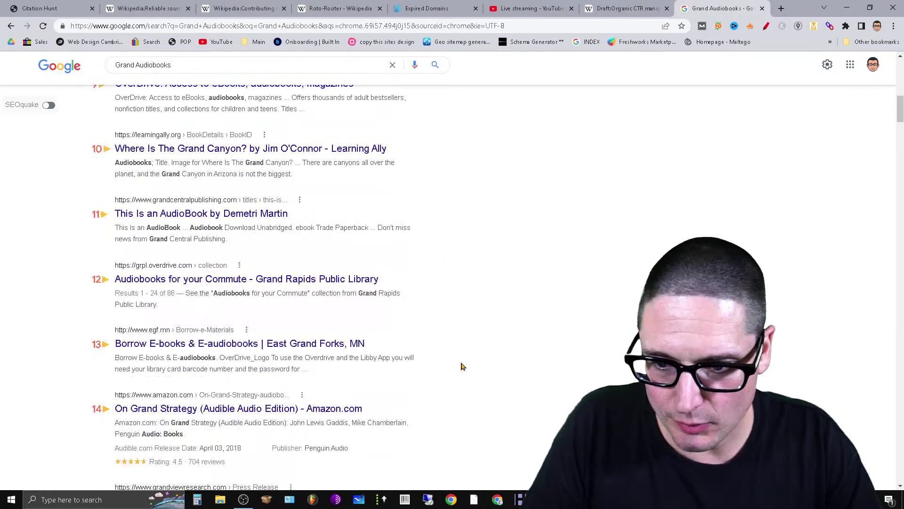
{"action": "scroll", "coordinate": [426, 408], "scroll_direction": "up", "scroll_amount": 15}
{"action": "left_click", "coordinate": [257, 80]}
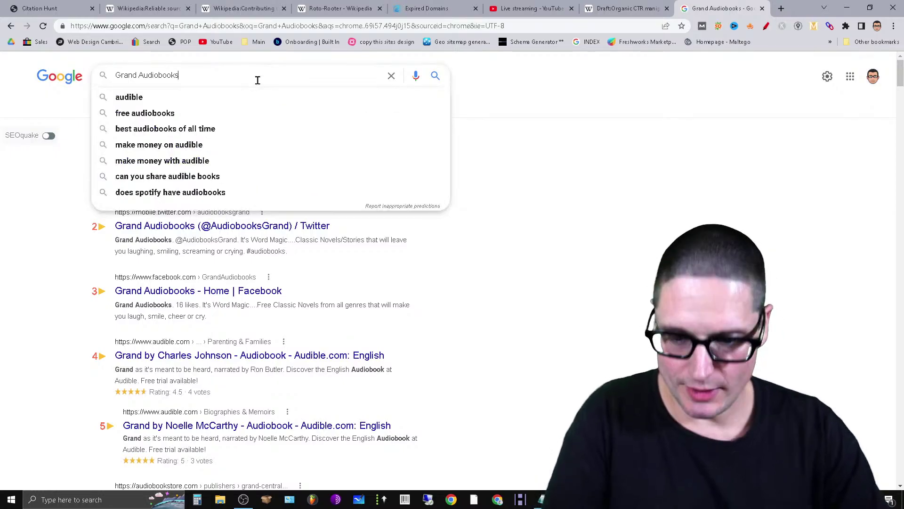
{"action": "type", "text": "website"}
{"action": "key", "text": "Return"}
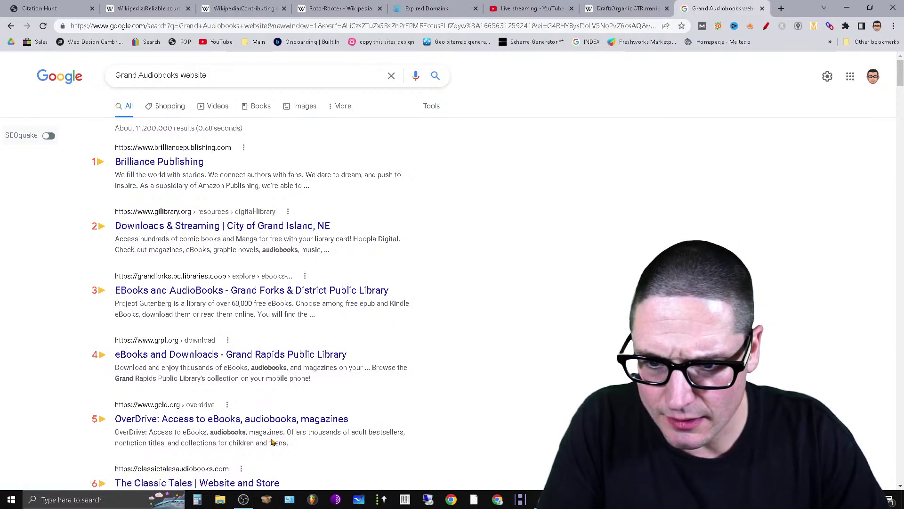
- Recheck the copyright claim in the Little Women snippet and search Google for "Grand Audiobooks copyrights"
{"action": "right_click", "coordinate": [533, 384]}
{"action": "left_click", "coordinate": [462, 424]}
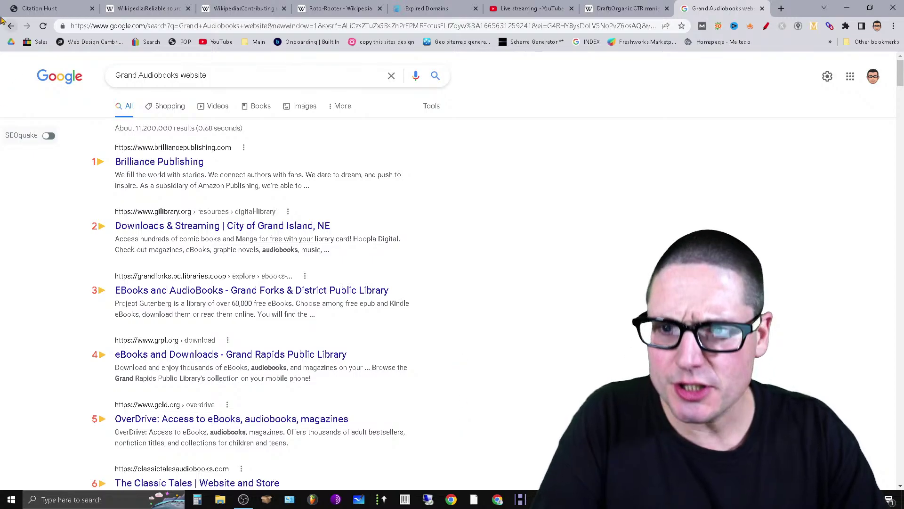
{"action": "left_click", "coordinate": [59, 7]}
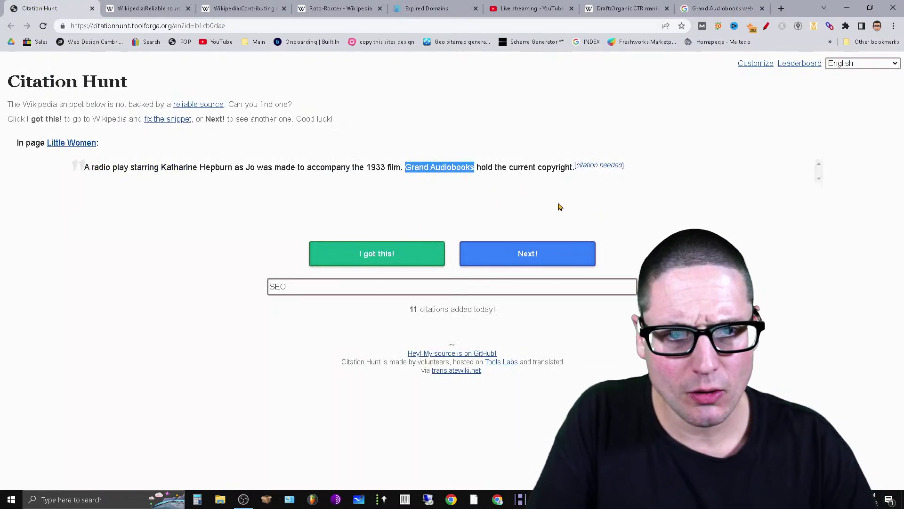
{"action": "left_click", "coordinate": [736, 6]}
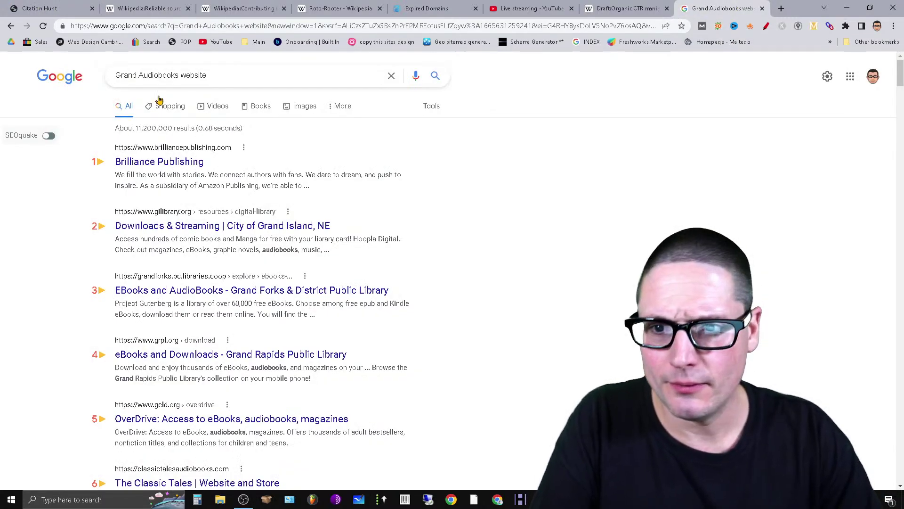
{"action": "double_click", "coordinate": [199, 75]}
{"action": "type", "text": "copy"}
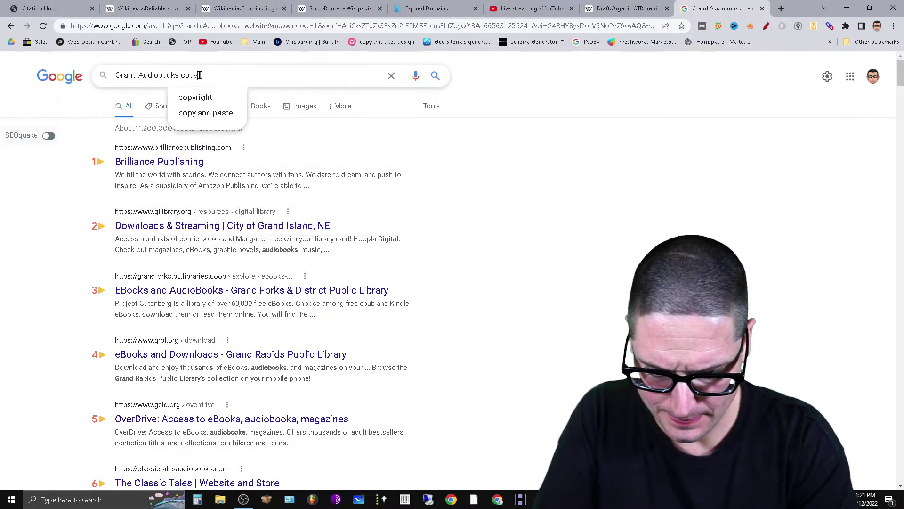
{"action": "type", "text": "rights"}
{"action": "key", "text": "Return"}
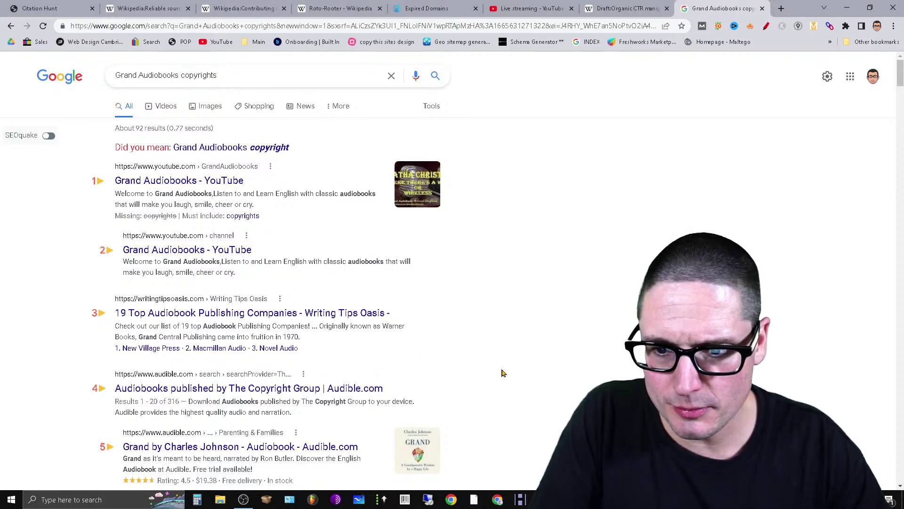
- Return to Citation Hunt and skip past the Little Women and Aachen snippets to the Tunguska event snippet
{"action": "key", "text": "ctrl+1"}
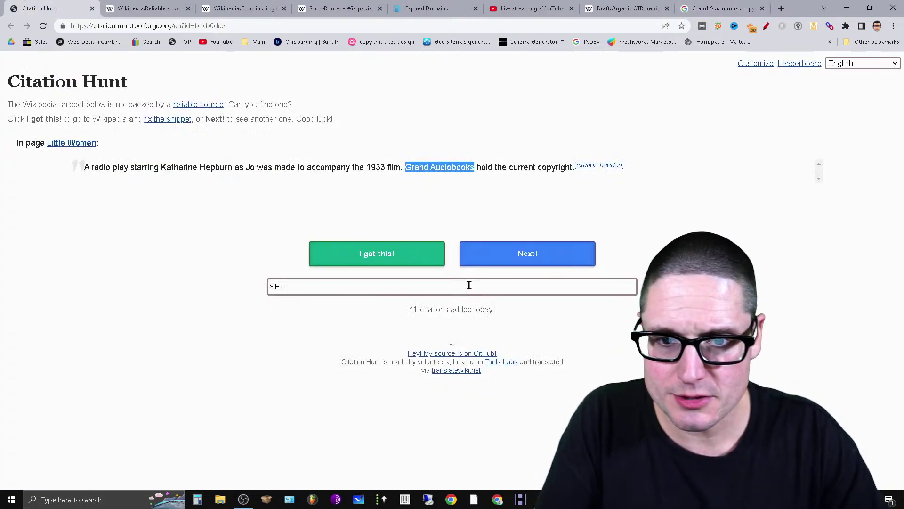
{"action": "left_click", "coordinate": [549, 265]}
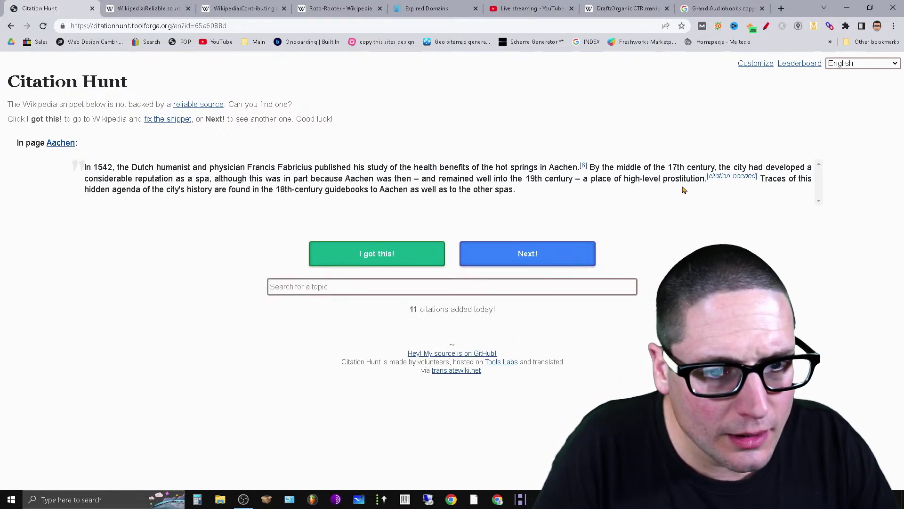
{"action": "left_click", "coordinate": [535, 262]}
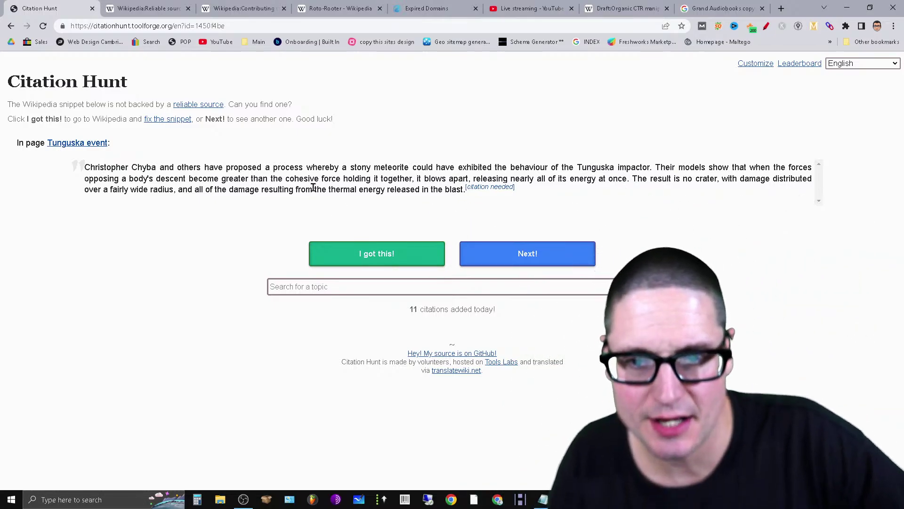
- Copy "Tunguska impactor" from the snippet and enter it in Google in place of the previous query, without the trailing period
{"action": "left_click_drag", "start_coordinate": [328, 187], "coordinate": [464, 207]}
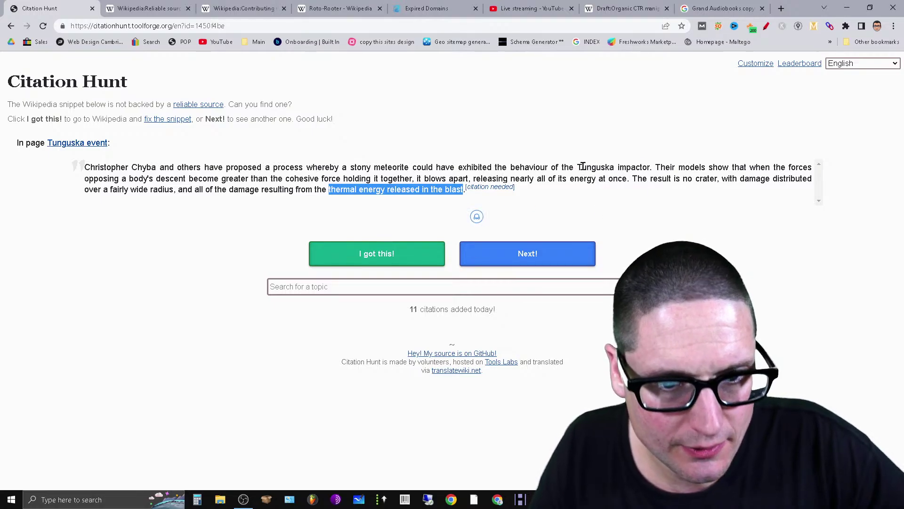
{"action": "left_click_drag", "start_coordinate": [583, 167], "coordinate": [650, 169]}
{"action": "right_click", "coordinate": [648, 172]}
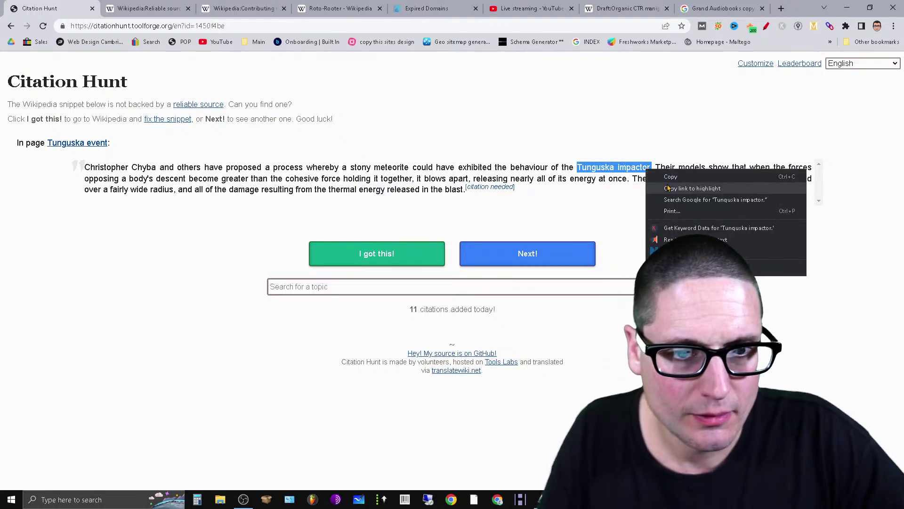
{"action": "left_click", "coordinate": [671, 177]}
{"action": "left_click", "coordinate": [706, 9]}
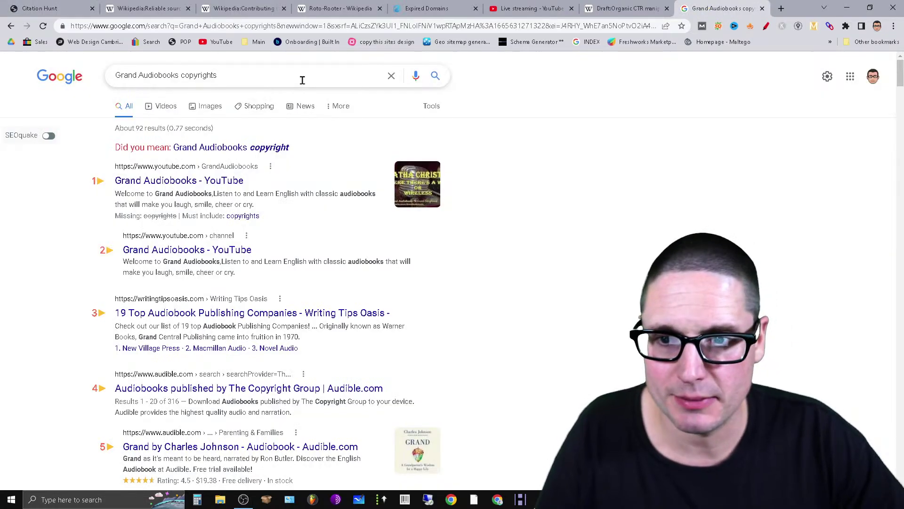
{"action": "triple_click", "coordinate": [302, 80]}
{"action": "key", "text": "ctrl+v"}
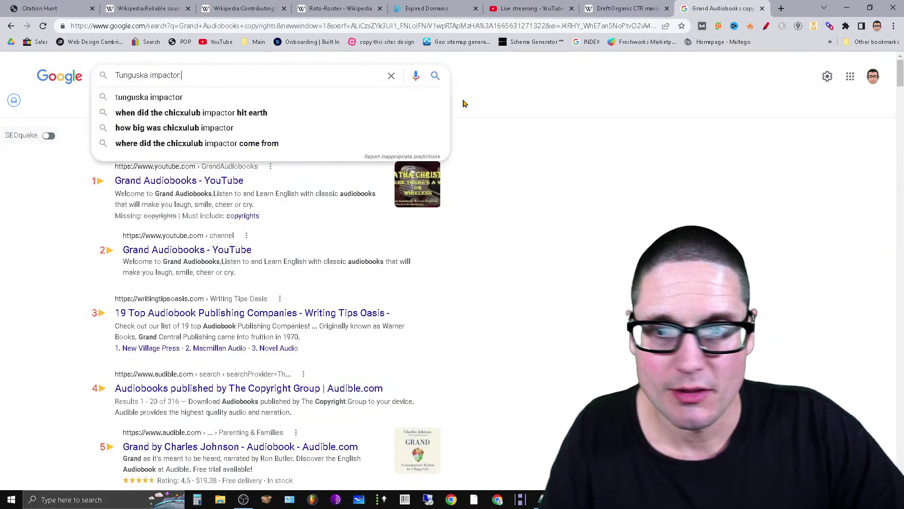
{"action": "key", "text": "BackSpace"}
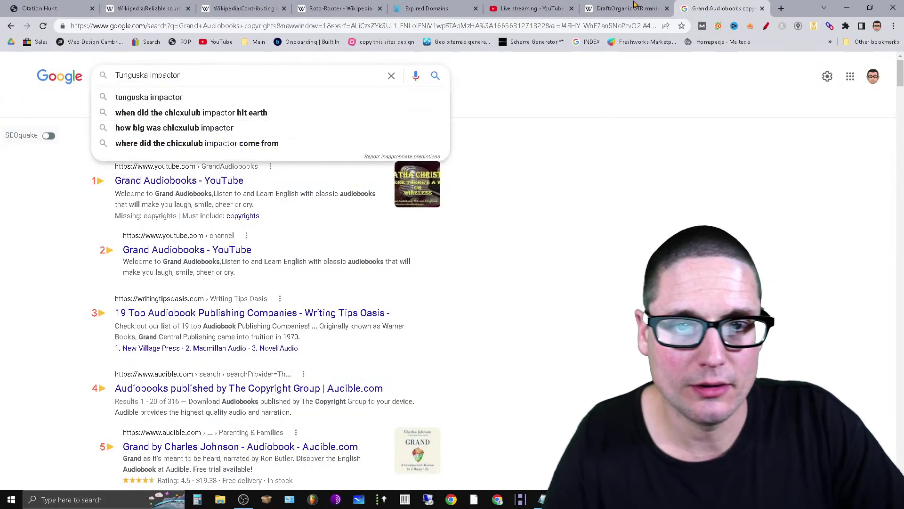
- Copy the snippet's closing phrase and search Google for Tunguska impactor "hermal energy released in the blast"
{"action": "left_click", "coordinate": [37, 11]}
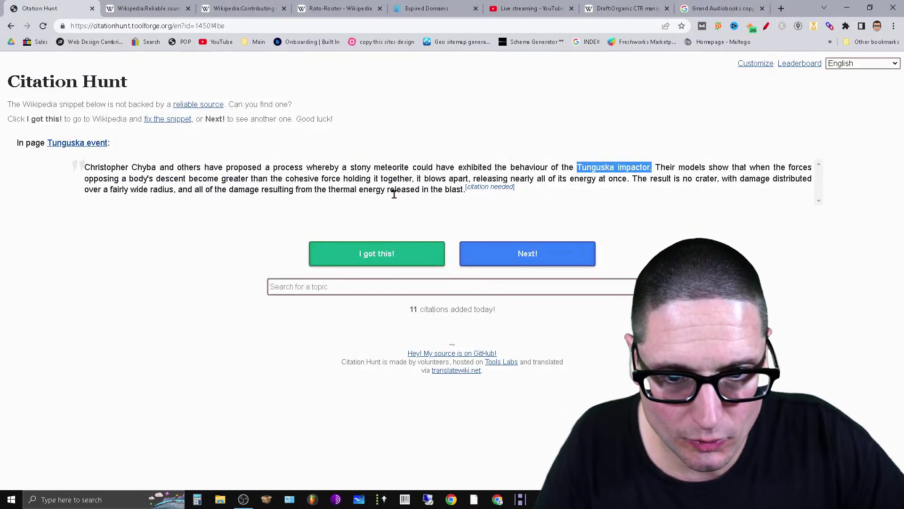
{"action": "left_click_drag", "start_coordinate": [331, 190], "coordinate": [464, 191]}
{"action": "right_click", "coordinate": [438, 195]}
{"action": "left_click", "coordinate": [464, 204]}
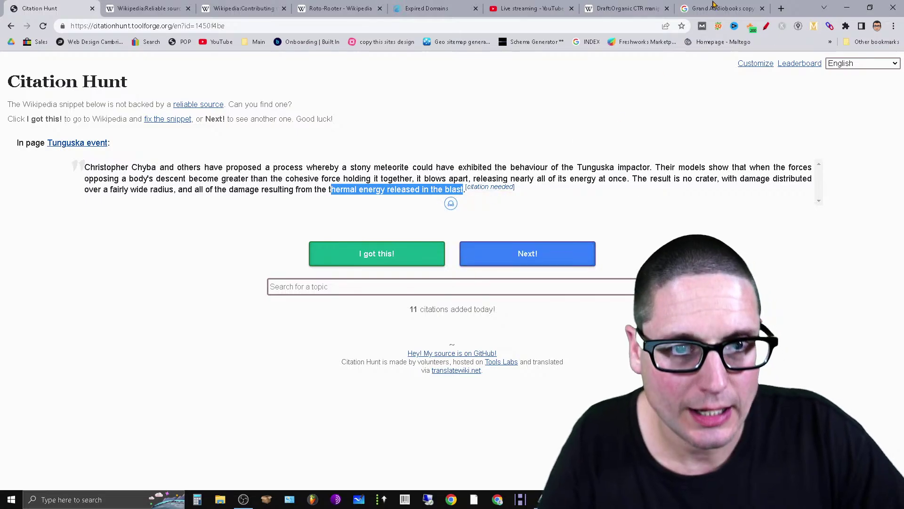
{"action": "left_click", "coordinate": [716, 8]}
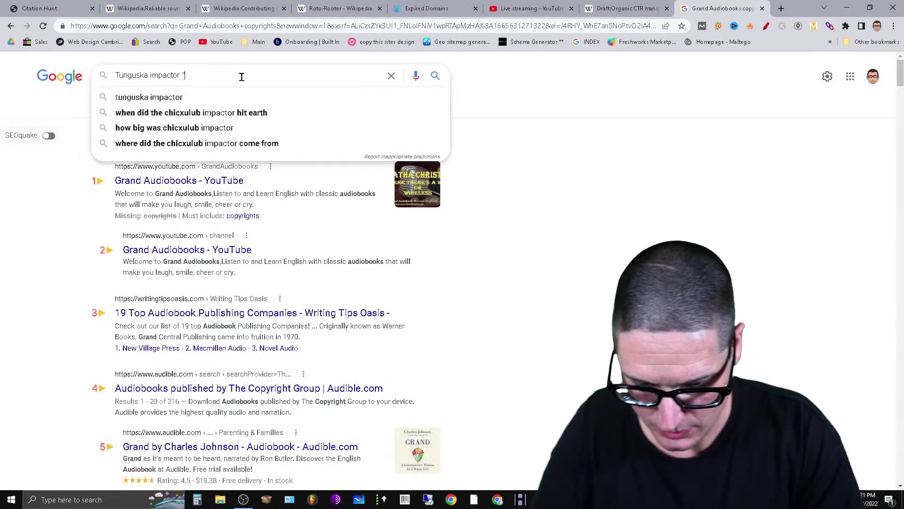
{"action": "key", "text": "ctrl+v"}
{"action": "type", "text": "\""}
{"action": "key", "text": "Return"}
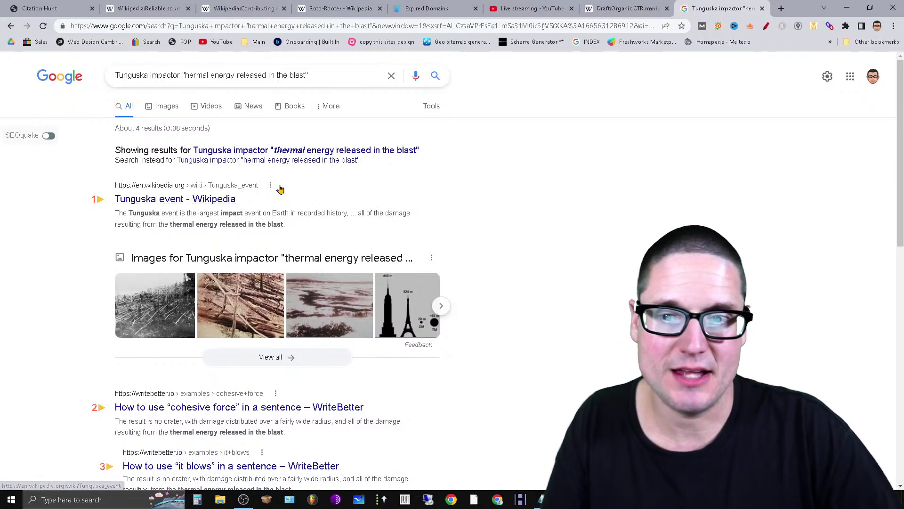
- Look through the search results, open Infogalactic's Tunguska event page and copy its URL
{"action": "left_click_drag", "start_coordinate": [236, 198], "coordinate": [155, 199]}
{"action": "scroll", "coordinate": [156, 199], "scroll_direction": "down", "scroll_amount": 3}
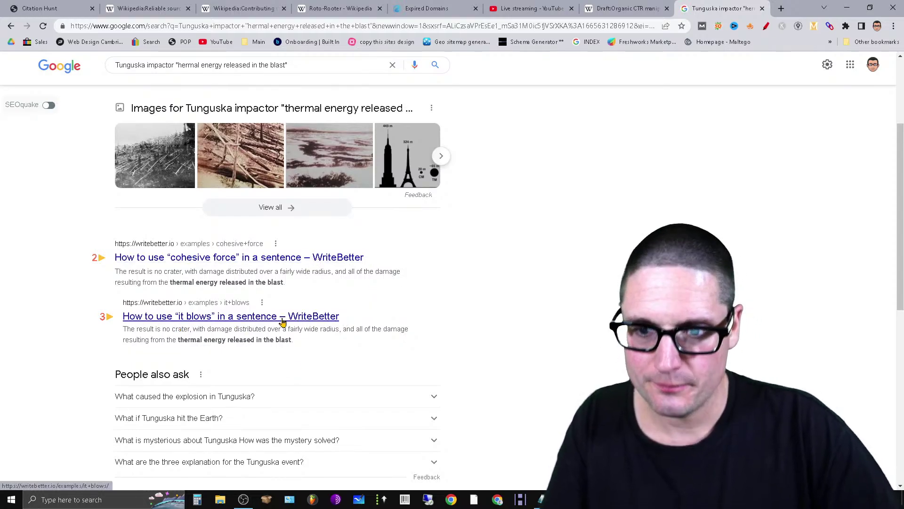
{"action": "scroll", "coordinate": [249, 358], "scroll_direction": "down", "scroll_amount": 3}
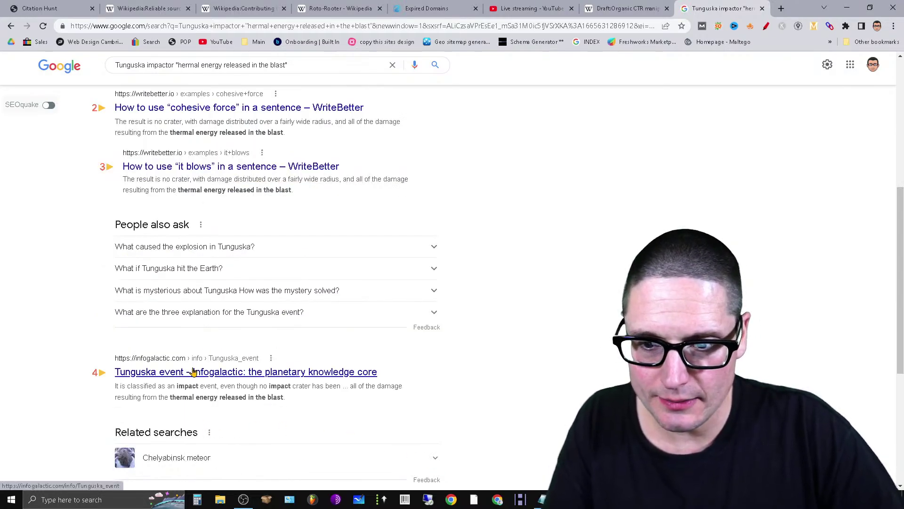
{"action": "left_click", "coordinate": [330, 374]}
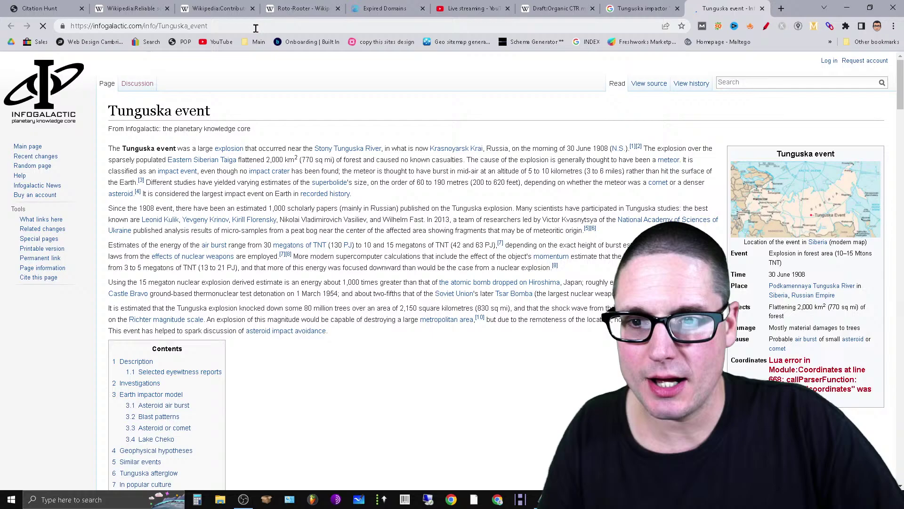
{"action": "left_click", "coordinate": [256, 27]}
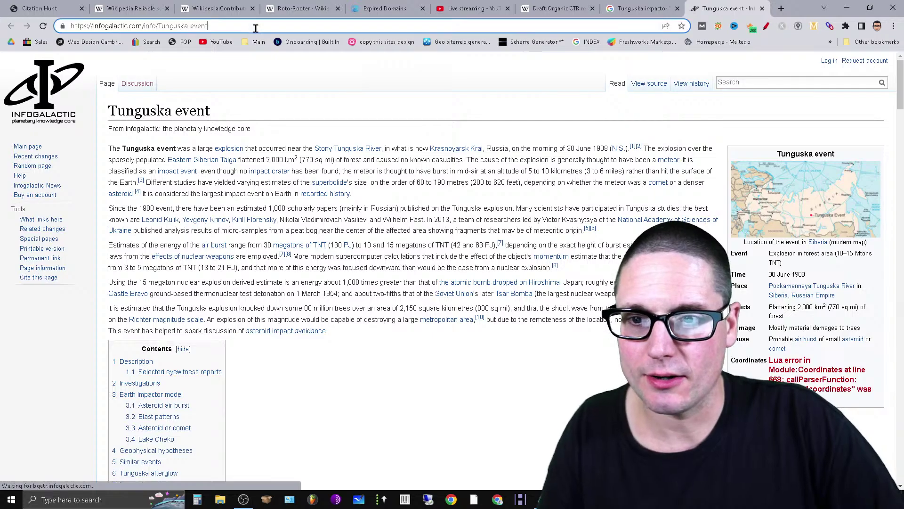
{"action": "right_click", "coordinate": [255, 26]}
{"action": "left_click", "coordinate": [317, 81]}
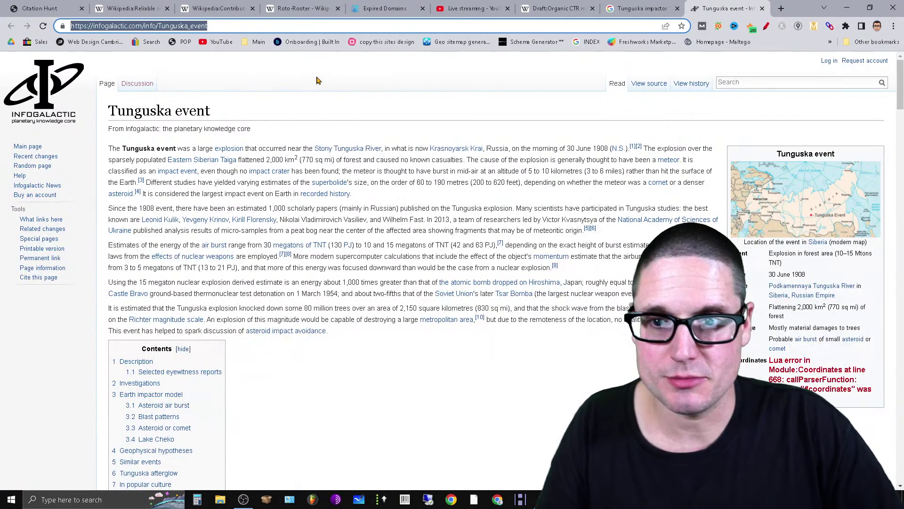
- Return to Citation Hunt and open the Tunguska event article that the snippet comes from
{"action": "left_click", "coordinate": [226, 6]}
{"action": "left_click", "coordinate": [314, 5]}
{"action": "key", "text": "ctrl+shift+Tab"}
{"action": "key", "text": "ctrl+shift+Tab"}
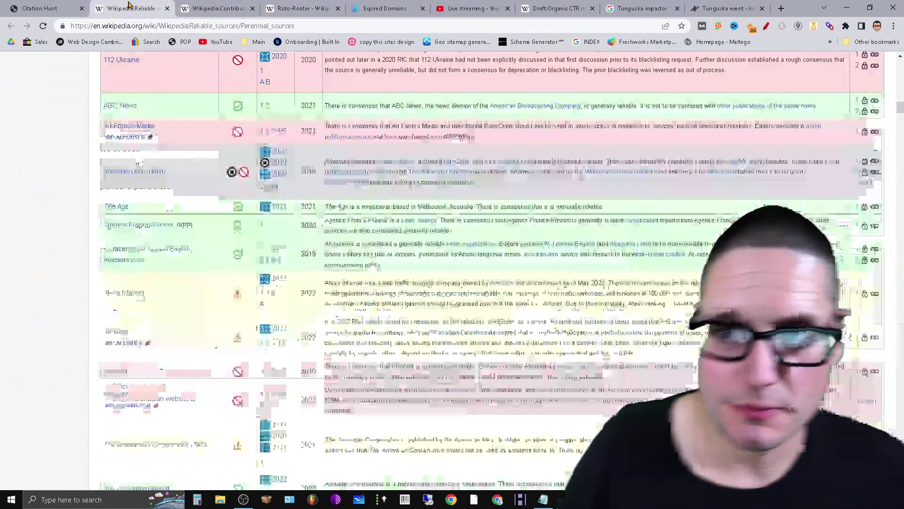
{"action": "key", "text": "ctrl+shift+Tab"}
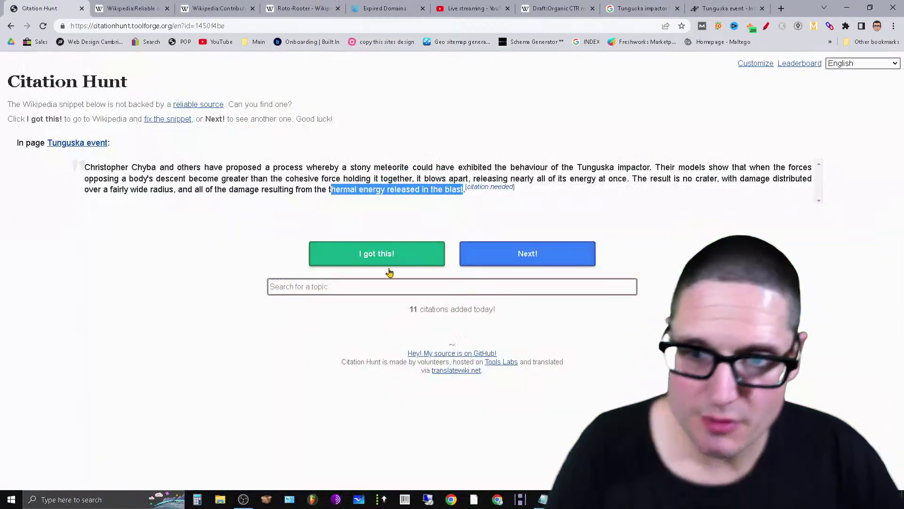
{"action": "left_click", "coordinate": [503, 190]}
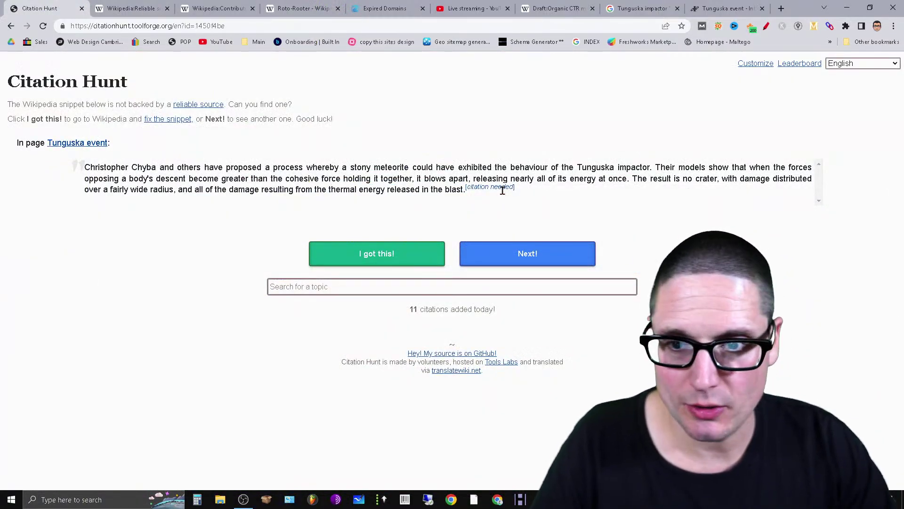
{"action": "left_click", "coordinate": [79, 144]}
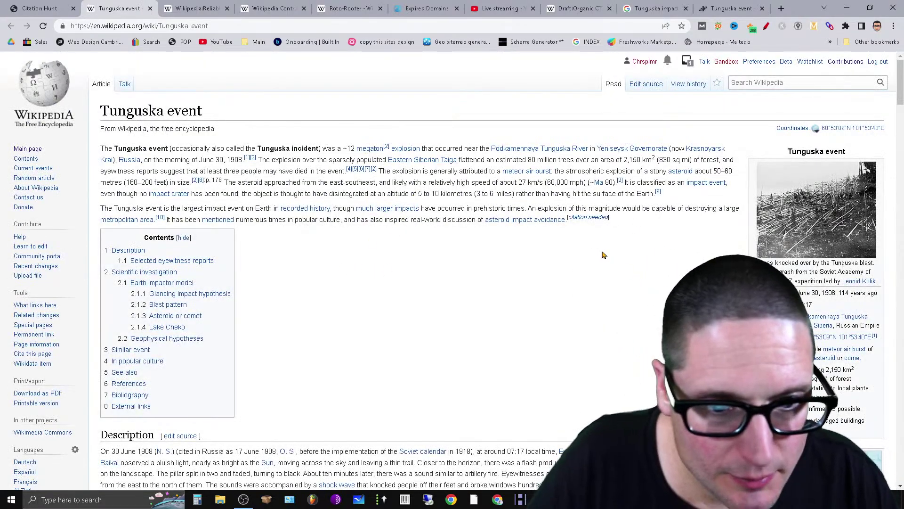
- Read Wikipedia's guidance page behind the intro's "citation needed" tag, and go back to the Tunguska event article
{"action": "left_click", "coordinate": [584, 220]}
{"action": "scroll", "coordinate": [243, 332], "scroll_direction": "down", "scroll_amount": 20}
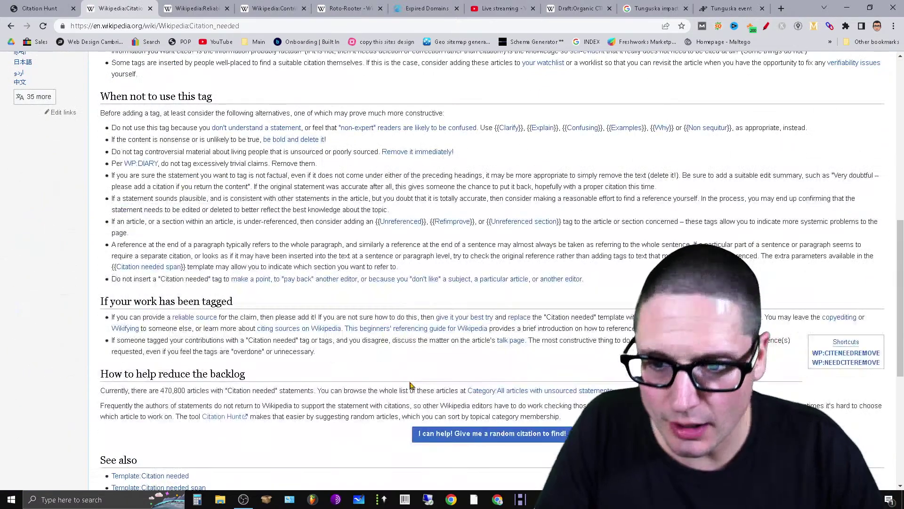
{"action": "scroll", "coordinate": [433, 374], "scroll_direction": "up", "scroll_amount": 20}
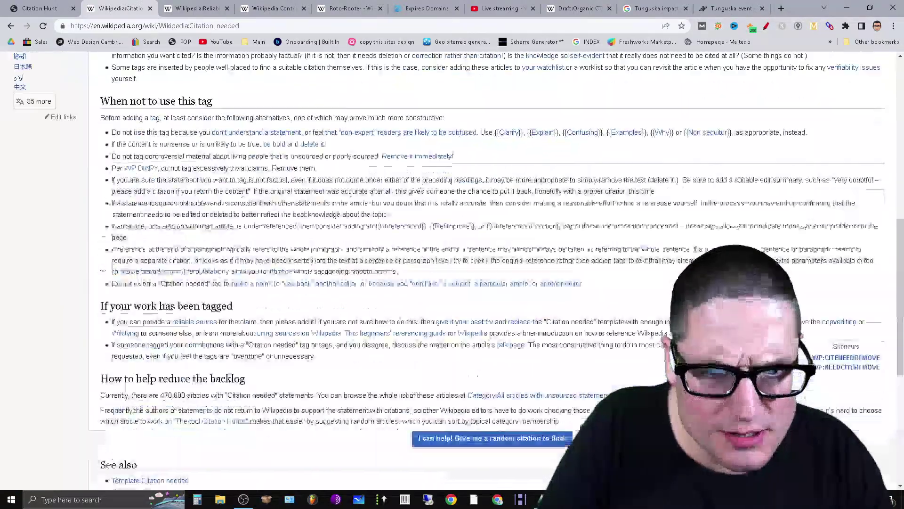
{"action": "scroll", "coordinate": [434, 374], "scroll_direction": "down", "scroll_amount": 15}
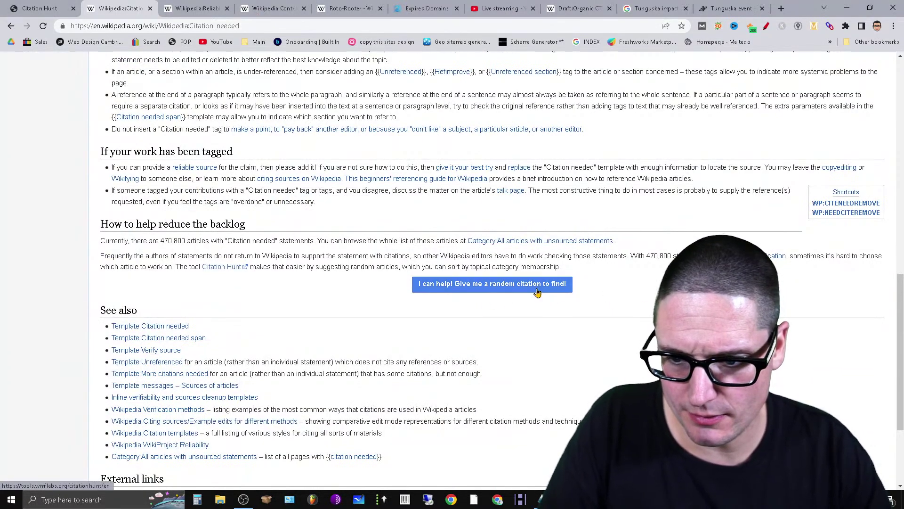
{"action": "scroll", "coordinate": [537, 293], "scroll_direction": "up", "scroll_amount": 10}
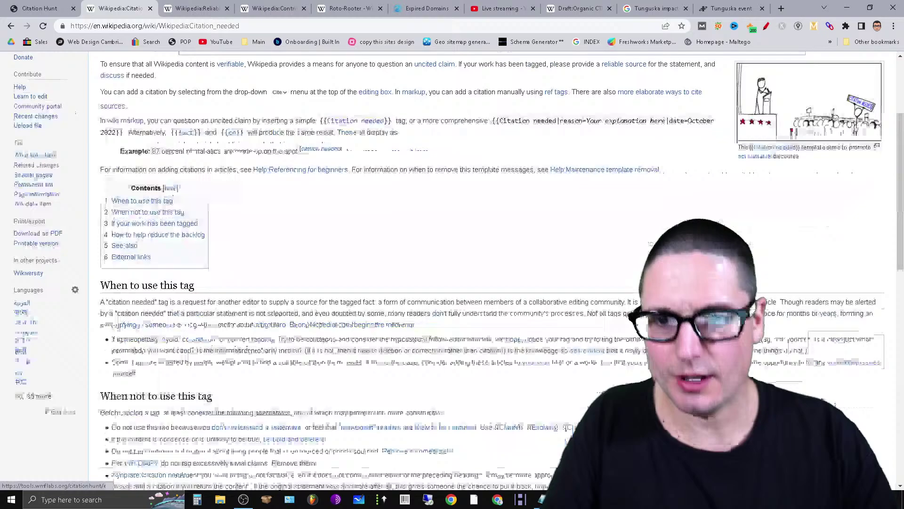
{"action": "left_click", "coordinate": [11, 25]}
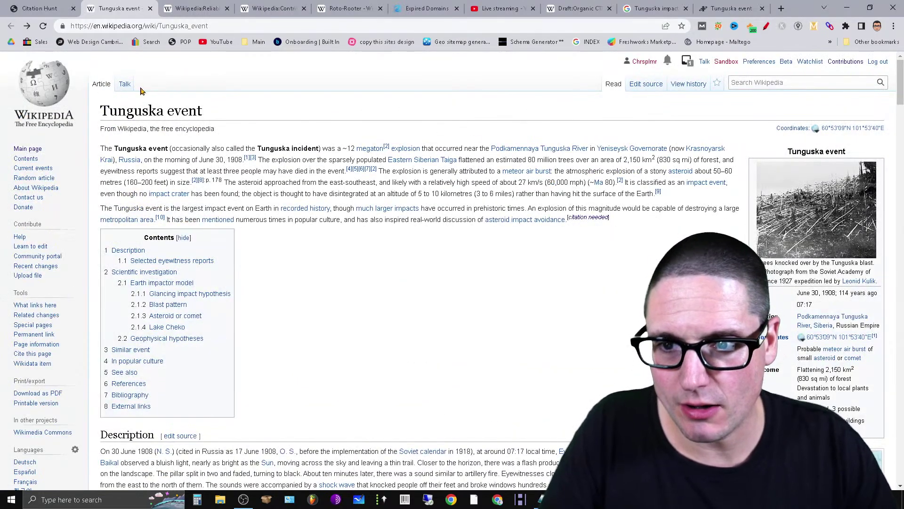
- Skim the start of the Tunguska event article and open its full source for editing
{"action": "scroll", "coordinate": [382, 311], "scroll_direction": "down", "scroll_amount": 3}
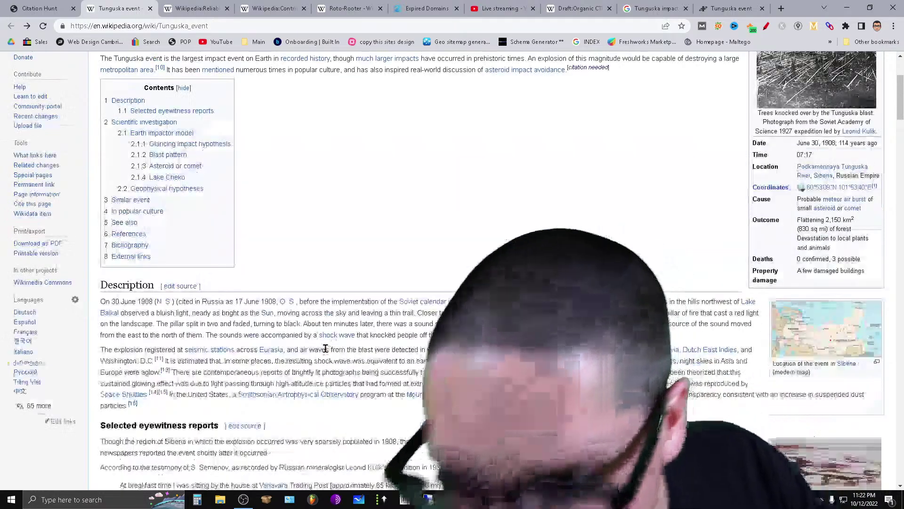
{"action": "scroll", "coordinate": [569, 243], "scroll_direction": "up", "scroll_amount": 3}
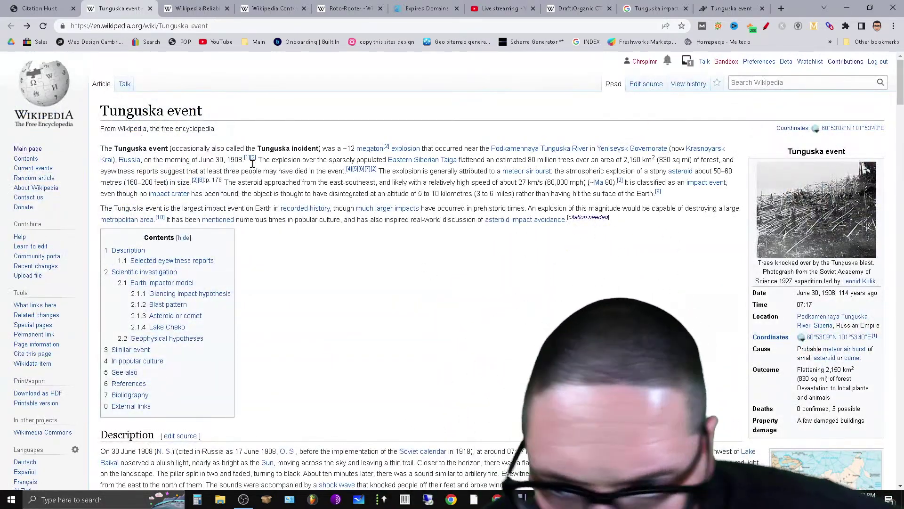
{"action": "scroll", "coordinate": [539, 288], "scroll_direction": "down", "scroll_amount": 3}
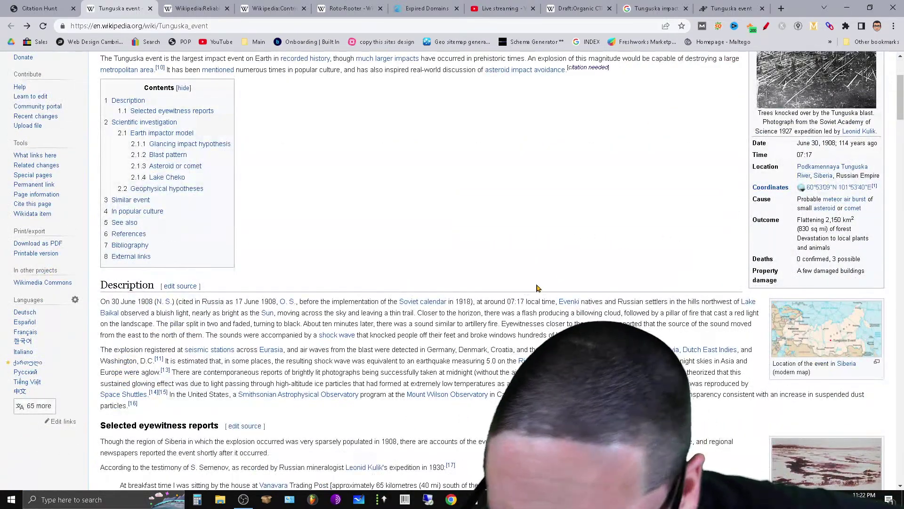
{"action": "scroll", "coordinate": [211, 292], "scroll_direction": "up", "scroll_amount": 3}
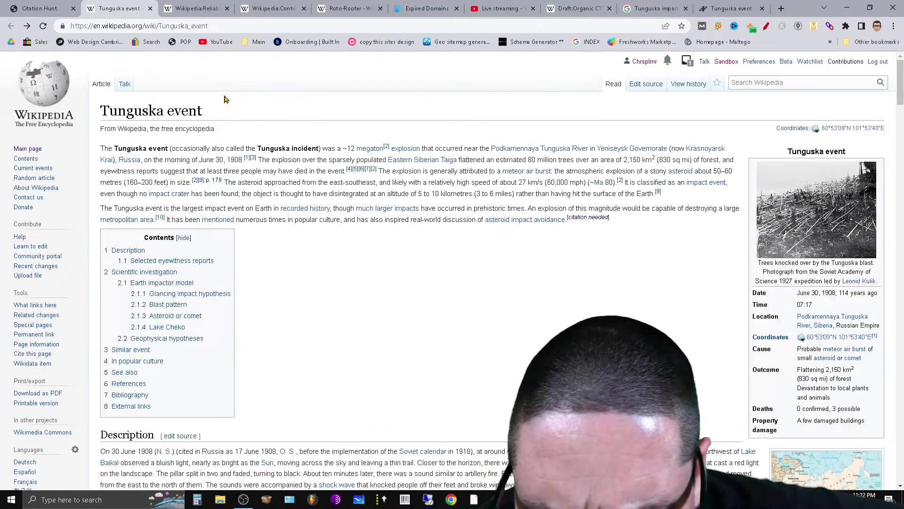
{"action": "left_click", "coordinate": [646, 85]}
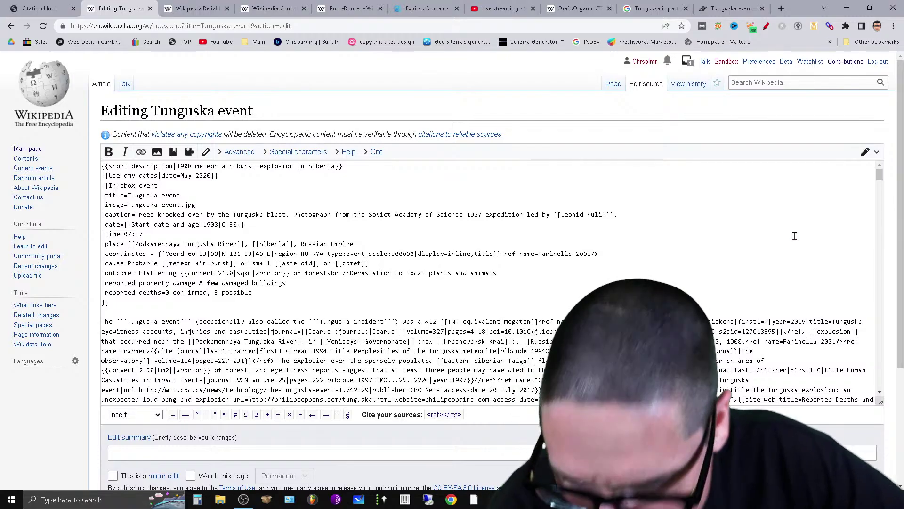
{"action": "scroll", "coordinate": [763, 267], "scroll_direction": "down", "scroll_amount": 3}
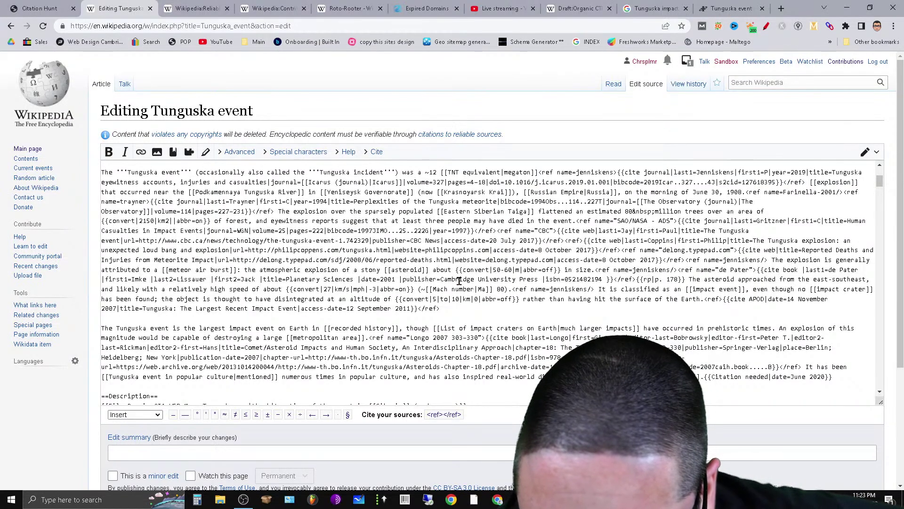
{"action": "left_click", "coordinate": [470, 309]}
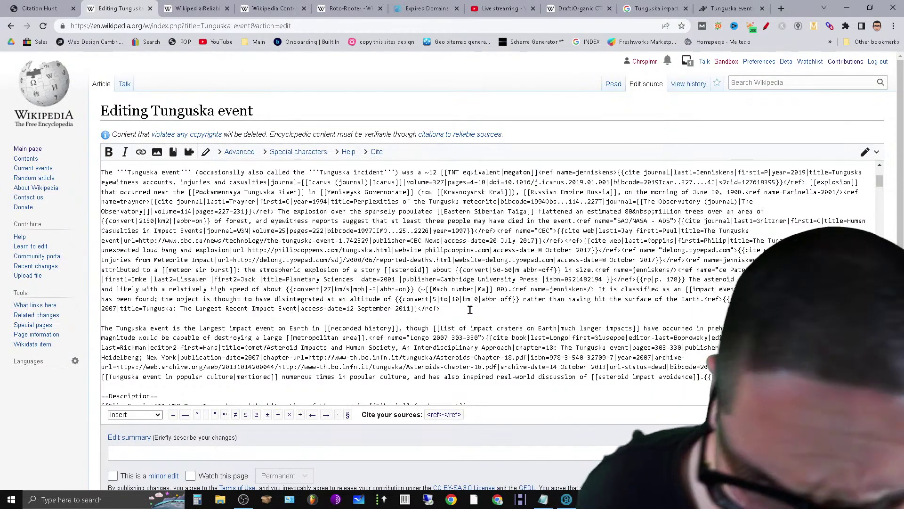
{"action": "key", "text": "ctrl+shift+Home"}
{"action": "key", "text": "BackSpace"}
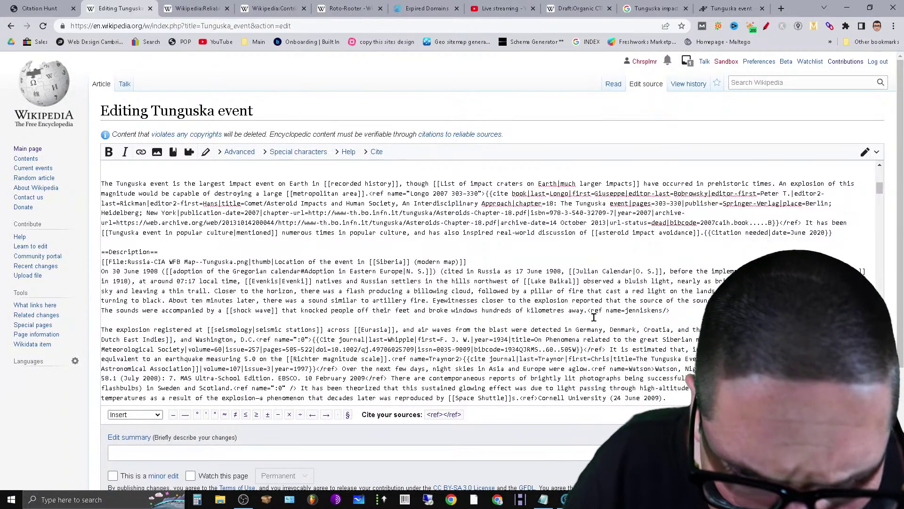
{"action": "type", "text": "https://infogalactic.com/info/Tunguska_event"}
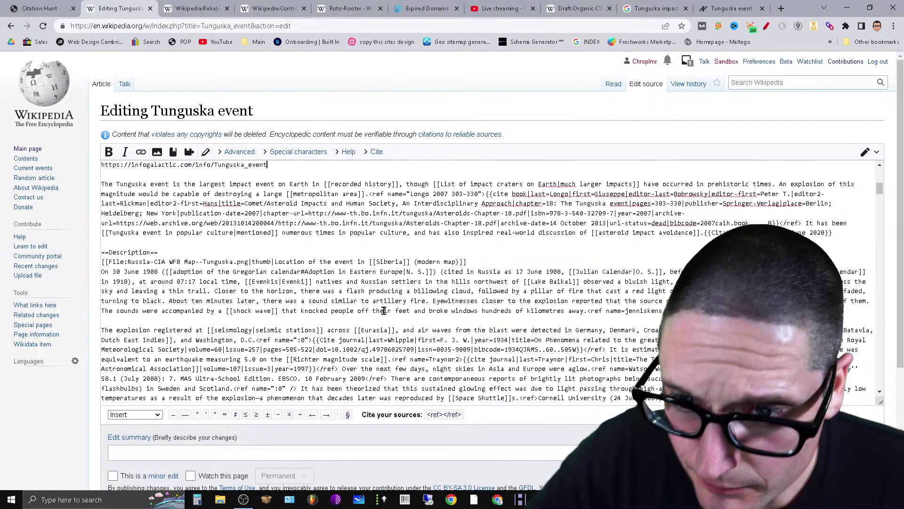
{"action": "key", "text": "ctrl+z"}
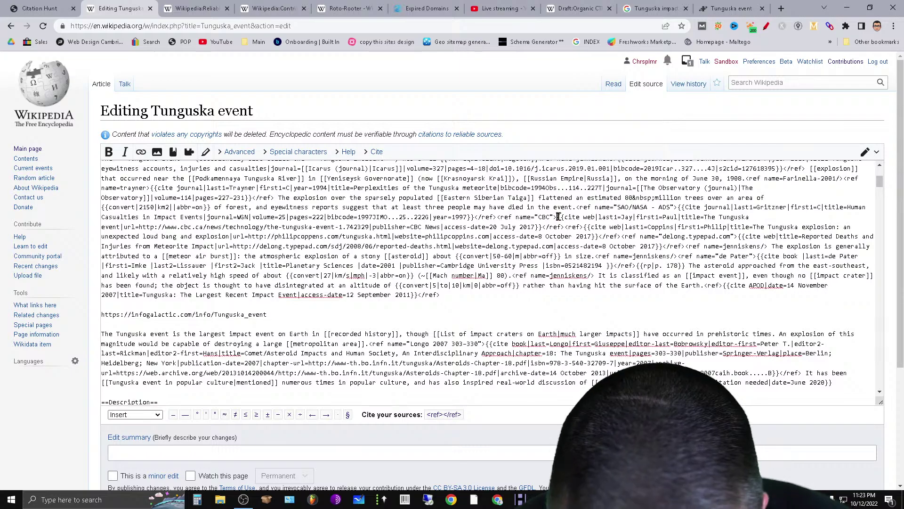
- Copy the complete "CBC" ref citation from the first paragraph and paste it on a new line below the Infogalactic URL
{"action": "mouse_move", "coordinate": [558, 217]}
{"action": "left_mouse_down"}
{"action": "mouse_move", "coordinate": [560, 231]}
{"action": "mouse_move", "coordinate": [404, 227]}
{"action": "mouse_move", "coordinate": [551, 225]}
{"action": "left_mouse_up"}
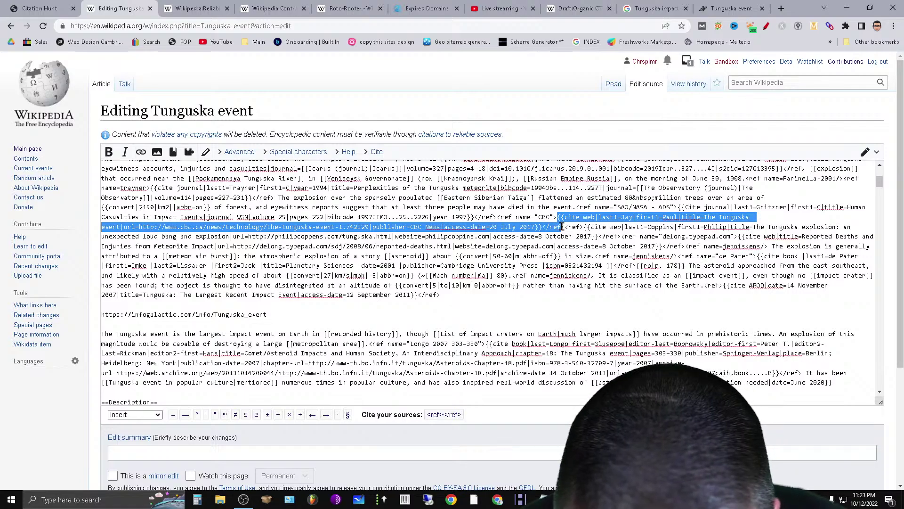
{"action": "left_click_drag", "start_coordinate": [497, 216], "coordinate": [574, 228]}
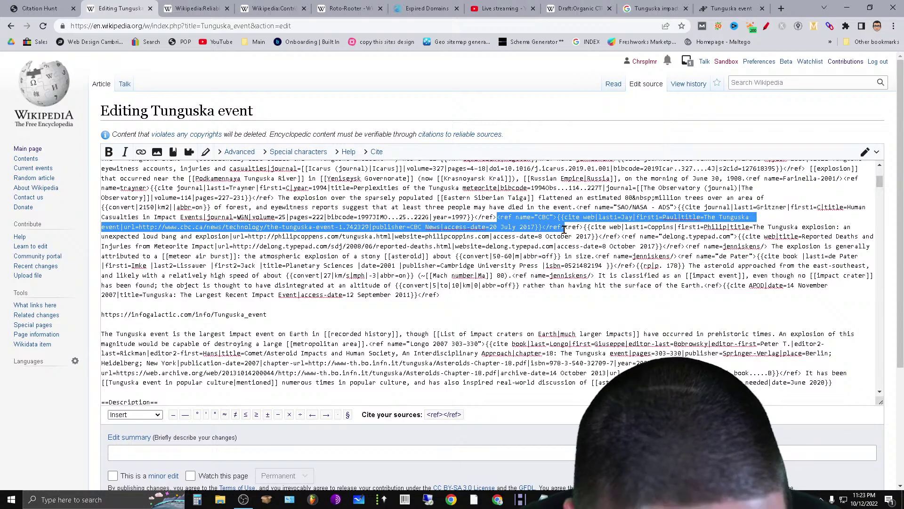
{"action": "right_click", "coordinate": [531, 220]}
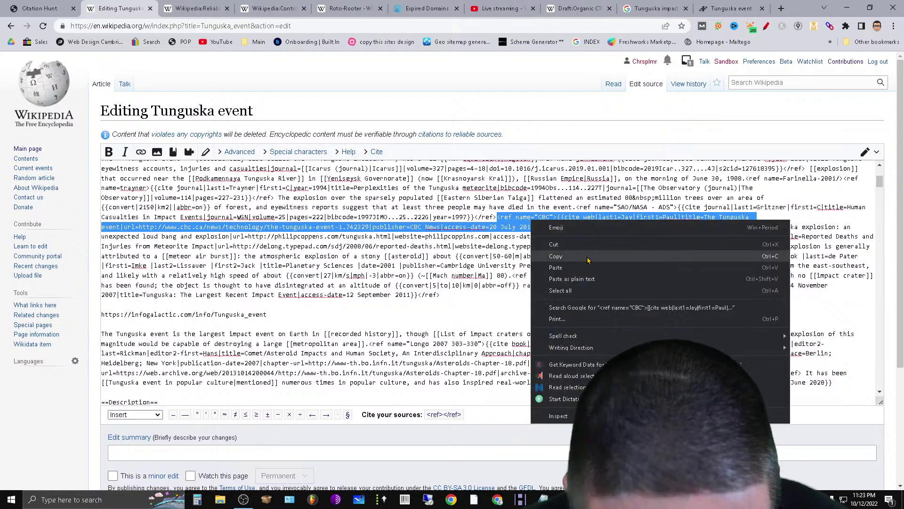
{"action": "left_click", "coordinate": [588, 257]}
{"action": "left_click", "coordinate": [337, 316]}
{"action": "key", "text": "Return"}
{"action": "key", "text": "Return"}
{"action": "key", "text": "Return"}
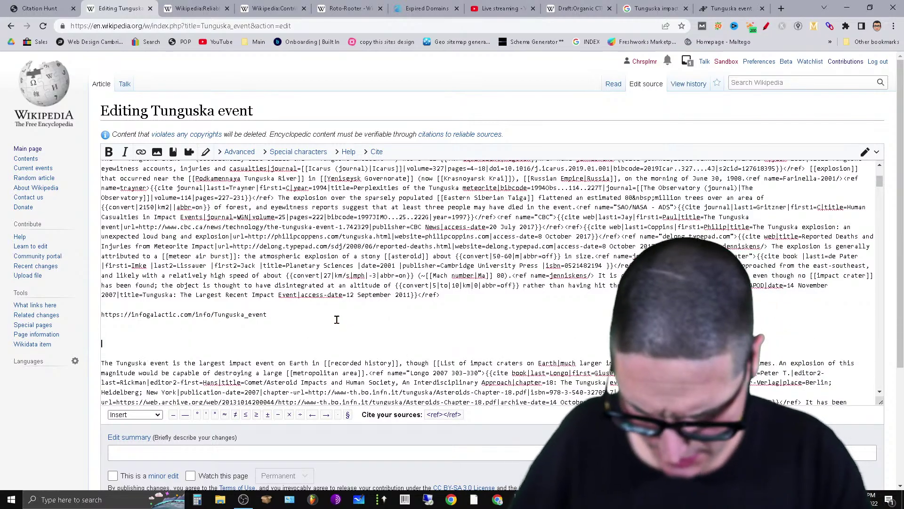
{"action": "key", "text": "ctrl+v"}
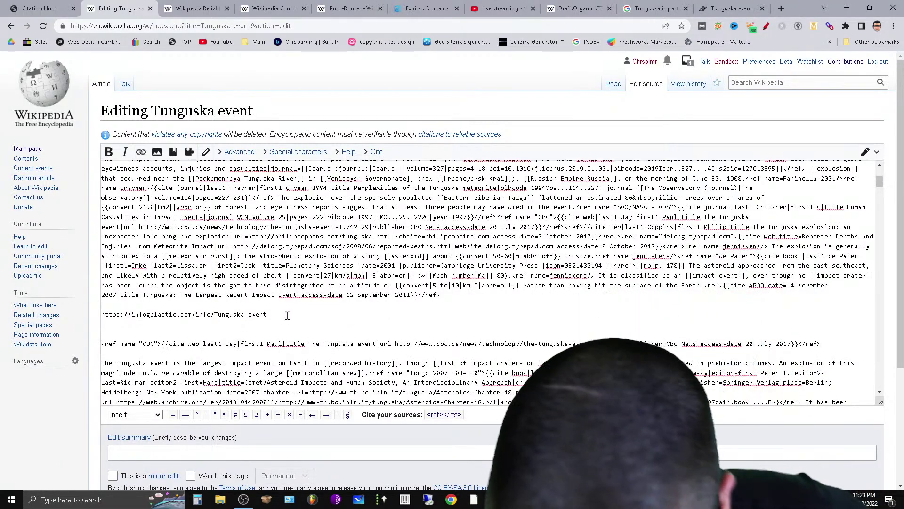
- Cut the standalone Infogalactic URL and put it in place of the cbc.ca address in the copied citation
{"action": "left_click_drag", "start_coordinate": [287, 315], "coordinate": [106, 315]}
{"action": "right_click", "coordinate": [113, 314]}
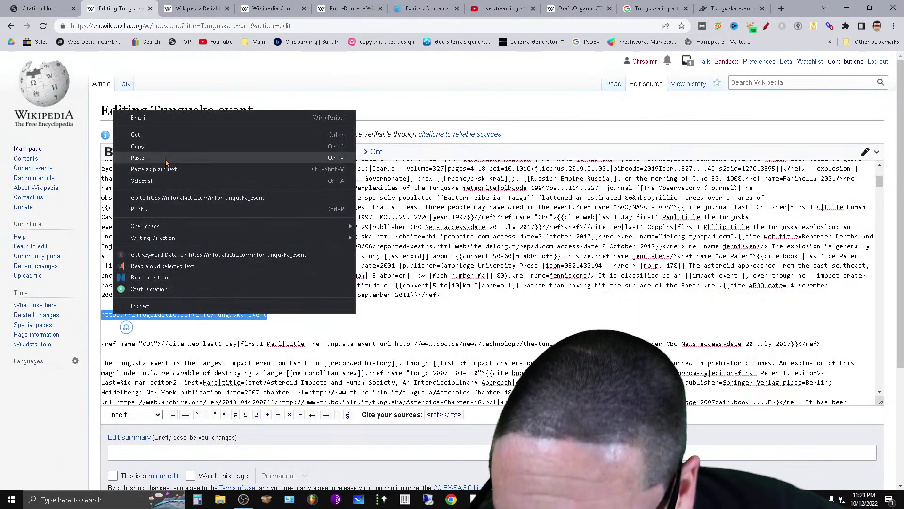
{"action": "left_click", "coordinate": [141, 135]}
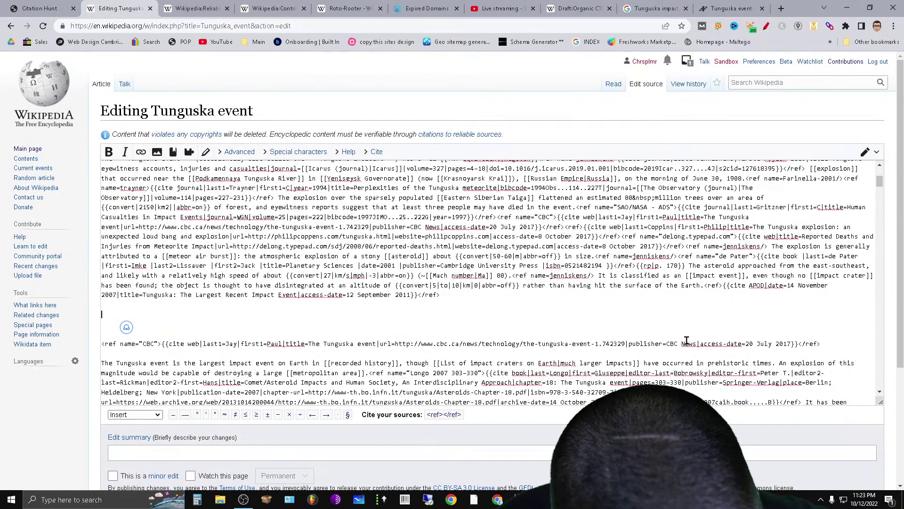
{"action": "left_click_drag", "start_coordinate": [625, 343], "coordinate": [393, 345]}
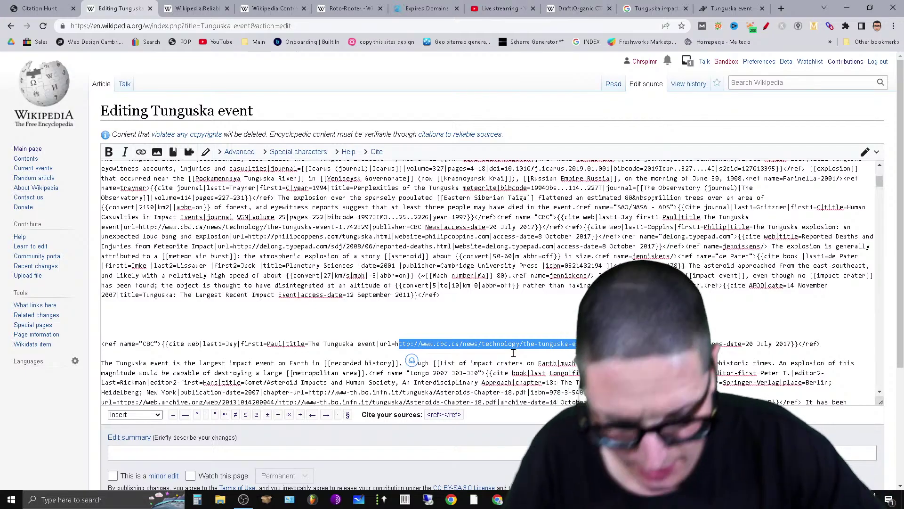
{"action": "key", "text": "ctrl+v"}
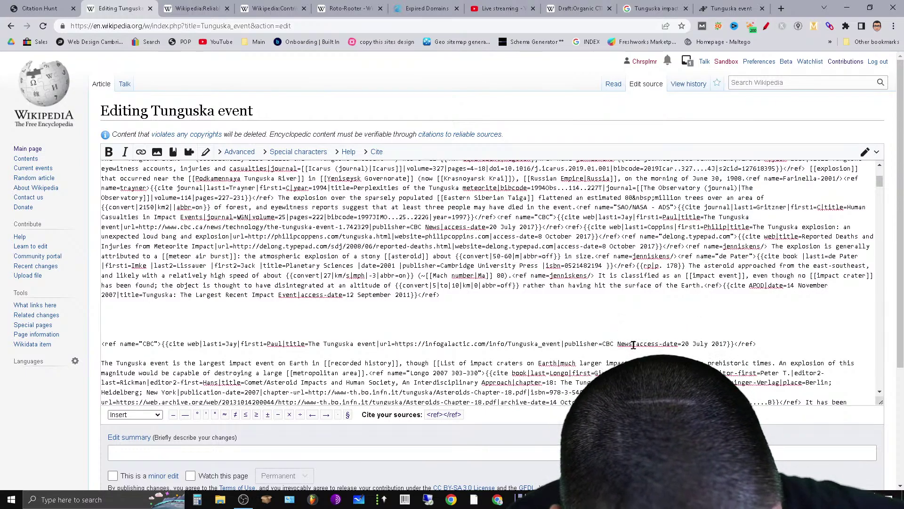
- Go back to the open Infogalactic Tunguska event page to consult the source for the citation details
{"action": "left_click", "coordinate": [194, 8]}
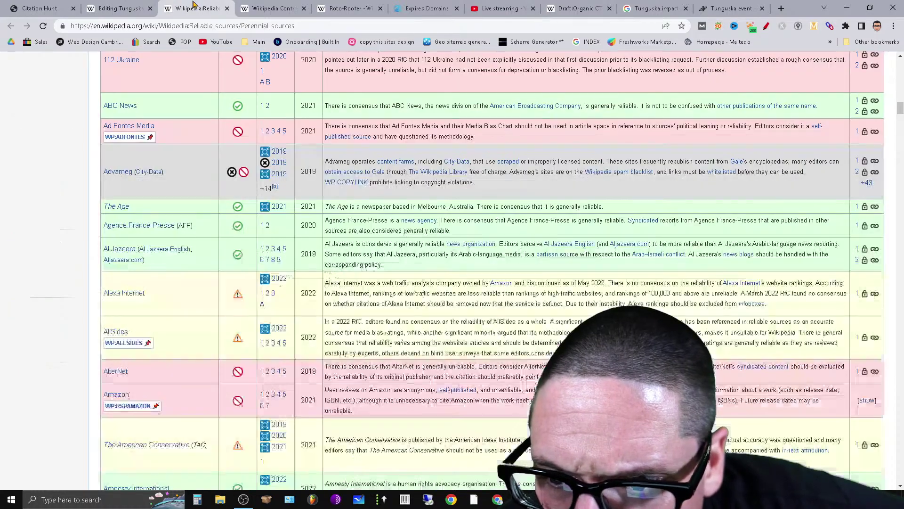
{"action": "key", "text": "ctrl+Tab"}
{"action": "key", "text": "ctrl+Tab"}
{"action": "key", "text": "ctrl+Tab"}
{"action": "key", "text": "ctrl+Tab"}
{"action": "key", "text": "ctrl+Tab"}
{"action": "key", "text": "ctrl+Tab"}
{"action": "key", "text": "ctrl+Tab"}
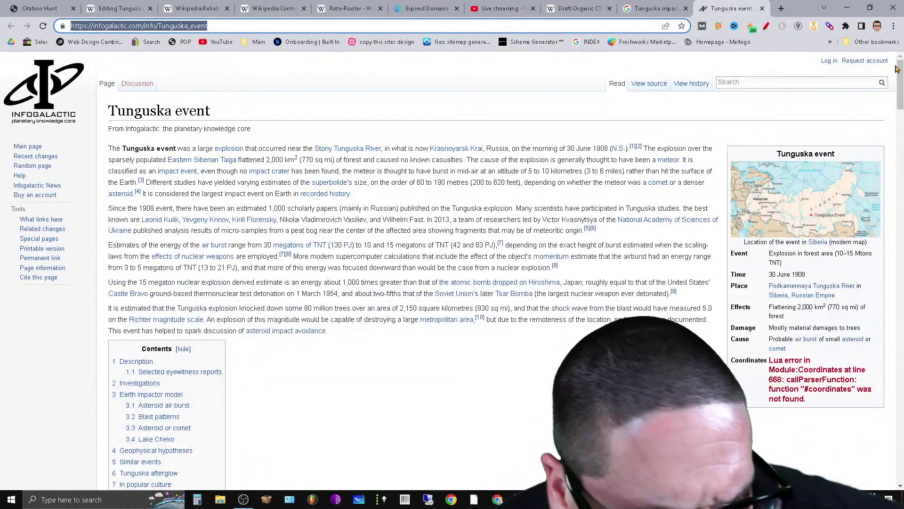
- Back in the Wikipedia article source, set the copied citation's access date to 20 July 2022 and its publisher to Wikipedia
{"action": "left_click_drag", "start_coordinate": [897, 70], "coordinate": [899, 368]}
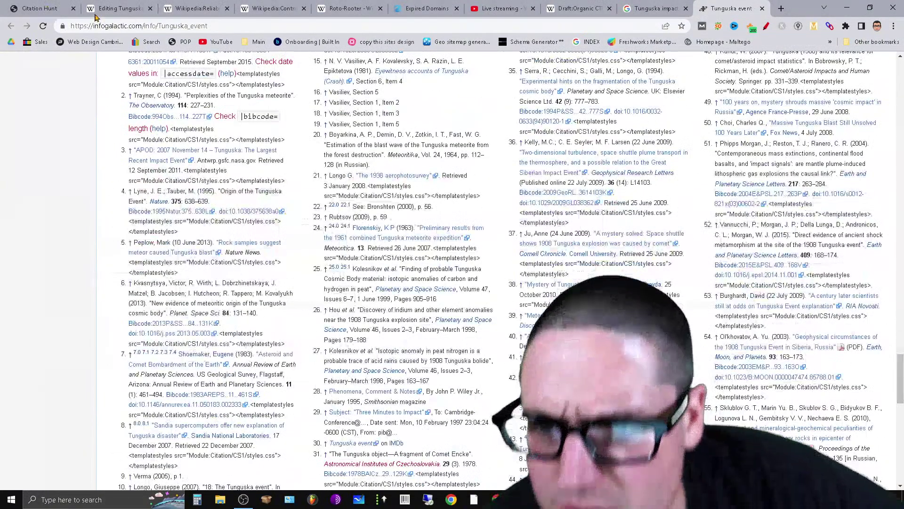
{"action": "left_click", "coordinate": [95, 15]}
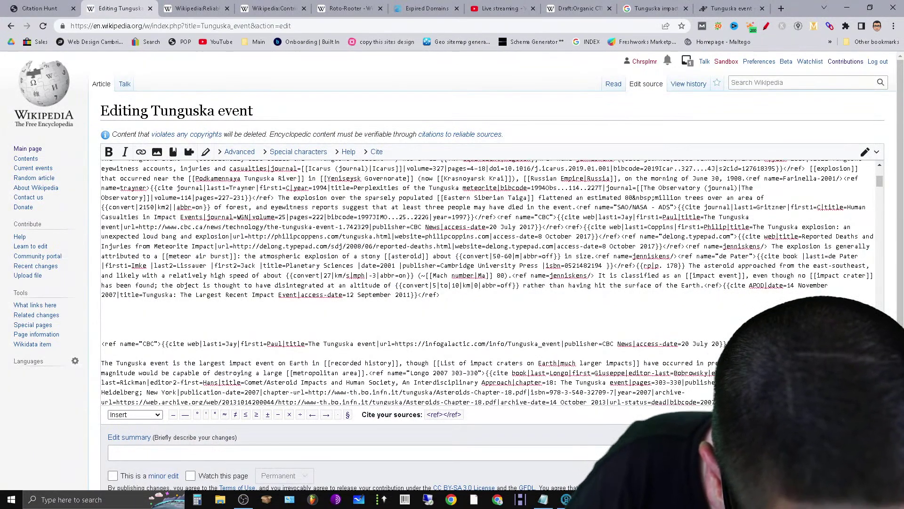
{"action": "type", "text": "22"}
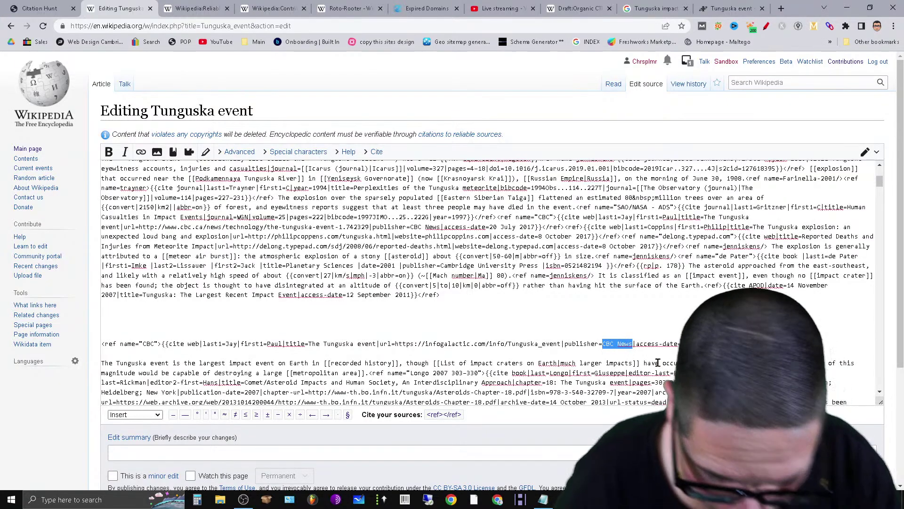
{"action": "type", "text": "Wikipedia"}
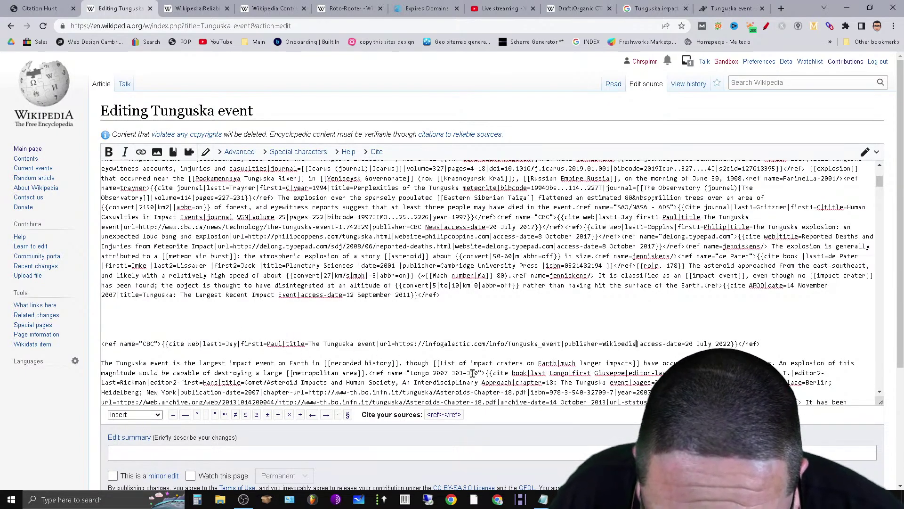
- Cut the finished Infogalactic citation from its standalone line and remove the extra blank lines between the two introductory paragraphs
{"action": "left_click_drag", "start_coordinate": [760, 343], "coordinate": [102, 347]}
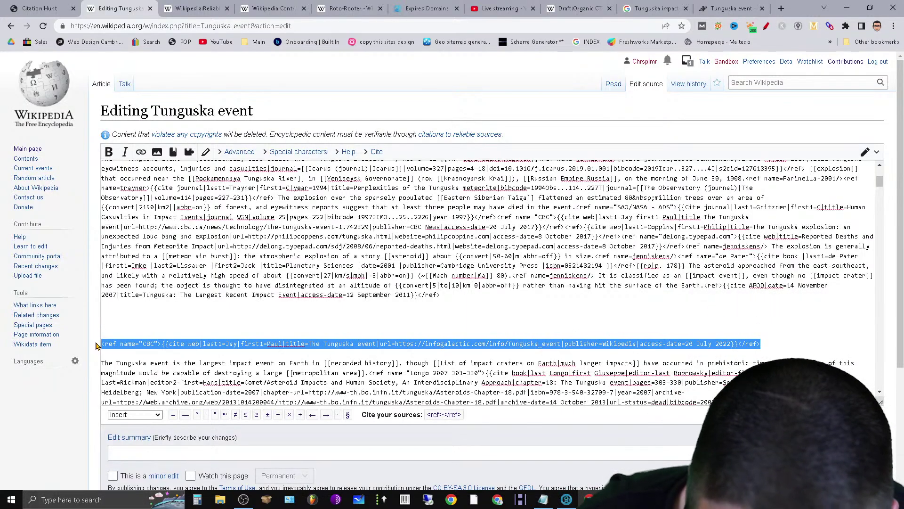
{"action": "right_click", "coordinate": [122, 346]}
{"action": "left_click", "coordinate": [146, 164]}
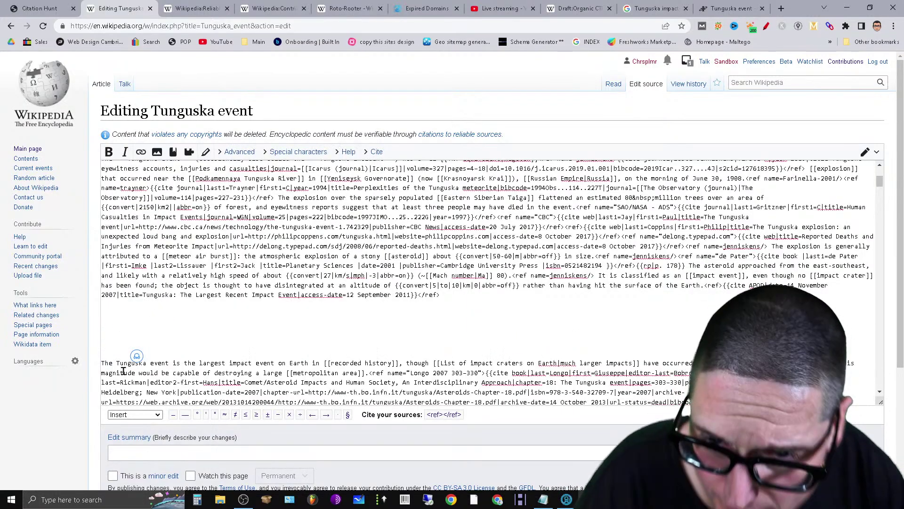
{"action": "key", "text": "BackSpace"}
{"action": "key", "text": "BackSpace"}
{"action": "key", "text": "BackSpace"}
{"action": "key", "text": "BackSpace"}
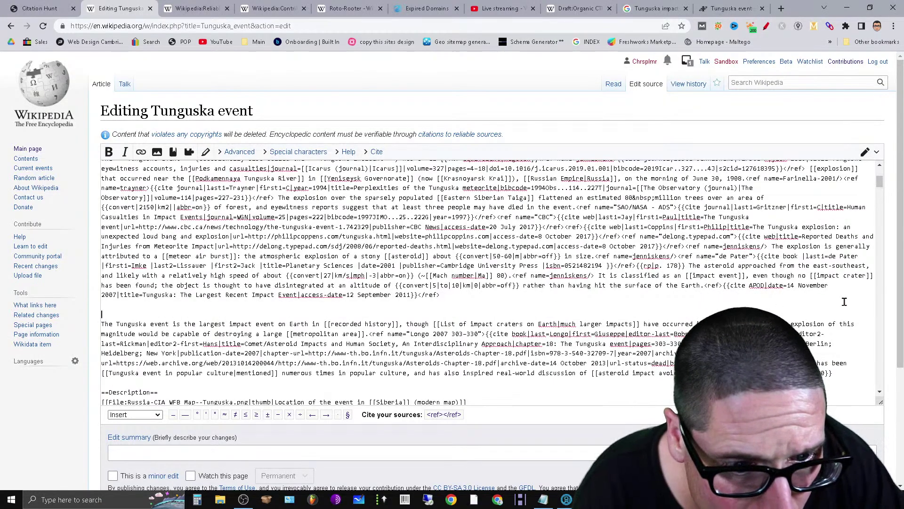
- Replace the "Citation needed|date=June 2020" tag at the end of the second introductory paragraph with the cut citation
{"action": "scroll", "coordinate": [510, 310], "scroll_direction": "up", "scroll_amount": 4}
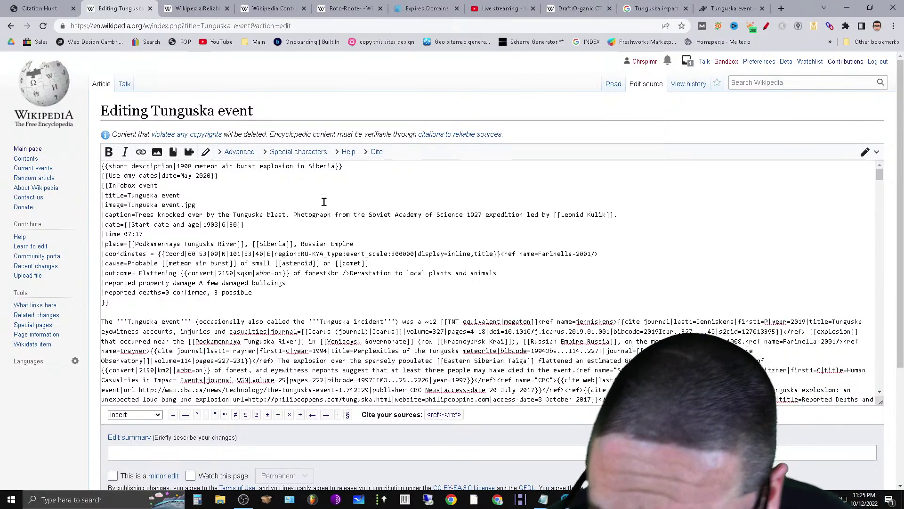
{"action": "scroll", "coordinate": [339, 368], "scroll_direction": "down", "scroll_amount": 6}
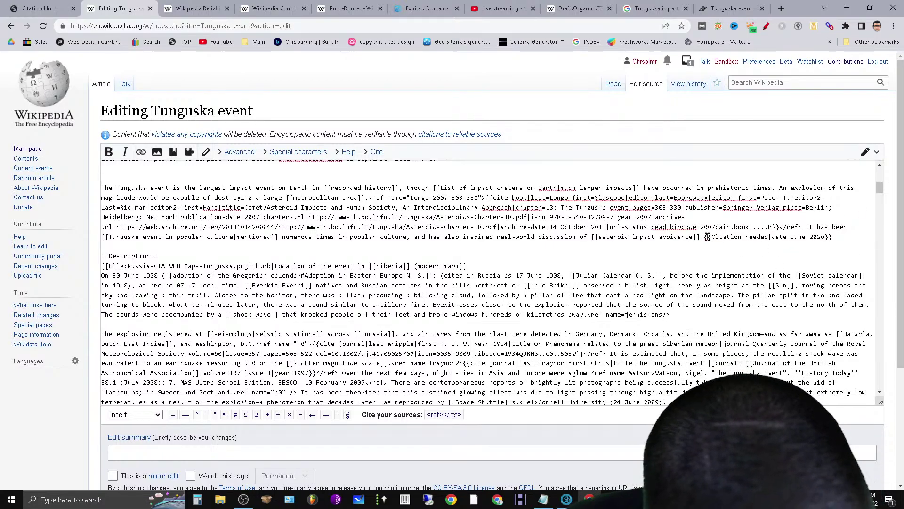
{"action": "left_click_drag", "start_coordinate": [708, 237], "coordinate": [832, 237]}
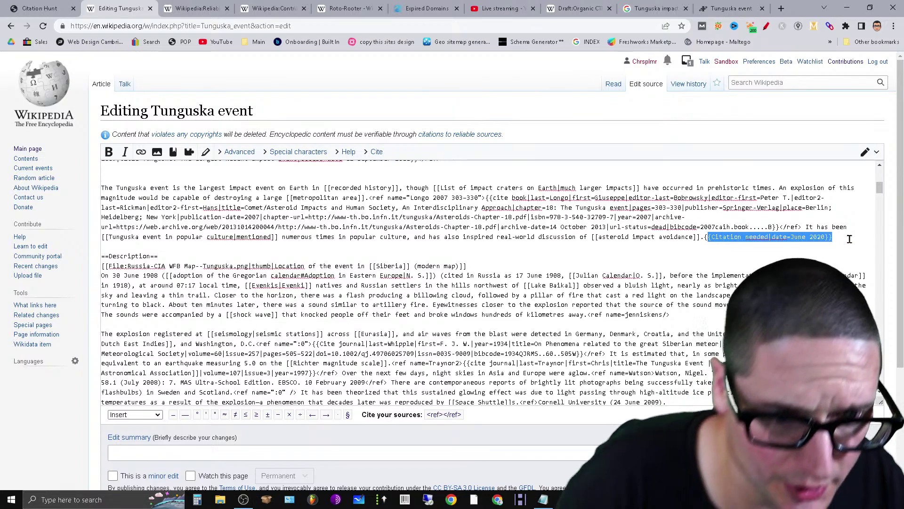
{"action": "left_click_drag", "start_coordinate": [703, 237], "coordinate": [871, 244]}
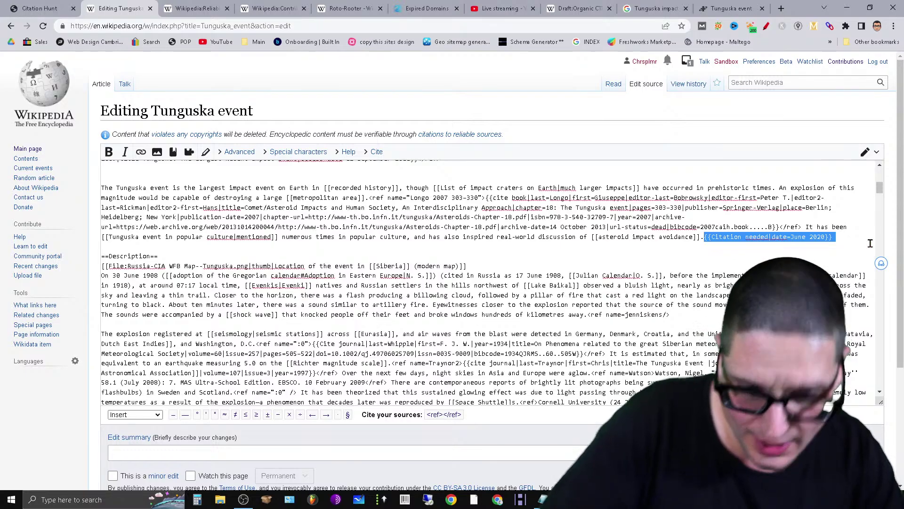
{"action": "key", "text": "ctrl+v"}
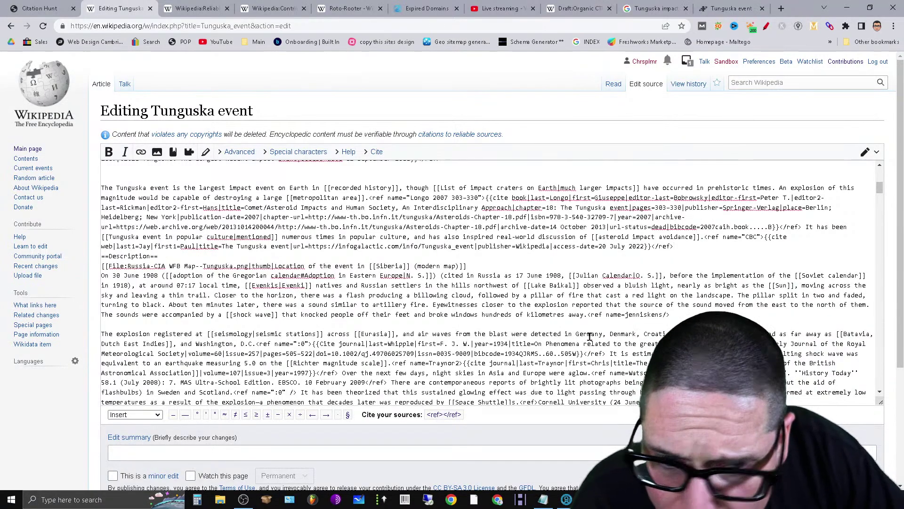
- Mark the change as a minor edit and publish it
{"action": "scroll", "coordinate": [589, 336], "scroll_direction": "down", "scroll_amount": 15}
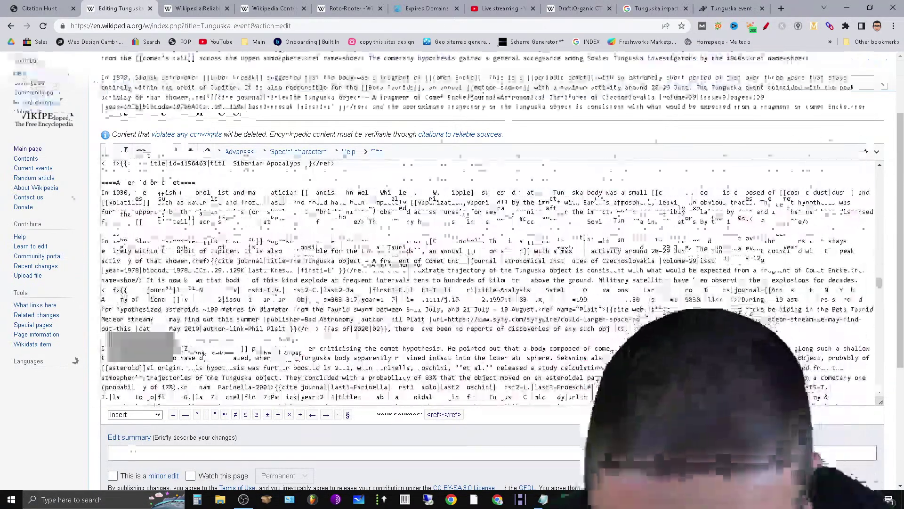
{"action": "scroll", "coordinate": [398, 264], "scroll_direction": "down", "scroll_amount": 4}
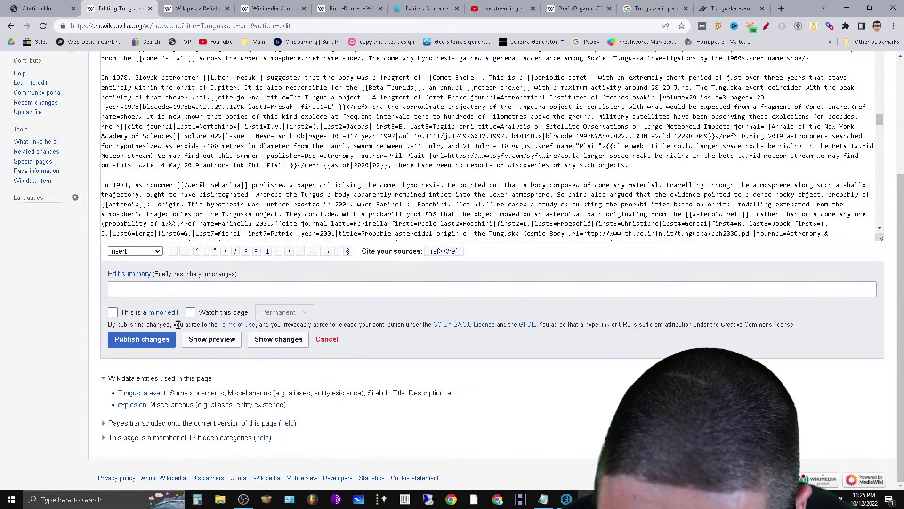
{"action": "left_click", "coordinate": [112, 312]}
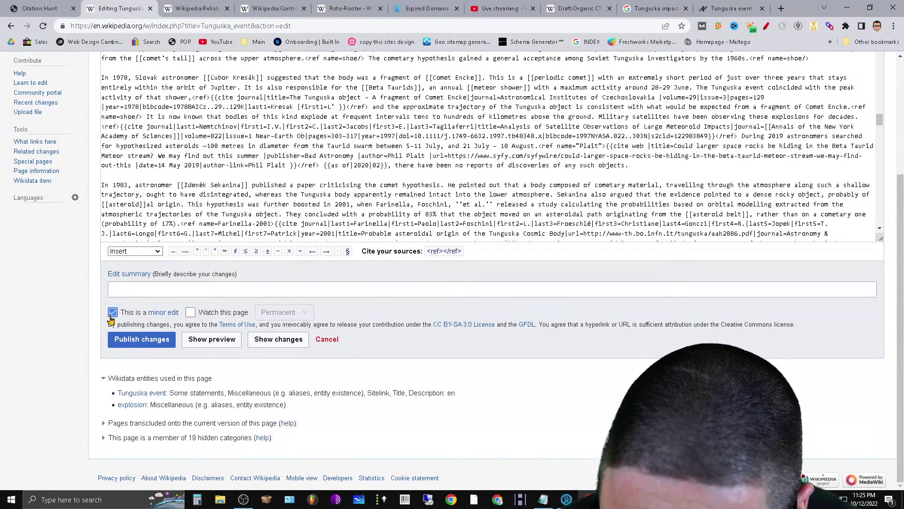
{"action": "left_click", "coordinate": [137, 341]}
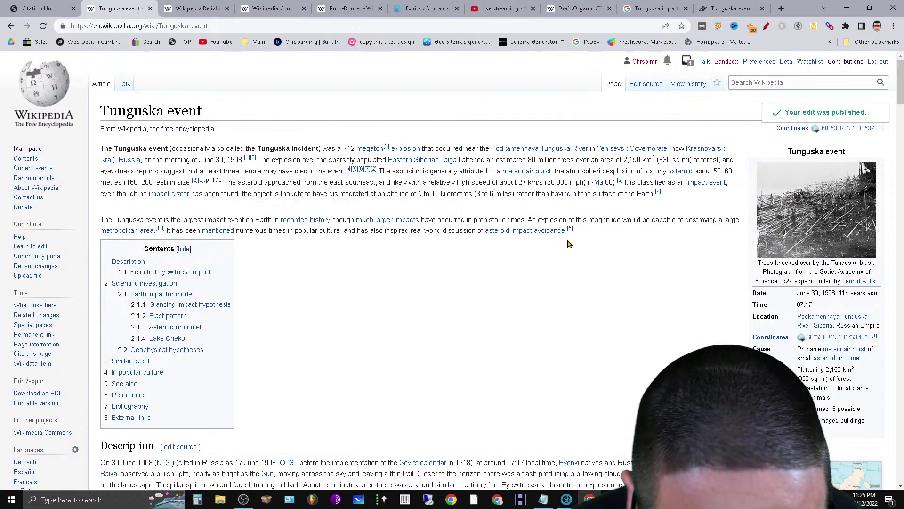
- Check the published Tunguska event article for the new citation marker after "asteroid impact avoidance" and skim the article
{"action": "mouse_move", "coordinate": [549, 236]}
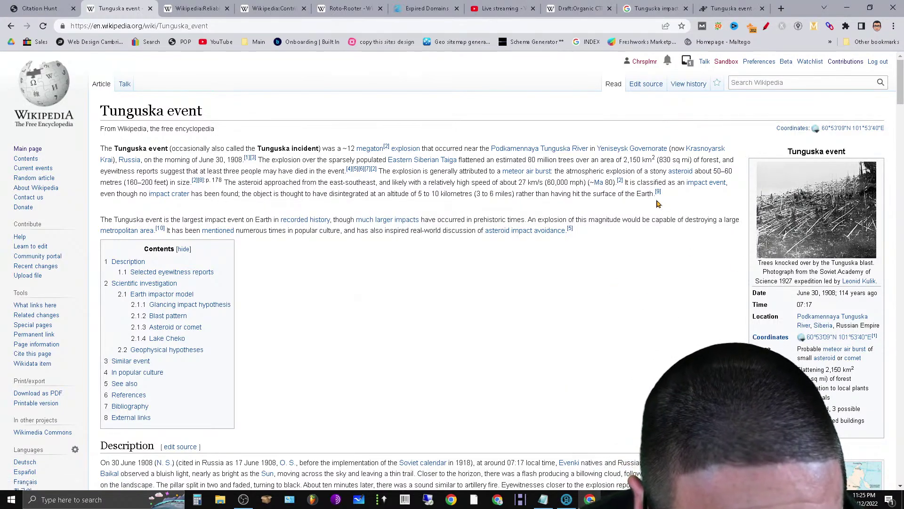
{"action": "mouse_move", "coordinate": [658, 197]}
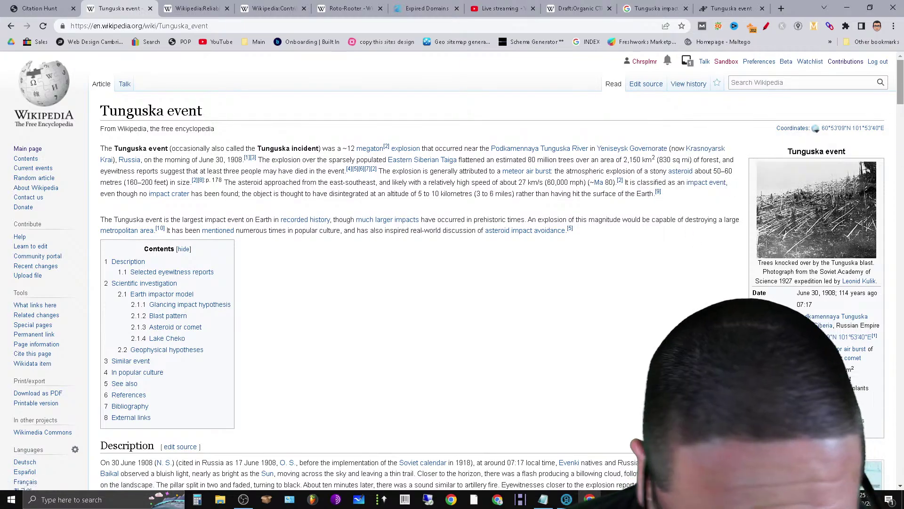
{"action": "scroll", "coordinate": [453, 271], "scroll_direction": "down", "scroll_amount": 2}
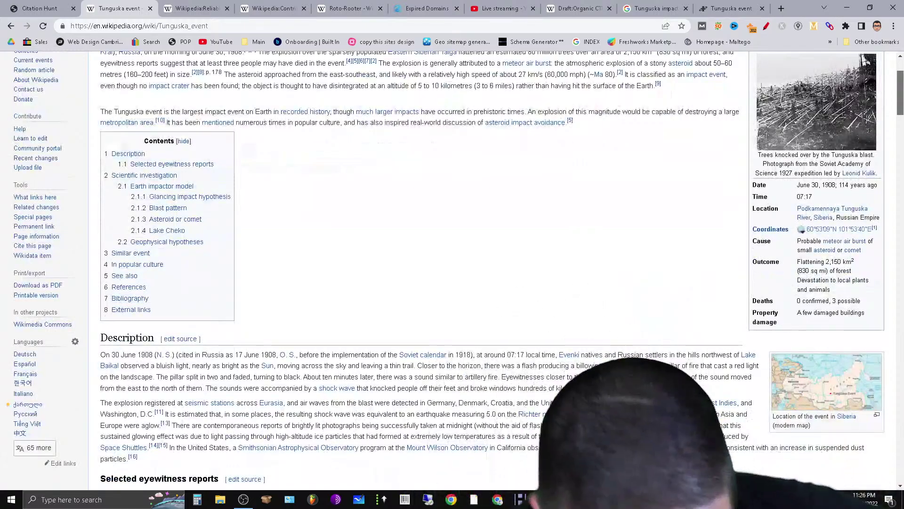
{"action": "scroll", "coordinate": [825, 112], "scroll_direction": "down", "scroll_amount": 4}
{"action": "scroll", "coordinate": [825, 112], "scroll_direction": "up", "scroll_amount": 6}
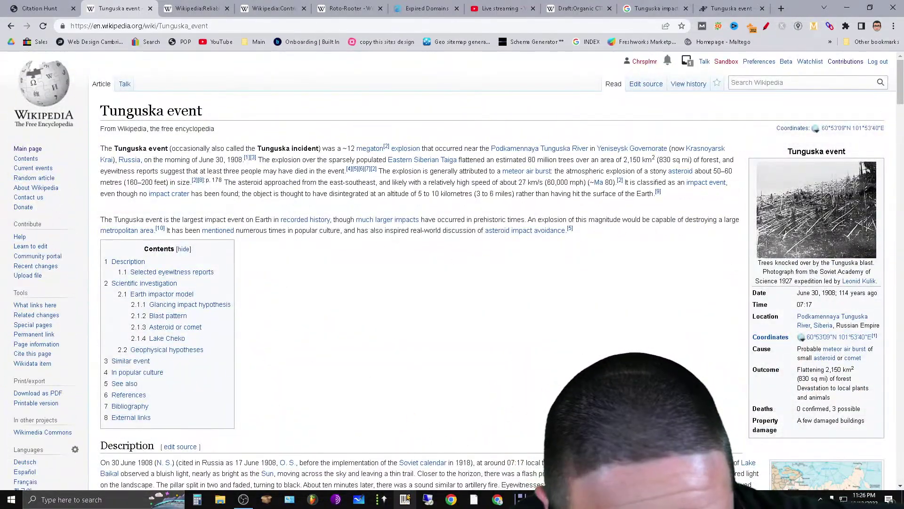
{"action": "scroll", "coordinate": [367, 334], "scroll_direction": "down", "scroll_amount": 15}
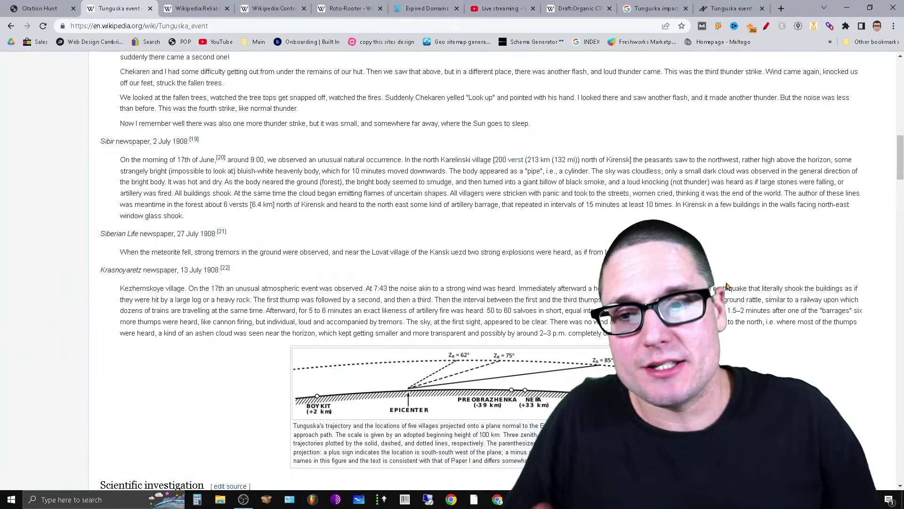
{"action": "scroll", "coordinate": [727, 286], "scroll_direction": "up", "scroll_amount": 20}
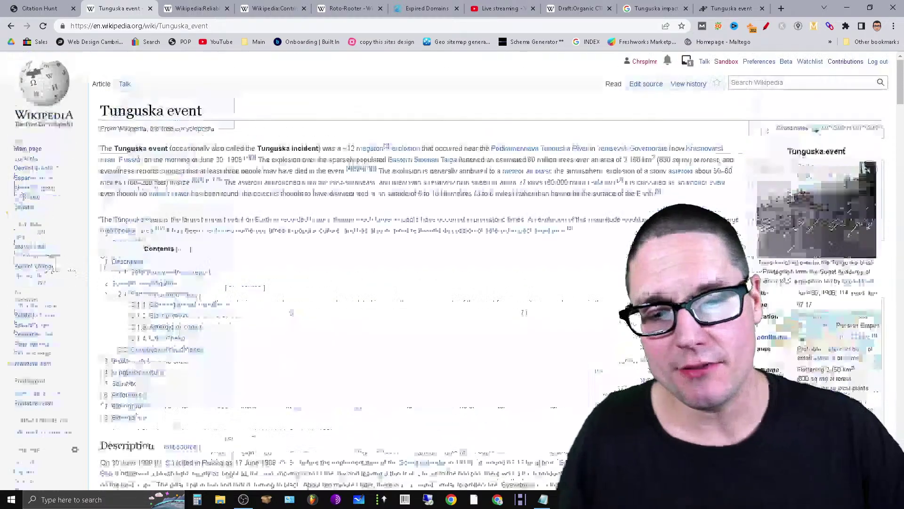
- Close the Wikipedia Tunguska event article and switch to the open Roto-Rooter article
{"action": "left_click", "coordinate": [150, 9]}
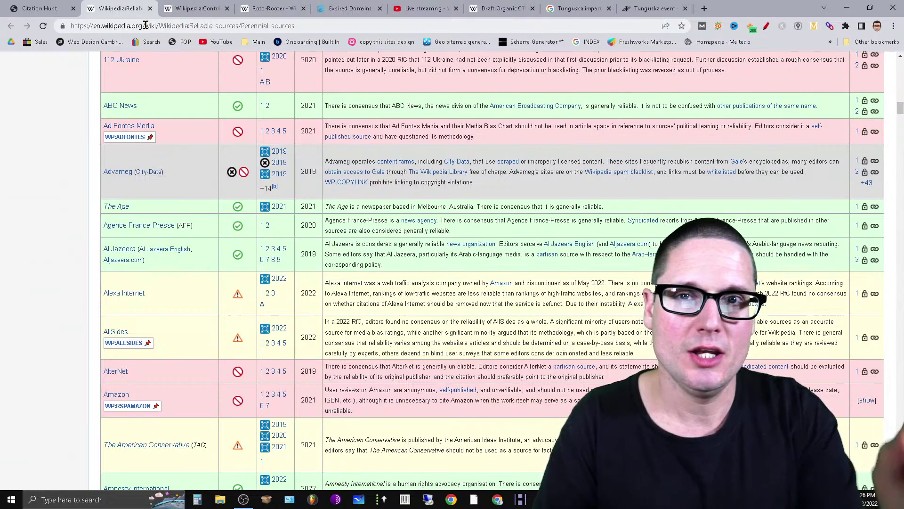
{"action": "left_click", "coordinate": [201, 5]}
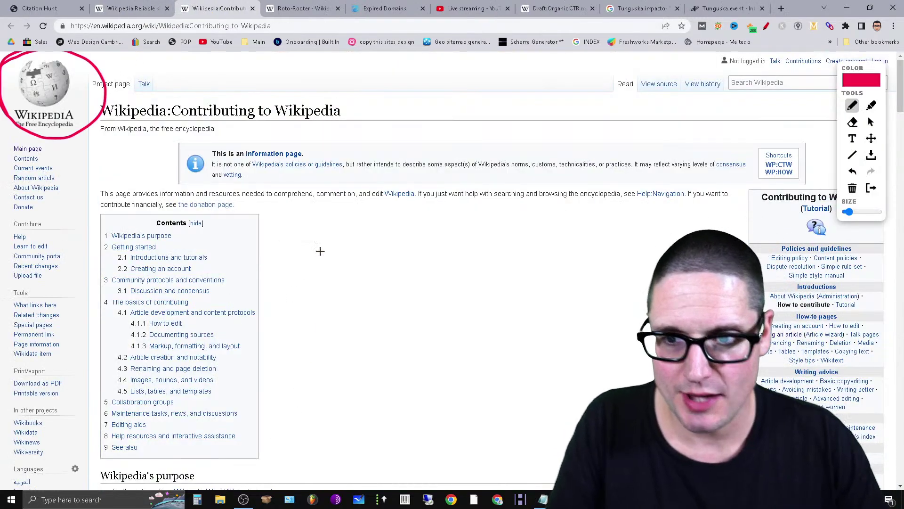
{"action": "scroll", "coordinate": [154, 405], "scroll_direction": "down", "scroll_amount": 20}
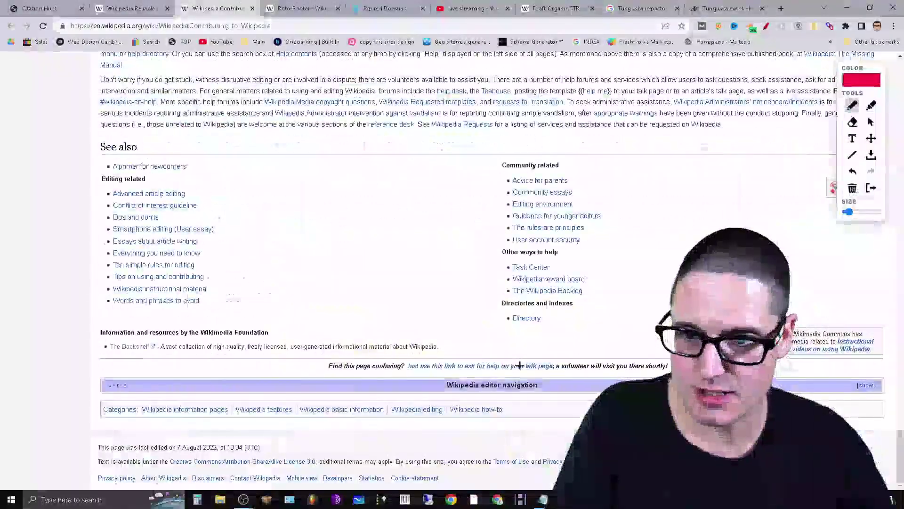
{"action": "left_click", "coordinate": [283, 8]}
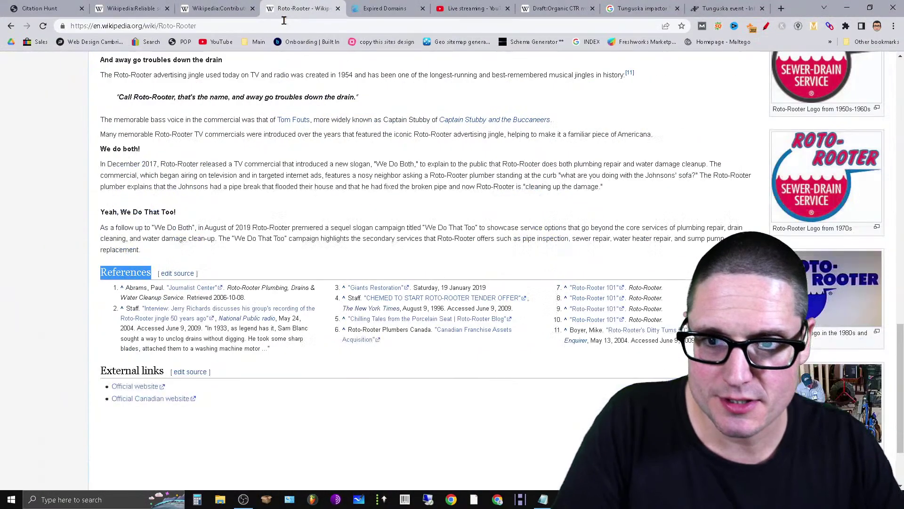
- Examine reference 11 in the Roto-Rooter references list and search the page for "11" to find where it is cited
{"action": "scroll", "coordinate": [313, 370], "scroll_direction": "down", "scroll_amount": 2}
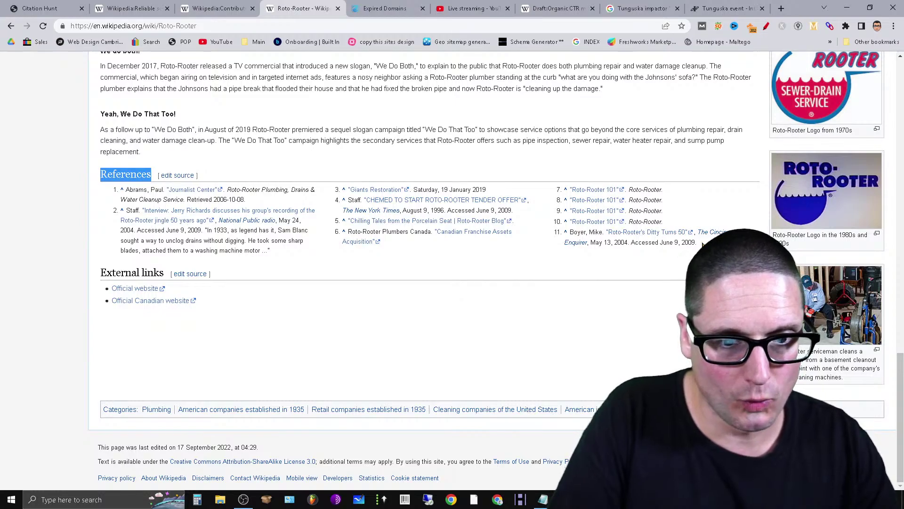
{"action": "left_click_drag", "start_coordinate": [701, 244], "coordinate": [576, 232]}
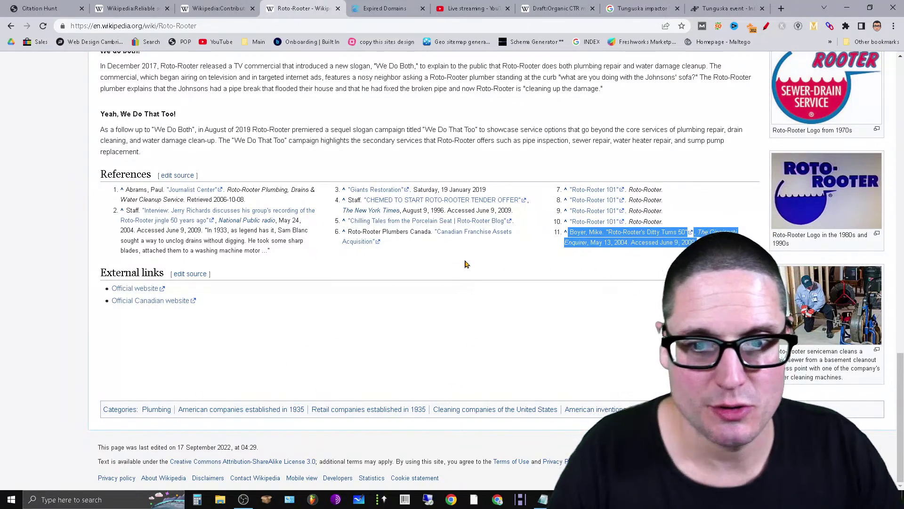
{"action": "left_click", "coordinate": [489, 284]}
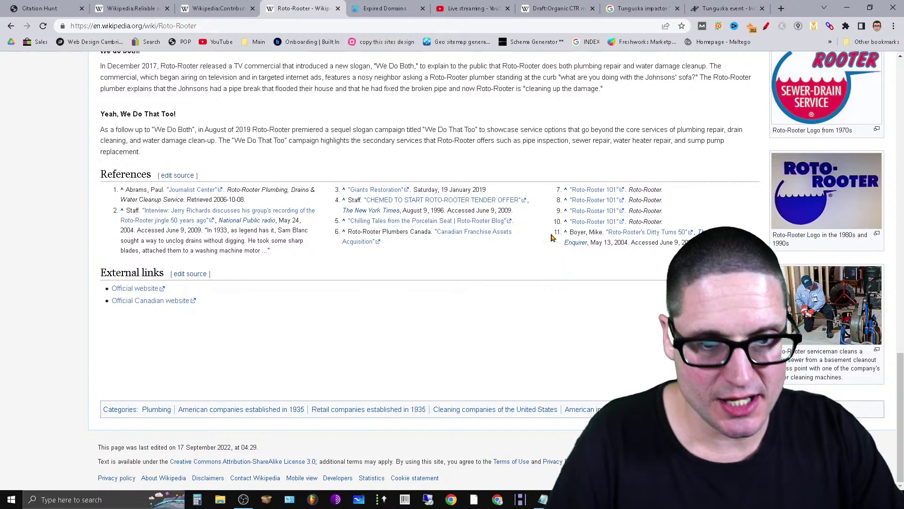
{"action": "key", "text": "Home"}
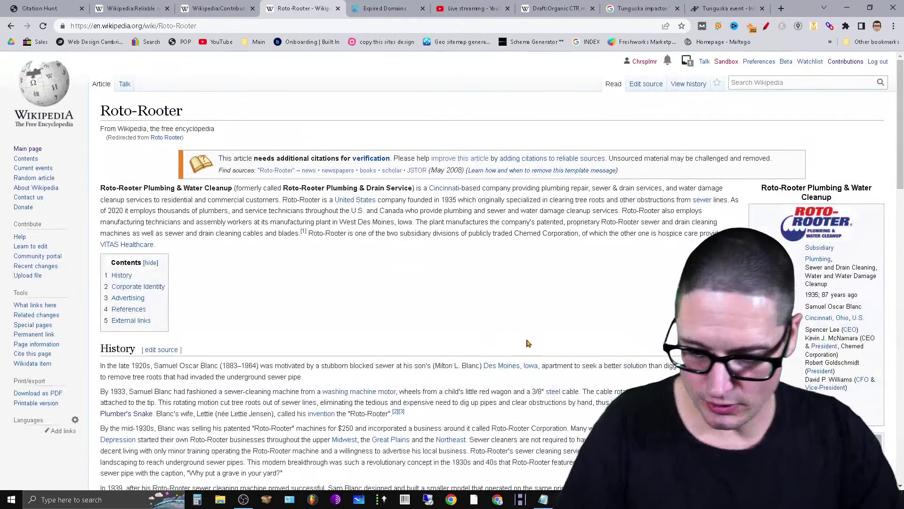
{"action": "key", "text": "ctrl+f"}
{"action": "type", "text": "11"}
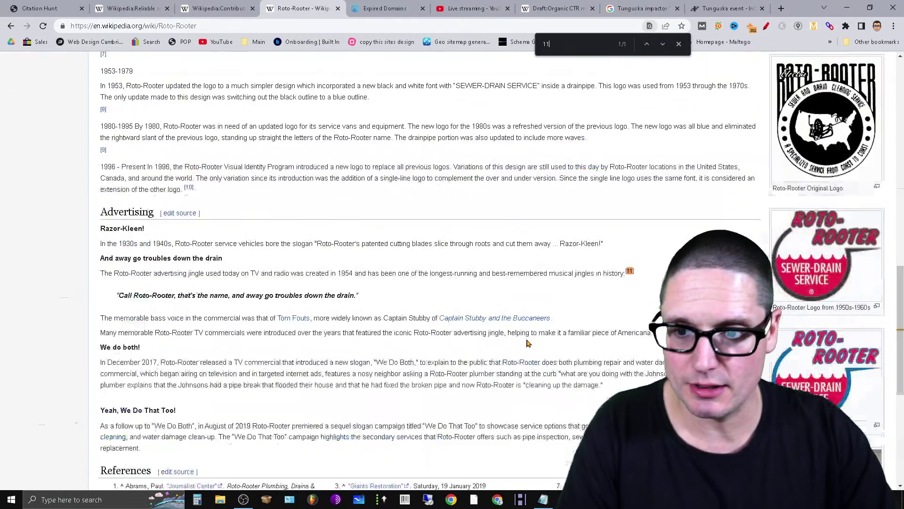
{"action": "mouse_move", "coordinate": [628, 279]}
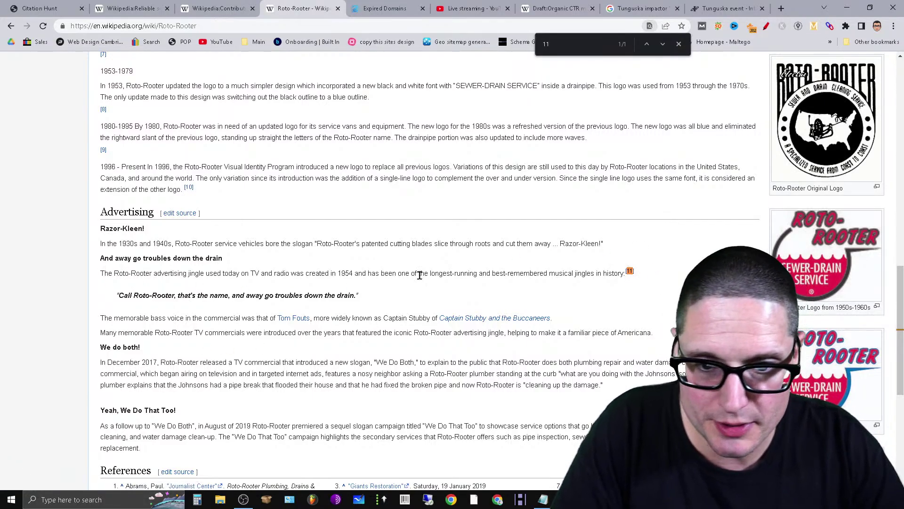
- Open the source of the Advertising section and compare its jingle sentence and ref citation with the rendered article
{"action": "left_click", "coordinate": [179, 213]}
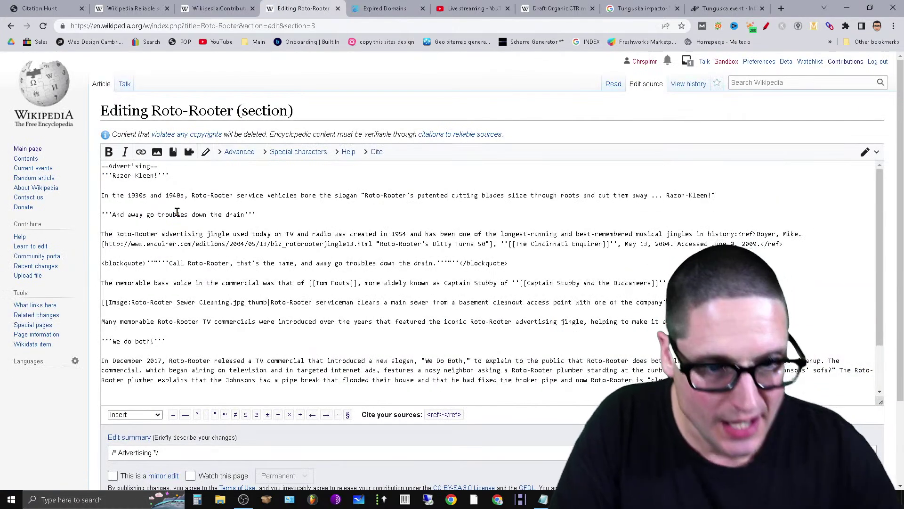
{"action": "left_click", "coordinate": [11, 25]}
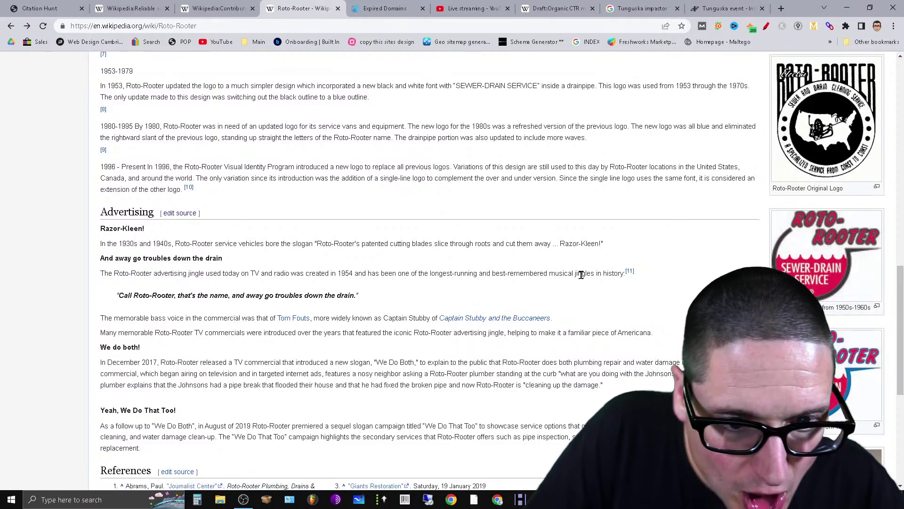
{"action": "left_click", "coordinate": [27, 26]}
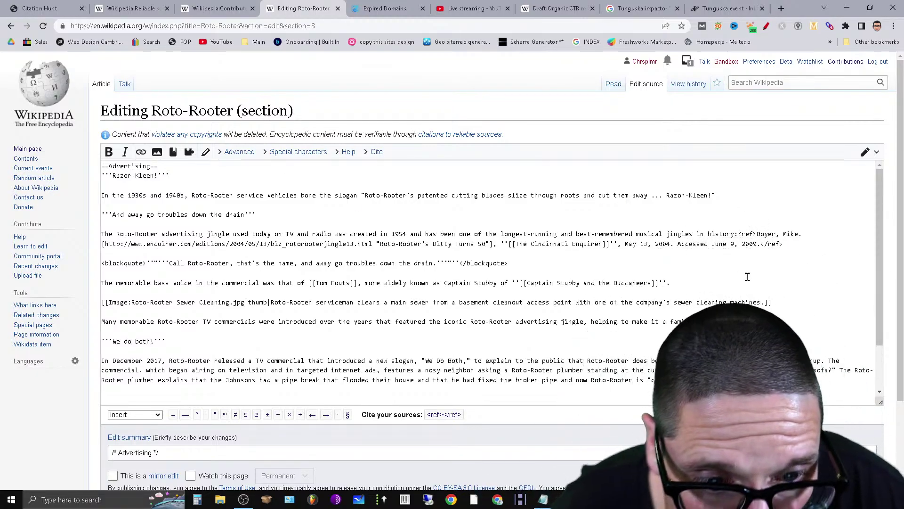
- Find "jingles" in the Advertising section source and highlight the opening of its ref citation through the enquirer.com link
{"action": "key", "text": "ctrl+f"}
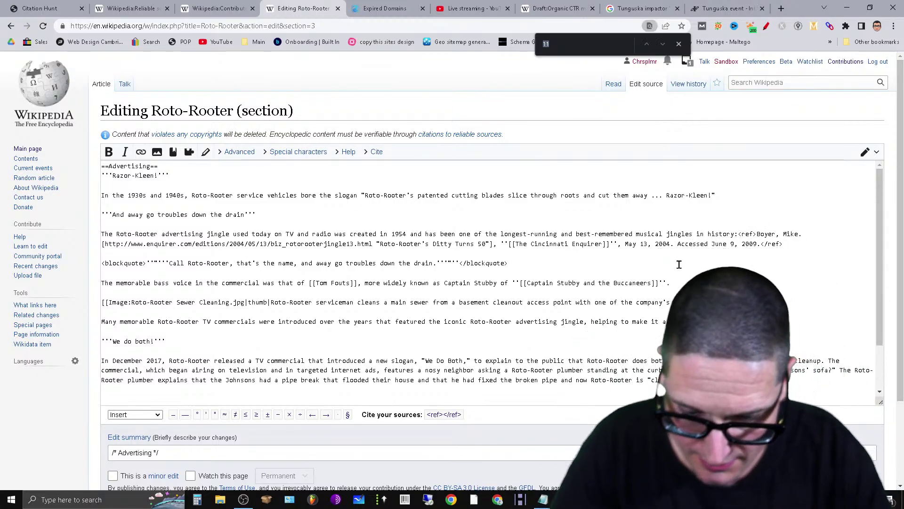
{"action": "type", "text": "jingles"}
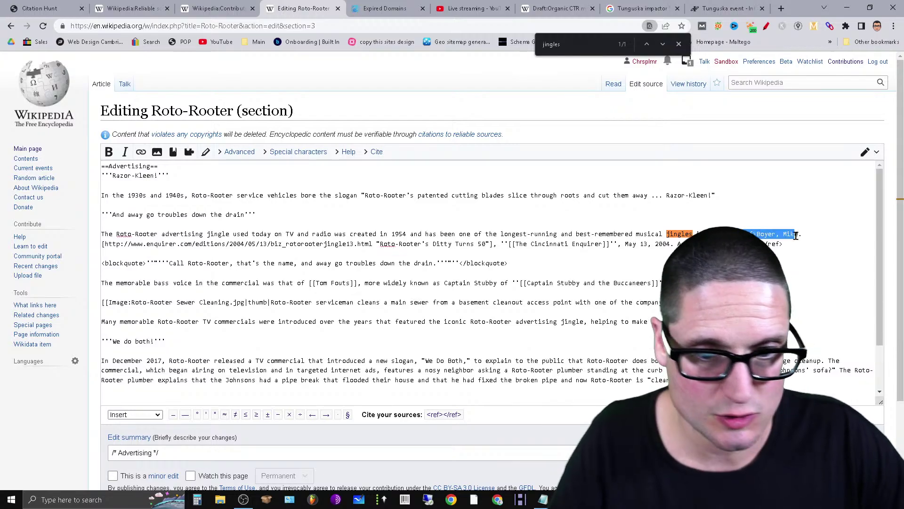
{"action": "left_click_drag", "start_coordinate": [796, 236], "coordinate": [376, 242]}
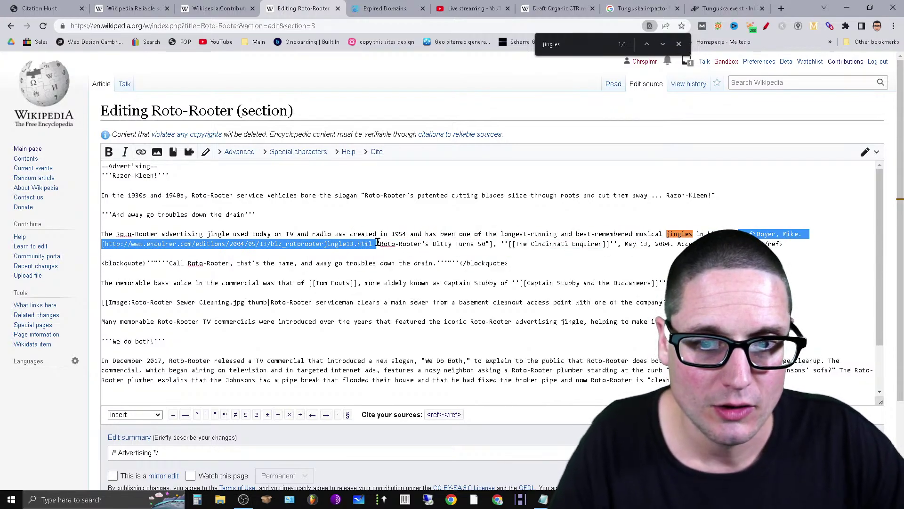
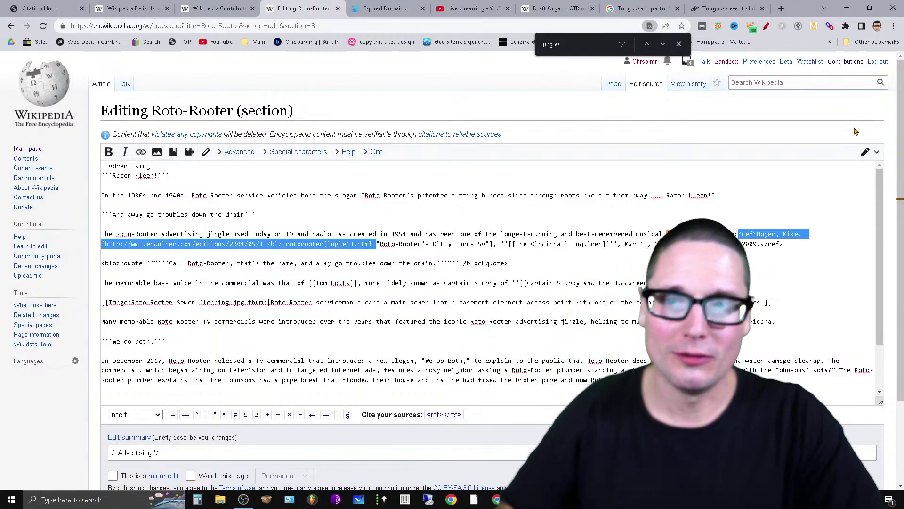
- Switch to the YouTube Studio live stream page and check the viewers' chat messages
{"action": "left_click", "coordinate": [474, 8]}
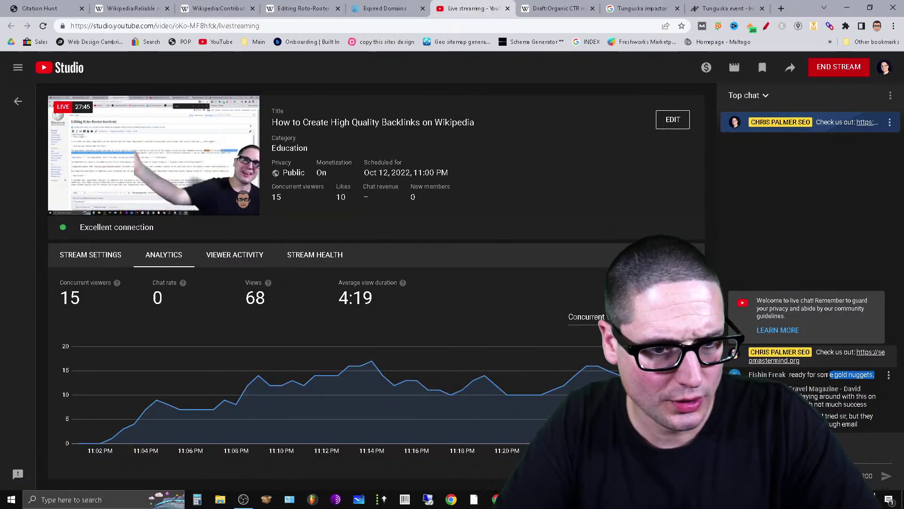
{"action": "left_click", "coordinate": [769, 196]}
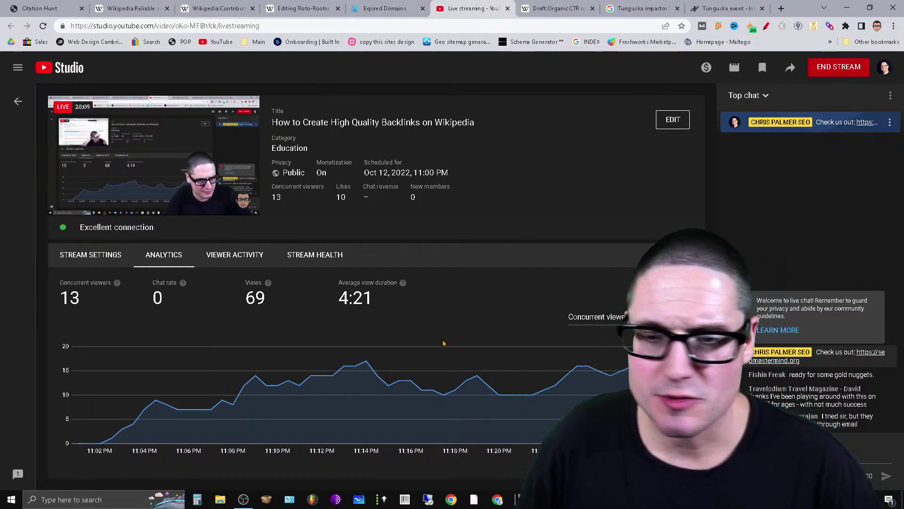
- Close the Tunguska, Google results, Organic CTR manipulation draft, Citation Hunt and remaining Wikipedia pages, keeping Expired Domains and the live stream open
{"action": "left_click", "coordinate": [725, 8]}
{"action": "left_click", "coordinate": [762, 8]}
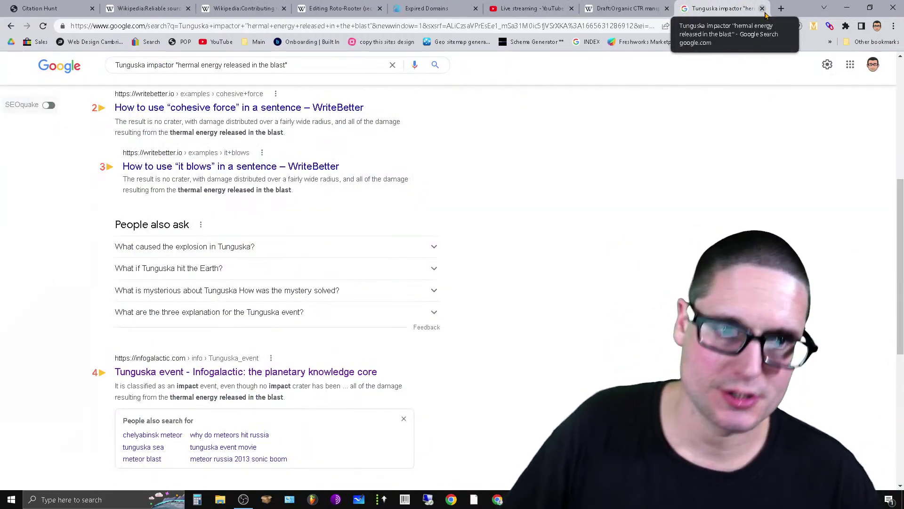
{"action": "left_click", "coordinate": [762, 8]}
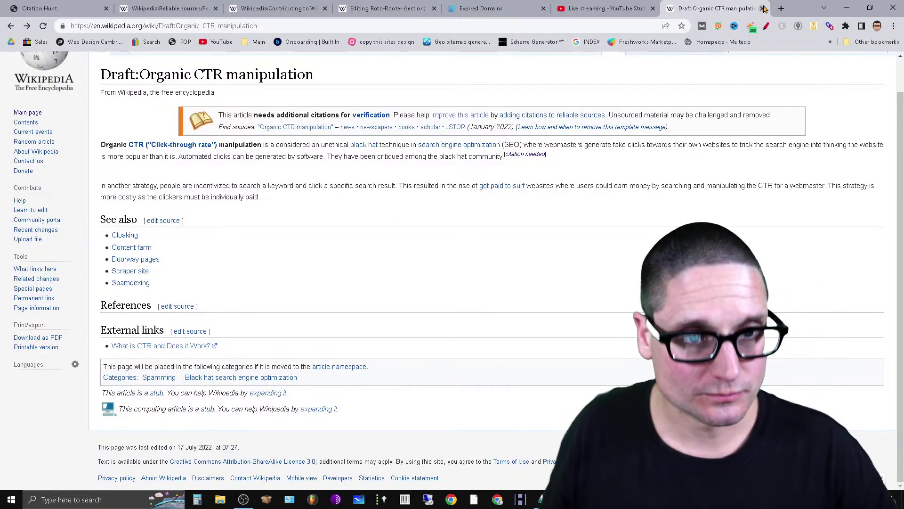
{"action": "left_click", "coordinate": [763, 8]}
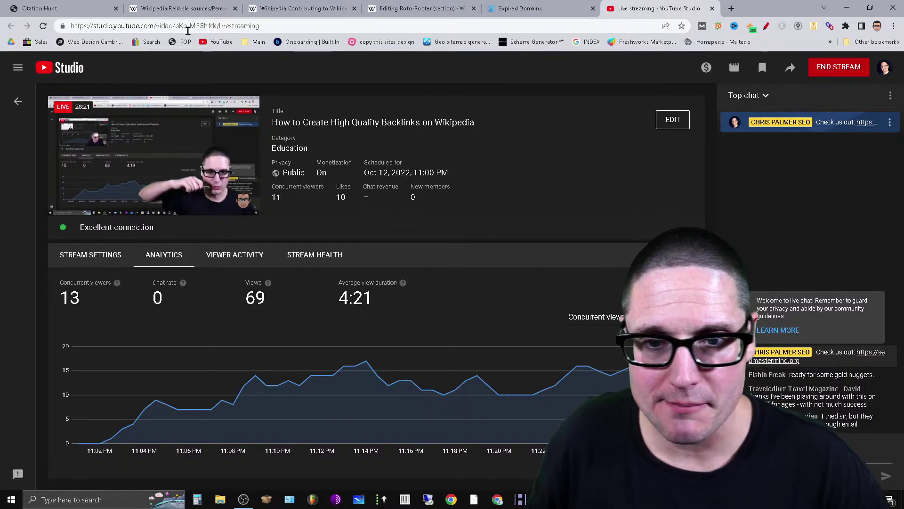
{"action": "left_click", "coordinate": [122, 13]}
{"action": "left_click", "coordinate": [115, 9]}
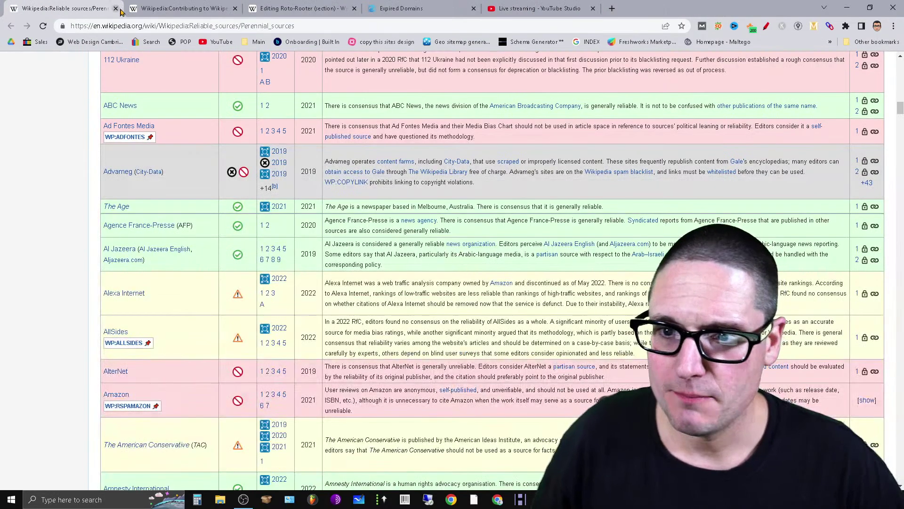
{"action": "left_click", "coordinate": [116, 8]}
{"action": "left_click", "coordinate": [115, 9]}
{"action": "left_click", "coordinate": [115, 9]}
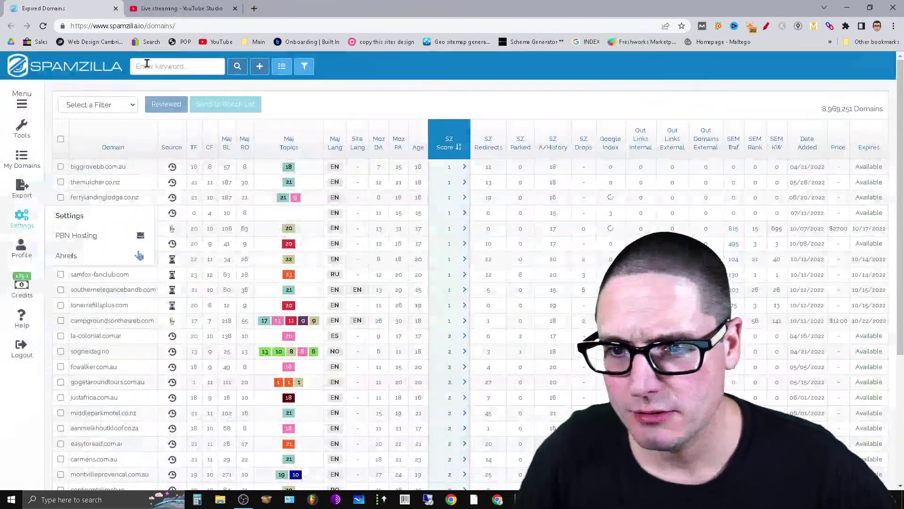
- Switch to Microsoft Whiteboard, create a new whiteboard and dismiss its inking tools
{"action": "left_click", "coordinate": [253, 9]}
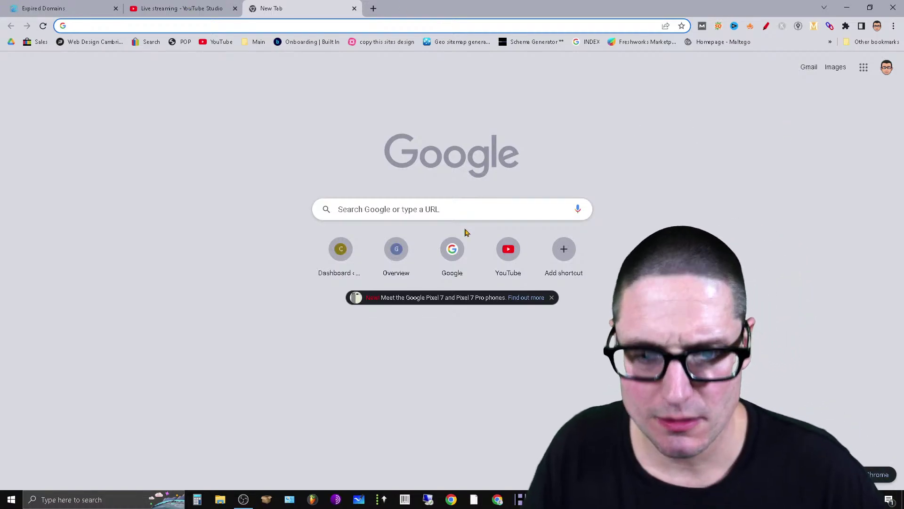
{"action": "left_click", "coordinate": [367, 499]}
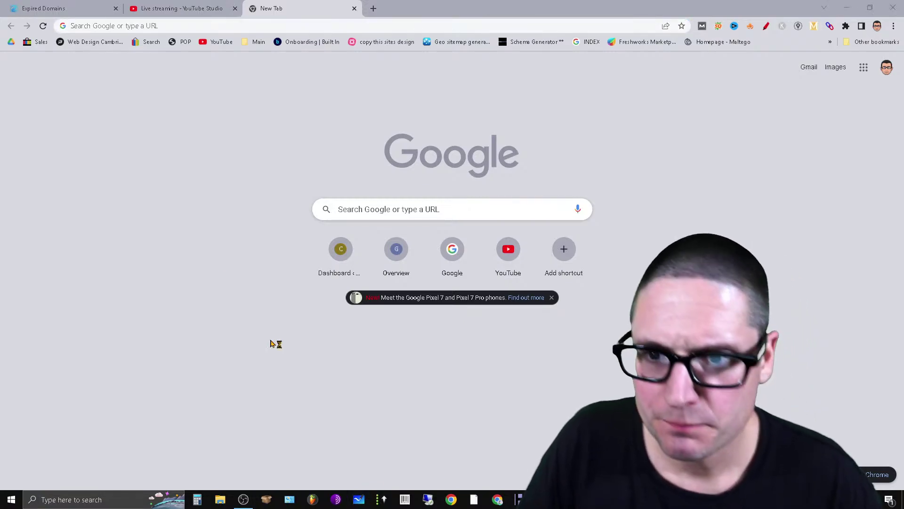
{"action": "left_click", "coordinate": [178, 6]}
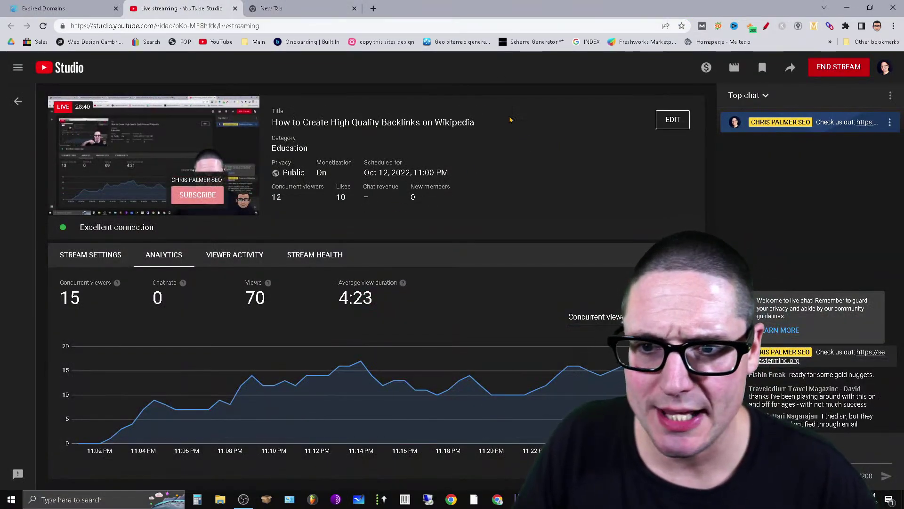
{"action": "left_click", "coordinate": [361, 501]}
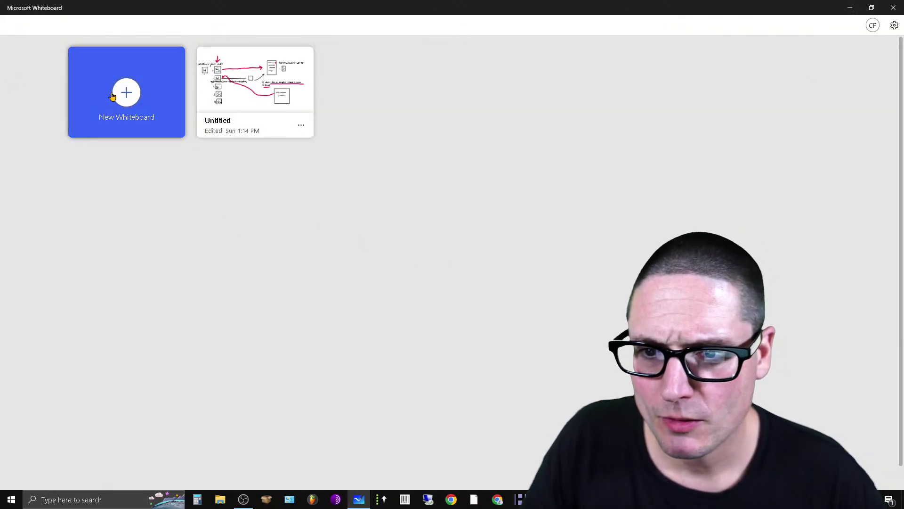
{"action": "left_click", "coordinate": [113, 96]}
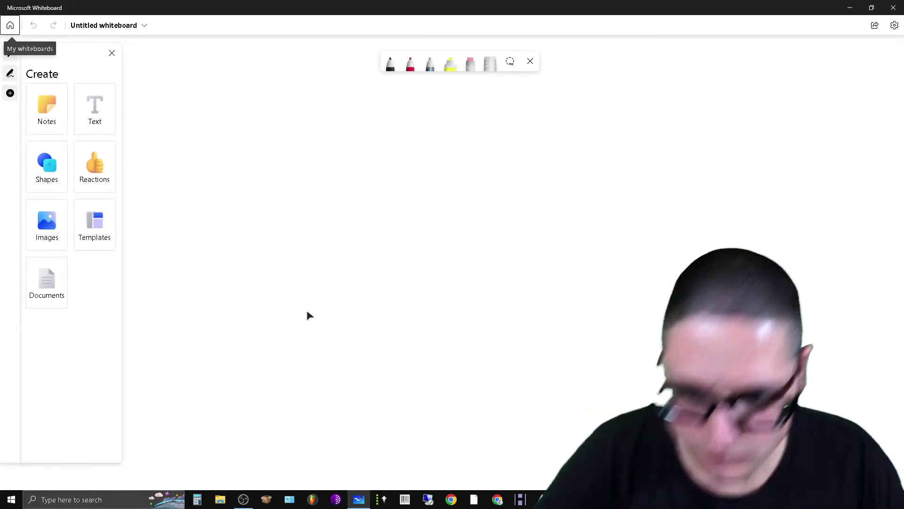
{"action": "left_click", "coordinate": [528, 66]}
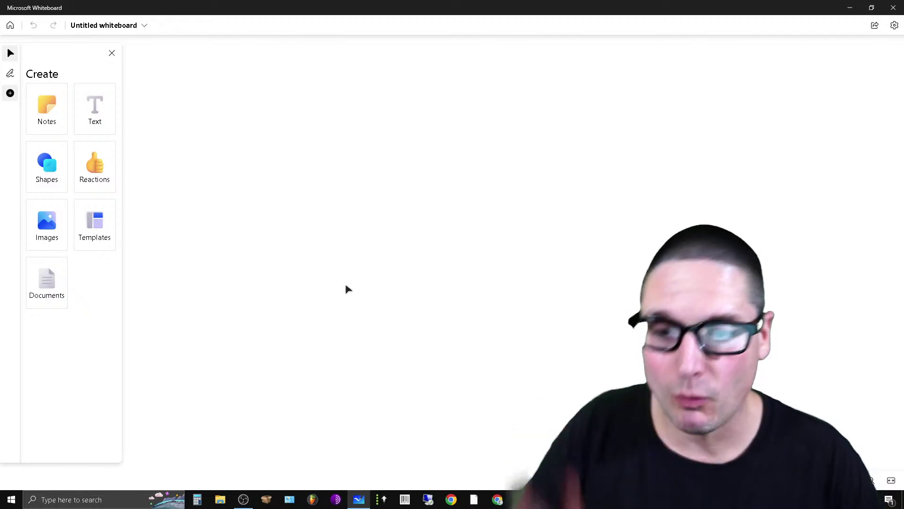
- Add a text box reading "SMASHER & ULTIMATE" near the top of the blank canvas
{"action": "right_click", "coordinate": [262, 69]}
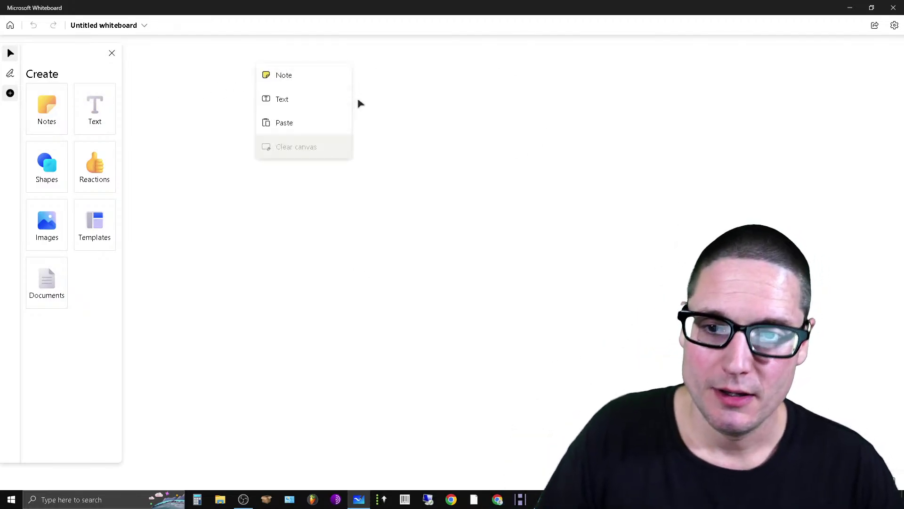
{"action": "left_click", "coordinate": [292, 103]}
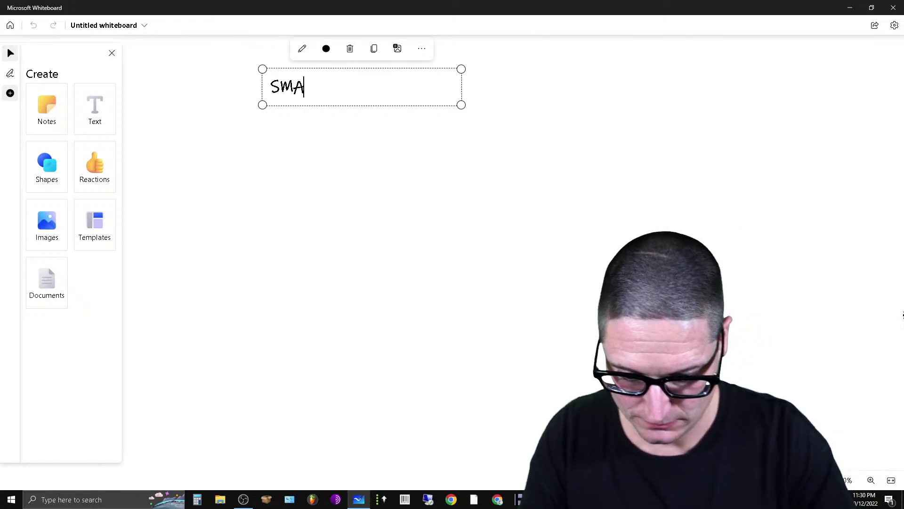
{"action": "type", "text": "SMASHER"}
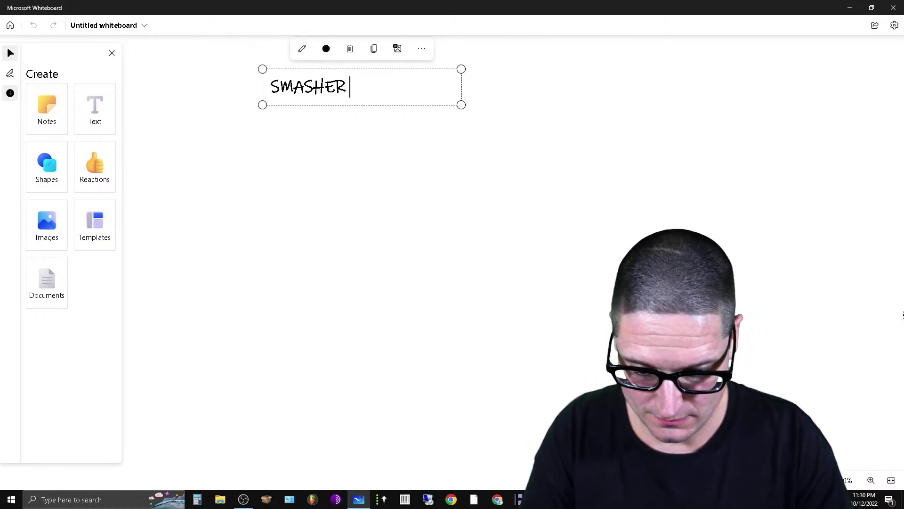
{"action": "type", "text": " & ULTIMATE"}
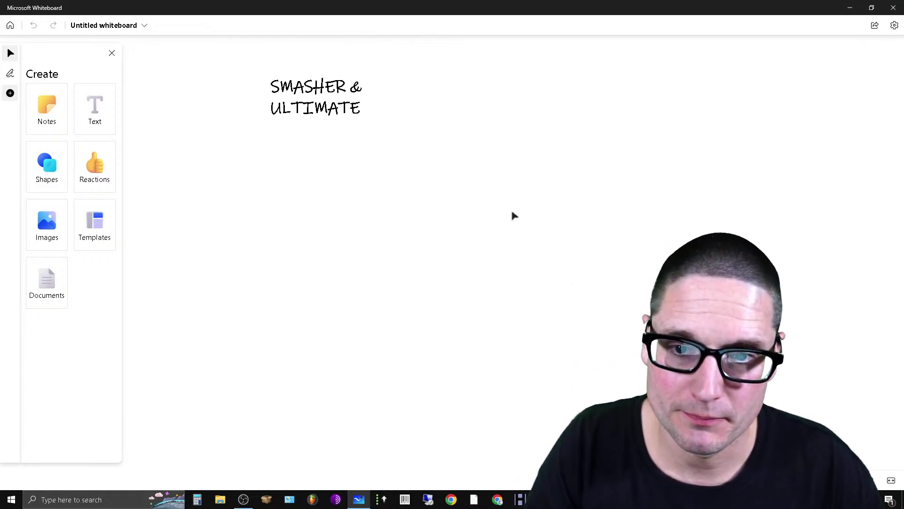
{"action": "left_click", "coordinate": [500, 173]}
- Widen the "SMASHER & ULTIMATE" text box so it fits on one line and center it near the top of the canvas
{"action": "left_click", "coordinate": [367, 106]}
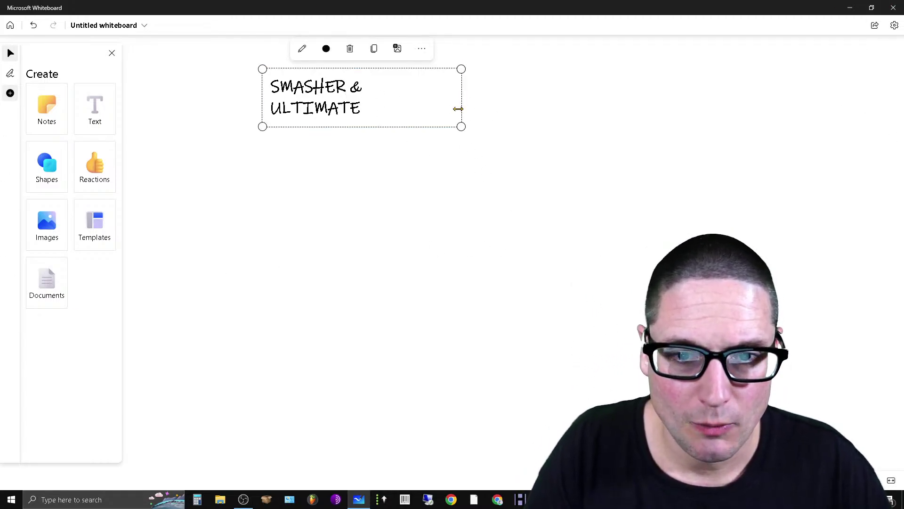
{"action": "left_click_drag", "start_coordinate": [458, 109], "coordinate": [652, 140]}
{"action": "left_click", "coordinate": [428, 321]}
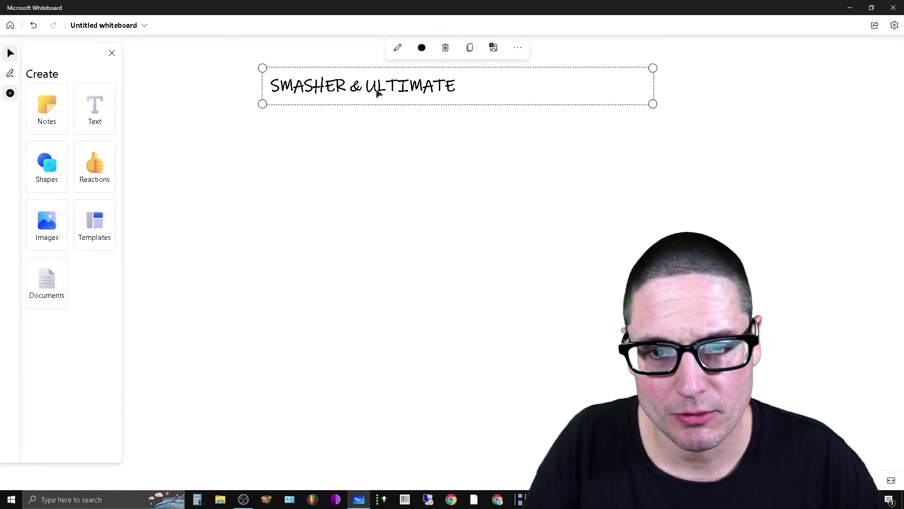
{"action": "left_click_drag", "start_coordinate": [376, 89], "coordinate": [474, 55]}
{"action": "left_click", "coordinate": [519, 115]}
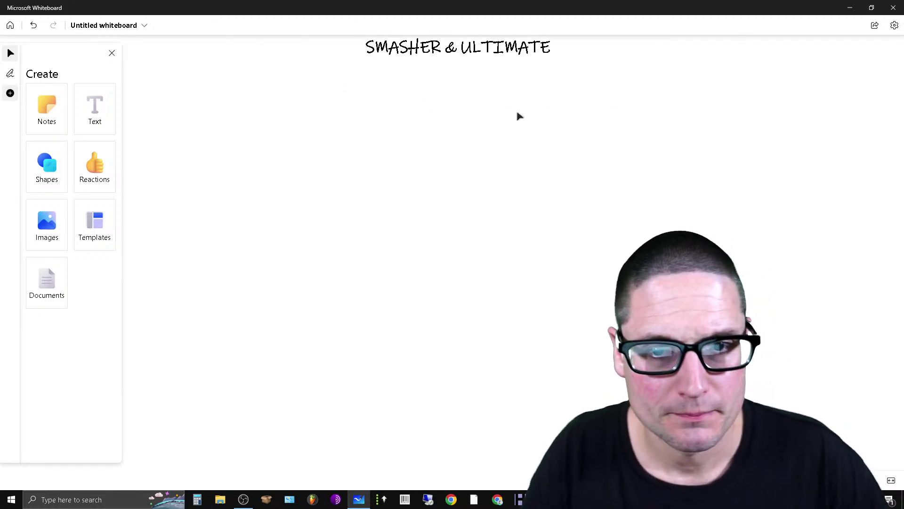
{"action": "left_click", "coordinate": [476, 63]}
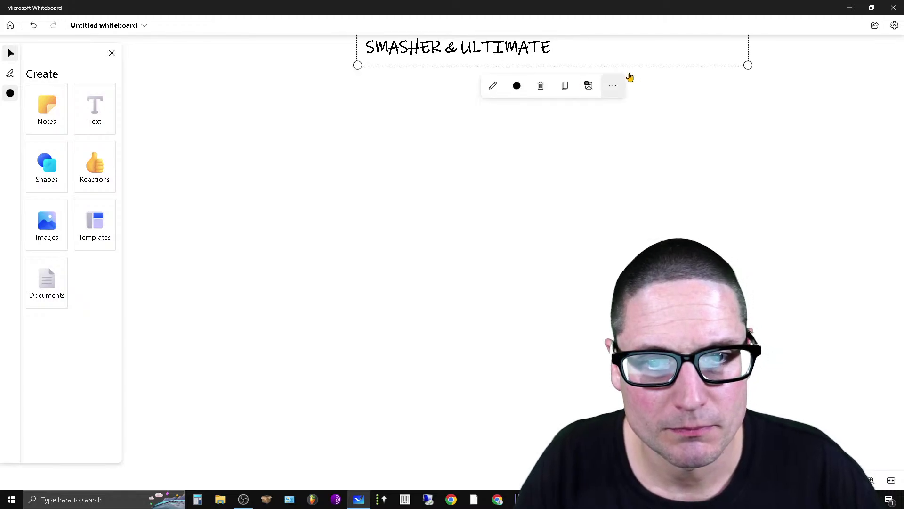
{"action": "left_click_drag", "start_coordinate": [500, 65], "coordinate": [499, 83]}
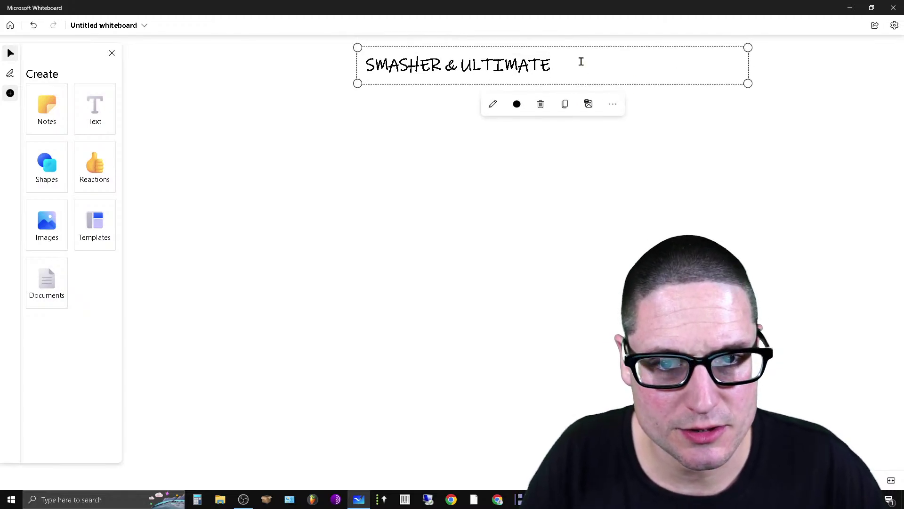
- Replace the whiteboard heading text with "CHRIS PALMER SEO LINK BUILDING"
{"action": "left_click_drag", "start_coordinate": [581, 61], "coordinate": [529, 65]}
{"action": "double_click", "coordinate": [452, 64]}
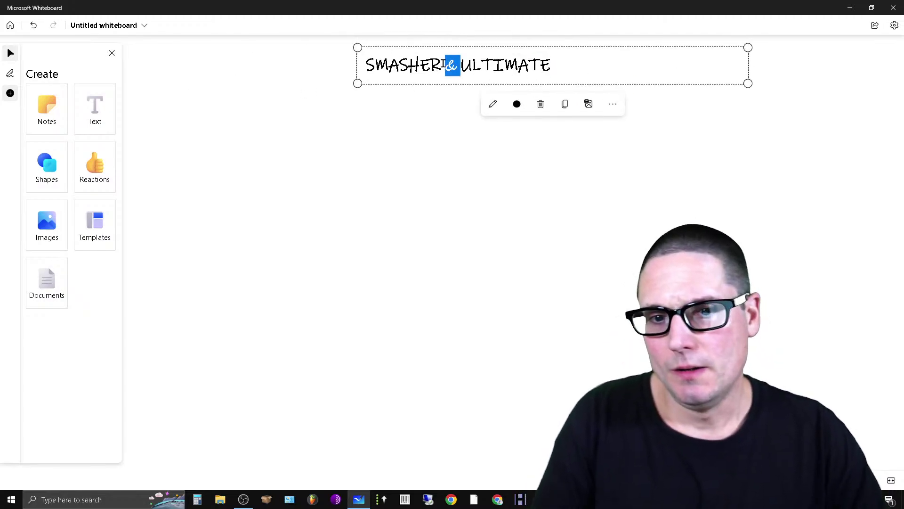
{"action": "triple_click", "coordinate": [444, 64]}
{"action": "type", "text": "Chris"}
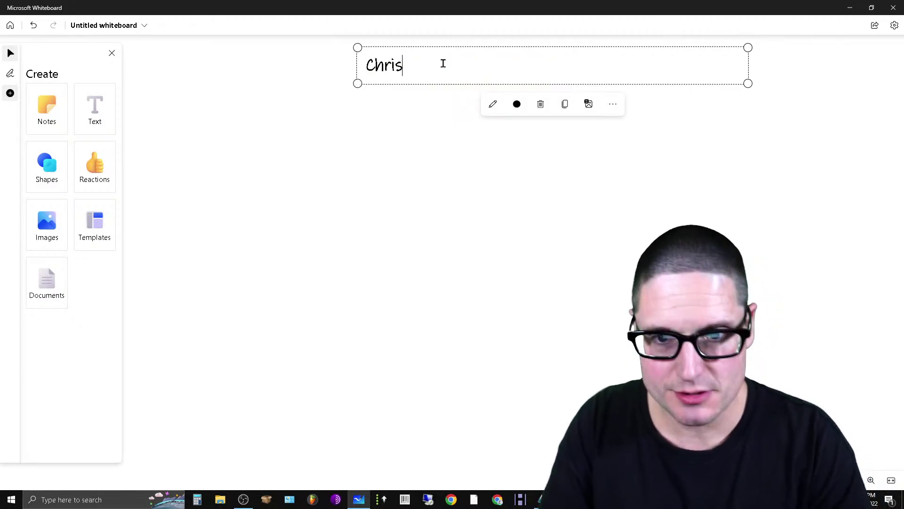
{"action": "key", "text": "BackSpace"}
{"action": "key", "text": "BackSpace"}
{"action": "key", "text": "BackSpace"}
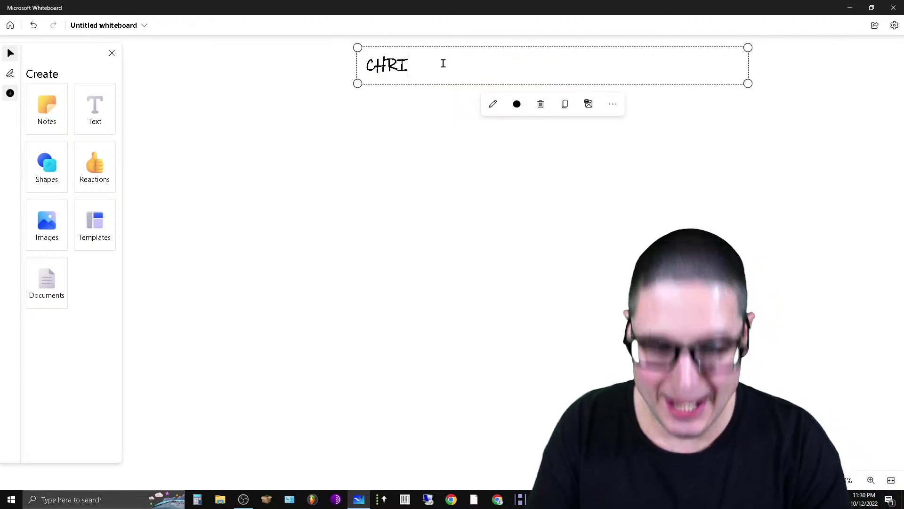
{"action": "type", "text": "RIS PALMER SEO LINK BUILDING"}
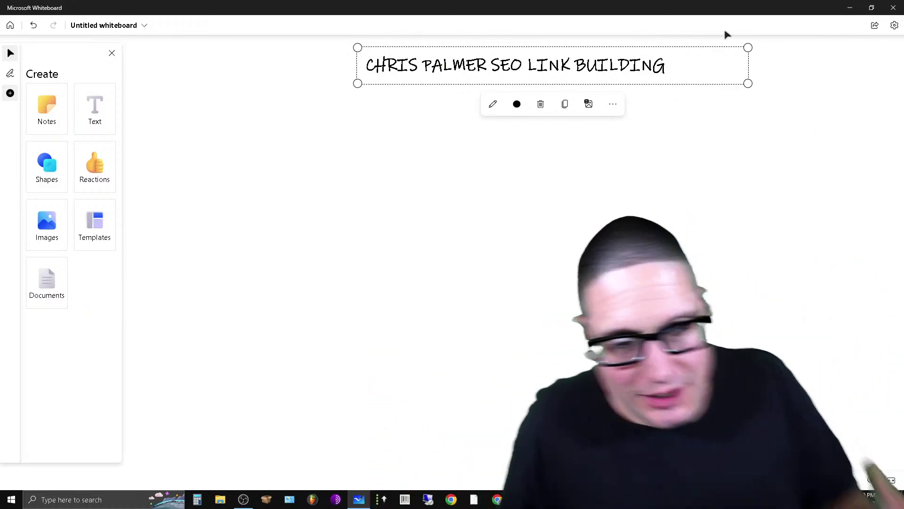
- Nudge the heading text box slightly up and to the left on the canvas, leaving it deselected
{"action": "left_click", "coordinate": [856, 176]}
{"action": "left_click", "coordinate": [517, 71]}
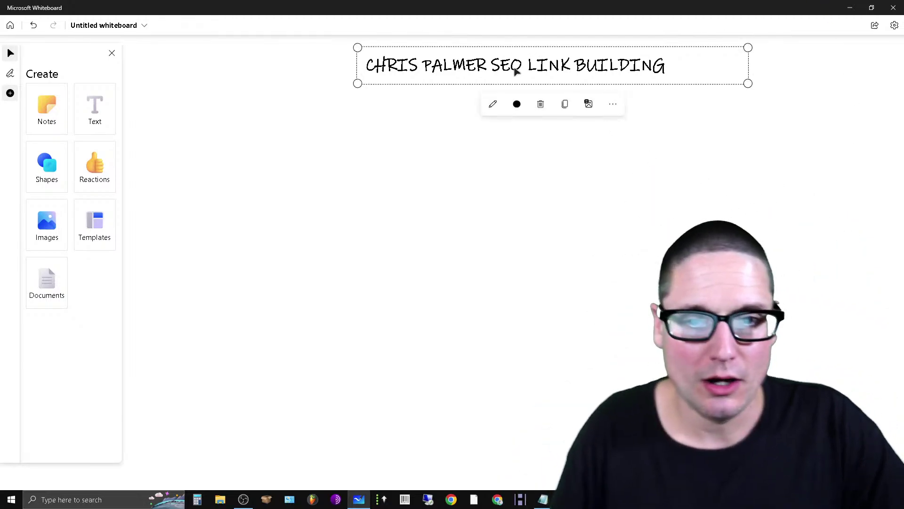
{"action": "mouse_move", "coordinate": [608, 72]}
{"action": "left_mouse_down"}
{"action": "mouse_move", "coordinate": [550, 79]}
{"action": "mouse_move", "coordinate": [601, 66]}
{"action": "left_mouse_up"}
{"action": "left_click", "coordinate": [498, 283]}
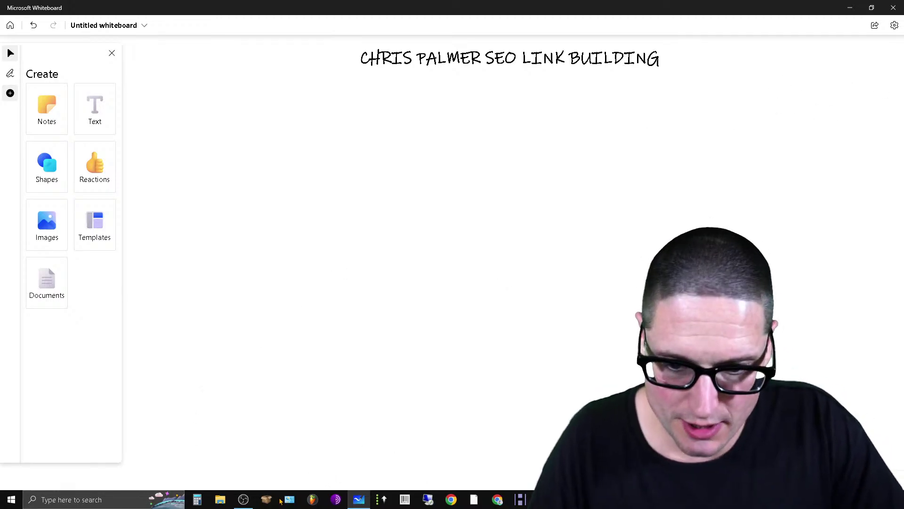
- Switch to Chrome, load services.chrispalmermarketing.com in the blank tab and open the Buy SEO Services page
{"action": "key", "text": "alt+Tab"}
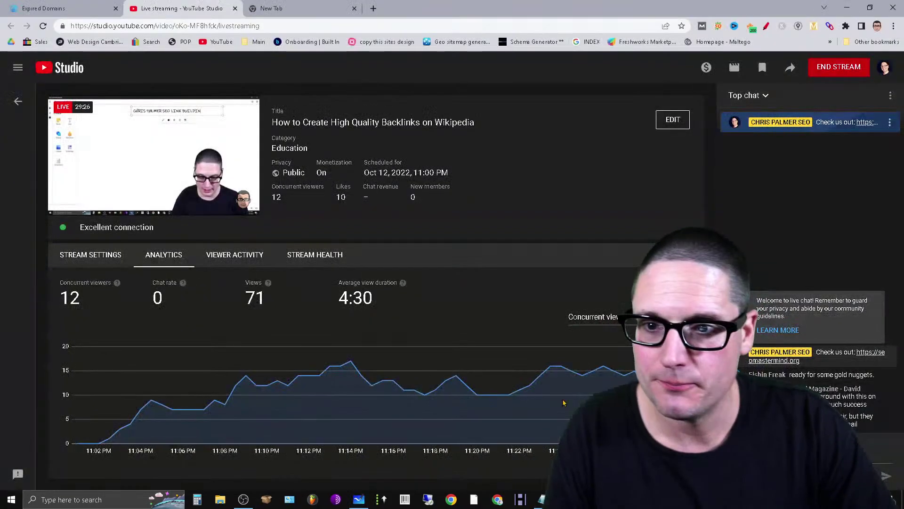
{"action": "left_click", "coordinate": [299, 7]}
{"action": "type", "text": "SERVICES"}
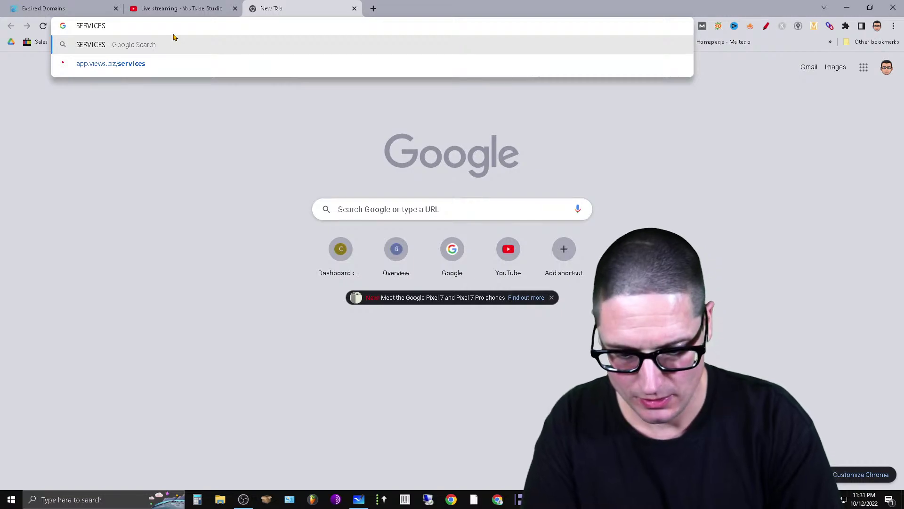
{"action": "type", "text": ".CHRISPALMERMAR"}
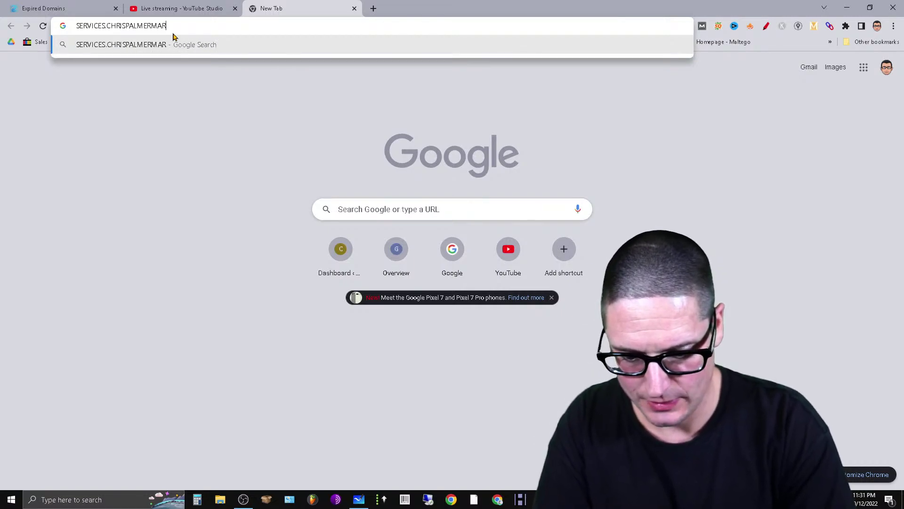
{"action": "type", "text": "KETING.COM"}
{"action": "key", "text": "Return"}
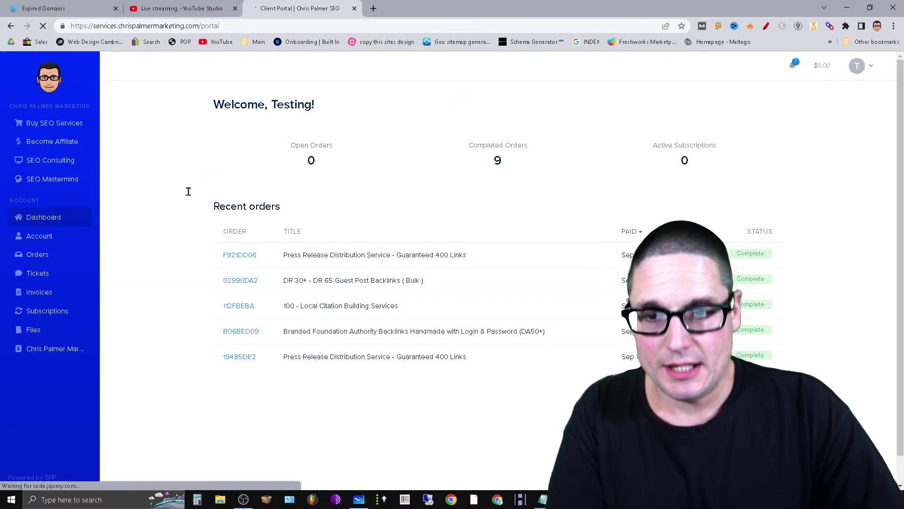
{"action": "left_click", "coordinate": [60, 130]}
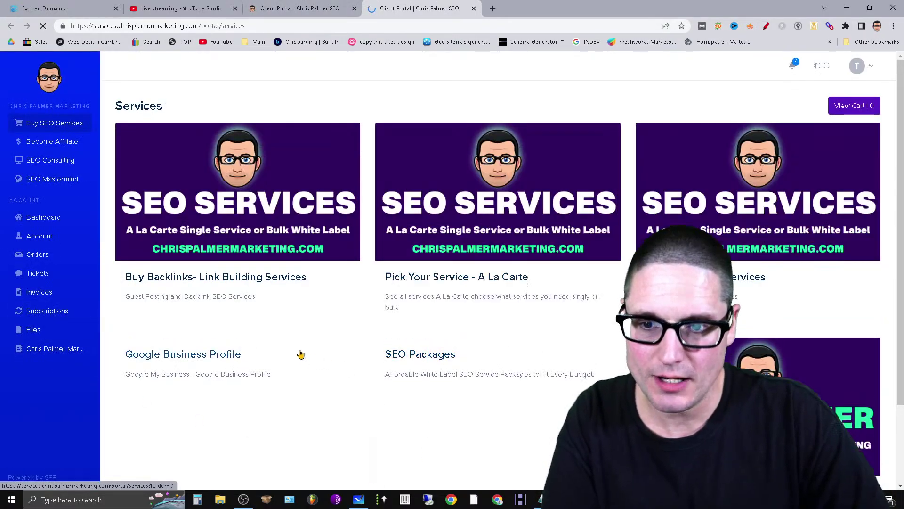
- Open the SEO Packages category and copy the bullet list of the Level 6 Chris Palmer SEO Ultimate package
{"action": "scroll", "coordinate": [545, 303], "scroll_direction": "down", "scroll_amount": 2}
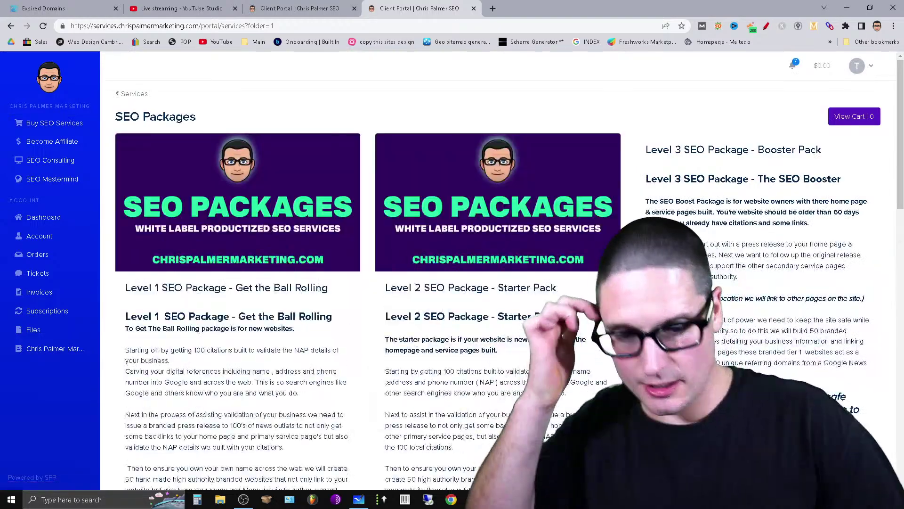
{"action": "scroll", "coordinate": [471, 283], "scroll_direction": "down", "scroll_amount": 10}
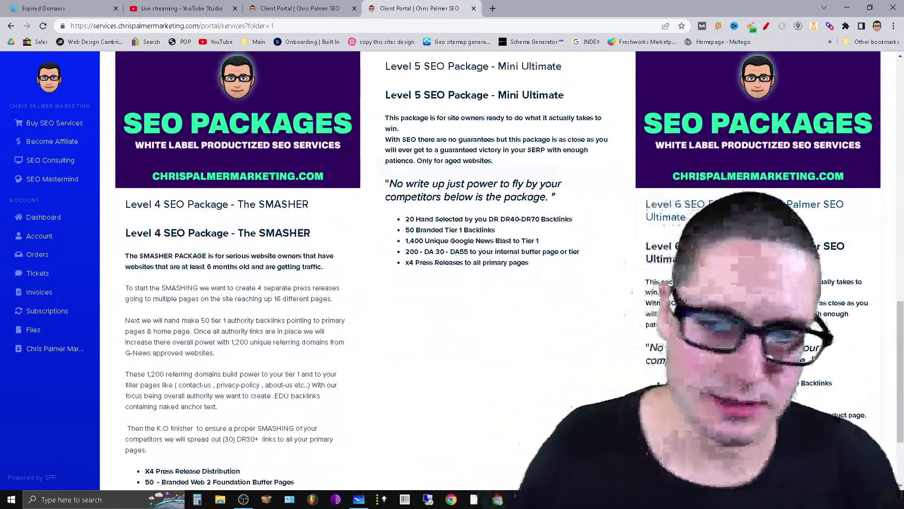
{"action": "scroll", "coordinate": [550, 385], "scroll_direction": "down", "scroll_amount": 3}
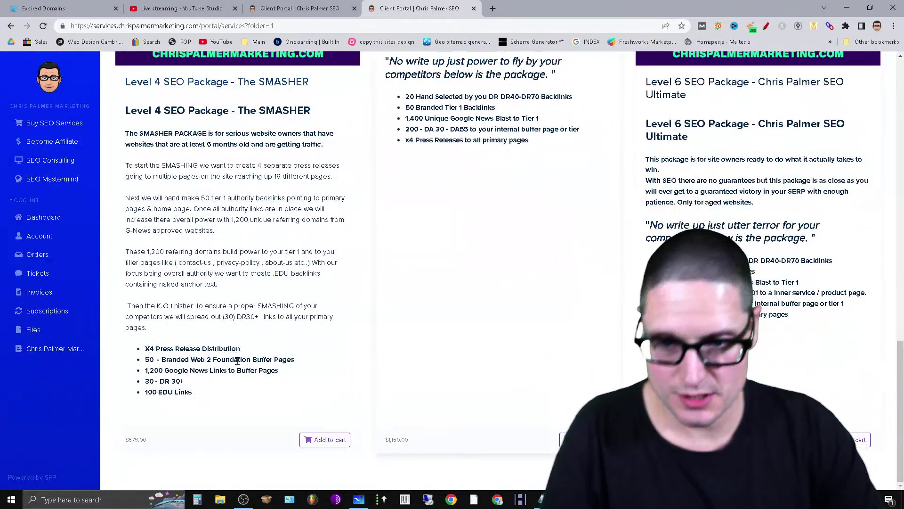
{"action": "scroll", "coordinate": [490, 360], "scroll_direction": "up", "scroll_amount": 3}
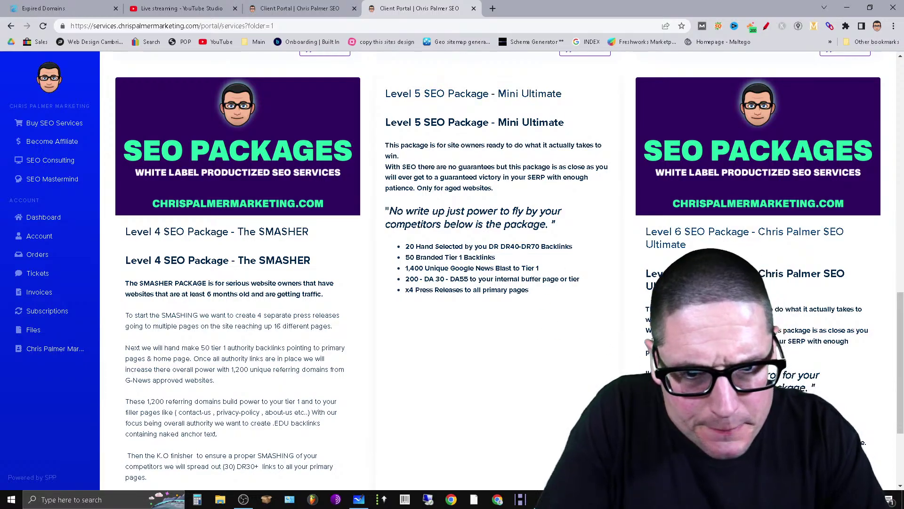
{"action": "scroll", "coordinate": [884, 401], "scroll_direction": "down", "scroll_amount": 3}
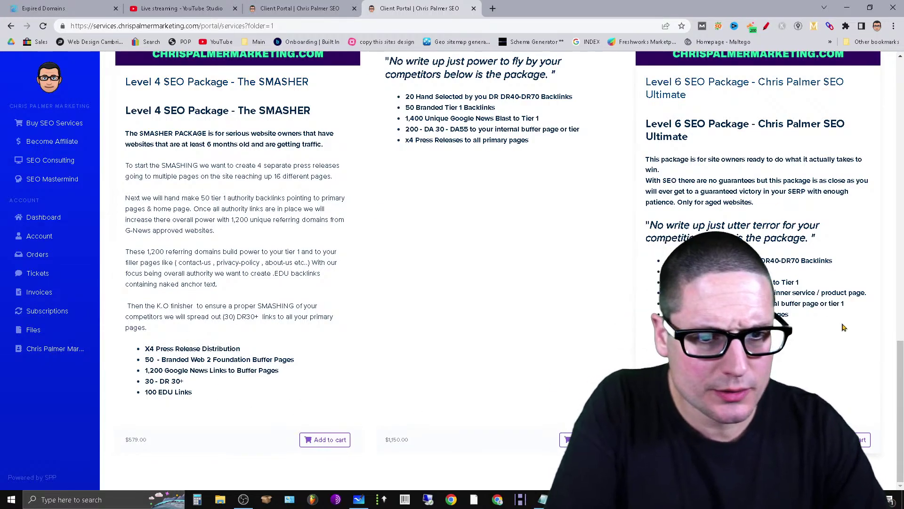
{"action": "left_click_drag", "start_coordinate": [837, 323], "coordinate": [669, 260]}
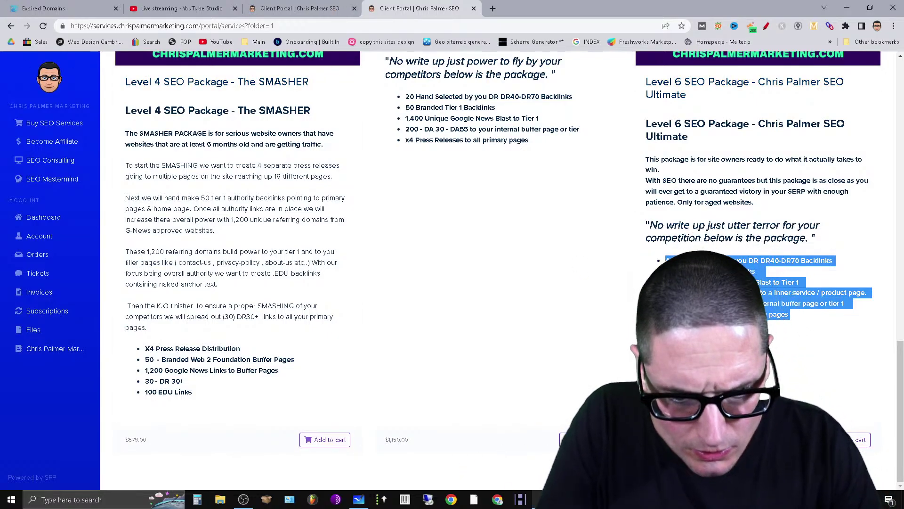
- Switch to Microsoft Whiteboard and paste the copied Level 6 package list into a new text box below the heading
{"action": "mouse_move", "coordinate": [359, 499]}
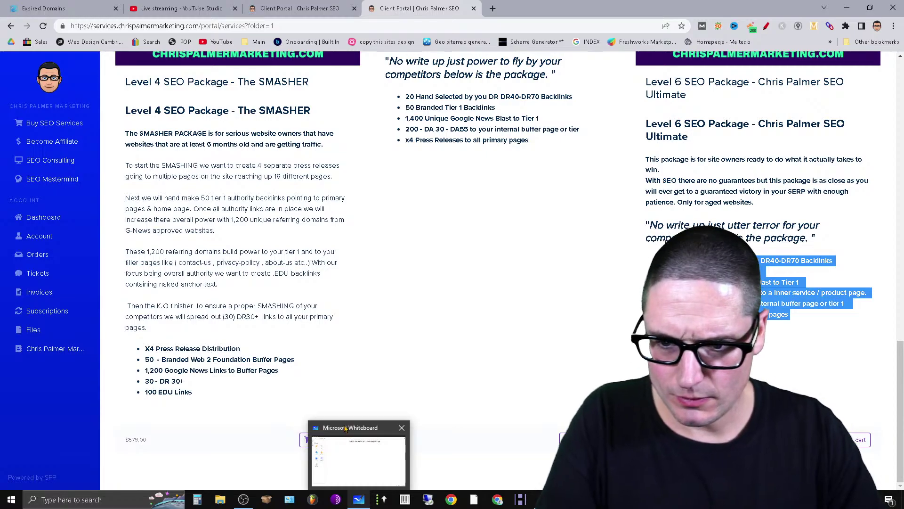
{"action": "left_click", "coordinate": [345, 428]}
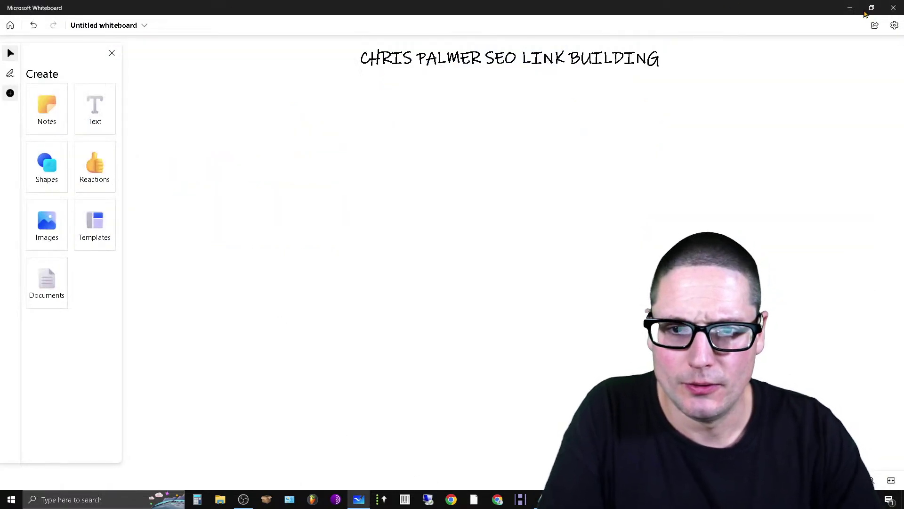
{"action": "left_click", "coordinate": [579, 68]}
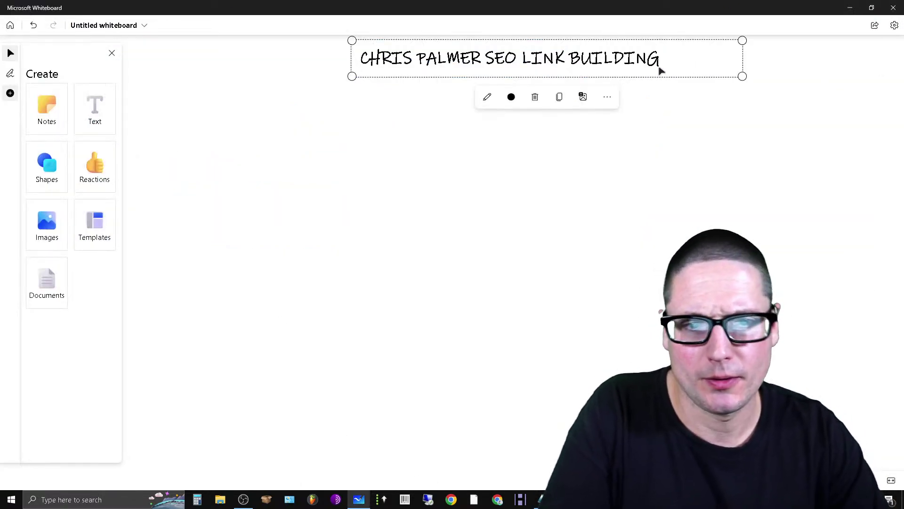
{"action": "right_click", "coordinate": [400, 165]}
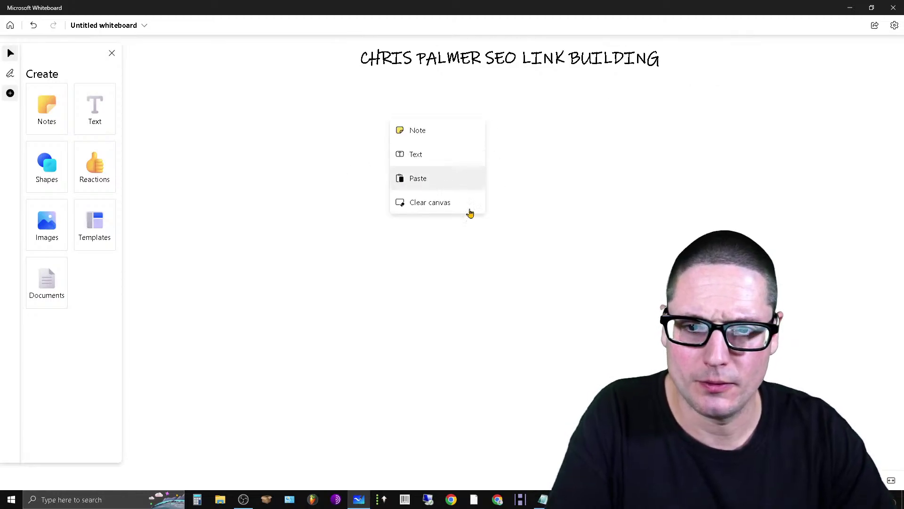
{"action": "left_click", "coordinate": [442, 155]}
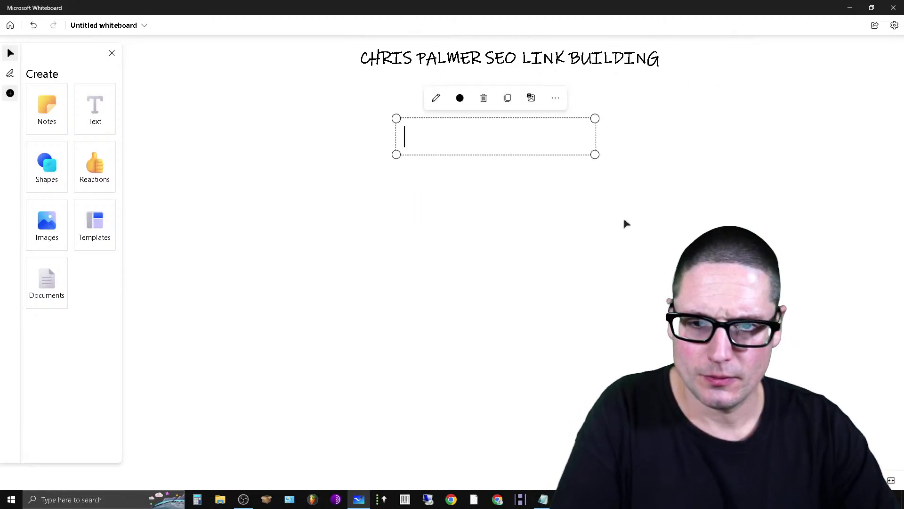
{"action": "type", "text": "40 Hand Selected by you DR DR40-DR70 Backlinks 50 Branded Tier 1 Backlinks 1,200 Unique Google News Blast to Tier 1 1 - High Authority 302 or 301 to a inner service / product page. 300 - DA 30 - DA55 to your internal buffer page or tier 1 x4 Press Releases to all primary pages"}
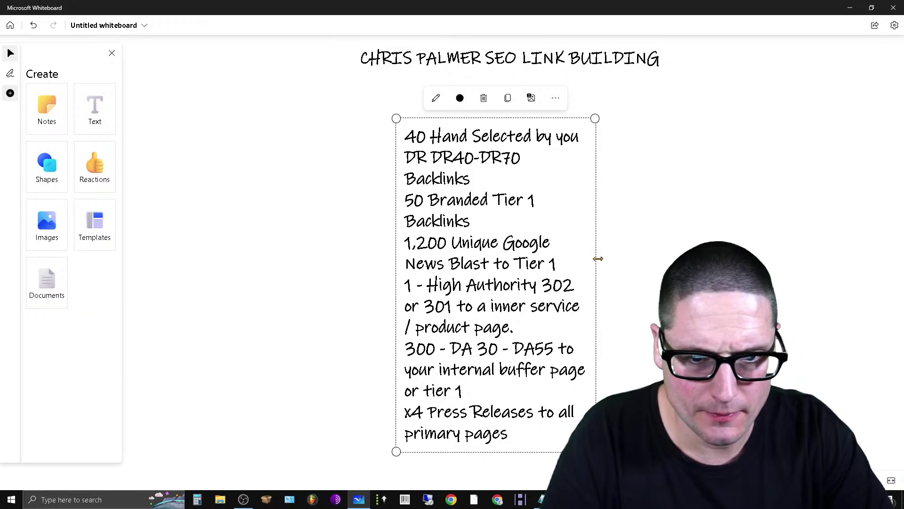
- Widen the list's text box until each item fits on one line and position it just under the heading
{"action": "left_click_drag", "start_coordinate": [598, 259], "coordinate": [851, 258]}
{"action": "left_click_drag", "start_coordinate": [684, 225], "coordinate": [580, 188]}
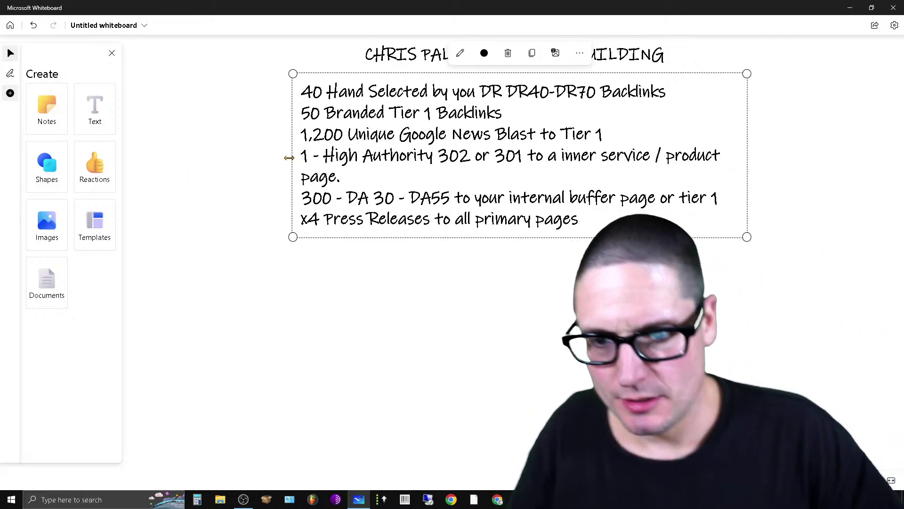
{"action": "left_click_drag", "start_coordinate": [289, 157], "coordinate": [146, 137]}
{"action": "left_click", "coordinate": [236, 234]}
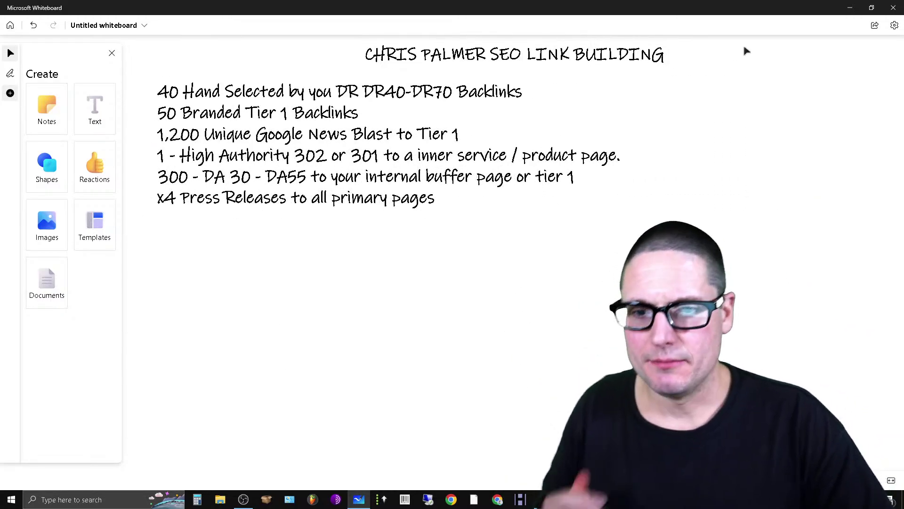
- Add the line "100 - EDU LINKS" at the end of the list, after the press releases item
{"action": "left_click", "coordinate": [575, 65]}
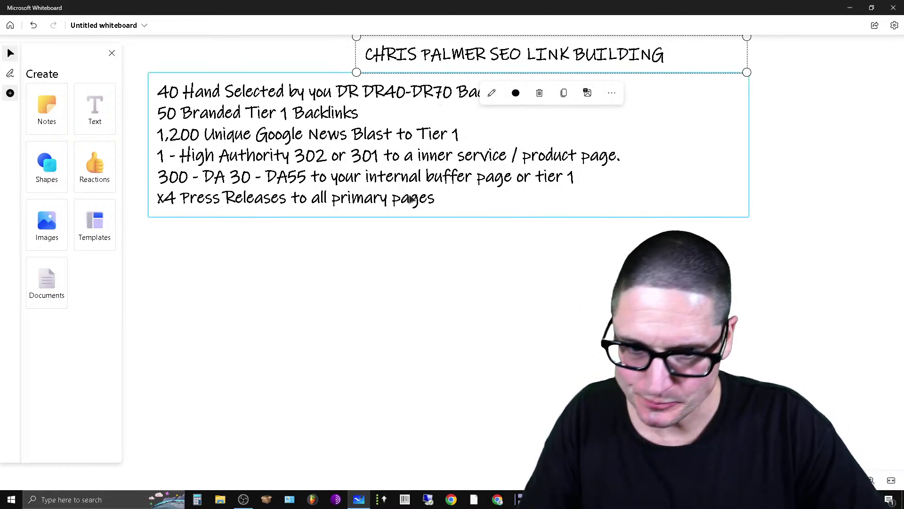
{"action": "left_click", "coordinate": [440, 201]}
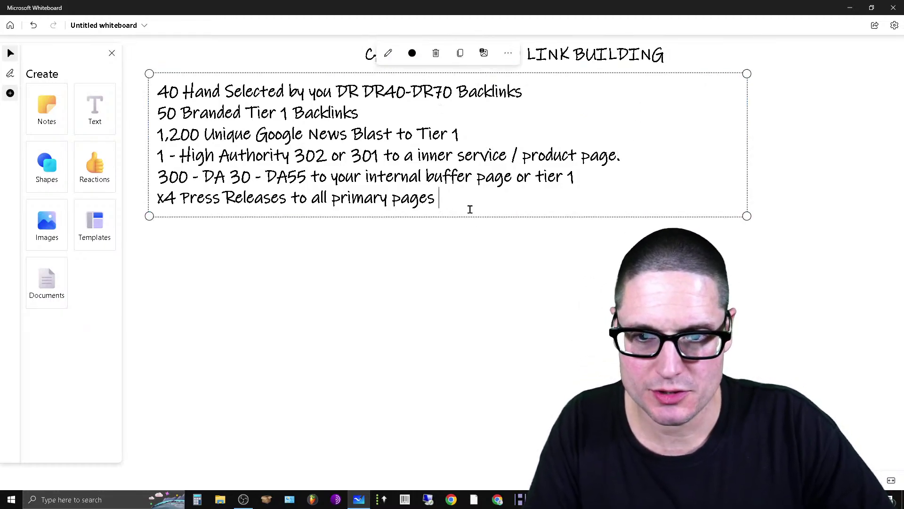
{"action": "key", "text": "Return"}
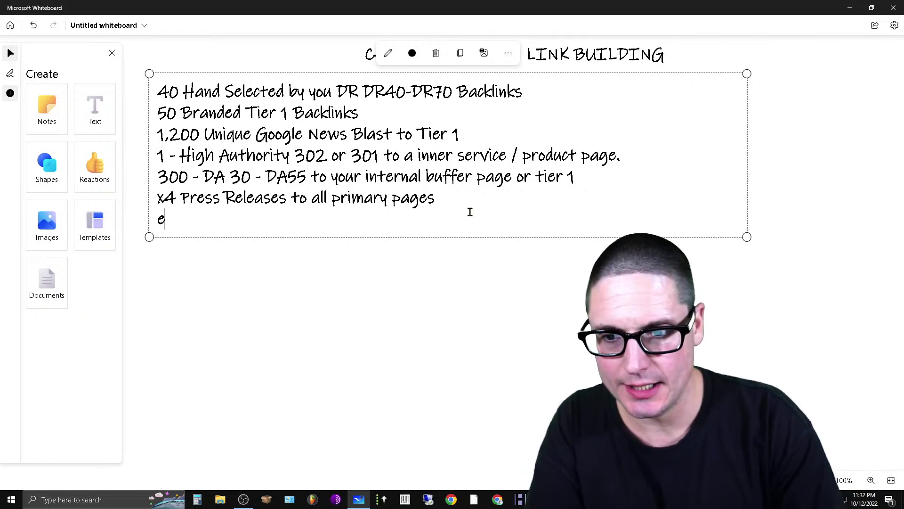
{"action": "type", "text": "e"}
{"action": "key", "text": "BackSpace"}
{"action": "type", "text": "EDU"}
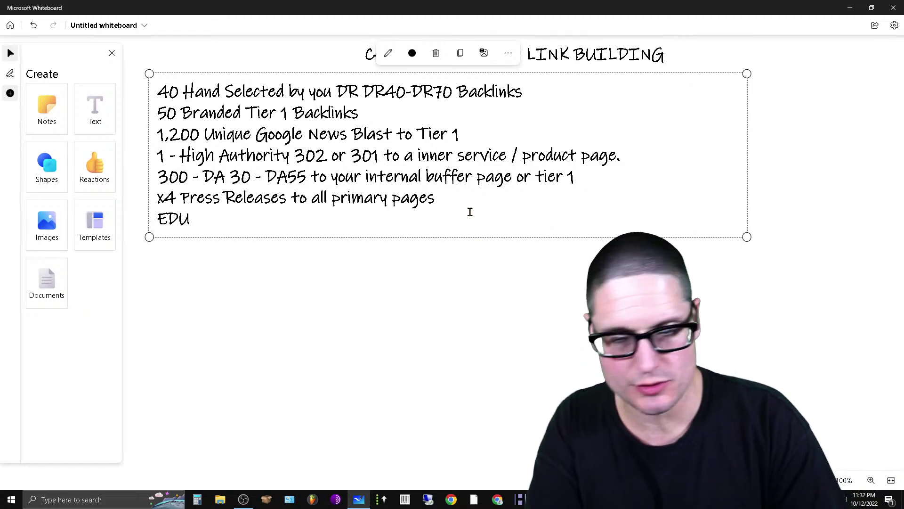
{"action": "type", "text": " - "}
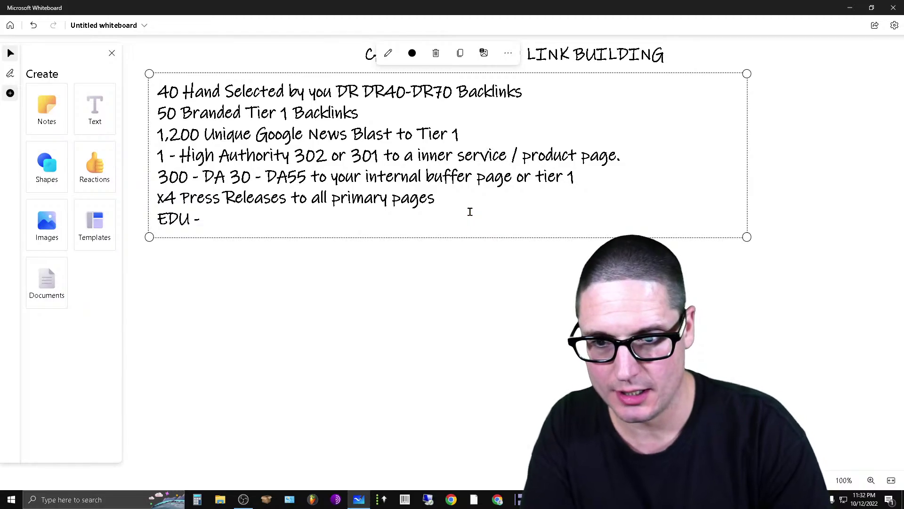
{"action": "key", "text": "BackSpace"}
{"action": "key", "text": "BackSpace"}
{"action": "type", "text": "LINKS"}
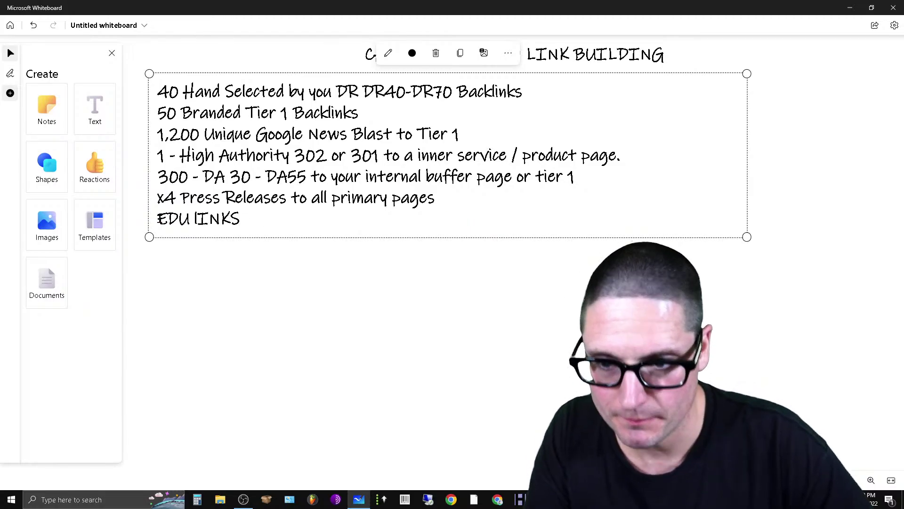
{"action": "type", "text": "100 -"}
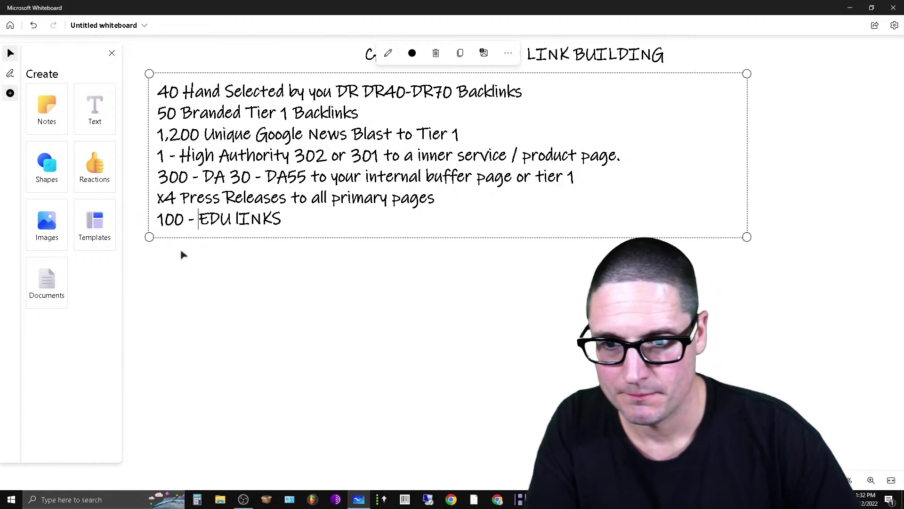
{"action": "key", "text": "Return"}
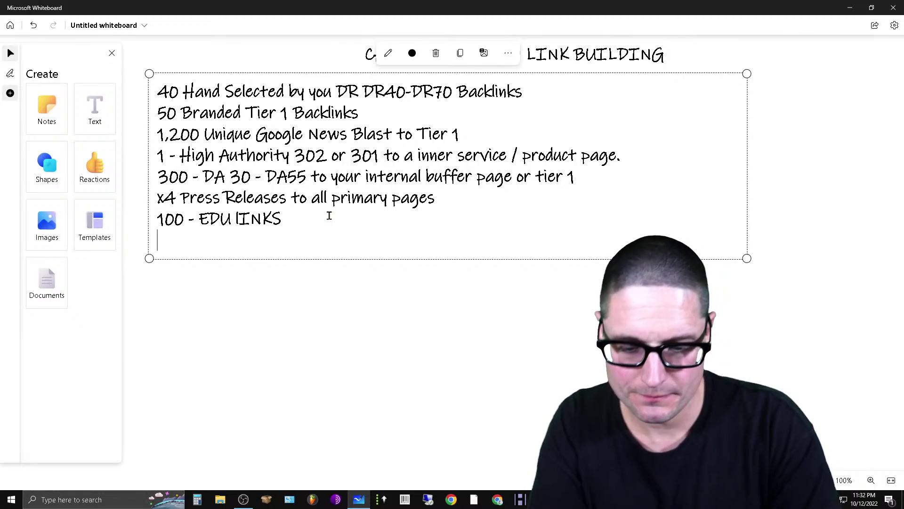
{"action": "type", "text": "dr 30 + l"}
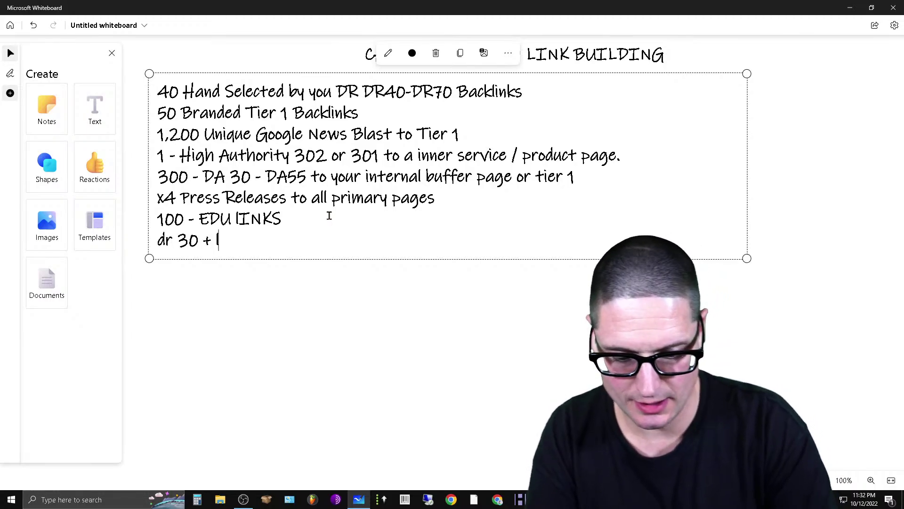
{"action": "type", "text": "INKS"}
{"action": "left_click_drag", "start_coordinate": [271, 238], "coordinate": [188, 241]}
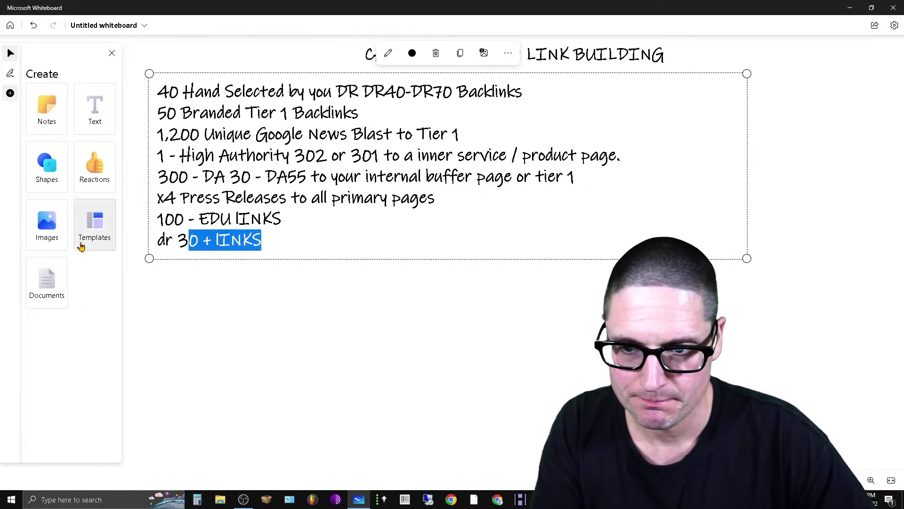
{"action": "key", "text": "shift+Home"}
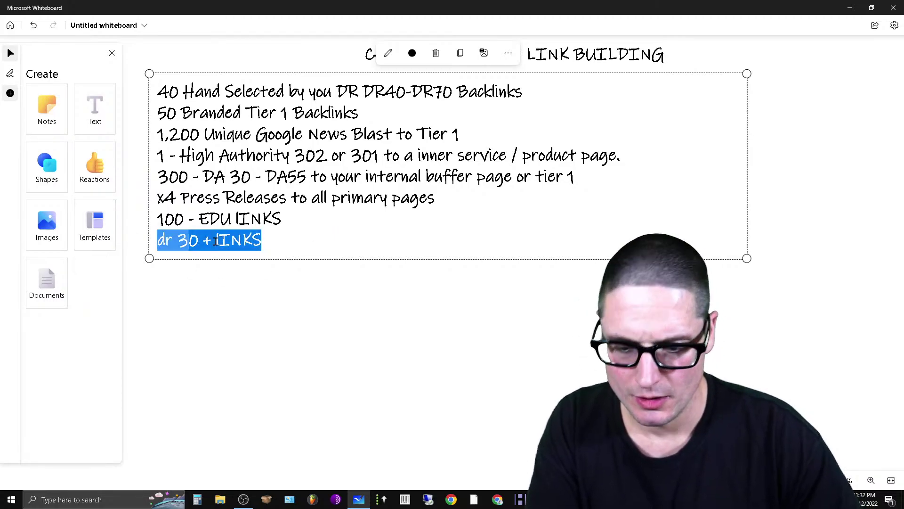
{"action": "type", "text": "50"}
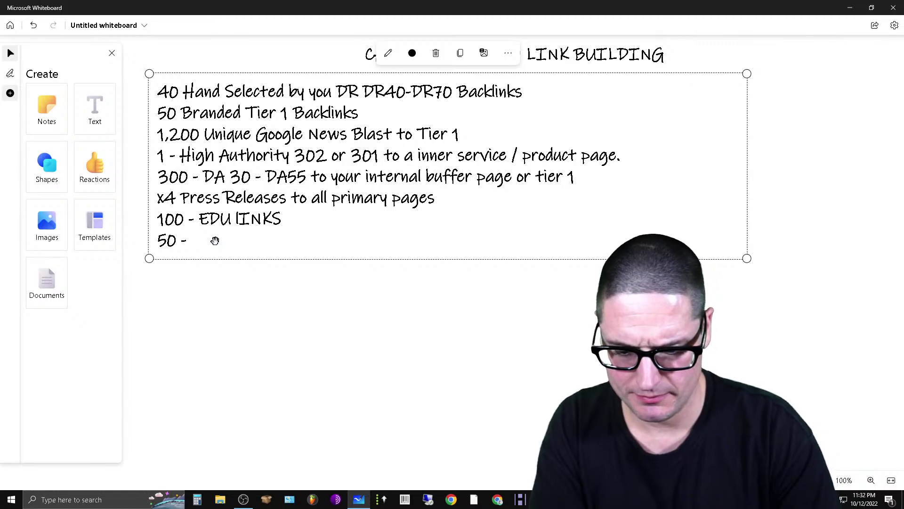
{"action": "type", "text": " - dr 30"}
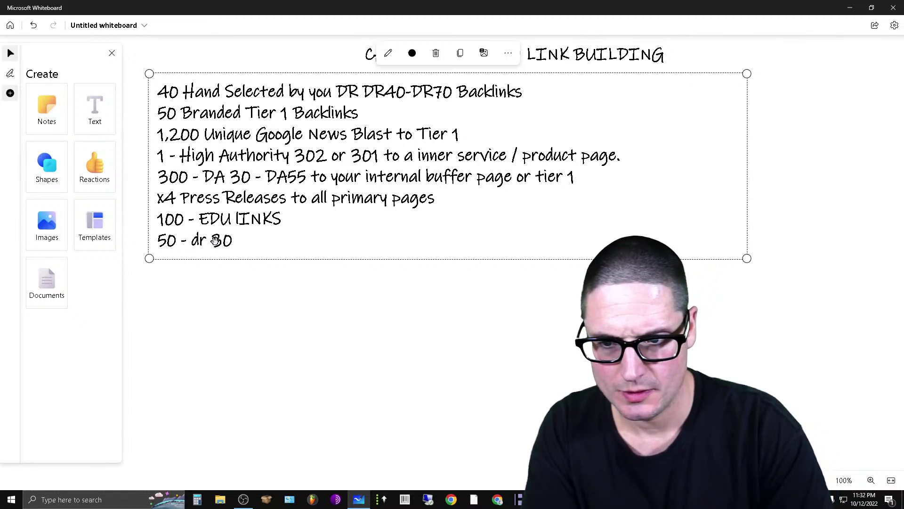
{"action": "key", "text": "ctrl+z"}
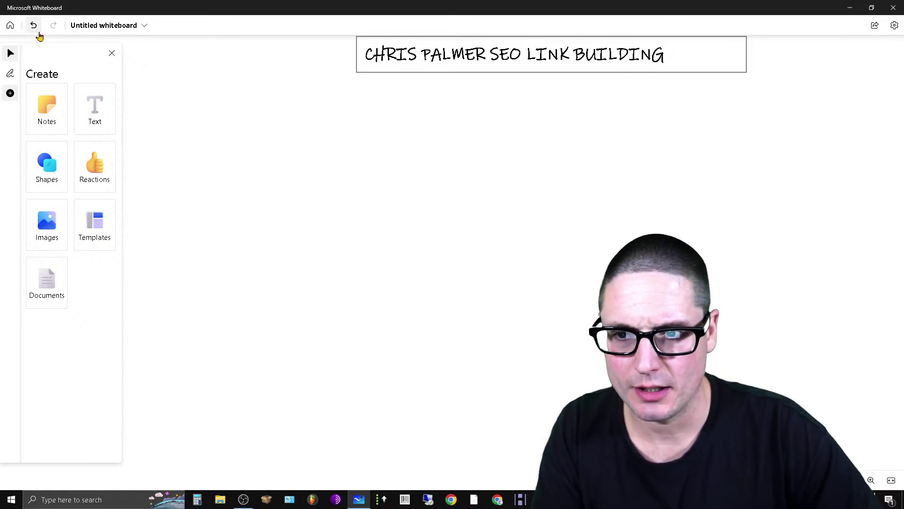
{"action": "left_click", "coordinate": [38, 33]}
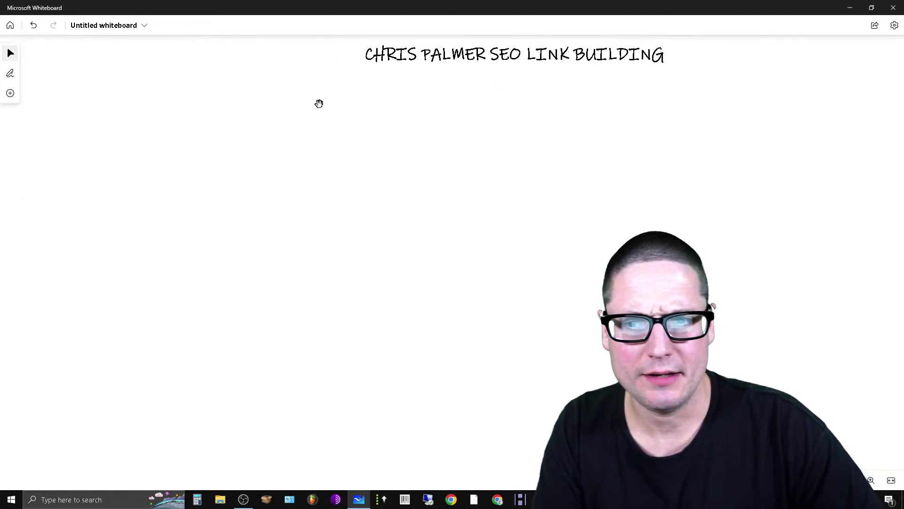
- Paste the copied Level 6 package list into a new text box below the heading and widen it until each item fits on one line
{"action": "right_click", "coordinate": [281, 136]}
{"action": "left_click", "coordinate": [318, 177]}
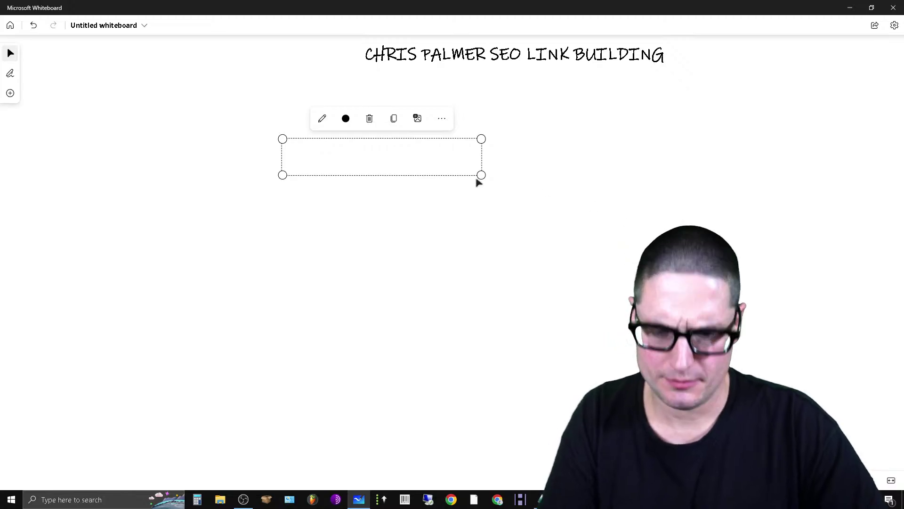
{"action": "type", "text": "40 Hand Selected by you DR DR40-DR70 Backlinks 50 Branded Tier 1 Backlinks 1,200 Unique Google News Blast to Tier 1 1 - High Authority 302 or 301 to a inner service / product page. 300 - DA 30 - DA55 to your internal buffer page or tier 1 x4 Press Releases to all primary pages"}
{"action": "left_click_drag", "start_coordinate": [480, 224], "coordinate": [832, 256]}
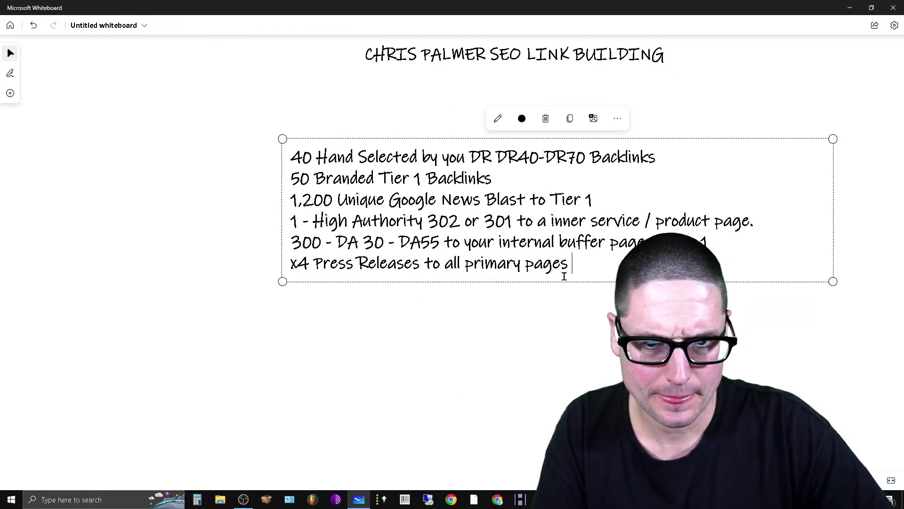
- Add the line "100 - edu lINKS" after the press releases item, followed by a new empty line
{"action": "key", "text": "Return"}
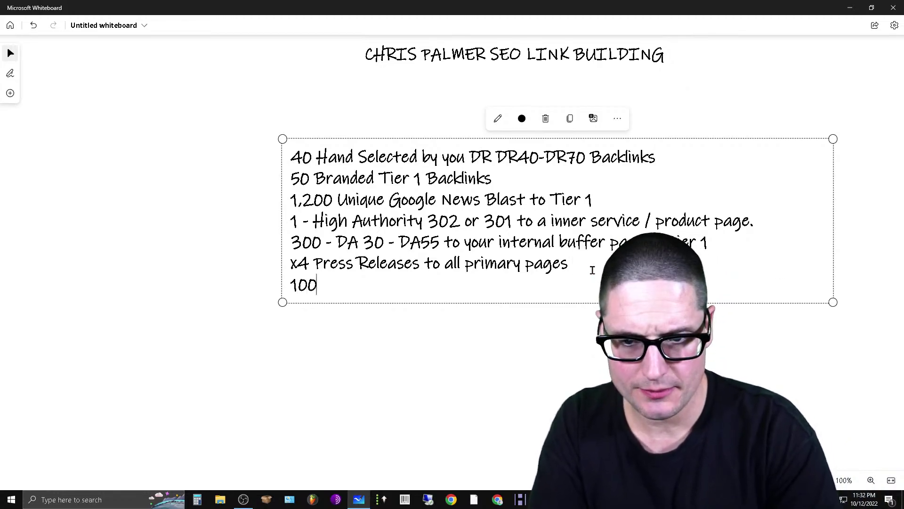
{"action": "type", "text": "100 - edu"}
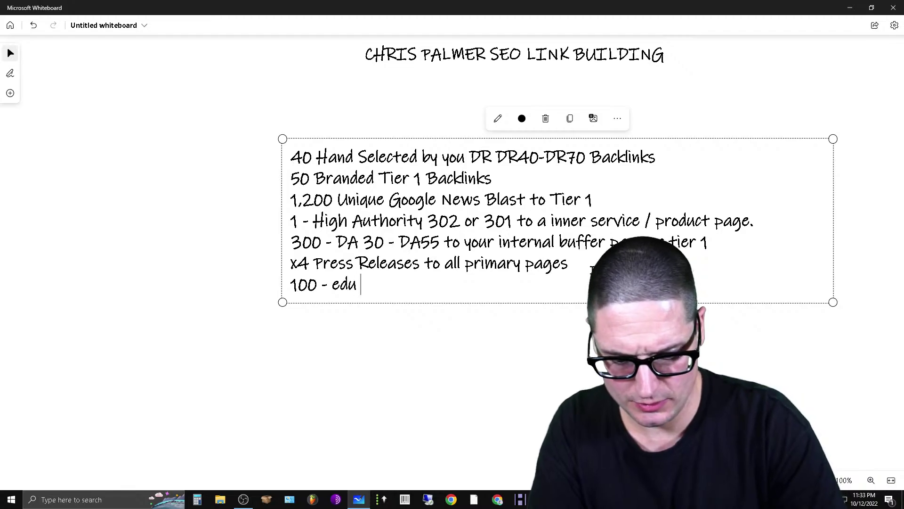
{"action": "type", "text": " lINKS"}
{"action": "key", "text": "Return"}
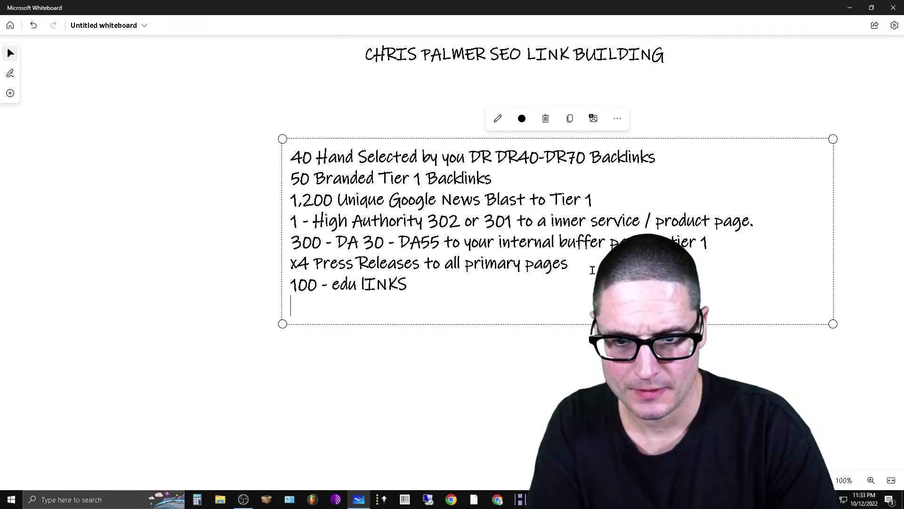
- Enter "50 - dr30+ Links" as the last line of the list
{"action": "type", "text": "50"}
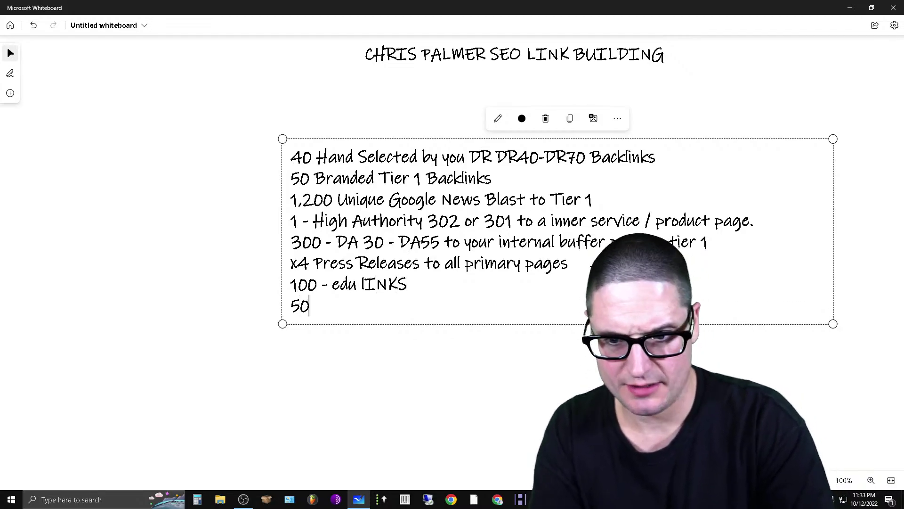
{"action": "type", "text": " - dr30"}
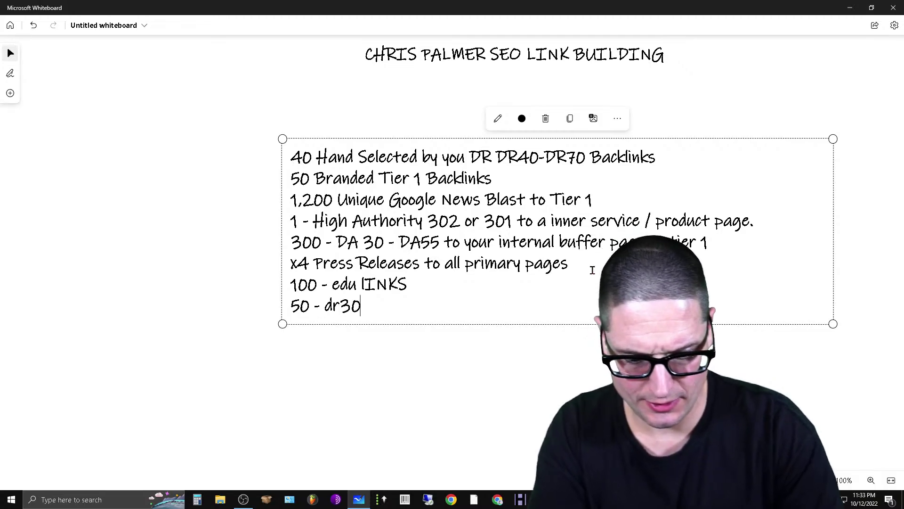
{"action": "type", "text": "+ lINKS"}
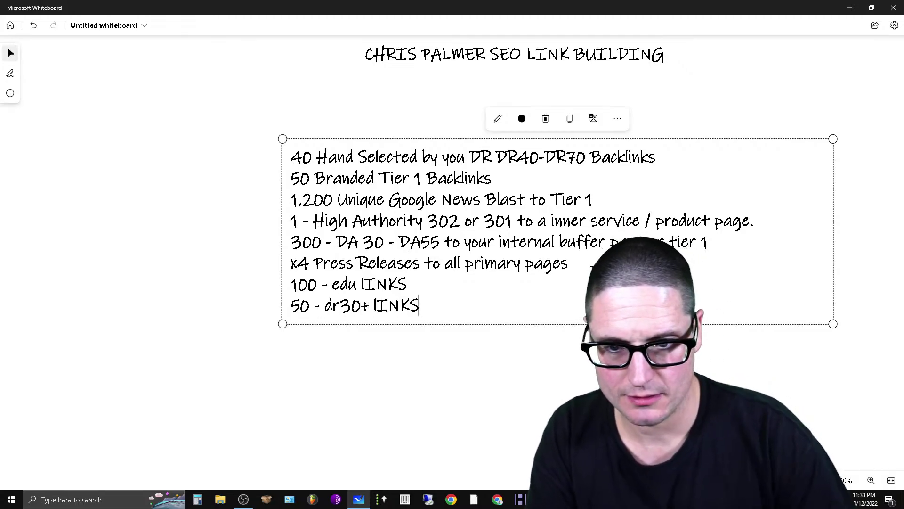
{"action": "key", "text": "BackSpace"}
{"action": "key", "text": "BackSpace"}
{"action": "key", "text": "BackSpace"}
{"action": "key", "text": "BackSpace"}
{"action": "key", "text": "BackSpace"}
{"action": "type", "text": "L"}
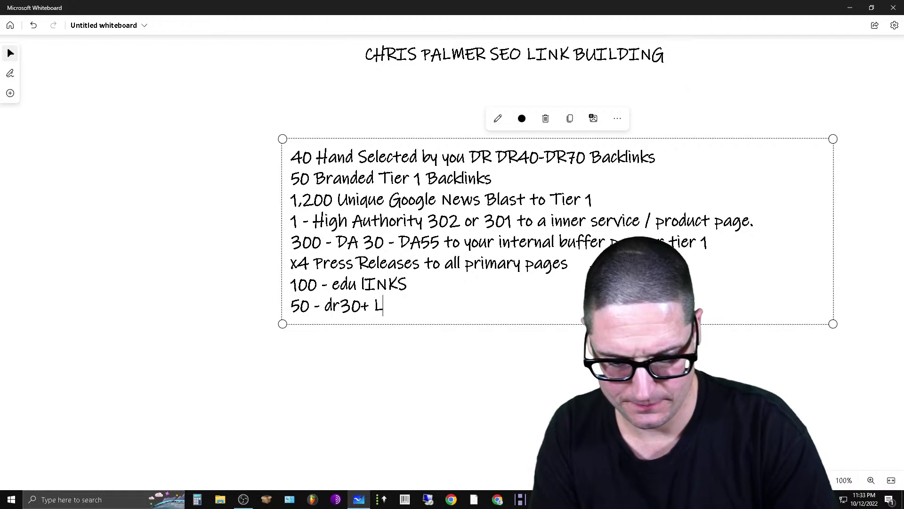
{"action": "type", "text": "inks"}
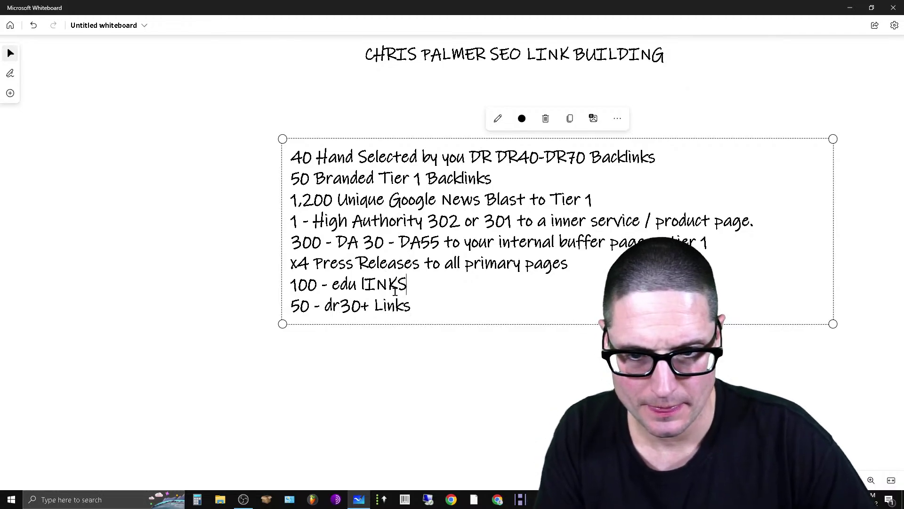
- Correct the capitalization of the last word in the "100 - edu" line to "Links"
{"action": "left_click_drag", "start_coordinate": [407, 285], "coordinate": [362, 289]}
{"action": "type", "text": "Links"}
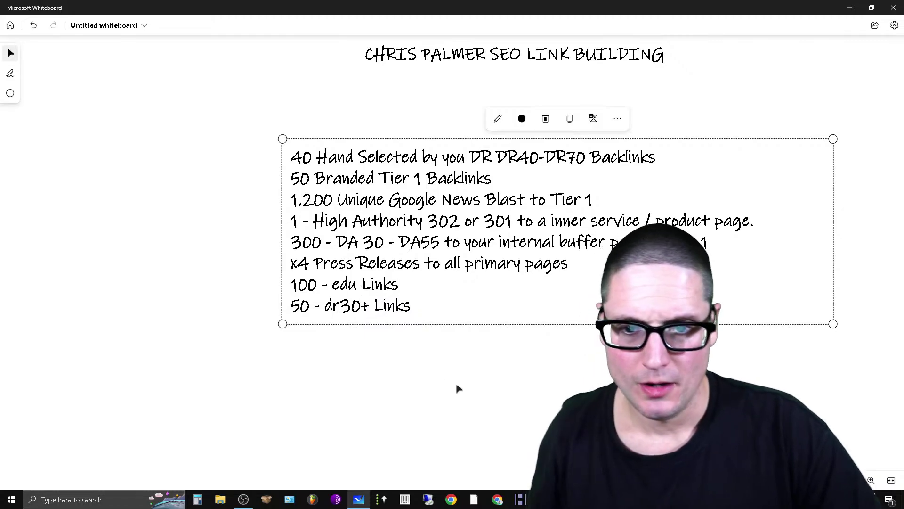
{"action": "left_click", "coordinate": [457, 388]}
- Move the package list up and to the left, and shift the heading slightly left above it
{"action": "left_click", "coordinate": [329, 148]}
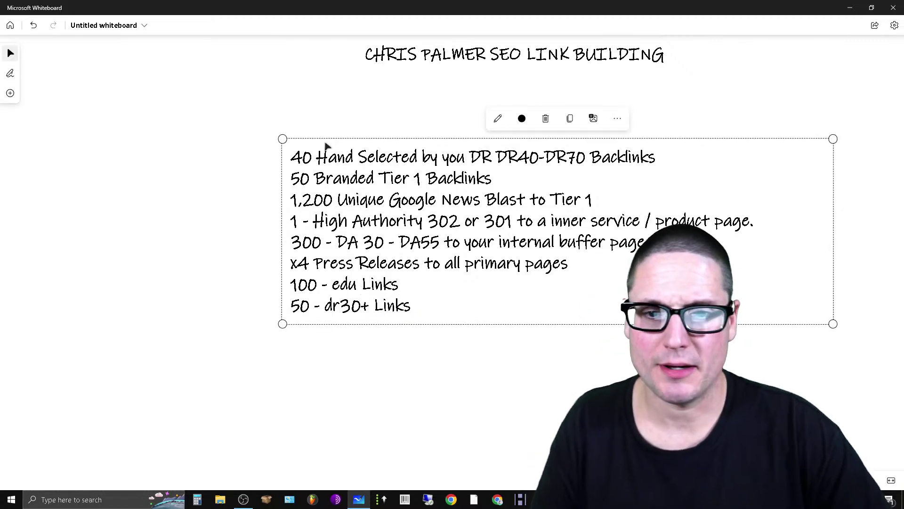
{"action": "left_click_drag", "start_coordinate": [465, 240], "coordinate": [263, 191]}
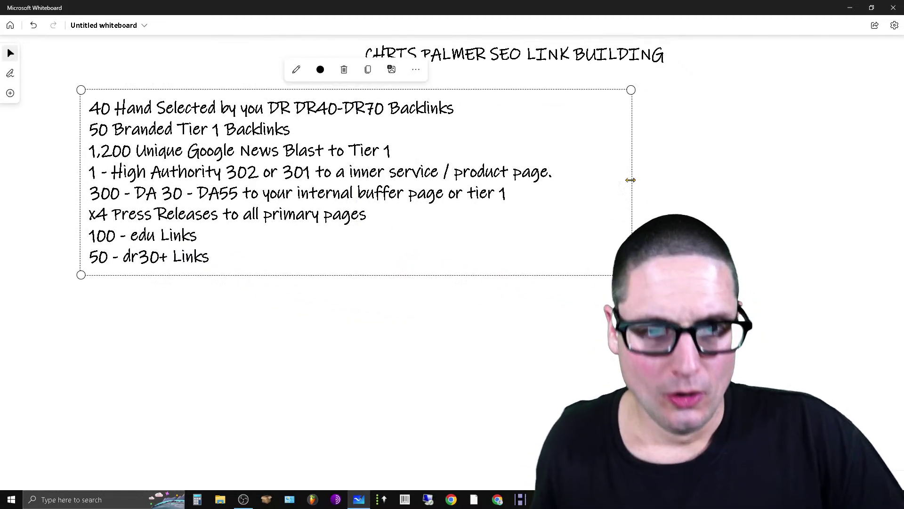
{"action": "left_click", "coordinate": [485, 111]}
{"action": "left_click", "coordinate": [522, 63]}
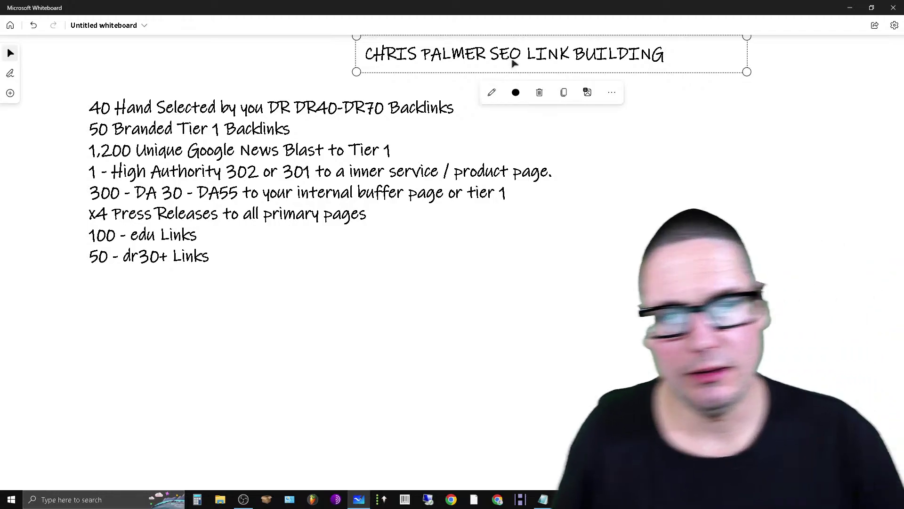
{"action": "left_click_drag", "start_coordinate": [522, 63], "coordinate": [474, 63]}
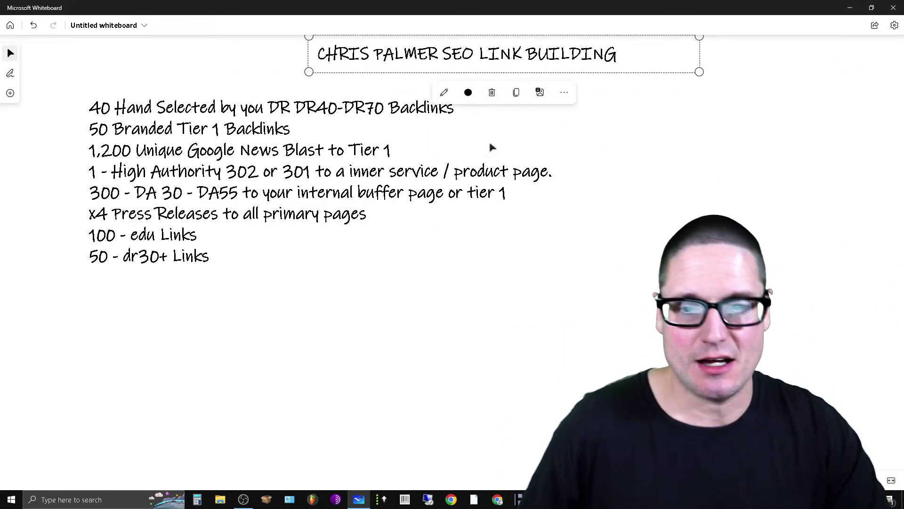
- Zoom the board out to about 81%, move the heading to the top of the view, and place the list directly beneath it
{"action": "scroll", "coordinate": [587, 334], "scroll_direction": "down", "scroll_amount": 2}
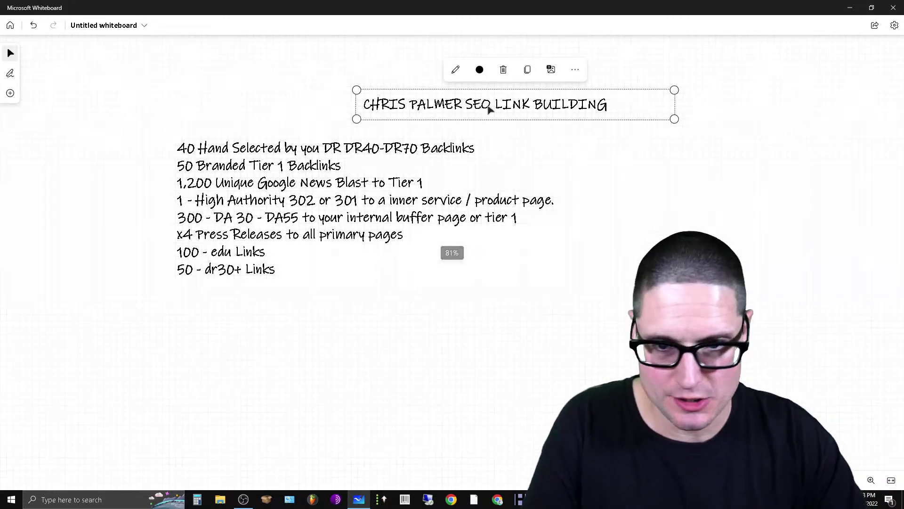
{"action": "left_click_drag", "start_coordinate": [490, 106], "coordinate": [447, 61]}
{"action": "left_click", "coordinate": [347, 161]}
{"action": "left_click_drag", "start_coordinate": [348, 161], "coordinate": [436, 113]}
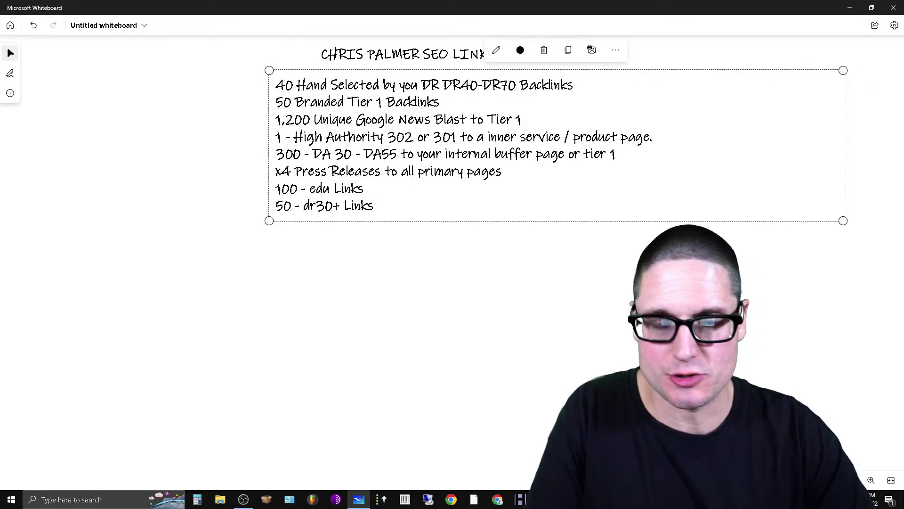
{"action": "left_click", "coordinate": [553, 286]}
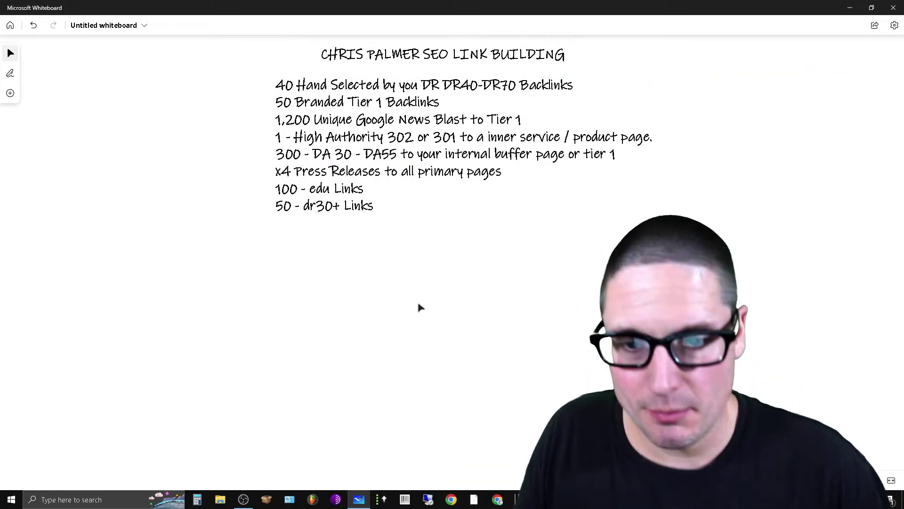
{"action": "left_click", "coordinate": [10, 73]}
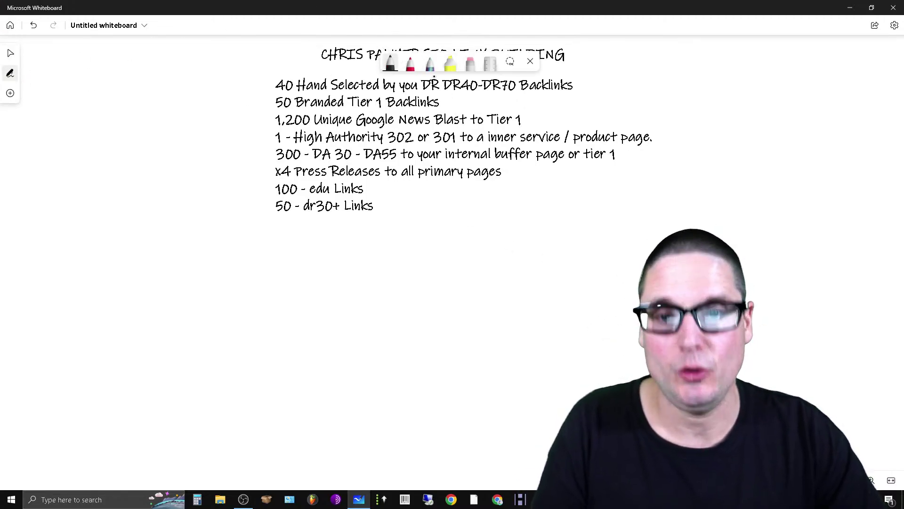
{"action": "left_click", "coordinate": [391, 66]}
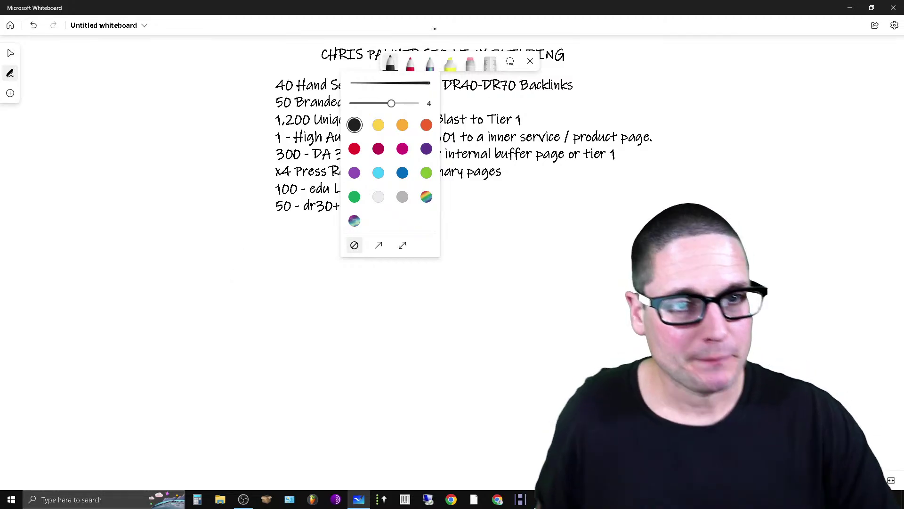
- Check the live stream's analytics and chat in YouTube Studio in the browser, and return to Microsoft Whiteboard
{"action": "key", "text": "alt+Tab"}
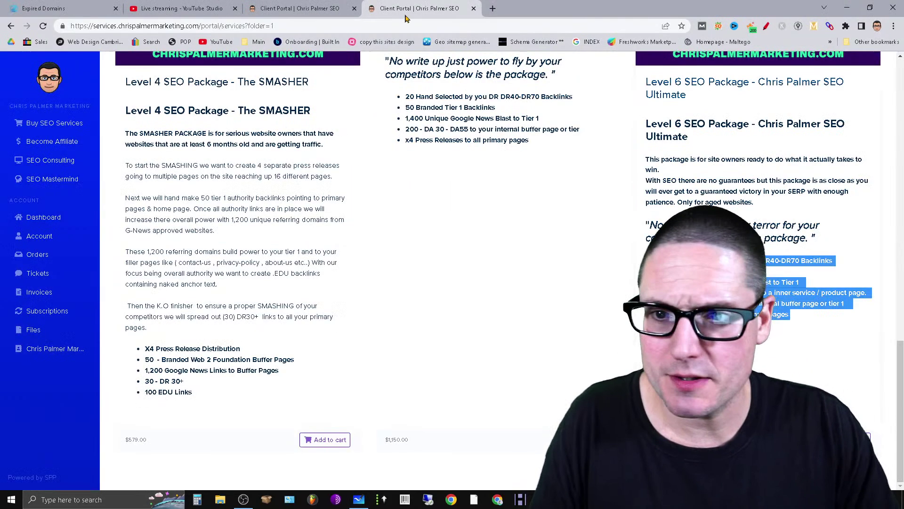
{"action": "left_click", "coordinate": [182, 7]}
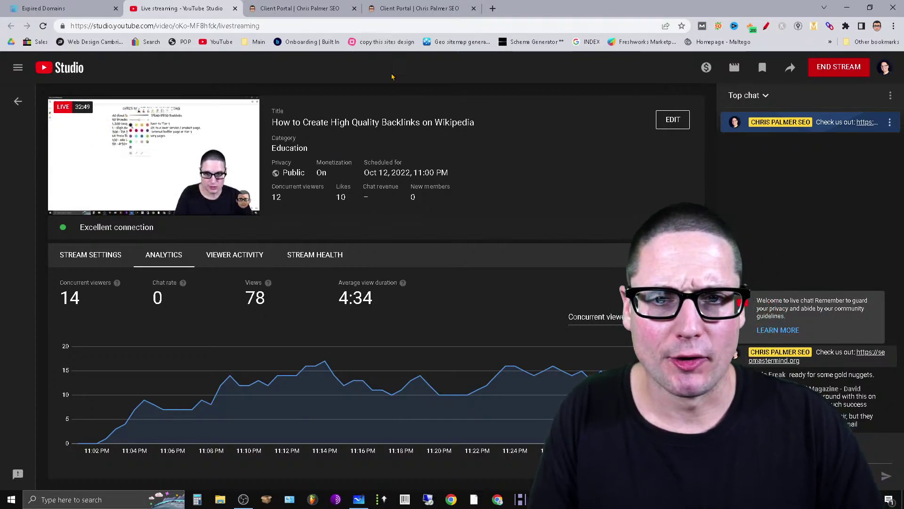
{"action": "left_click", "coordinate": [359, 499]}
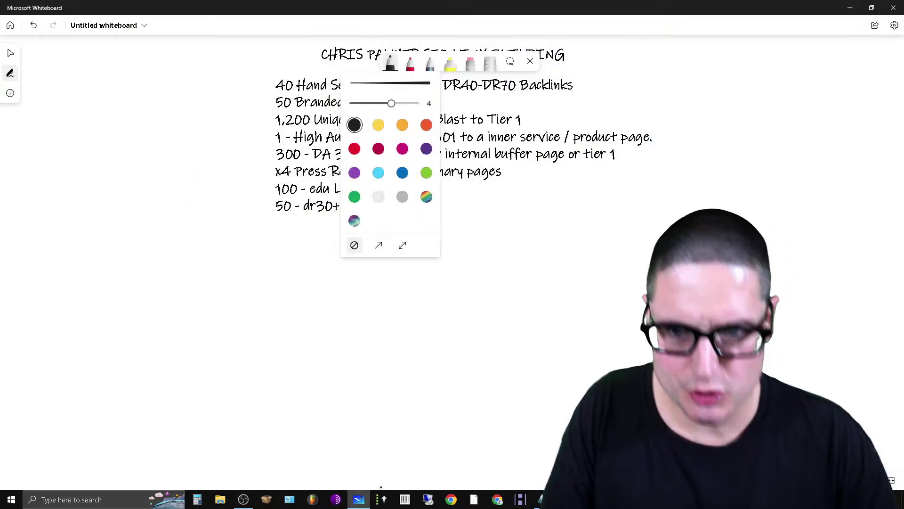
- Leave inking mode and append " - 30 min" to the "CHRIS PALMER SEO LINK BUILDING" heading
{"action": "left_click", "coordinate": [530, 61]}
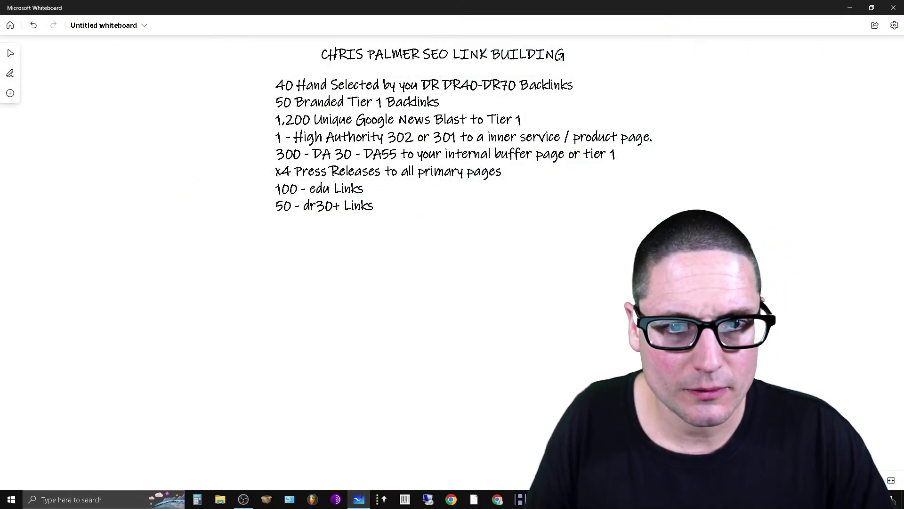
{"action": "left_click", "coordinate": [10, 53]}
{"action": "left_click", "coordinate": [402, 63]}
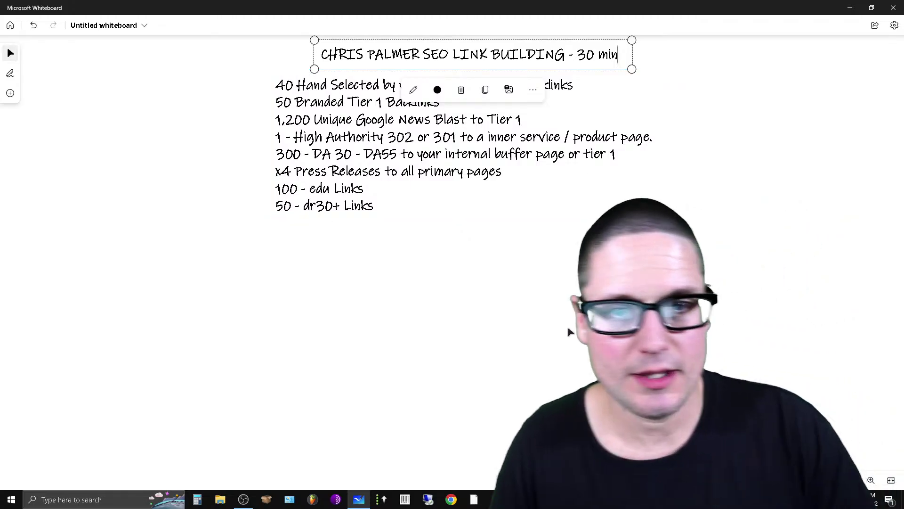
{"action": "left_click", "coordinate": [357, 209]}
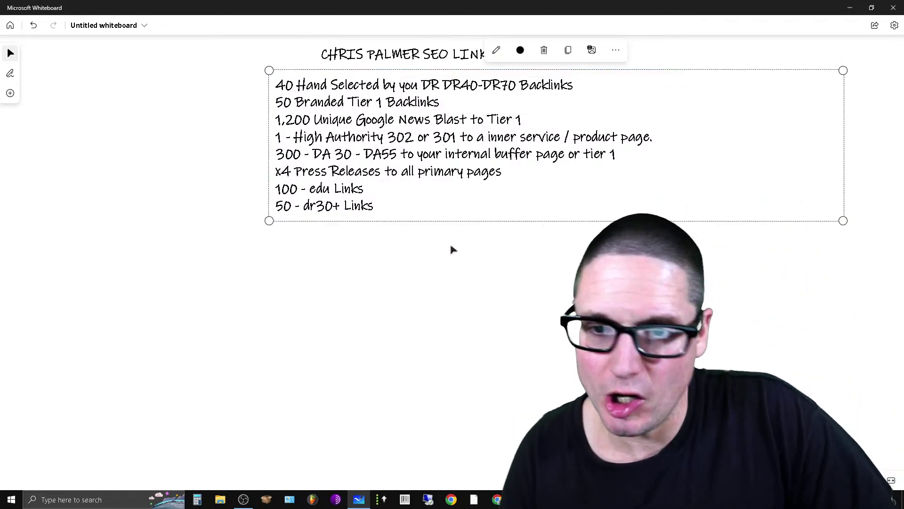
{"action": "left_click", "coordinate": [349, 344]}
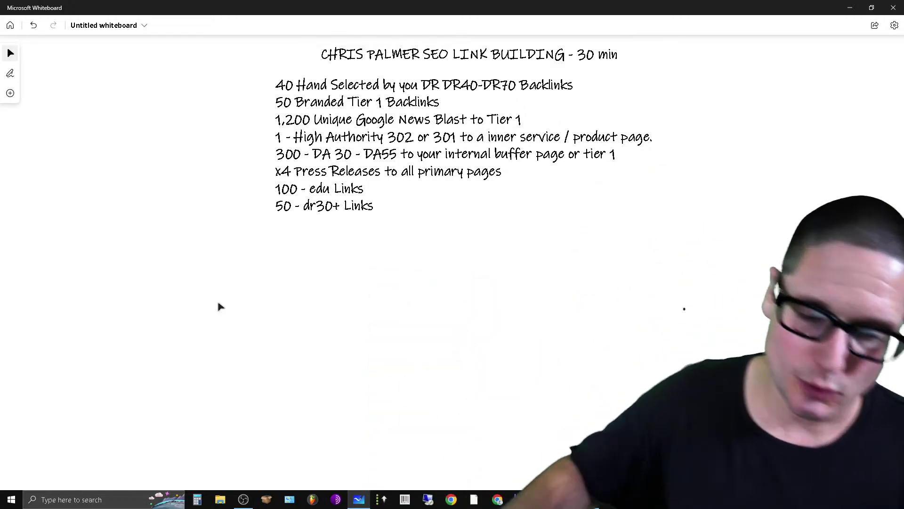
- Keep the black pen at thickness 4 for inking and turn on Enhance inked shapes for the whiteboard
{"action": "left_click", "coordinate": [345, 188]}
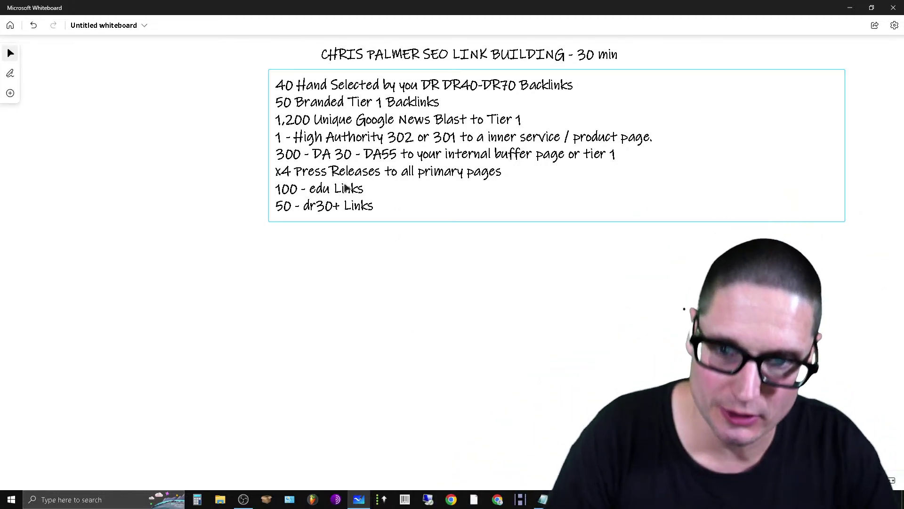
{"action": "left_click", "coordinate": [10, 73]}
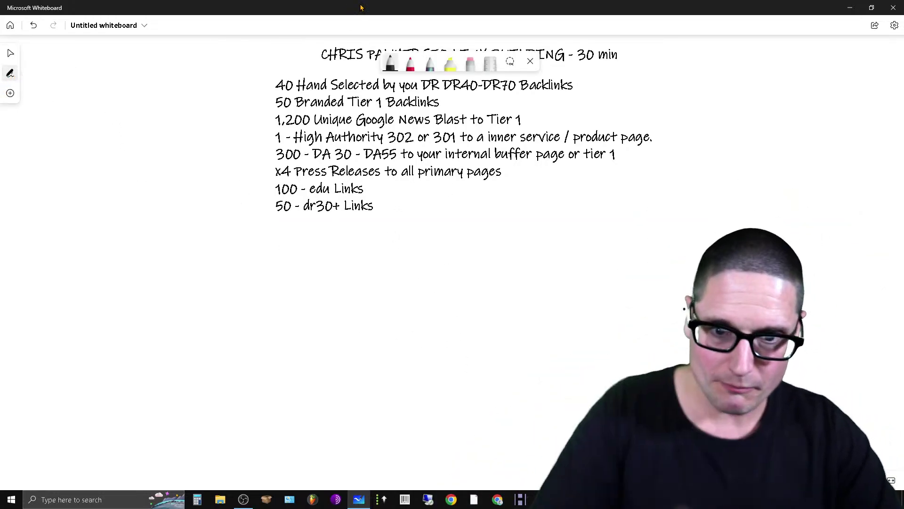
{"action": "left_click", "coordinate": [390, 62]}
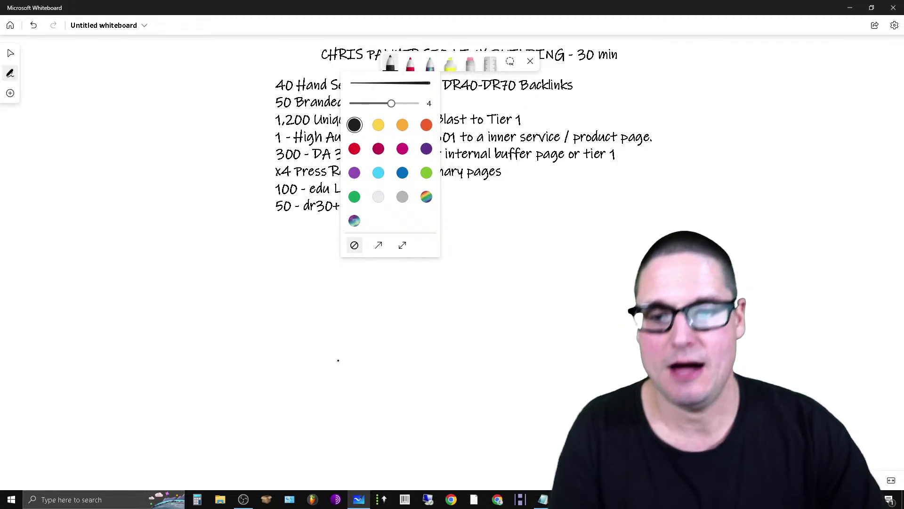
{"action": "left_click", "coordinate": [147, 325]}
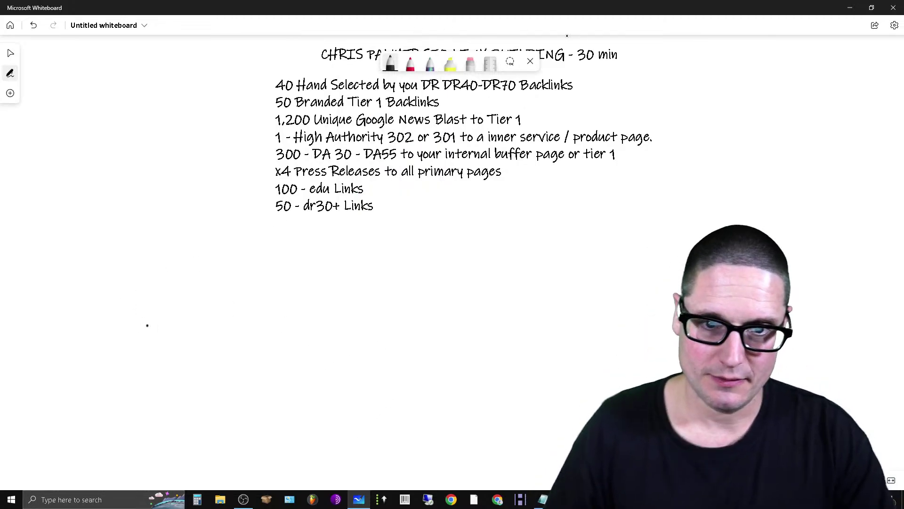
{"action": "left_click", "coordinate": [530, 61]}
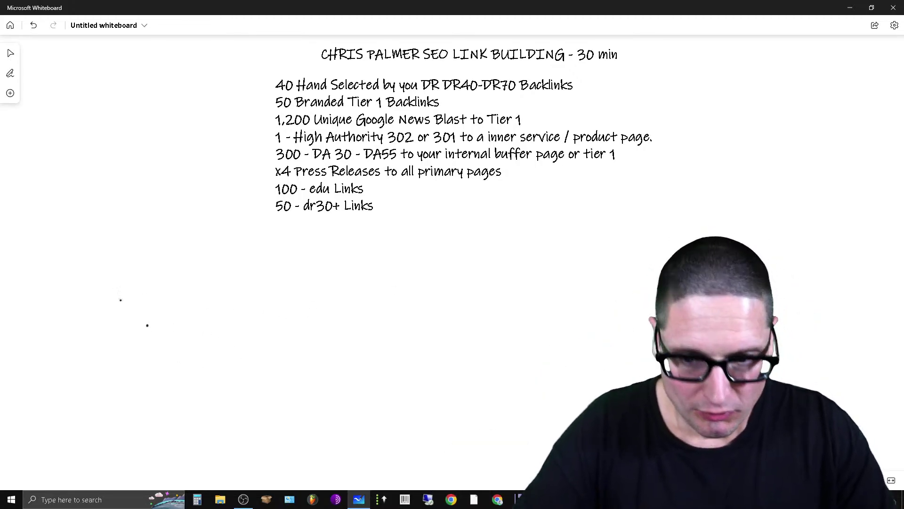
{"action": "left_click", "coordinate": [894, 25]}
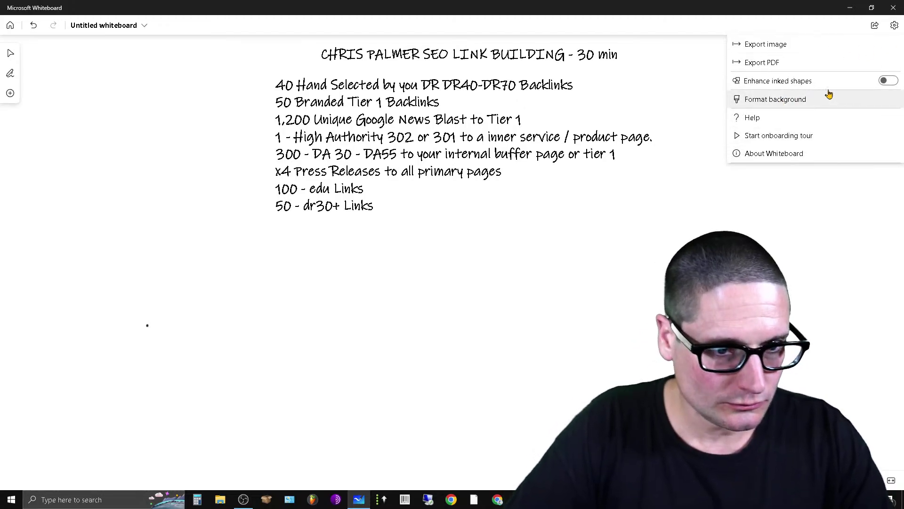
{"action": "left_click", "coordinate": [889, 83]}
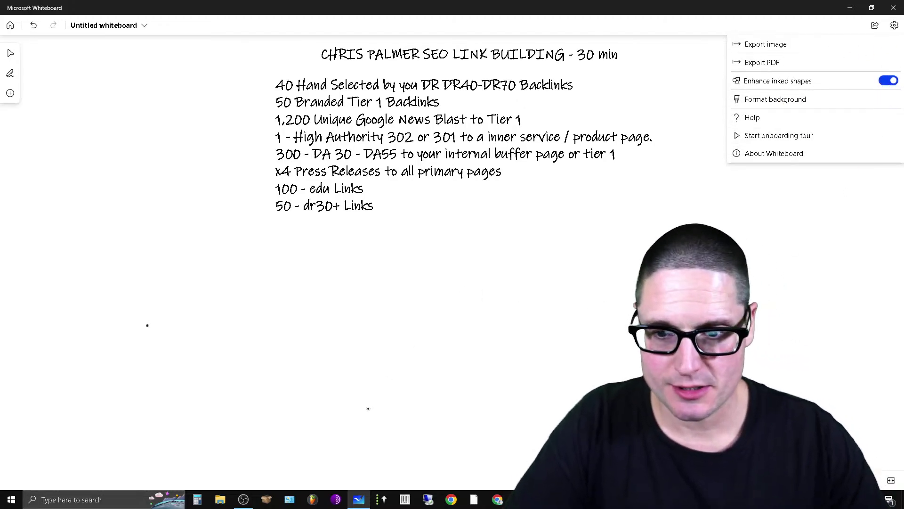
- Draw a small black square below and left of the package list, and place the text label "home" directly above it
{"action": "left_click", "coordinate": [149, 316]}
{"action": "mouse_move", "coordinate": [149, 311]}
{"action": "left_mouse_down"}
{"action": "mouse_move", "coordinate": [148, 345]}
{"action": "mouse_move", "coordinate": [182, 311]}
{"action": "mouse_move", "coordinate": [148, 309]}
{"action": "left_mouse_up"}
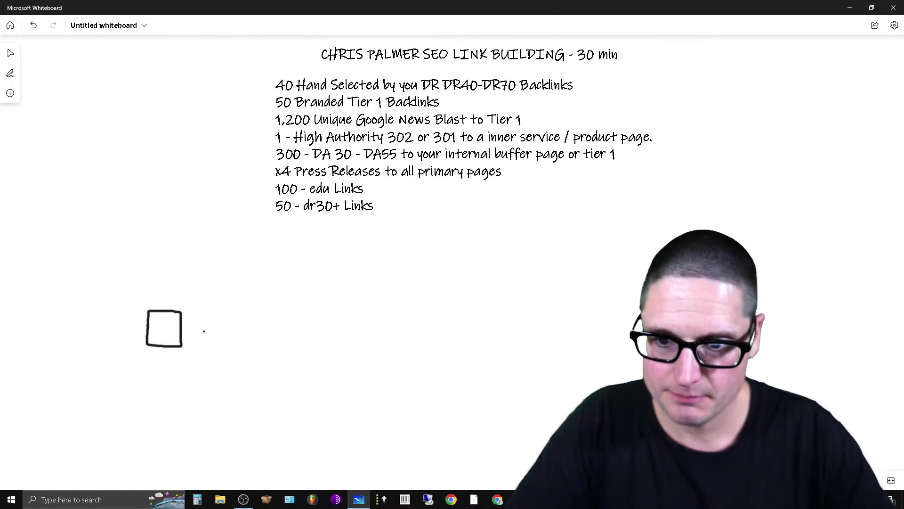
{"action": "right_click", "coordinate": [204, 331]}
{"action": "left_click", "coordinate": [197, 323]}
{"action": "type", "text": "ho"}
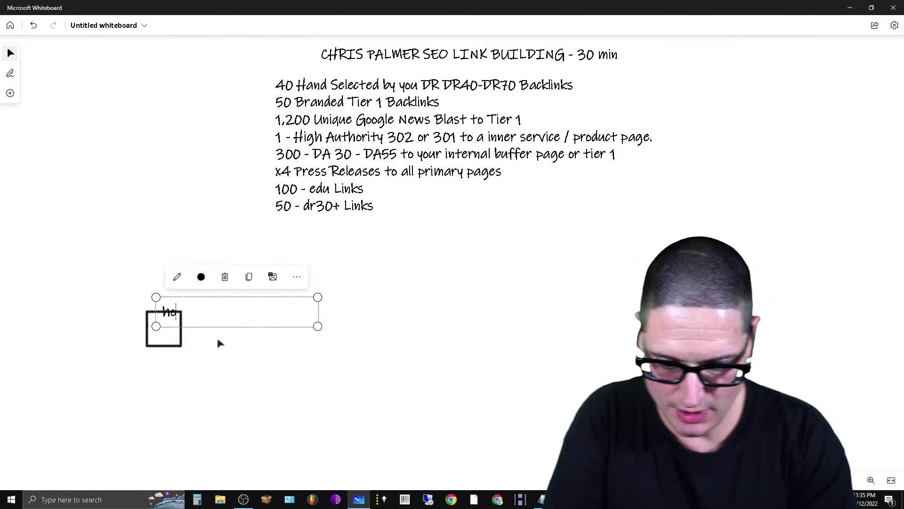
{"action": "type", "text": "me"}
{"action": "left_click", "coordinate": [242, 393]}
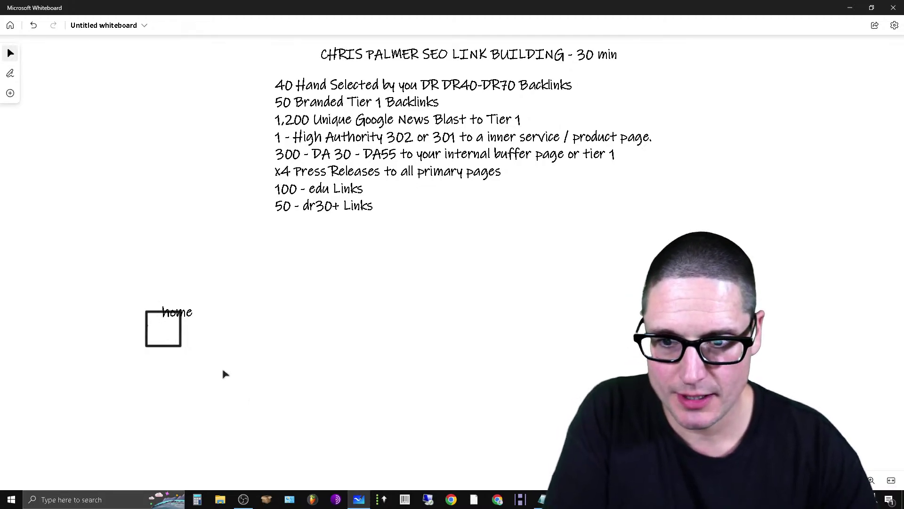
{"action": "left_click", "coordinate": [191, 322]}
{"action": "left_click_drag", "start_coordinate": [190, 322], "coordinate": [177, 306]}
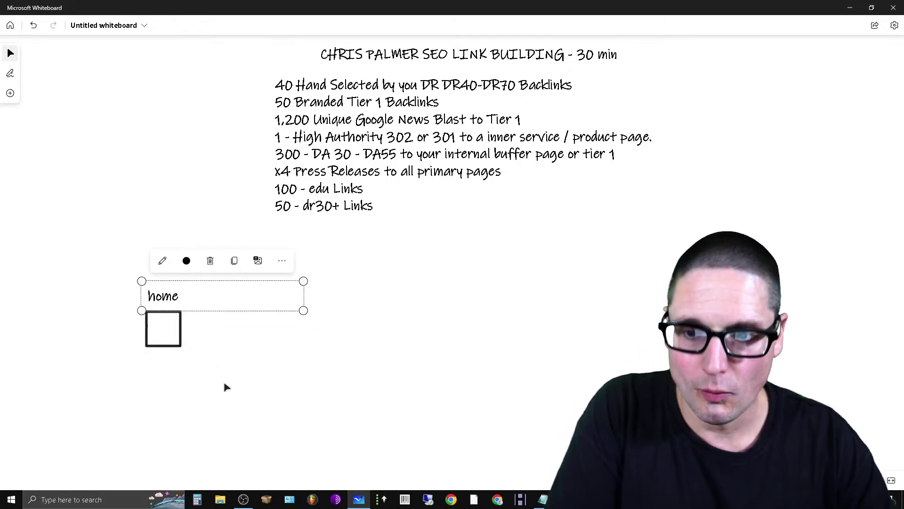
{"action": "left_click", "coordinate": [226, 385]}
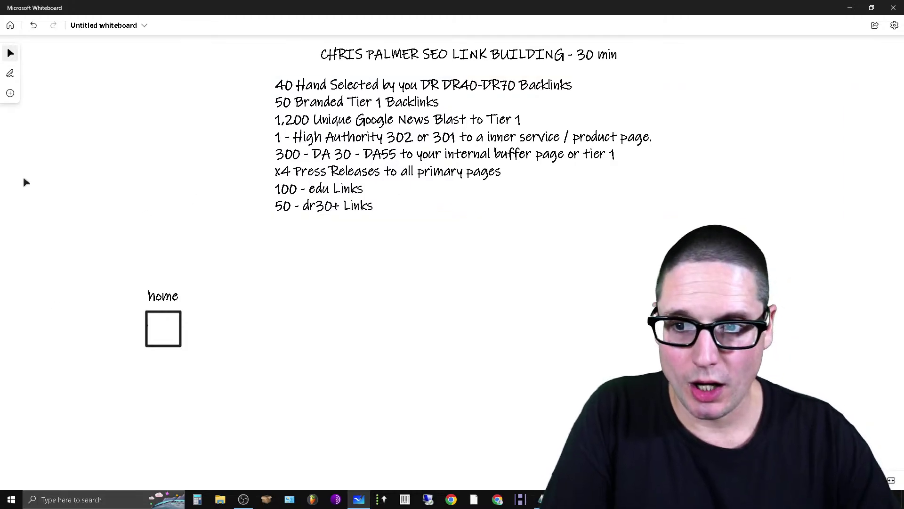
- Ink two more black squares in a row to the right of the "home" square
{"action": "left_click", "coordinate": [10, 73]}
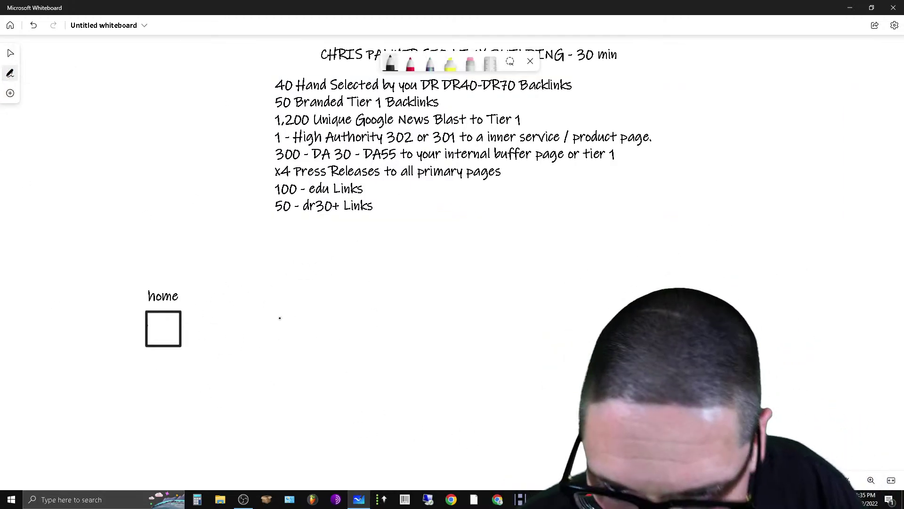
{"action": "mouse_move", "coordinate": [249, 311]}
{"action": "left_mouse_down"}
{"action": "mouse_move", "coordinate": [250, 347]}
{"action": "mouse_move", "coordinate": [284, 348]}
{"action": "mouse_move", "coordinate": [296, 316]}
{"action": "mouse_move", "coordinate": [250, 313]}
{"action": "left_mouse_up"}
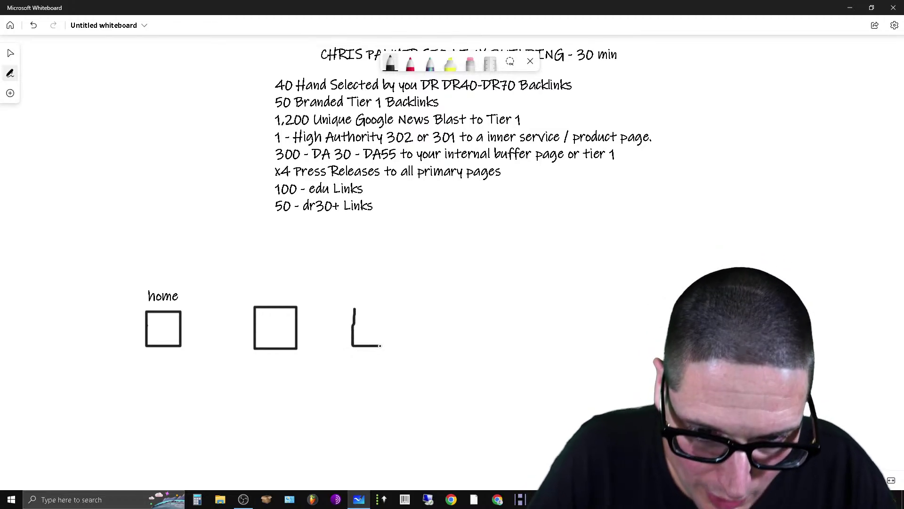
{"action": "mouse_move", "coordinate": [381, 346]}
{"action": "left_mouse_down"}
{"action": "mouse_move", "coordinate": [388, 311]}
{"action": "mouse_move", "coordinate": [358, 307]}
{"action": "left_mouse_up"}
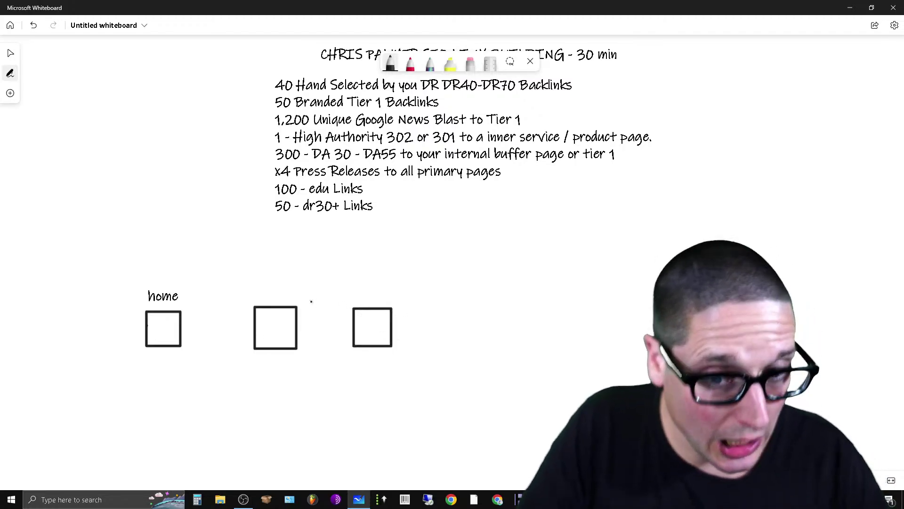
- Add a text label reading "plumber near me" at the middle square
{"action": "right_click", "coordinate": [245, 297]}
{"action": "left_click", "coordinate": [287, 323]}
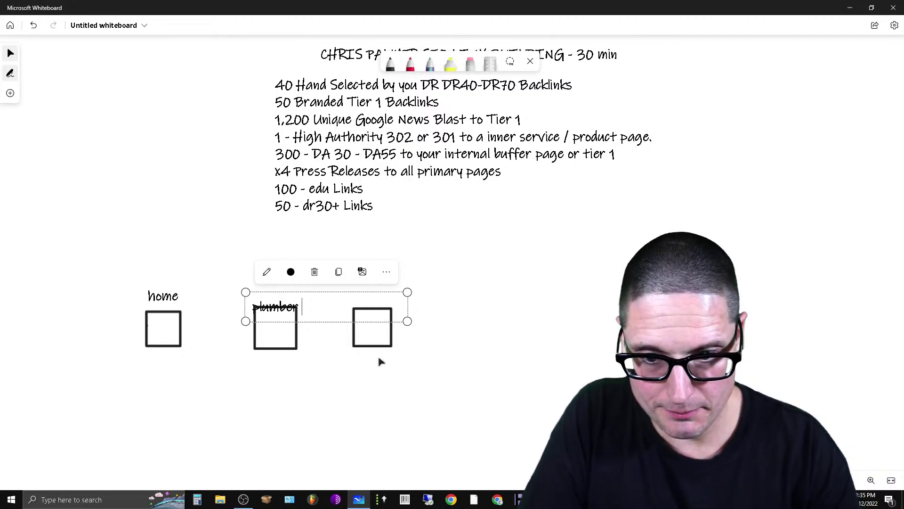
{"action": "type", "text": "ompany"}
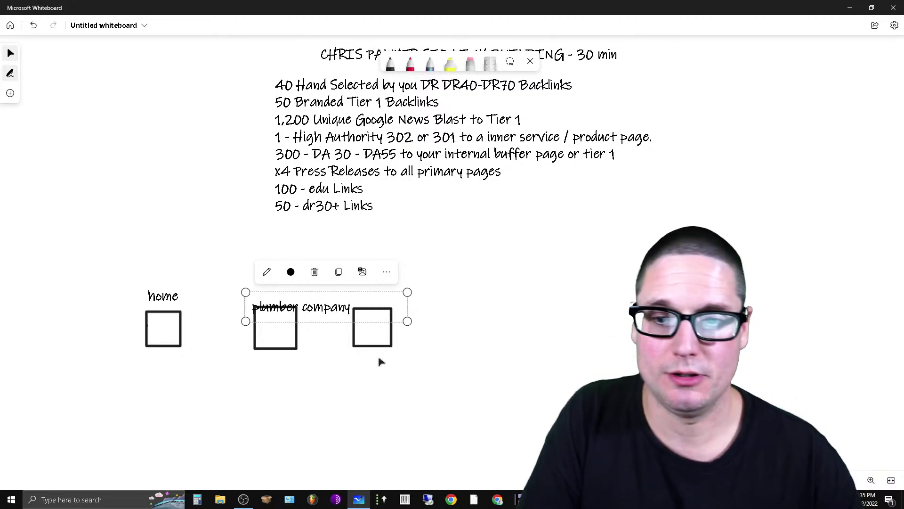
{"action": "key", "text": "BackSpace"}
{"action": "key", "text": "BackSpace"}
{"action": "key", "text": "BackSpace"}
{"action": "key", "text": "BackSpace"}
{"action": "key", "text": "BackSpace"}
{"action": "key", "text": "BackSpace"}
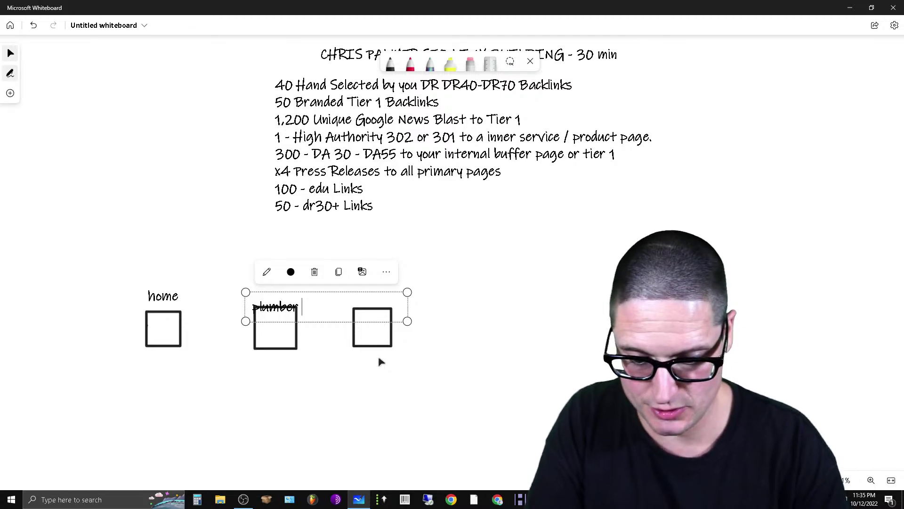
{"action": "type", "text": "near me"}
{"action": "left_click", "coordinate": [366, 412]}
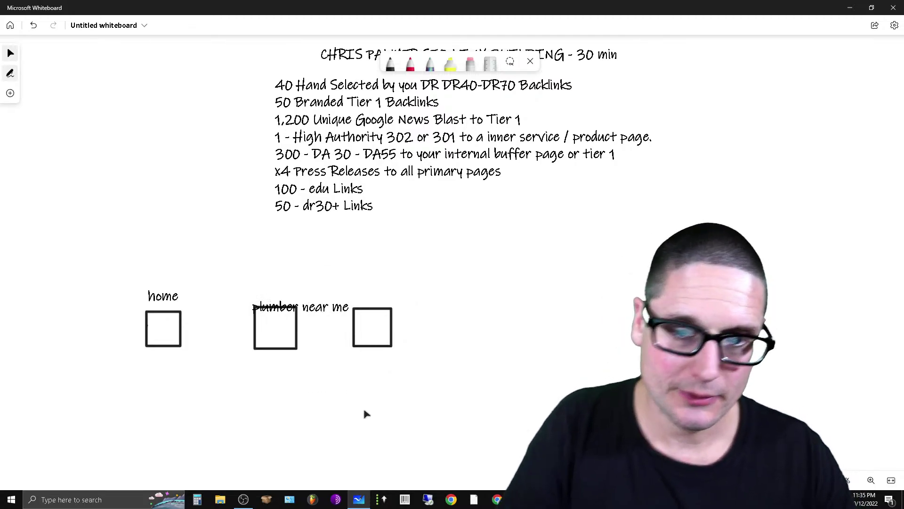
- Move the "plumber near me" label up and left so it sits centred above the middle square
{"action": "left_click", "coordinate": [311, 307]}
{"action": "left_click_drag", "start_coordinate": [311, 308], "coordinate": [290, 288]}
{"action": "left_click", "coordinate": [372, 410]}
- Add a text label reading "plumbing tips" and place it above the third square
{"action": "right_click", "coordinate": [363, 290]}
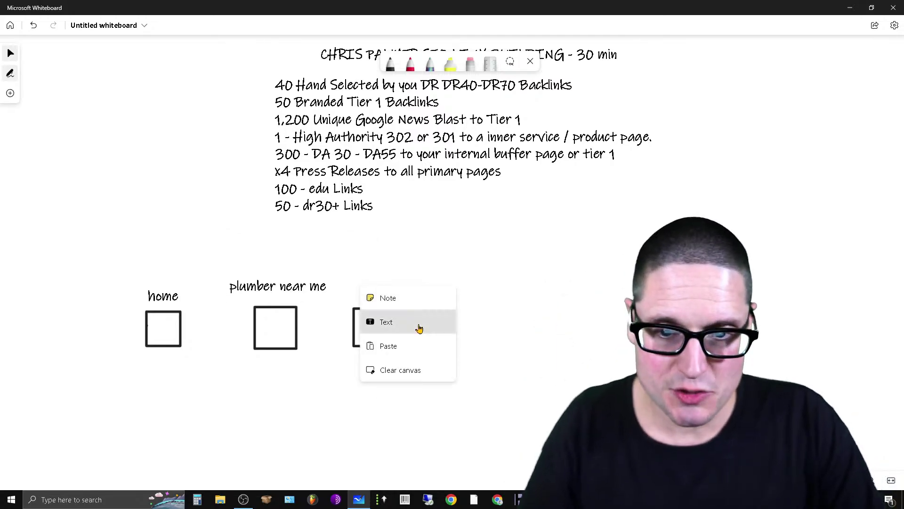
{"action": "left_click", "coordinate": [416, 321]}
{"action": "type", "text": "plumbing tips"}
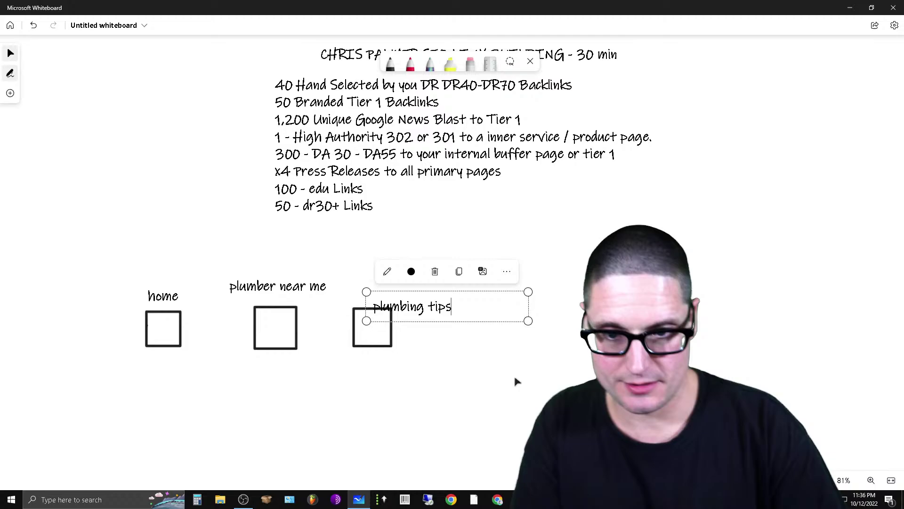
{"action": "left_click", "coordinate": [516, 382]}
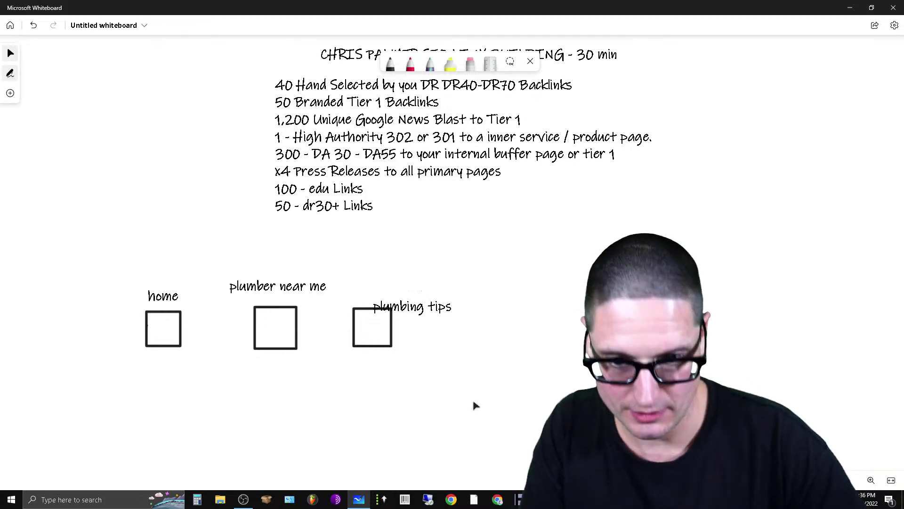
{"action": "left_click", "coordinate": [436, 314]}
{"action": "left_click_drag", "start_coordinate": [436, 315], "coordinate": [431, 286]}
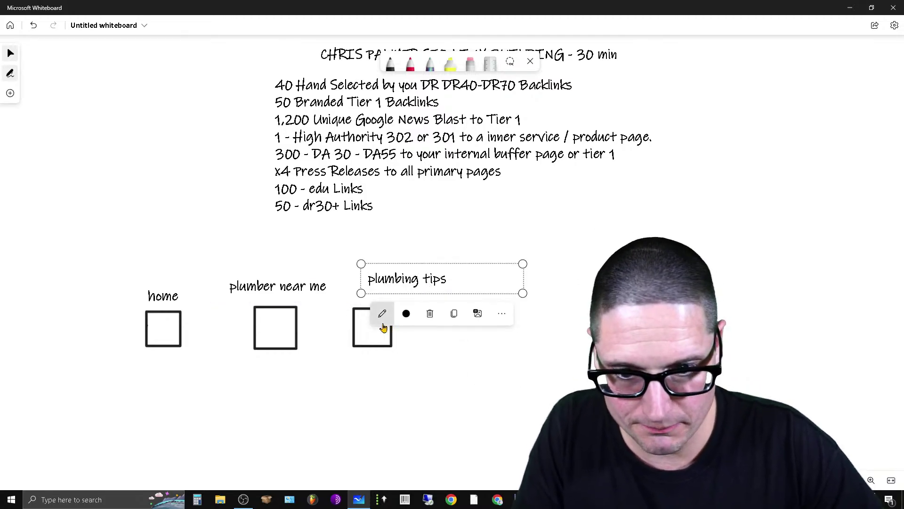
- Move the third square right beneath "plumbing tips", and raise the "plumber near me" label level with that label
{"action": "left_click", "coordinate": [370, 341]}
{"action": "scroll", "coordinate": [376, 345], "scroll_direction": "up", "scroll_amount": 1}
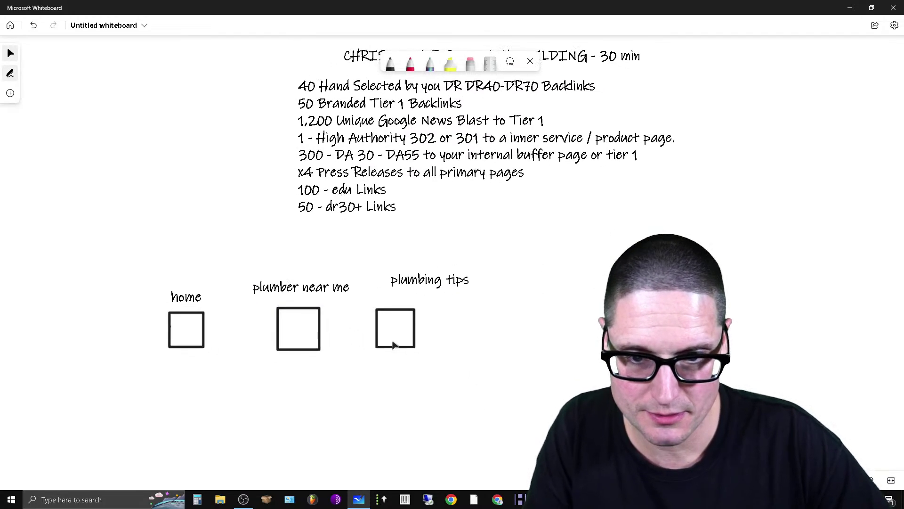
{"action": "left_click", "coordinate": [375, 357]}
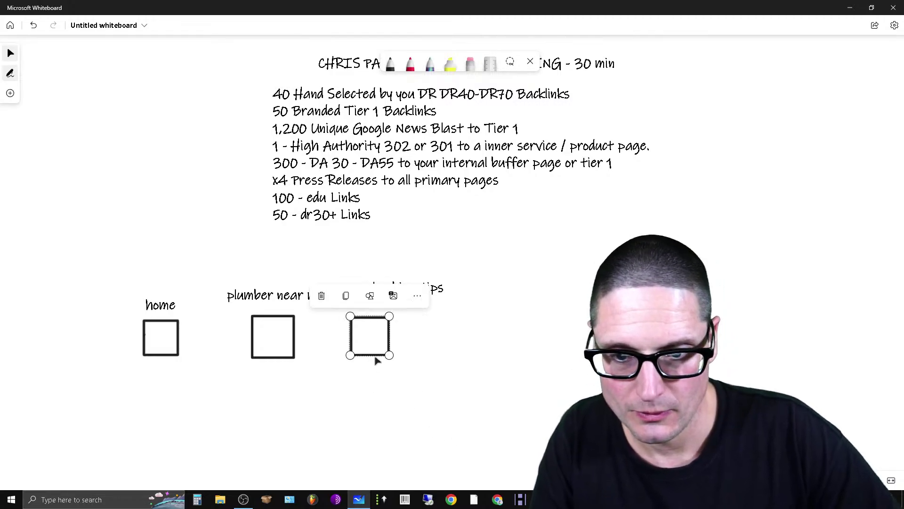
{"action": "left_click_drag", "start_coordinate": [376, 356], "coordinate": [407, 351]}
{"action": "left_click", "coordinate": [303, 307]}
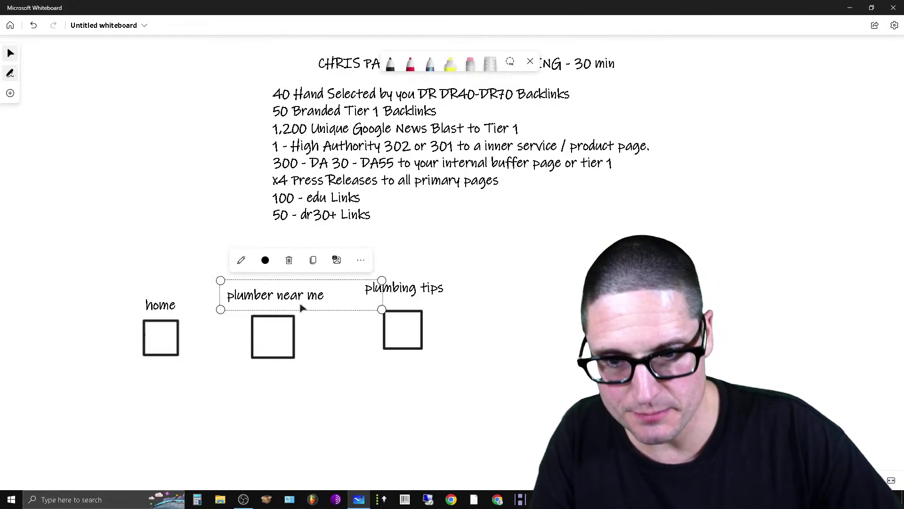
{"action": "left_click_drag", "start_coordinate": [302, 306], "coordinate": [294, 289]}
{"action": "left_click", "coordinate": [329, 368]}
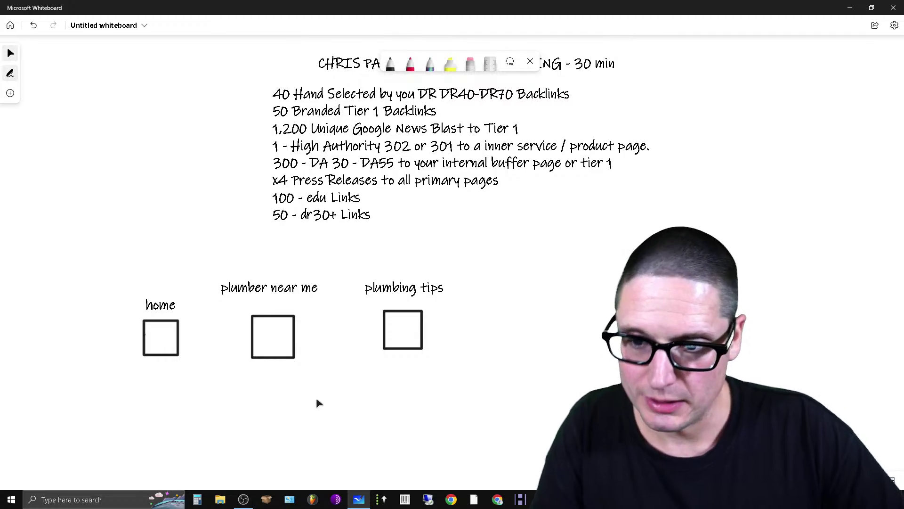
- Raise the "home" label together with the middle square until the label lines up with the other two labels
{"action": "left_click", "coordinate": [165, 309]}
{"action": "mouse_move", "coordinate": [165, 309]}
{"action": "left_mouse_down"}
{"action": "mouse_move", "coordinate": [149, 292]}
{"action": "mouse_move", "coordinate": [161, 303]}
{"action": "left_mouse_up"}
{"action": "left_click", "coordinate": [170, 400]}
{"action": "left_click", "coordinate": [146, 304]}
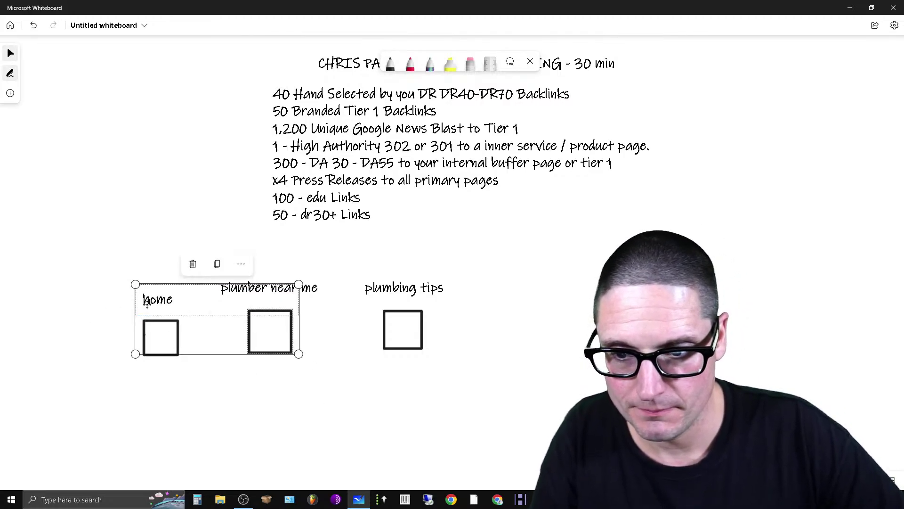
{"action": "left_click", "coordinate": [124, 302]}
{"action": "left_click", "coordinate": [150, 300]}
{"action": "left_click", "coordinate": [115, 290]}
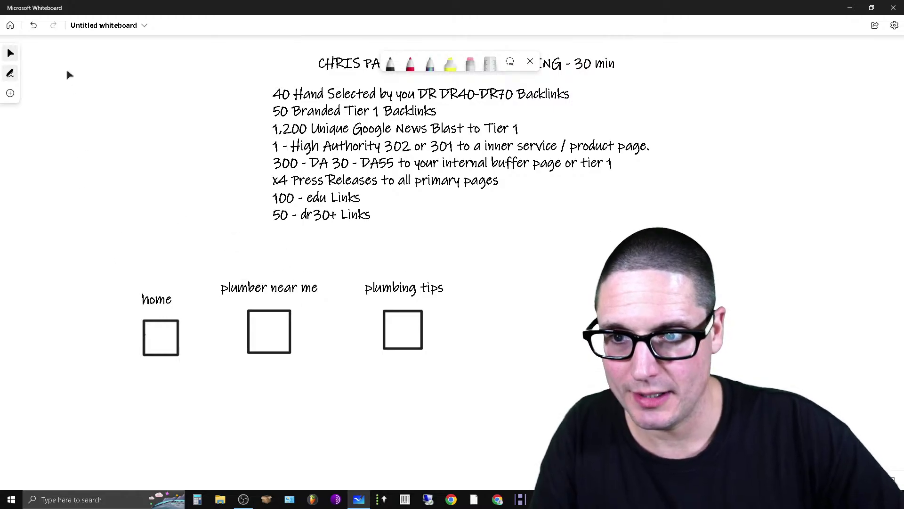
{"action": "left_click", "coordinate": [153, 303]}
{"action": "mouse_move", "coordinate": [153, 304]}
{"action": "left_mouse_down"}
{"action": "mouse_move", "coordinate": [142, 290]}
{"action": "mouse_move", "coordinate": [151, 292]}
{"action": "left_mouse_up"}
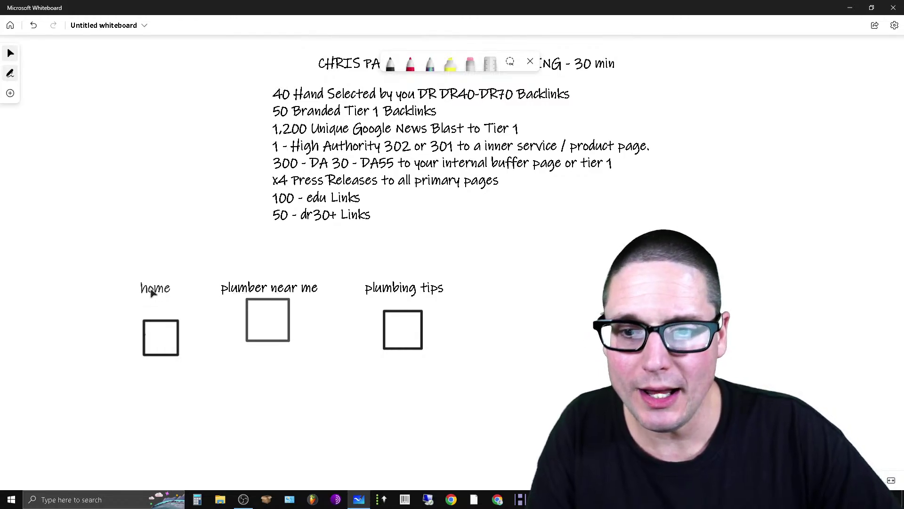
- Move the "home" square up and slightly left so it sits closer beneath its label
{"action": "left_click", "coordinate": [152, 360]}
{"action": "left_click_drag", "start_coordinate": [157, 350], "coordinate": [142, 337]}
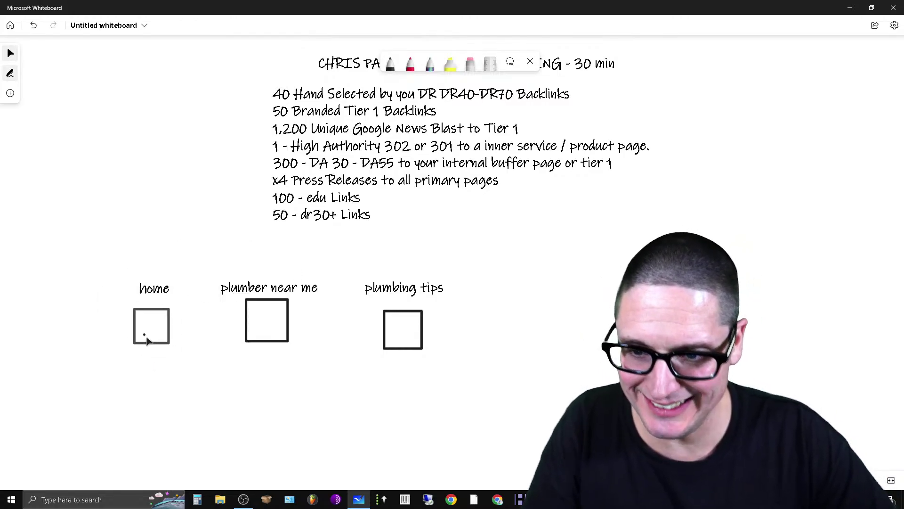
{"action": "left_click", "coordinate": [247, 437]}
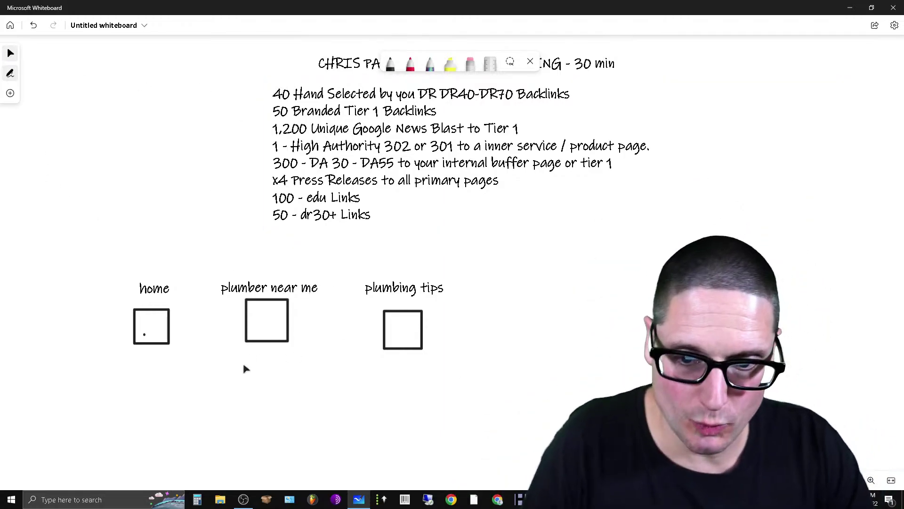
- Draw two more squares stacked beneath the "plumber near me" square with the black pen
{"action": "left_click", "coordinate": [390, 64]}
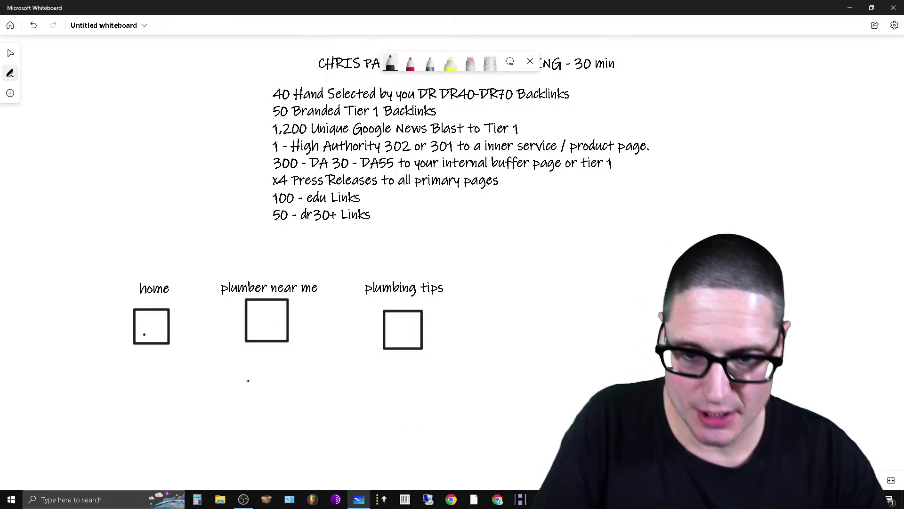
{"action": "mouse_move", "coordinate": [251, 414]}
{"action": "left_mouse_down"}
{"action": "mouse_move", "coordinate": [291, 372]}
{"action": "mouse_move", "coordinate": [253, 374]}
{"action": "left_mouse_up"}
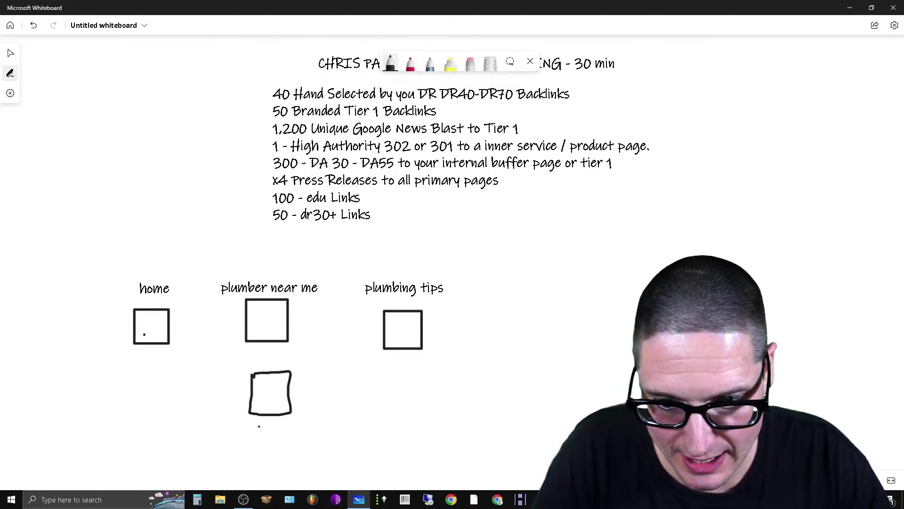
{"action": "left_click_drag", "start_coordinate": [255, 431], "coordinate": [282, 439]}
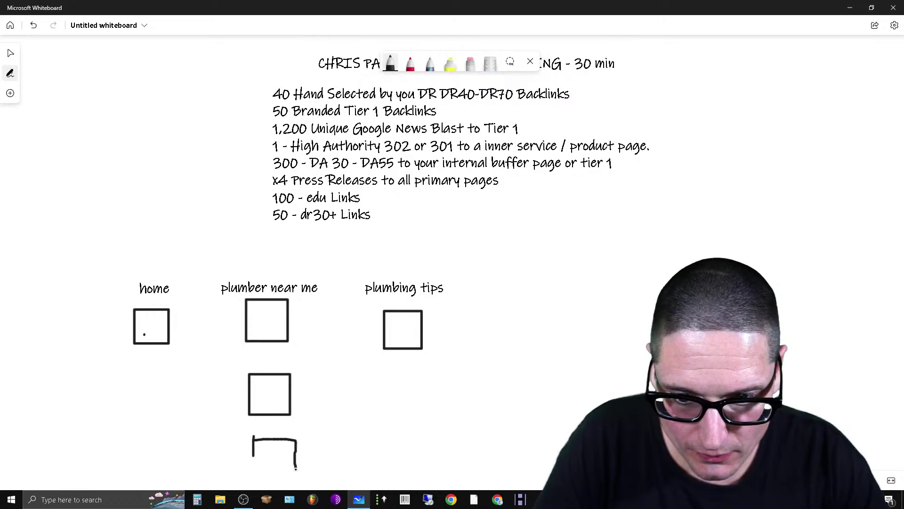
- Delete the misshapen lowest square in the "plumber near me" column
{"action": "scroll", "coordinate": [432, 448], "scroll_direction": "down", "scroll_amount": 3}
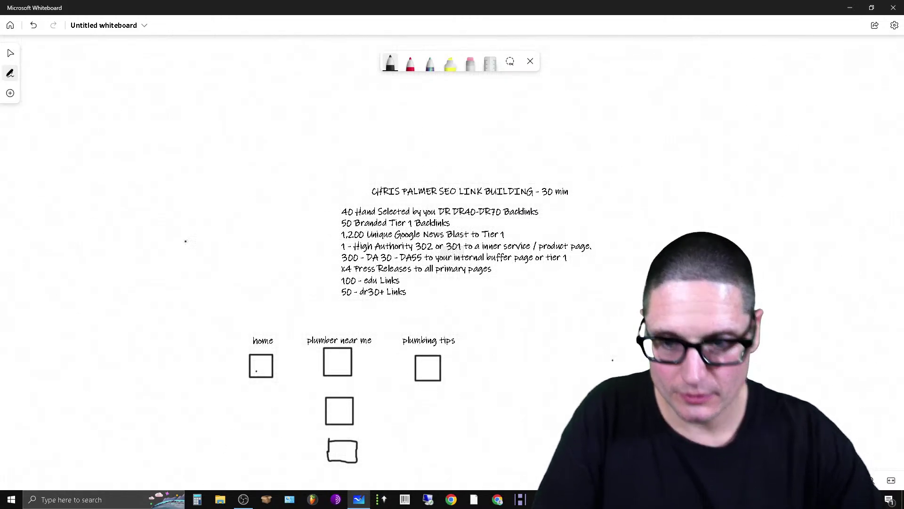
{"action": "left_click", "coordinate": [8, 54]}
{"action": "scroll", "coordinate": [650, 264], "scroll_direction": "down", "scroll_amount": 5}
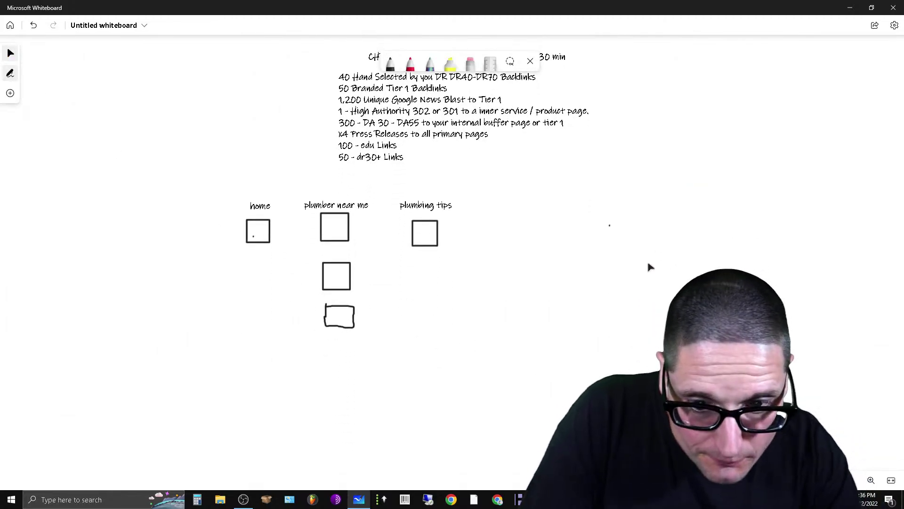
{"action": "scroll", "coordinate": [625, 258], "scroll_direction": "right", "scroll_amount": 2}
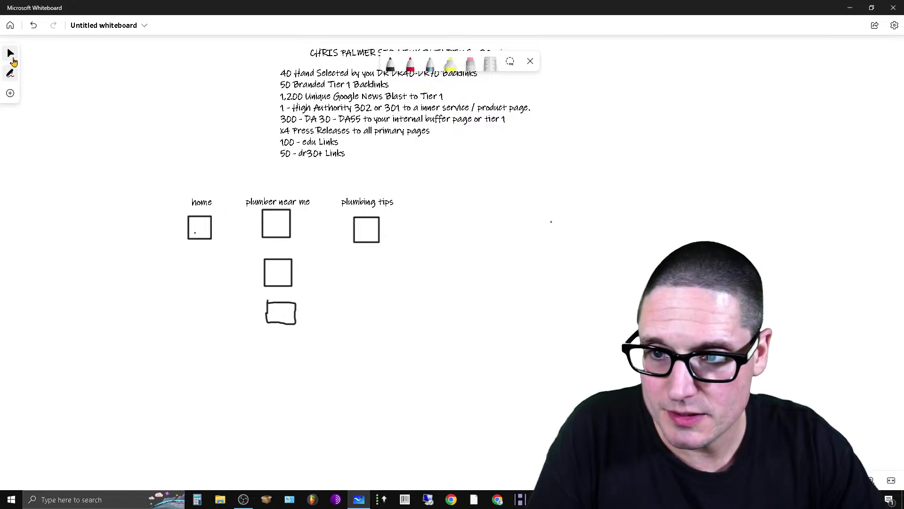
{"action": "left_click_drag", "start_coordinate": [285, 334], "coordinate": [281, 326]}
{"action": "left_click", "coordinate": [227, 281]}
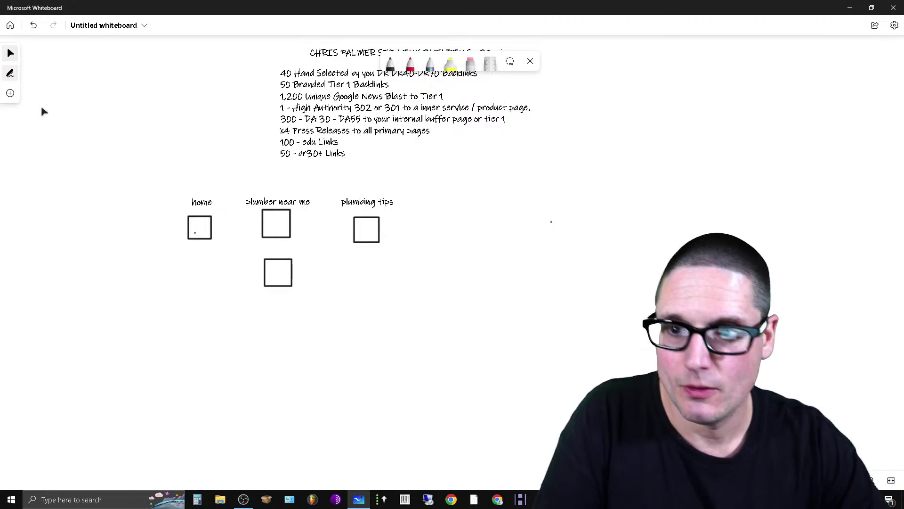
- Redraw the lowest box in the "plumber near me" column as a tall rectangle with the black pen
{"action": "left_click", "coordinate": [10, 74]}
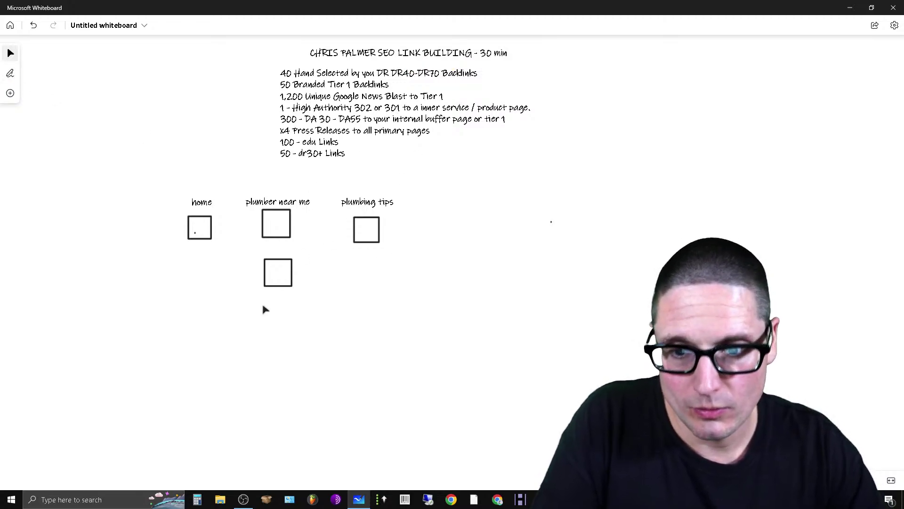
{"action": "left_click", "coordinate": [10, 73]}
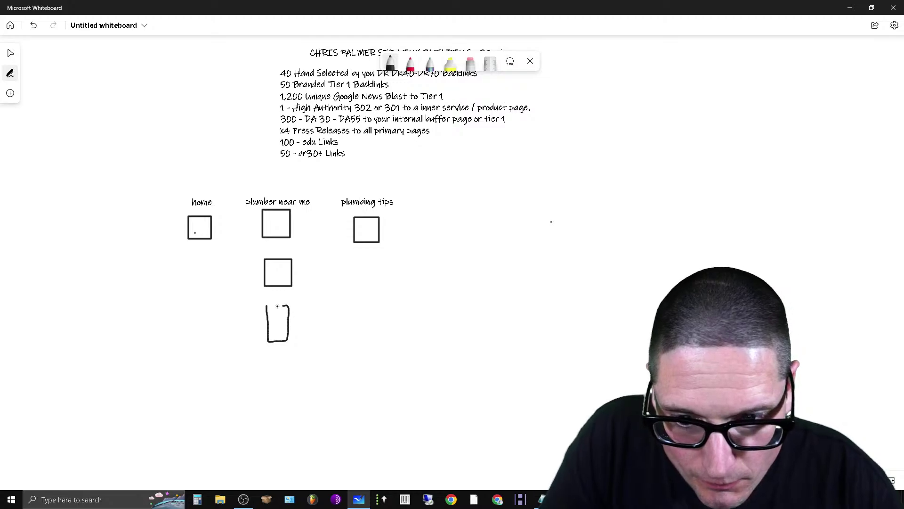
{"action": "left_click_drag", "start_coordinate": [278, 306], "coordinate": [268, 306]}
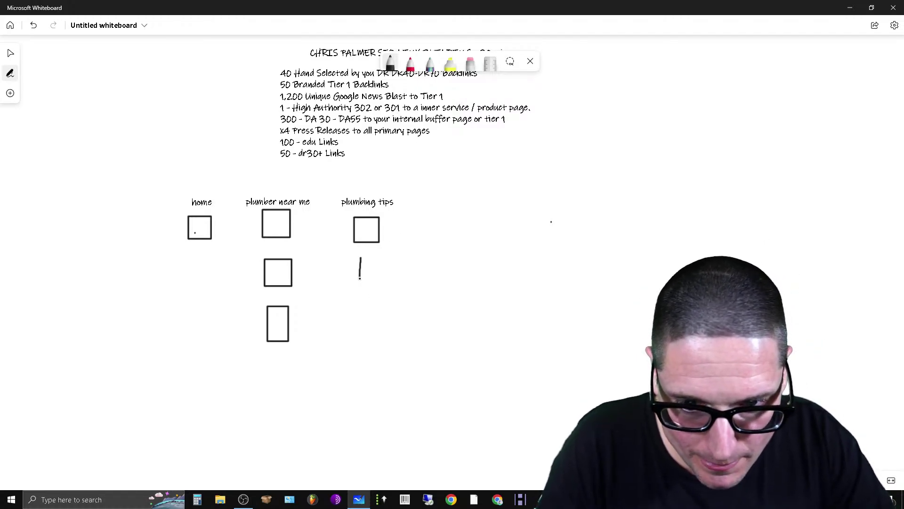
- Draw a column of four more black boxes beneath the "plumbing tips" square
{"action": "mouse_move", "coordinate": [361, 279]}
{"action": "left_mouse_down"}
{"action": "mouse_move", "coordinate": [377, 278]}
{"action": "mouse_move", "coordinate": [360, 285]}
{"action": "left_mouse_up"}
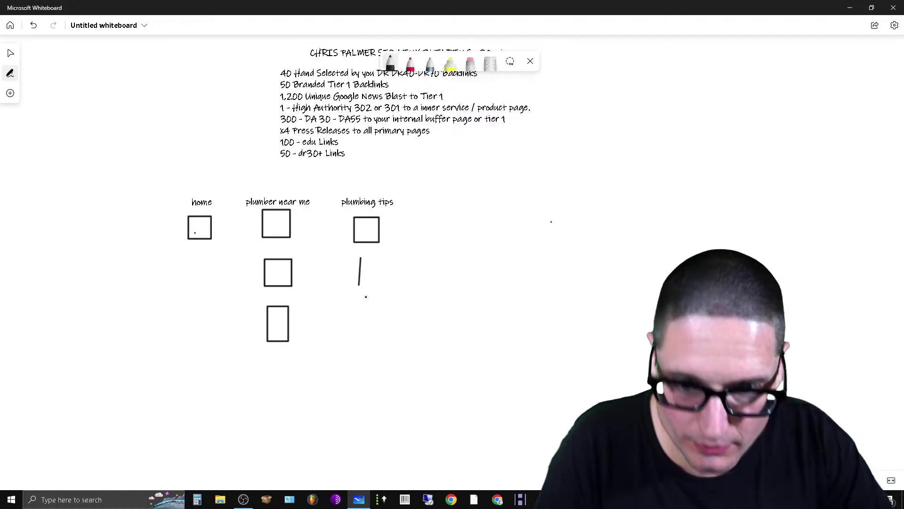
{"action": "left_click", "coordinate": [390, 63]}
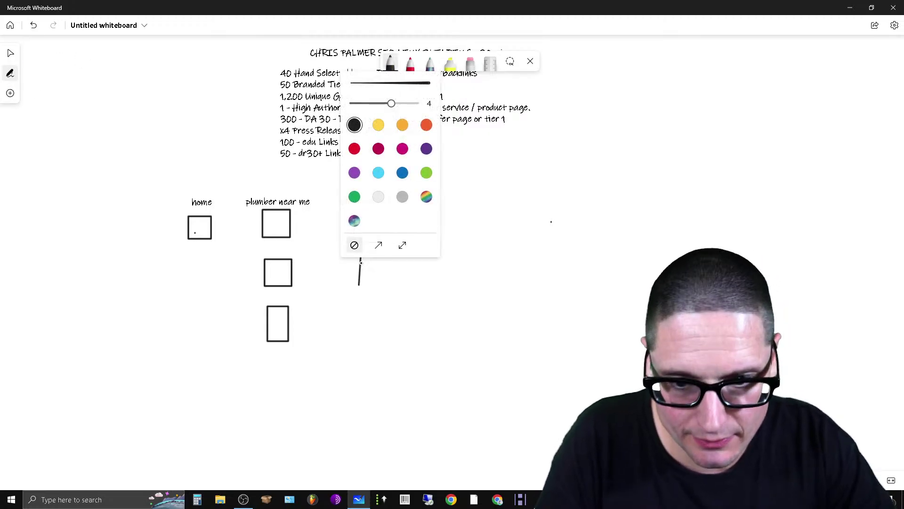
{"action": "left_click", "coordinate": [354, 124]}
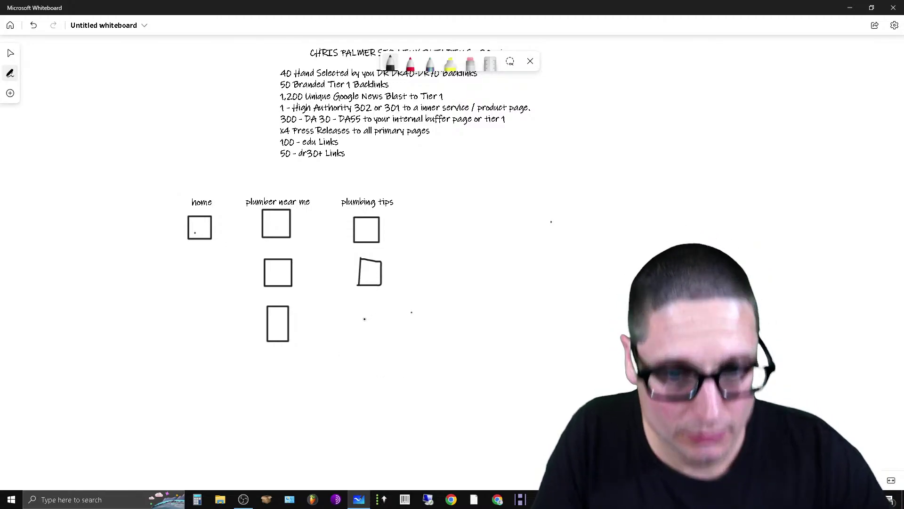
{"action": "mouse_move", "coordinate": [361, 307]}
{"action": "left_mouse_down"}
{"action": "mouse_move", "coordinate": [382, 333]}
{"action": "mouse_move", "coordinate": [362, 306]}
{"action": "left_mouse_up"}
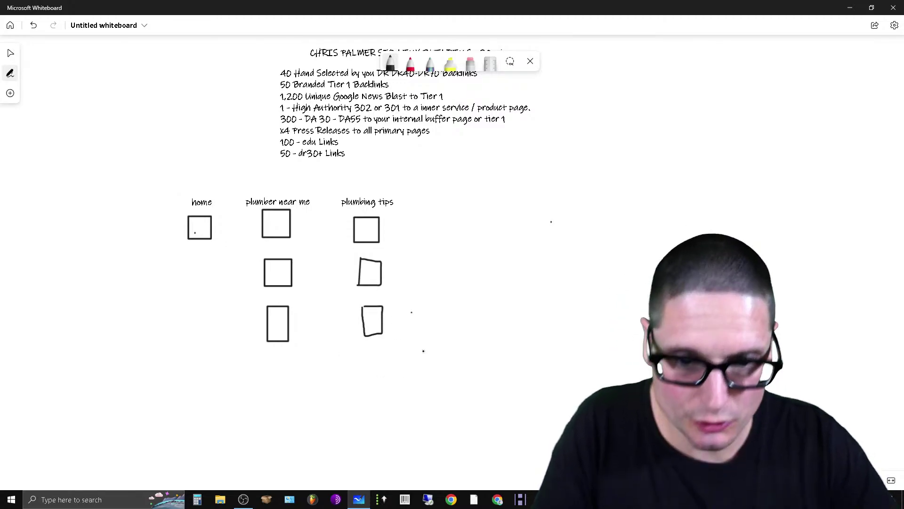
{"action": "mouse_move", "coordinate": [365, 351]}
{"action": "left_mouse_down"}
{"action": "mouse_move", "coordinate": [380, 371]}
{"action": "mouse_move", "coordinate": [363, 351]}
{"action": "left_mouse_up"}
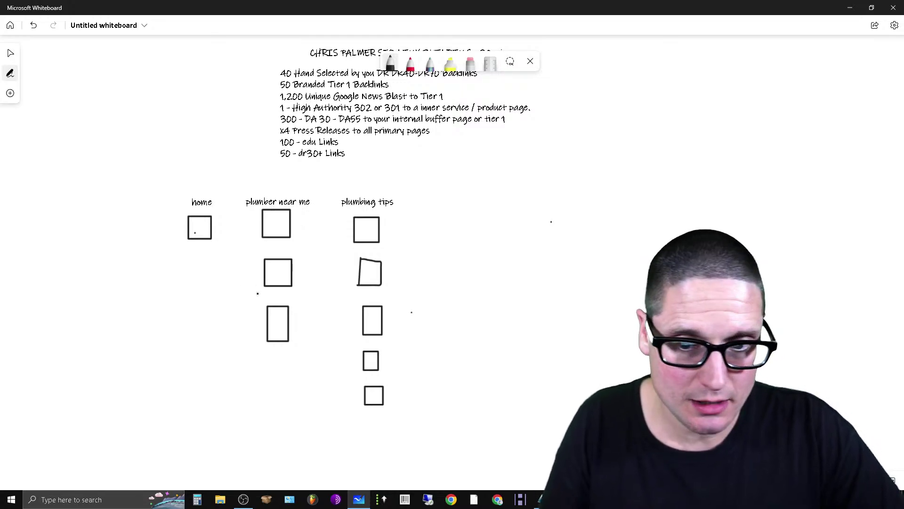
- Add a text label reading "plumber austin" and place it directly beneath the second square in the "plumber near me" column
{"action": "right_click", "coordinate": [239, 298]}
{"action": "left_click", "coordinate": [269, 333]}
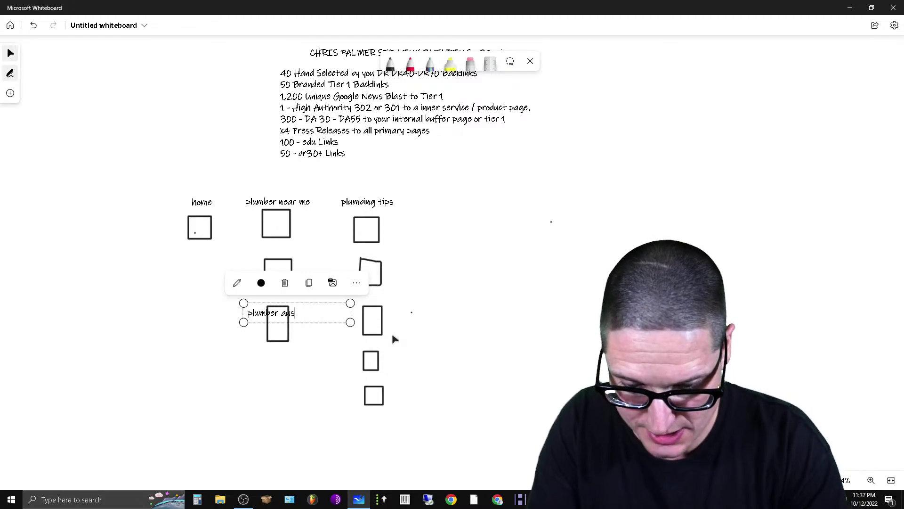
{"action": "left_click", "coordinate": [293, 342]}
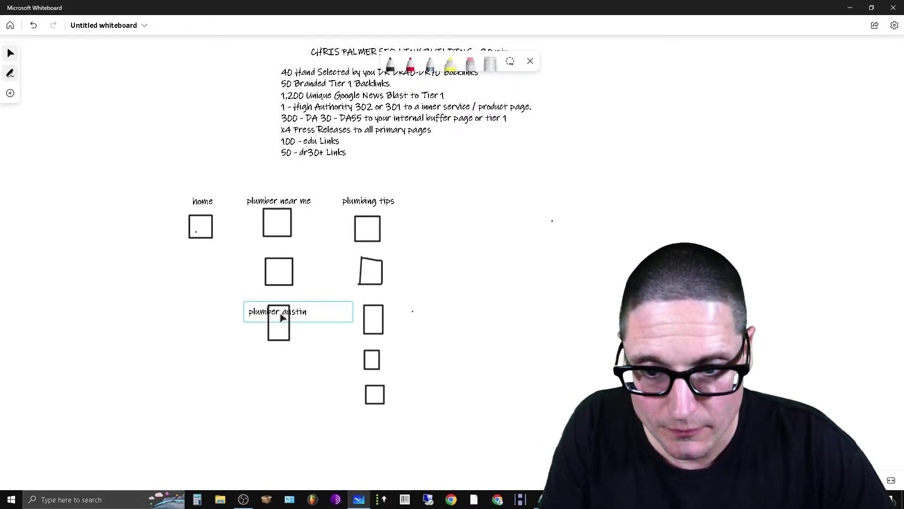
{"action": "left_click", "coordinate": [285, 321]}
{"action": "left_click_drag", "start_coordinate": [285, 321], "coordinate": [293, 297]}
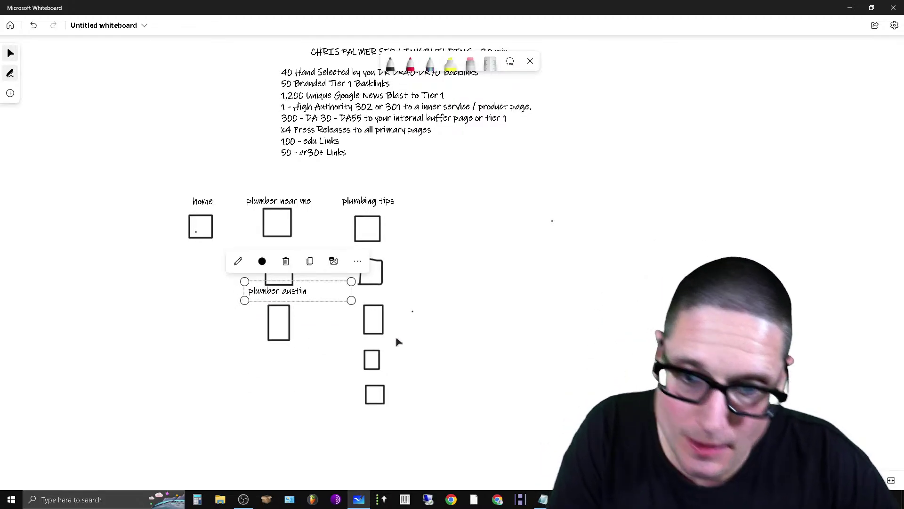
{"action": "left_click", "coordinate": [328, 384]}
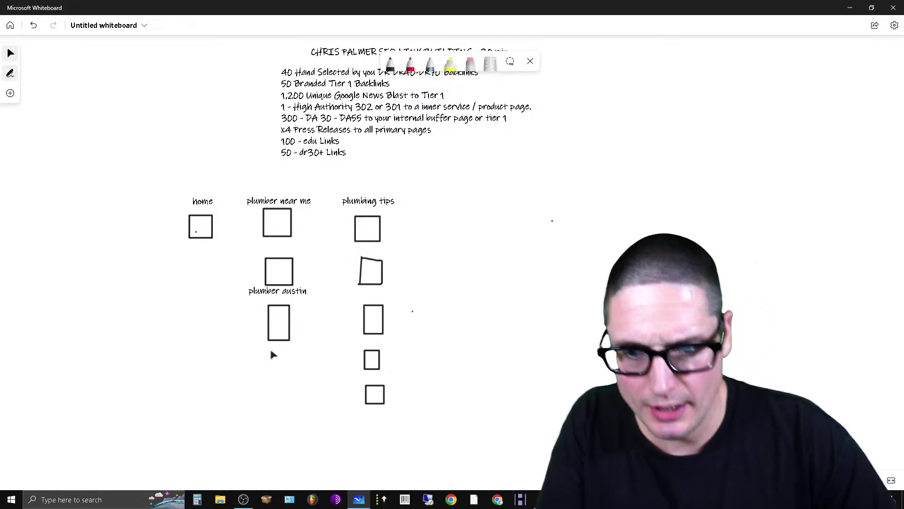
- Add a text label reading "plumber dallas" beneath the lowest rectangle in the "plumber near me" column
{"action": "right_click", "coordinate": [271, 355]}
{"action": "left_click", "coordinate": [318, 387]}
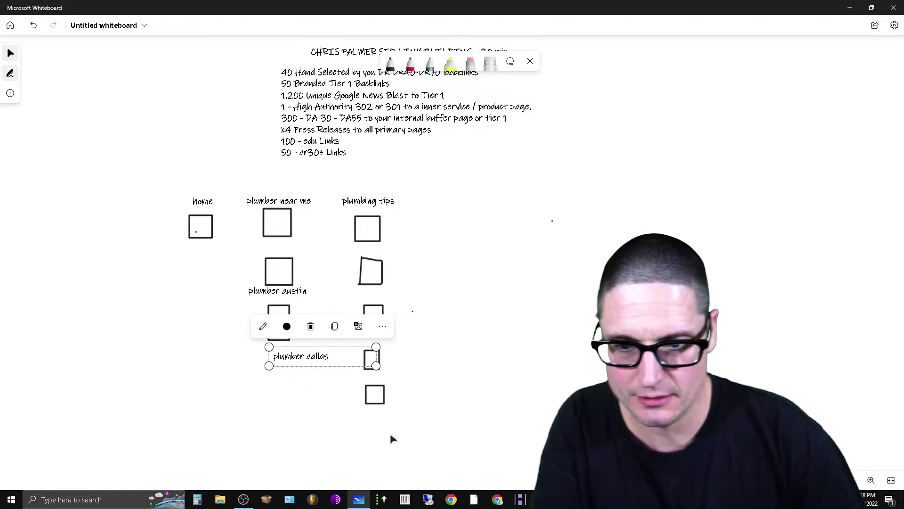
{"action": "left_click", "coordinate": [305, 430]}
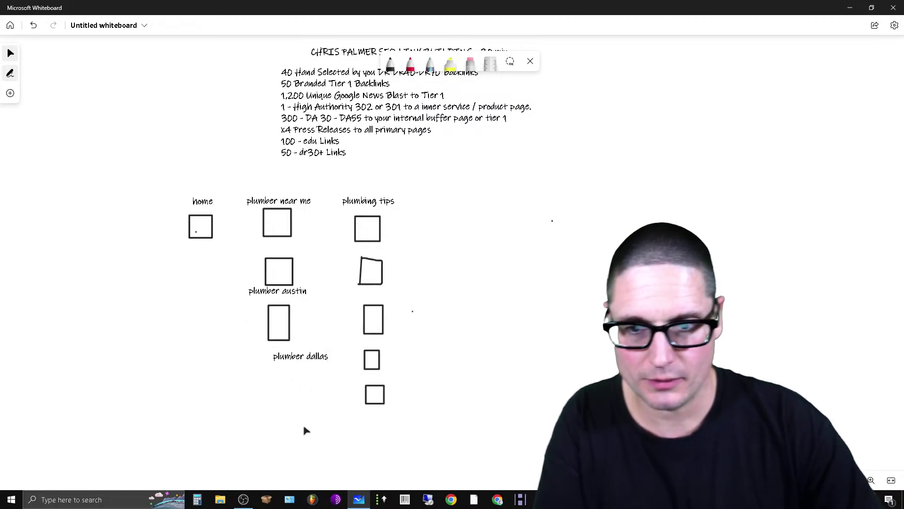
{"action": "right_click", "coordinate": [159, 194]}
{"action": "left_click", "coordinate": [191, 216]}
{"action": "left_click", "coordinate": [174, 231]}
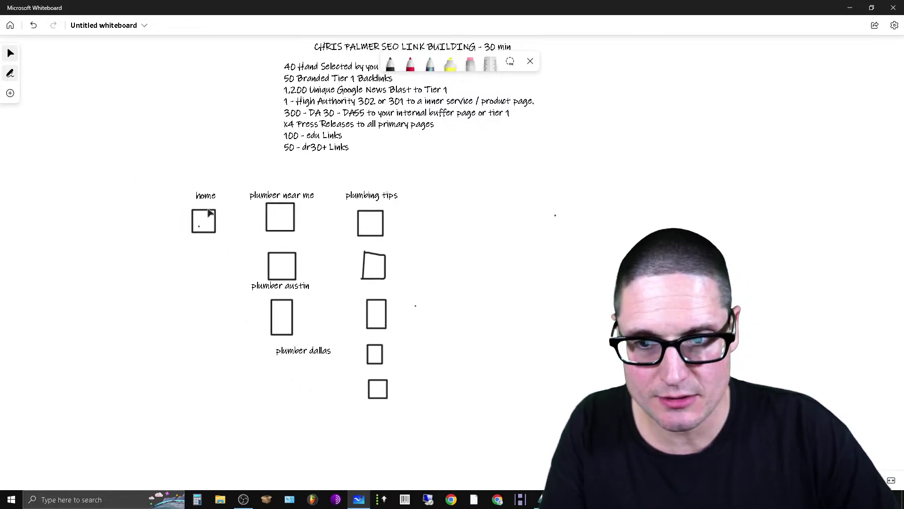
{"action": "right_click", "coordinate": [191, 176]}
{"action": "left_click", "coordinate": [226, 198]}
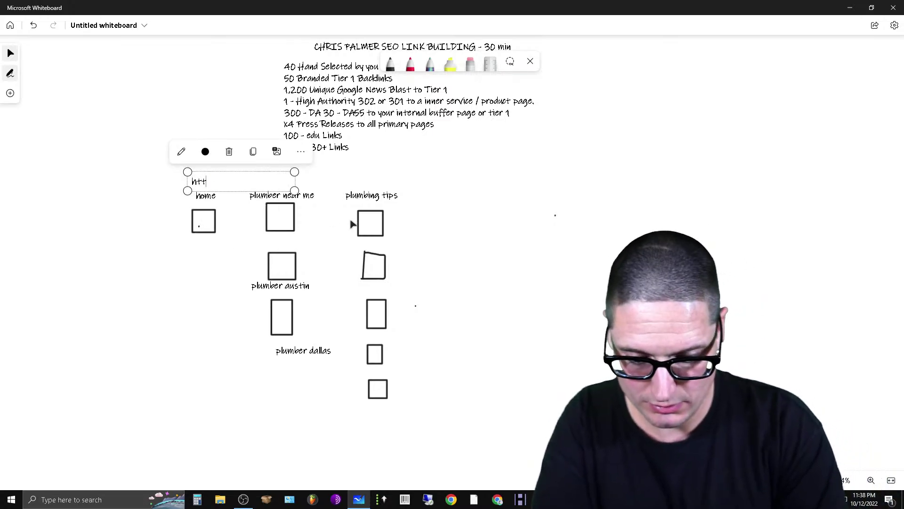
{"action": "type", "text": "https://websit"}
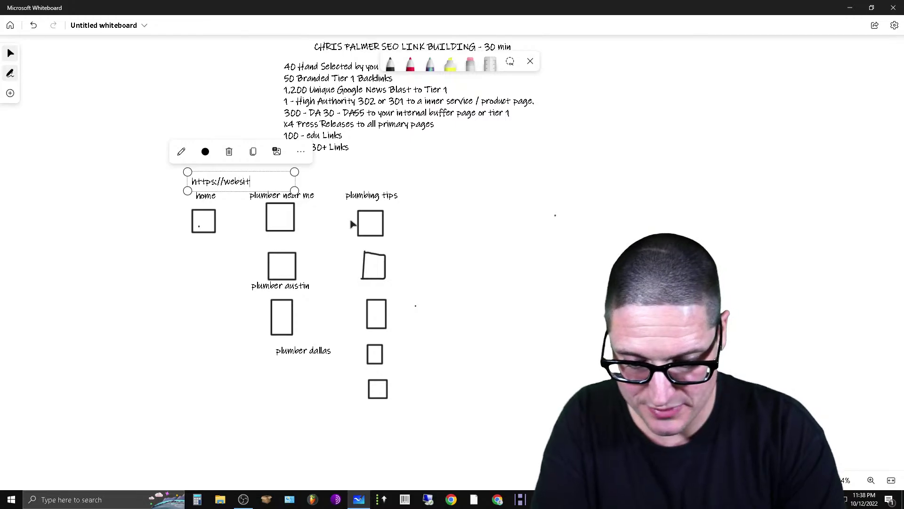
{"action": "type", "text": "e.com"}
{"action": "left_click", "coordinate": [243, 208]}
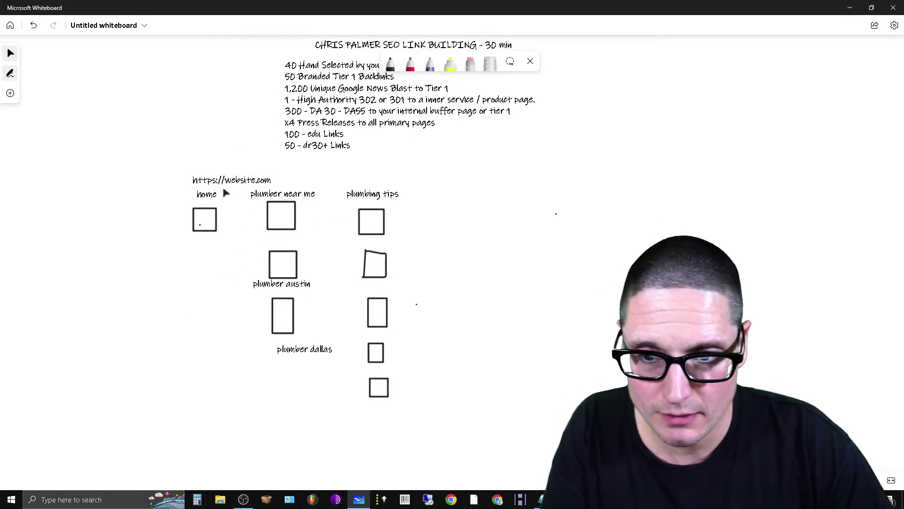
{"action": "left_click", "coordinate": [231, 188]}
{"action": "left_click_drag", "start_coordinate": [235, 185], "coordinate": [219, 179]}
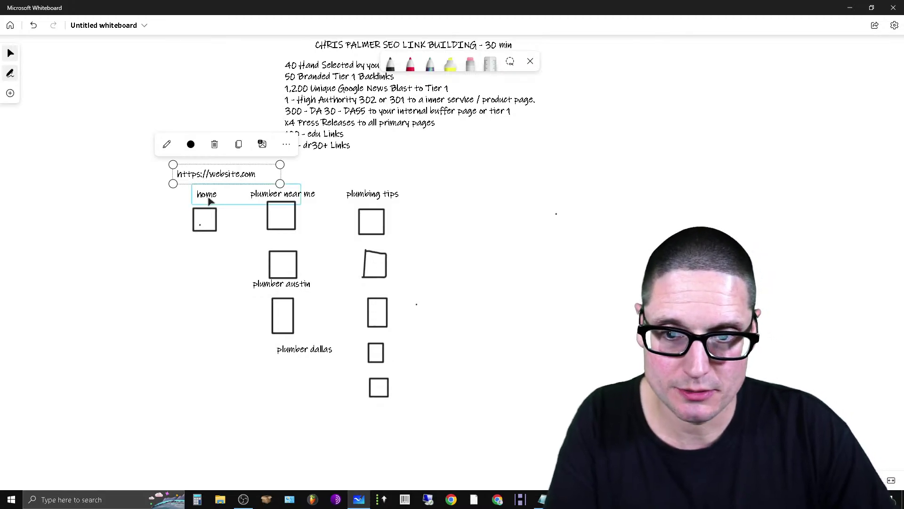
{"action": "left_click", "coordinate": [211, 201]}
{"action": "left_click_drag", "start_coordinate": [284, 202], "coordinate": [287, 198]}
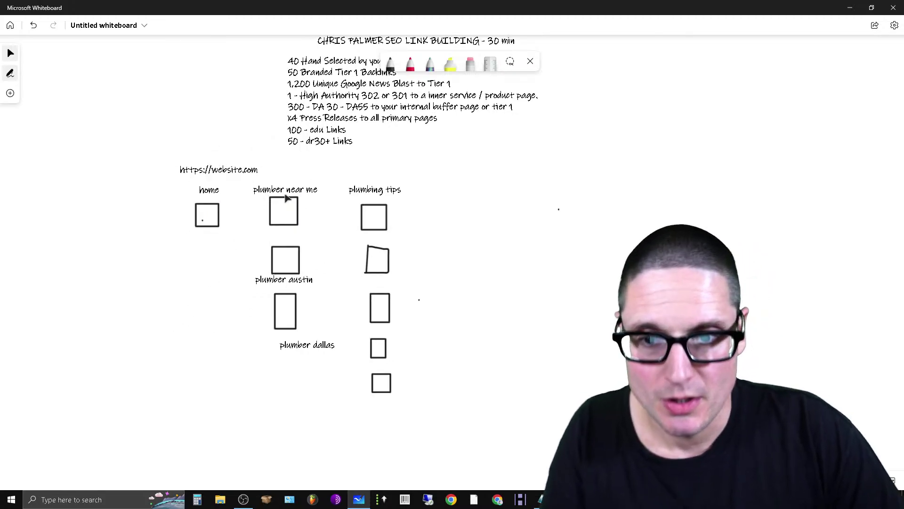
- Add a text label reading "website.com/plumber-near-me/" above the "plumber near me" column
{"action": "right_click", "coordinate": [276, 174]}
{"action": "left_click", "coordinate": [322, 203]}
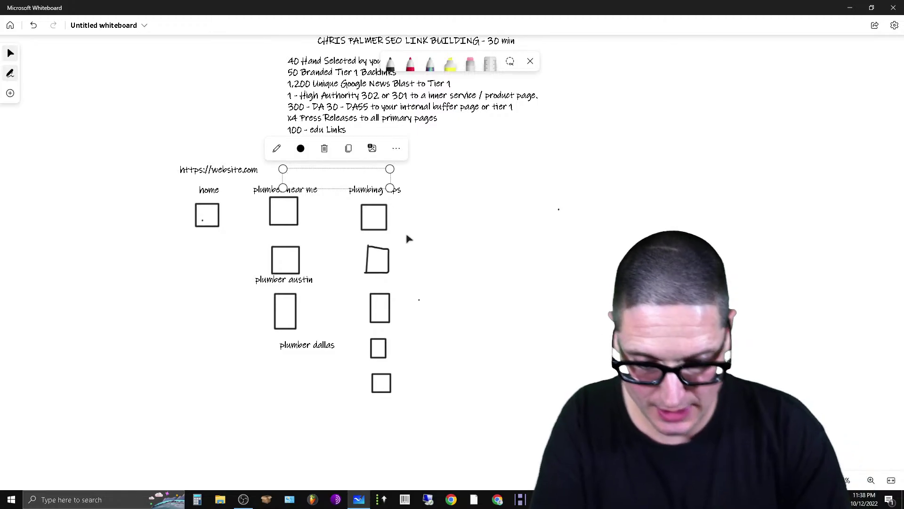
{"action": "type", "text": "website.com"}
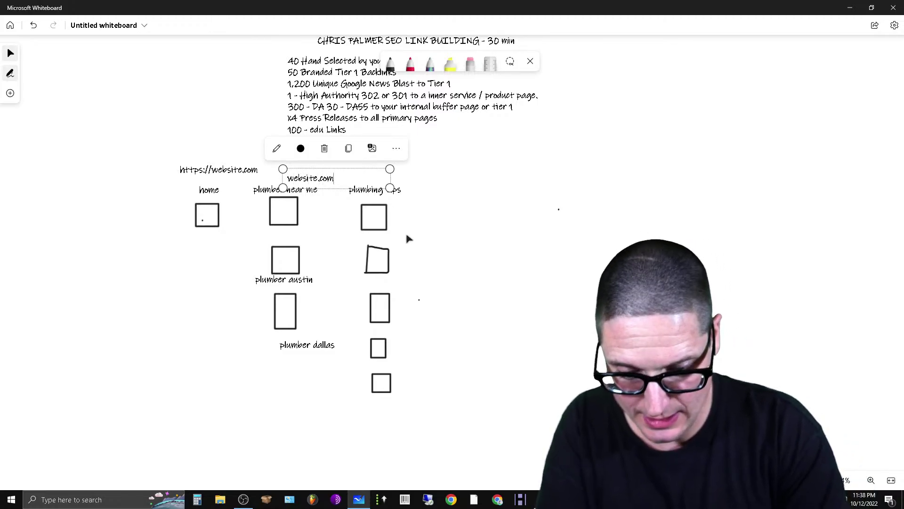
{"action": "type", "text": "/plumber"}
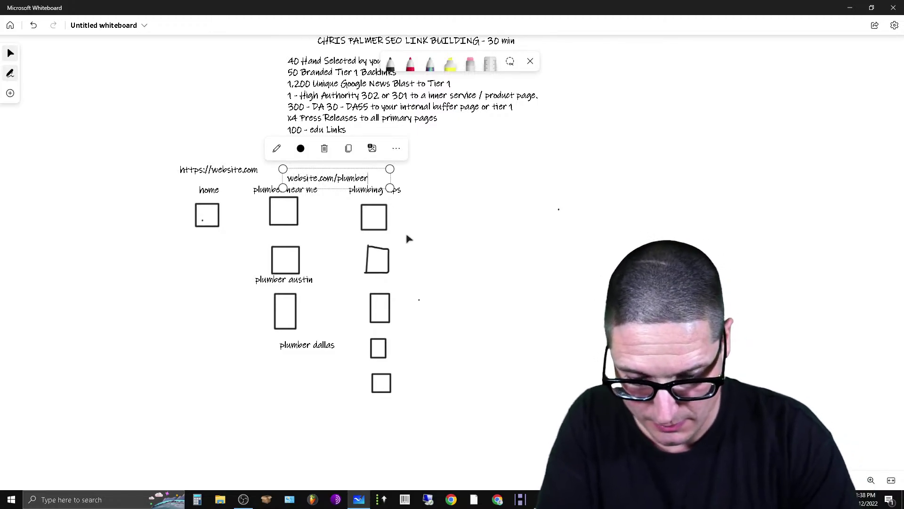
{"action": "type", "text": "-near"}
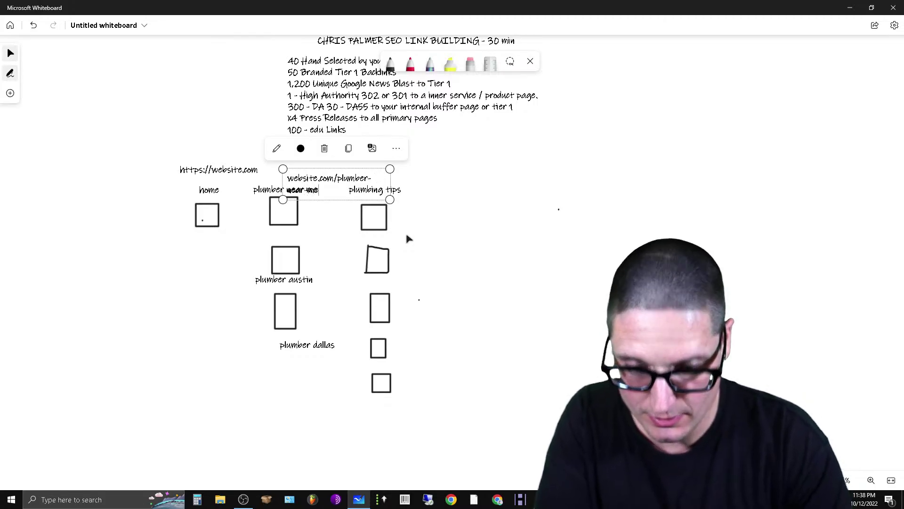
{"action": "type", "text": "-me/"}
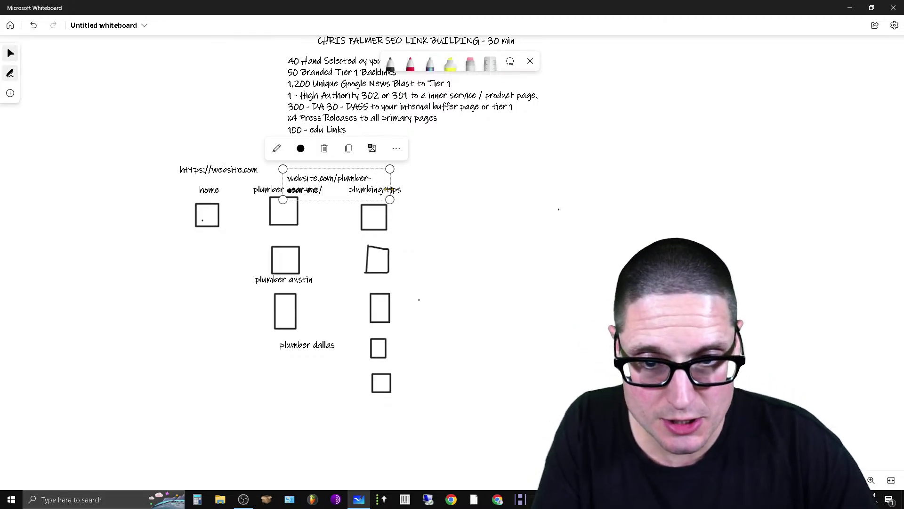
{"action": "left_click_drag", "start_coordinate": [390, 189], "coordinate": [474, 188]}
{"action": "left_click", "coordinate": [414, 213]}
{"action": "left_click", "coordinate": [375, 178]}
{"action": "left_click_drag", "start_coordinate": [375, 178], "coordinate": [366, 170]}
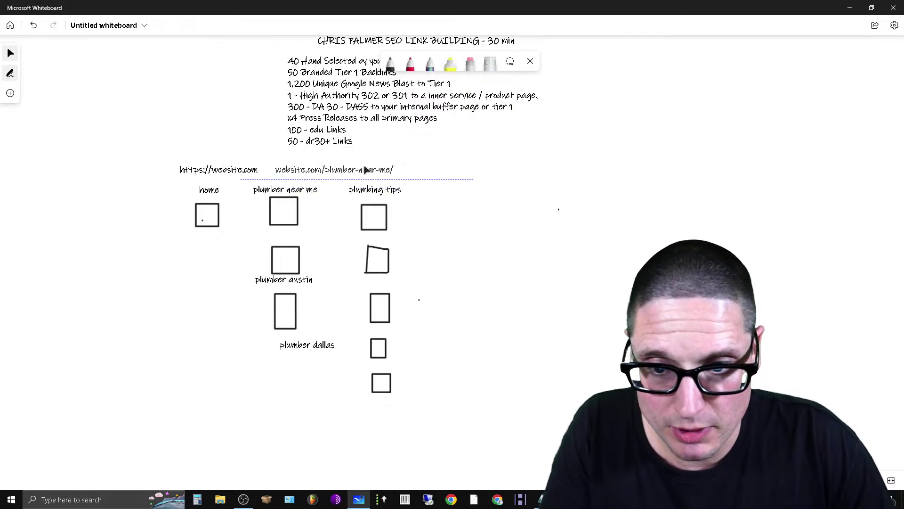
{"action": "left_click", "coordinate": [417, 228]}
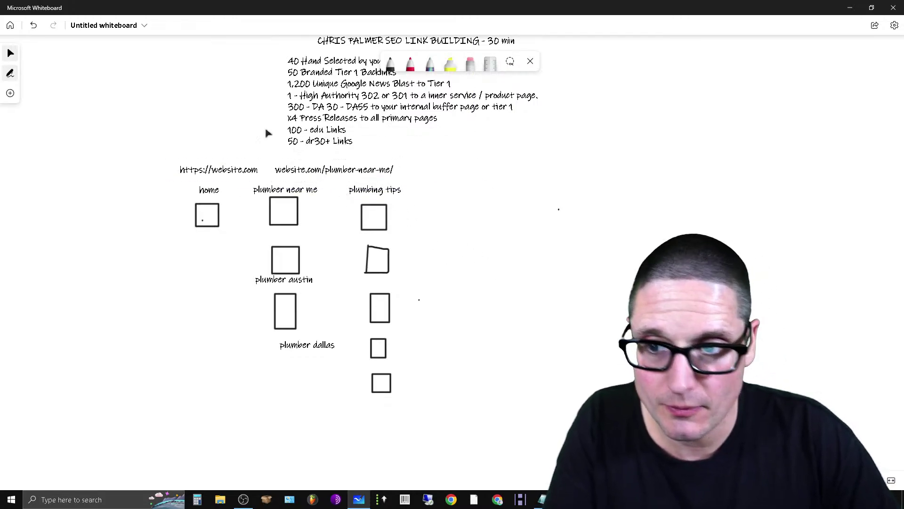
- Lasso the five boxes of the "plumbing tips" column and move them, along with the column's label, further right
{"action": "left_click", "coordinate": [510, 62]}
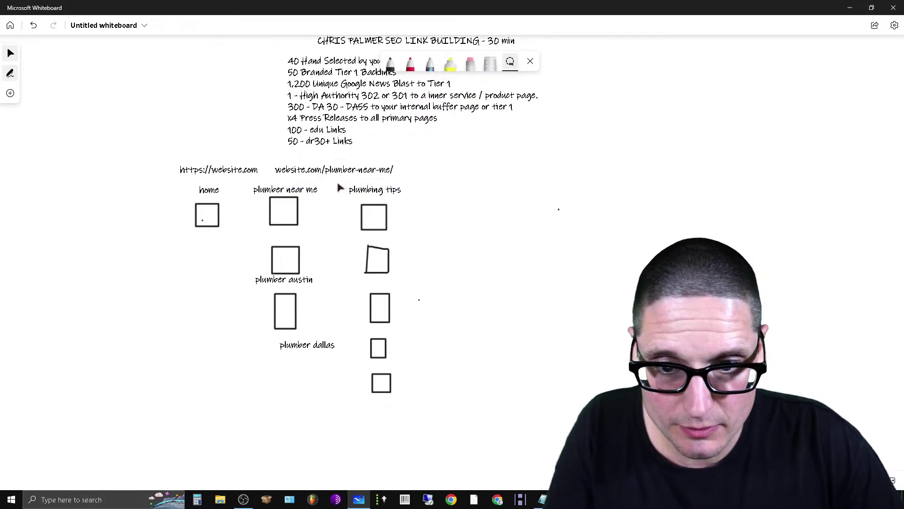
{"action": "mouse_move", "coordinate": [340, 188]}
{"action": "left_mouse_down"}
{"action": "mouse_move", "coordinate": [393, 203]}
{"action": "mouse_move", "coordinate": [436, 176]}
{"action": "mouse_move", "coordinate": [457, 194]}
{"action": "mouse_move", "coordinate": [386, 448]}
{"action": "mouse_move", "coordinate": [340, 198]}
{"action": "left_mouse_up"}
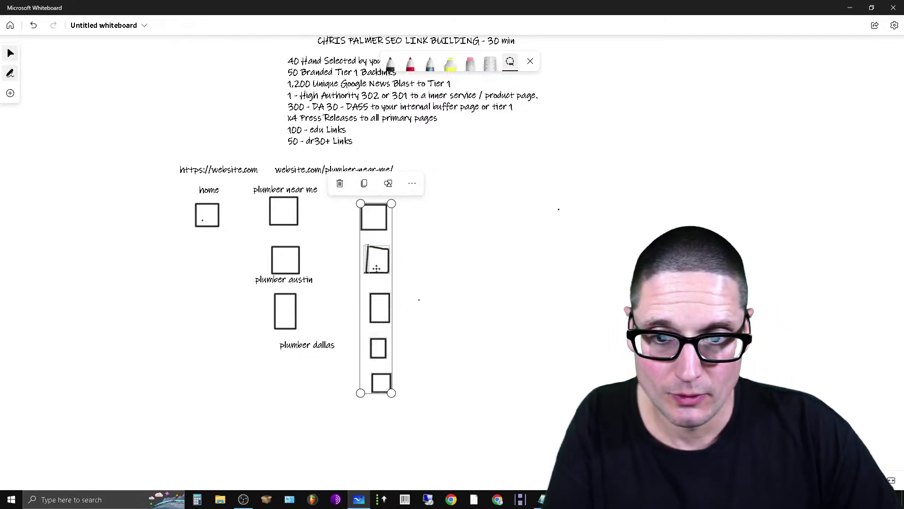
{"action": "left_click_drag", "start_coordinate": [376, 268], "coordinate": [460, 267]}
{"action": "left_click", "coordinate": [382, 192]}
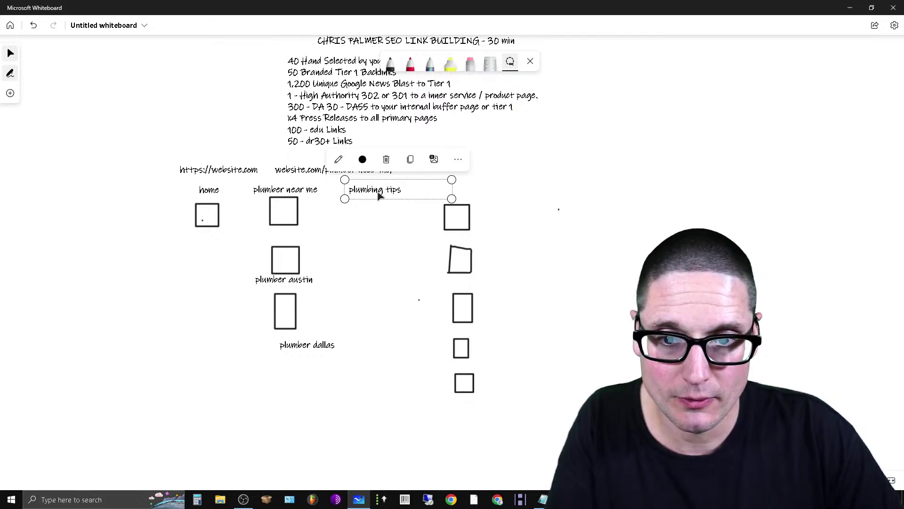
{"action": "left_click_drag", "start_coordinate": [379, 194], "coordinate": [460, 190]}
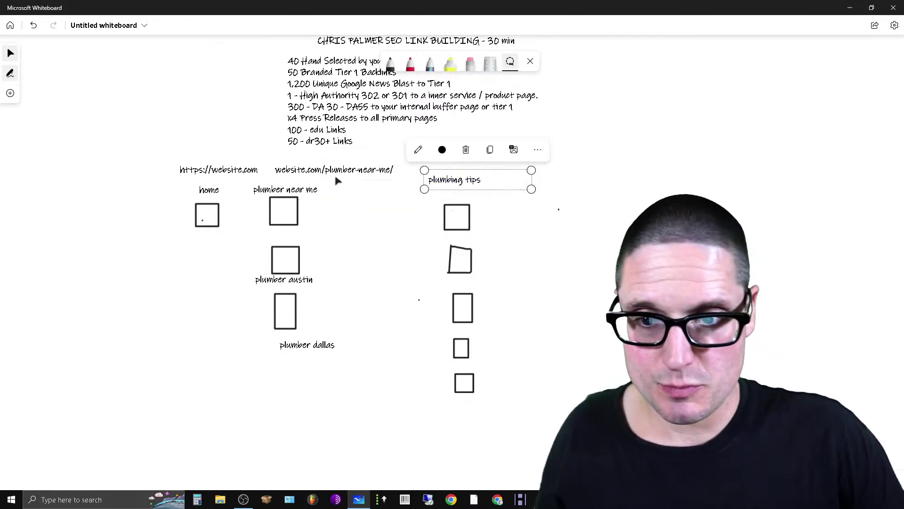
{"action": "left_click", "coordinate": [224, 174]}
{"action": "left_click_drag", "start_coordinate": [224, 174], "coordinate": [153, 175]}
{"action": "left_click", "coordinate": [211, 197]}
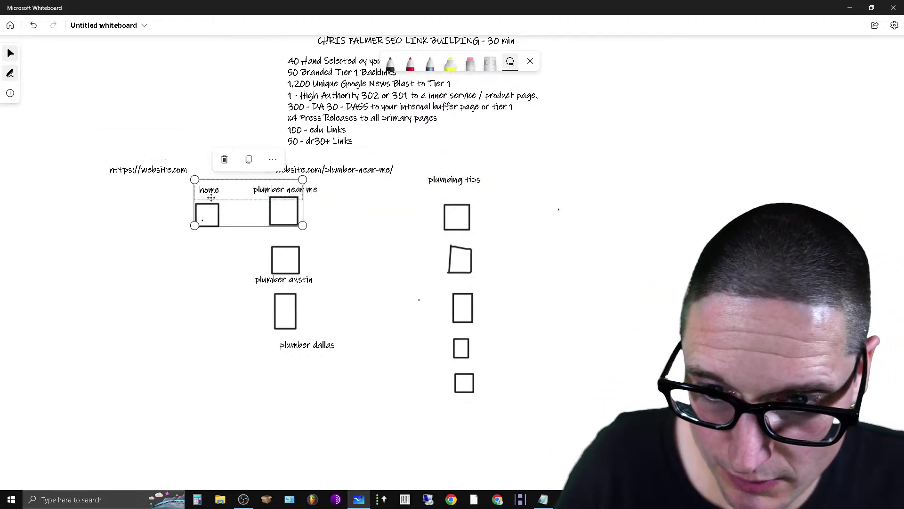
{"action": "mouse_move", "coordinate": [217, 194]}
{"action": "left_mouse_down"}
{"action": "mouse_move", "coordinate": [139, 192]}
{"action": "mouse_move", "coordinate": [216, 202]}
{"action": "left_mouse_up"}
{"action": "left_click", "coordinate": [213, 275]}
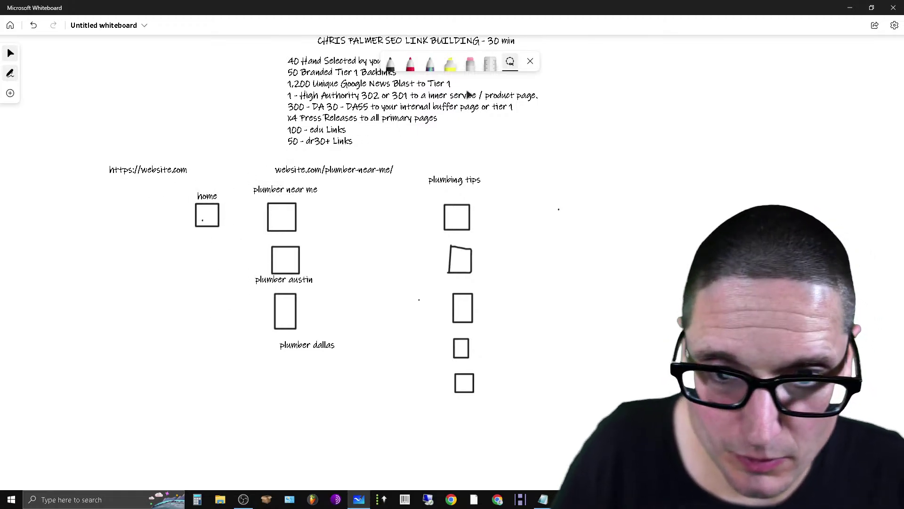
{"action": "mouse_move", "coordinate": [188, 187]}
{"action": "left_mouse_down"}
{"action": "mouse_move", "coordinate": [217, 257]}
{"action": "mouse_move", "coordinate": [171, 259]}
{"action": "mouse_move", "coordinate": [171, 182]}
{"action": "left_mouse_up"}
{"action": "left_click_drag", "start_coordinate": [208, 217], "coordinate": [141, 226]}
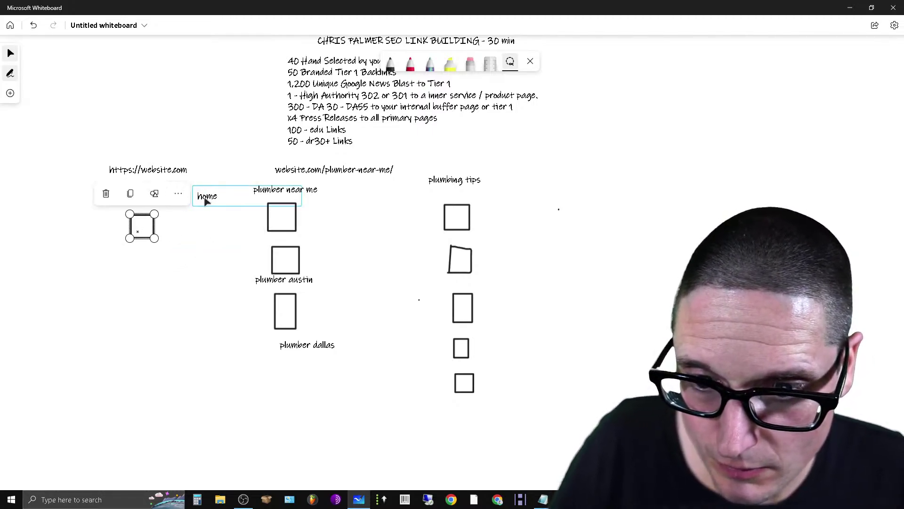
{"action": "left_click", "coordinate": [206, 202]}
{"action": "left_click", "coordinate": [189, 191]}
{"action": "left_click", "coordinate": [178, 201]}
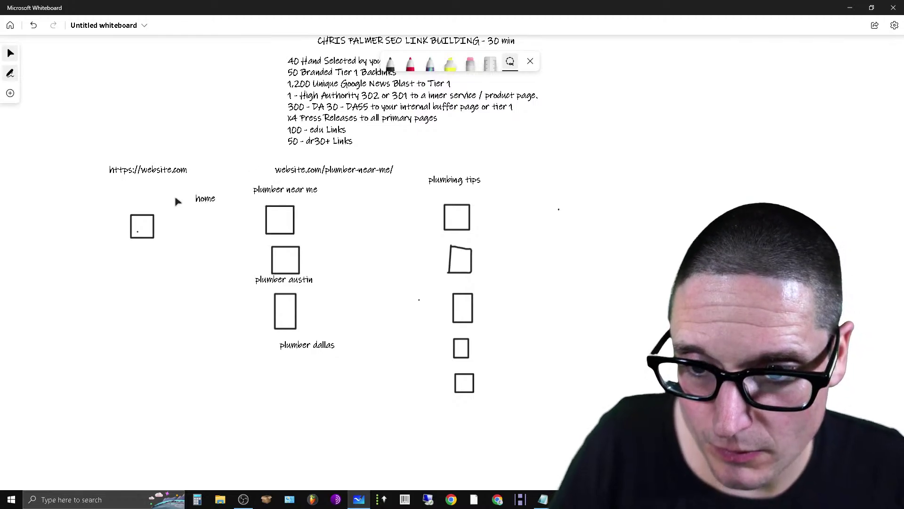
{"action": "mouse_move", "coordinate": [178, 201]}
{"action": "left_mouse_down"}
{"action": "mouse_move", "coordinate": [278, 203]}
{"action": "mouse_move", "coordinate": [193, 188]}
{"action": "left_mouse_up"}
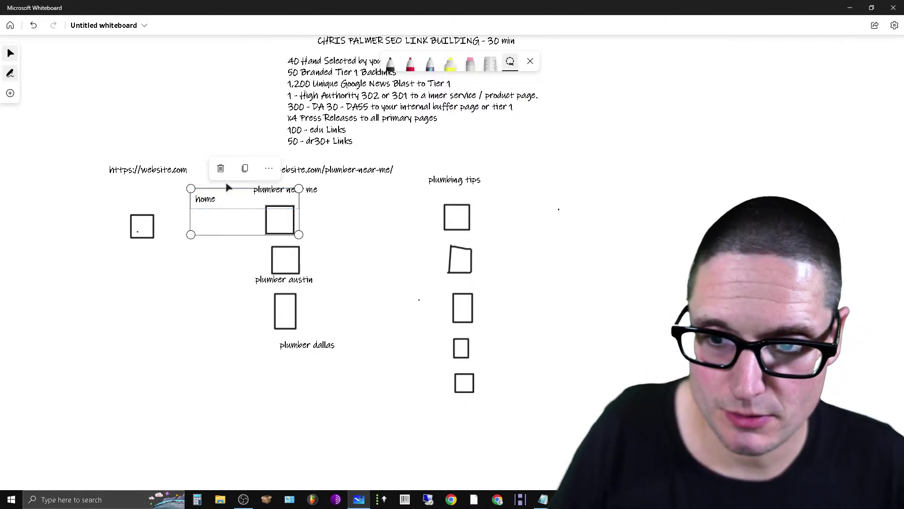
{"action": "left_click_drag", "start_coordinate": [234, 235], "coordinate": [237, 235]}
{"action": "left_click", "coordinate": [175, 335]}
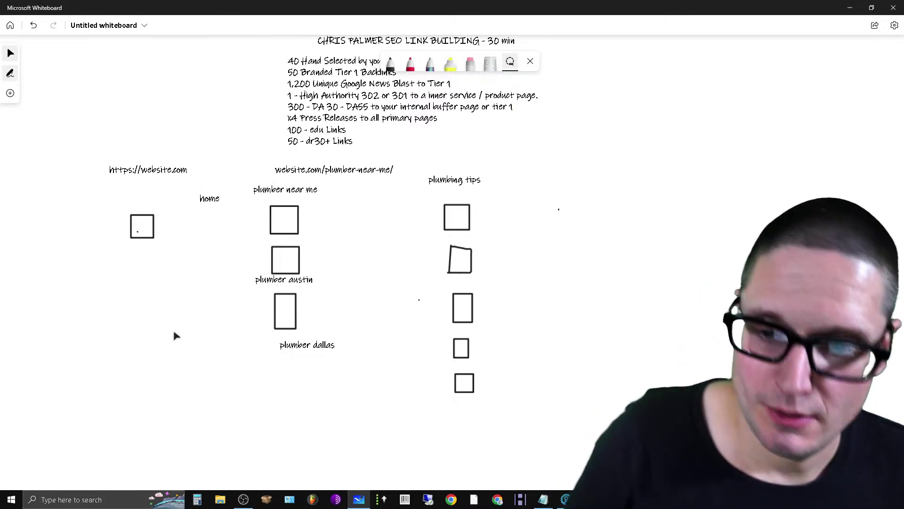
{"action": "left_click", "coordinate": [206, 201]}
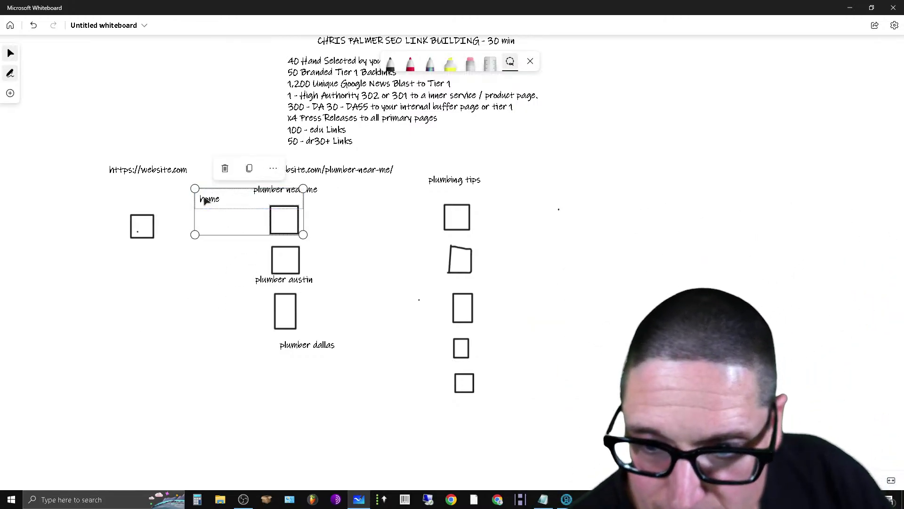
{"action": "mouse_move", "coordinate": [299, 221]}
{"action": "left_mouse_down"}
{"action": "mouse_move", "coordinate": [229, 209]}
{"action": "mouse_move", "coordinate": [290, 228]}
{"action": "left_mouse_up"}
{"action": "left_click", "coordinate": [218, 244]}
{"action": "left_click", "coordinate": [221, 225]}
{"action": "left_click", "coordinate": [362, 313]}
- Move the "website.com/plumber-near-me/" label left to sit over its column, and raise the "plumbing tips" label above its column
{"action": "left_click", "coordinate": [379, 178]}
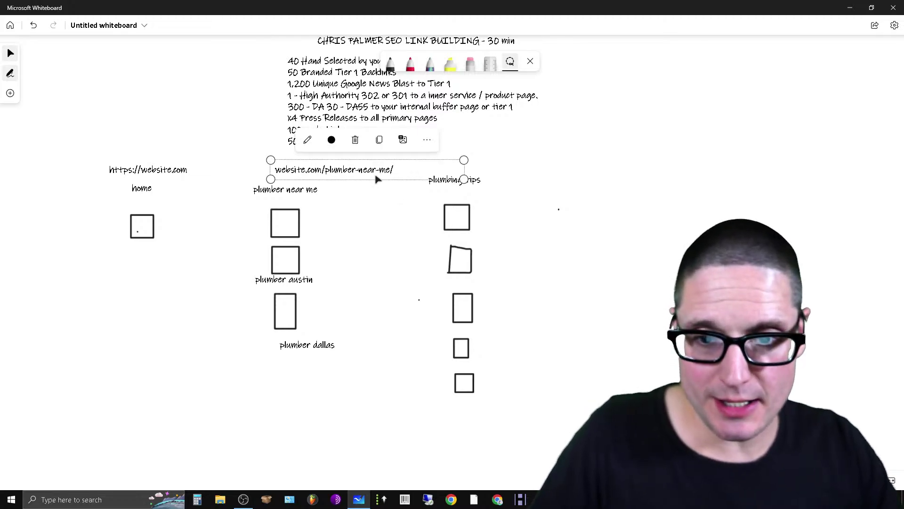
{"action": "left_click_drag", "start_coordinate": [379, 177], "coordinate": [339, 177]}
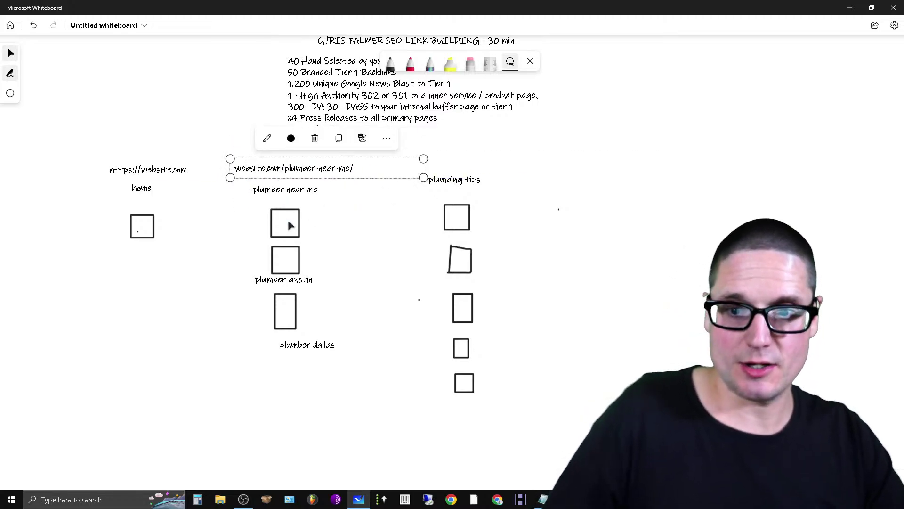
{"action": "left_click", "coordinate": [482, 185]}
{"action": "left_click_drag", "start_coordinate": [481, 185], "coordinate": [495, 164]}
{"action": "left_click", "coordinate": [442, 188]}
- Add a text label reading "website.com/plumber-tips" near the top square of the "plumbing tips" column
{"action": "right_click", "coordinate": [471, 184]}
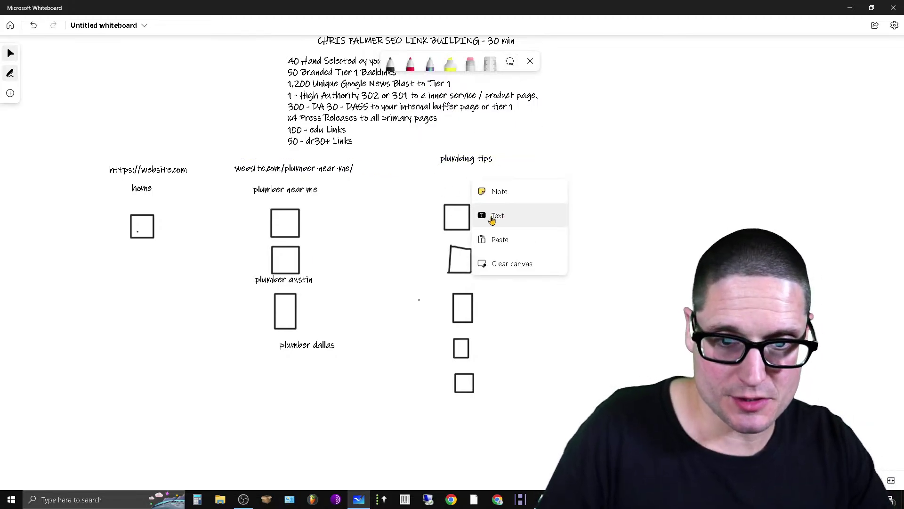
{"action": "left_click", "coordinate": [490, 216]}
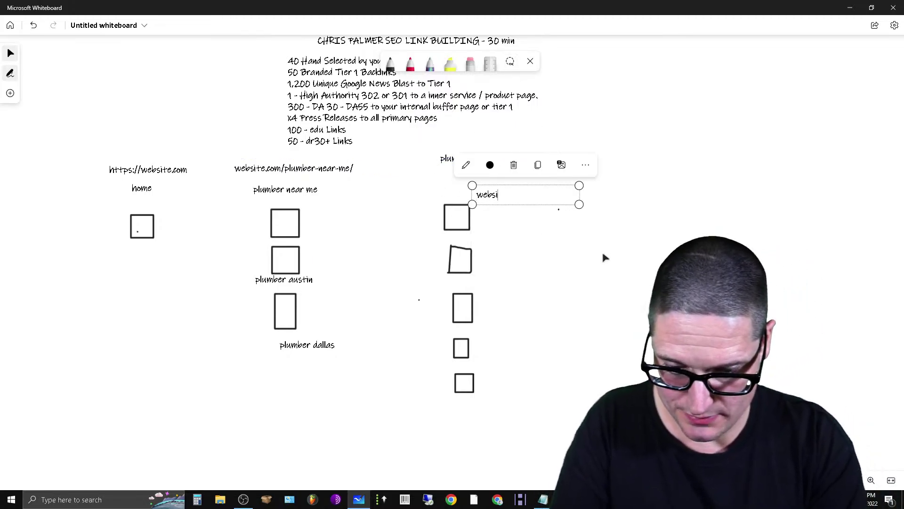
{"action": "type", "text": "website.com/plum"}
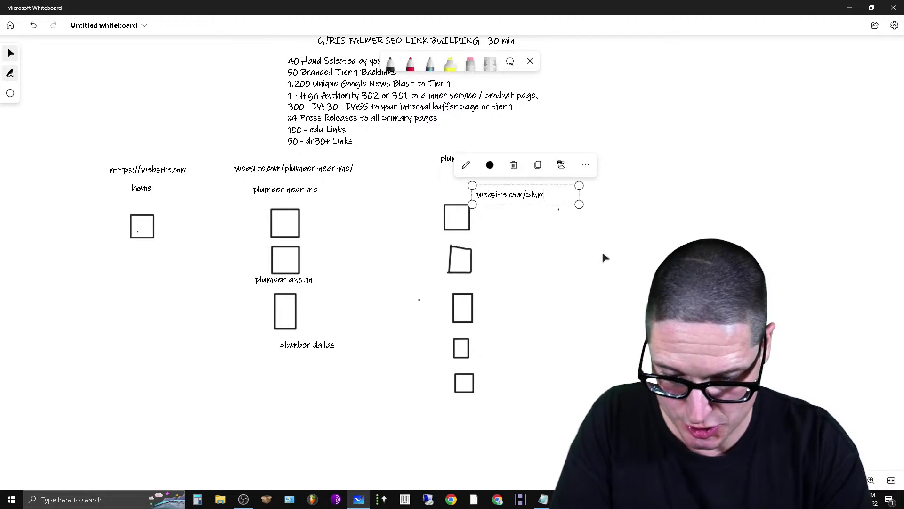
{"action": "type", "text": "ber-tips"}
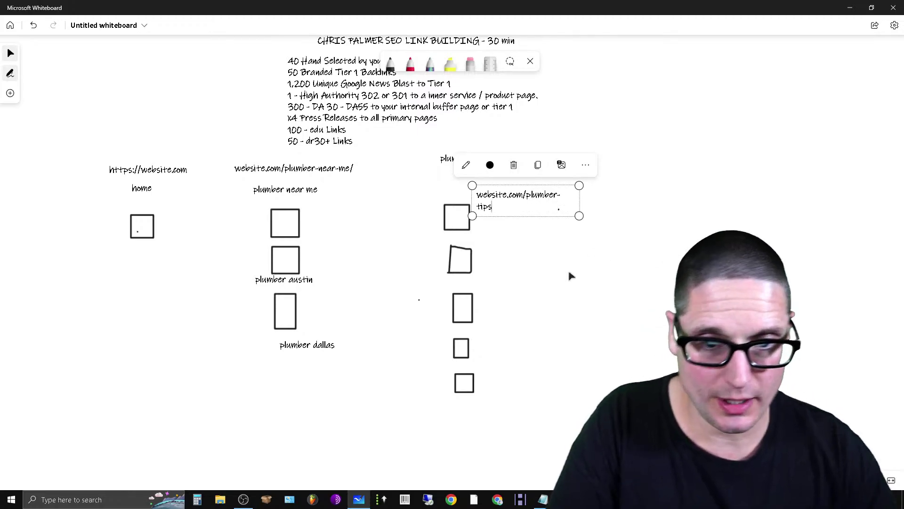
- Widen the "website.com/plumber-tips" label to fit on one line and move it directly beneath the "plumbing tips" label
{"action": "left_click_drag", "start_coordinate": [580, 204], "coordinate": [638, 205]}
{"action": "left_click", "coordinate": [556, 219]}
{"action": "left_click", "coordinate": [557, 204]}
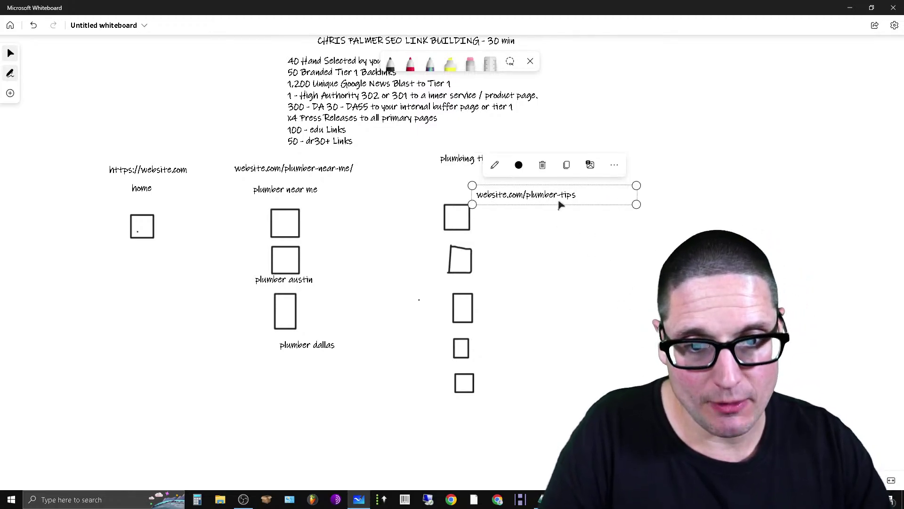
{"action": "left_click_drag", "start_coordinate": [557, 204], "coordinate": [500, 186]}
{"action": "left_click", "coordinate": [642, 292]}
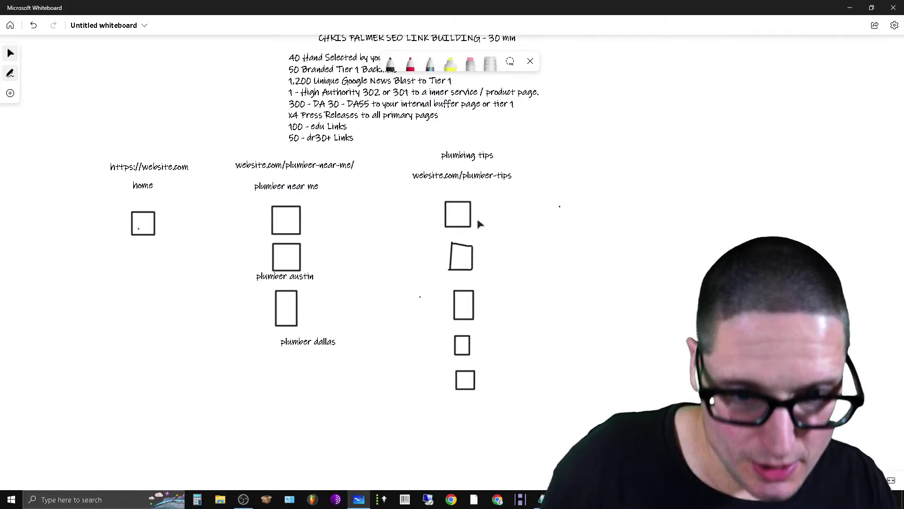
- Move the top square of the "plumbing tips" column up to just below the "website.com/plumber-tips" label
{"action": "left_click", "coordinate": [469, 224]}
{"action": "left_click_drag", "start_coordinate": [469, 224], "coordinate": [470, 205]}
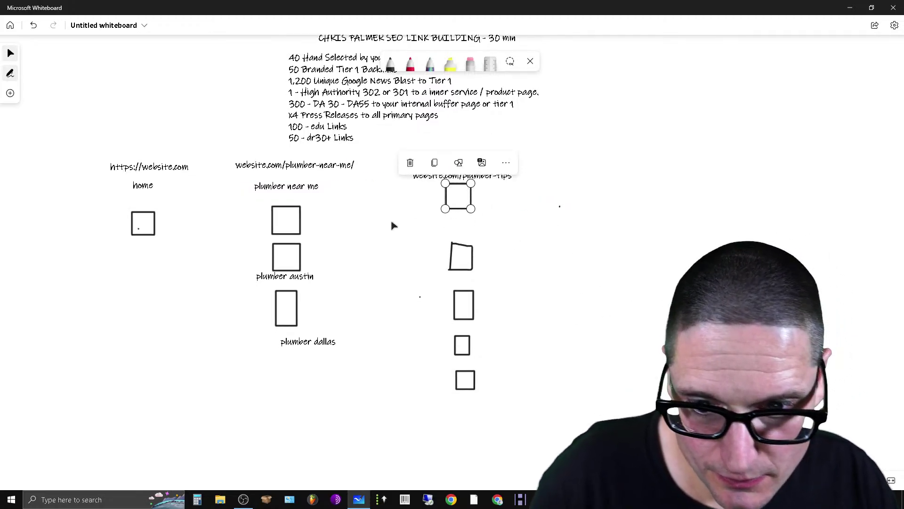
{"action": "left_click", "coordinate": [391, 224]}
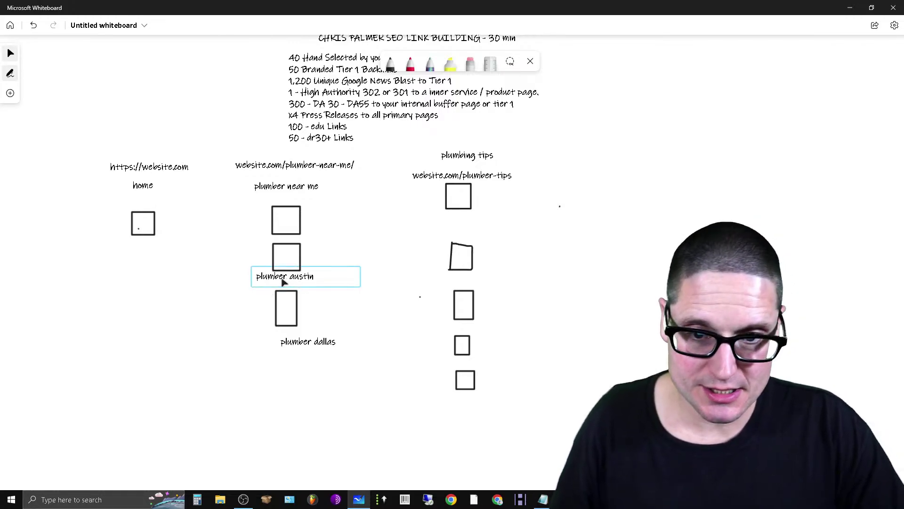
- Move the "plumber dallas" label left and slightly up to align beneath the lowest rectangle of its column
{"action": "left_click", "coordinate": [330, 343]}
{"action": "left_click_drag", "start_coordinate": [329, 343], "coordinate": [304, 344]}
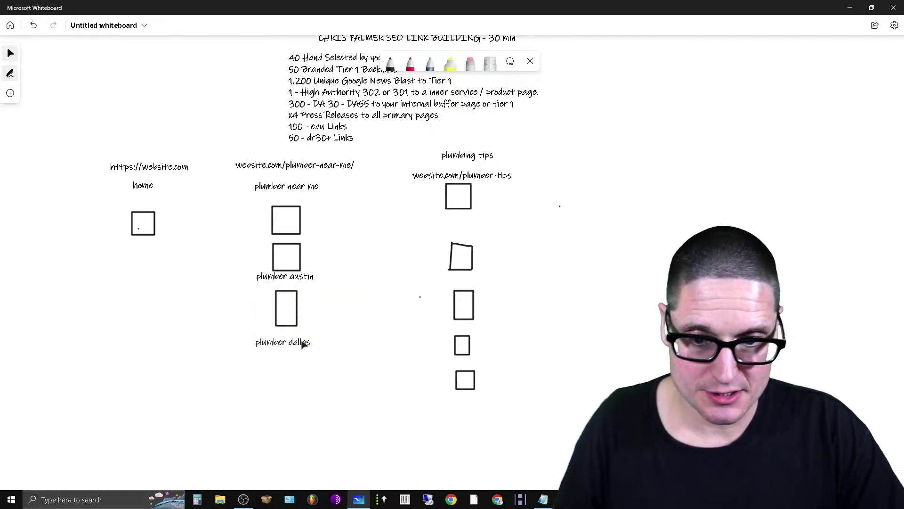
{"action": "left_click", "coordinate": [304, 344]}
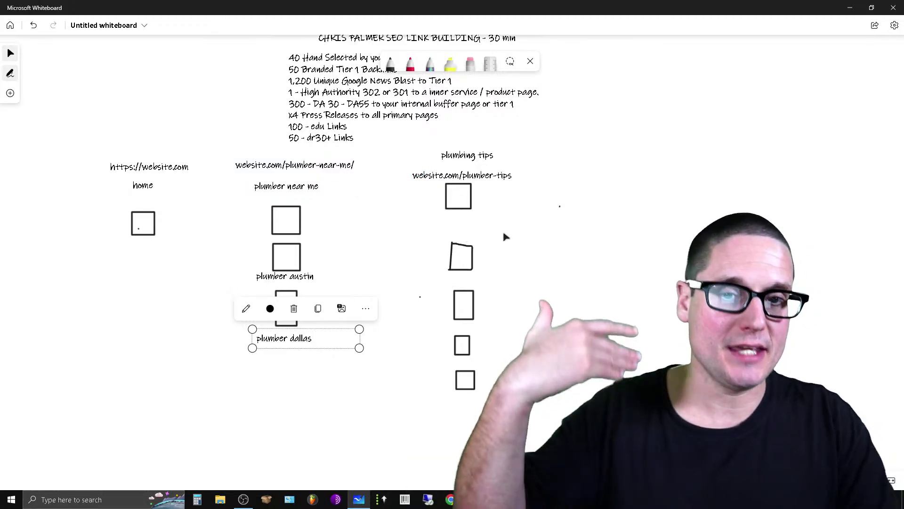
- Add a text label reading "3 plumbing companies to consider in austin texas" beside the second box of the "plumbing tips" column
{"action": "left_click", "coordinate": [456, 262]}
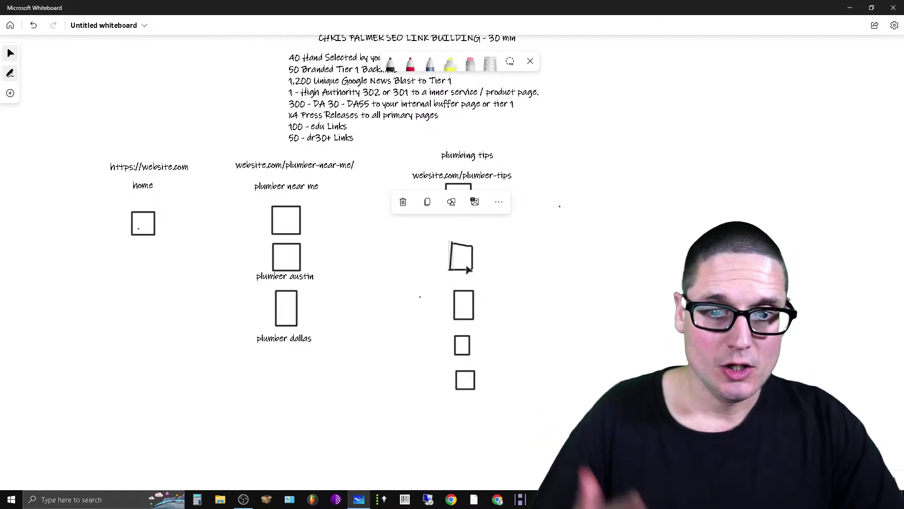
{"action": "left_click", "coordinate": [522, 269]}
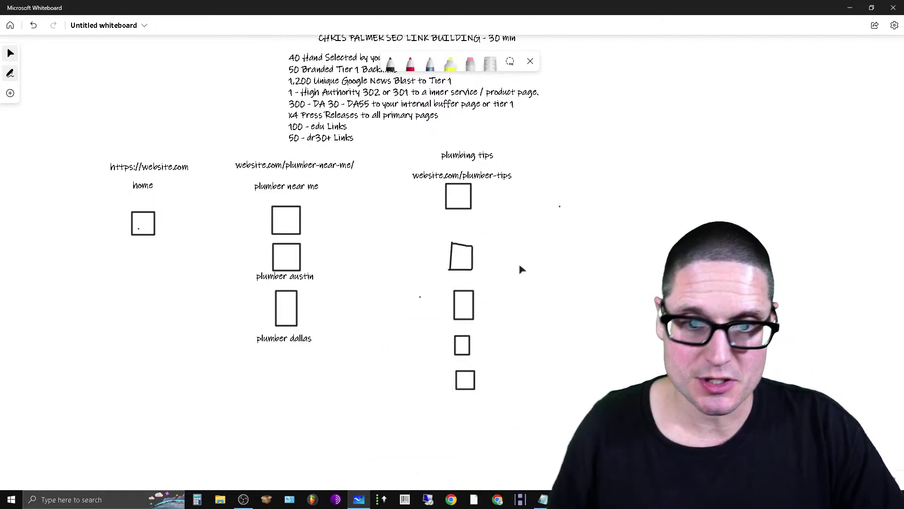
{"action": "right_click", "coordinate": [481, 267]}
{"action": "left_click", "coordinate": [529, 285]}
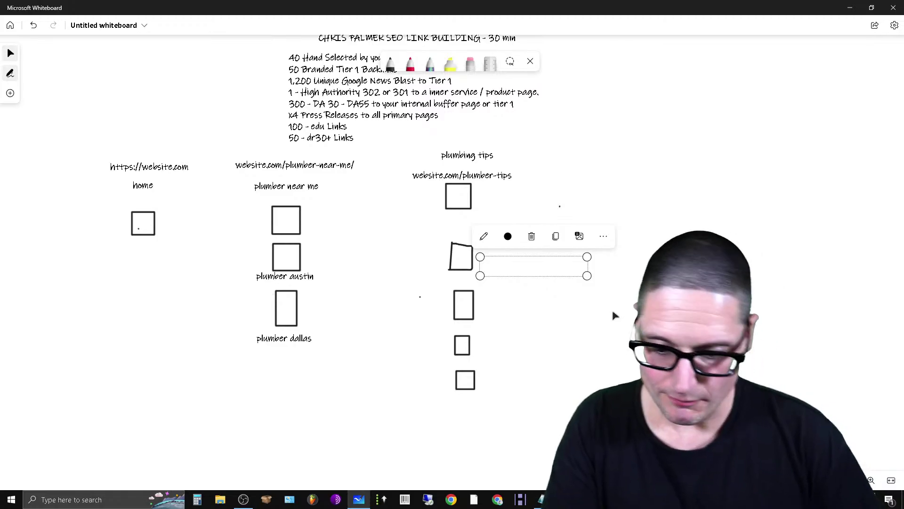
{"action": "type", "text": "3 plumbing"}
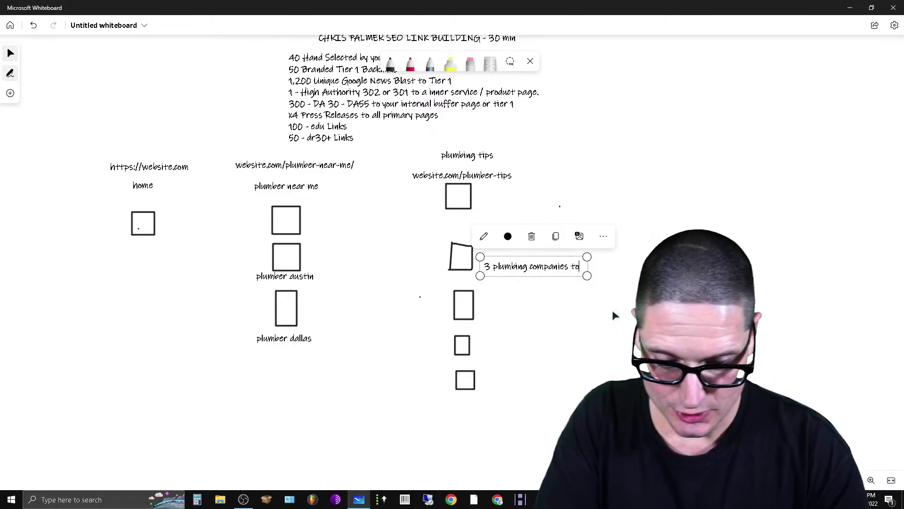
{"action": "type", "text": " companies to consider in"}
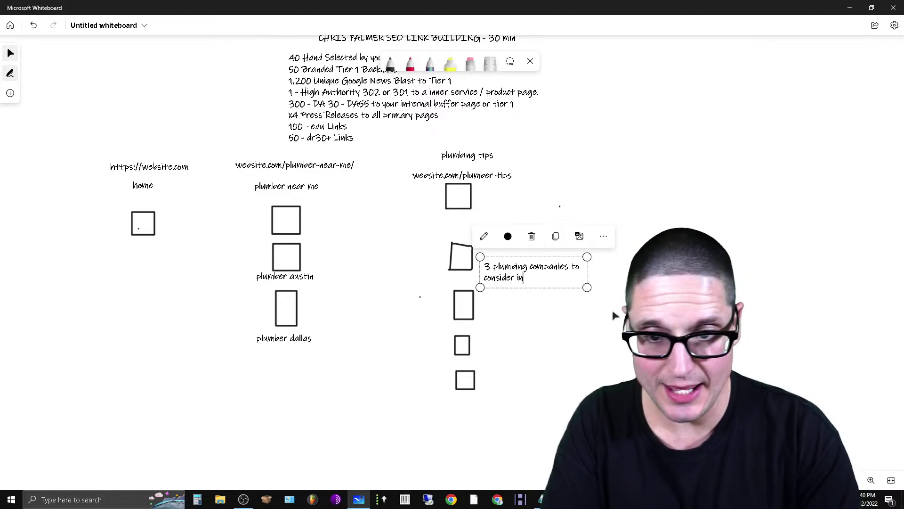
{"action": "type", "text": " austin texas"}
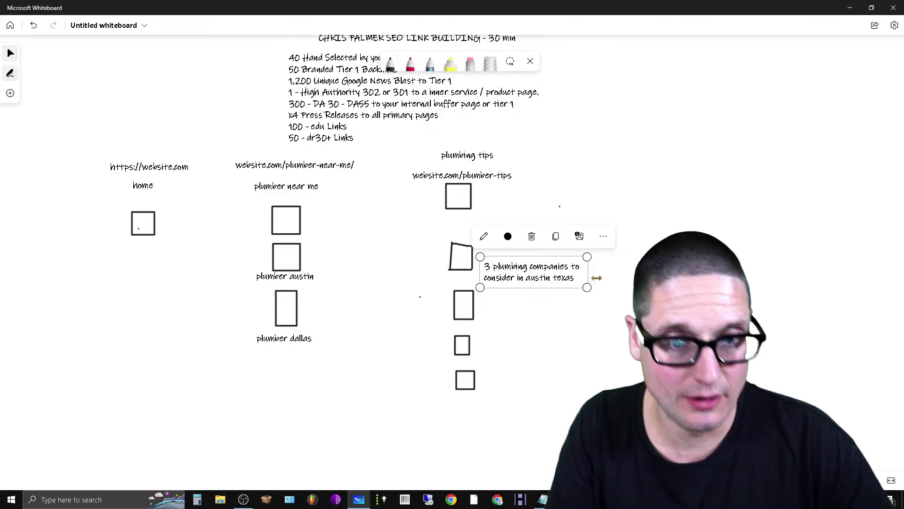
- Widen the "3 plumbing companies to consider in austin texas" label to one line and move it above the column's second box
{"action": "left_click_drag", "start_coordinate": [589, 273], "coordinate": [674, 272]}
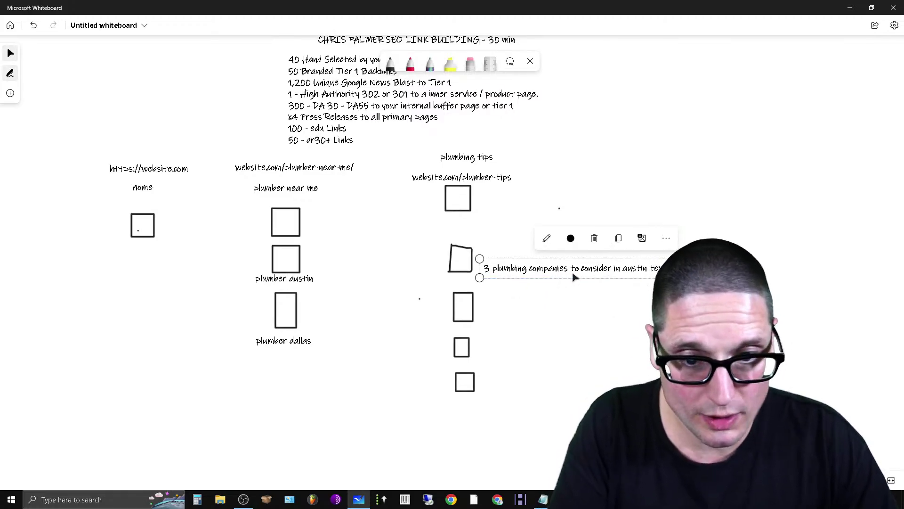
{"action": "left_click_drag", "start_coordinate": [575, 276], "coordinate": [491, 247]}
{"action": "key", "text": "Escape"}
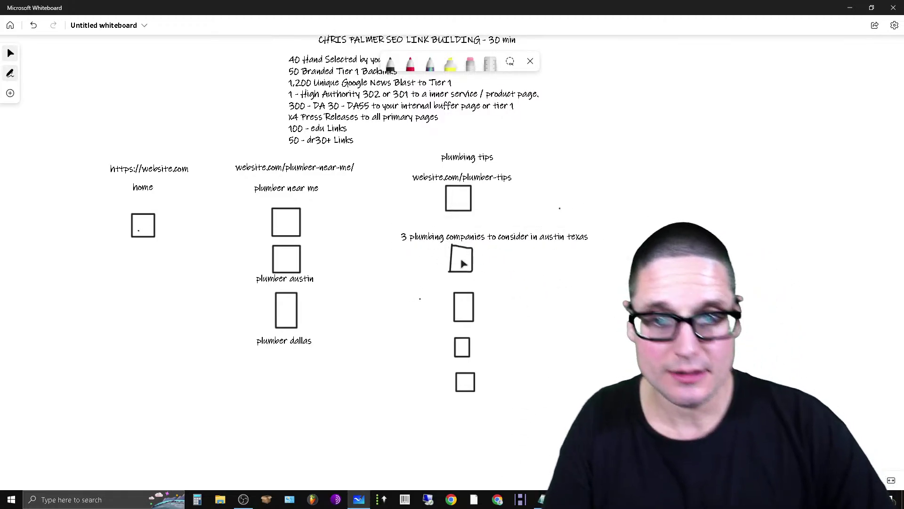
- Add a text label reading "roto rooter vs website" and place it above the third box of the "plumbing tips" column
{"action": "right_click", "coordinate": [448, 286]}
{"action": "left_click", "coordinate": [482, 315]}
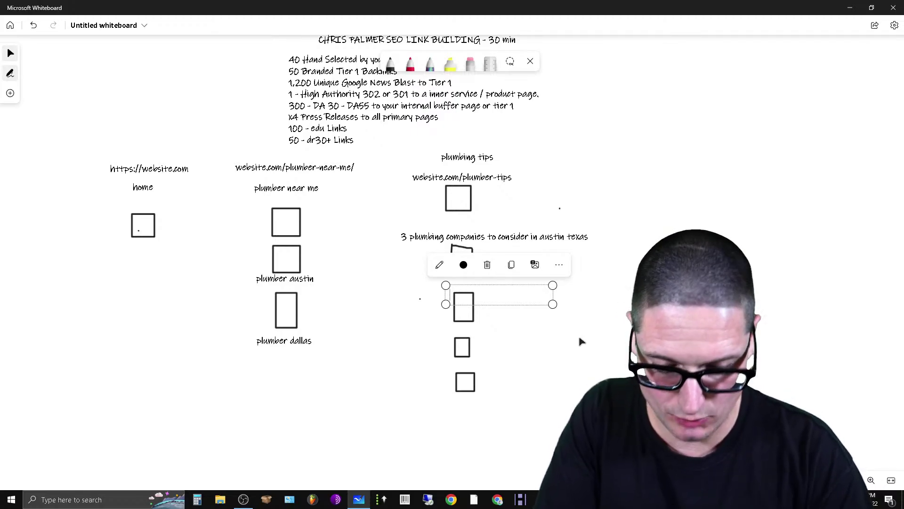
{"action": "type", "text": "roto rooter "}
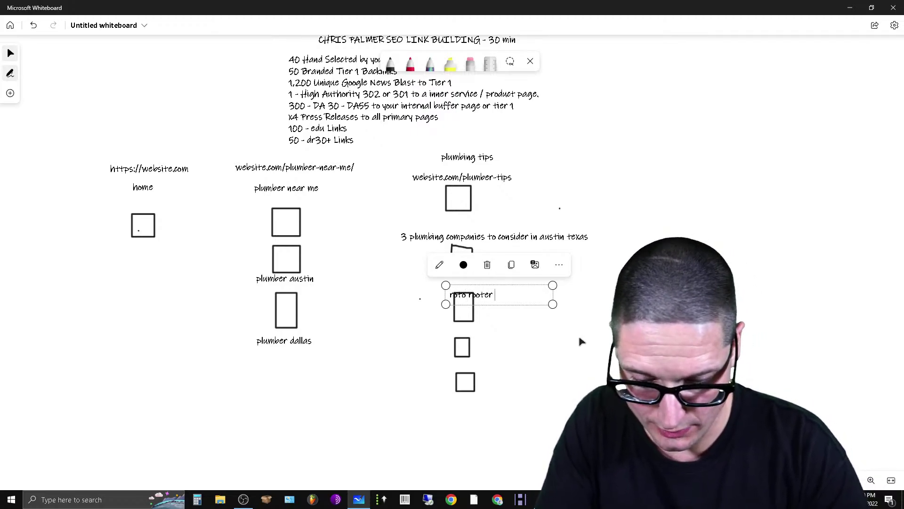
{"action": "type", "text": "vs website"}
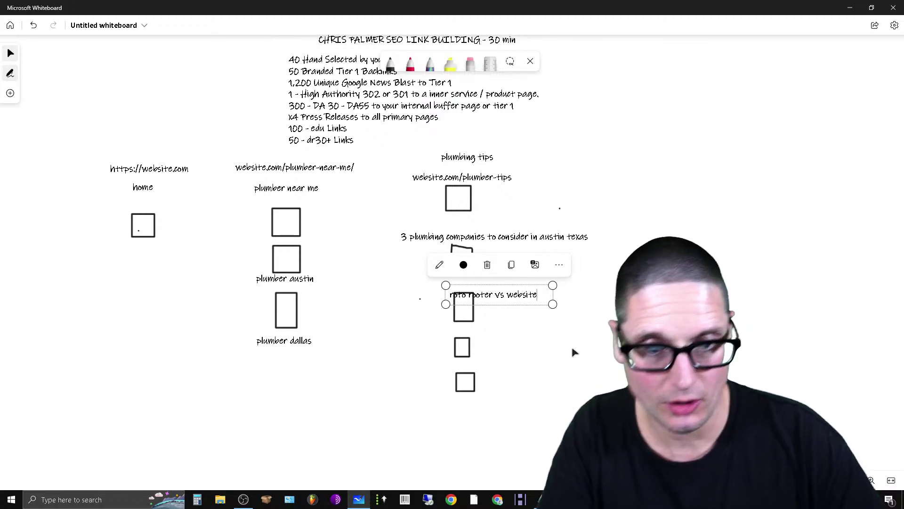
{"action": "left_click", "coordinate": [533, 302]}
{"action": "left_click_drag", "start_coordinate": [522, 304], "coordinate": [501, 295]}
{"action": "left_click", "coordinate": [500, 295]}
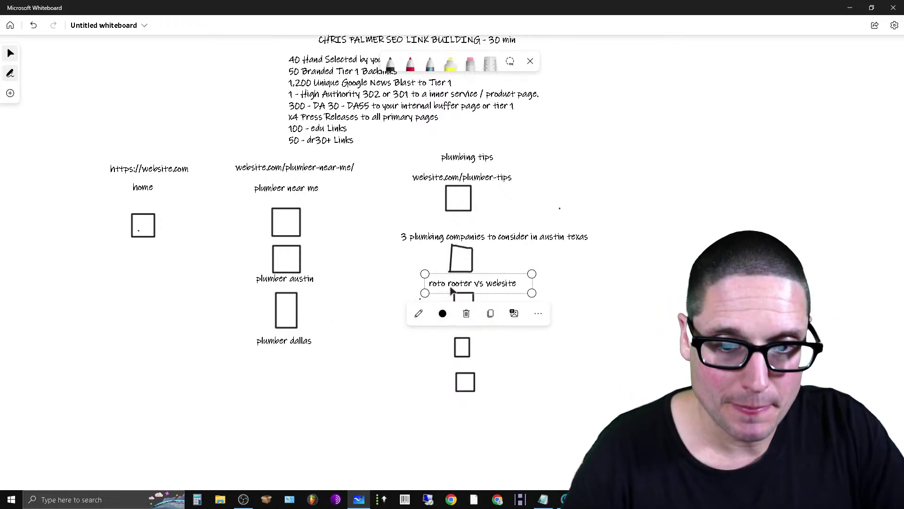
- Extend the "roto rooter vs website" label so it reads "roto rooter vs website in austin texas"
{"action": "left_click", "coordinate": [419, 313]}
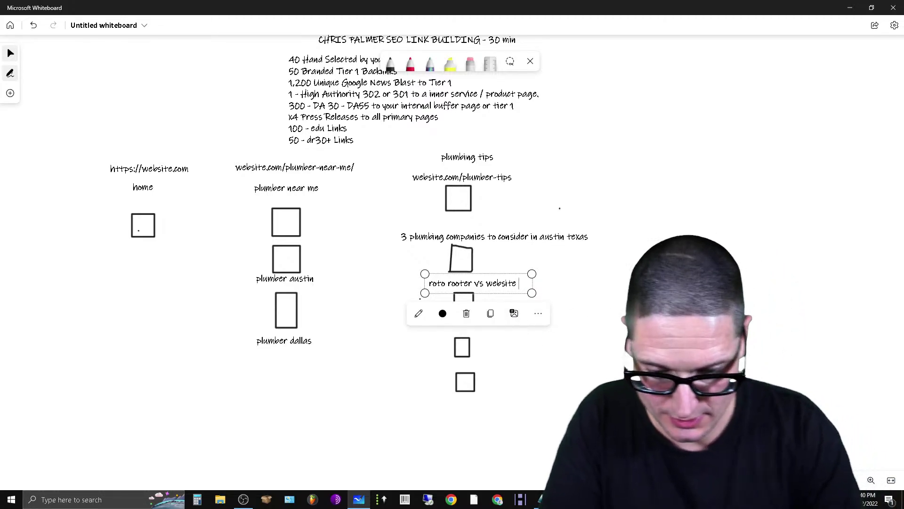
{"action": "type", "text": "in te"}
{"action": "key", "text": "BackSpace"}
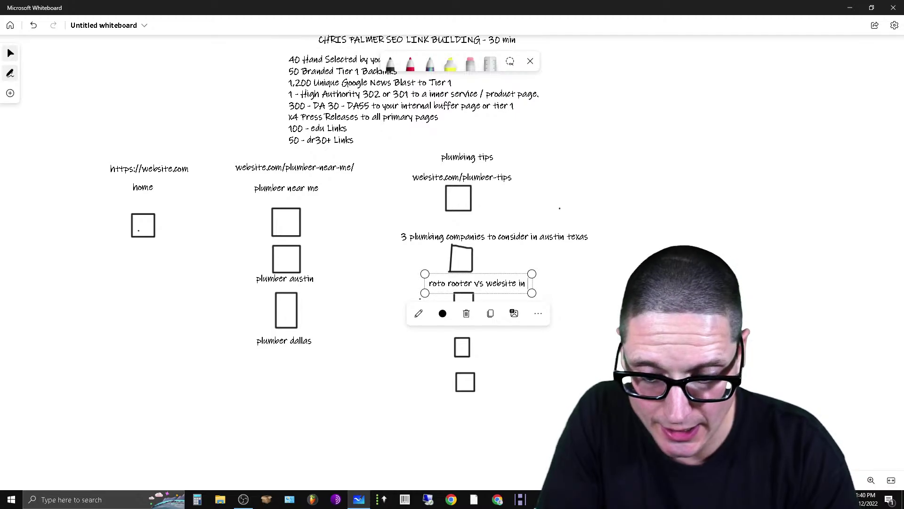
{"action": "type", "text": "aus"}
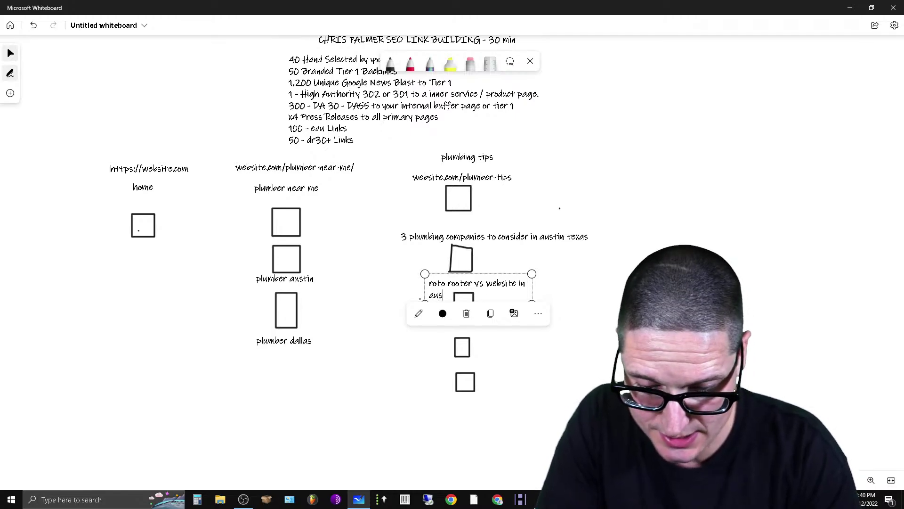
{"action": "type", "text": "tin texas"}
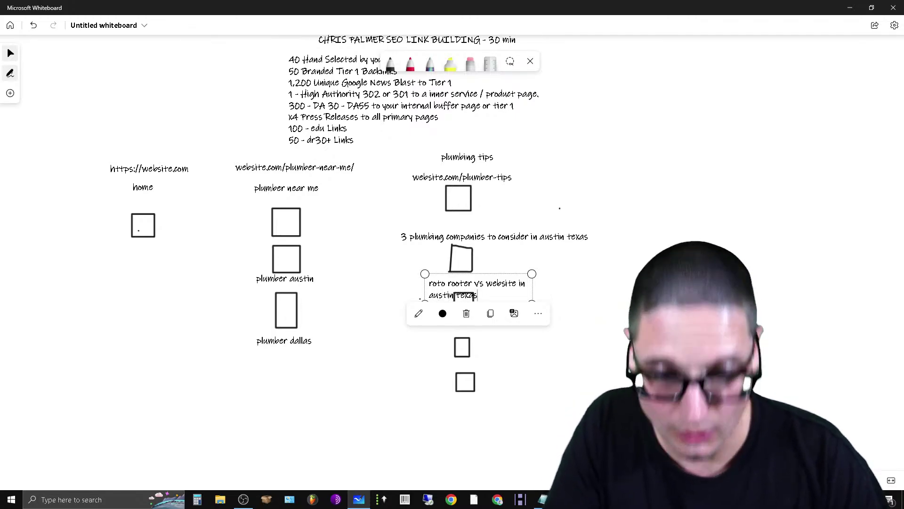
- Widen the "roto rooter vs website in austin texas" label to one line and shift it left above the column's third box
{"action": "left_click_drag", "start_coordinate": [532, 288], "coordinate": [581, 287]}
{"action": "left_click", "coordinate": [525, 288]}
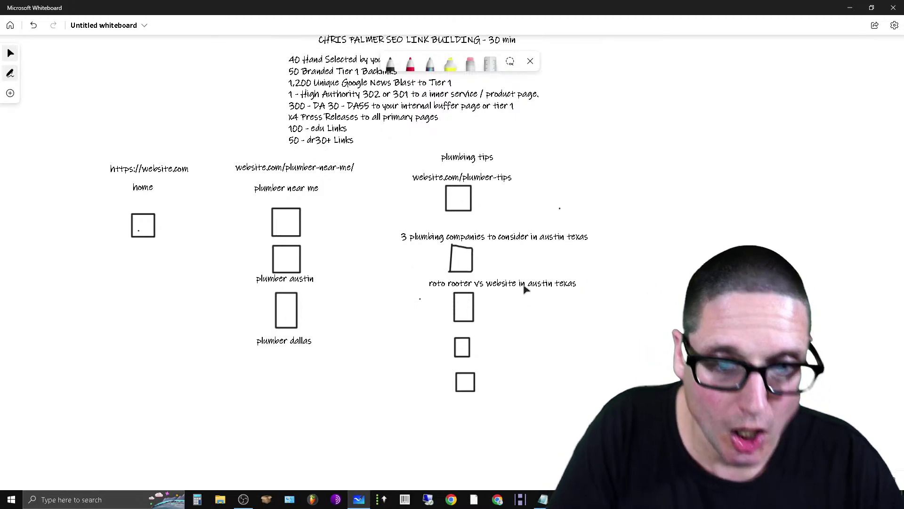
{"action": "left_click_drag", "start_coordinate": [525, 289], "coordinate": [503, 294]}
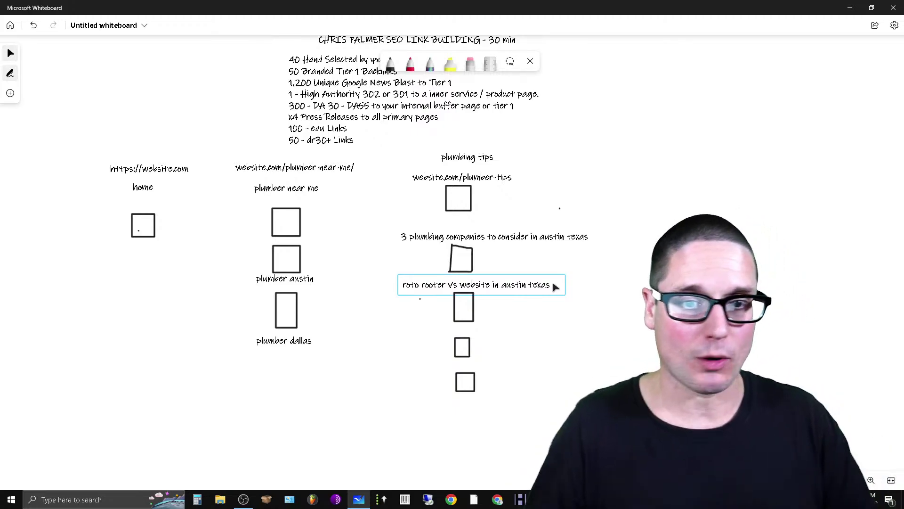
{"action": "key", "text": "Escape"}
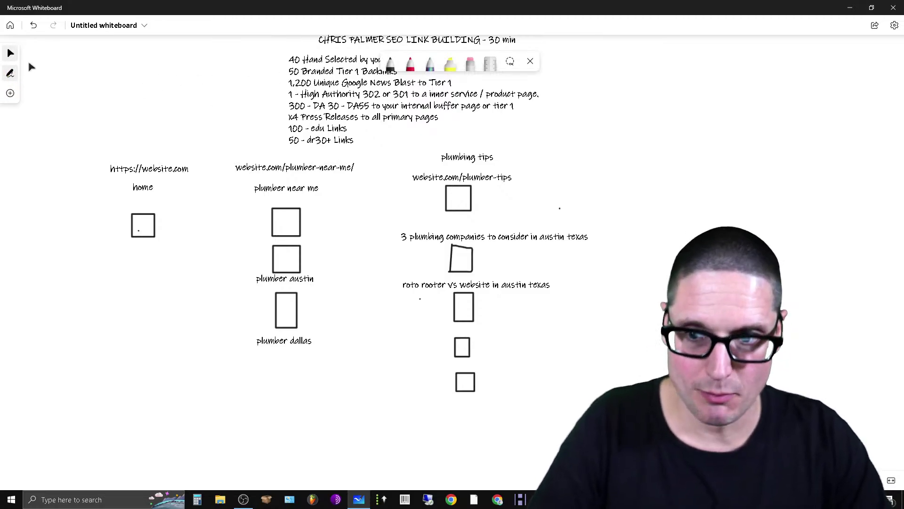
- Draw a black box to the right of the "plumbing tips" column and add the text label "privacy" above it
{"action": "left_click", "coordinate": [10, 73]}
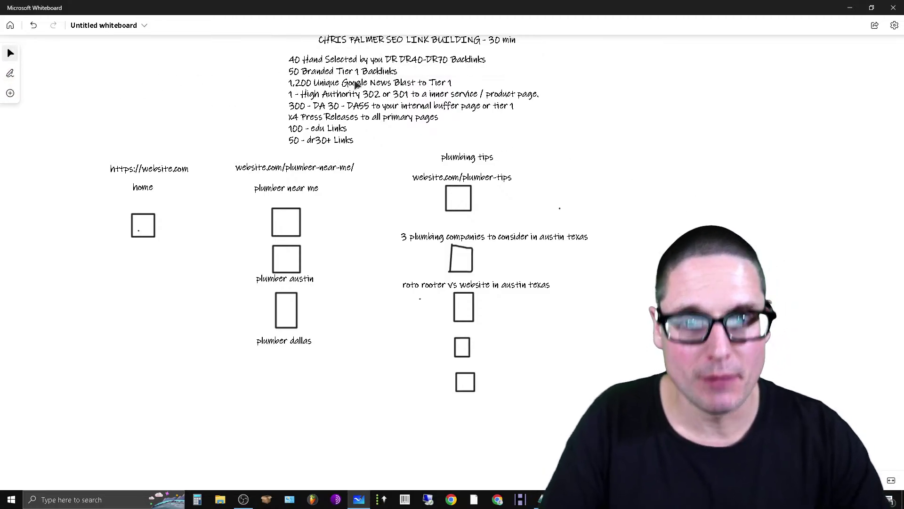
{"action": "left_click", "coordinate": [10, 73]}
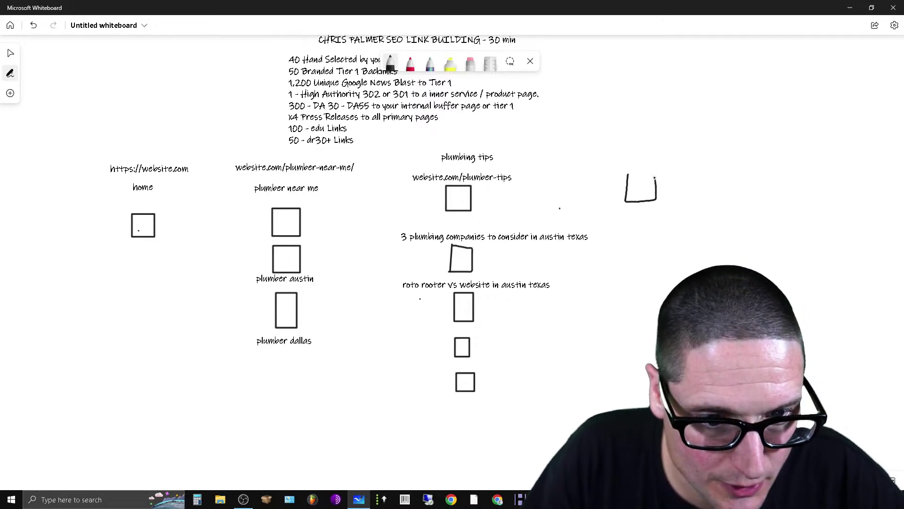
{"action": "left_click_drag", "start_coordinate": [654, 177], "coordinate": [628, 173]}
{"action": "right_click", "coordinate": [622, 155]}
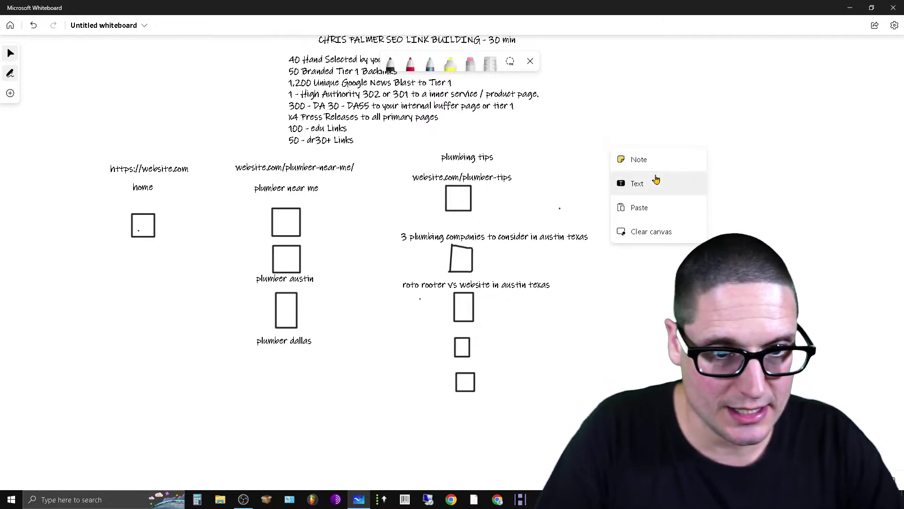
{"action": "left_click", "coordinate": [657, 181]}
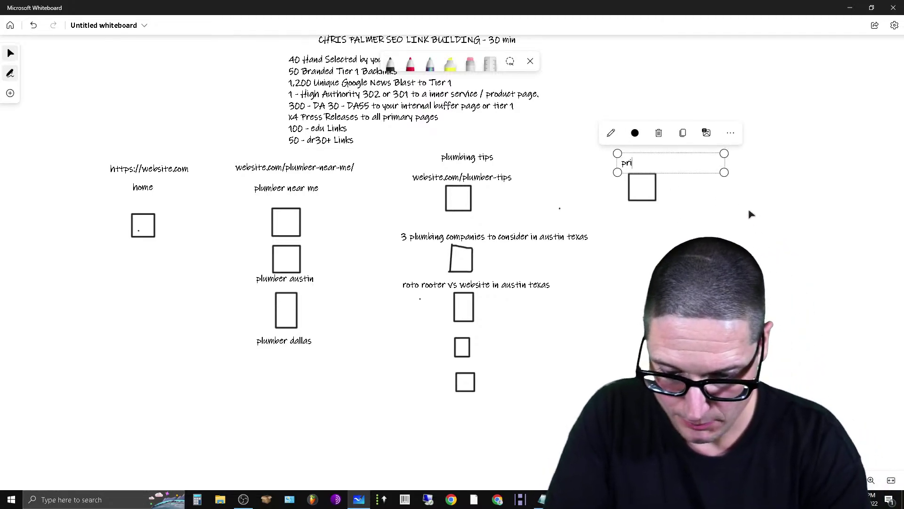
{"action": "left_click", "coordinate": [727, 196]}
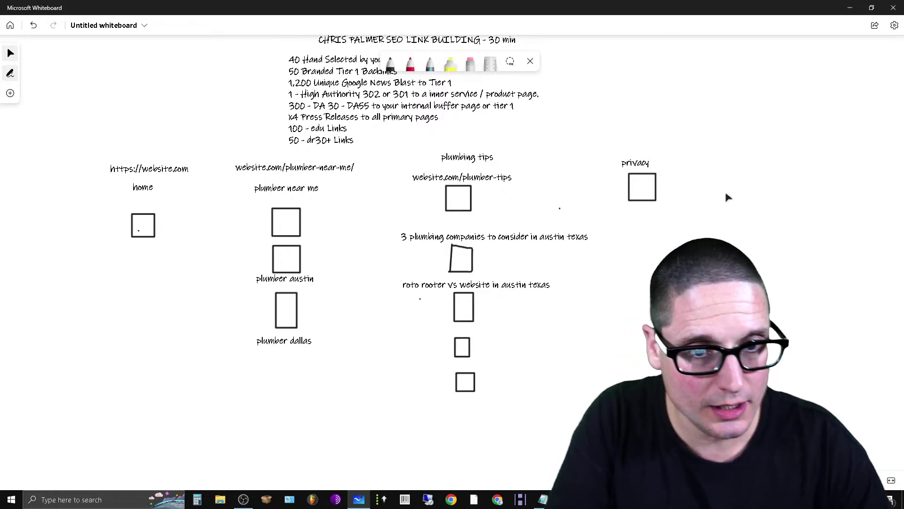
- Add a "sitemap html" text label level with the "privacy" label and draw a small black box beneath it
{"action": "right_click", "coordinate": [722, 182]}
{"action": "left_click", "coordinate": [748, 212]}
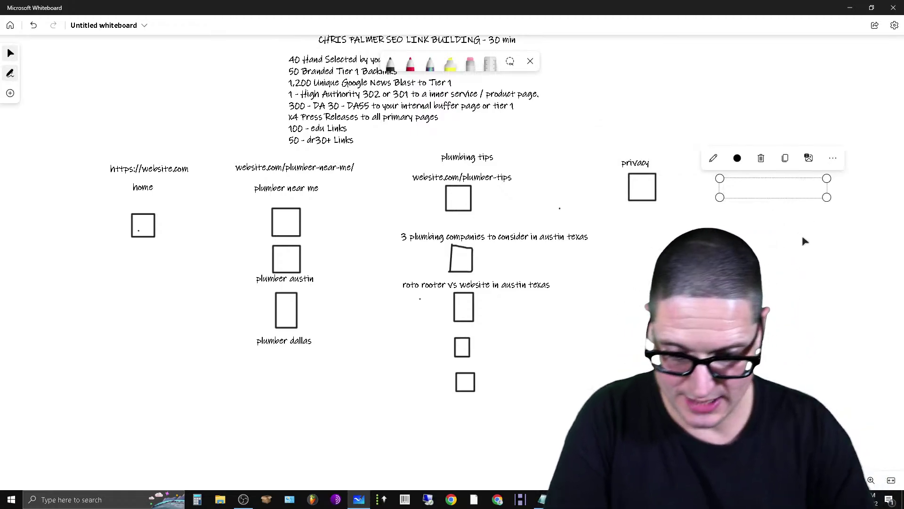
{"action": "type", "text": "sitemap html"}
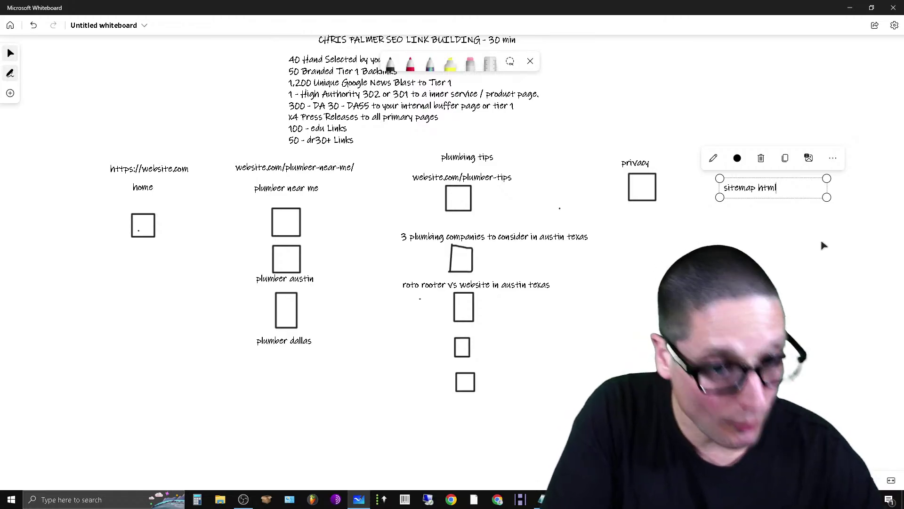
{"action": "left_click", "coordinate": [706, 192]}
{"action": "left_click", "coordinate": [772, 193]}
{"action": "left_click_drag", "start_coordinate": [772, 194], "coordinate": [752, 168]}
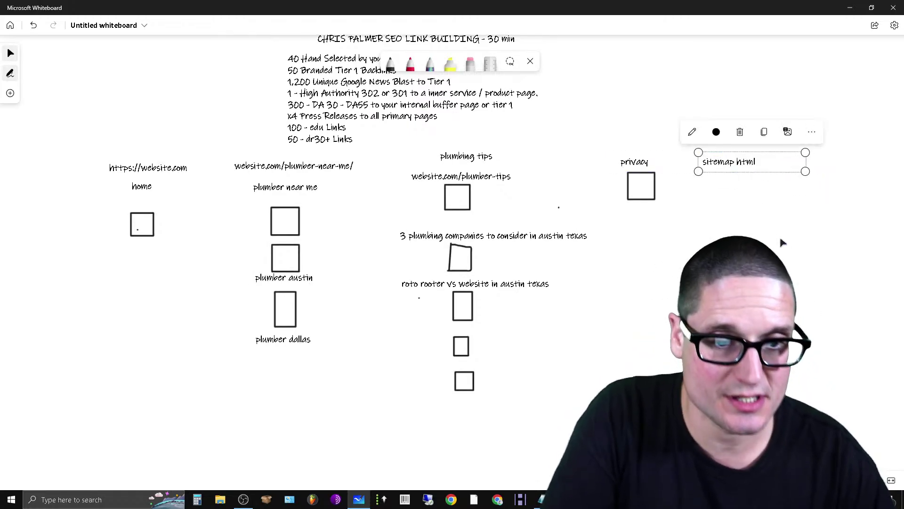
{"action": "left_click", "coordinate": [723, 207]}
{"action": "left_click", "coordinate": [391, 63]}
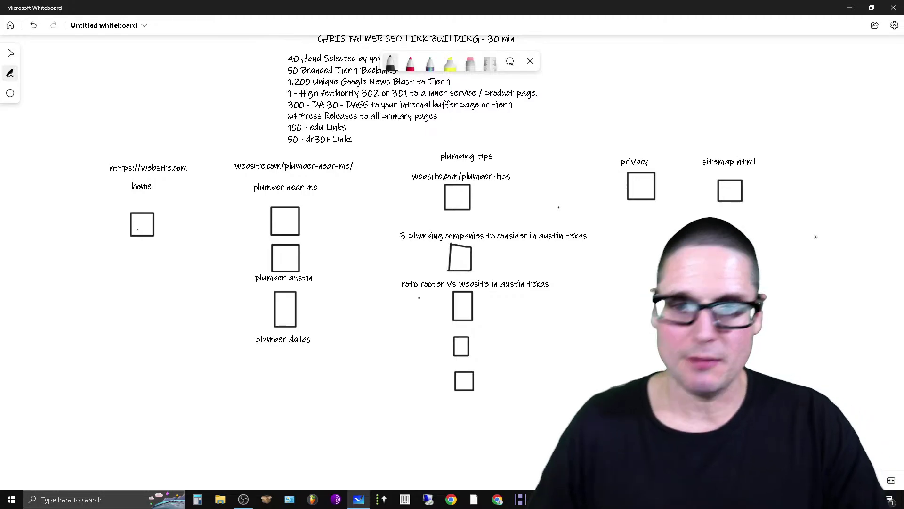
- Move the link building title and the package list up and left, clear of the page diagram
{"action": "scroll", "coordinate": [517, 238], "scroll_direction": "down", "scroll_amount": 2}
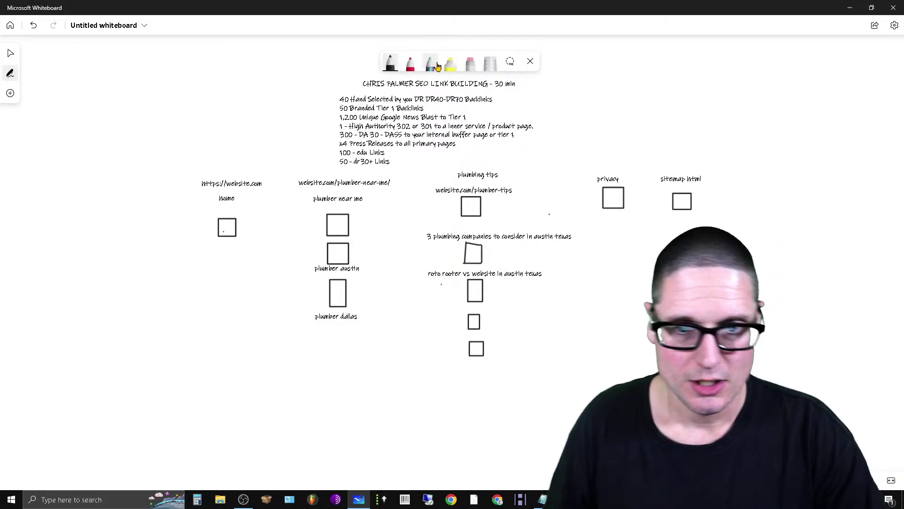
{"action": "left_click", "coordinate": [531, 61]}
{"action": "left_click", "coordinate": [11, 53]}
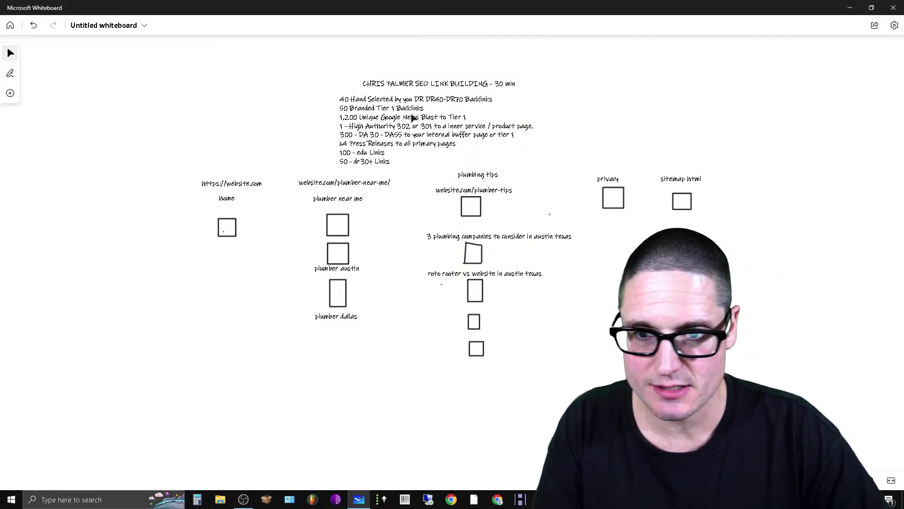
{"action": "left_click", "coordinate": [424, 88]}
{"action": "left_click_drag", "start_coordinate": [427, 88], "coordinate": [196, 56]}
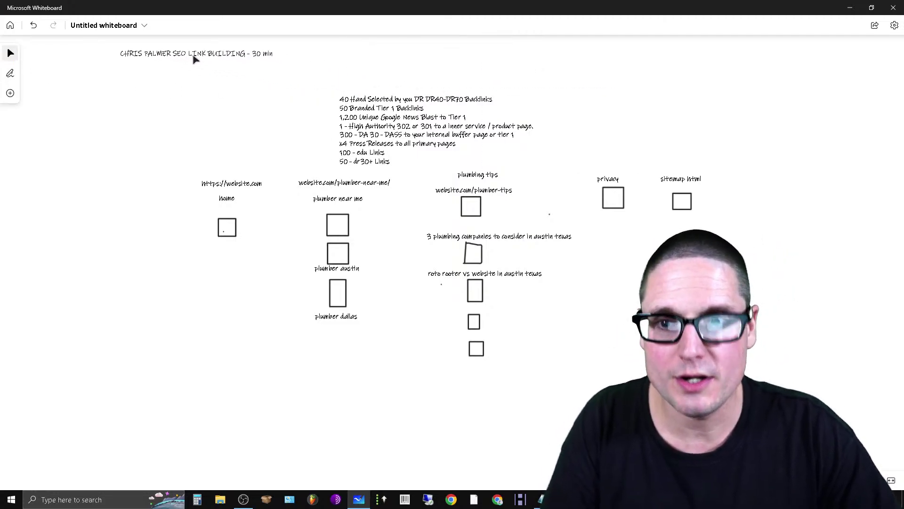
{"action": "left_click", "coordinate": [415, 135]}
{"action": "left_click_drag", "start_coordinate": [416, 135], "coordinate": [188, 105]}
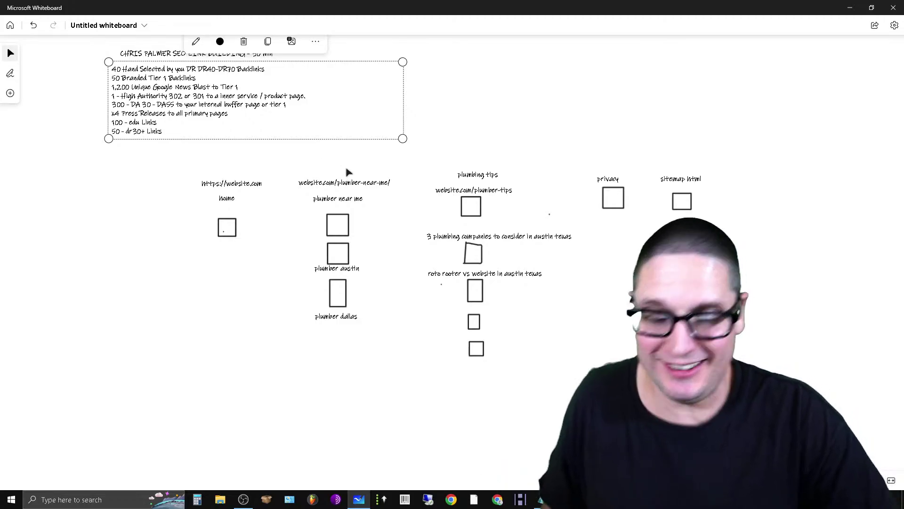
{"action": "left_click", "coordinate": [473, 103]}
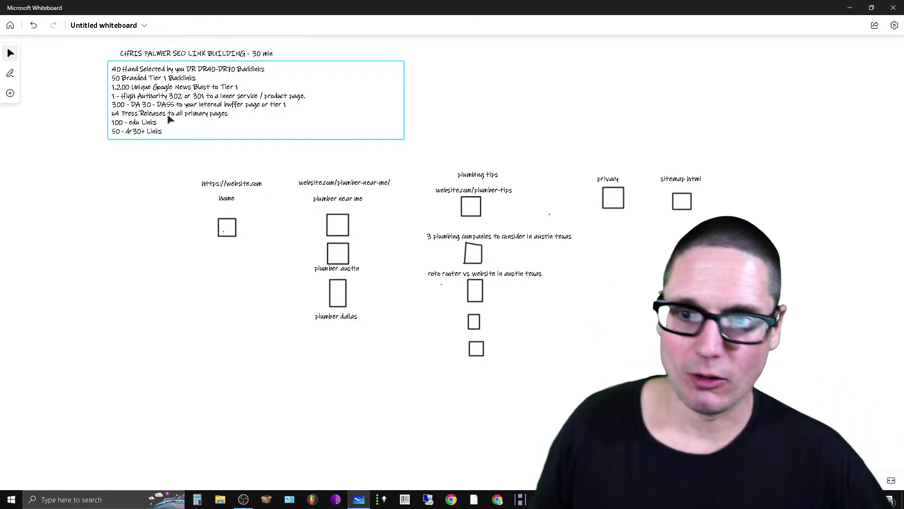
- Highlight the "50 Branded Tier 1 Backlinks" line of the package list in yellow
{"action": "left_click", "coordinate": [9, 73]}
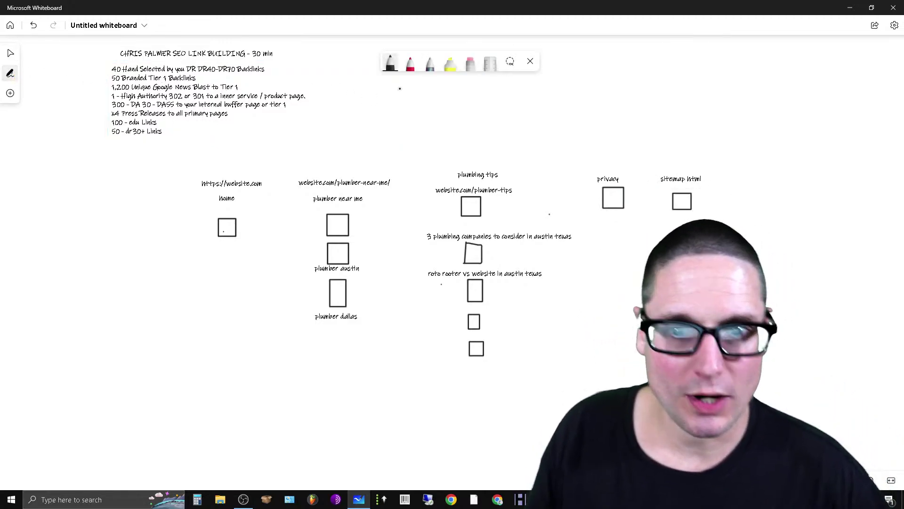
{"action": "left_click", "coordinate": [450, 63]}
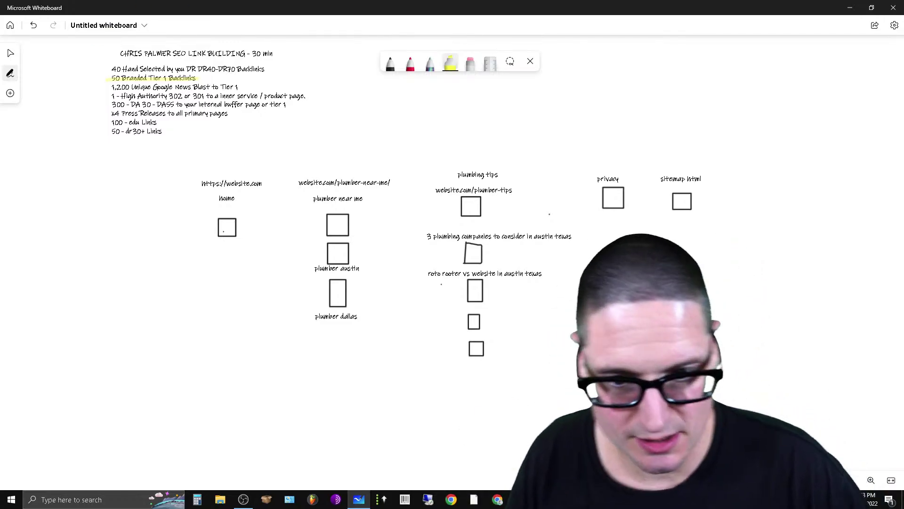
- Draw a square box with the multicoloured pen in the empty area well below the "home" box
{"action": "scroll", "coordinate": [612, 273], "scroll_direction": "down", "scroll_amount": 3}
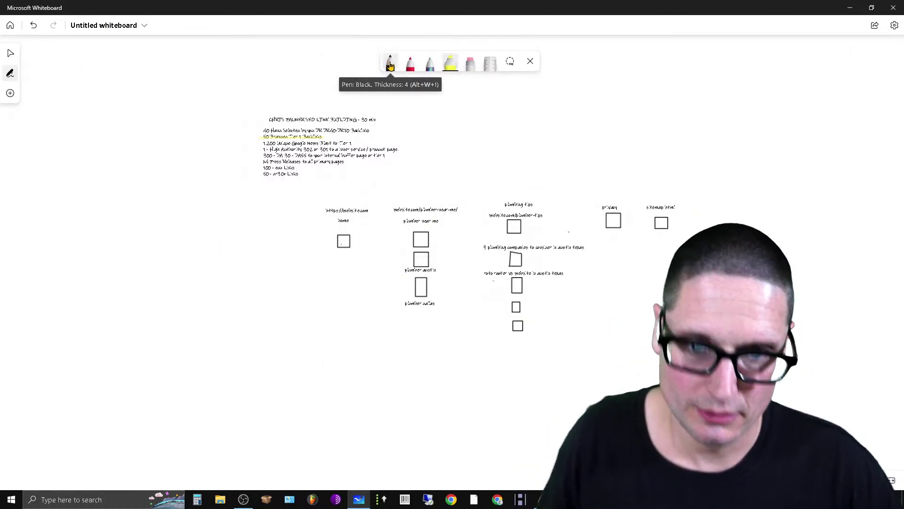
{"action": "left_click", "coordinate": [430, 63]}
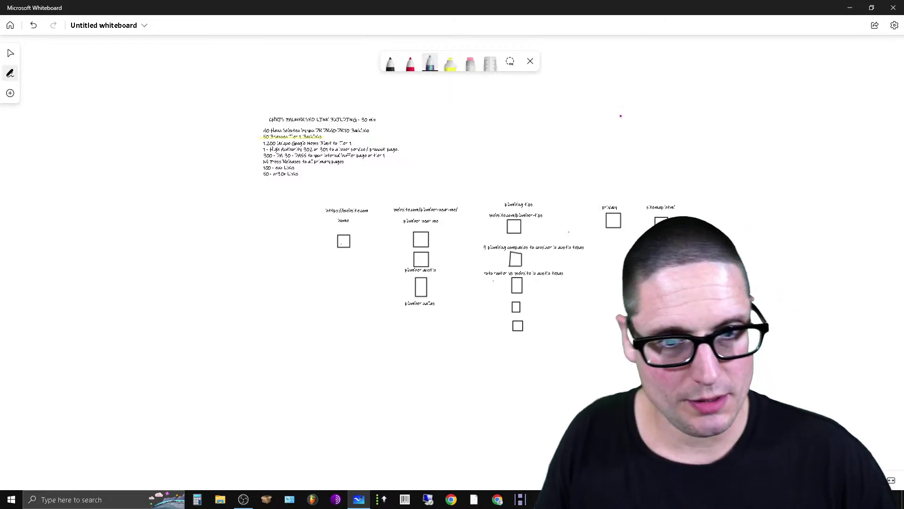
{"action": "scroll", "coordinate": [615, 331], "scroll_direction": "up", "scroll_amount": 3}
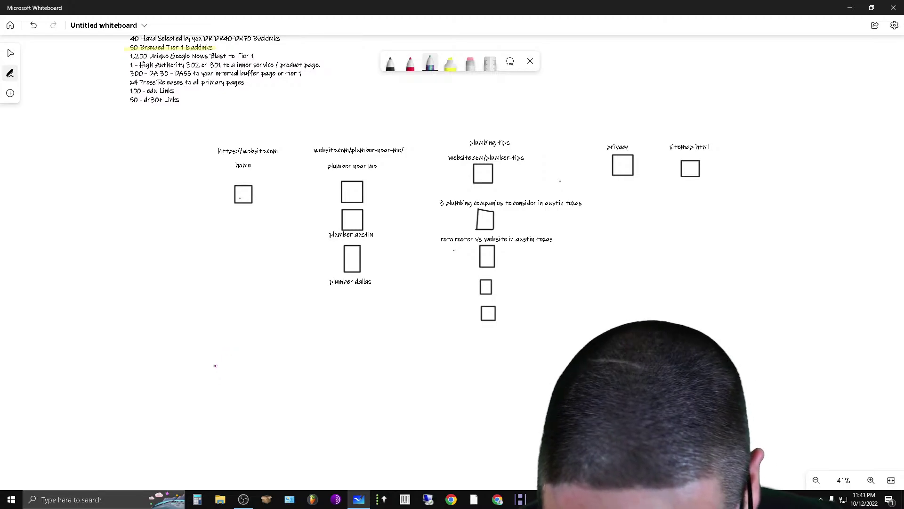
{"action": "left_click_drag", "start_coordinate": [215, 365], "coordinate": [245, 393]}
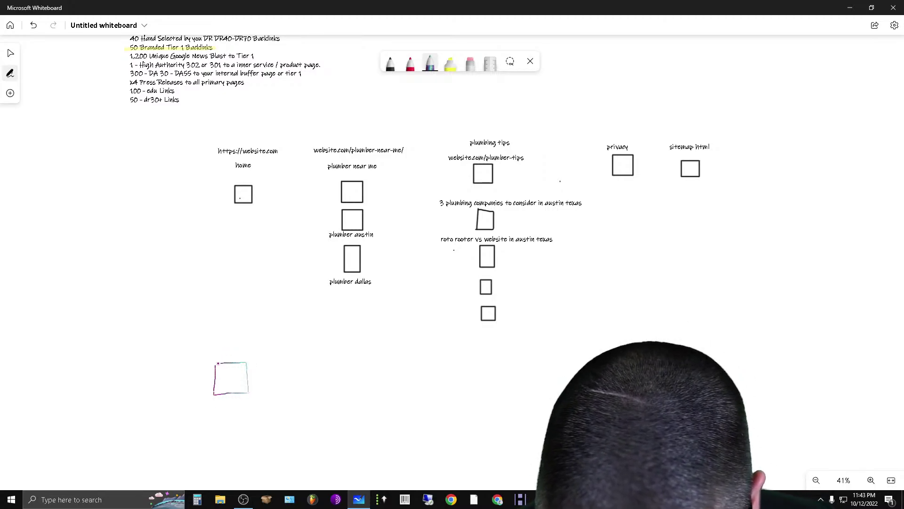
- Add the text label "50 branded tier 1 websites" above the multicoloured box, widened to fit on one line
{"action": "right_click", "coordinate": [212, 349]}
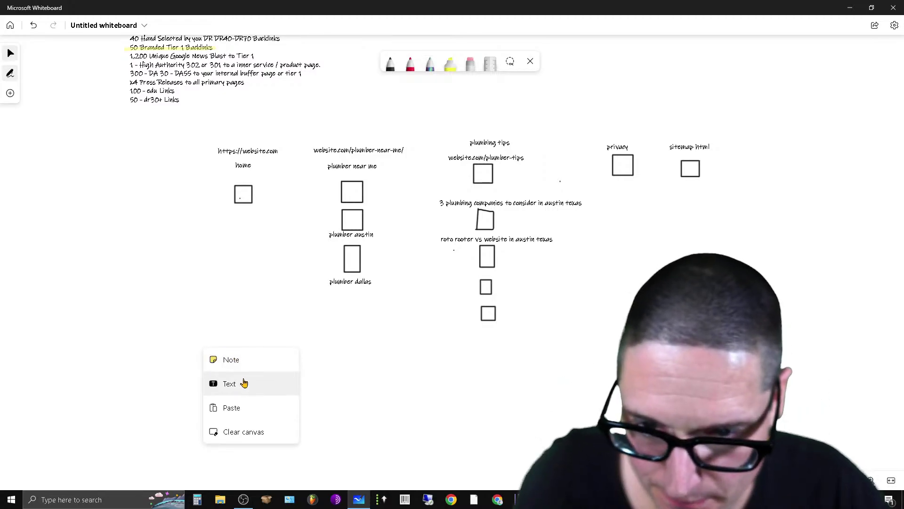
{"action": "left_click", "coordinate": [242, 382]}
{"action": "type", "text": "50 br"}
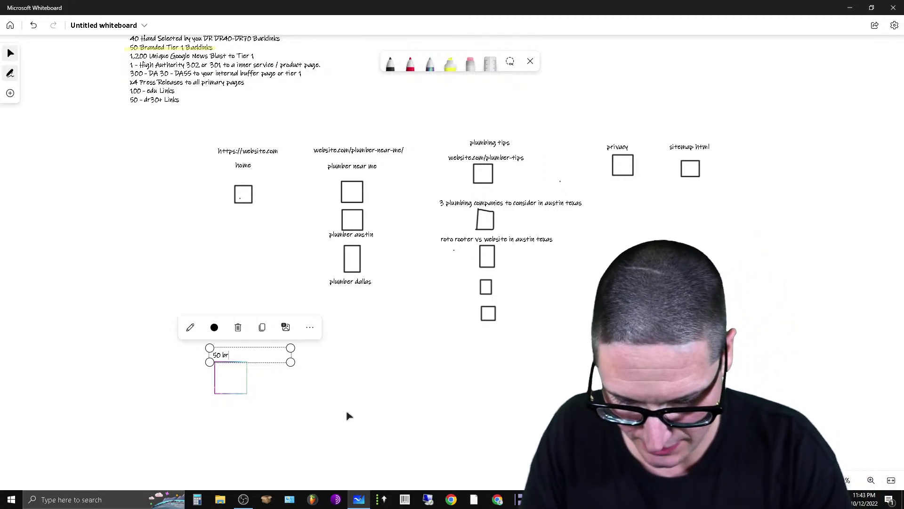
{"action": "type", "text": "anded tier 1"}
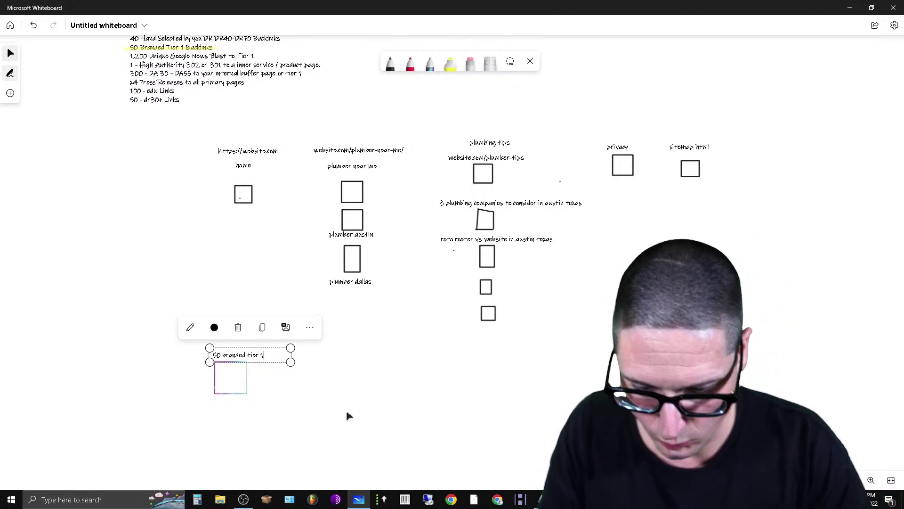
{"action": "type", "text": " websites"}
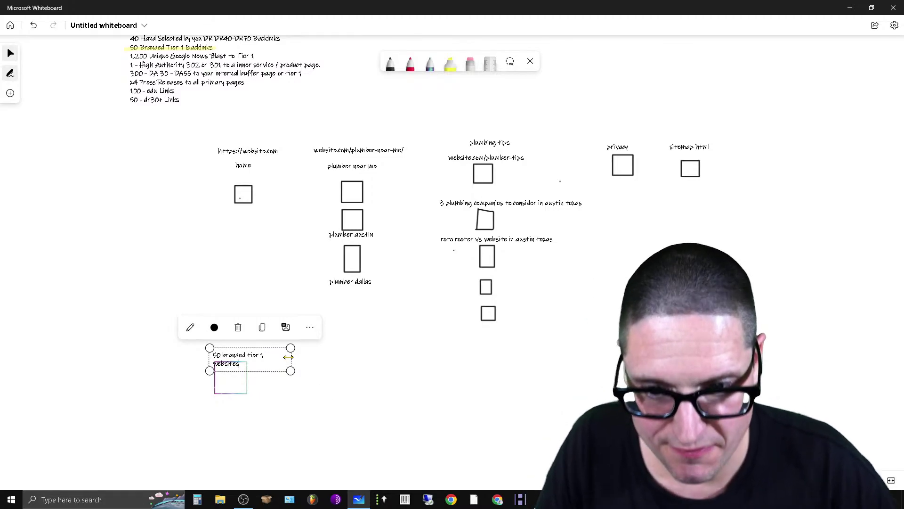
{"action": "left_click_drag", "start_coordinate": [290, 358], "coordinate": [343, 360]}
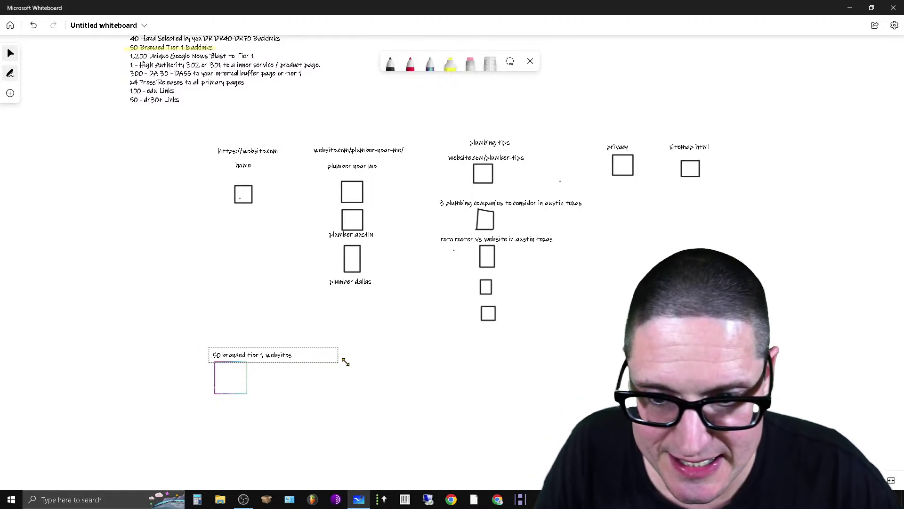
{"action": "left_click_drag", "start_coordinate": [275, 359], "coordinate": [250, 350]}
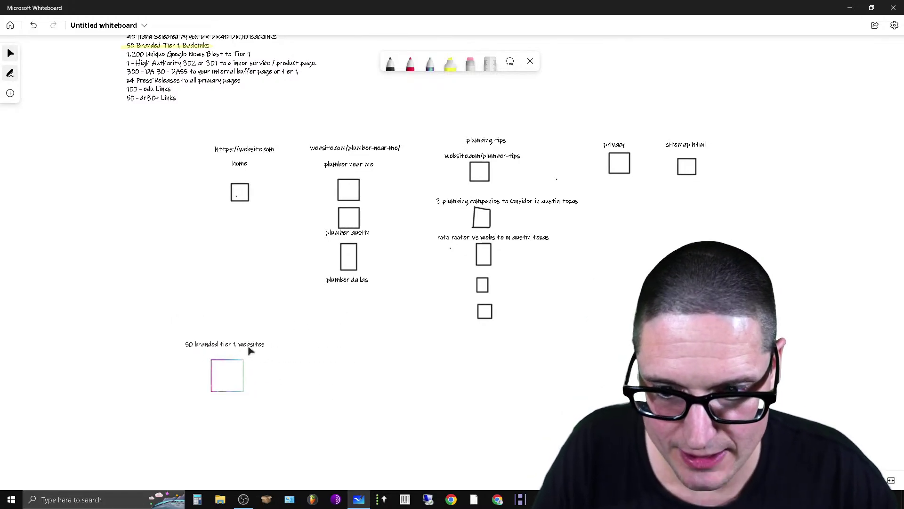
- Move the "50 branded tier 1 websites" label and its multicoloured box to the empty area left of the home page column
{"action": "scroll", "coordinate": [493, 354], "scroll_direction": "left", "scroll_amount": 5}
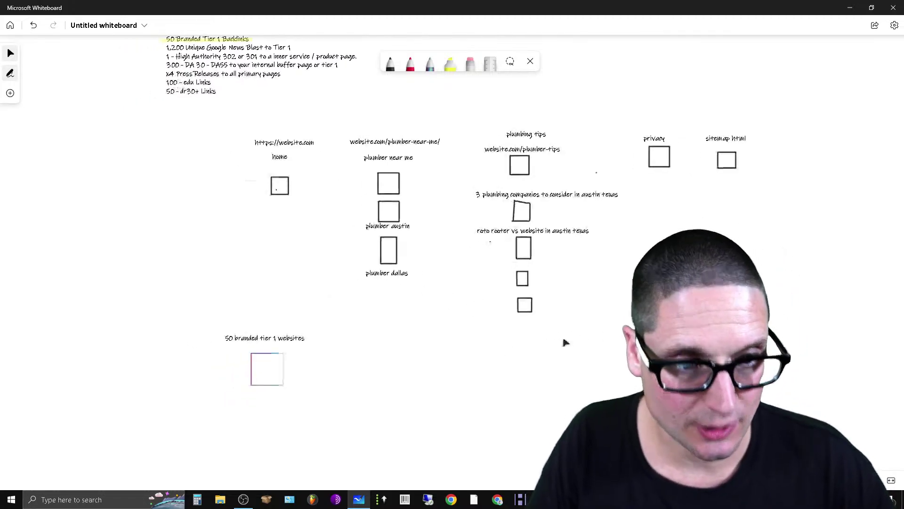
{"action": "left_click", "coordinate": [426, 350]}
{"action": "left_click_drag", "start_coordinate": [445, 350], "coordinate": [242, 155]}
{"action": "left_click", "coordinate": [399, 367]}
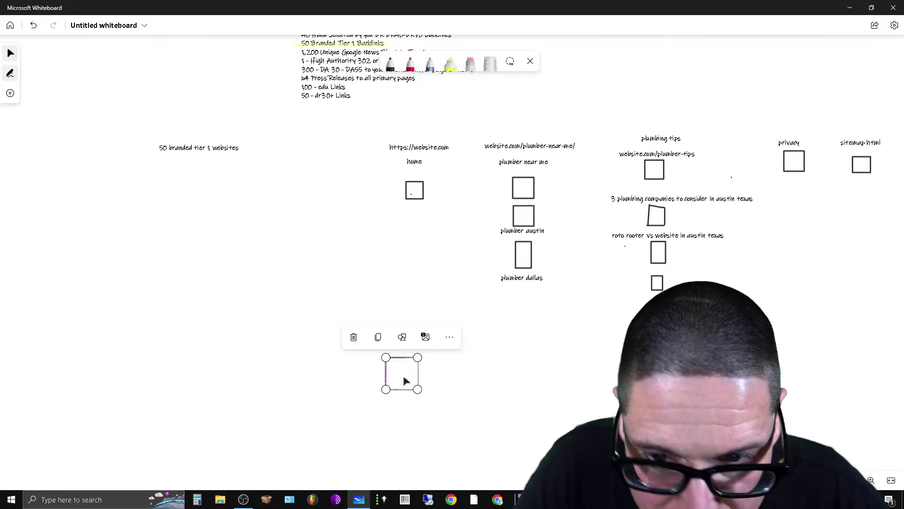
{"action": "left_click_drag", "start_coordinate": [405, 377], "coordinate": [190, 188]}
{"action": "scroll", "coordinate": [314, 351], "scroll_direction": "down", "scroll_amount": 1}
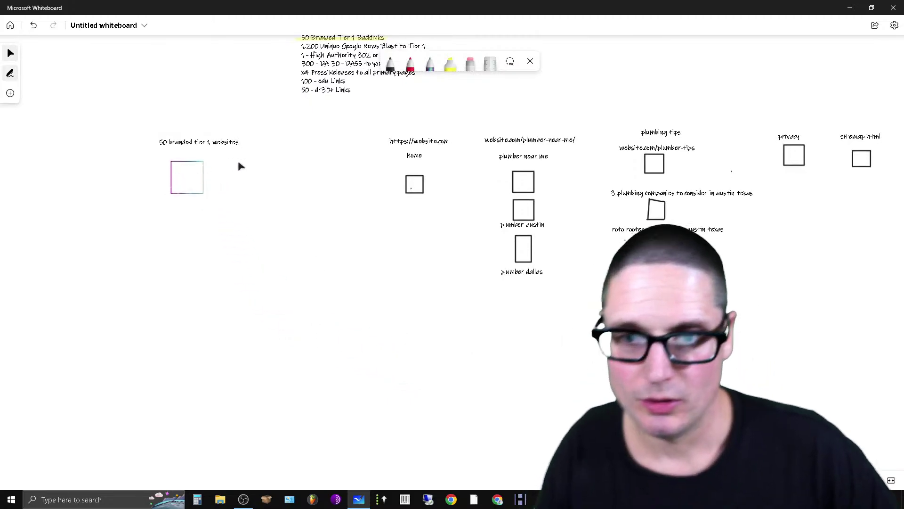
- Add the text label "TIER!" above the "50 branded tier 1 websites" label
{"action": "left_click", "coordinate": [410, 64]}
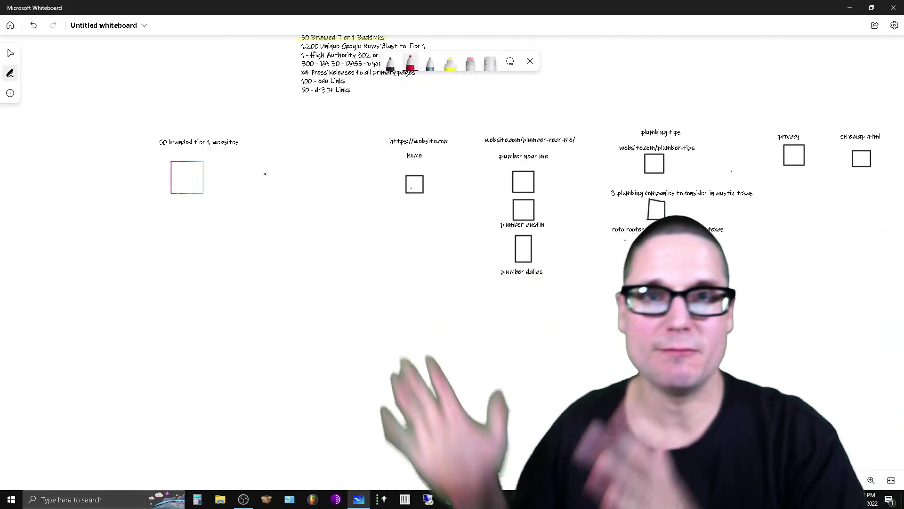
{"action": "right_click", "coordinate": [167, 100]}
{"action": "left_click", "coordinate": [186, 112]}
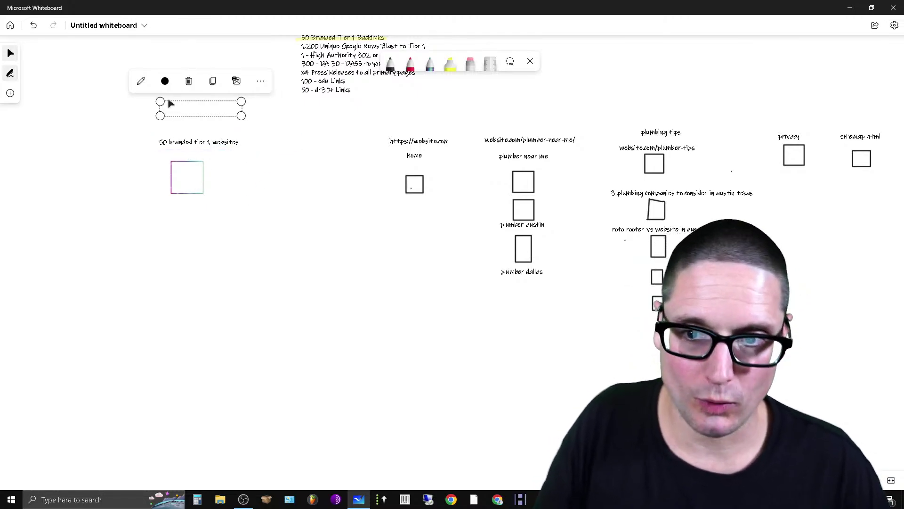
{"action": "type", "text": "TI"}
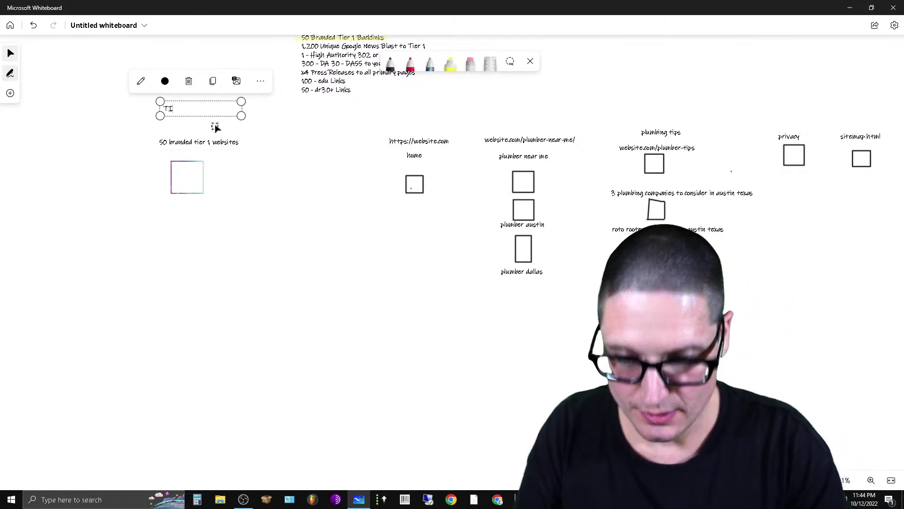
{"action": "type", "text": "ER!"}
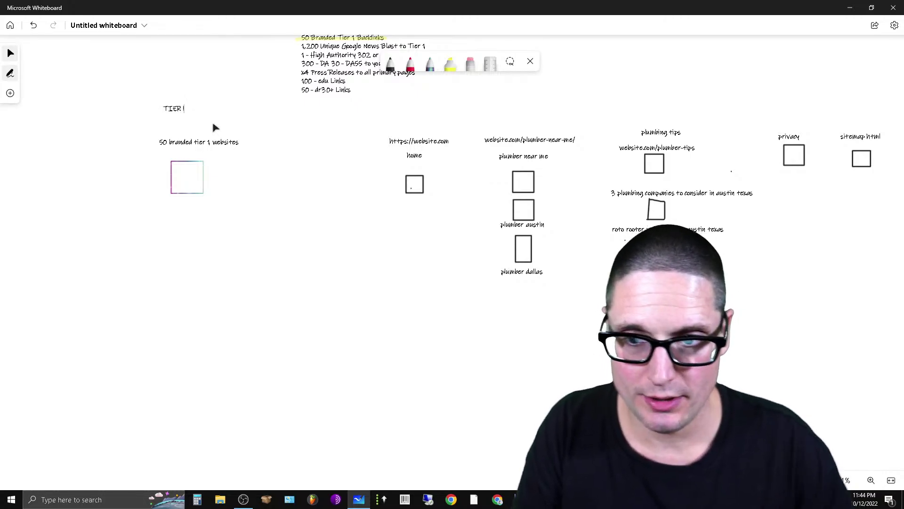
{"action": "left_click", "coordinate": [175, 110]}
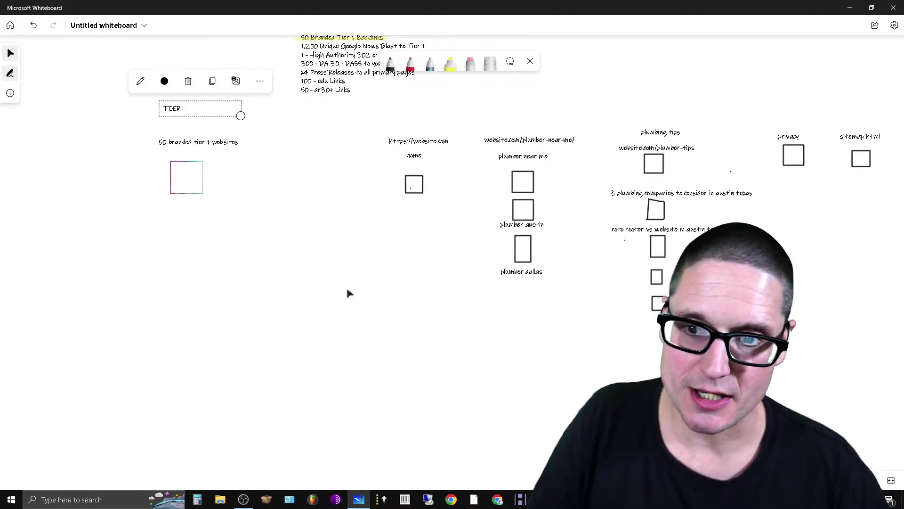
- Draw a second multicoloured square box below the first tier 1 box and handwrite "25" inside each
{"action": "left_click", "coordinate": [430, 64]}
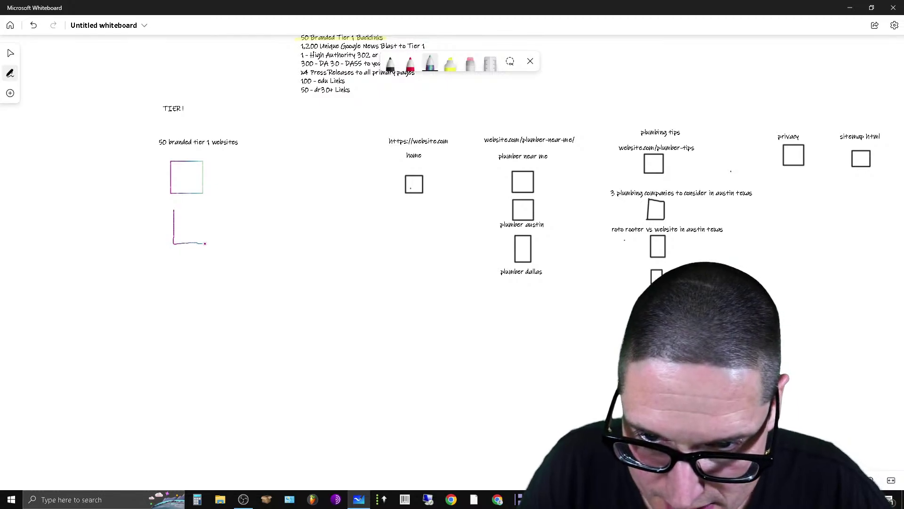
{"action": "left_click_drag", "start_coordinate": [196, 209], "coordinate": [174, 209]}
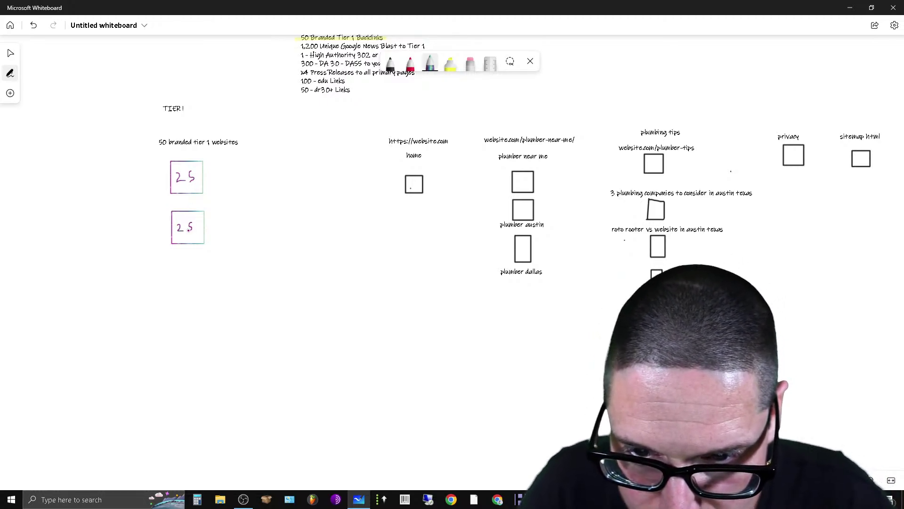
- Draw red lines from both "25" boxes to the home box, continuing to the plumber near me, plumber austin and plumber dallas boxes
{"action": "left_click", "coordinate": [410, 63]}
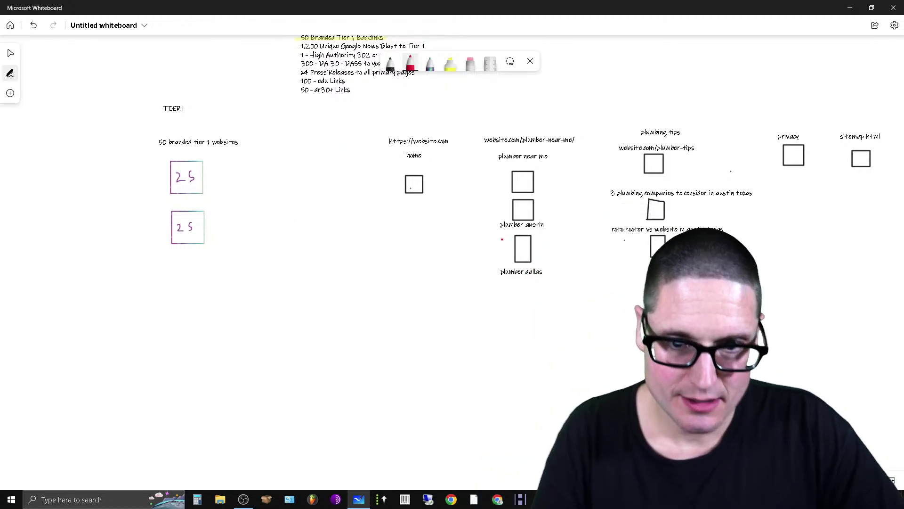
{"action": "left_click_drag", "start_coordinate": [204, 180], "coordinate": [372, 186]}
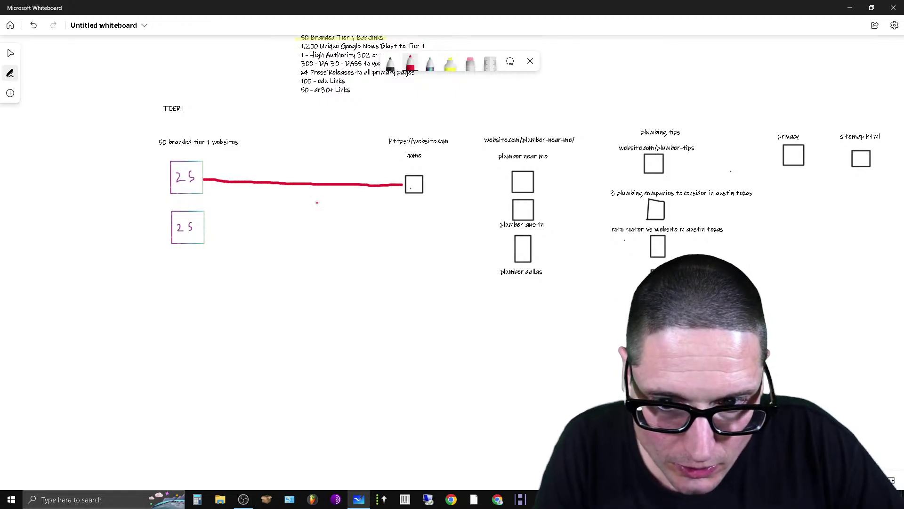
{"action": "left_click_drag", "start_coordinate": [206, 234], "coordinate": [392, 187]}
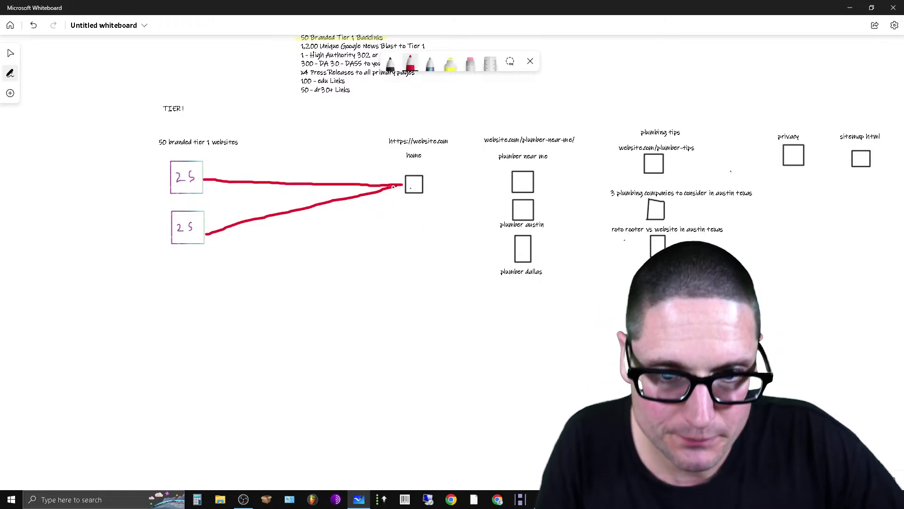
{"action": "mouse_move", "coordinate": [395, 168]}
{"action": "left_mouse_down"}
{"action": "mouse_move", "coordinate": [473, 164]}
{"action": "mouse_move", "coordinate": [498, 175]}
{"action": "mouse_move", "coordinate": [492, 244]}
{"action": "left_mouse_up"}
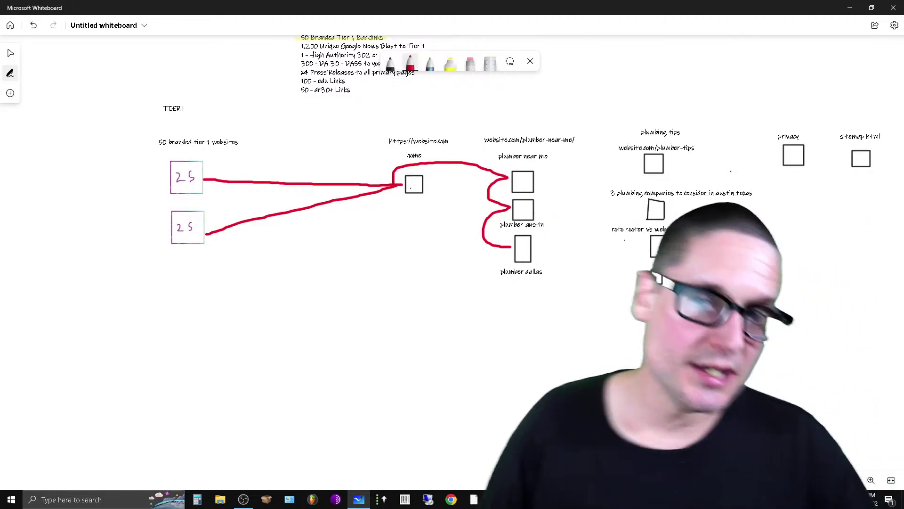
- Highlight the "1,200 Unique Google News Blast to Tier 1" and "1 - High Authority 302 or 301" lines of the package list in yellow
{"action": "scroll", "coordinate": [592, 313], "scroll_direction": "down", "scroll_amount": 2}
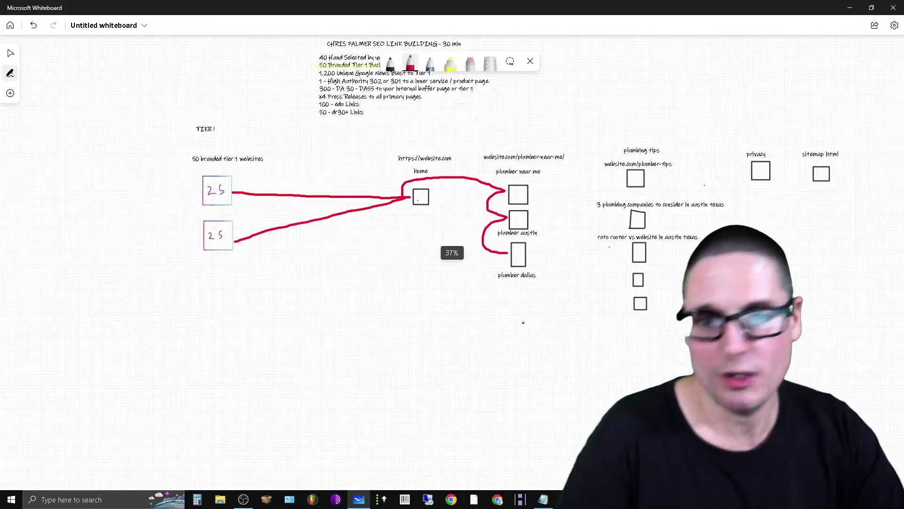
{"action": "scroll", "coordinate": [556, 225], "scroll_direction": "down", "scroll_amount": 1}
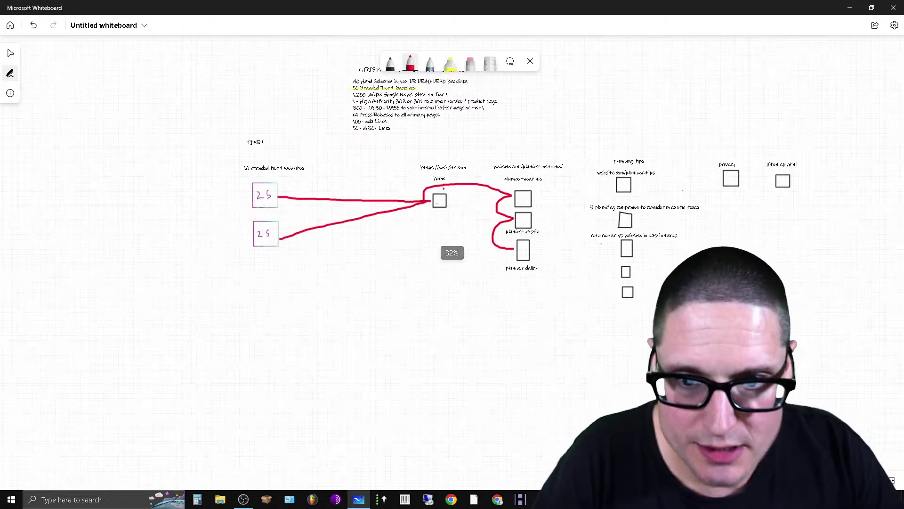
{"action": "scroll", "coordinate": [411, 138], "scroll_direction": "up", "scroll_amount": 1}
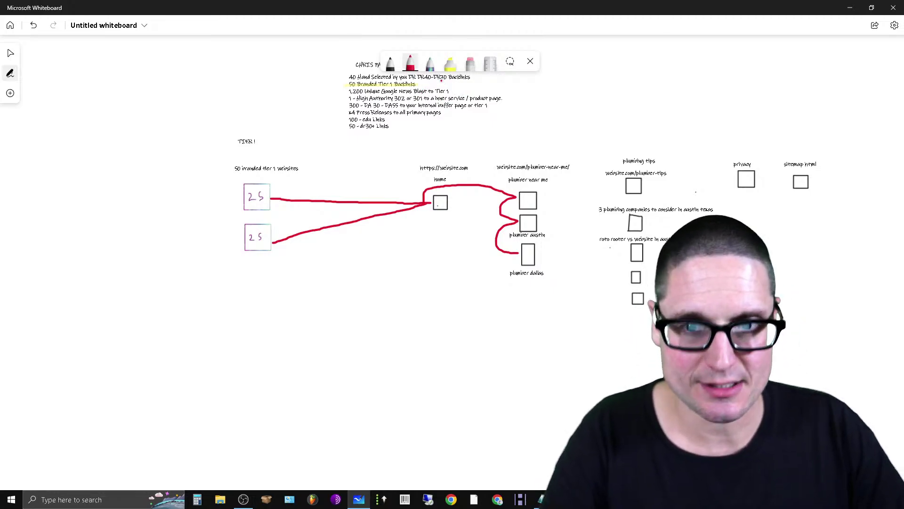
{"action": "left_click", "coordinate": [450, 62]}
{"action": "left_click", "coordinate": [451, 63]}
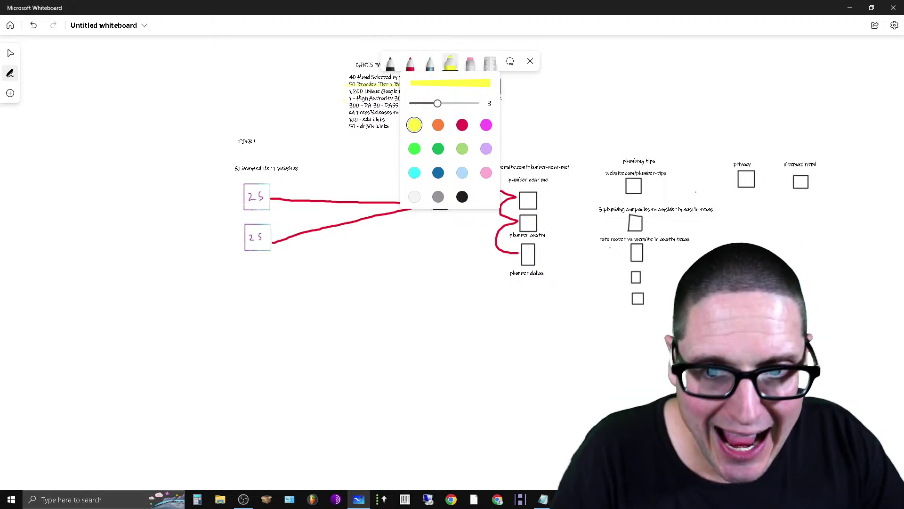
{"action": "left_click", "coordinate": [415, 125]}
{"action": "left_click_drag", "start_coordinate": [433, 98], "coordinate": [488, 98]}
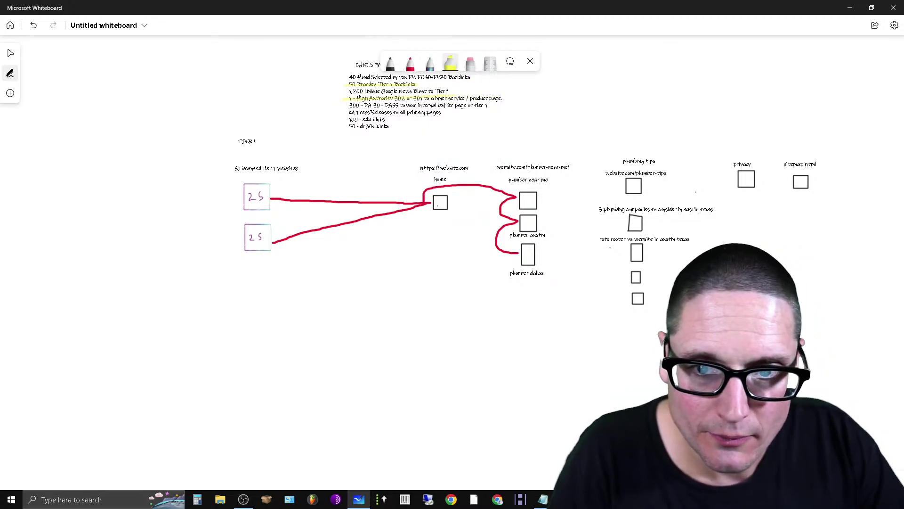
{"action": "left_click", "coordinate": [33, 25]}
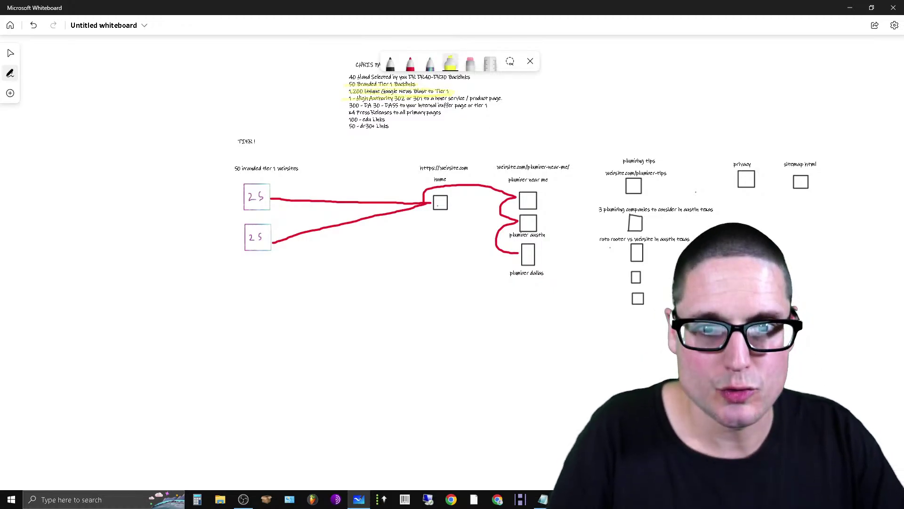
- Draw an orange square box with the highlighter below the second "25" box
{"action": "left_click", "coordinate": [451, 64]}
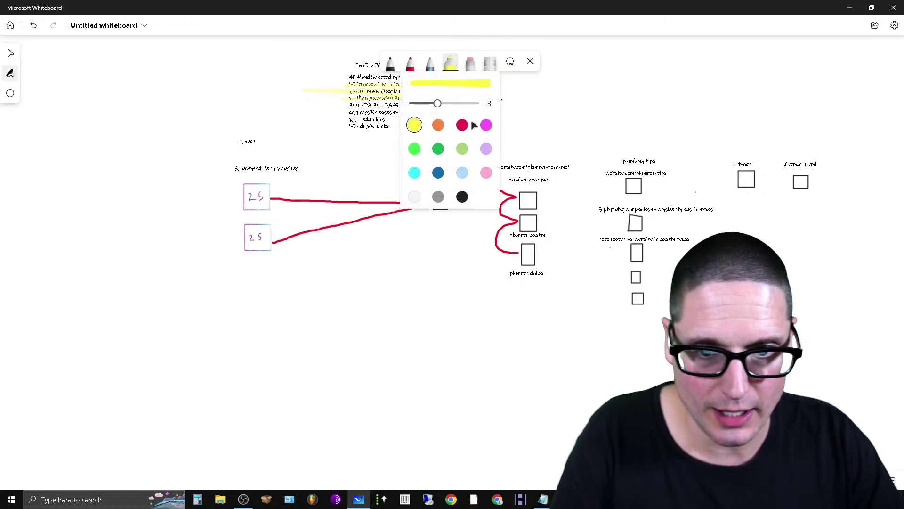
{"action": "left_click", "coordinate": [439, 125]}
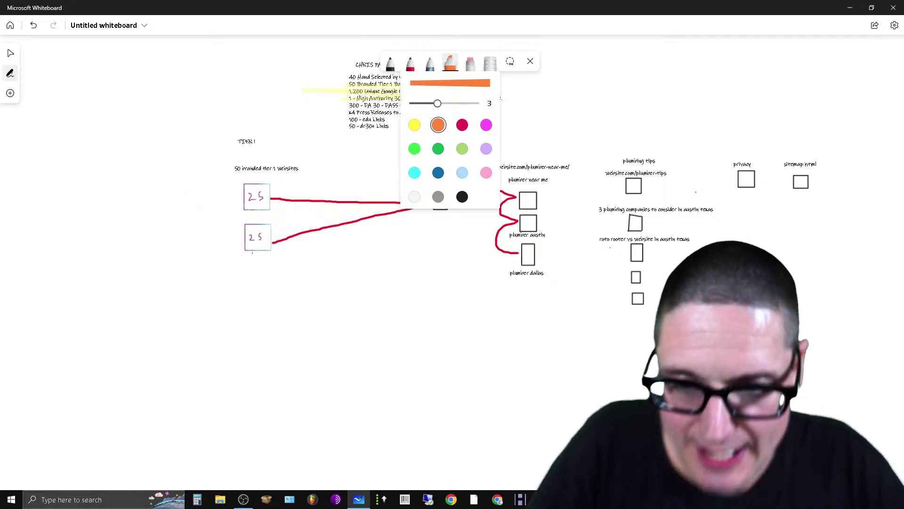
{"action": "mouse_move", "coordinate": [245, 278]}
{"action": "left_mouse_down"}
{"action": "mouse_move", "coordinate": [245, 307]}
{"action": "mouse_move", "coordinate": [276, 296]}
{"action": "left_mouse_up"}
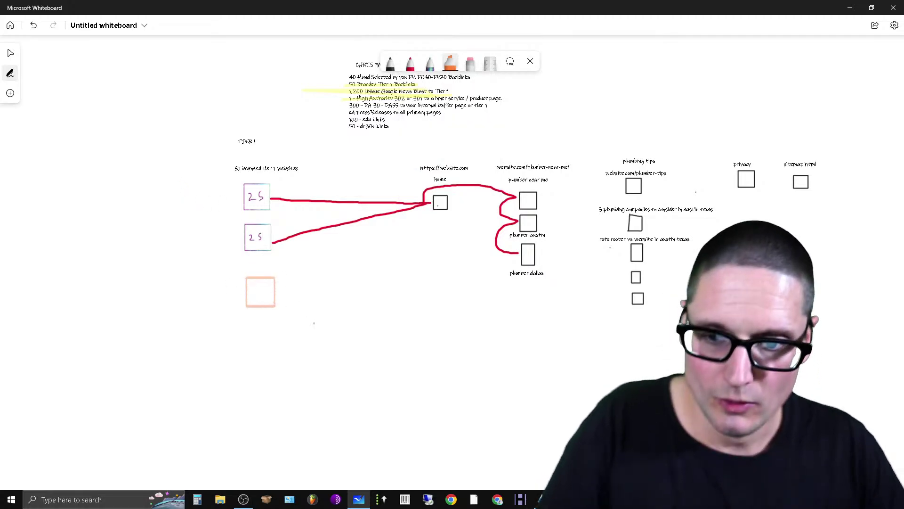
- Add the text label "1,400 google news links" above the orange box, enlarged to be wider than the box
{"action": "right_click", "coordinate": [222, 276]}
{"action": "left_click", "coordinate": [257, 298]}
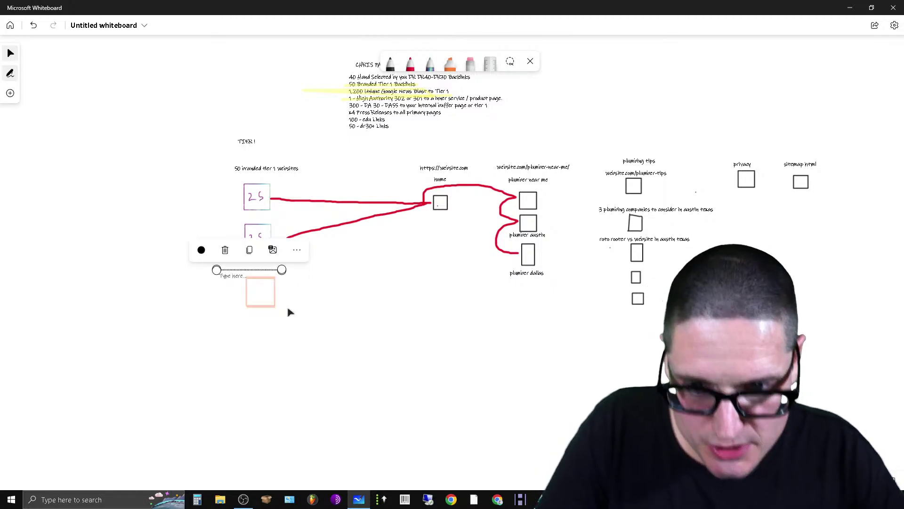
{"action": "left_click", "coordinate": [365, 340]}
{"action": "left_click", "coordinate": [246, 281]}
{"action": "left_click_drag", "start_coordinate": [231, 283], "coordinate": [305, 265]}
{"action": "left_click", "coordinate": [333, 338]}
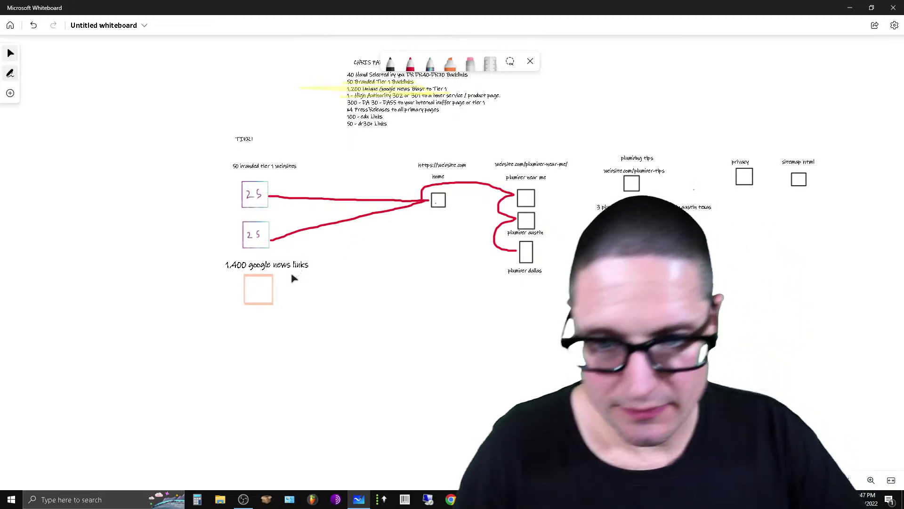
{"action": "left_click", "coordinate": [295, 273]}
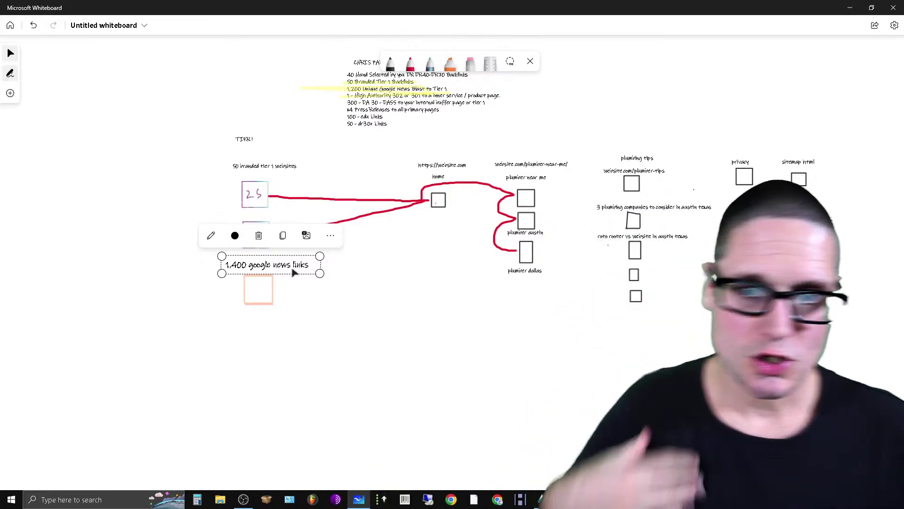
- Draw orange arrows from the google news links box to the three lowest plumbing tips boxes and to the privacy and sitemap html boxes
{"action": "left_click", "coordinate": [450, 63]}
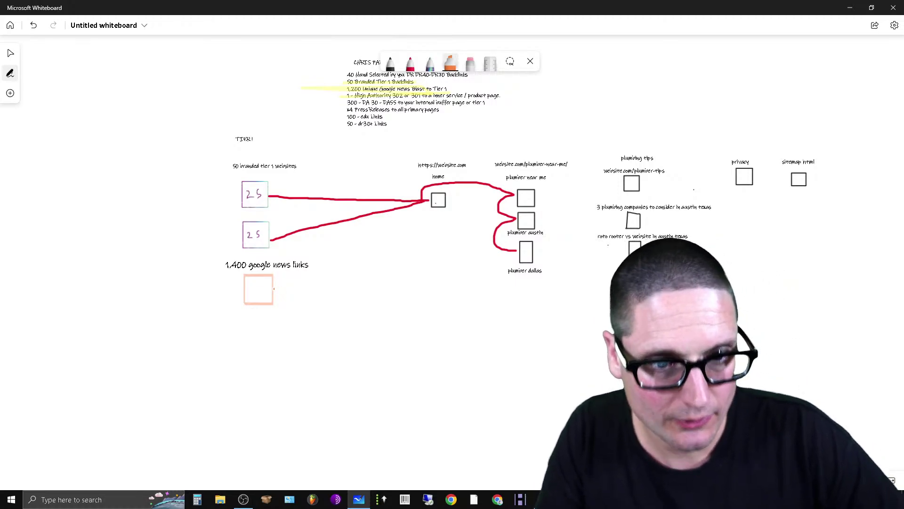
{"action": "mouse_move", "coordinate": [274, 288]}
{"action": "left_mouse_down"}
{"action": "mouse_move", "coordinate": [321, 327]}
{"action": "mouse_move", "coordinate": [425, 367]}
{"action": "mouse_move", "coordinate": [535, 347]}
{"action": "mouse_move", "coordinate": [613, 268]}
{"action": "left_mouse_up"}
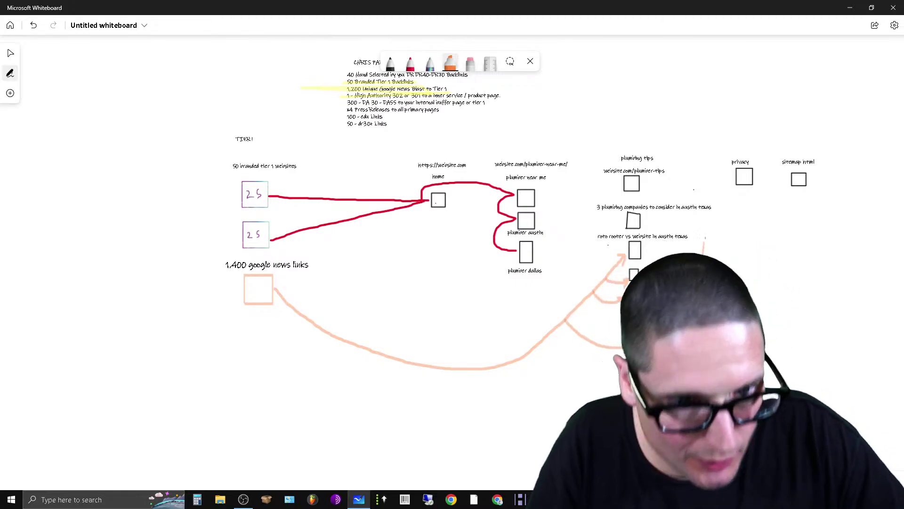
{"action": "left_click_drag", "start_coordinate": [705, 240], "coordinate": [734, 190]}
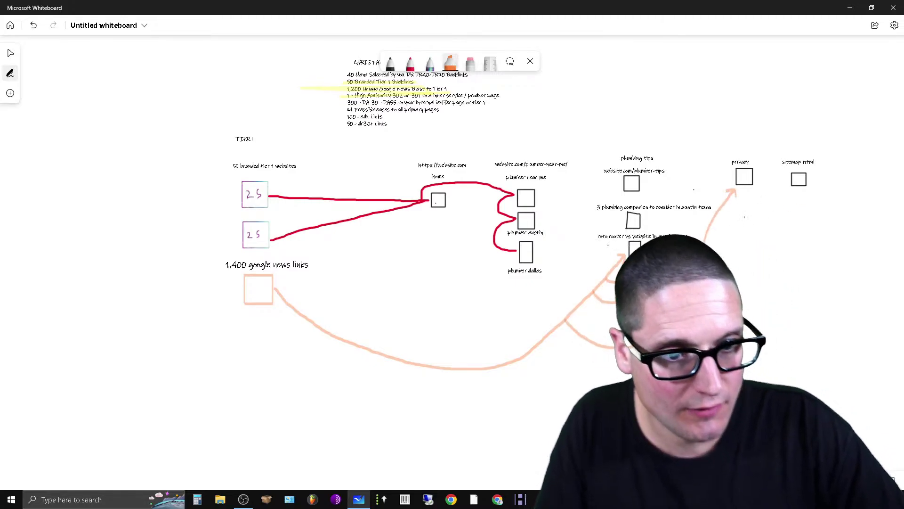
{"action": "left_click_drag", "start_coordinate": [775, 194], "coordinate": [786, 198]}
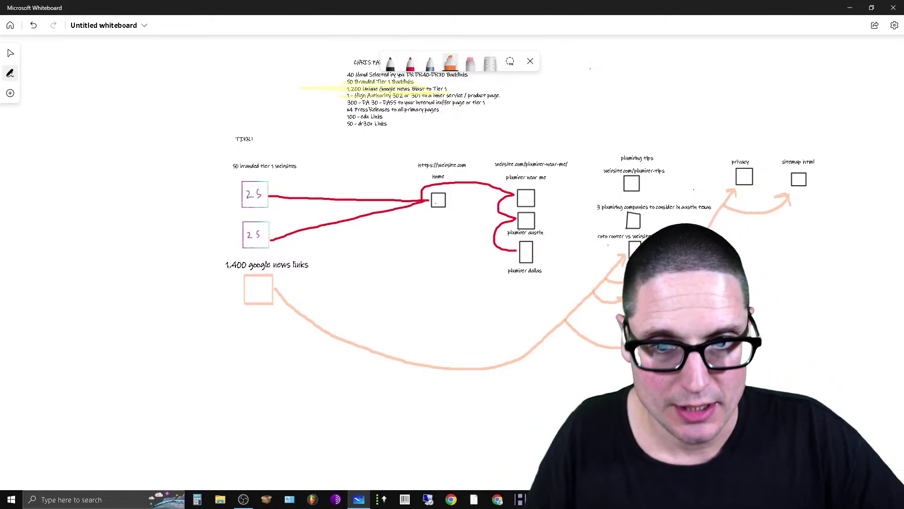
- Draw thin black link lines from the lower four plumbing tips boxes to the plumber austin and plumber dallas boxes
{"action": "left_click", "coordinate": [390, 63]}
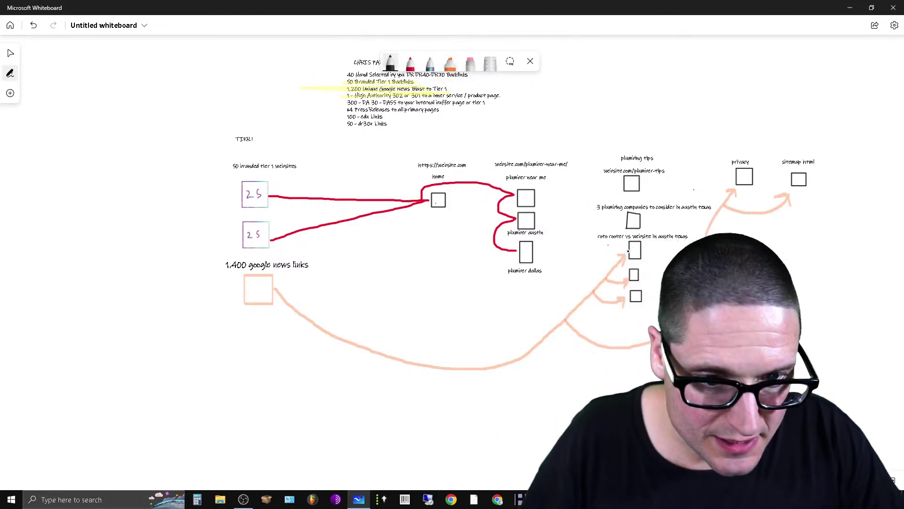
{"action": "mouse_move", "coordinate": [604, 249]}
{"action": "left_mouse_down"}
{"action": "mouse_move", "coordinate": [544, 258]}
{"action": "mouse_move", "coordinate": [552, 260]}
{"action": "left_mouse_up"}
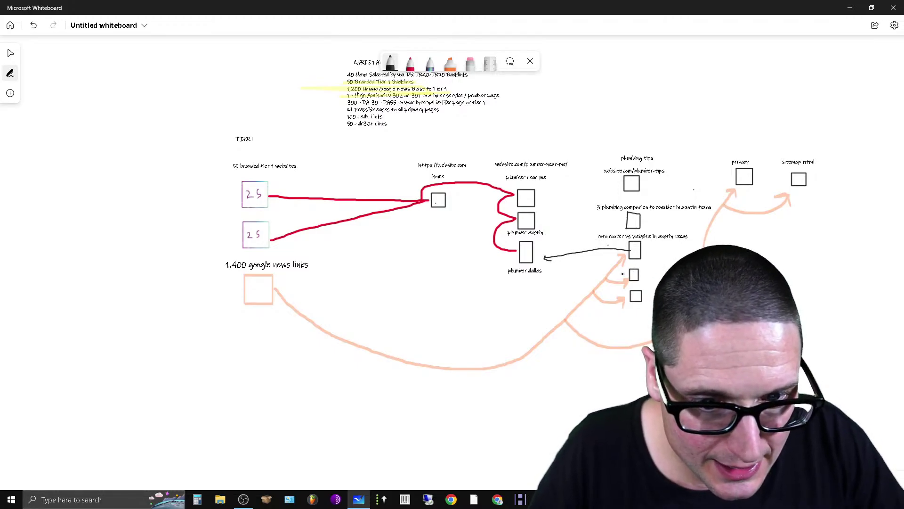
{"action": "mouse_move", "coordinate": [622, 274]}
{"action": "left_mouse_down"}
{"action": "mouse_move", "coordinate": [575, 260]}
{"action": "mouse_move", "coordinate": [541, 227]}
{"action": "mouse_move", "coordinate": [549, 222]}
{"action": "left_mouse_up"}
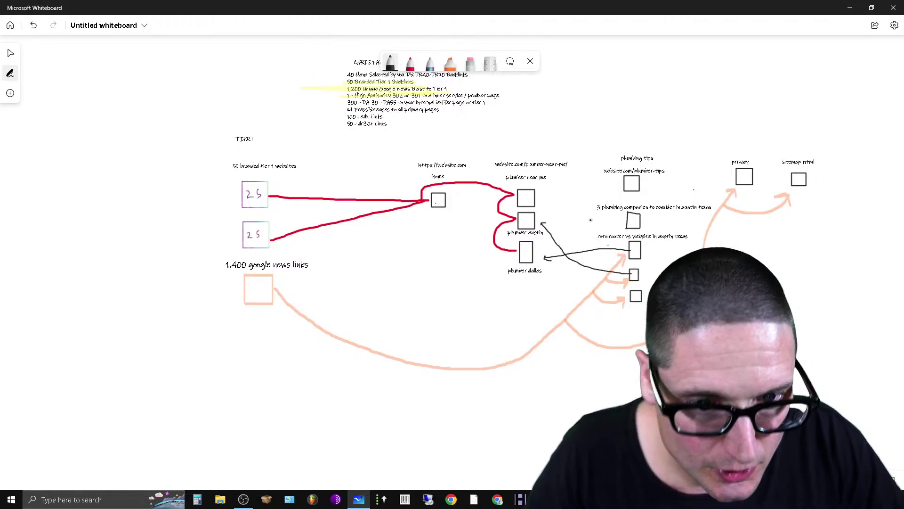
{"action": "left_click_drag", "start_coordinate": [628, 223], "coordinate": [542, 210]}
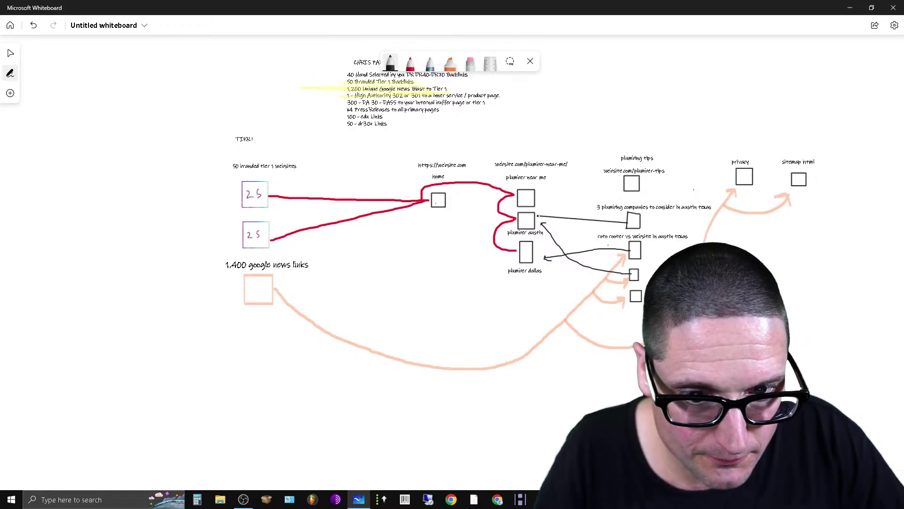
{"action": "left_click_drag", "start_coordinate": [632, 295], "coordinate": [536, 254]}
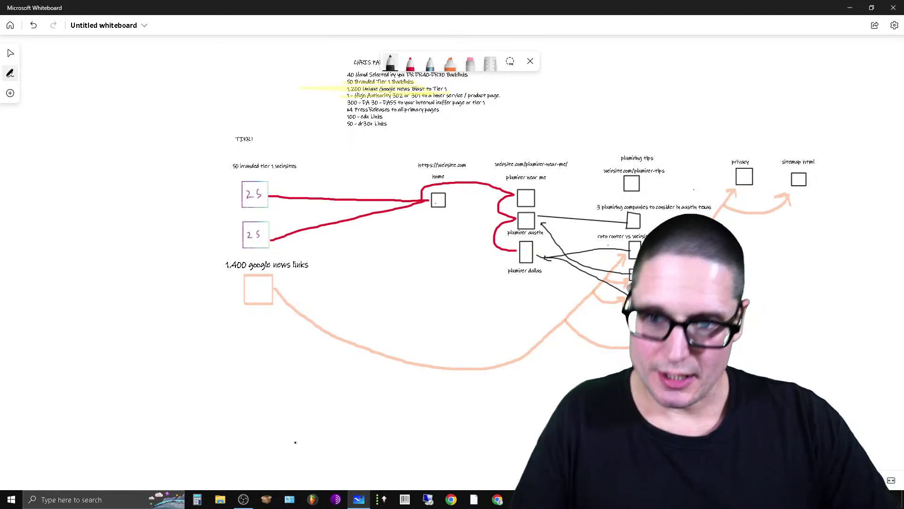
- Draw orange highlighter arrows from the google news links box up to the two "25" tier 1 website boxes
{"action": "left_click", "coordinate": [450, 63]}
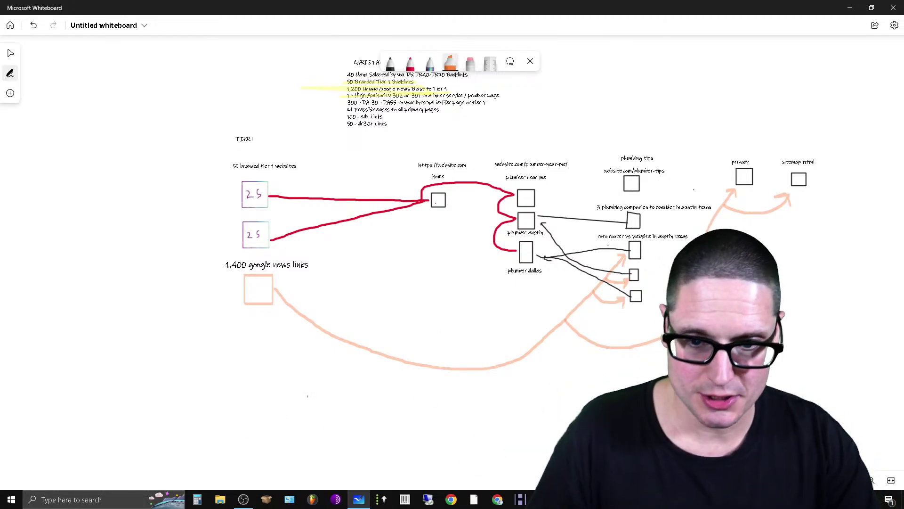
{"action": "left_click_drag", "start_coordinate": [371, 378], "coordinate": [382, 378]}
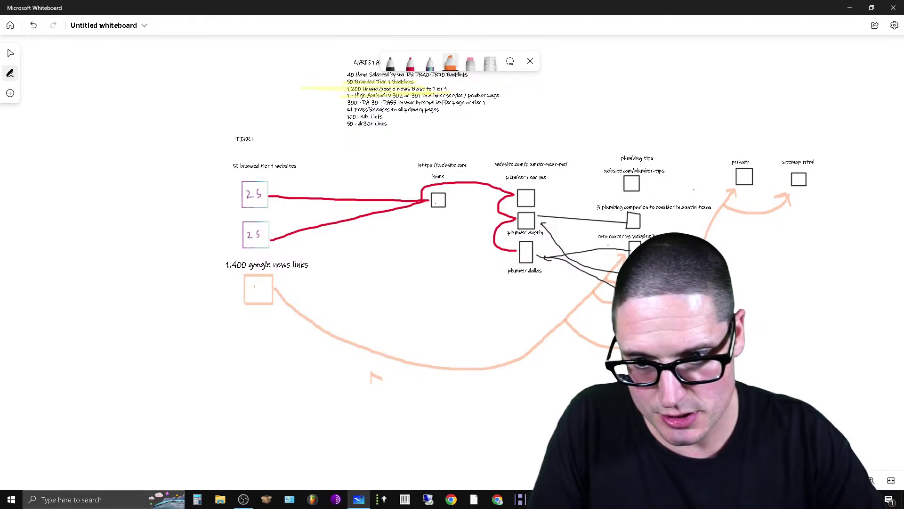
{"action": "mouse_move", "coordinate": [252, 284]}
{"action": "left_mouse_down"}
{"action": "mouse_move", "coordinate": [222, 282]}
{"action": "mouse_move", "coordinate": [216, 252]}
{"action": "mouse_move", "coordinate": [235, 245]}
{"action": "mouse_move", "coordinate": [224, 219]}
{"action": "mouse_move", "coordinate": [237, 205]}
{"action": "left_mouse_up"}
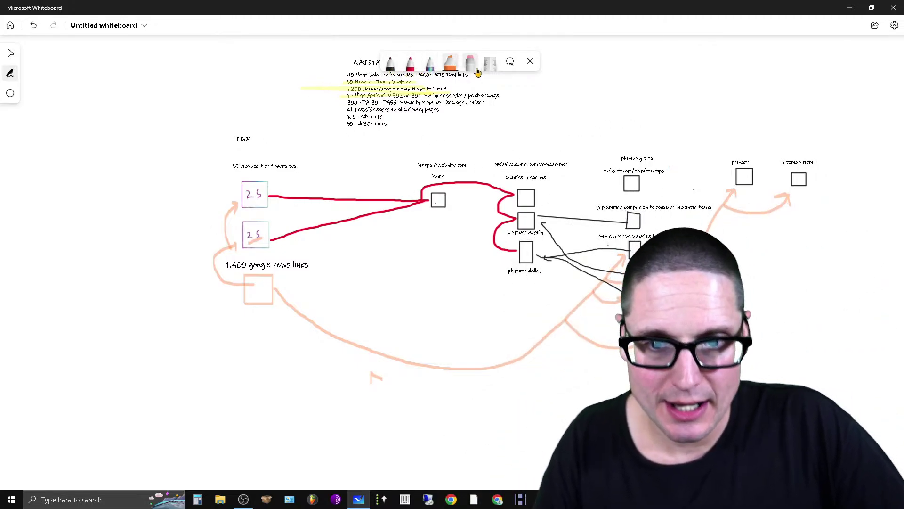
- Highlight the "x4 Press Releases to all primary pages" line of the package list in yellow
{"action": "left_click", "coordinate": [451, 70]}
{"action": "left_click", "coordinate": [415, 124]}
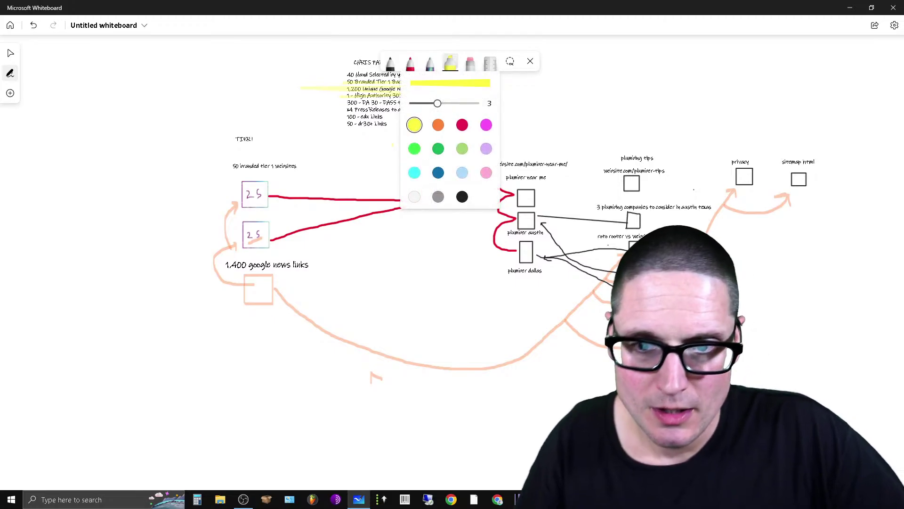
{"action": "scroll", "coordinate": [391, 149], "scroll_direction": "up", "scroll_amount": 1}
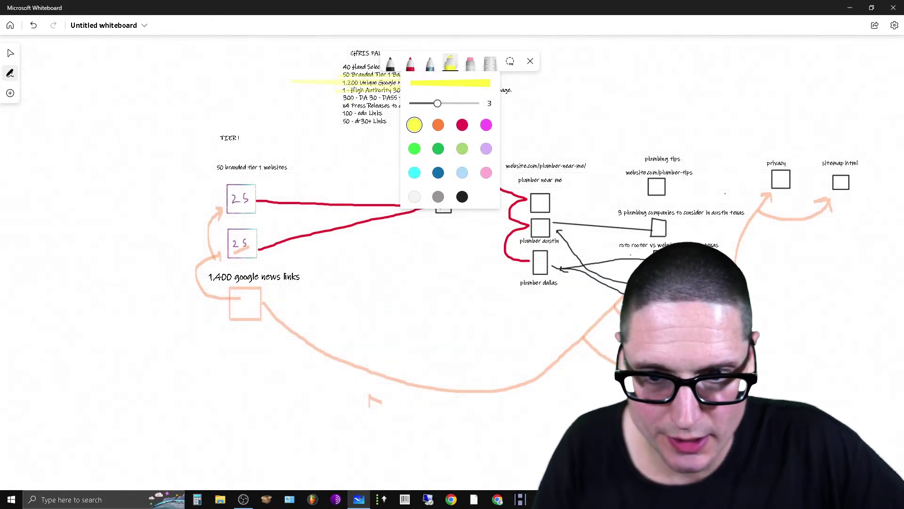
{"action": "key", "text": "Escape"}
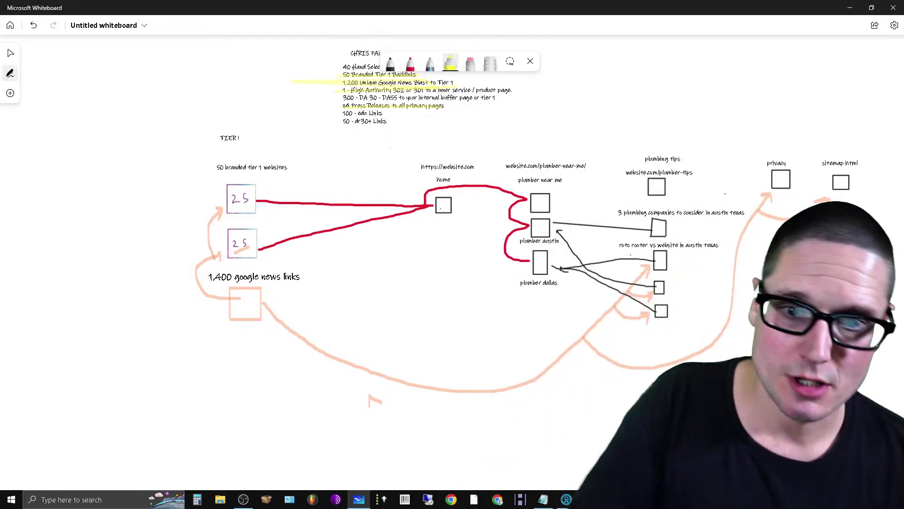
- Sketch a black "W1" box containing a red "3" in empty space beside the package list, with red arrows to three small black boxes
{"action": "left_click", "coordinate": [392, 65]}
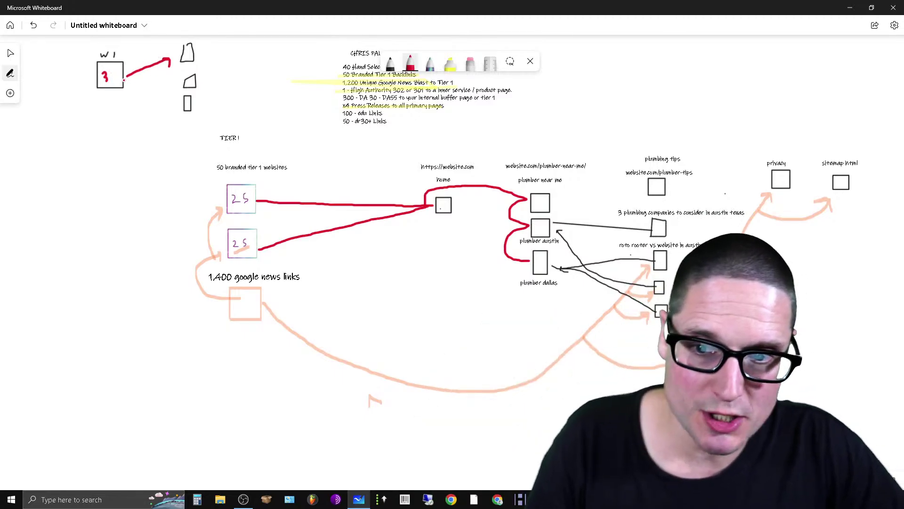
{"action": "left_click_drag", "start_coordinate": [125, 80], "coordinate": [175, 82]}
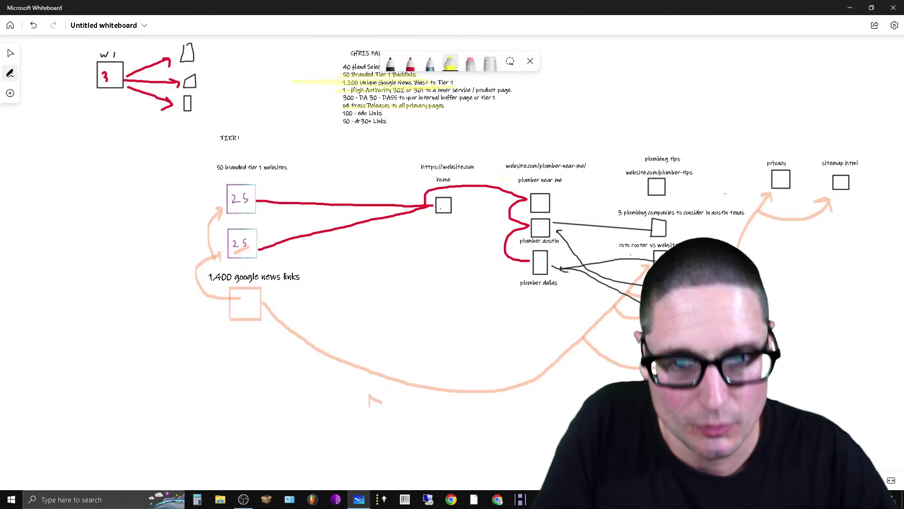
- Draw a square box with the red highlighter below the orange google news links box
{"action": "left_click", "coordinate": [451, 68]}
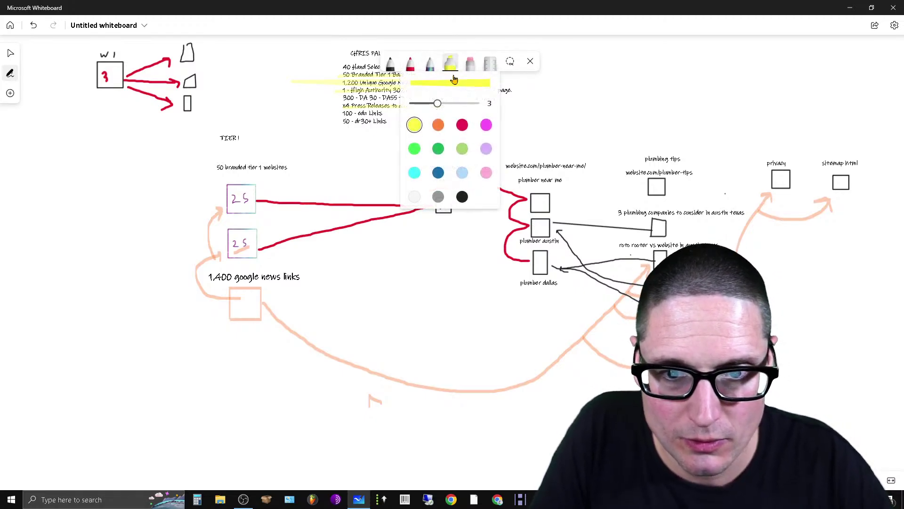
{"action": "left_click", "coordinate": [461, 126]}
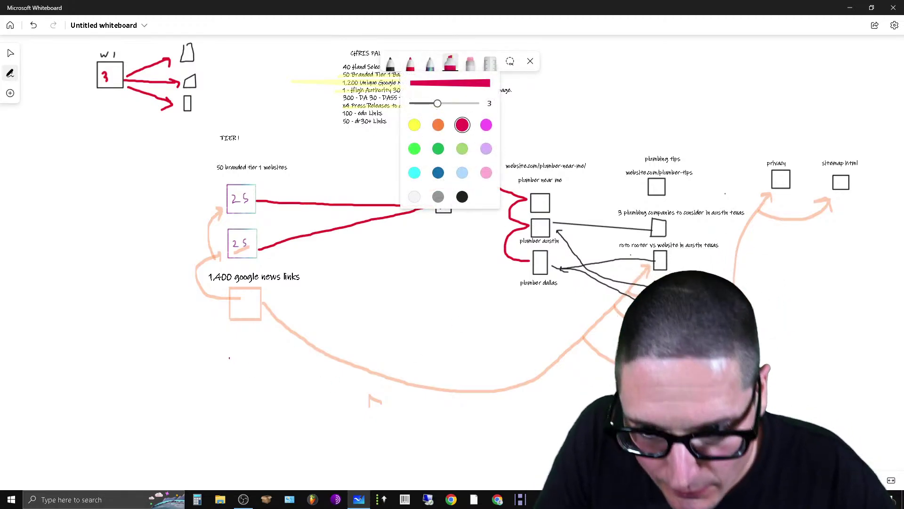
{"action": "left_click_drag", "start_coordinate": [231, 353], "coordinate": [231, 366]}
{"action": "left_click", "coordinate": [230, 372]}
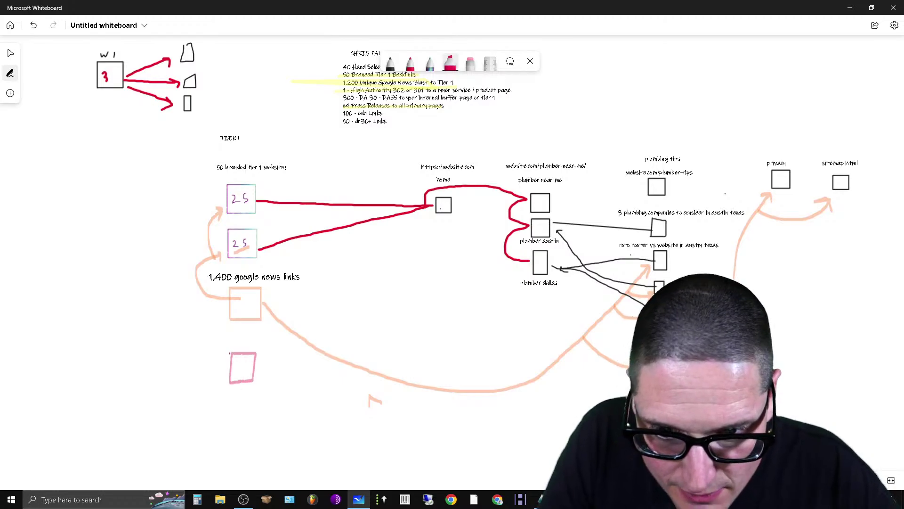
- Add the text label "press release" above the new red highlighter box
{"action": "right_click", "coordinate": [220, 340]}
{"action": "left_click", "coordinate": [245, 347]}
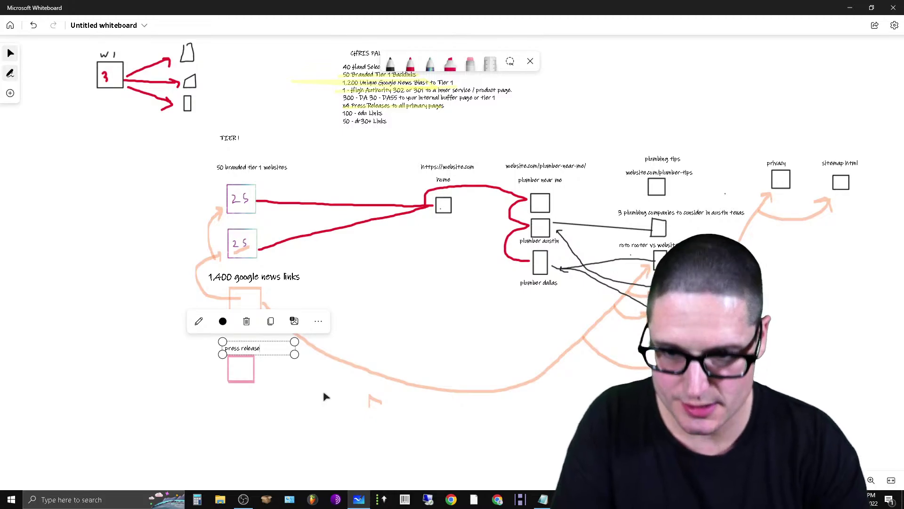
{"action": "left_click", "coordinate": [315, 413]}
{"action": "left_click", "coordinate": [250, 351]}
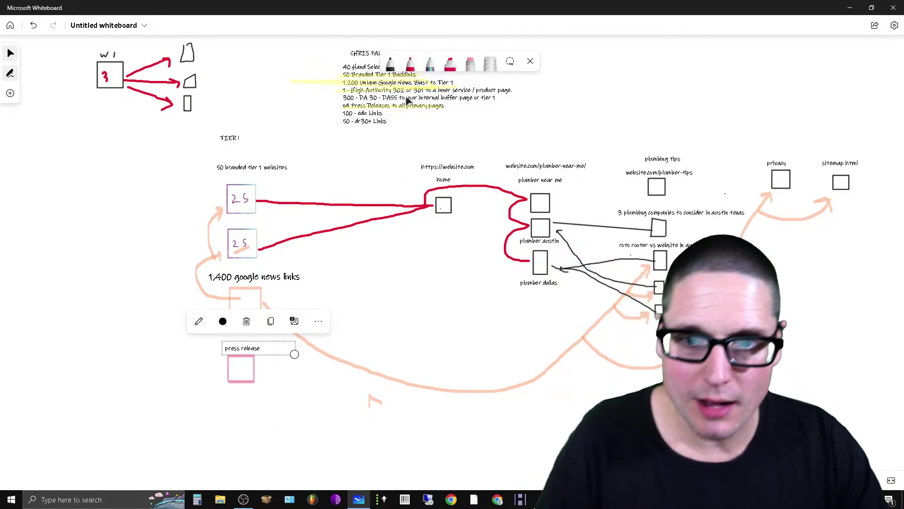
- Link the press release box with red highlighter lines to the home, plumber and "25" boxes, and write "4" inside it
{"action": "left_click", "coordinate": [417, 71]}
{"action": "left_click", "coordinate": [455, 68]}
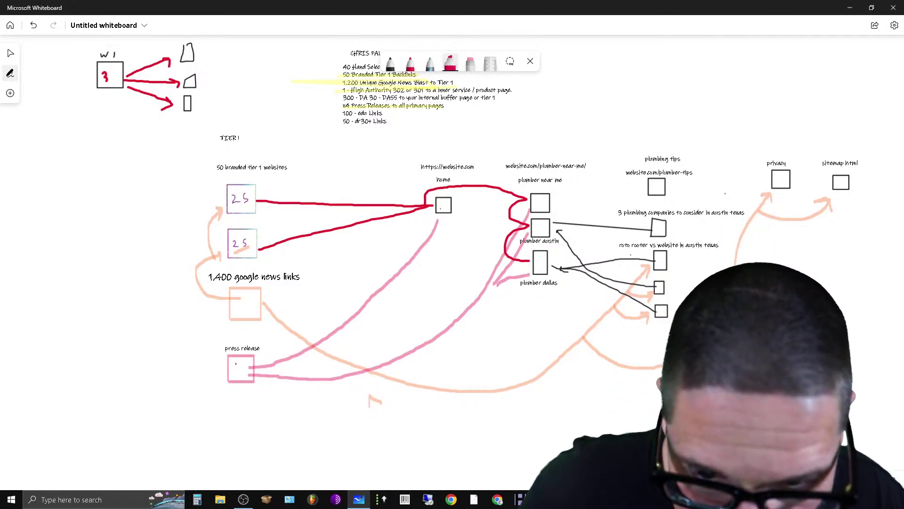
{"action": "left_click_drag", "start_coordinate": [236, 364], "coordinate": [243, 371]}
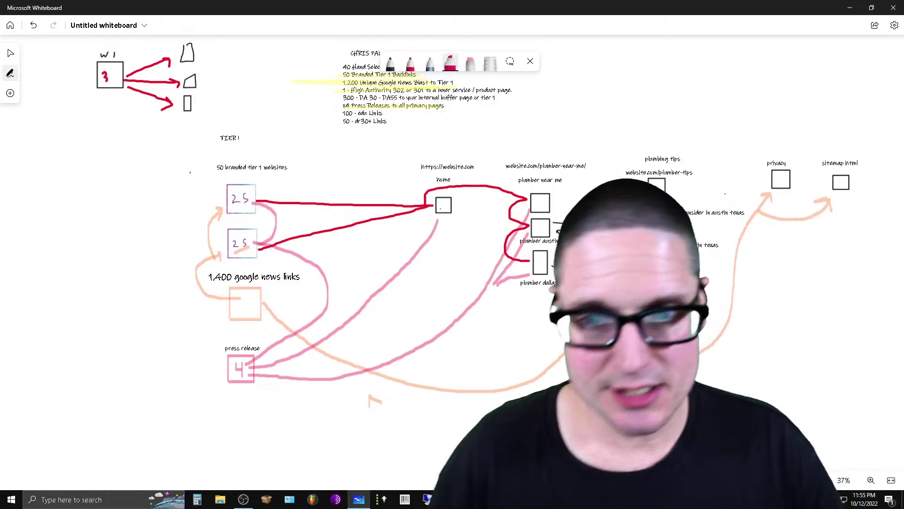
- Highlight the "300 - DA 30 - DA55" package line in yellow and draw a green highlighter square below the press release box
{"action": "left_click", "coordinate": [451, 66]}
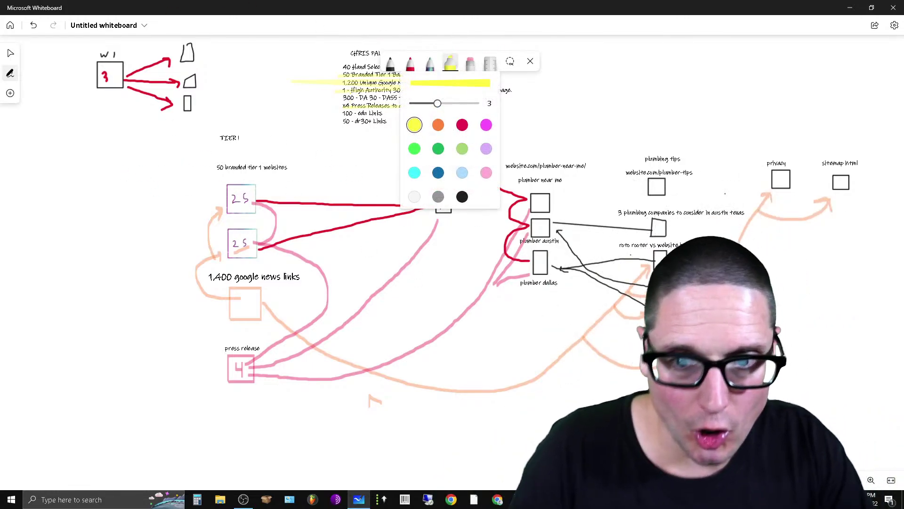
{"action": "left_click", "coordinate": [443, 206]}
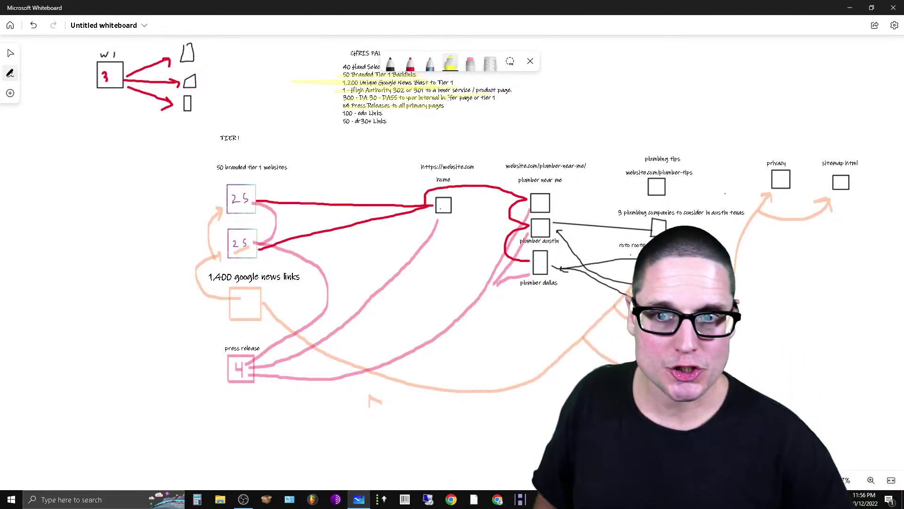
{"action": "left_click", "coordinate": [452, 58]}
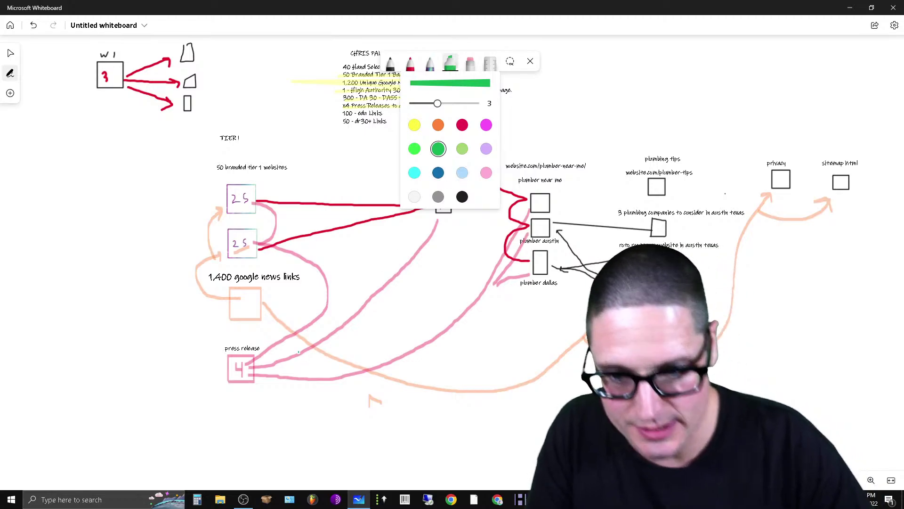
{"action": "mouse_move", "coordinate": [230, 414]}
{"action": "left_mouse_down"}
{"action": "mouse_move", "coordinate": [229, 439]}
{"action": "mouse_move", "coordinate": [252, 427]}
{"action": "left_mouse_up"}
- Label the green box "300 DA 50 + Links" above it and draw green lines from it to the "25" boxes and the sitemap html box
{"action": "right_click", "coordinate": [214, 348]}
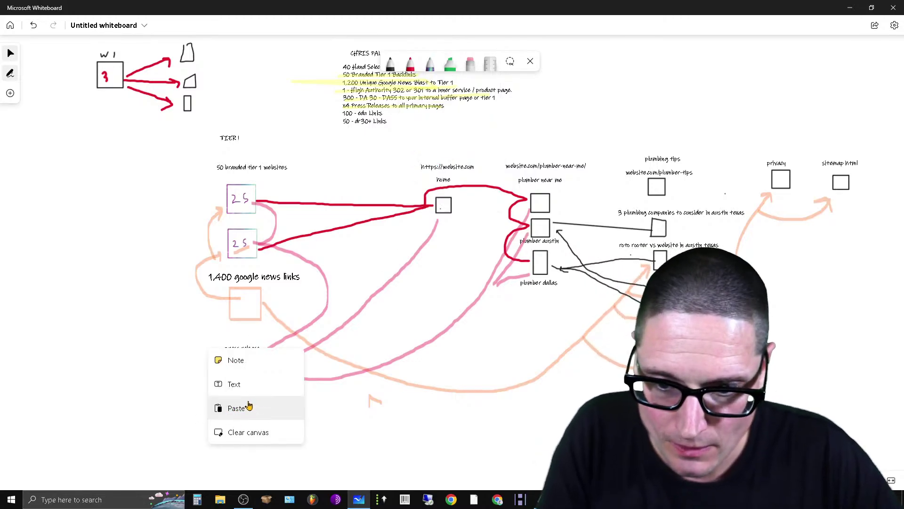
{"action": "left_click", "coordinate": [246, 405]}
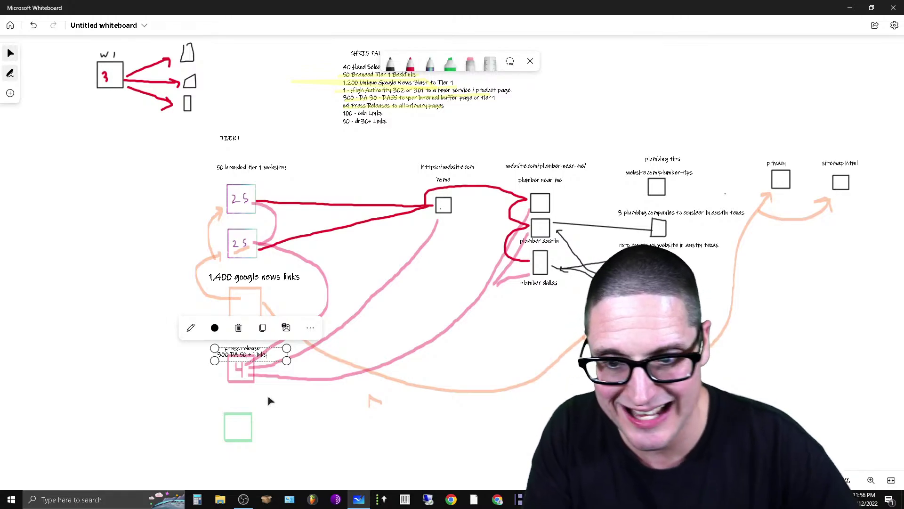
{"action": "left_click", "coordinate": [277, 370]}
{"action": "left_click", "coordinate": [257, 359]}
{"action": "left_click_drag", "start_coordinate": [257, 359], "coordinate": [255, 382]}
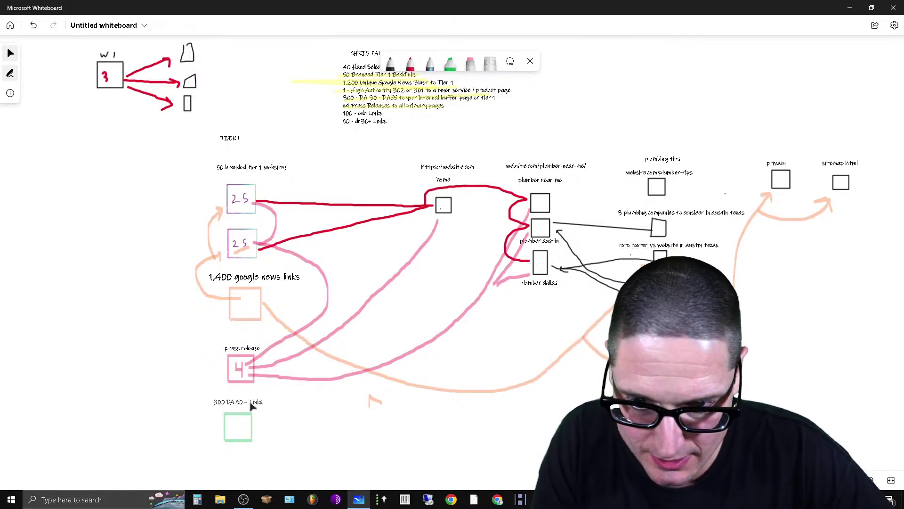
{"action": "left_click", "coordinate": [252, 406]}
{"action": "left_click", "coordinate": [380, 469]}
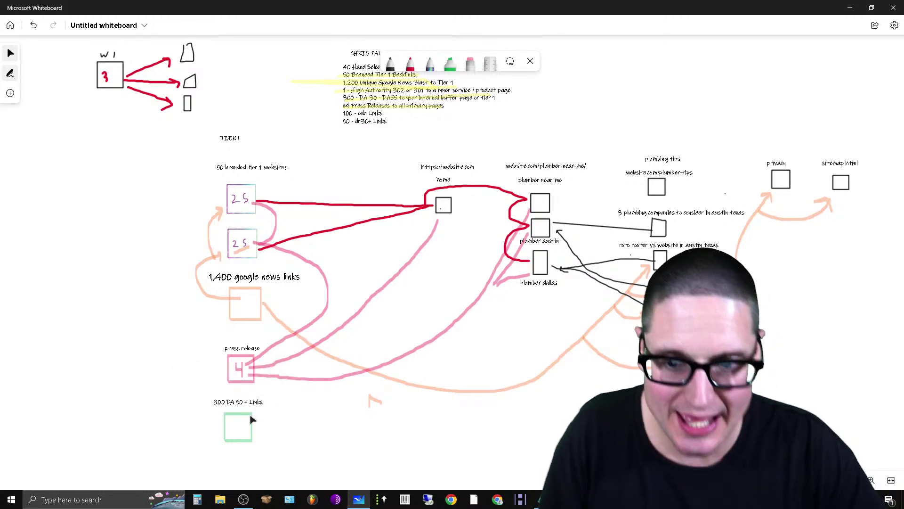
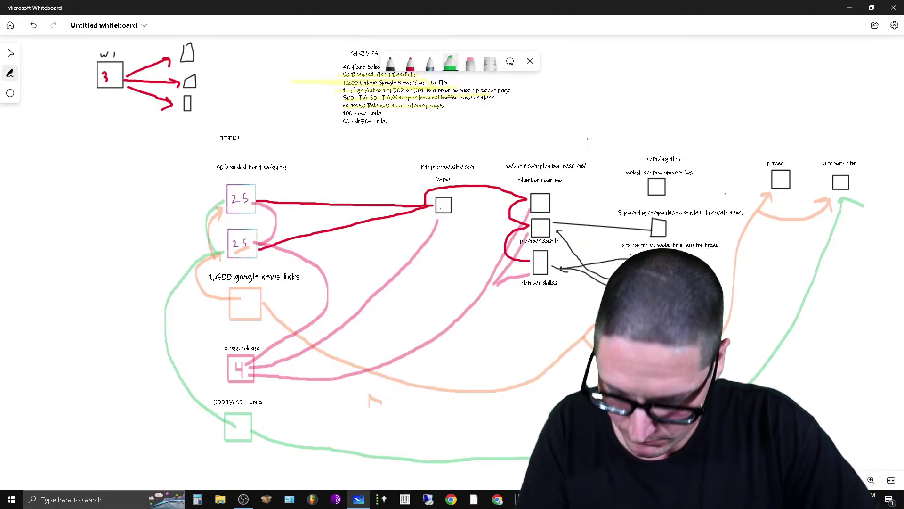
- Draw a magenta highlighter square below the green "300 DA 50 + Links" box
{"action": "left_click", "coordinate": [450, 64]}
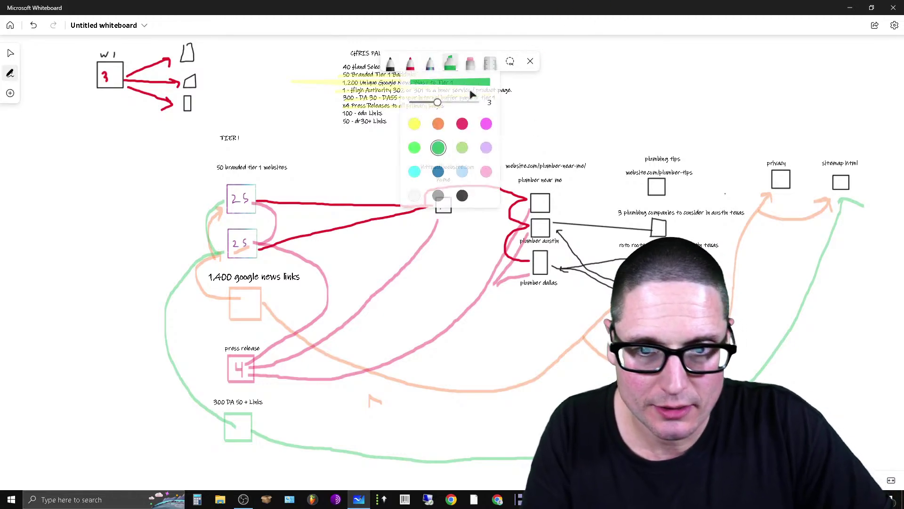
{"action": "left_click", "coordinate": [487, 126]}
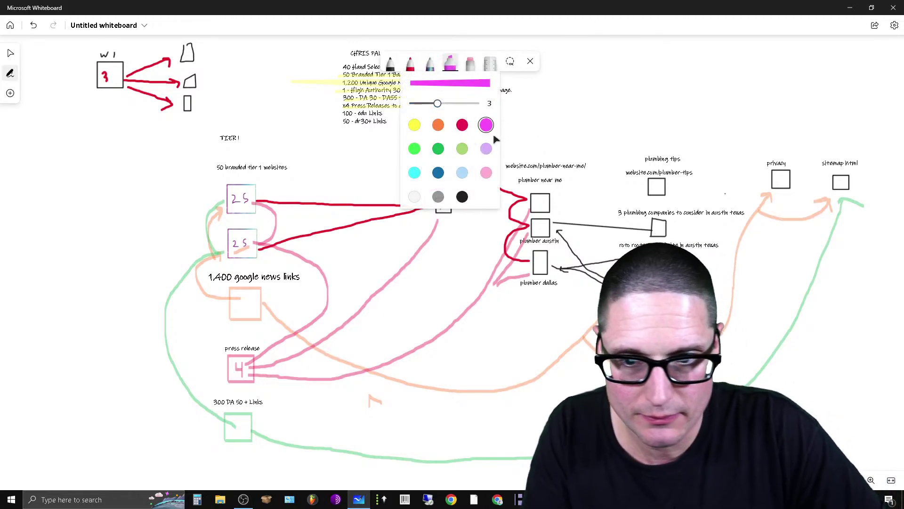
{"action": "scroll", "coordinate": [461, 302], "scroll_direction": "down", "scroll_amount": 2}
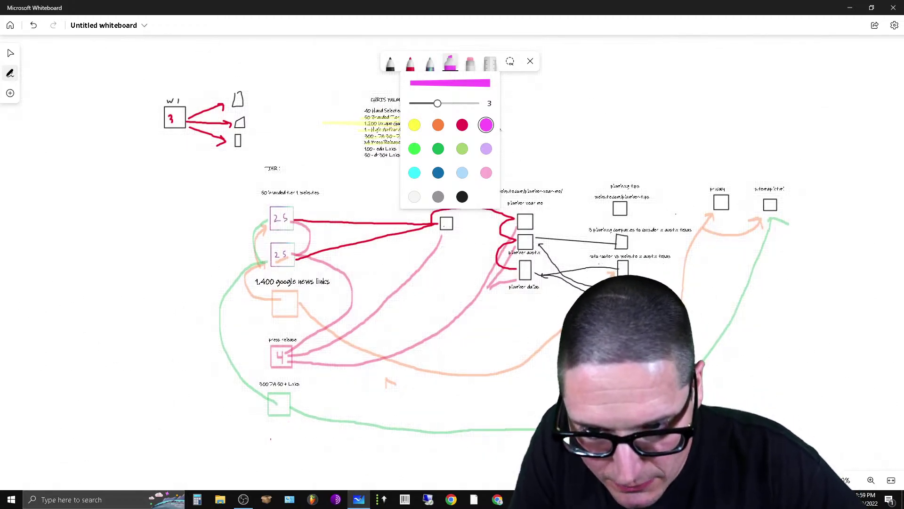
{"action": "left_click", "coordinate": [268, 438]}
{"action": "mouse_move", "coordinate": [268, 441]}
{"action": "left_mouse_down"}
{"action": "mouse_move", "coordinate": [290, 440]}
{"action": "mouse_move", "coordinate": [268, 442]}
{"action": "left_mouse_up"}
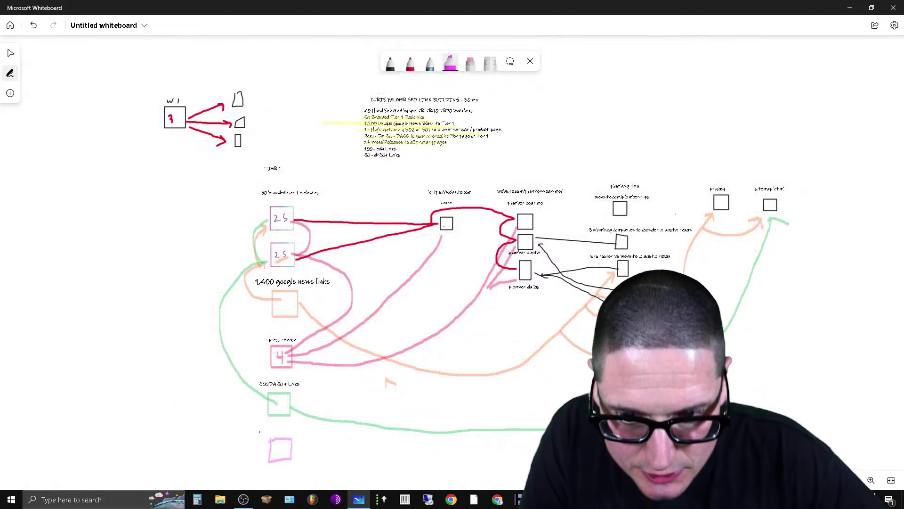
{"action": "right_click", "coordinate": [261, 353]}
{"action": "left_click", "coordinate": [295, 391]}
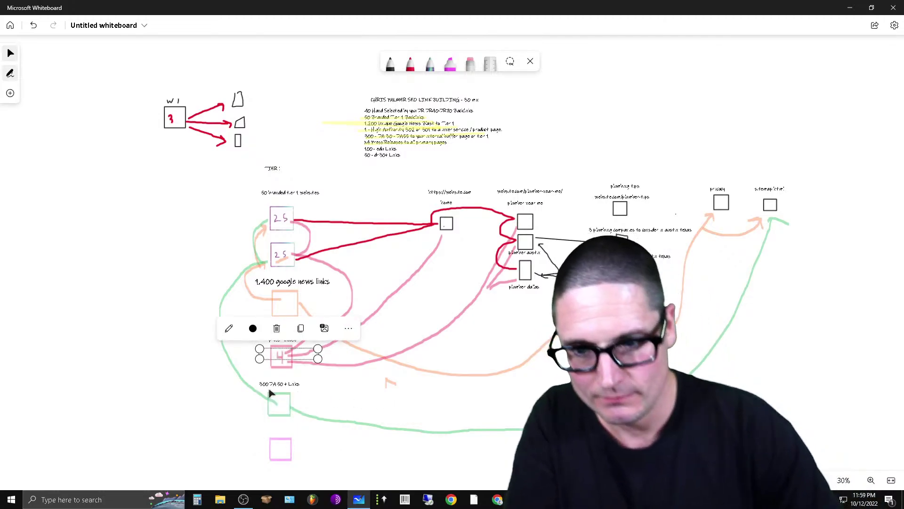
{"action": "left_click", "coordinate": [271, 439]}
- Add the text label "edu backlinks" for the magenta box
{"action": "right_click", "coordinate": [260, 429]}
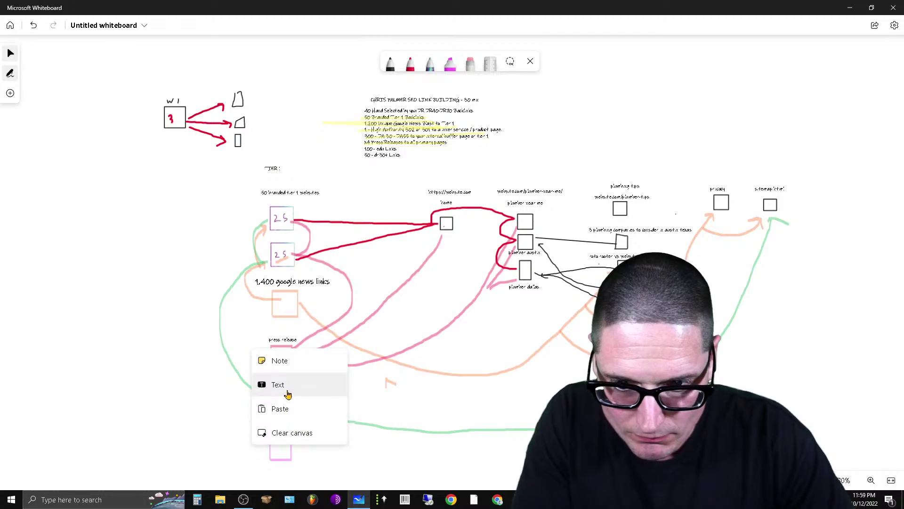
{"action": "left_click", "coordinate": [287, 392]}
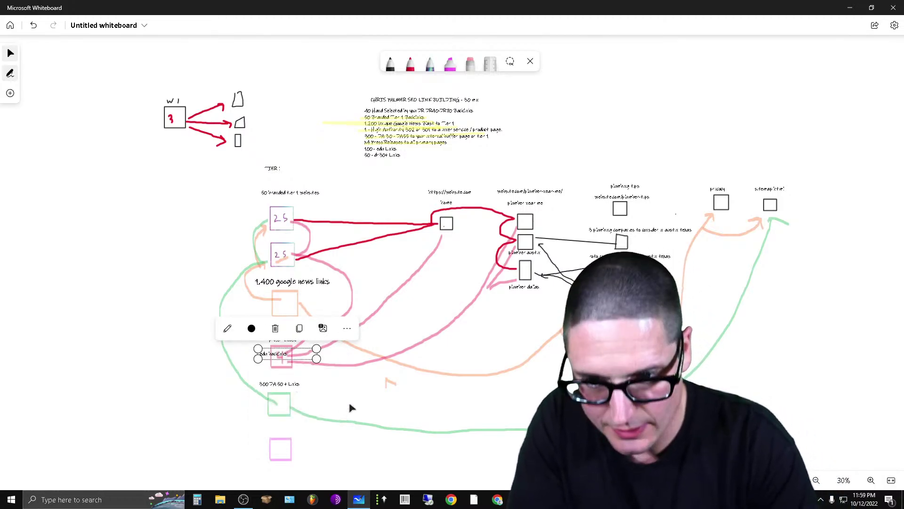
{"action": "left_click", "coordinate": [380, 382]}
{"action": "left_click", "coordinate": [283, 357]}
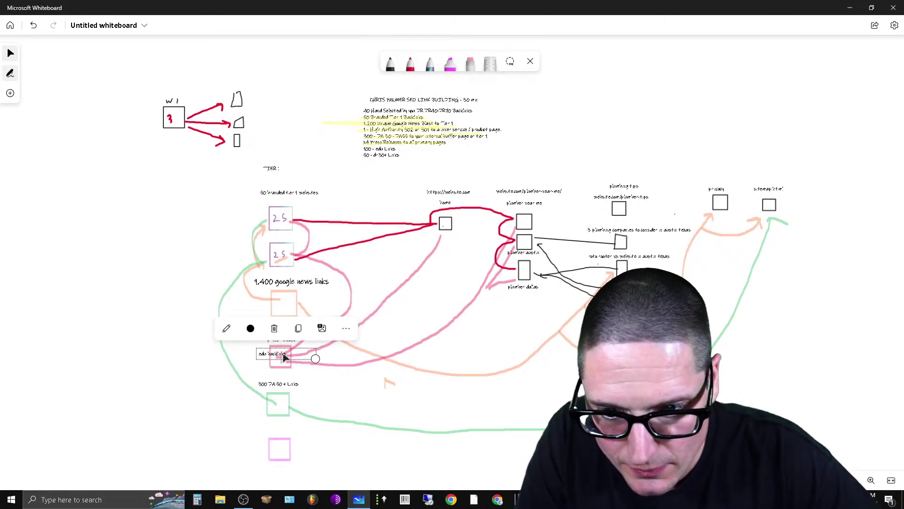
- Move the edu backlinks label above the magenta square and draw magenta arrows from the square to the supporting pages, sitemap html, privacy and plumbing tips
{"action": "left_click_drag", "start_coordinate": [282, 357], "coordinate": [292, 436]}
{"action": "left_click", "coordinate": [348, 463]}
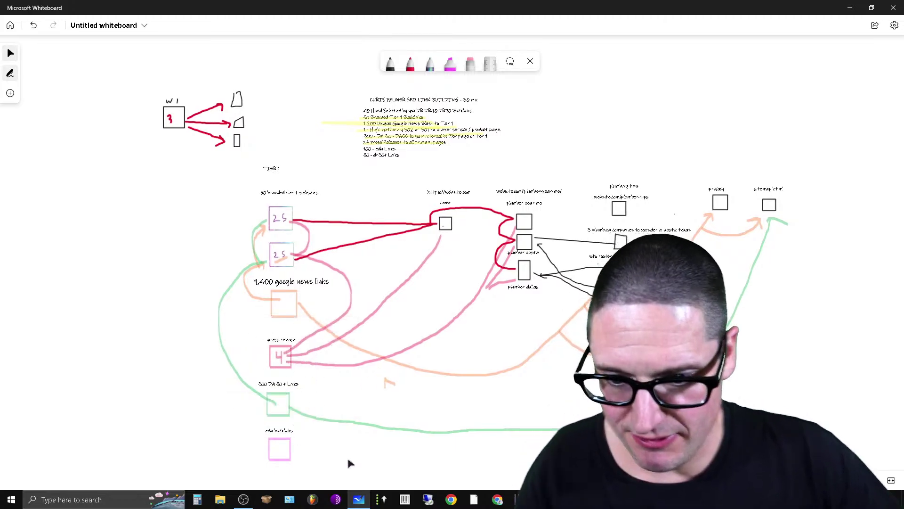
{"action": "left_click", "coordinate": [450, 63]}
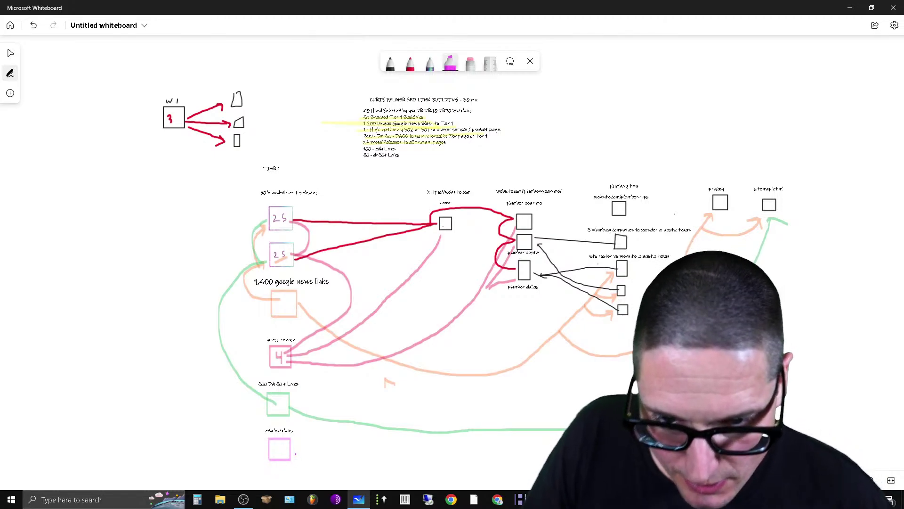
{"action": "mouse_move", "coordinate": [279, 450]}
{"action": "left_mouse_down"}
{"action": "mouse_move", "coordinate": [399, 460]}
{"action": "mouse_move", "coordinate": [518, 417]}
{"action": "mouse_move", "coordinate": [624, 323]}
{"action": "mouse_move", "coordinate": [642, 325]}
{"action": "mouse_move", "coordinate": [646, 298]}
{"action": "mouse_move", "coordinate": [630, 293]}
{"action": "mouse_move", "coordinate": [632, 301]}
{"action": "left_mouse_up"}
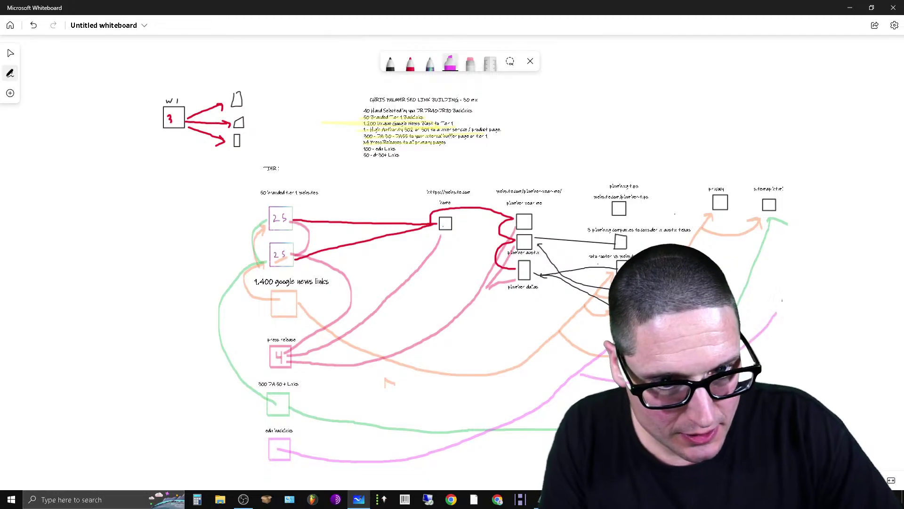
{"action": "mouse_move", "coordinate": [782, 300]}
{"action": "left_mouse_down"}
{"action": "mouse_move", "coordinate": [821, 200]}
{"action": "mouse_move", "coordinate": [744, 174]}
{"action": "mouse_move", "coordinate": [650, 181]}
{"action": "left_mouse_up"}
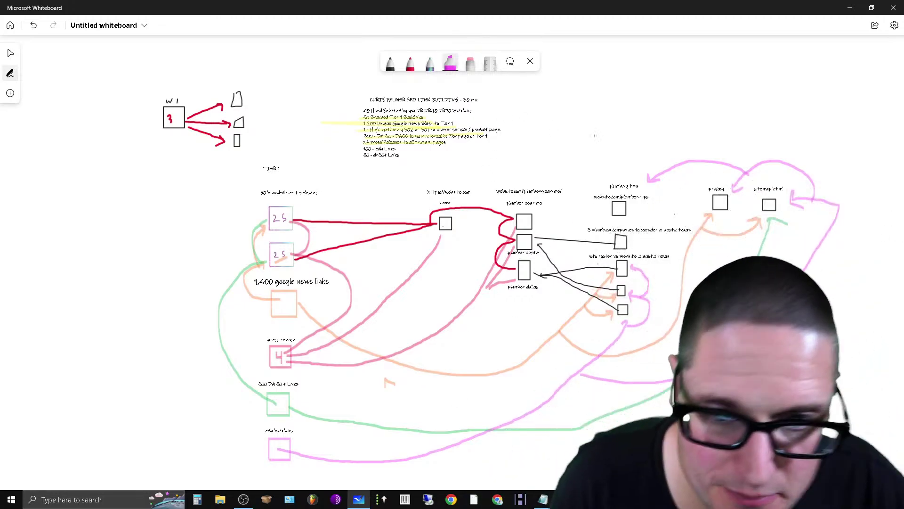
- Highlight the "50 - dr30+ Links" line of the link-building list in yellow
{"action": "left_click", "coordinate": [450, 63]}
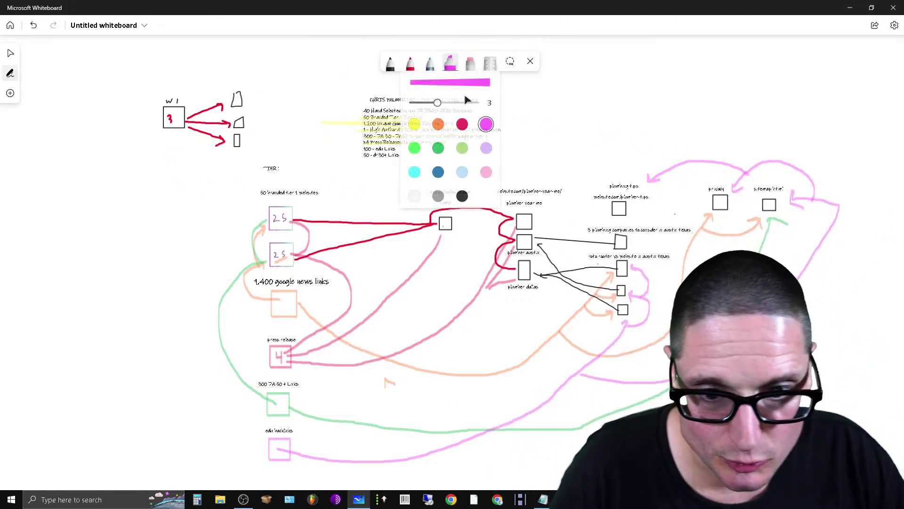
{"action": "left_click", "coordinate": [416, 127]}
{"action": "key", "text": "Escape"}
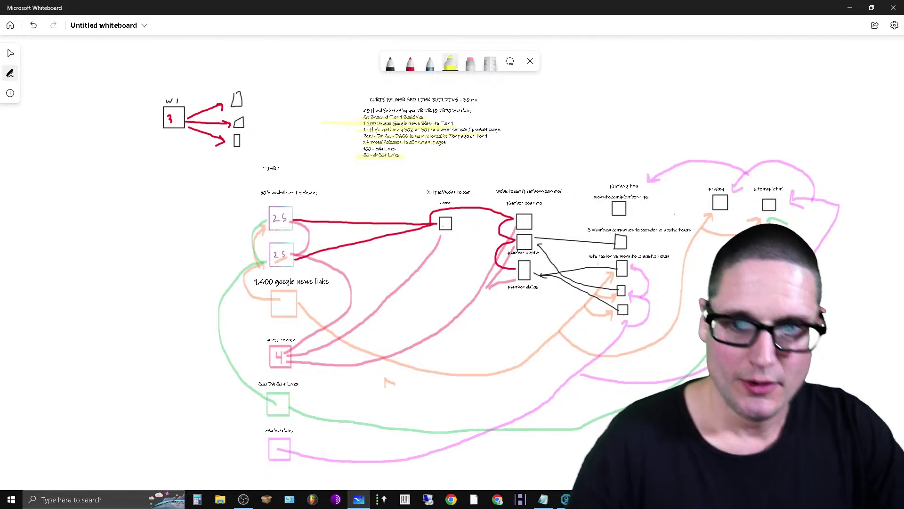
- Draw a blue highlighter square below the magenta edu backlinks square
{"action": "scroll", "coordinate": [485, 253], "scroll_direction": "down", "scroll_amount": 1}
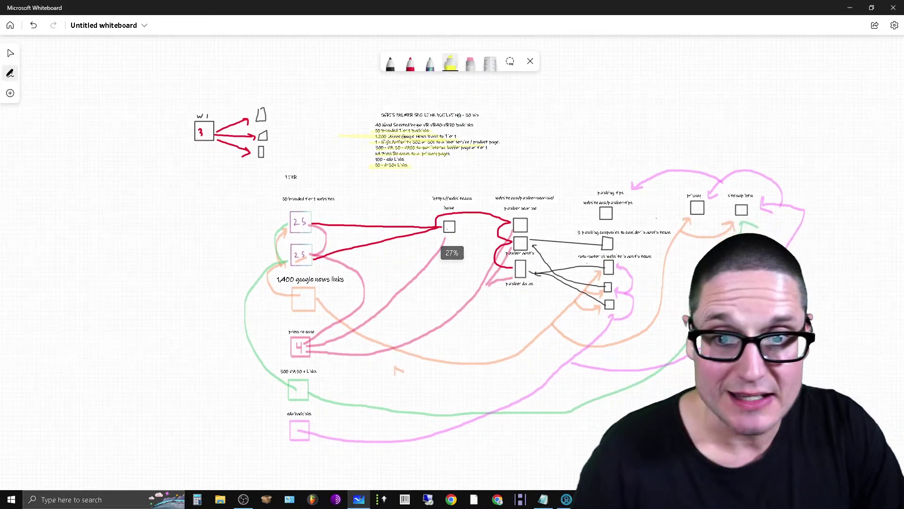
{"action": "left_click", "coordinate": [451, 63]}
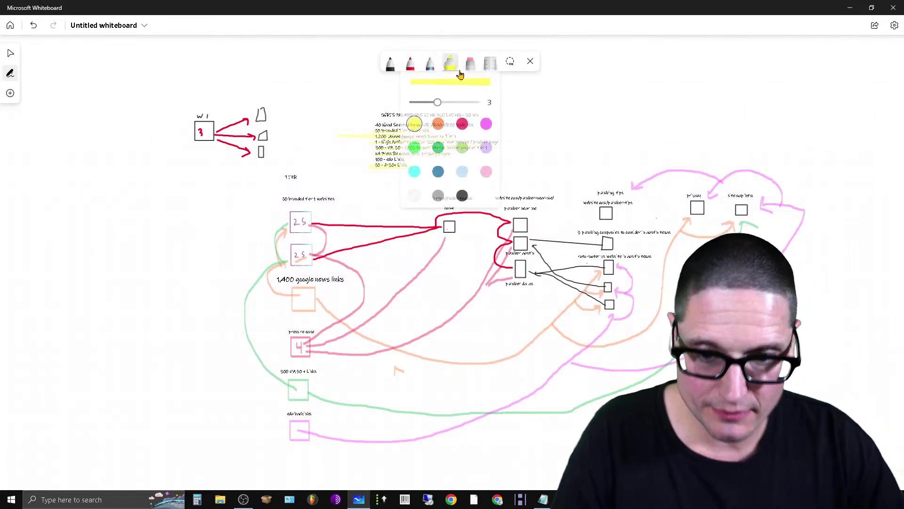
{"action": "left_click", "coordinate": [438, 172]}
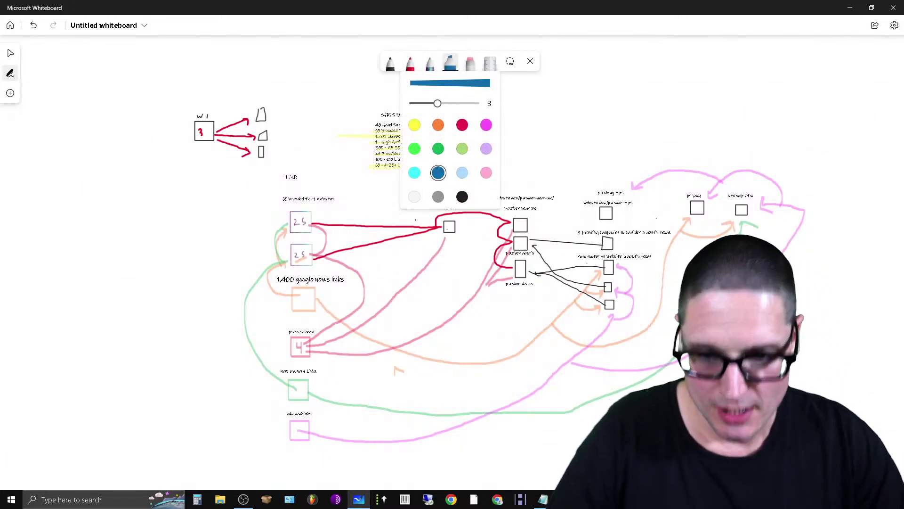
{"action": "left_click", "coordinate": [289, 468]}
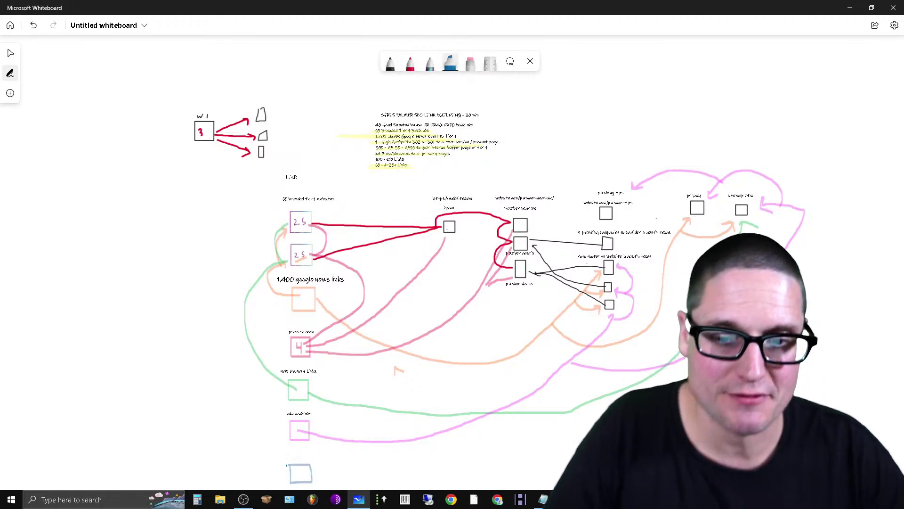
- Add a "dr 30 -50" text label to the board for the blue square
{"action": "right_click", "coordinate": [285, 459]}
{"action": "left_click", "coordinate": [312, 409]}
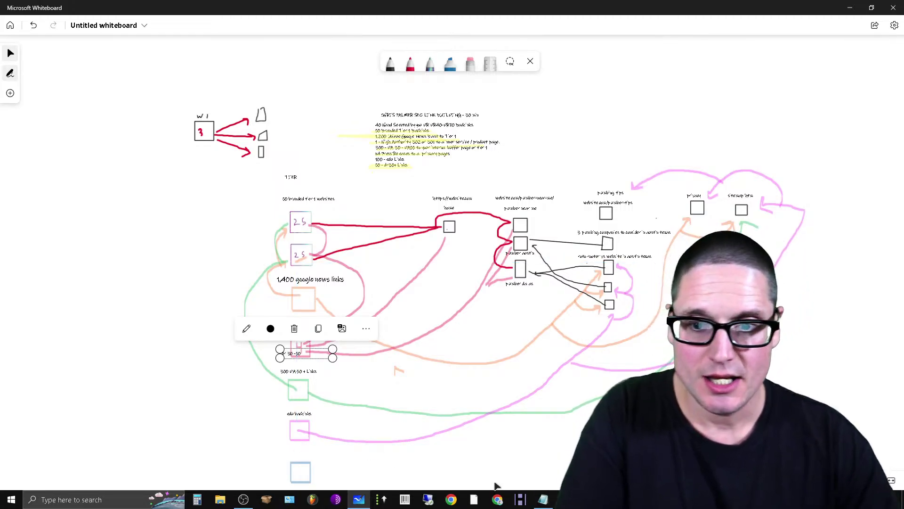
{"action": "left_click", "coordinate": [365, 457]}
{"action": "right_click", "coordinate": [290, 466]}
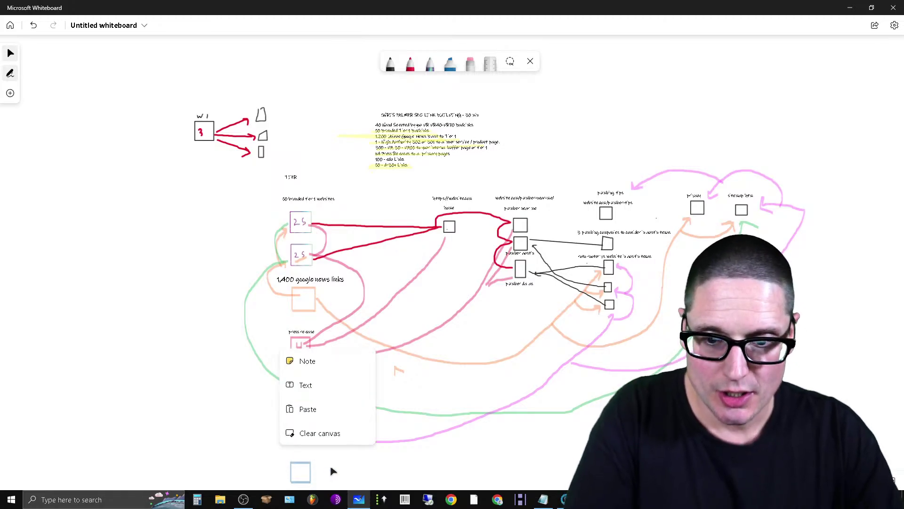
{"action": "left_click", "coordinate": [320, 384]}
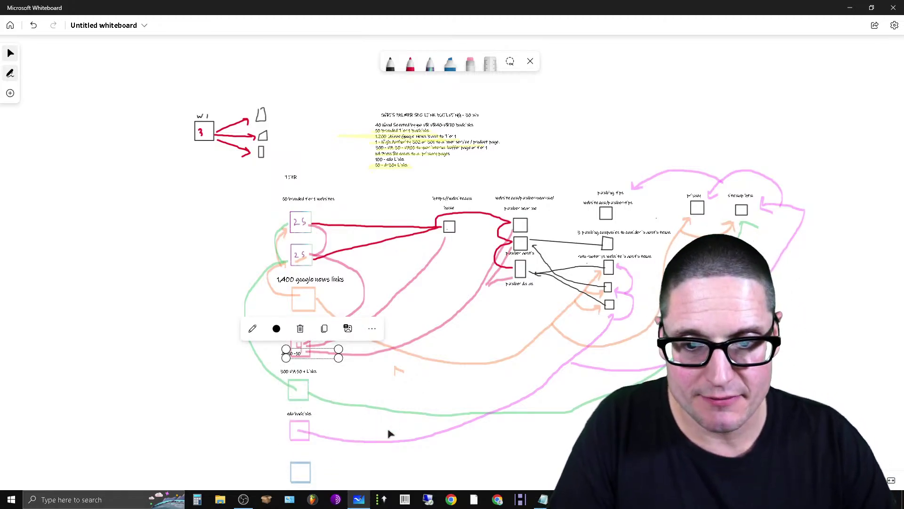
{"action": "left_click", "coordinate": [434, 472]}
{"action": "right_click", "coordinate": [292, 456]}
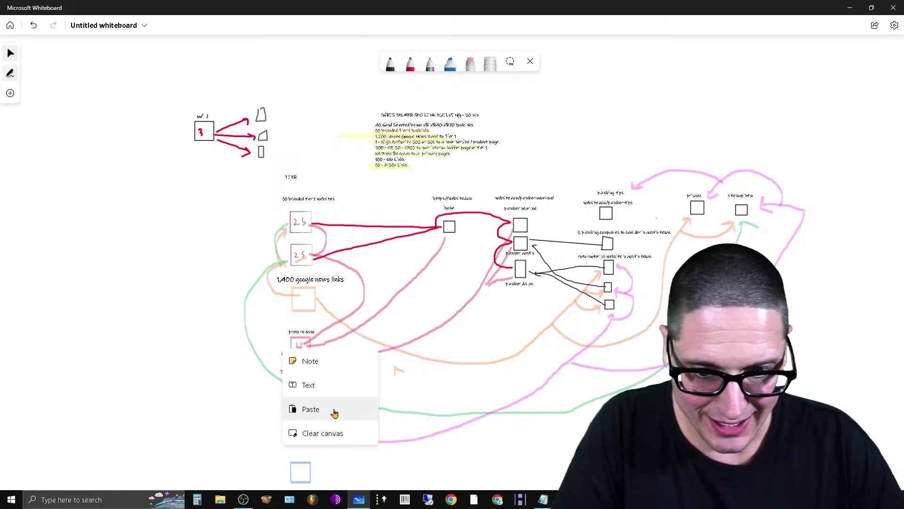
{"action": "left_click", "coordinate": [324, 405]}
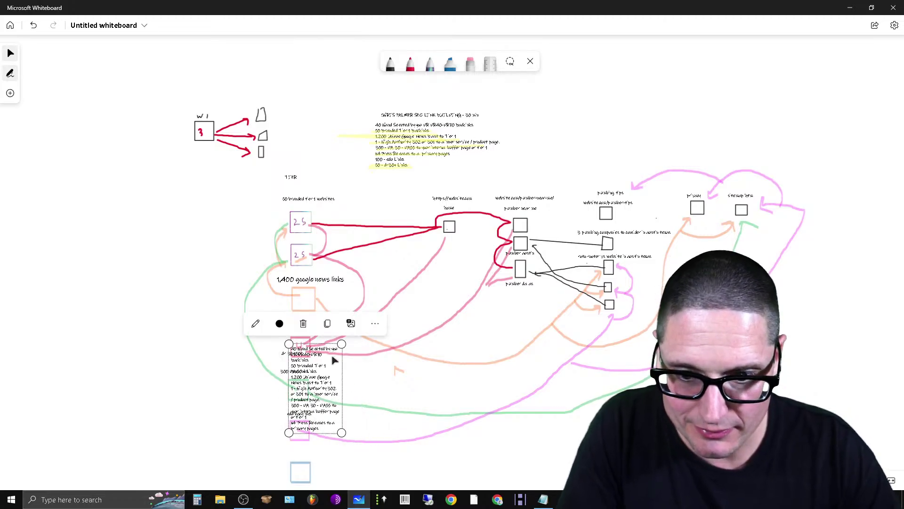
{"action": "left_click", "coordinate": [303, 323]}
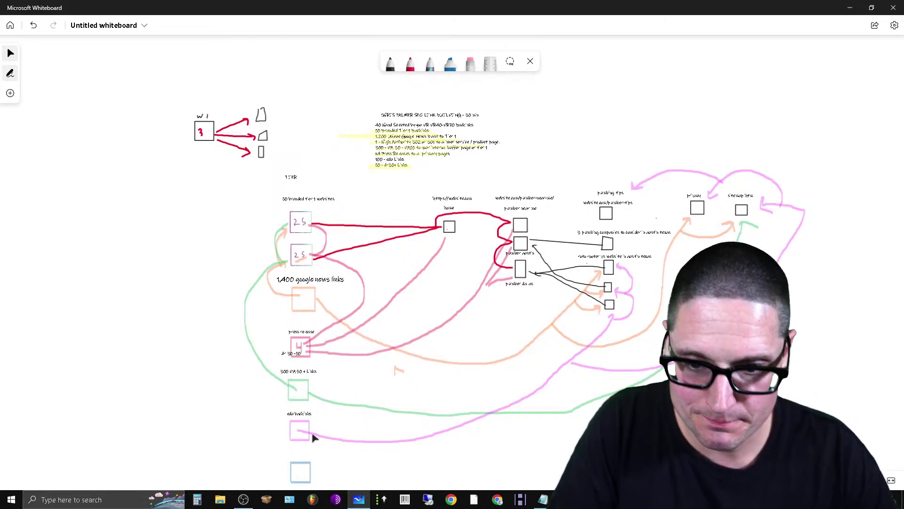
- Paste a "dr 30 - dr 50" label and place it directly above the blue square
{"action": "right_click", "coordinate": [279, 453]}
{"action": "left_click", "coordinate": [320, 405]}
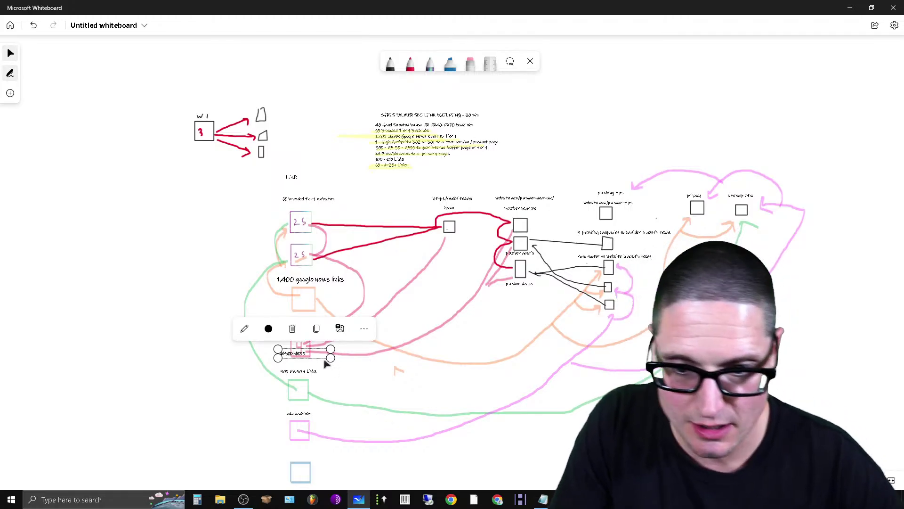
{"action": "left_click", "coordinate": [245, 387]}
{"action": "left_click", "coordinate": [299, 356]}
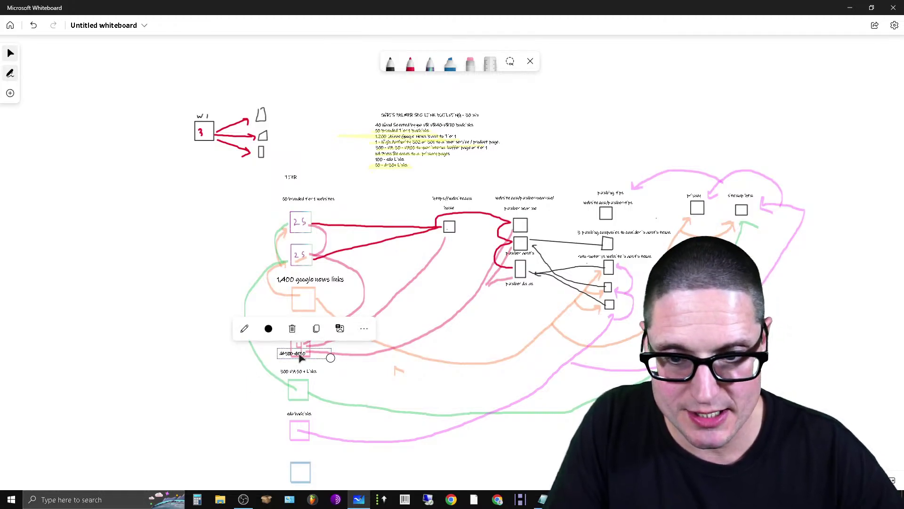
{"action": "left_click_drag", "start_coordinate": [299, 356], "coordinate": [306, 459]}
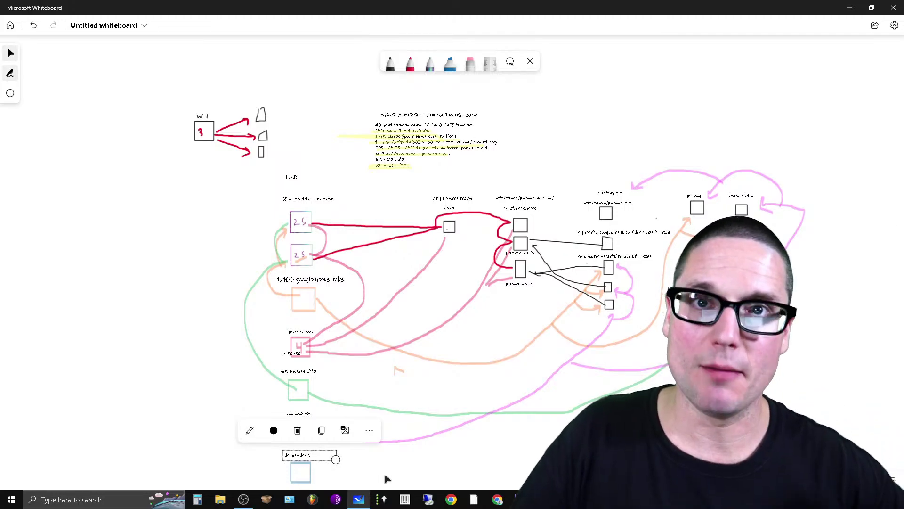
{"action": "left_click", "coordinate": [443, 471]}
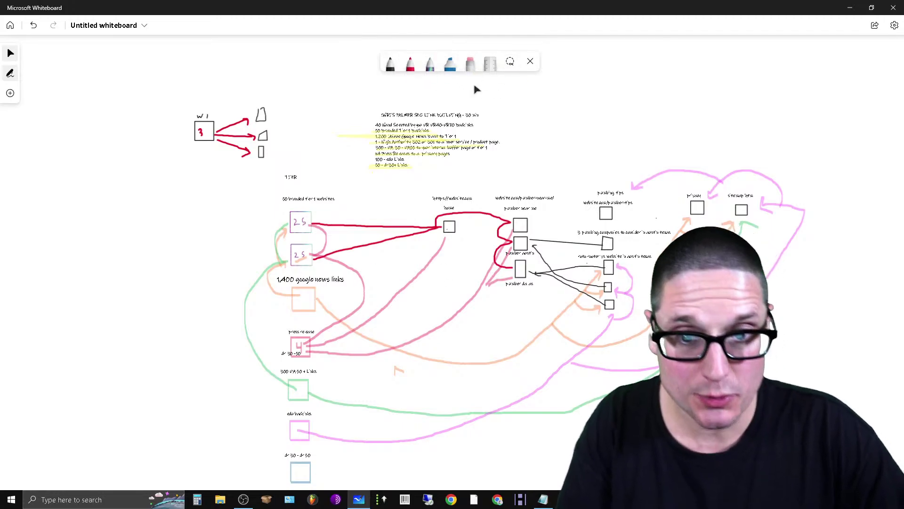
- Draw blue highlighter arrows from the dr 30 - dr 50 square to the three plumber service pages and the column of plumbing tips pages
{"action": "left_click", "coordinate": [451, 66]}
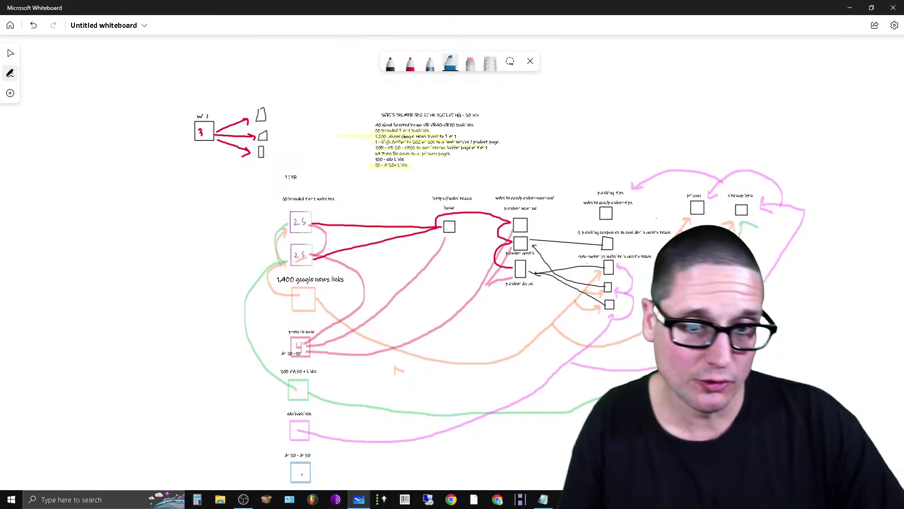
{"action": "left_click_drag", "start_coordinate": [300, 473], "coordinate": [505, 298]}
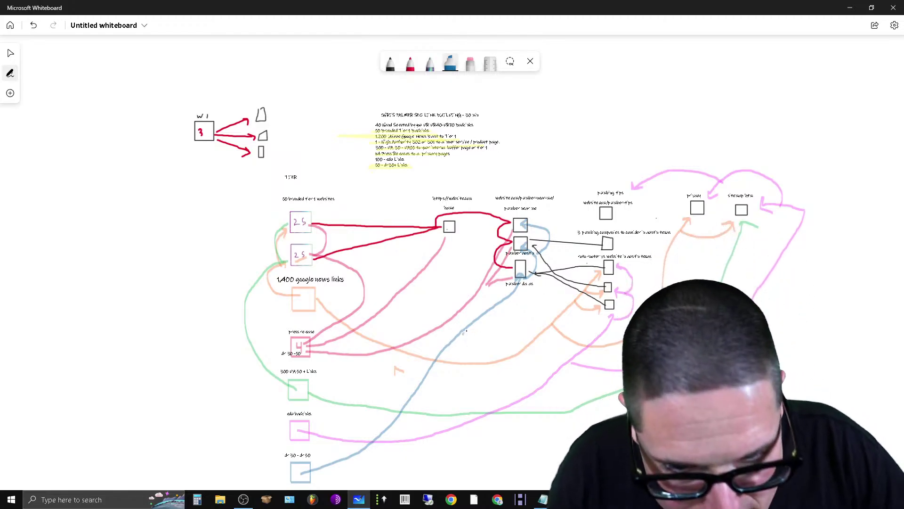
{"action": "left_click_drag", "start_coordinate": [466, 331], "coordinate": [549, 307]}
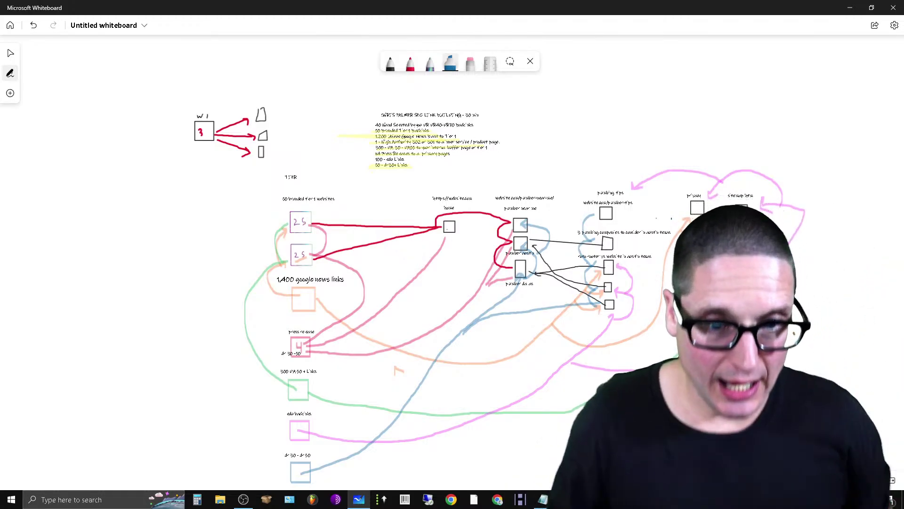
- Highlight the "40 Hand Selected by you" backlinks line and the "100 - edu Links" line in yellow
{"action": "scroll", "coordinate": [681, 224], "scroll_direction": "up", "scroll_amount": 2}
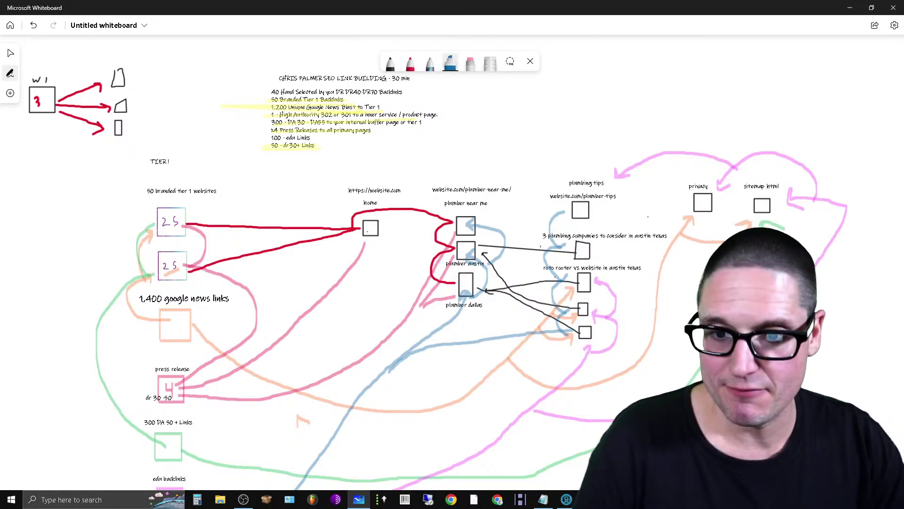
{"action": "scroll", "coordinate": [379, 391], "scroll_direction": "down", "scroll_amount": 3, "text": "ctrl"}
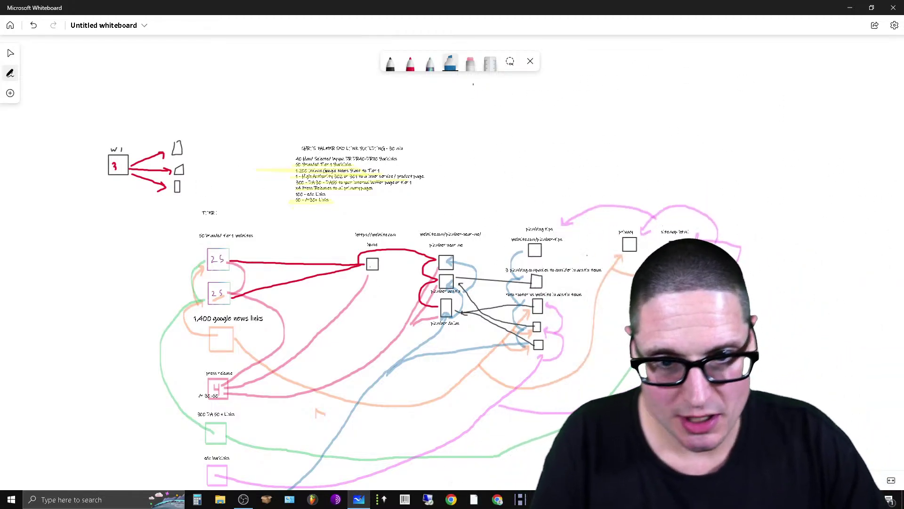
{"action": "left_click", "coordinate": [450, 64]}
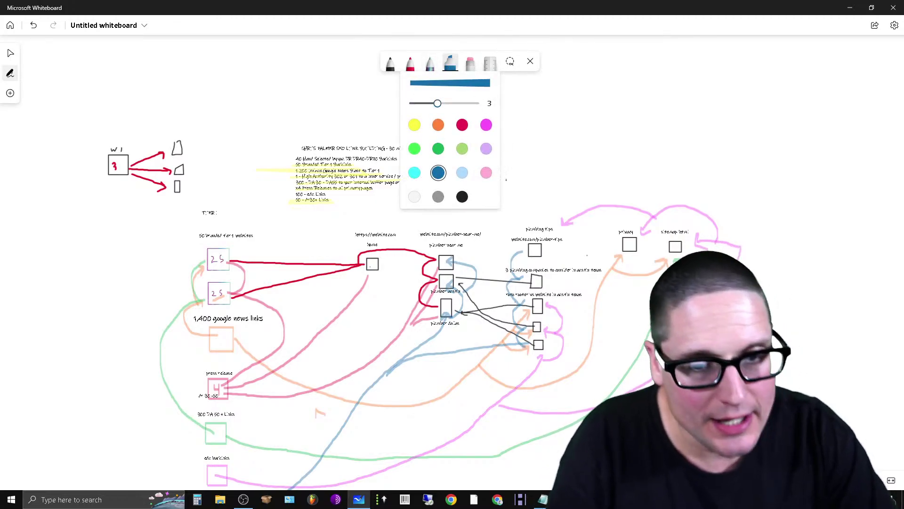
{"action": "left_click", "coordinate": [416, 126]}
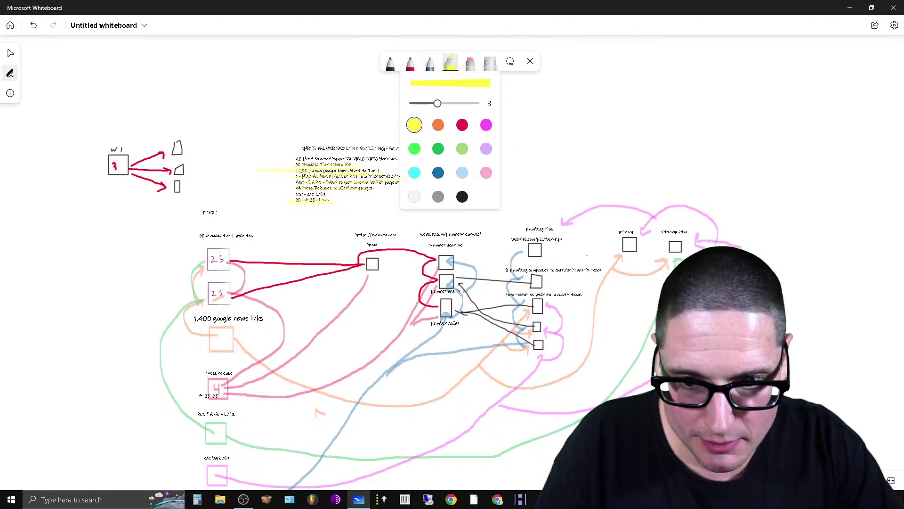
{"action": "scroll", "coordinate": [336, 221], "scroll_direction": "up", "scroll_amount": 2}
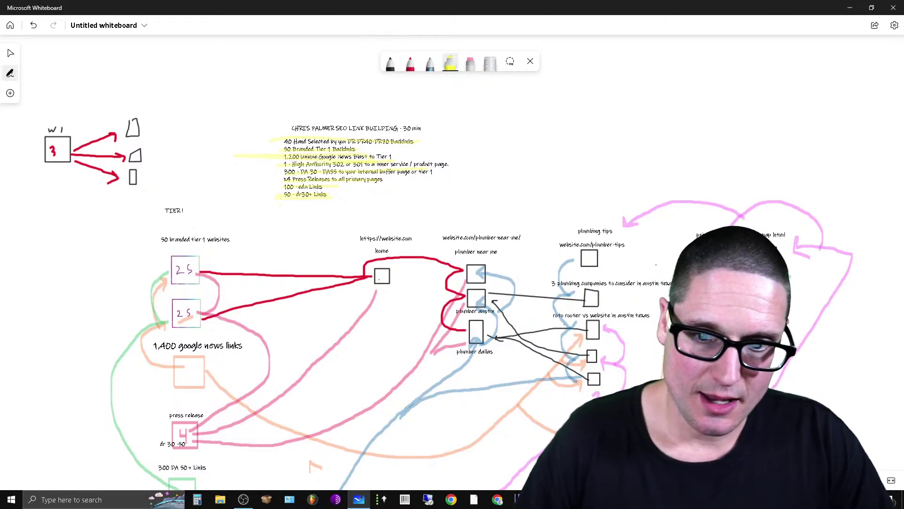
- Draw a light green highlighter square below the blue dr 30 - dr 50 square
{"action": "scroll", "coordinate": [379, 164], "scroll_direction": "down", "scroll_amount": 5}
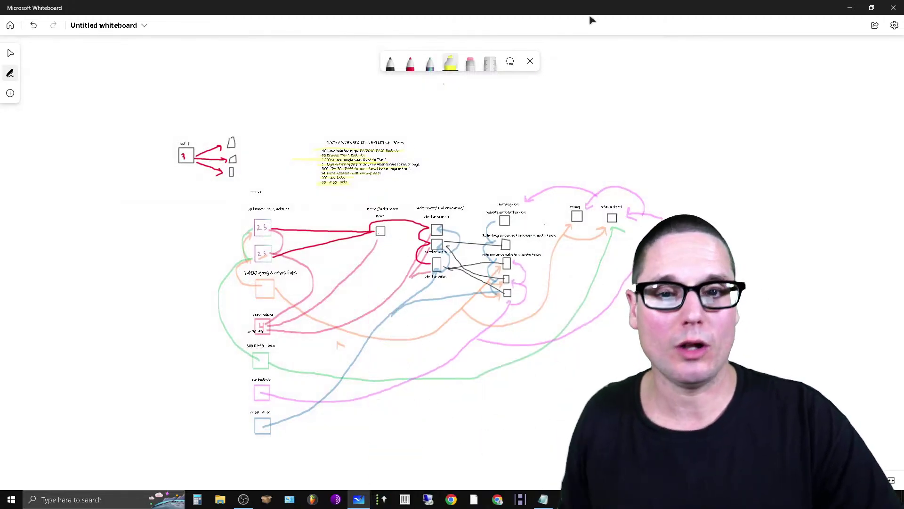
{"action": "left_click", "coordinate": [451, 67]}
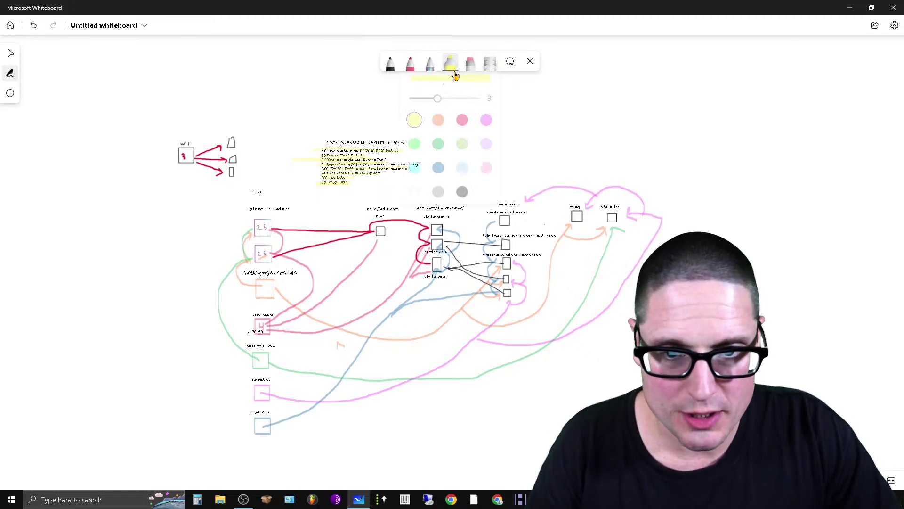
{"action": "left_click", "coordinate": [463, 151]}
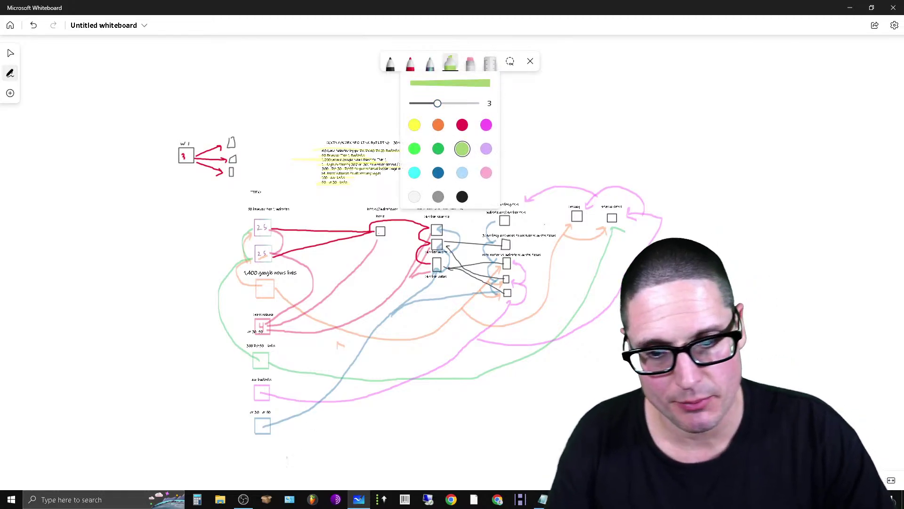
{"action": "left_click", "coordinate": [256, 449]}
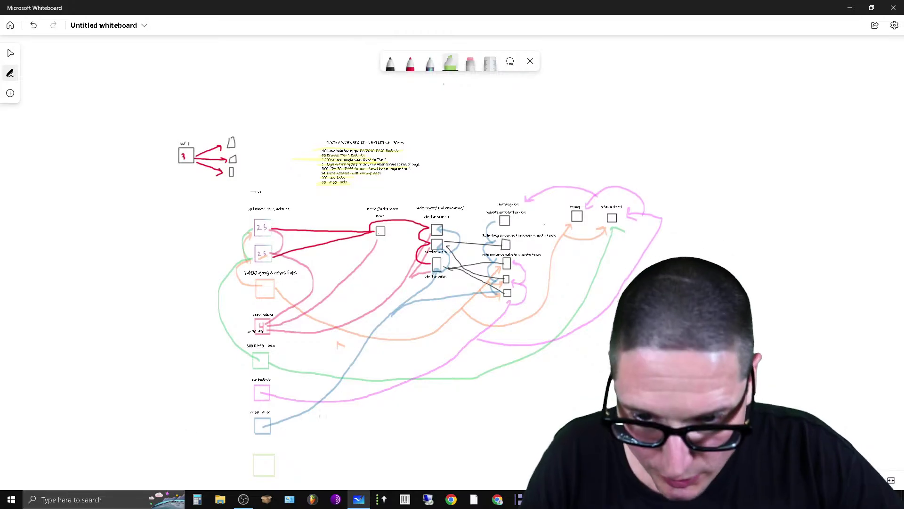
- Draw a gray highlighter square around the light green square below the dr 30 - dr 50 square
{"action": "scroll", "coordinate": [299, 433], "scroll_direction": "up", "scroll_amount": 2}
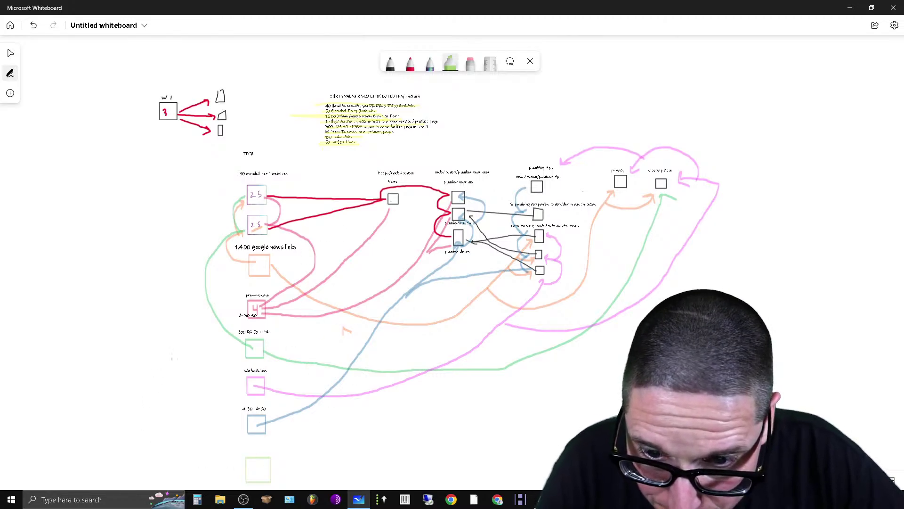
{"action": "left_click", "coordinate": [450, 63]}
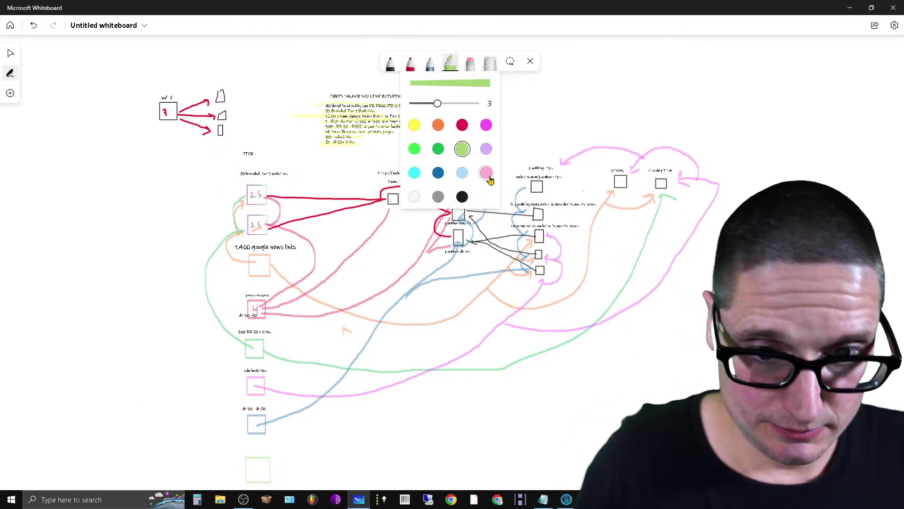
{"action": "left_click", "coordinate": [438, 197]}
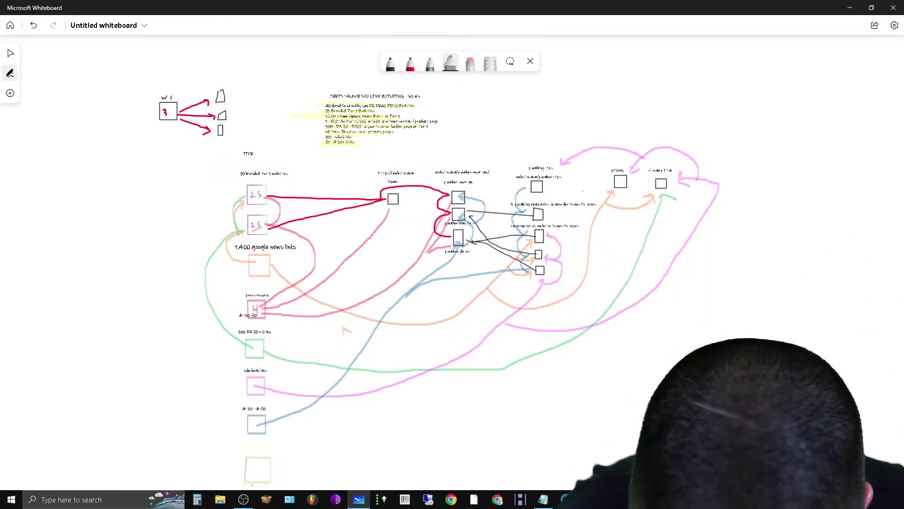
- Add a text label reading "40 dr 40-80 guest posts"
{"action": "right_click", "coordinate": [243, 452]}
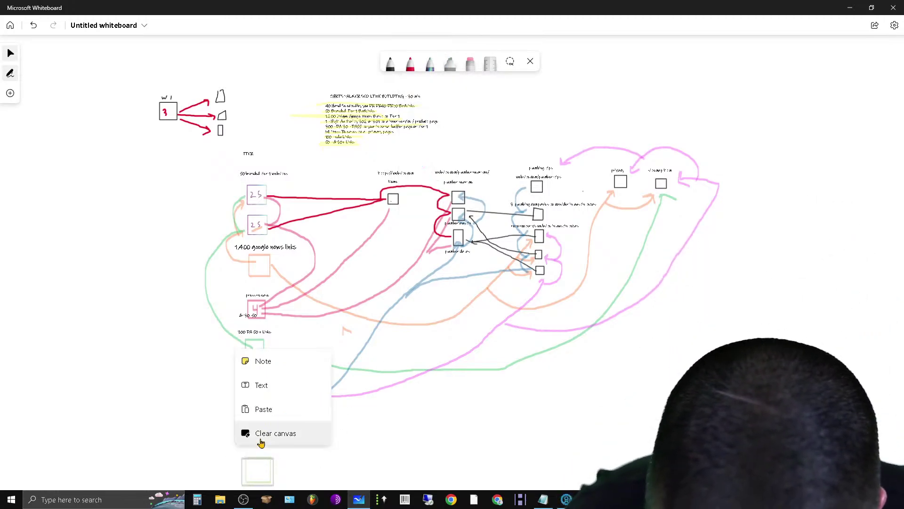
{"action": "left_click", "coordinate": [260, 384]}
{"action": "type", "text": "o"}
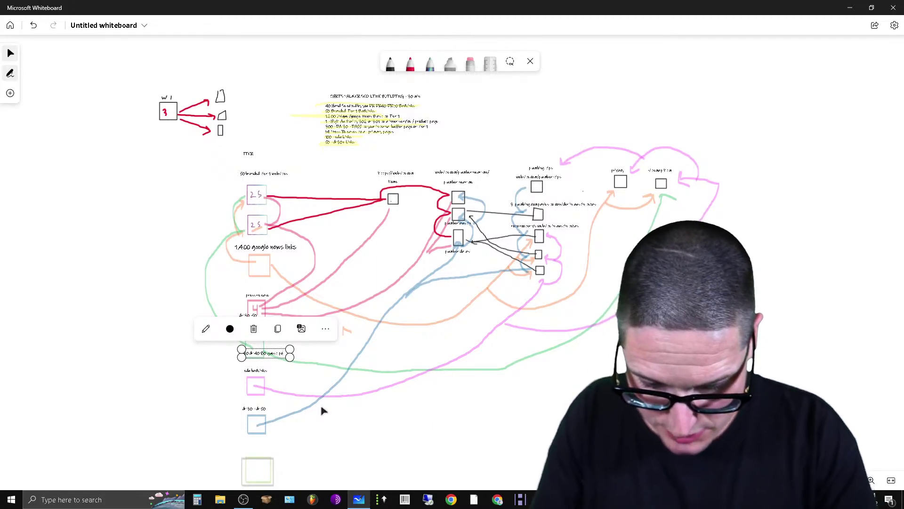
{"action": "type", "text": "ts"}
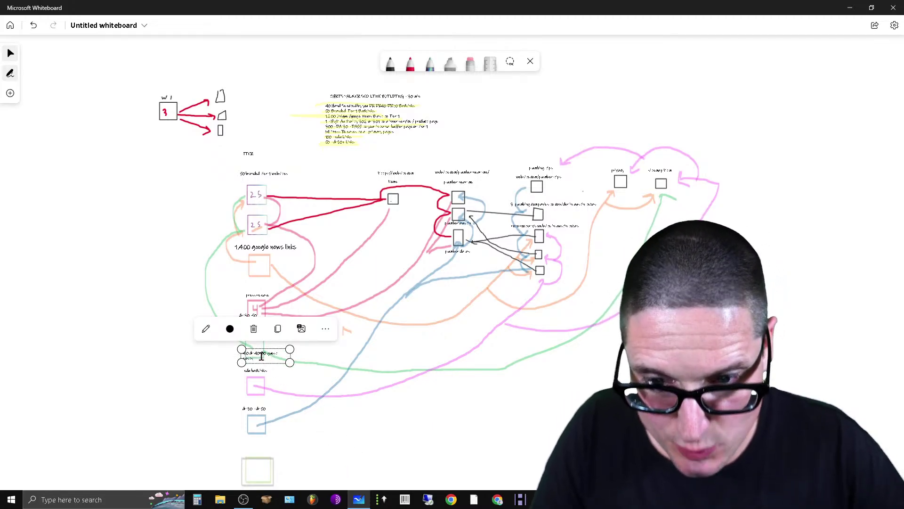
- Enlarge the guest posts label, widen it to fit on one line, and place it directly above the gray square
{"action": "left_click_drag", "start_coordinate": [288, 358], "coordinate": [335, 468]}
{"action": "left_click", "coordinate": [317, 453]}
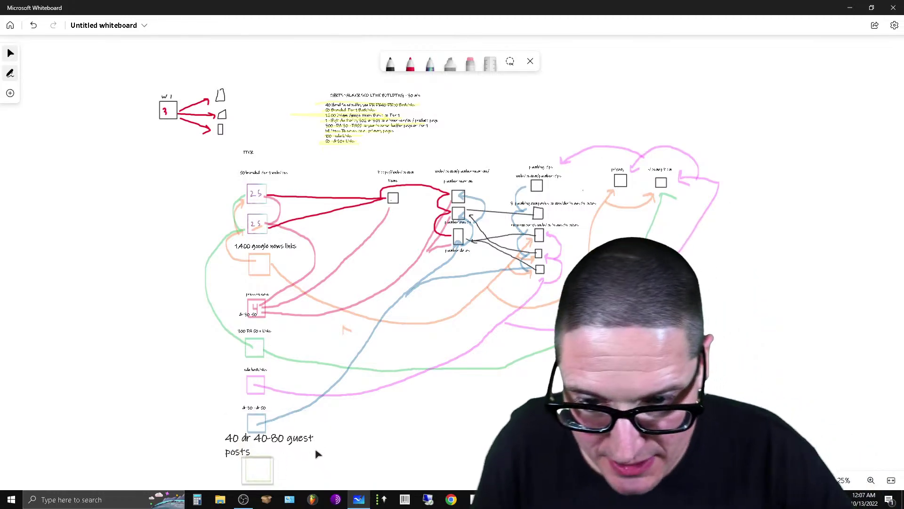
{"action": "left_click", "coordinate": [308, 459]}
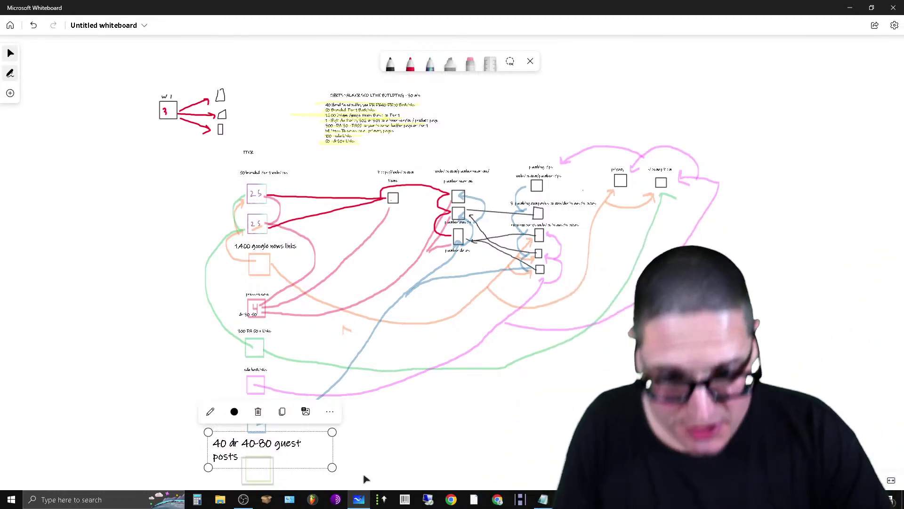
{"action": "left_click_drag", "start_coordinate": [333, 451], "coordinate": [403, 450]}
{"action": "left_click", "coordinate": [315, 456]}
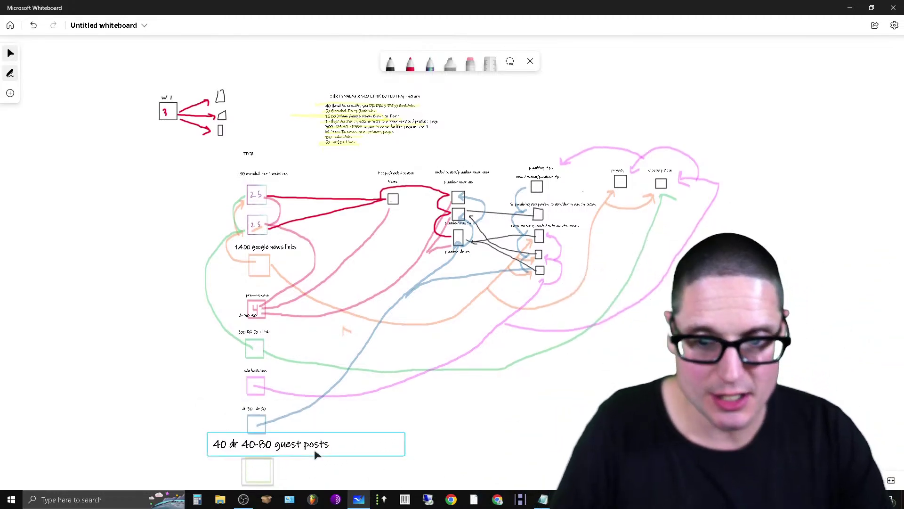
{"action": "left_click_drag", "start_coordinate": [317, 456], "coordinate": [316, 460]}
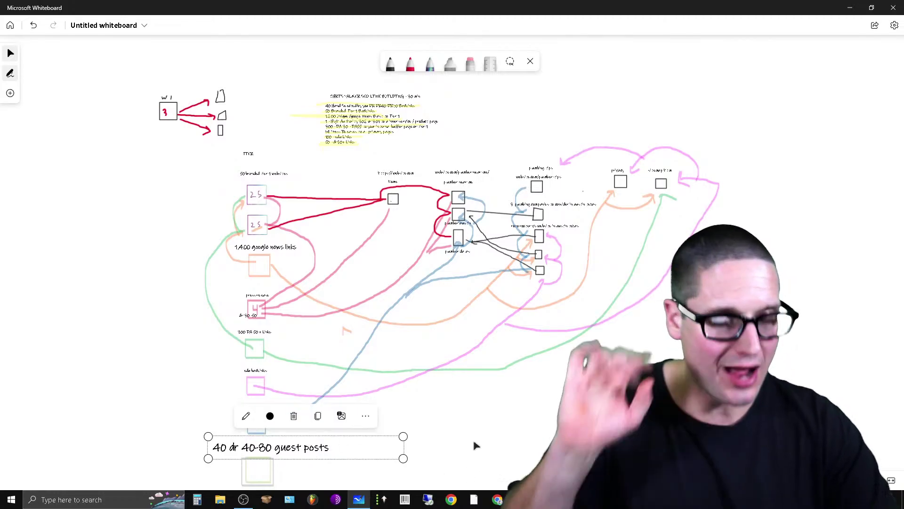
{"action": "left_click", "coordinate": [515, 445]}
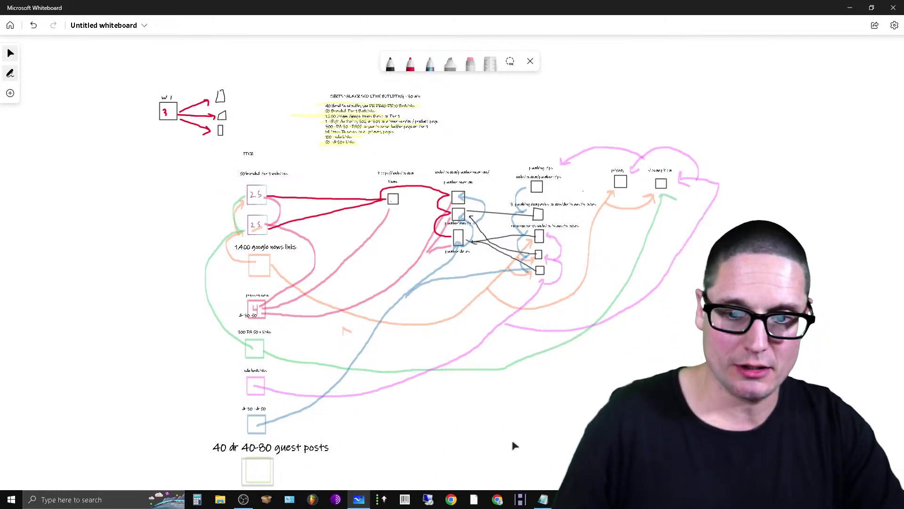
- Draw gray highlighter arrows from the guest posts square to the home page and the three plumber service pages
{"action": "left_click", "coordinate": [390, 63]}
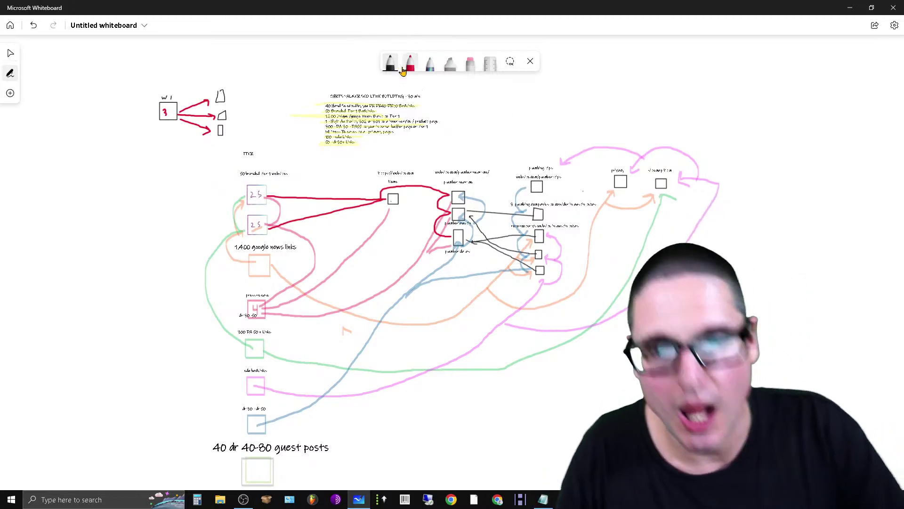
{"action": "left_click", "coordinate": [450, 63]}
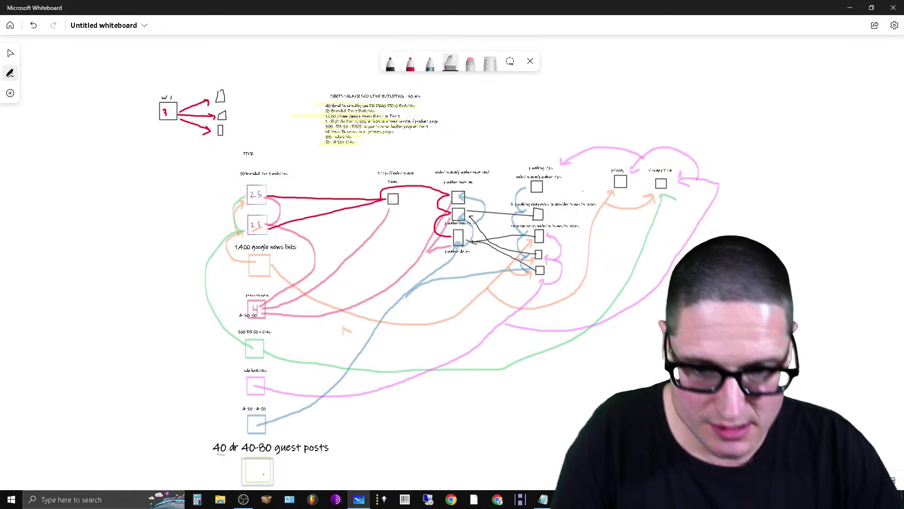
{"action": "mouse_move", "coordinate": [264, 473]}
{"action": "left_mouse_down"}
{"action": "mouse_move", "coordinate": [349, 475]}
{"action": "mouse_move", "coordinate": [341, 330]}
{"action": "mouse_move", "coordinate": [370, 264]}
{"action": "mouse_move", "coordinate": [413, 227]}
{"action": "left_mouse_up"}
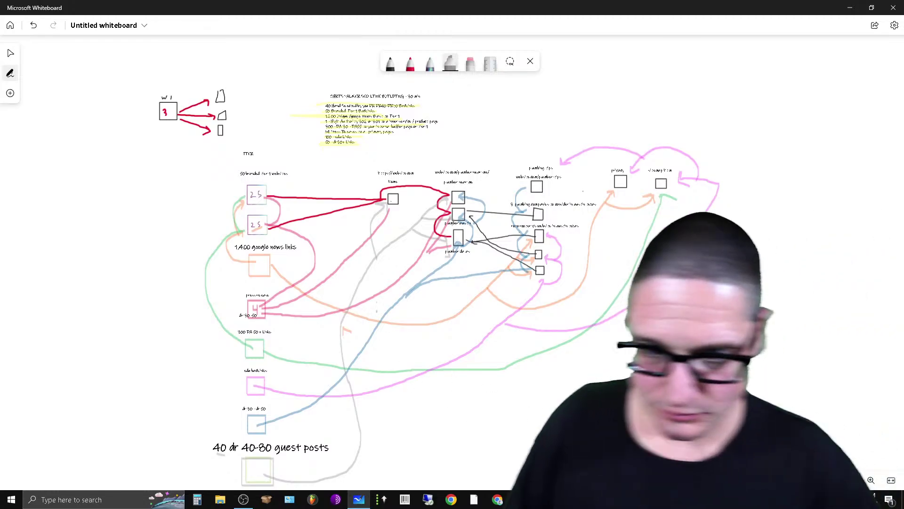
- Mark the "1 - High Authority 302 or 301" line in the backlinks list with a gray highlighter check mark
{"action": "scroll", "coordinate": [362, 254], "scroll_direction": "up", "scroll_amount": 2}
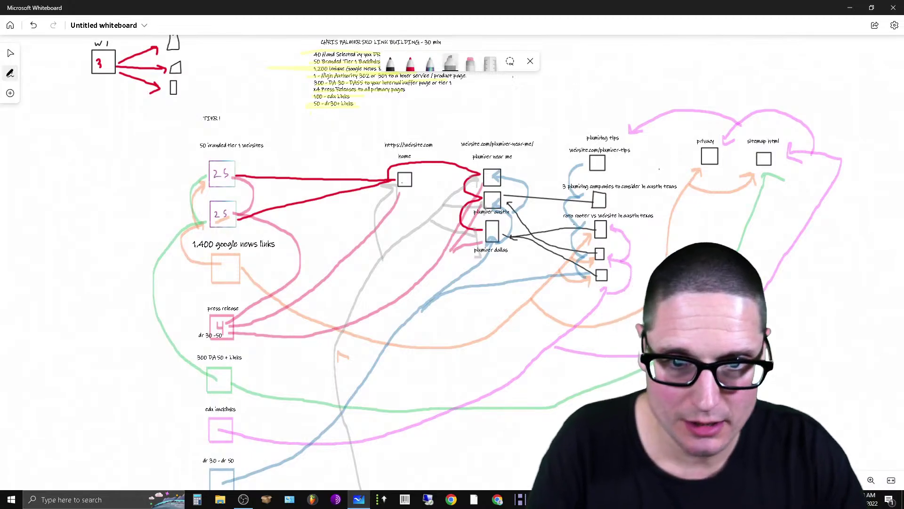
{"action": "left_click", "coordinate": [529, 61]}
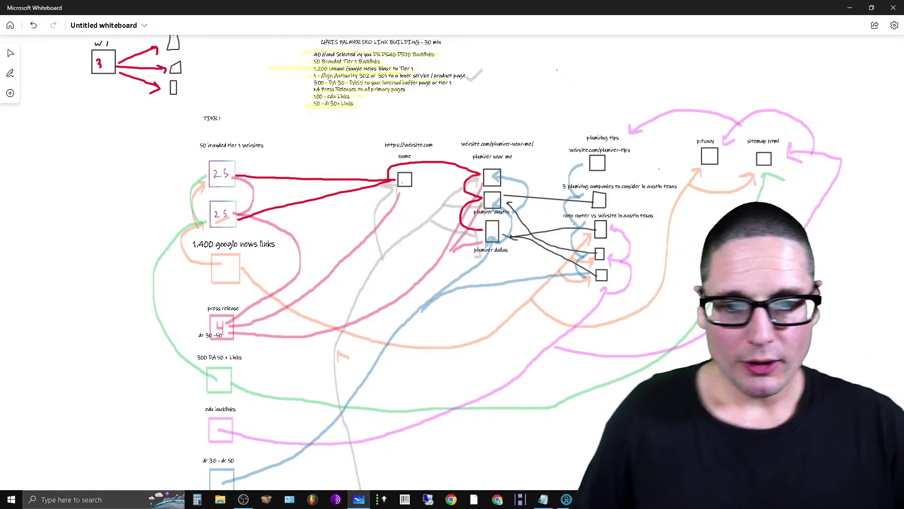
{"action": "left_click", "coordinate": [9, 73]}
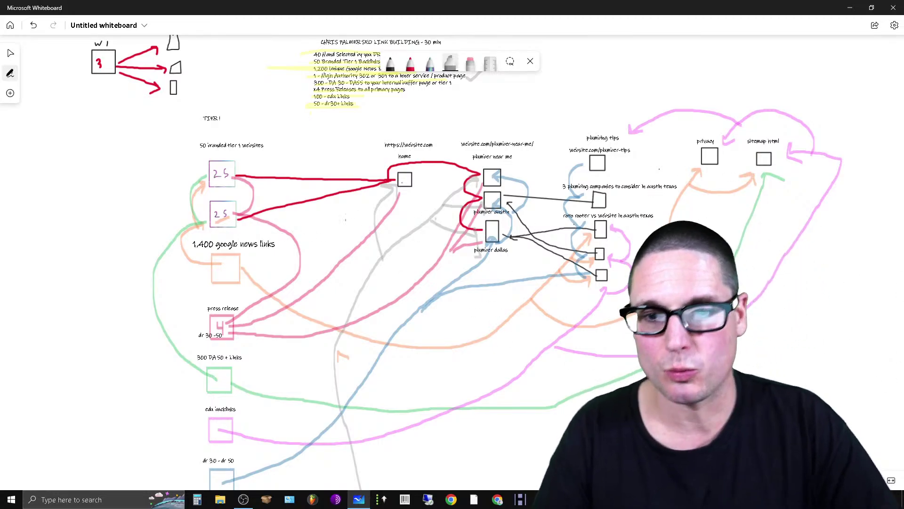
- Add a "2,00 - 10k referring domains that are in your catagory" text label in the empty area beyond the sitemap html page
{"action": "right_click", "coordinate": [313, 229]}
{"action": "right_click", "coordinate": [90, 175]}
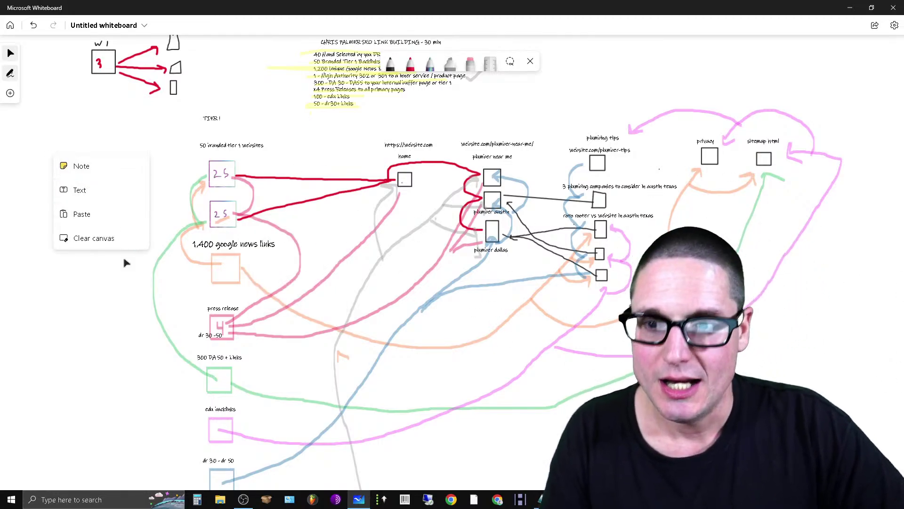
{"action": "left_click_drag", "start_coordinate": [698, 379], "coordinate": [360, 346]}
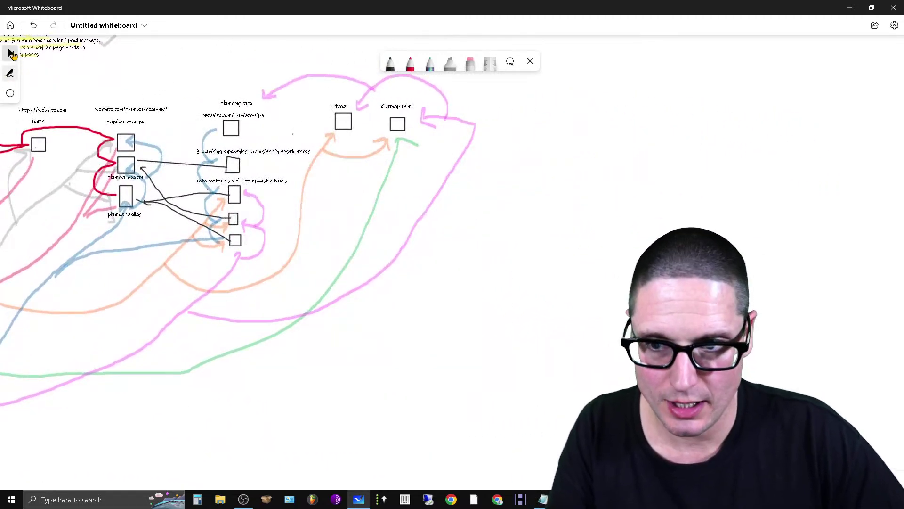
{"action": "right_click", "coordinate": [535, 174]}
{"action": "left_click", "coordinate": [579, 206]}
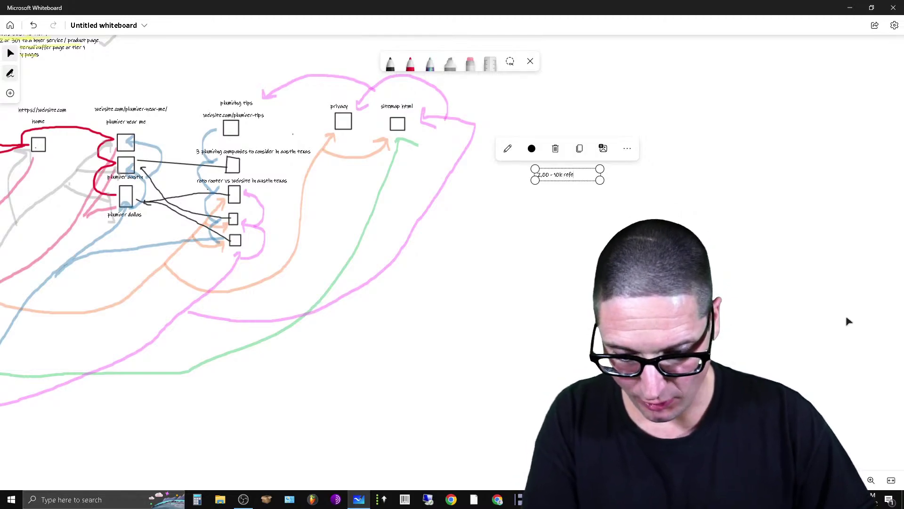
{"action": "type", "text": "domain"}
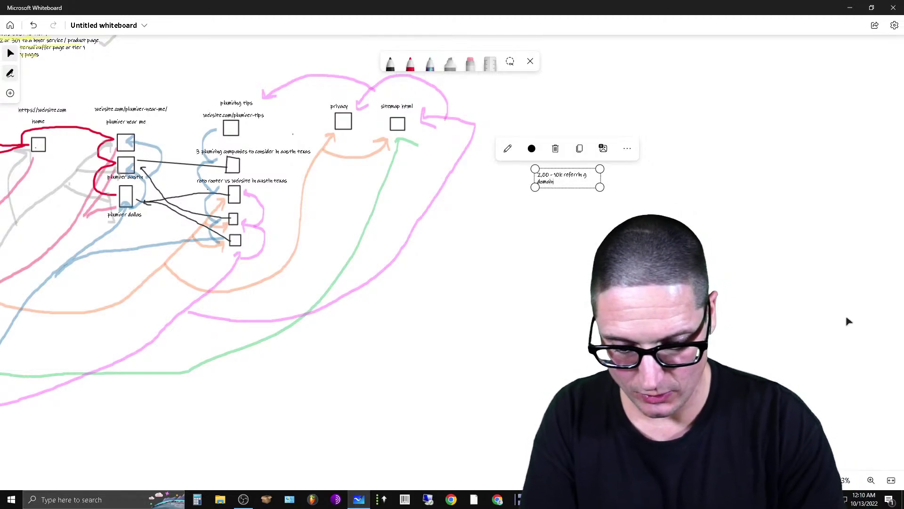
{"action": "type", "text": "s that are"}
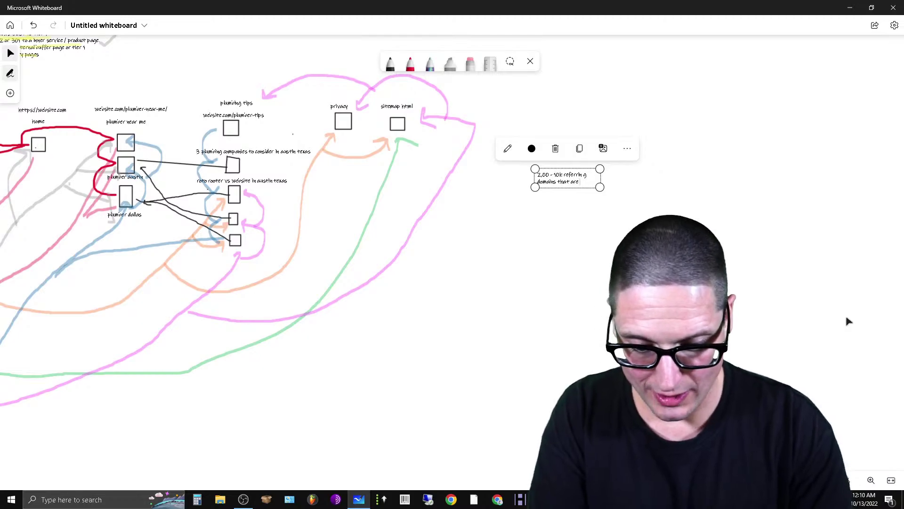
{"action": "type", "text": " in your catag"}
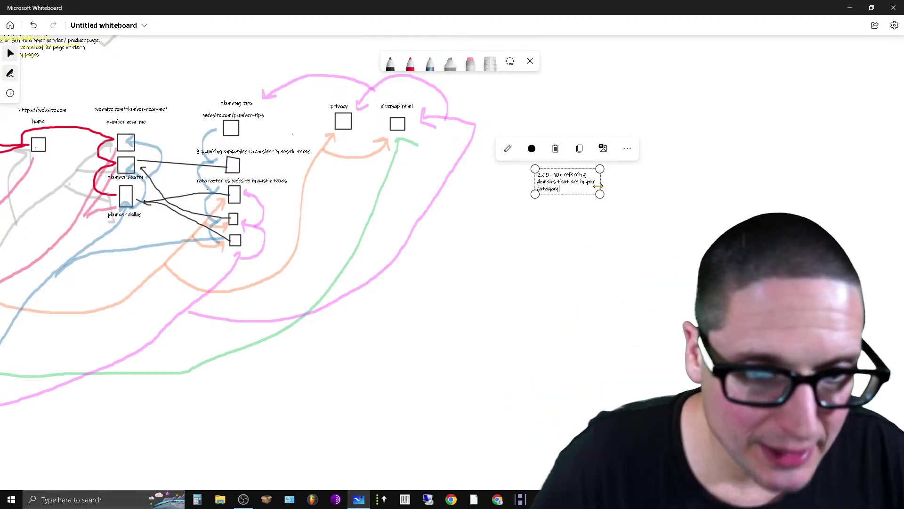
- Widen the referring domains label to a single line and move it lower, diagonally below the sitemap html page
{"action": "left_click", "coordinate": [697, 206]}
{"action": "left_click", "coordinate": [681, 175]}
{"action": "left_click", "coordinate": [661, 199]}
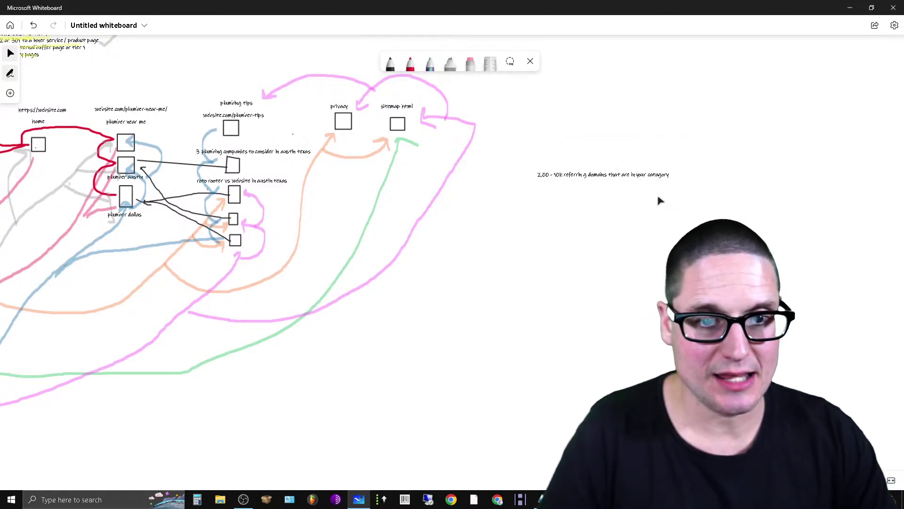
{"action": "left_click", "coordinate": [610, 181]}
{"action": "left_click_drag", "start_coordinate": [611, 182], "coordinate": [543, 302]}
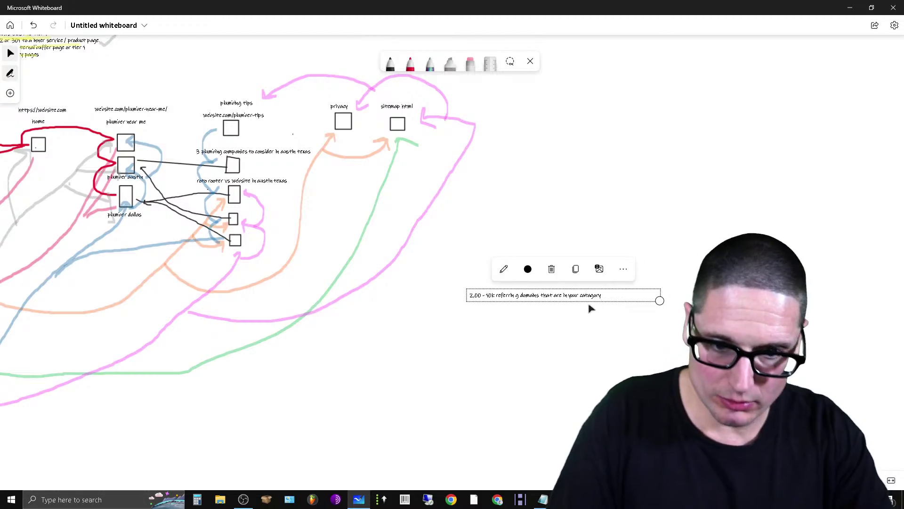
{"action": "left_click", "coordinate": [525, 373]}
- Draw a red square above the referring domains label and a red arrow from it to the sitemap html page
{"action": "scroll", "coordinate": [485, 137], "scroll_direction": "down", "scroll_amount": 1}
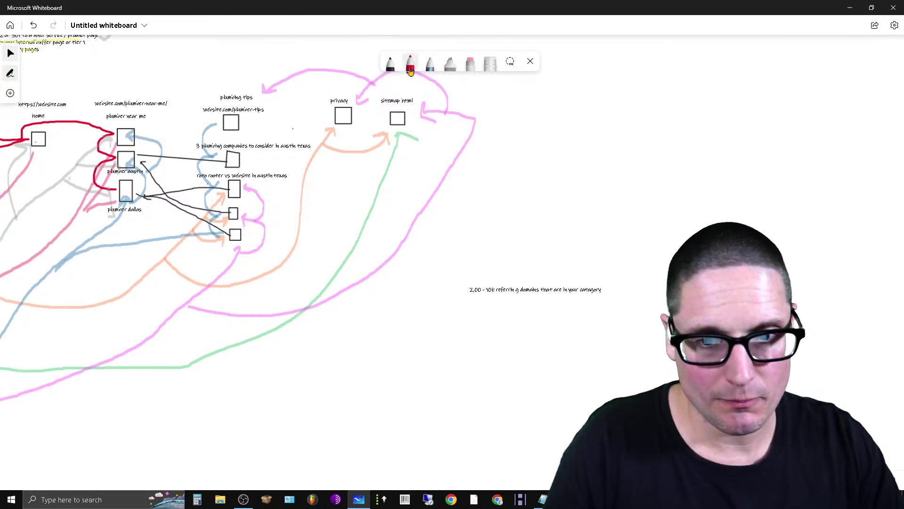
{"action": "left_click", "coordinate": [410, 68]}
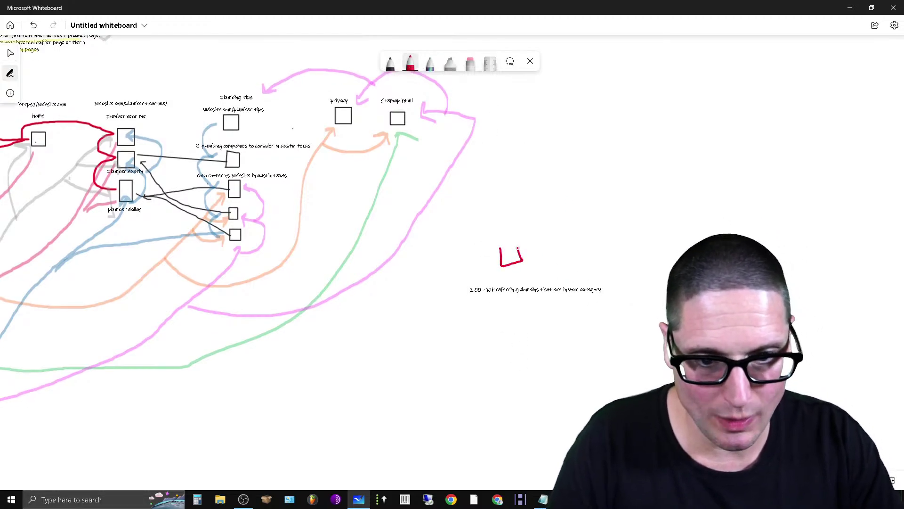
{"action": "mouse_move", "coordinate": [510, 246]}
{"action": "left_mouse_down"}
{"action": "mouse_move", "coordinate": [503, 210]}
{"action": "mouse_move", "coordinate": [442, 146]}
{"action": "mouse_move", "coordinate": [412, 129]}
{"action": "left_mouse_up"}
- Add a "301-302" text label and place it just above the red square, beside its arrow
{"action": "right_click", "coordinate": [531, 248]}
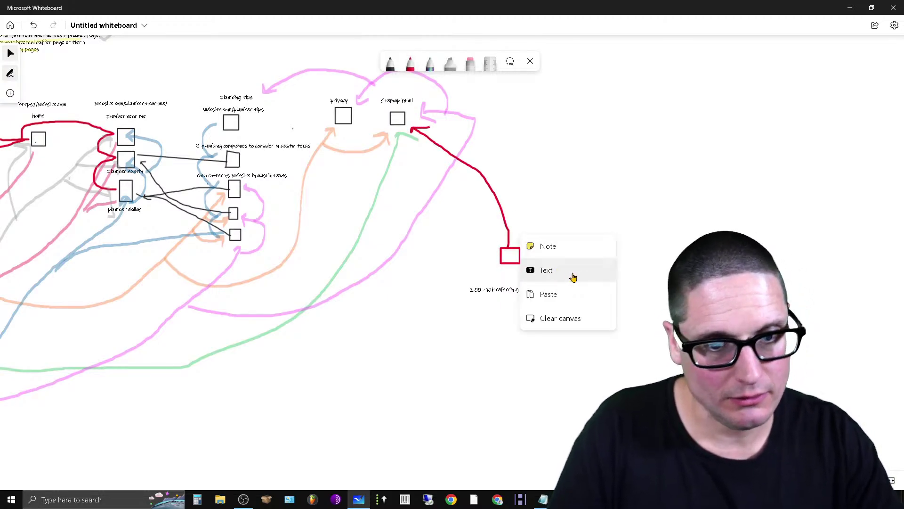
{"action": "left_click", "coordinate": [572, 271]}
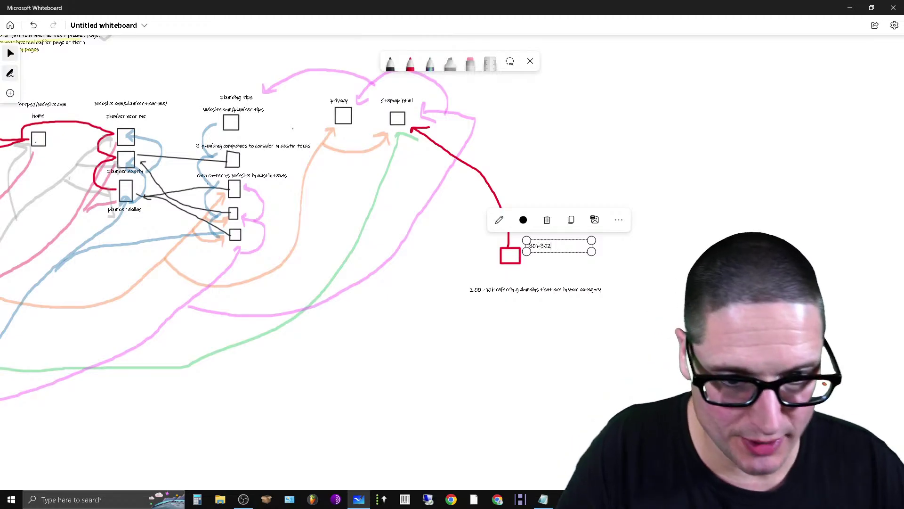
{"action": "type", "text": "301-302"}
{"action": "left_click", "coordinate": [612, 284]}
{"action": "left_click", "coordinate": [556, 249]}
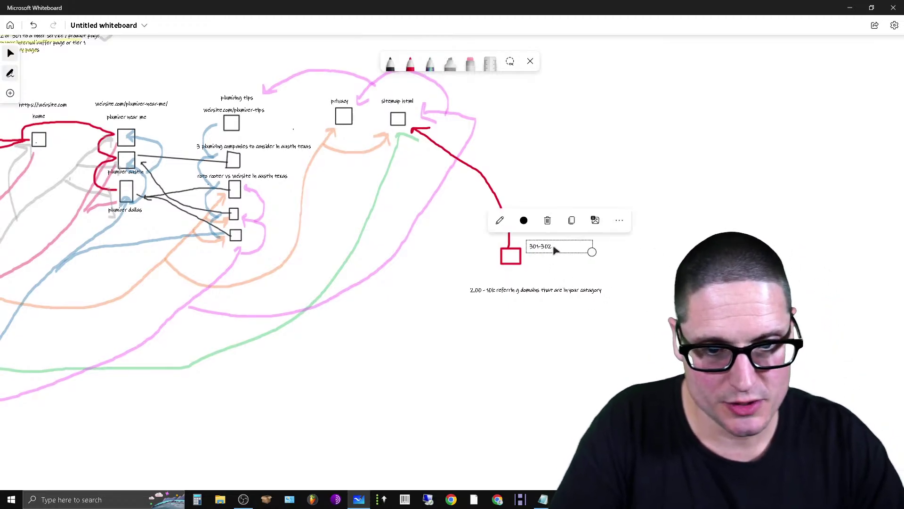
{"action": "mouse_move", "coordinate": [556, 249]}
{"action": "left_mouse_down"}
{"action": "mouse_move", "coordinate": [511, 244]}
{"action": "mouse_move", "coordinate": [542, 245]}
{"action": "left_mouse_up"}
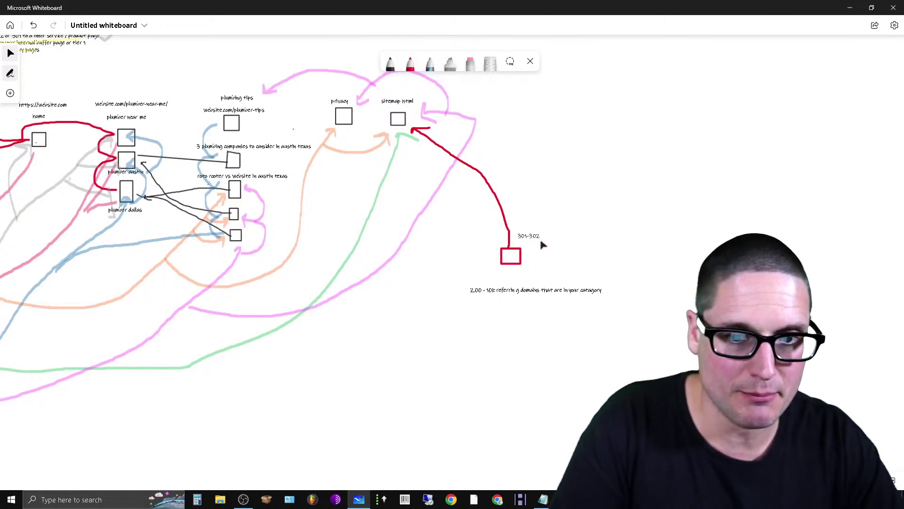
{"action": "left_click", "coordinate": [541, 245]}
{"action": "left_click", "coordinate": [581, 283]}
{"action": "double_click", "coordinate": [545, 240]}
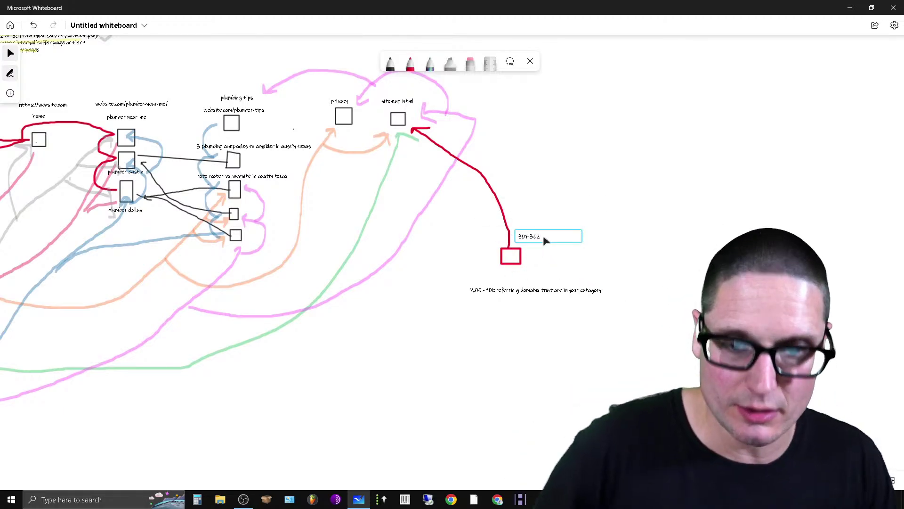
{"action": "left_click", "coordinate": [600, 272]}
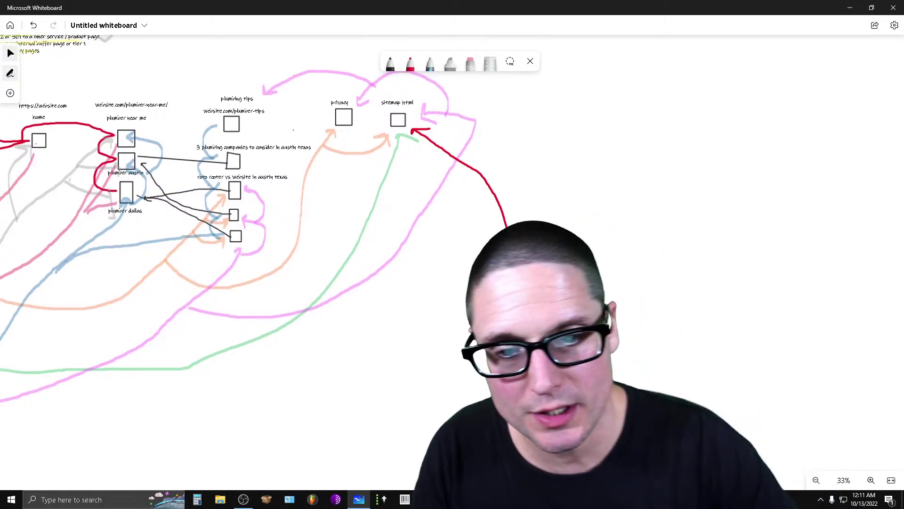
{"action": "left_click", "coordinate": [546, 238]}
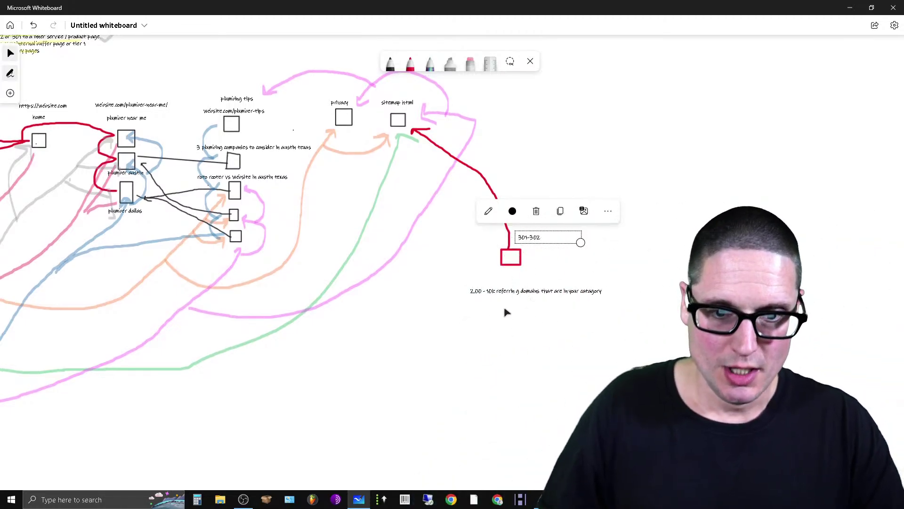
{"action": "left_click", "coordinate": [481, 296]}
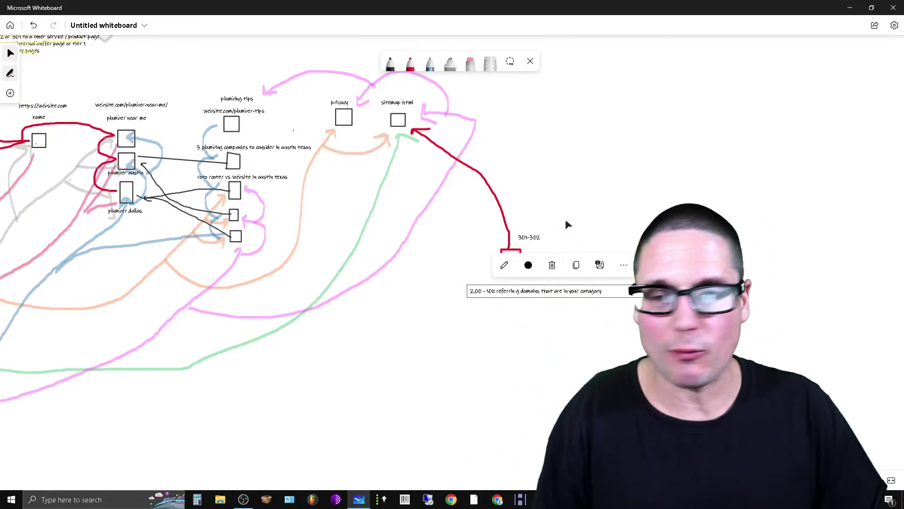
- Move the "301-302" label from beside the red arrow to directly below the red square, above the referring domains label
{"action": "left_click", "coordinate": [483, 279]}
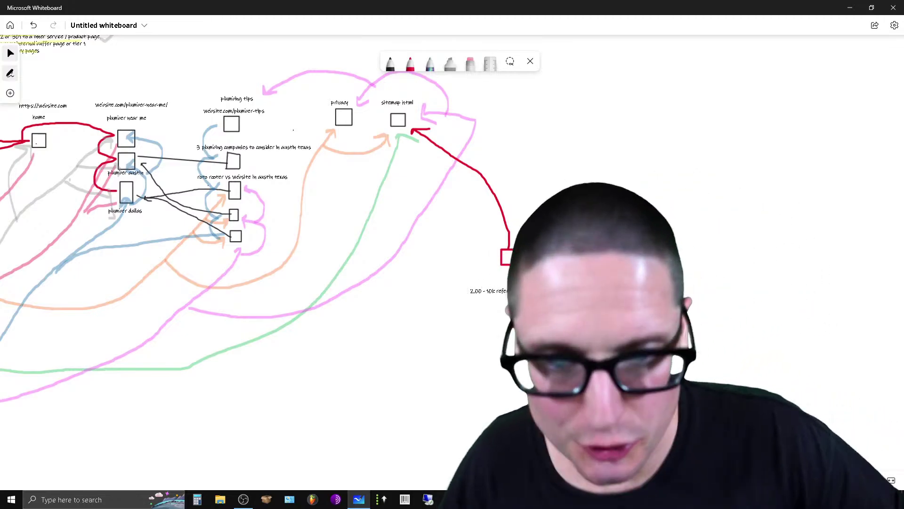
{"action": "left_click", "coordinate": [540, 242]}
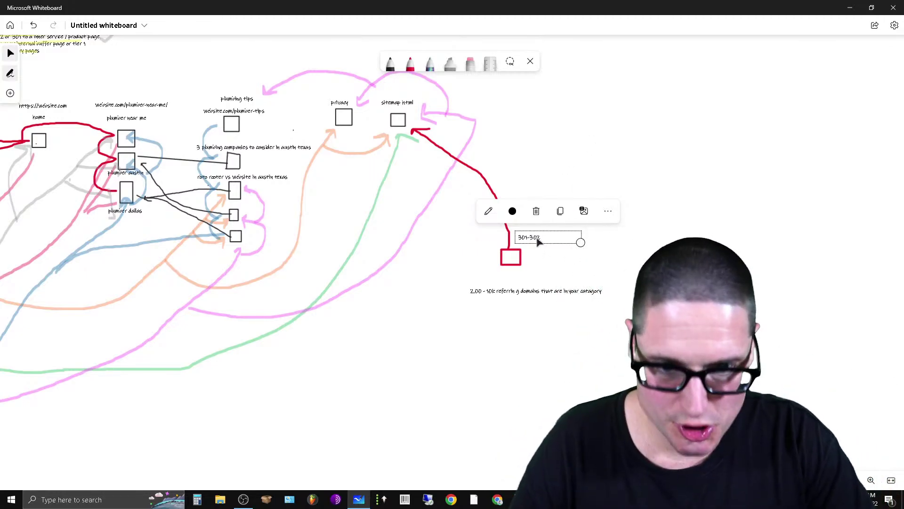
{"action": "left_click_drag", "start_coordinate": [536, 243], "coordinate": [529, 284]}
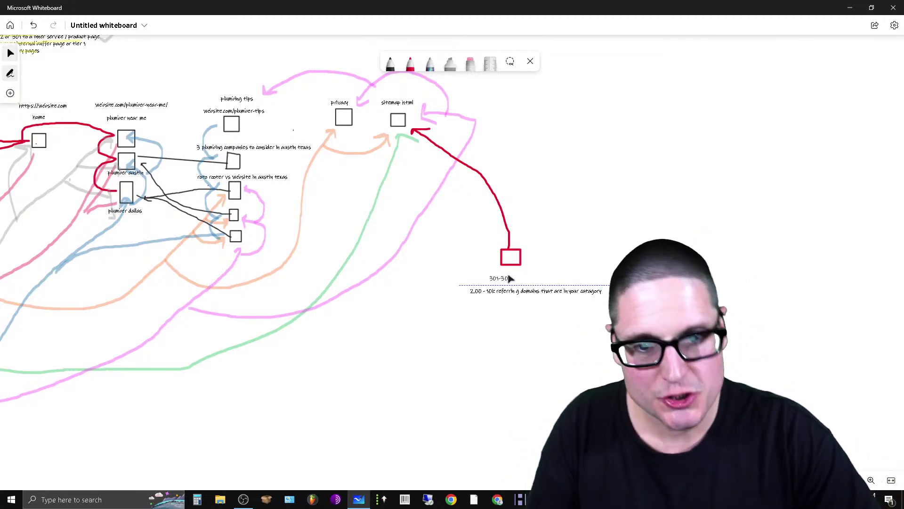
{"action": "left_click", "coordinate": [517, 274]}
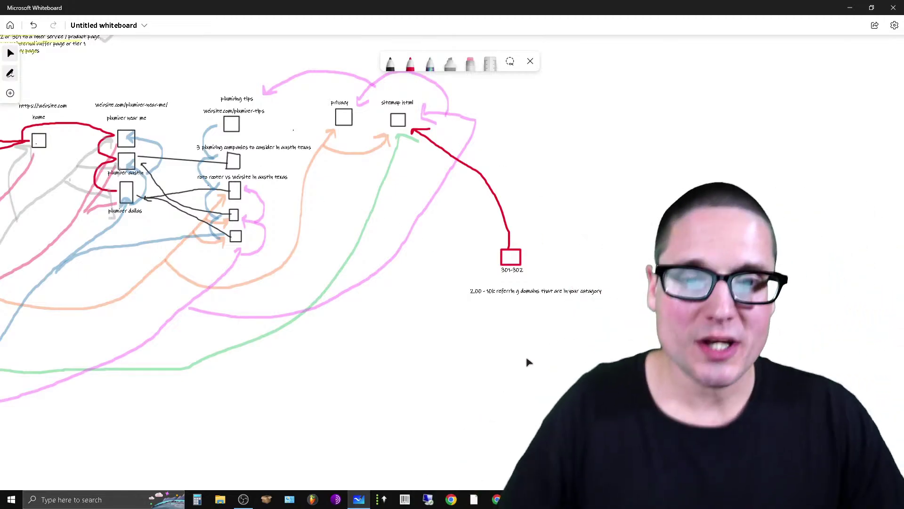
- Review the whole link-building diagram, from the red 301-302 square across the website pages to the highlighted package list
{"action": "scroll", "coordinate": [528, 362], "scroll_direction": "down", "scroll_amount": 5}
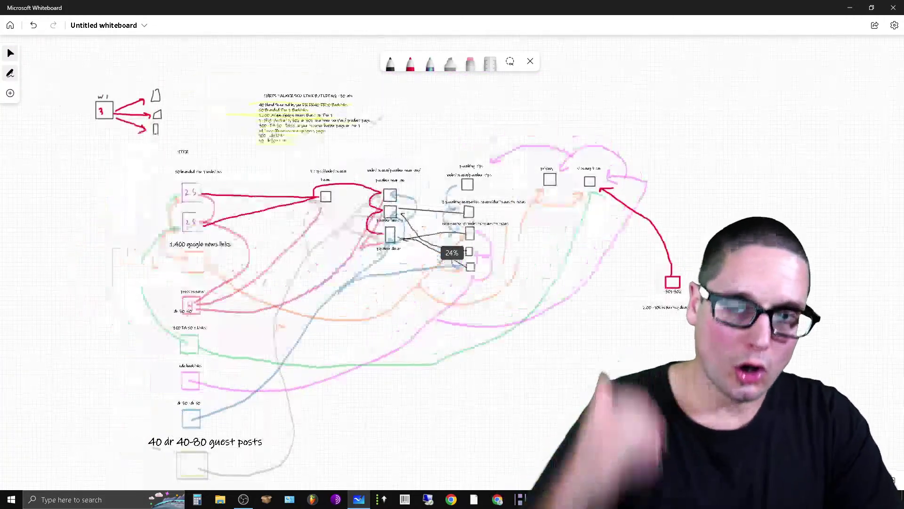
{"action": "scroll", "coordinate": [768, 364], "scroll_direction": "down", "scroll_amount": 2}
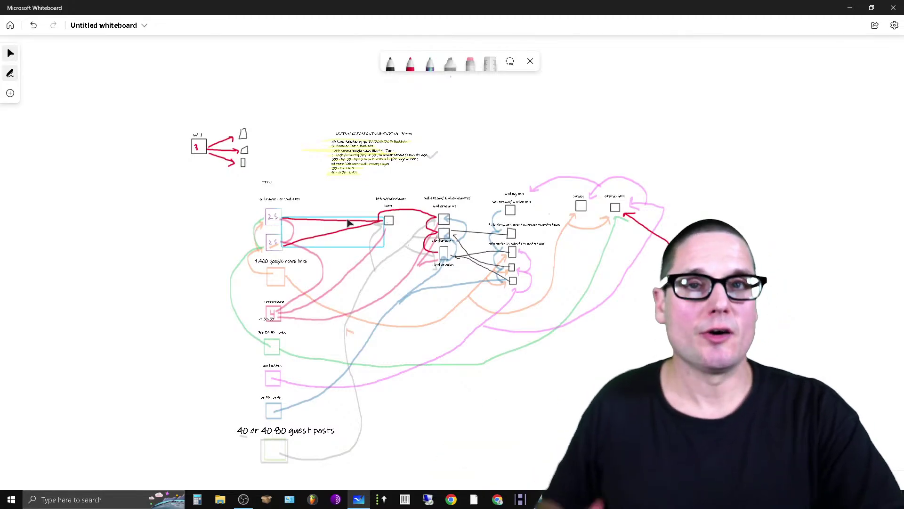
{"action": "scroll", "coordinate": [778, 201], "scroll_direction": "right", "scroll_amount": 5}
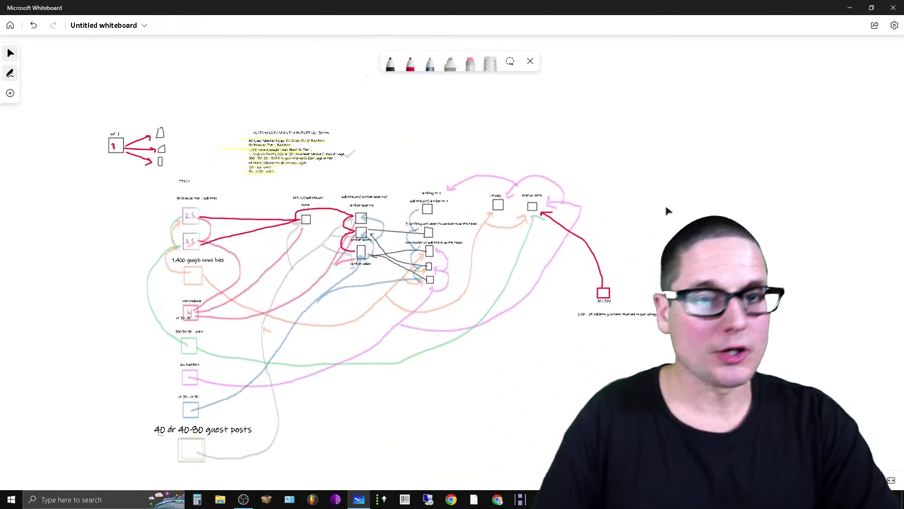
{"action": "scroll", "coordinate": [607, 374], "scroll_direction": "up", "scroll_amount": 2}
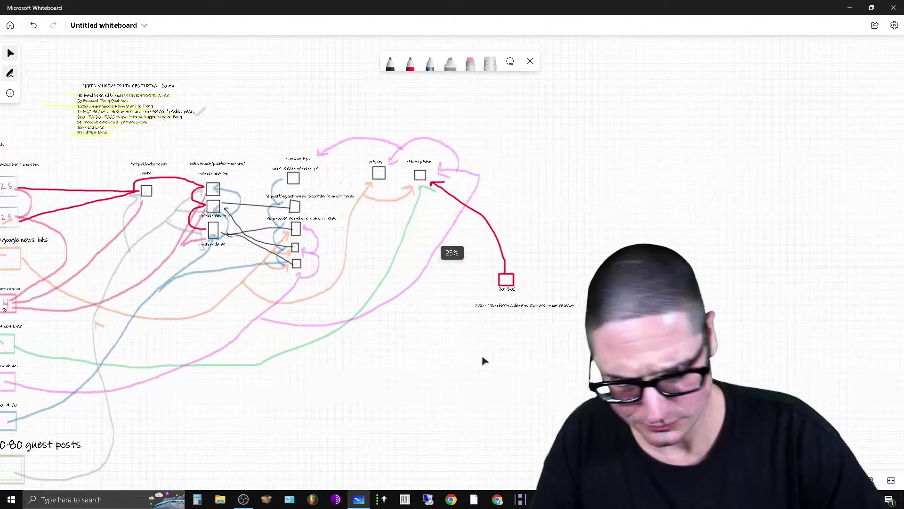
{"action": "scroll", "coordinate": [478, 385], "scroll_direction": "left", "scroll_amount": 4}
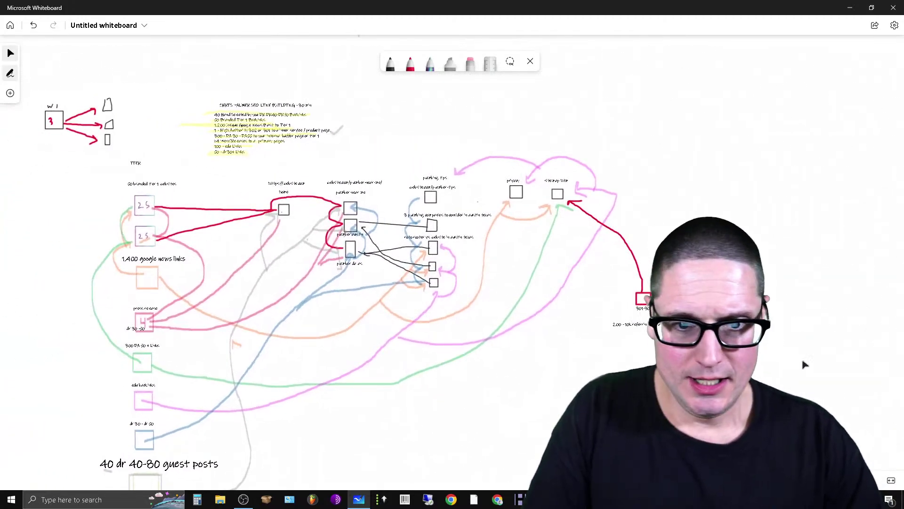
{"action": "scroll", "coordinate": [490, 233], "scroll_direction": "down", "scroll_amount": 4}
{"action": "scroll", "coordinate": [490, 233], "scroll_direction": "right", "scroll_amount": 3}
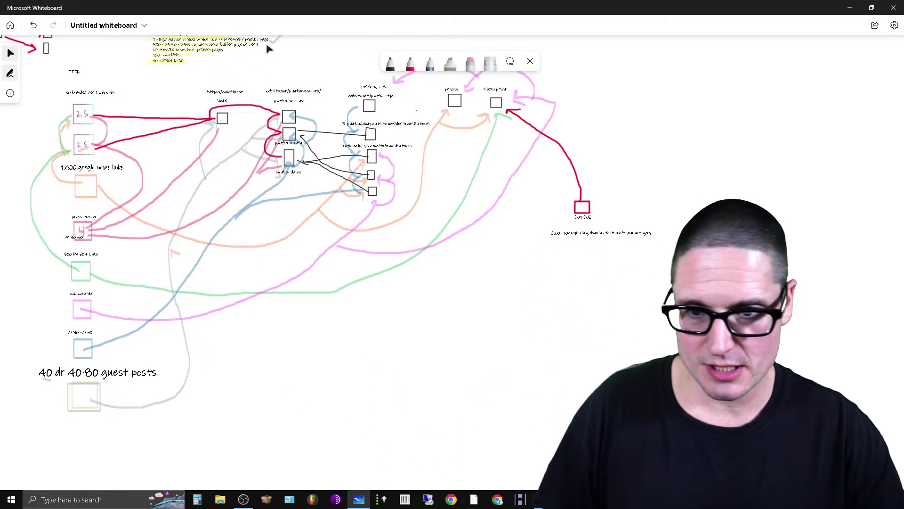
{"action": "left_click_drag", "start_coordinate": [289, 86], "coordinate": [297, 143]}
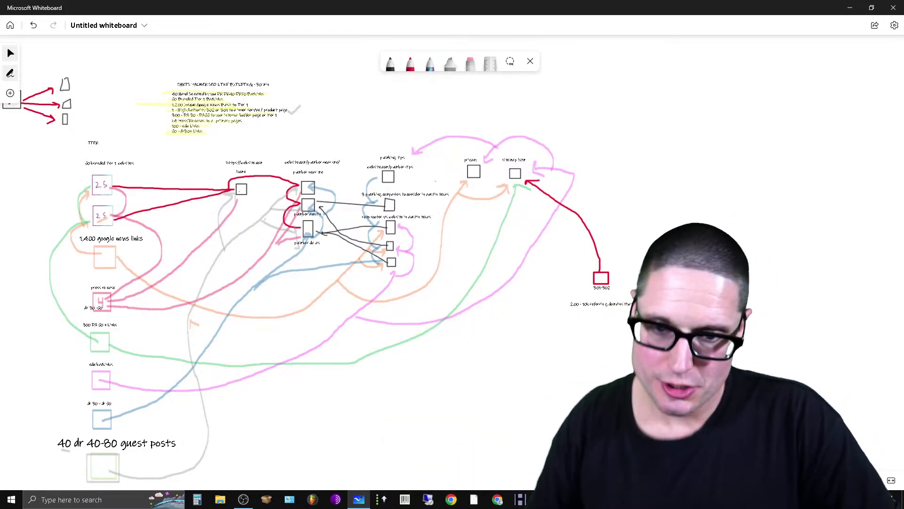
{"action": "scroll", "coordinate": [529, 424], "scroll_direction": "down", "scroll_amount": 5}
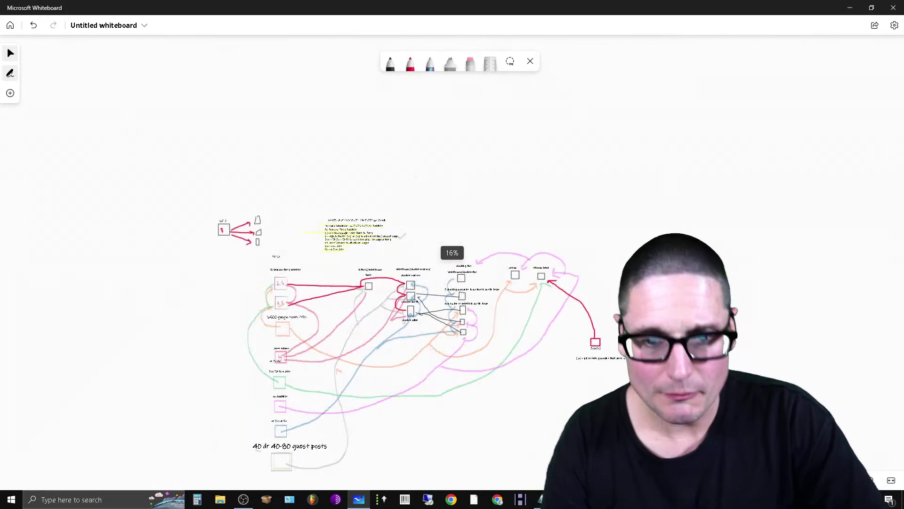
{"action": "scroll", "coordinate": [483, 311], "scroll_direction": "up", "scroll_amount": 5}
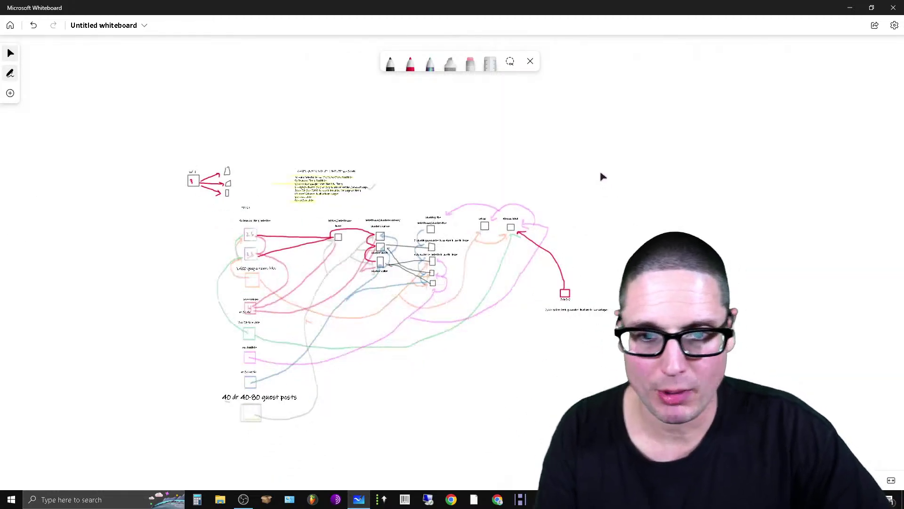
{"action": "scroll", "coordinate": [410, 178], "scroll_direction": "up", "scroll_amount": 5}
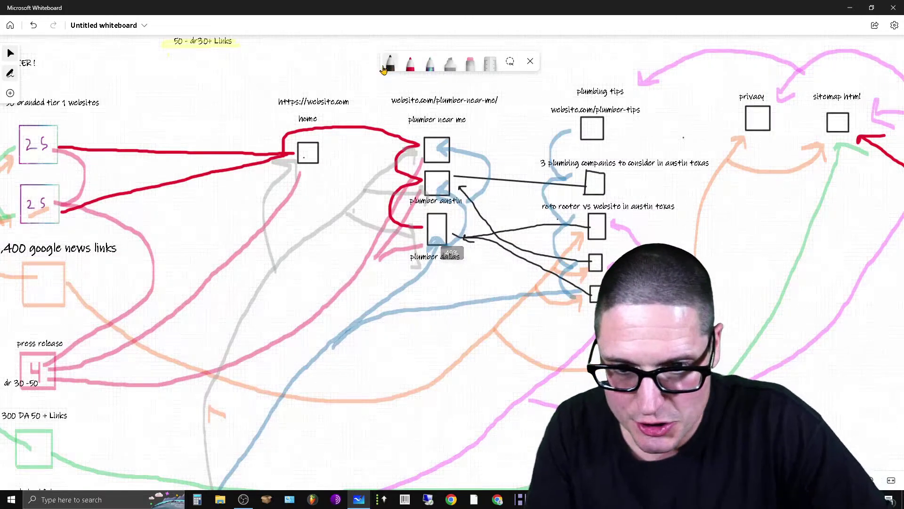
{"action": "left_click_drag", "start_coordinate": [324, 68], "coordinate": [418, 211]}
{"action": "scroll", "coordinate": [631, 215], "scroll_direction": "up", "scroll_amount": 1}
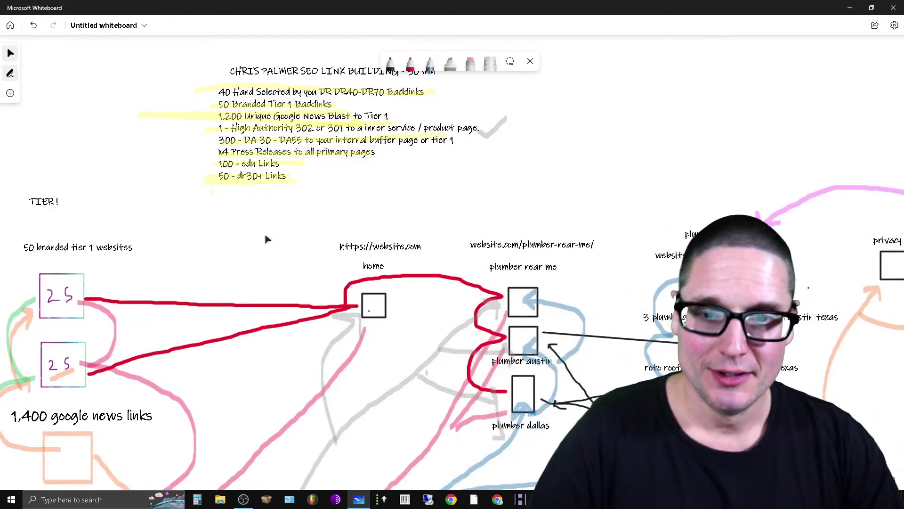
- Enlarge the gray check mark beside the "High Authority 302 or 301" line of the package list
{"action": "left_click", "coordinate": [491, 137]}
{"action": "left_click", "coordinate": [597, 190]}
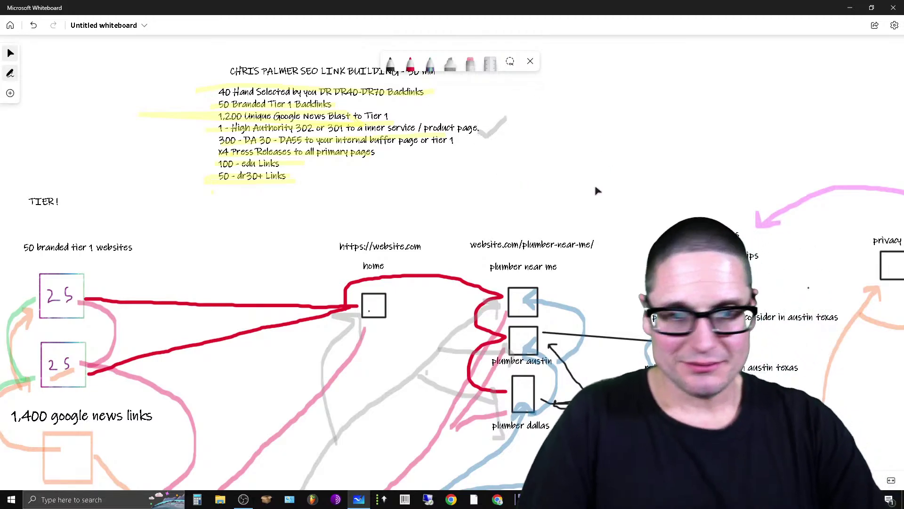
{"action": "left_click", "coordinate": [488, 142]}
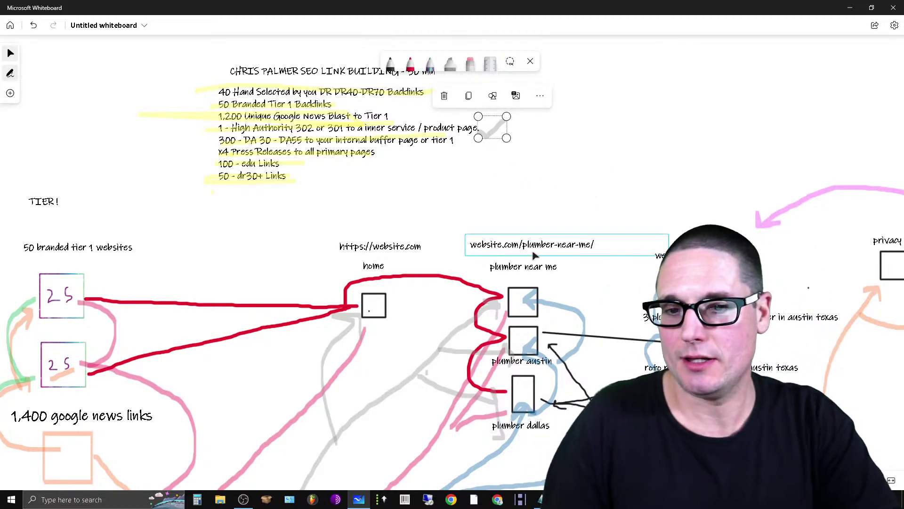
{"action": "left_click_drag", "start_coordinate": [506, 117], "coordinate": [582, 143]}
{"action": "left_click", "coordinate": [693, 146]}
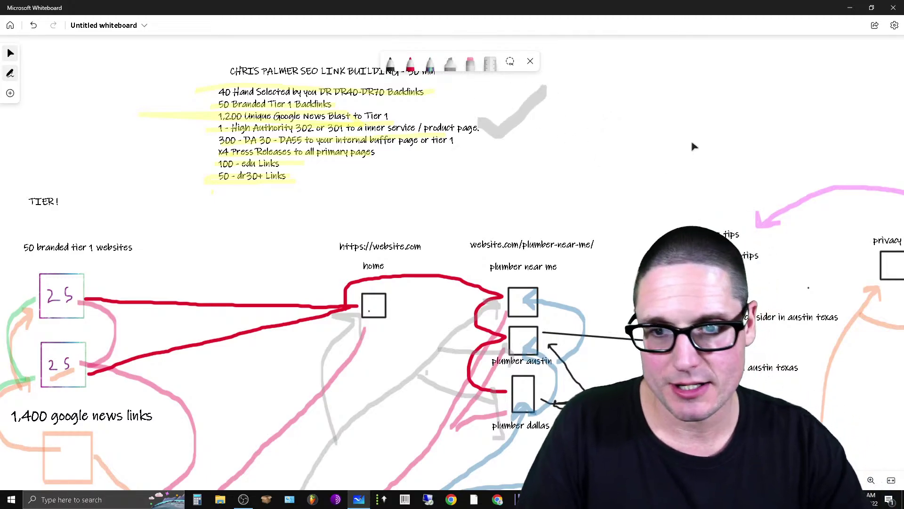
- Realign the yellow highlight over the "40 Hand Selected by you" line and select the package list with its highlights and check mark
{"action": "left_click", "coordinate": [529, 63]}
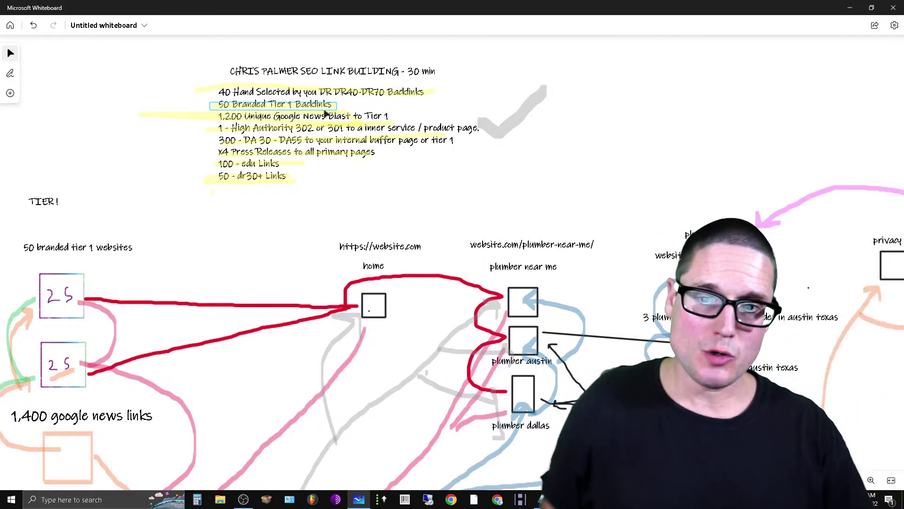
{"action": "left_click", "coordinate": [373, 95]}
{"action": "left_click", "coordinate": [230, 93]}
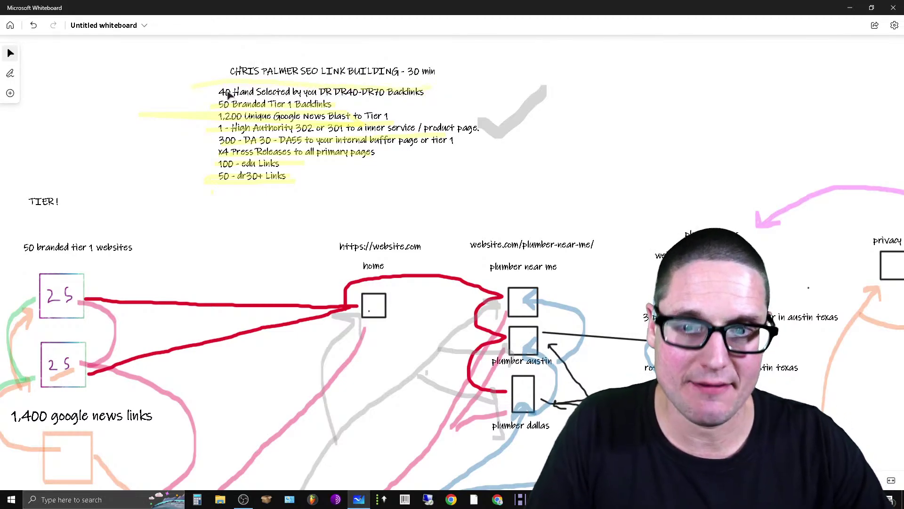
{"action": "left_click", "coordinate": [236, 105]}
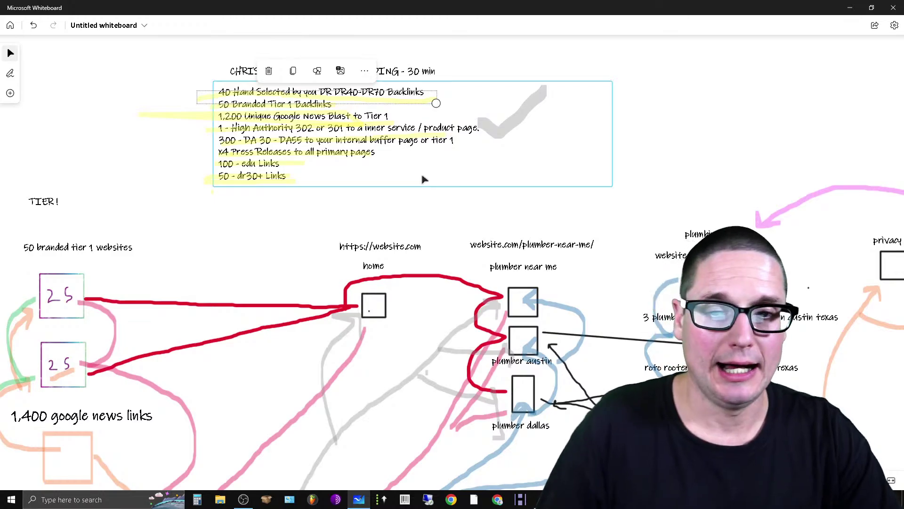
{"action": "left_click", "coordinate": [517, 174]}
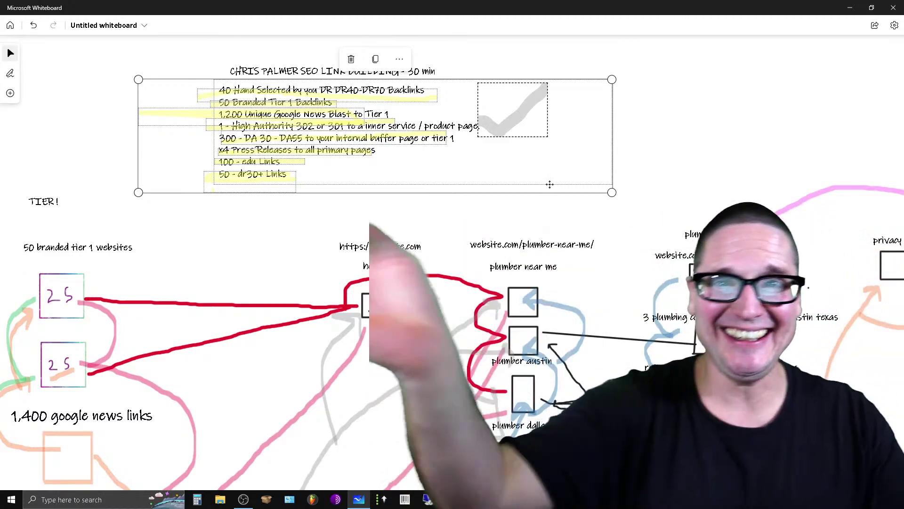
- Switch to the YouTube Studio livestream page and read the chat questions, starting with the one about building google news links
{"action": "left_click", "coordinate": [851, 6]}
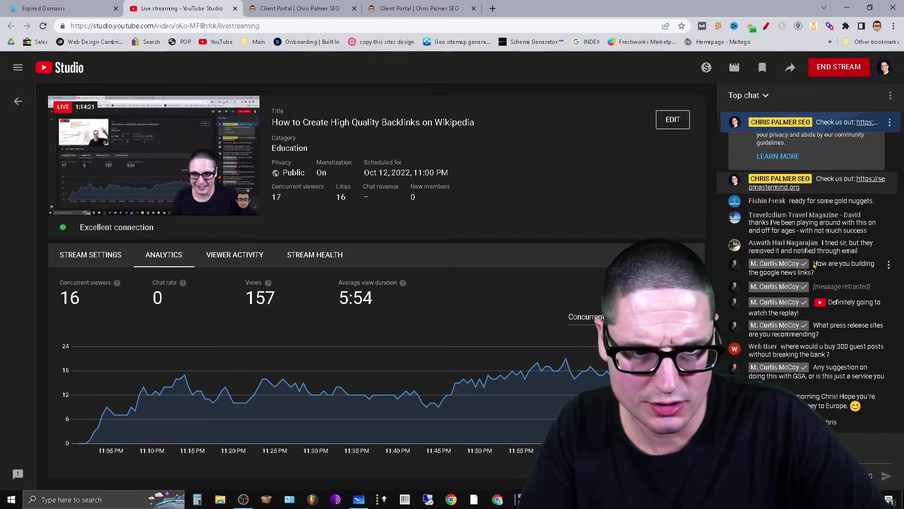
{"action": "left_click_drag", "start_coordinate": [814, 265], "coordinate": [838, 275]}
{"action": "left_click", "coordinate": [823, 274]}
{"action": "left_click", "coordinate": [827, 277]}
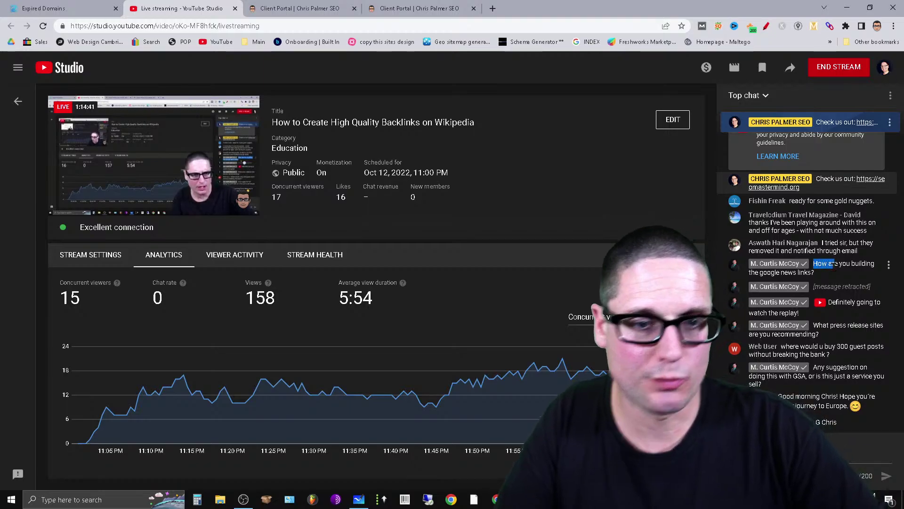
{"action": "triple_click", "coordinate": [825, 272]}
{"action": "left_click", "coordinate": [847, 280]}
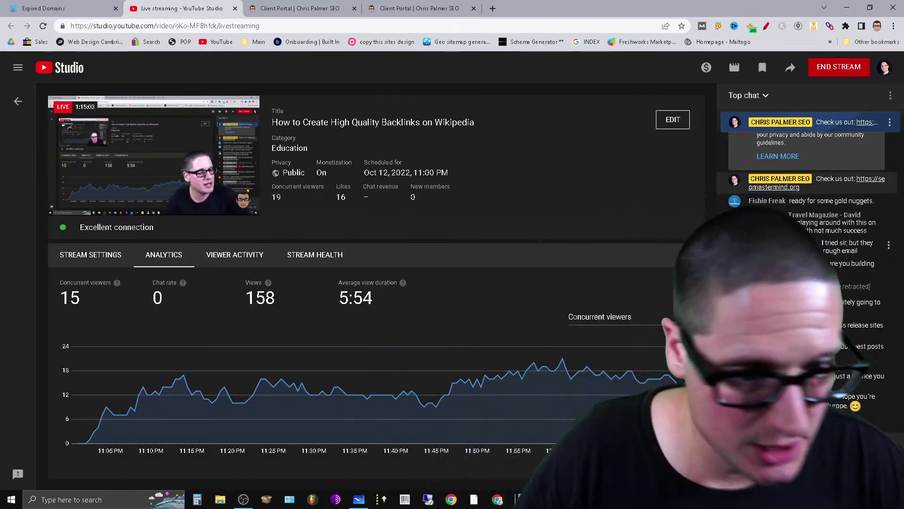
{"action": "triple_click", "coordinate": [814, 269]}
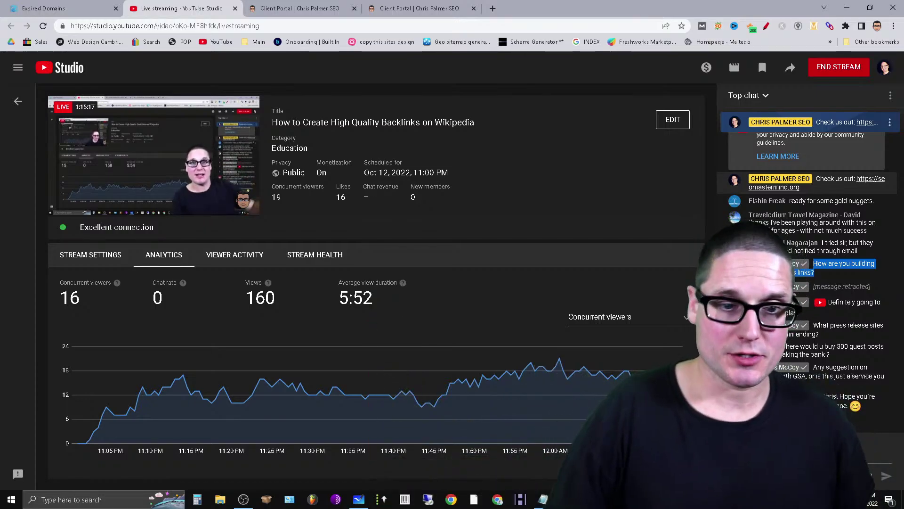
{"action": "left_click", "coordinate": [859, 276]}
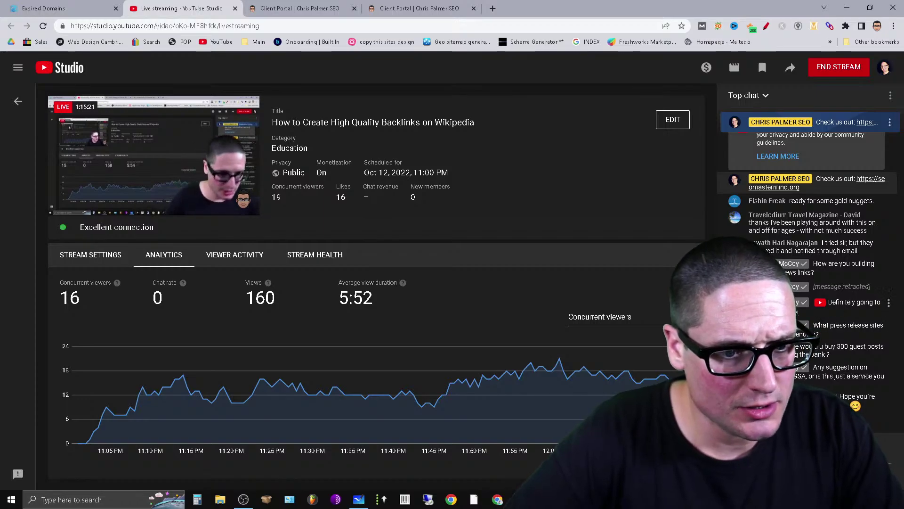
{"action": "left_click_drag", "start_coordinate": [816, 315], "coordinate": [794, 315]}
{"action": "left_click", "coordinate": [865, 287]}
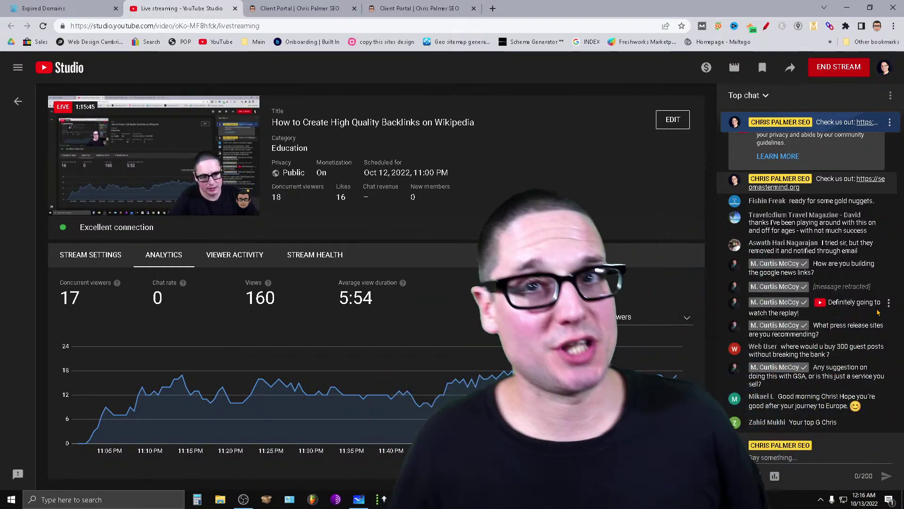
- Browse the Downloads folder in File Explorer and open SLDKNMCSLDJNIJ3243A.pdf from it
{"action": "left_click", "coordinate": [220, 499]}
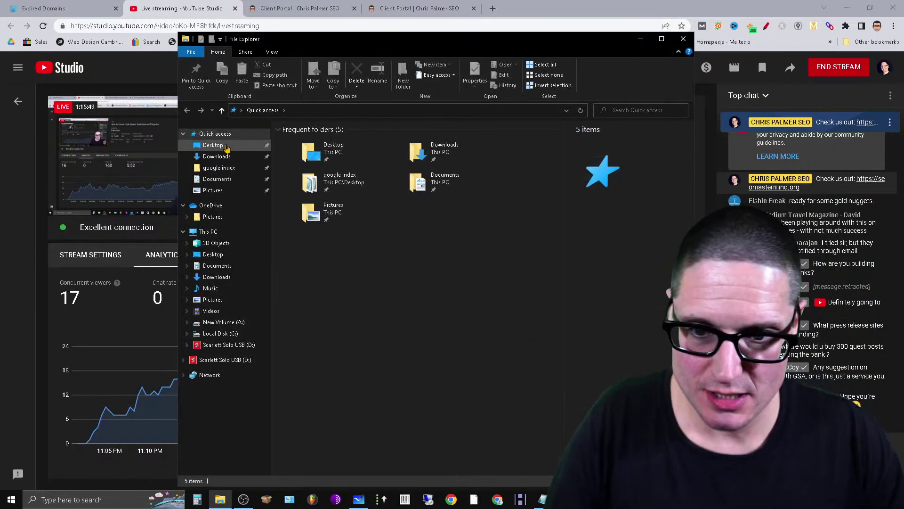
{"action": "left_click", "coordinate": [222, 167]}
{"action": "left_click", "coordinate": [228, 158]}
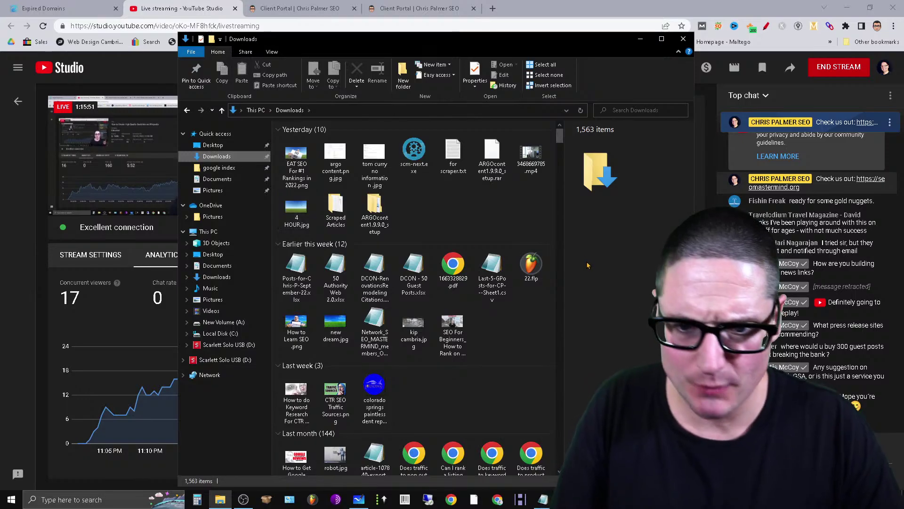
{"action": "scroll", "coordinate": [542, 188], "scroll_direction": "down", "scroll_amount": 5}
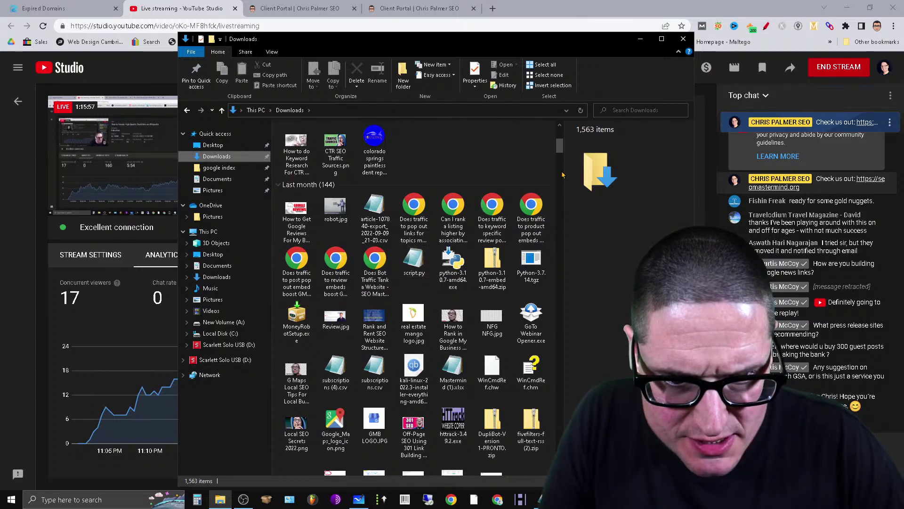
{"action": "left_click_drag", "start_coordinate": [561, 150], "coordinate": [559, 168]}
{"action": "left_click", "coordinate": [540, 383]}
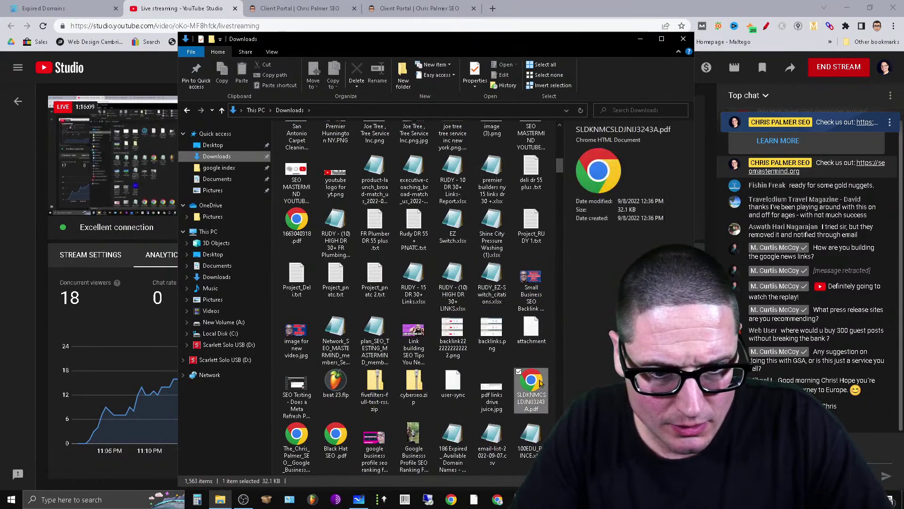
{"action": "double_click", "coordinate": [540, 382]}
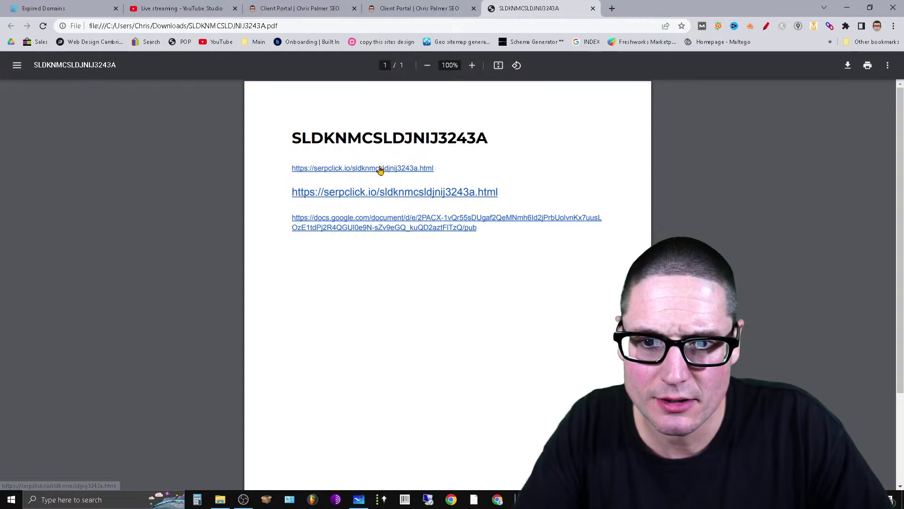
- Close the current PDF and open 1662203446.pdf from the Downloads folder in File Explorer
{"action": "left_click", "coordinate": [593, 8]}
{"action": "key", "text": "alt+Tab"}
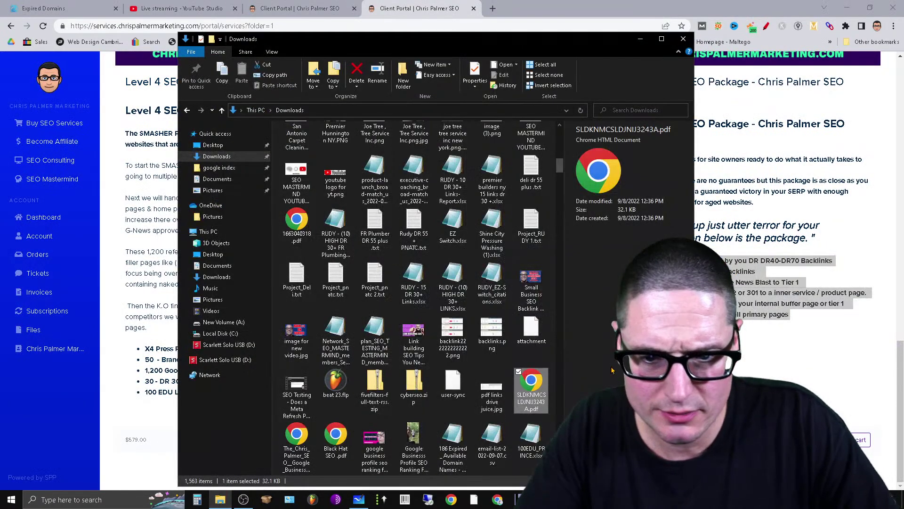
{"action": "left_click_drag", "start_coordinate": [560, 168], "coordinate": [560, 176]}
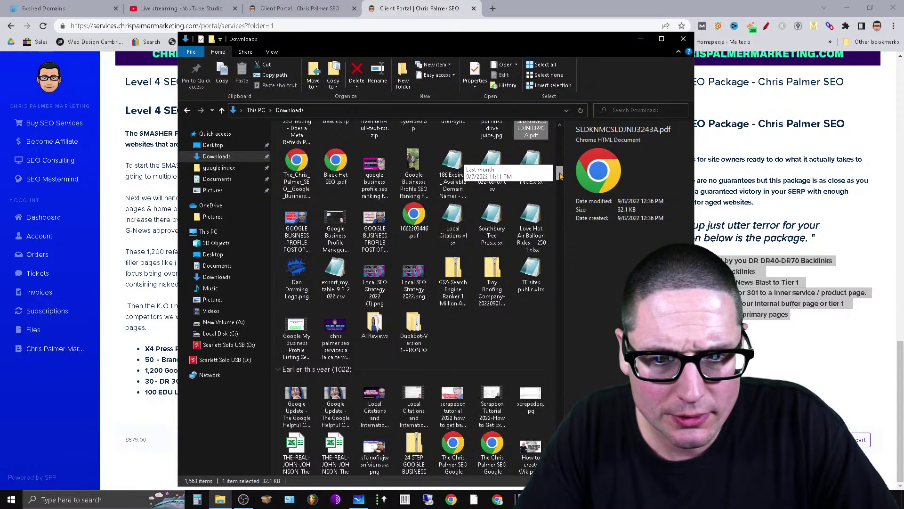
{"action": "double_click", "coordinate": [419, 224]}
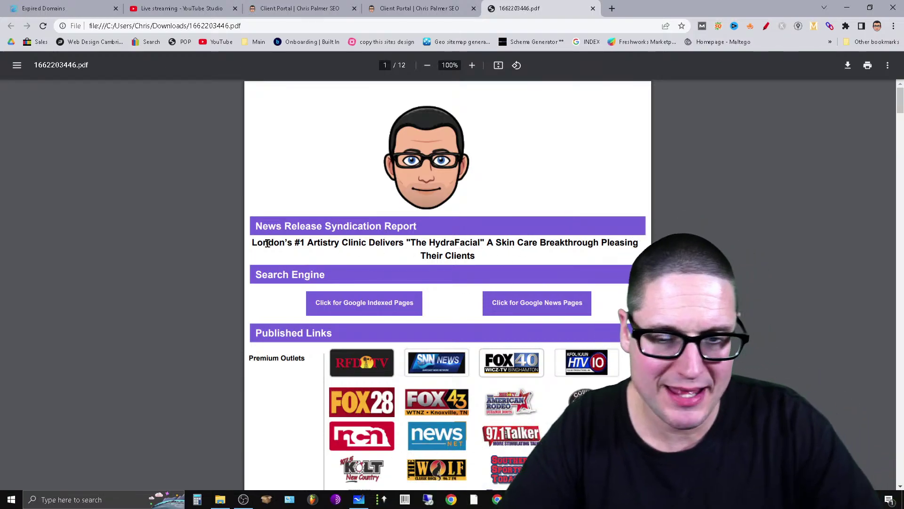
- Highlight the press release headline under "News Release Syndication Report" to point it out, and clear the selection
{"action": "left_click_drag", "start_coordinate": [250, 242], "coordinate": [546, 256]}
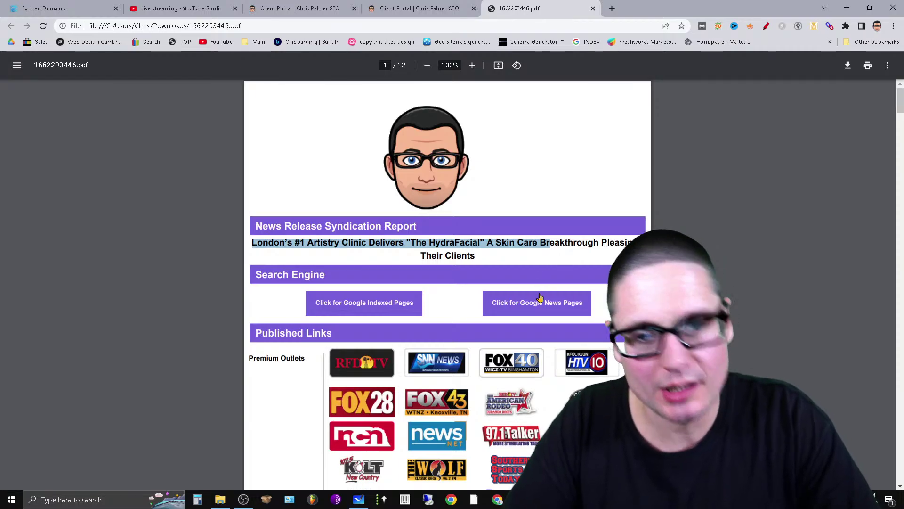
{"action": "left_click", "coordinate": [487, 252]}
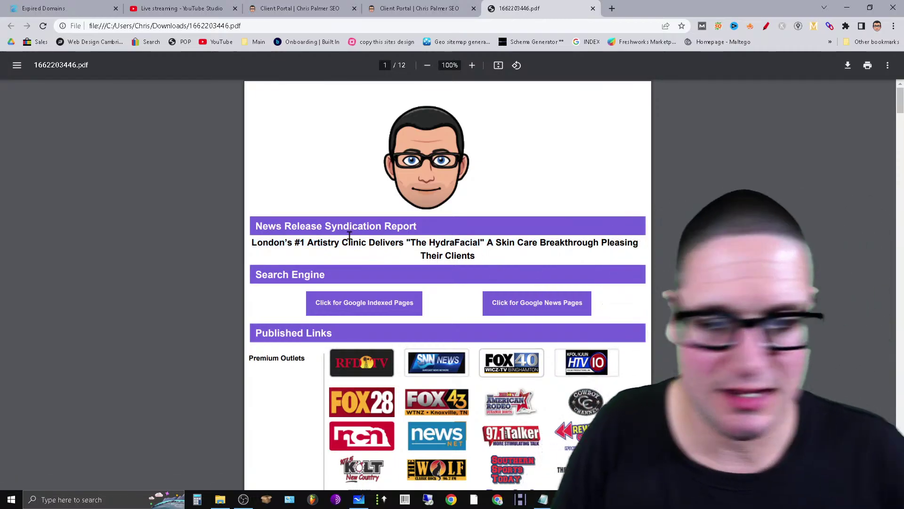
{"action": "left_click_drag", "start_coordinate": [252, 243], "coordinate": [626, 242]}
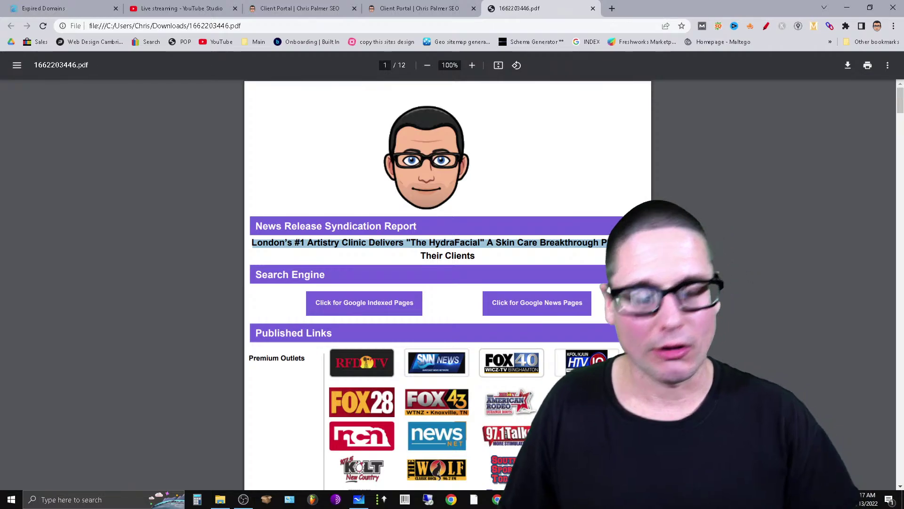
{"action": "left_click", "coordinate": [542, 174]}
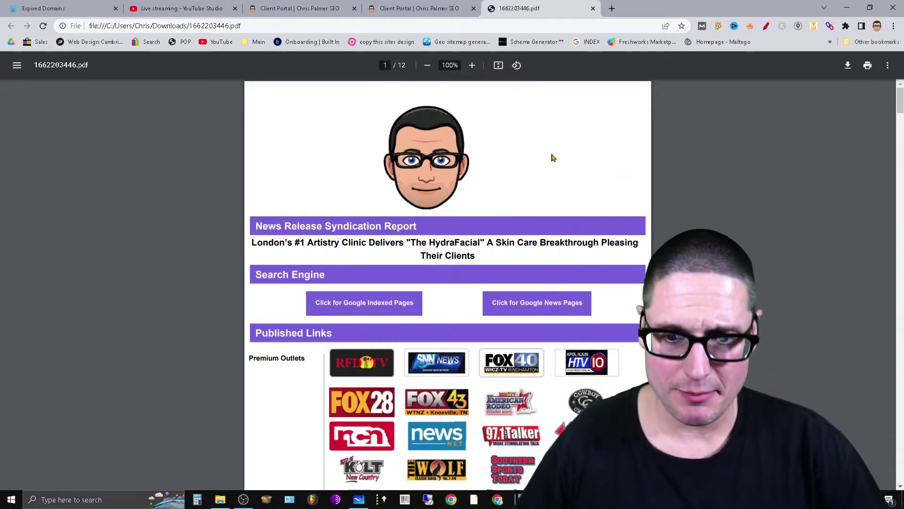
- Skim the published outlet logos on the report's first two pages and return to the beginning of the report
{"action": "scroll", "coordinate": [553, 158], "scroll_direction": "down", "scroll_amount": 10}
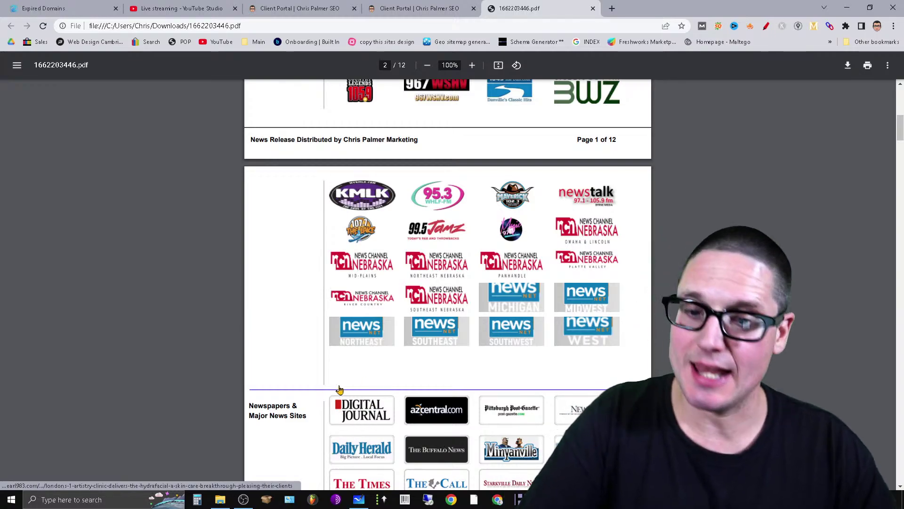
{"action": "scroll", "coordinate": [652, 226], "scroll_direction": "up", "scroll_amount": 12}
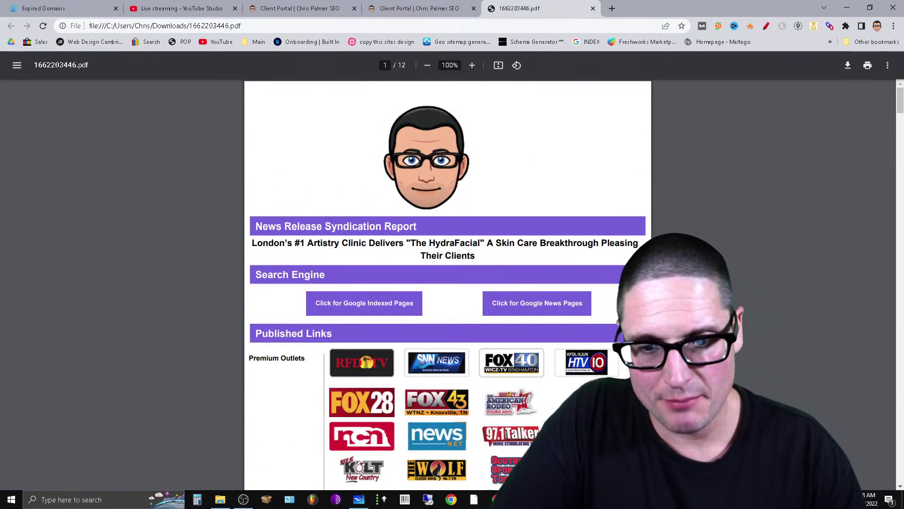
{"action": "scroll", "coordinate": [441, 387], "scroll_direction": "down", "scroll_amount": 3}
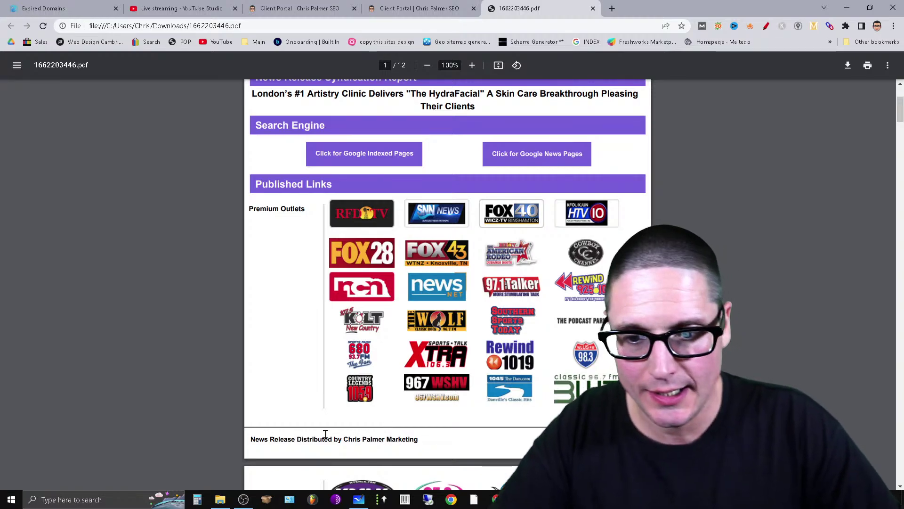
{"action": "scroll", "coordinate": [499, 349], "scroll_direction": "up", "scroll_amount": 3}
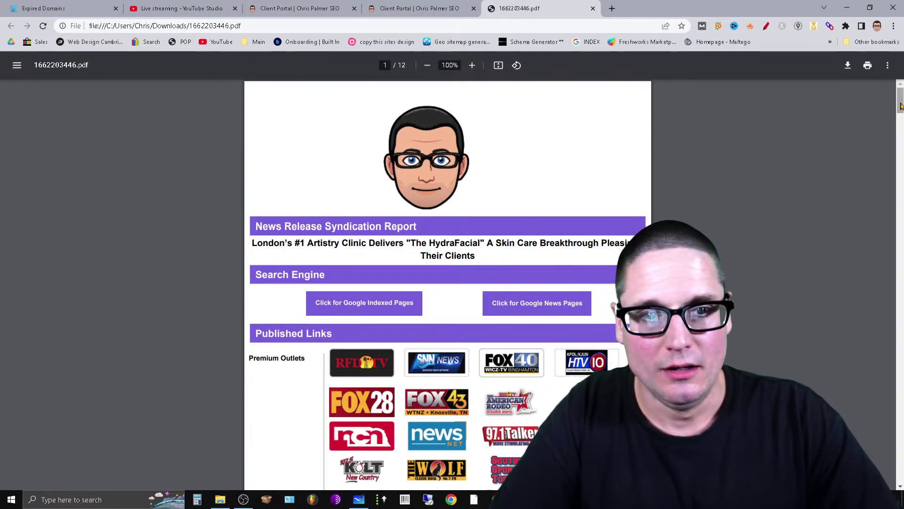
{"action": "scroll", "coordinate": [901, 106], "scroll_direction": "down", "scroll_amount": 5}
{"action": "scroll", "coordinate": [615, 356], "scroll_direction": "up", "scroll_amount": 5}
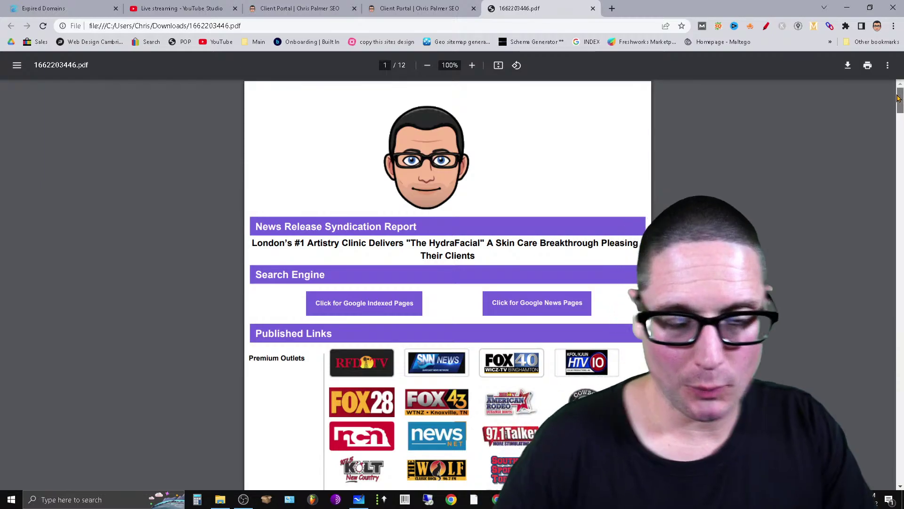
- Review the published links under Premium Outlets and Newspapers & Major News Sites through page 3 of the report
{"action": "scroll", "coordinate": [615, 281], "scroll_direction": "down", "scroll_amount": 6}
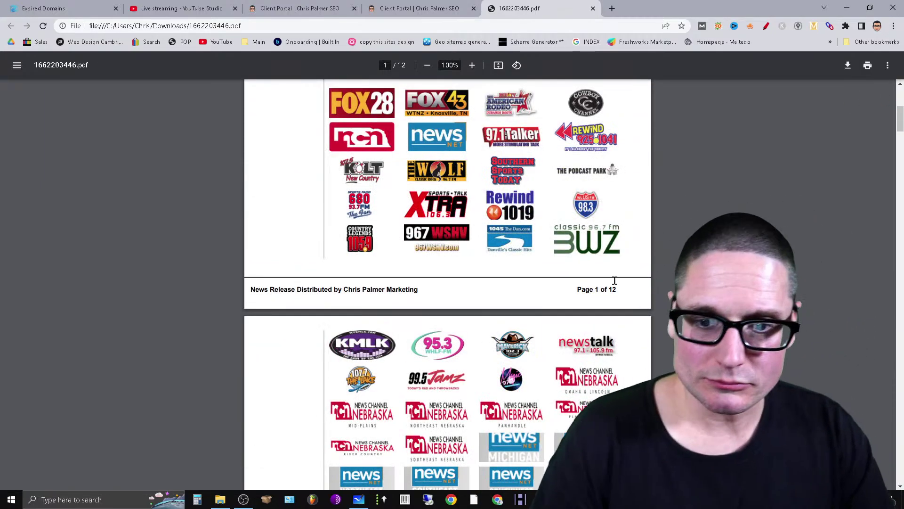
{"action": "scroll", "coordinate": [437, 171], "scroll_direction": "down", "scroll_amount": 3}
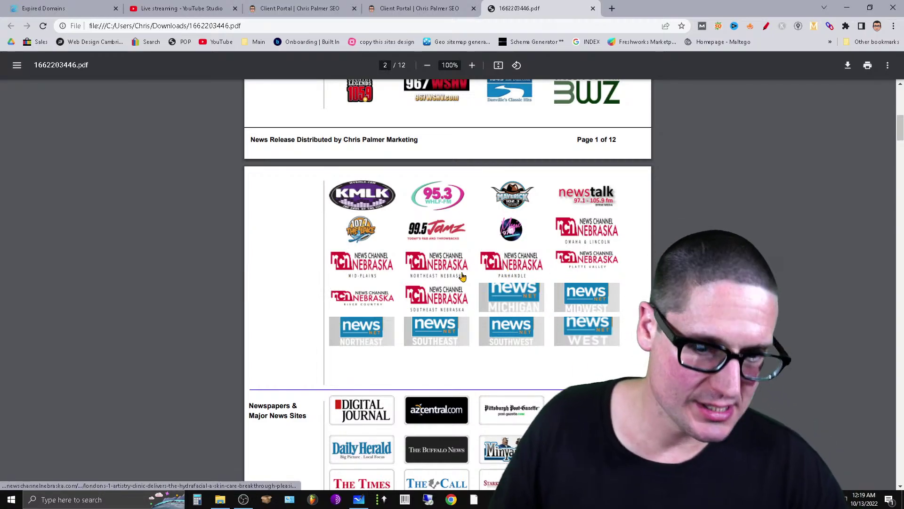
{"action": "scroll", "coordinate": [606, 212], "scroll_direction": "down", "scroll_amount": 3}
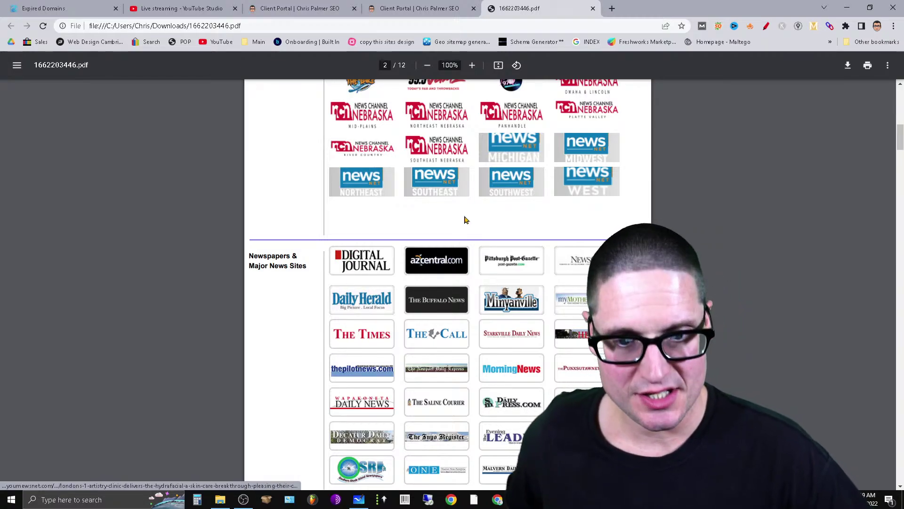
{"action": "scroll", "coordinate": [503, 282], "scroll_direction": "down", "scroll_amount": 3}
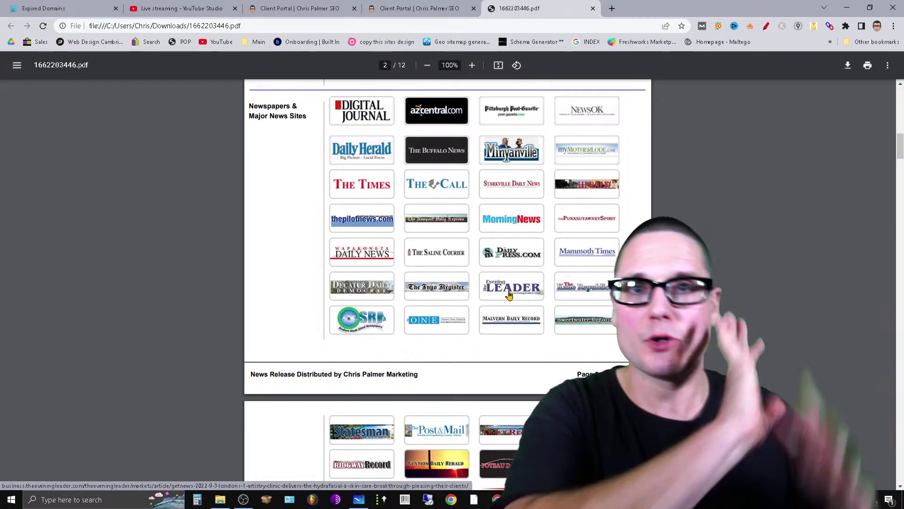
{"action": "scroll", "coordinate": [521, 367], "scroll_direction": "down", "scroll_amount": 3}
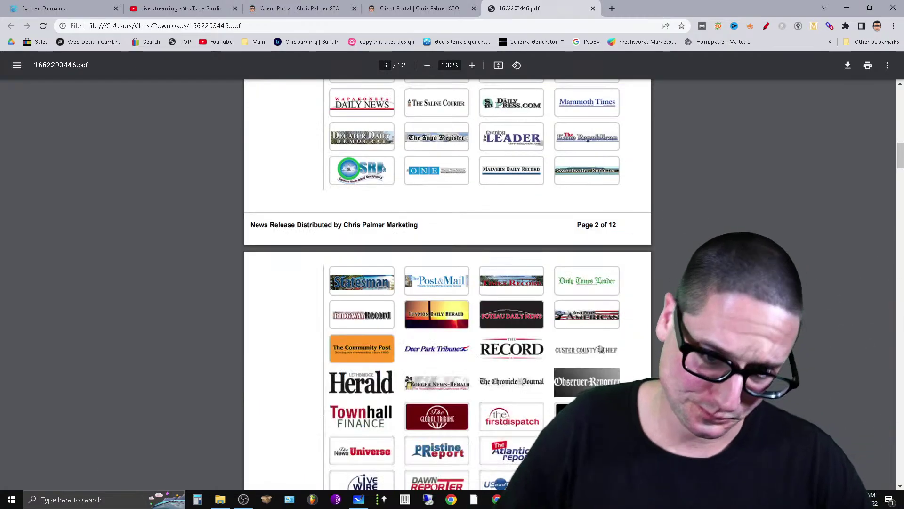
{"action": "scroll", "coordinate": [522, 366], "scroll_direction": "down", "scroll_amount": 3}
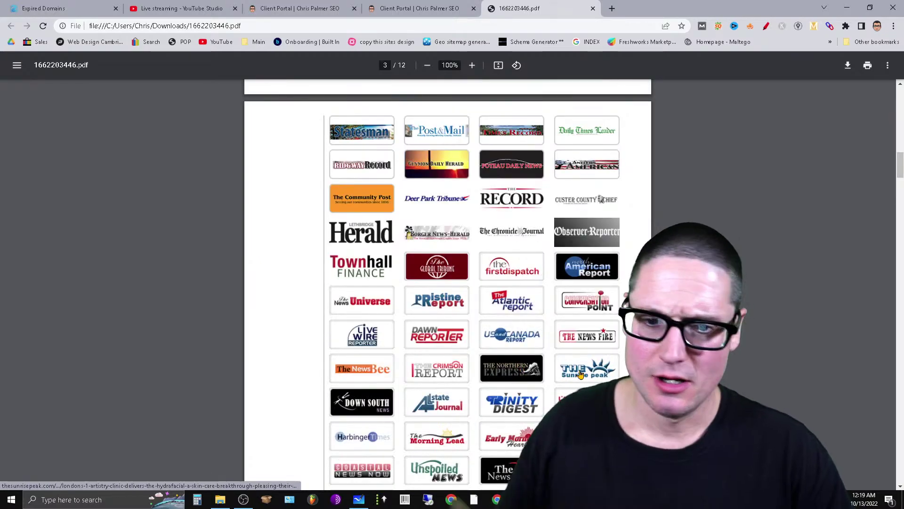
{"action": "scroll", "coordinate": [501, 394], "scroll_direction": "down", "scroll_amount": 3}
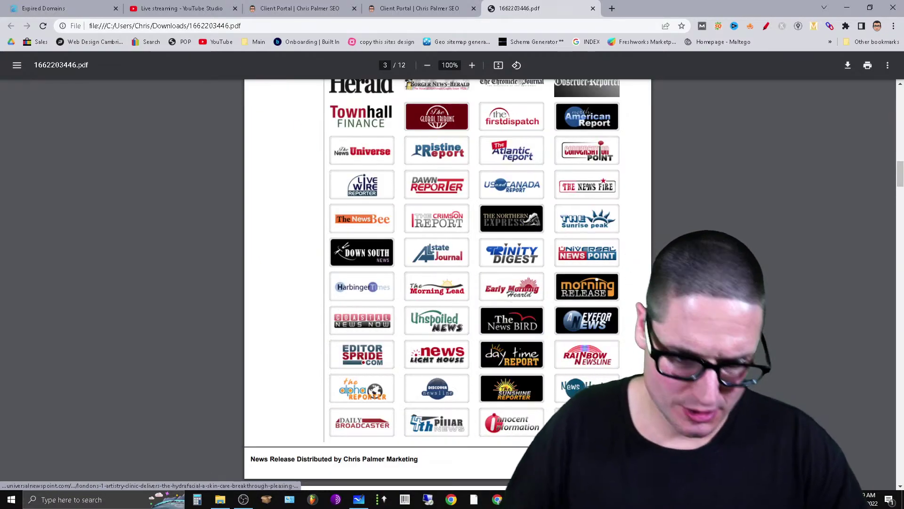
- Check the outlet logos across the columns on page 3 and continue through the Industry News Sites to page 10
{"action": "left_click", "coordinate": [592, 299]}
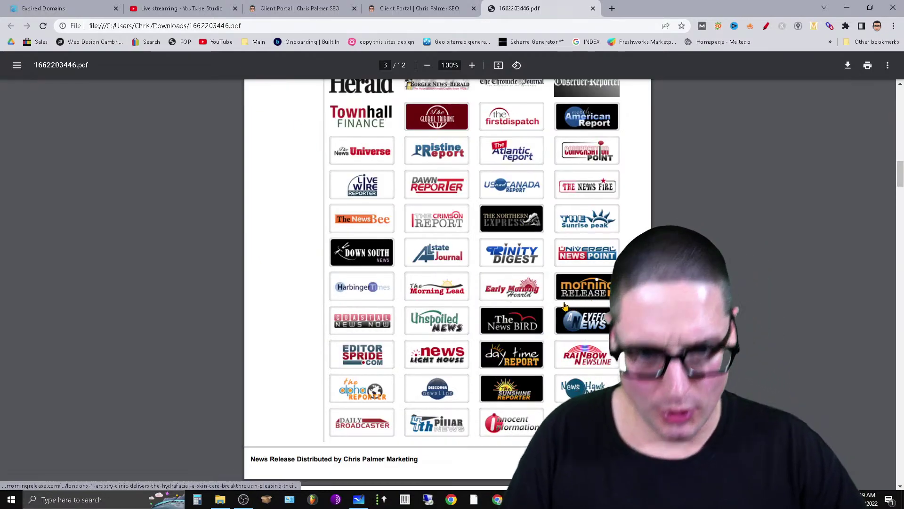
{"action": "left_click", "coordinate": [527, 307]}
{"action": "left_click", "coordinate": [449, 301]}
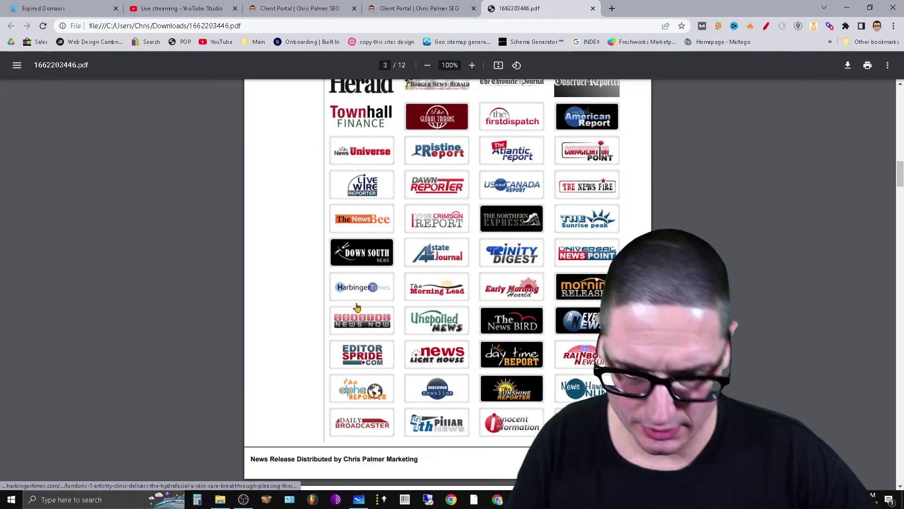
{"action": "left_click", "coordinate": [356, 306]}
{"action": "scroll", "coordinate": [560, 380], "scroll_direction": "down", "scroll_amount": 6}
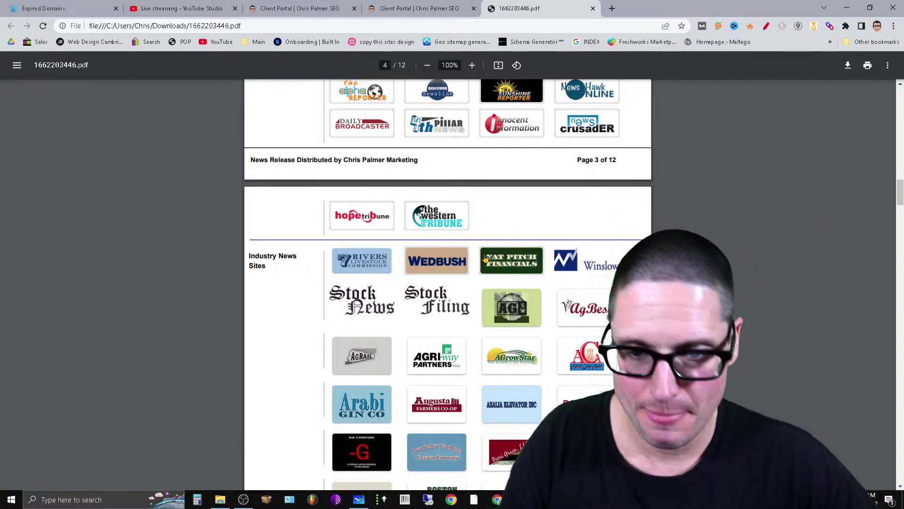
{"action": "scroll", "coordinate": [447, 283], "scroll_direction": "down", "scroll_amount": 17}
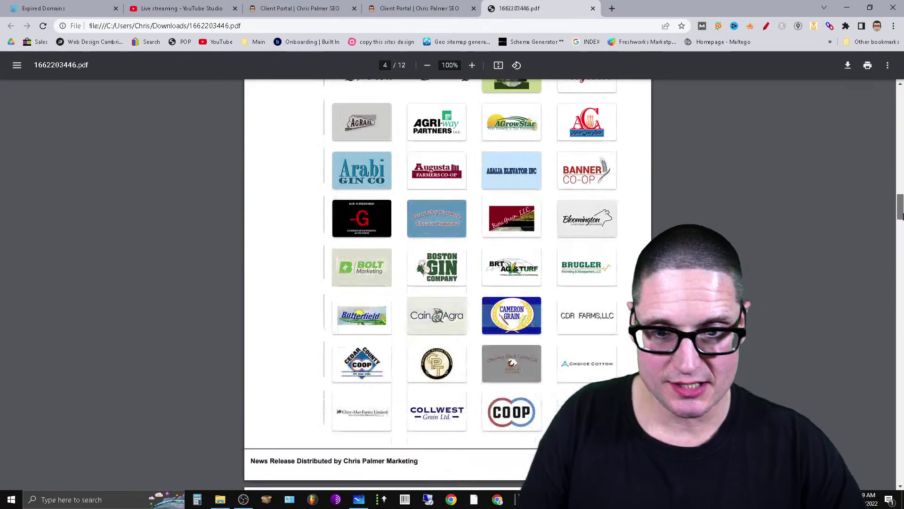
{"action": "scroll", "coordinate": [900, 300], "scroll_direction": "down", "scroll_amount": 17}
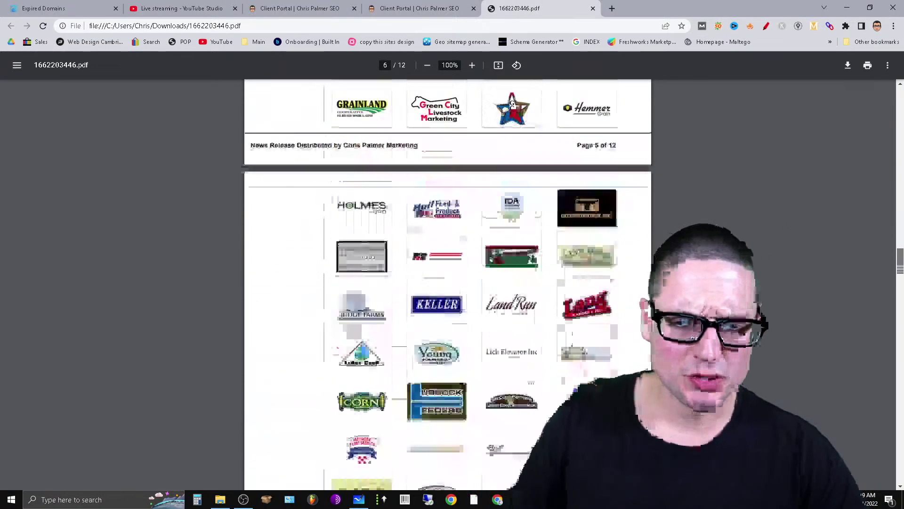
{"action": "left_click_drag", "start_coordinate": [899, 299], "coordinate": [900, 398]}
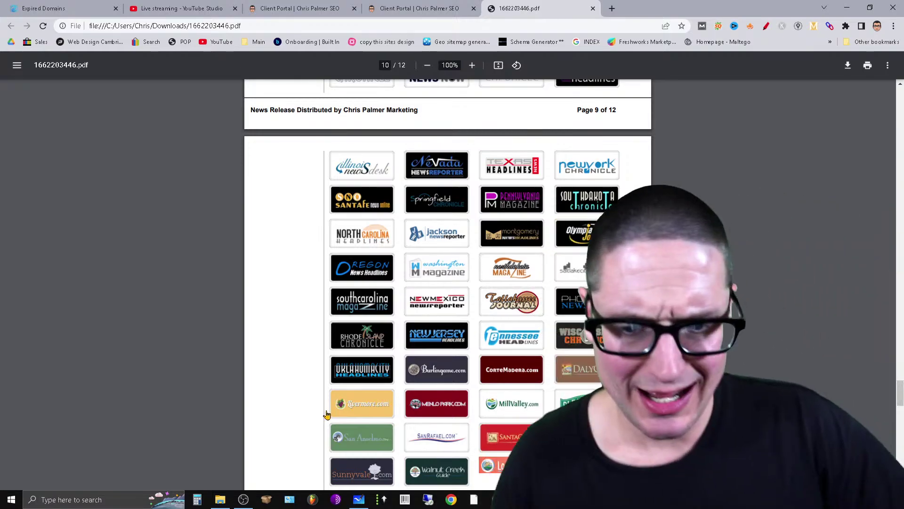
- Switch to Calculator, multiply 9 by 4, and return to the PDF report
{"action": "left_click", "coordinate": [196, 500]}
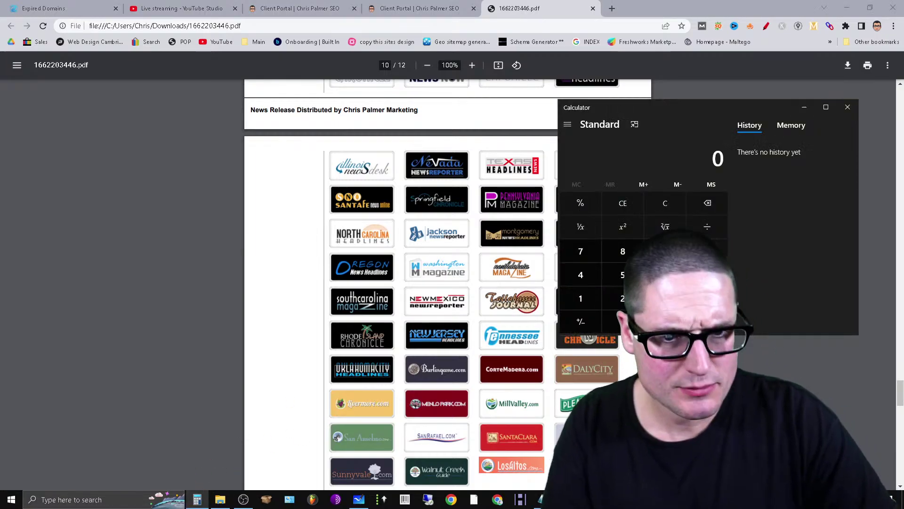
{"action": "left_click", "coordinate": [665, 251]}
{"action": "left_click", "coordinate": [707, 251]}
{"action": "left_click", "coordinate": [588, 282]}
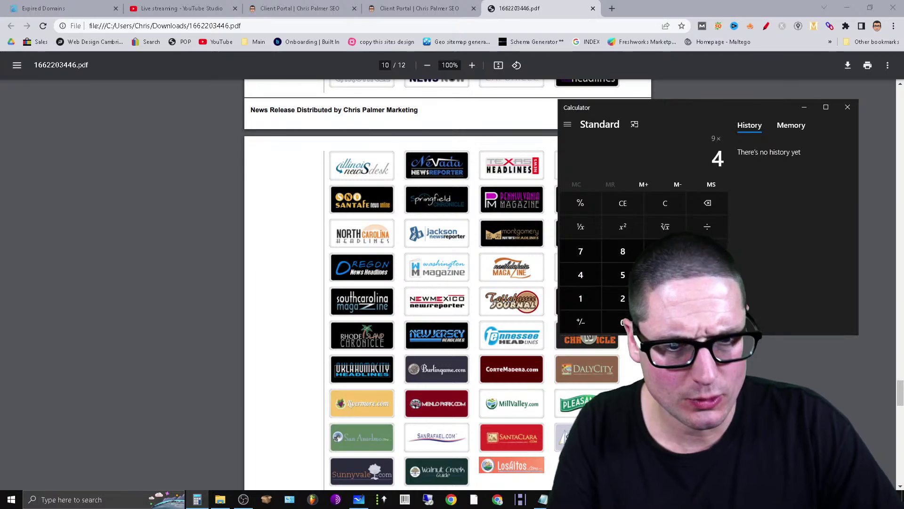
{"action": "left_click", "coordinate": [707, 322]}
{"action": "left_click", "coordinate": [177, 262]}
- Examine the outlets on pages 11 and 12 of the report, bring up the calculation again and close Calculator
{"action": "scroll", "coordinate": [749, 226], "scroll_direction": "down", "scroll_amount": 20}
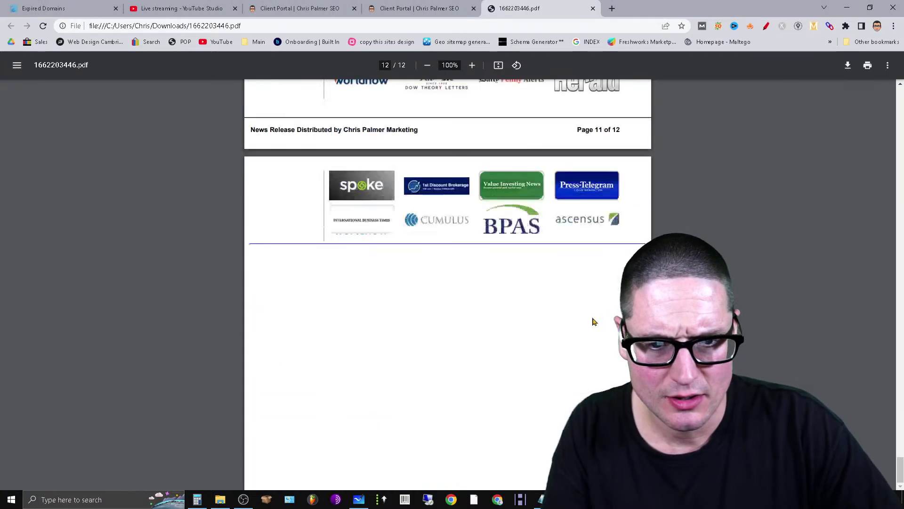
{"action": "scroll", "coordinate": [763, 263], "scroll_direction": "up", "scroll_amount": 7}
{"action": "scroll", "coordinate": [778, 301], "scroll_direction": "down", "scroll_amount": 2}
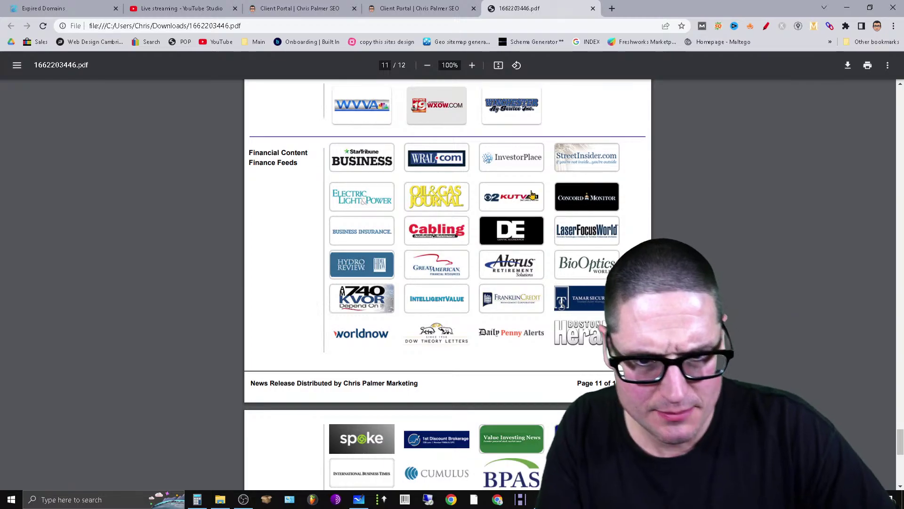
{"action": "scroll", "coordinate": [784, 313], "scroll_direction": "up", "scroll_amount": 6}
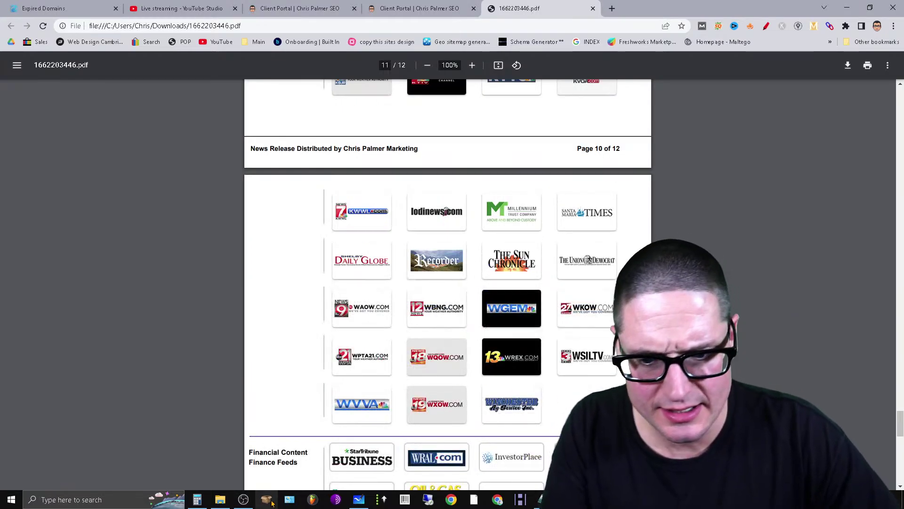
{"action": "left_click", "coordinate": [197, 499]}
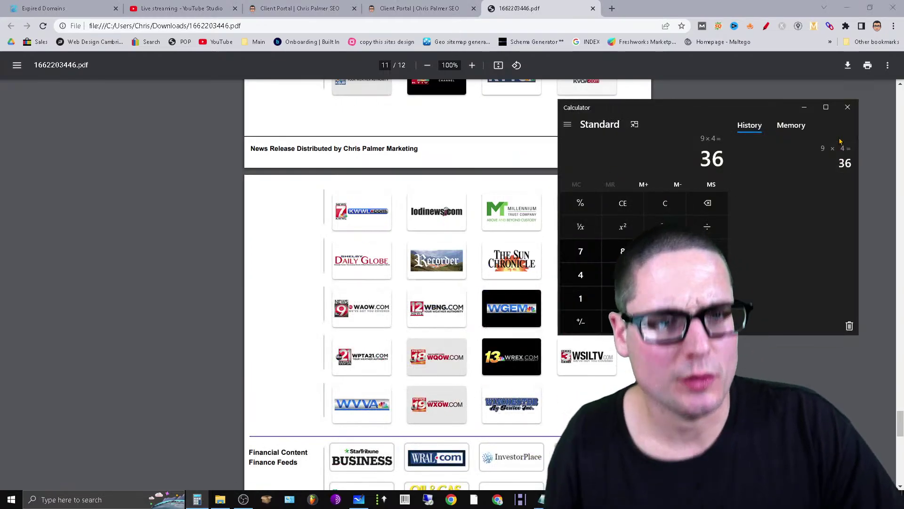
{"action": "left_click", "coordinate": [847, 108]}
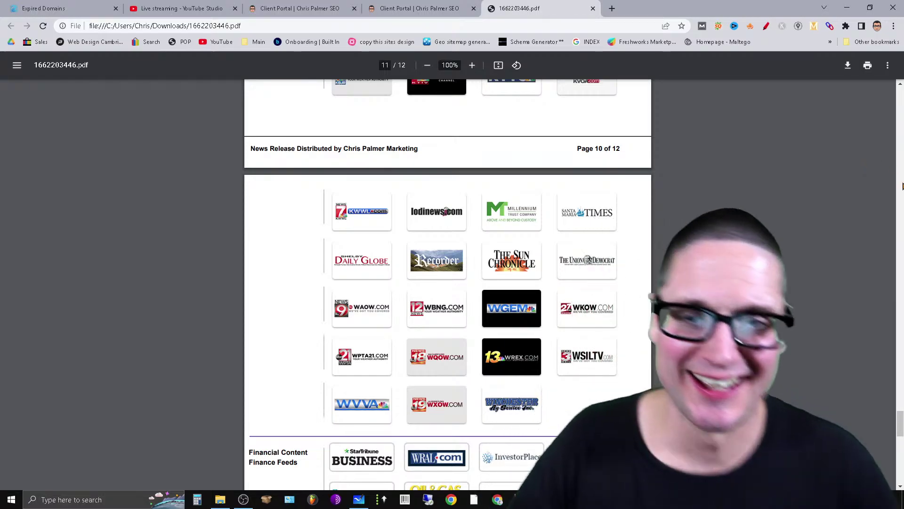
- Close the report, switch to the YouTube Studio livestream page and highlight the chat question about where to buy 300 guest posts
{"action": "left_click", "coordinate": [593, 8]}
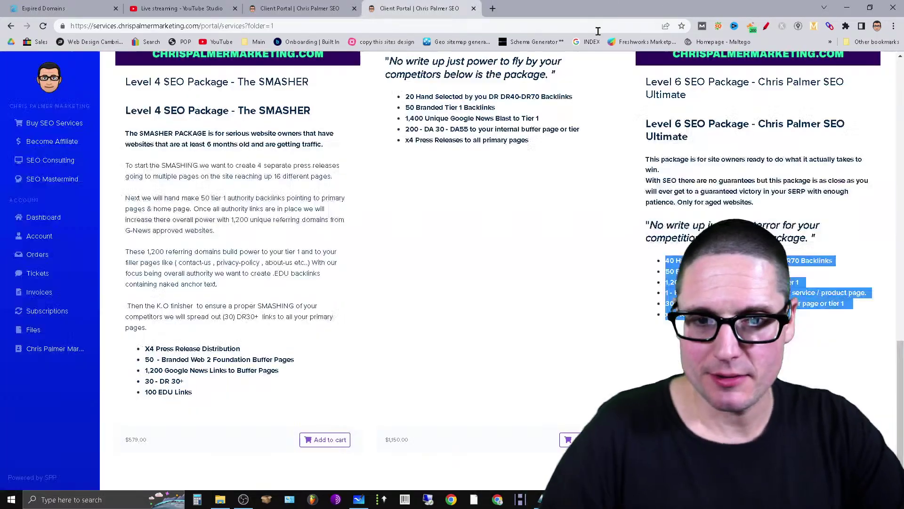
{"action": "left_click", "coordinate": [190, 6]}
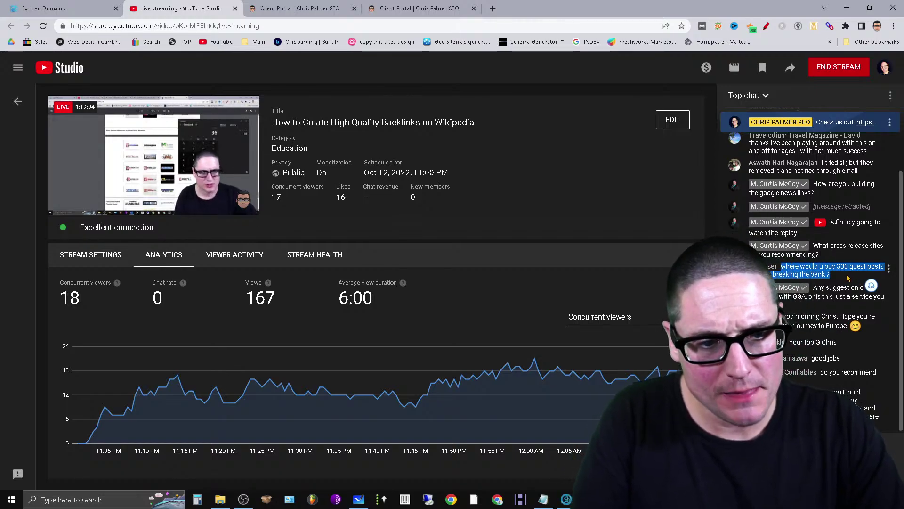
{"action": "left_click", "coordinate": [829, 287]}
{"action": "left_click_drag", "start_coordinate": [835, 280], "coordinate": [781, 270]}
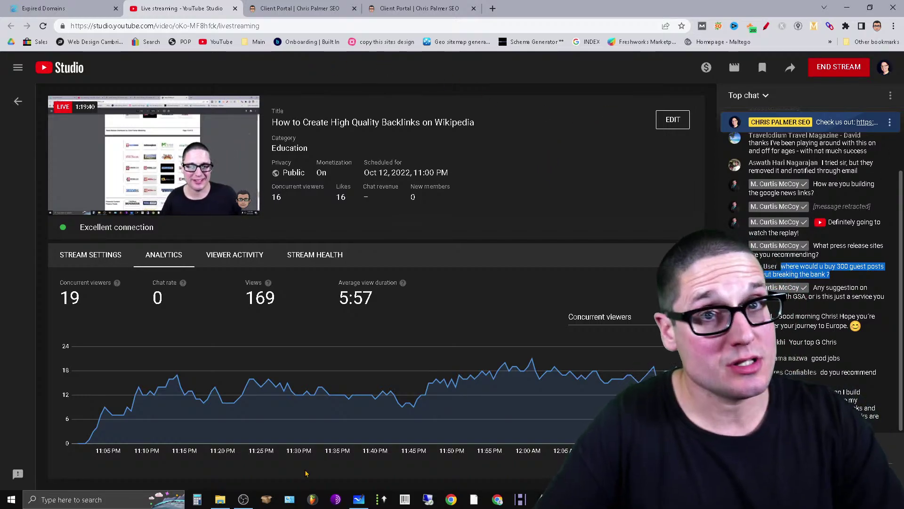
- Clear the chat text highlight, switch to Microsoft Whiteboard and create a new blank whiteboard
{"action": "left_click", "coordinate": [607, 182]}
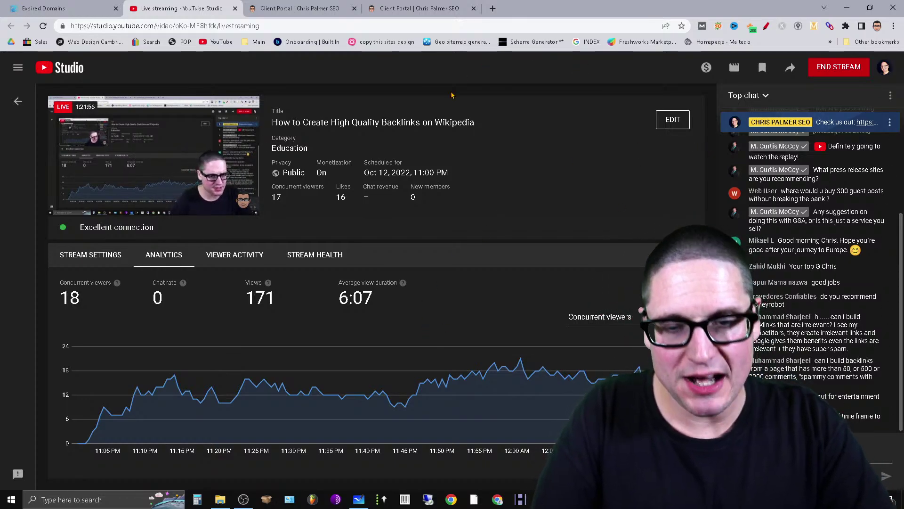
{"action": "left_click", "coordinate": [358, 499]}
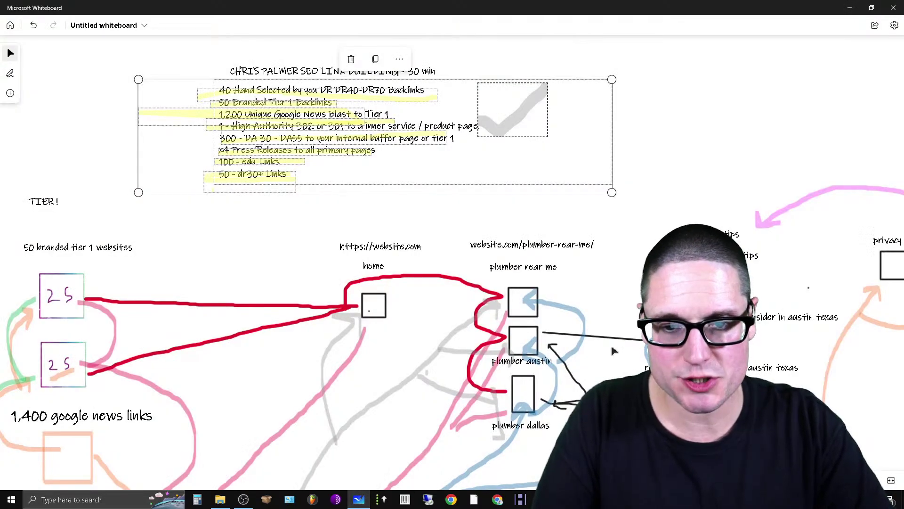
{"action": "left_click", "coordinate": [11, 26]}
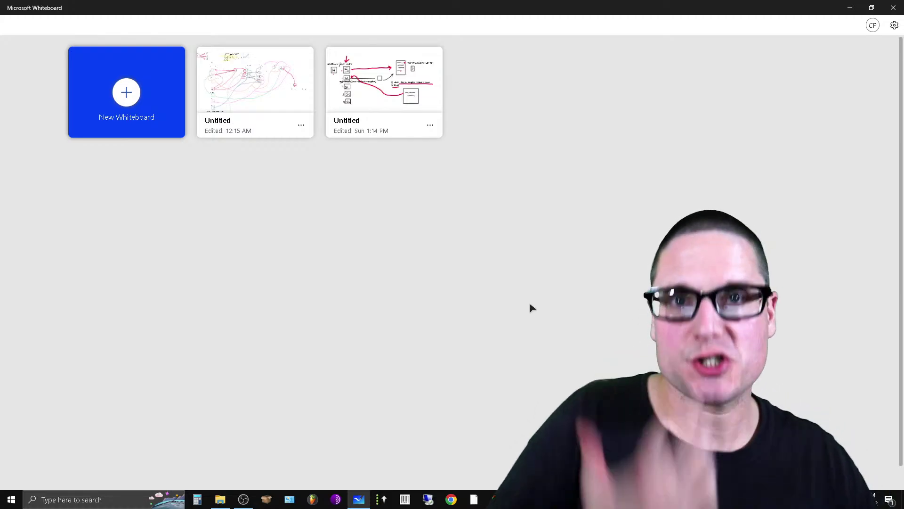
{"action": "left_click", "coordinate": [129, 93]}
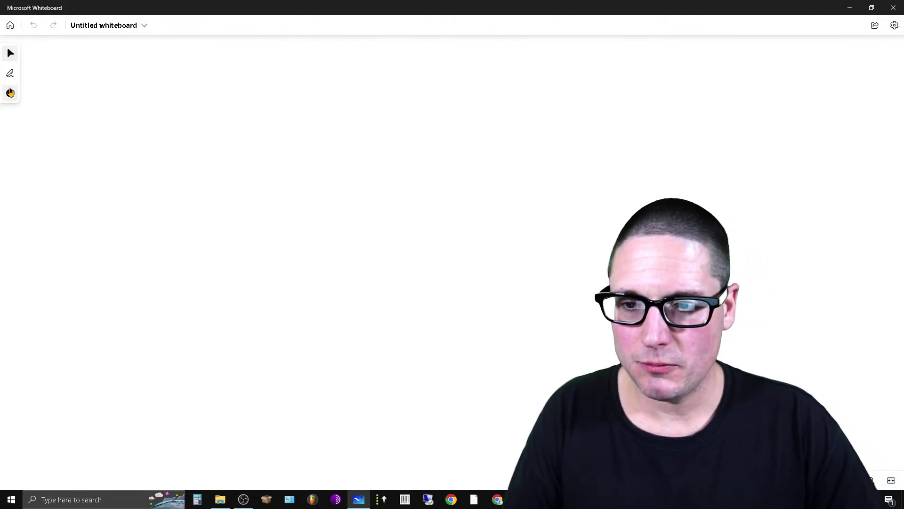
- Draw two tall upright rectangles side by side on the blank board with the black pen, leaving a wide gap between them
{"action": "left_click", "coordinate": [10, 73]}
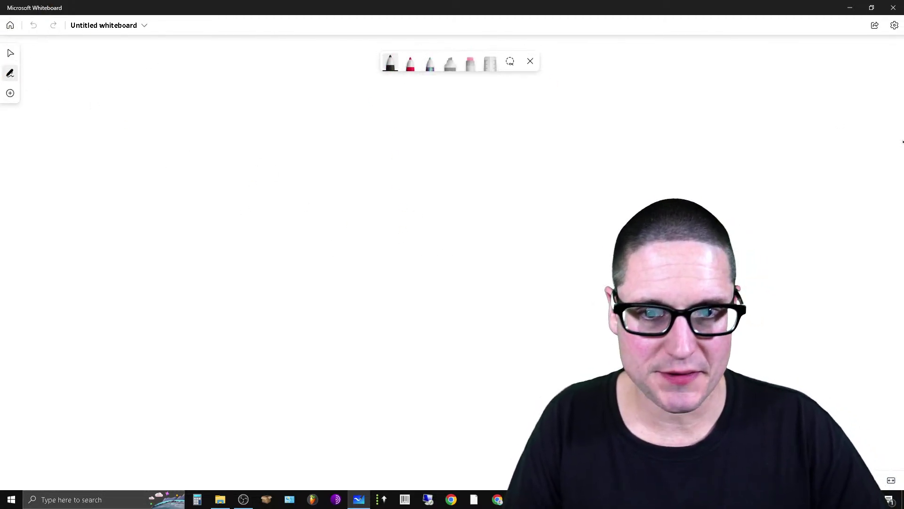
{"action": "left_click", "coordinate": [894, 27]}
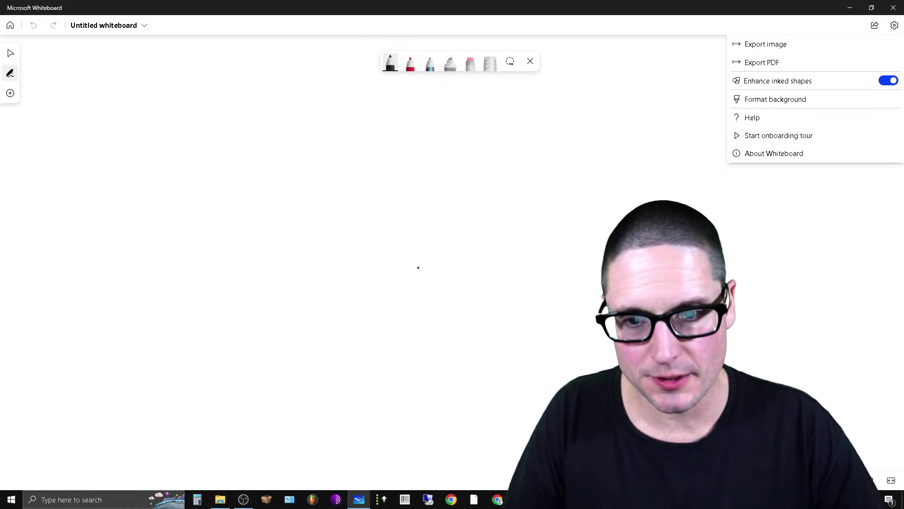
{"action": "left_click", "coordinate": [239, 165]}
{"action": "mouse_move", "coordinate": [233, 157]}
{"action": "left_mouse_down"}
{"action": "mouse_move", "coordinate": [188, 434]}
{"action": "mouse_move", "coordinate": [326, 456]}
{"action": "mouse_move", "coordinate": [343, 176]}
{"action": "mouse_move", "coordinate": [231, 154]}
{"action": "left_mouse_up"}
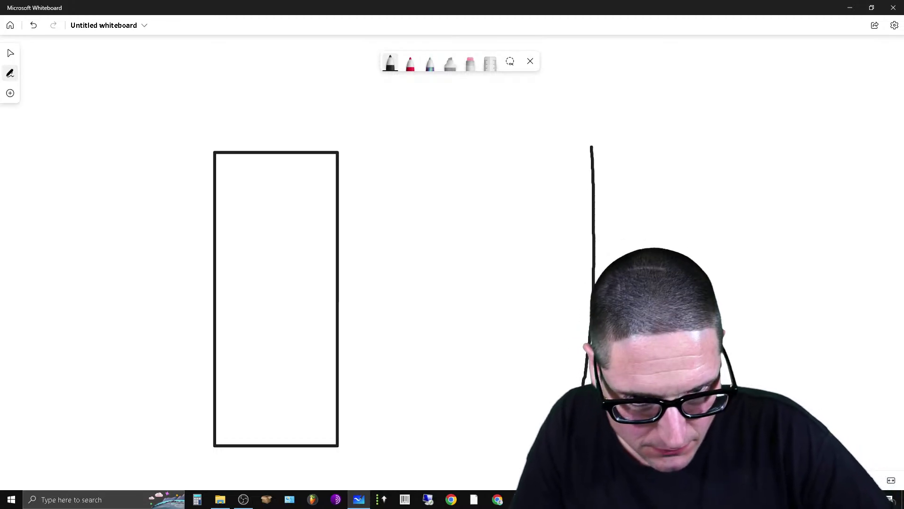
{"action": "mouse_move", "coordinate": [717, 188]}
{"action": "left_mouse_down"}
{"action": "mouse_move", "coordinate": [624, 135]}
{"action": "mouse_move", "coordinate": [596, 141]}
{"action": "left_mouse_up"}
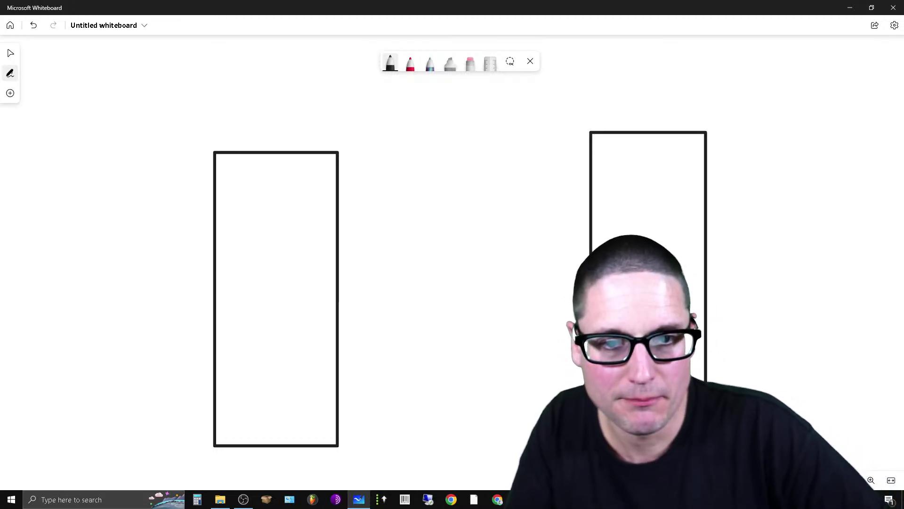
- Add the text label "dogs" above the first rectangle
{"action": "right_click", "coordinate": [205, 106]}
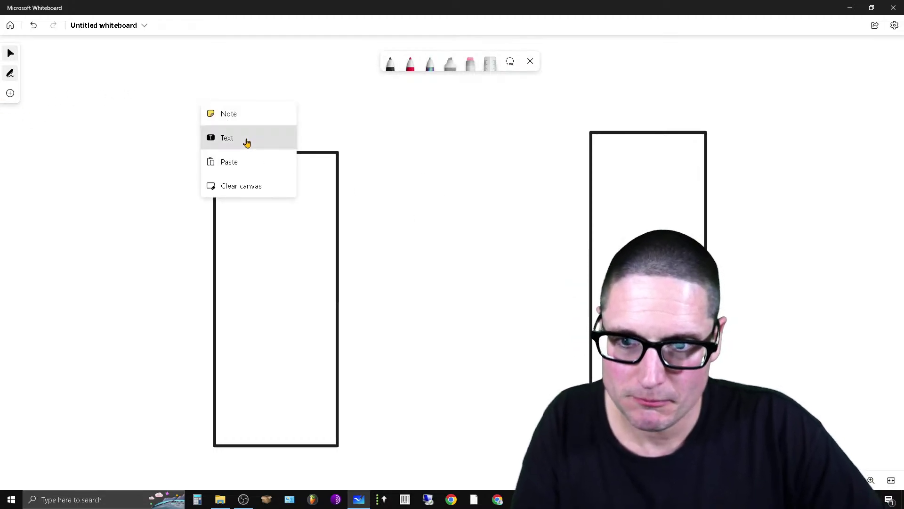
{"action": "left_click", "coordinate": [246, 139]}
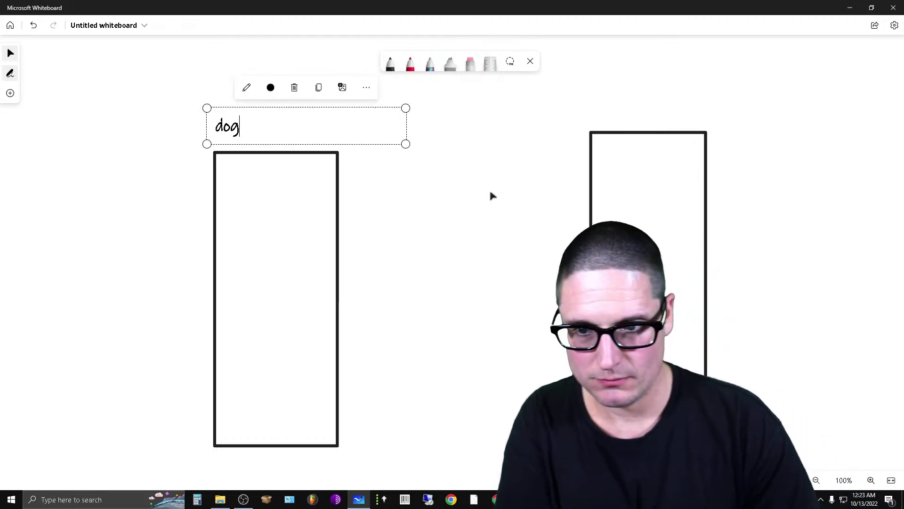
{"action": "left_click", "coordinate": [869, 444]}
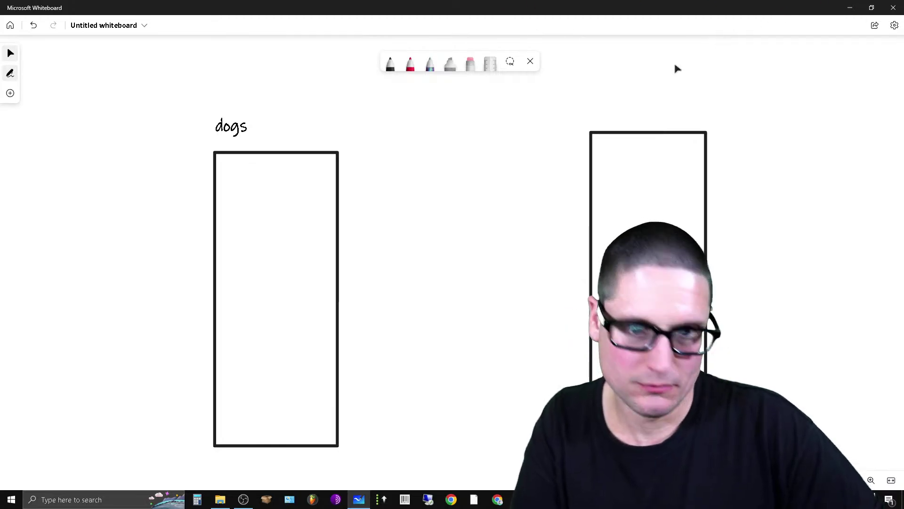
- Add the text label "cats" to the second rectangle and position it just above the top edge
{"action": "right_click", "coordinate": [600, 118]}
{"action": "left_click", "coordinate": [641, 144]}
{"action": "type", "text": "c"}
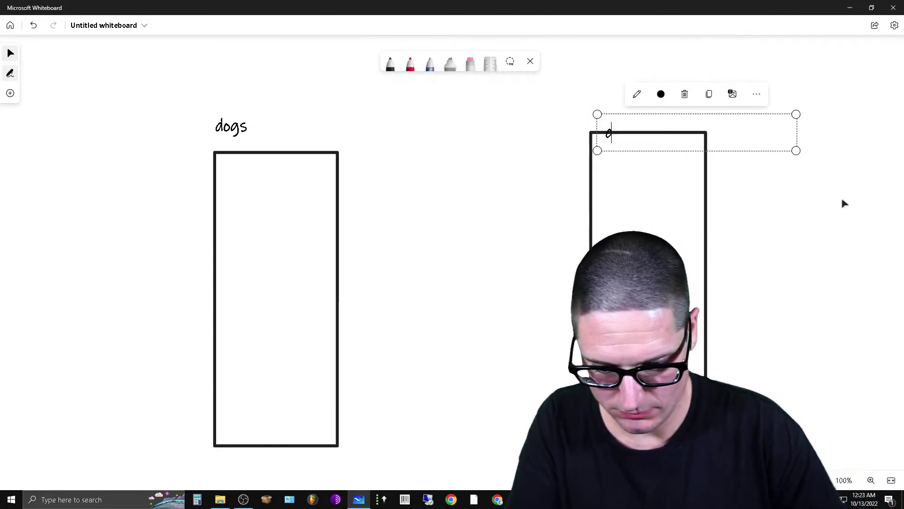
{"action": "type", "text": "ats"}
{"action": "left_click", "coordinate": [838, 258]}
{"action": "left_click", "coordinate": [632, 136]}
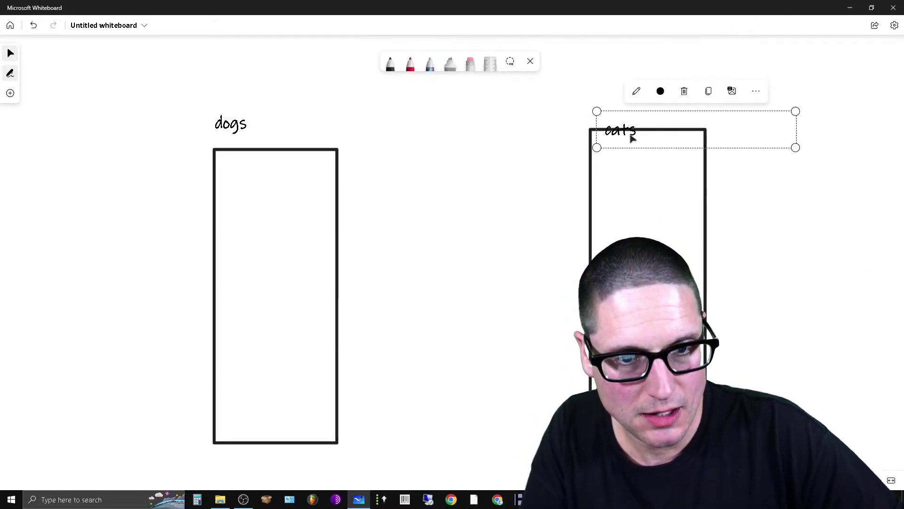
{"action": "left_click_drag", "start_coordinate": [633, 137], "coordinate": [647, 122]}
{"action": "left_click", "coordinate": [888, 283]}
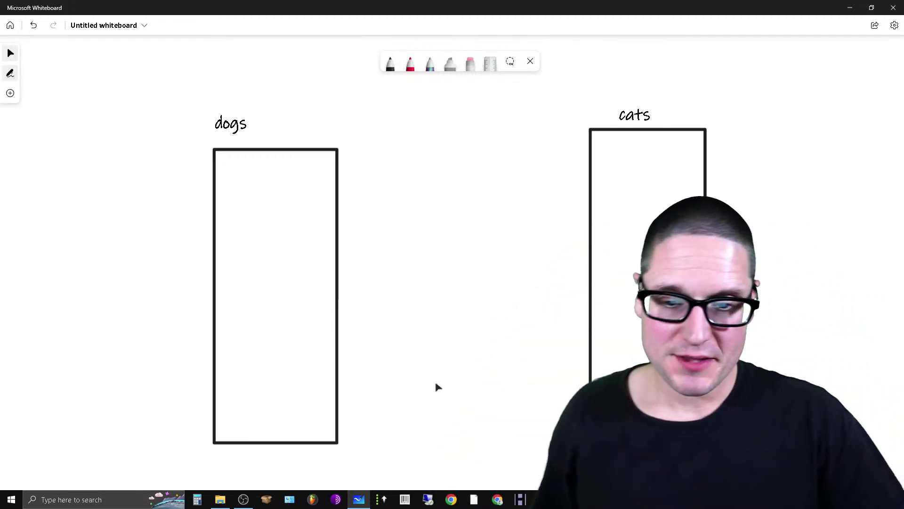
{"action": "scroll", "coordinate": [435, 387], "scroll_direction": "down", "scroll_amount": 3}
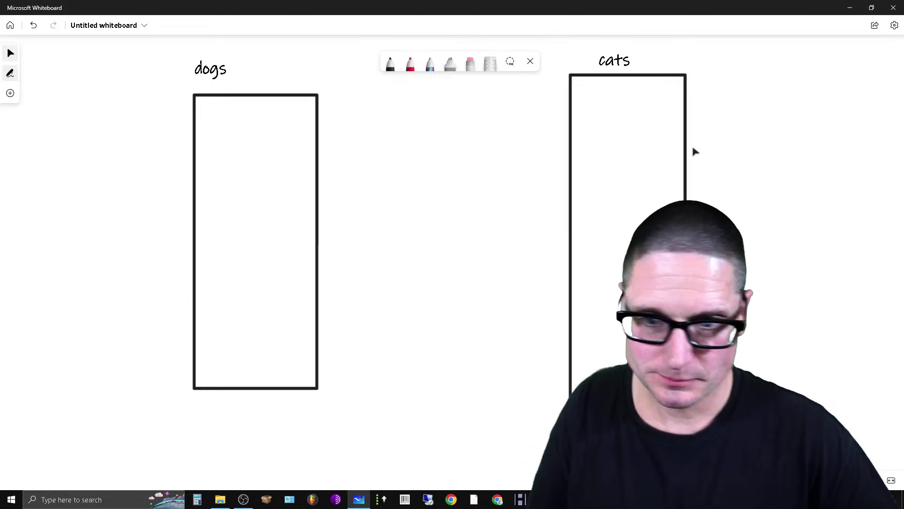
{"action": "scroll", "coordinate": [648, 309], "scroll_direction": "down", "scroll_amount": 4}
{"action": "scroll", "coordinate": [629, 332], "scroll_direction": "down", "scroll_amount": 2}
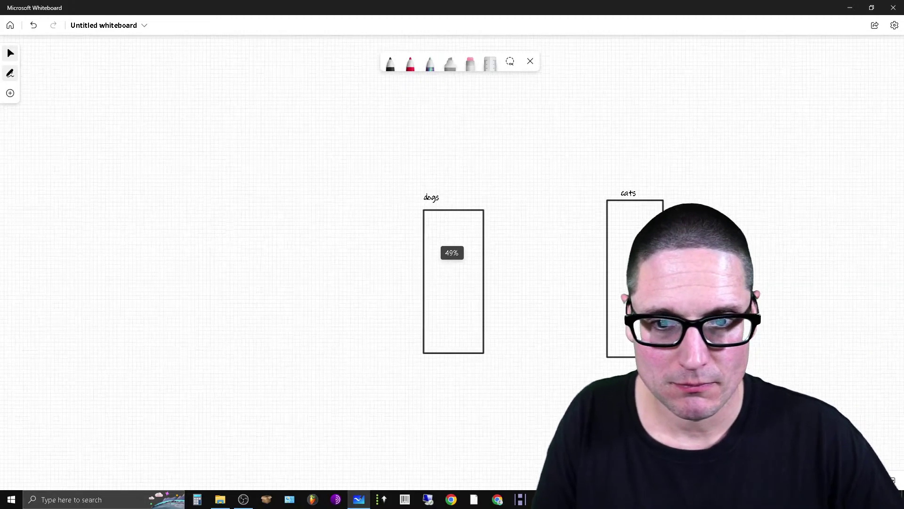
{"action": "scroll", "coordinate": [485, 307], "scroll_direction": "right", "scroll_amount": 2}
{"action": "scroll", "coordinate": [440, 334], "scroll_direction": "right", "scroll_amount": 2}
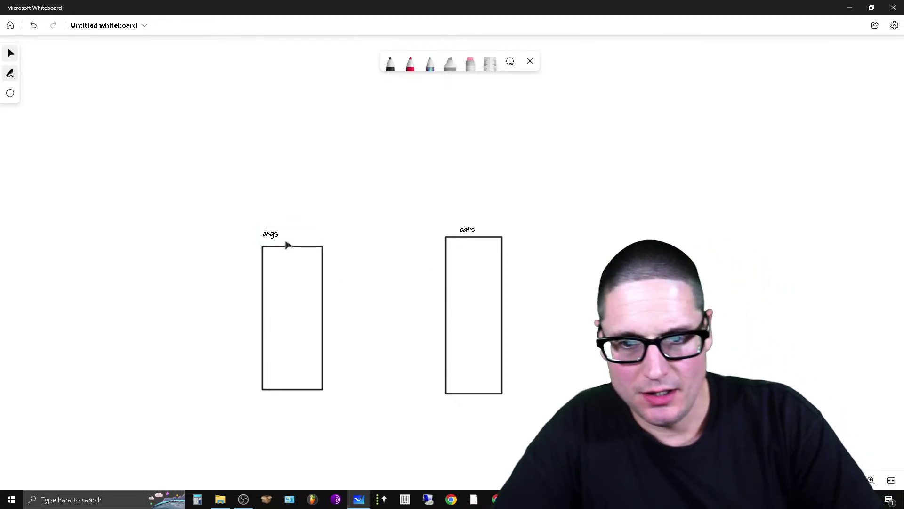
{"action": "right_click", "coordinate": [245, 209]}
{"action": "left_click", "coordinate": [289, 238]}
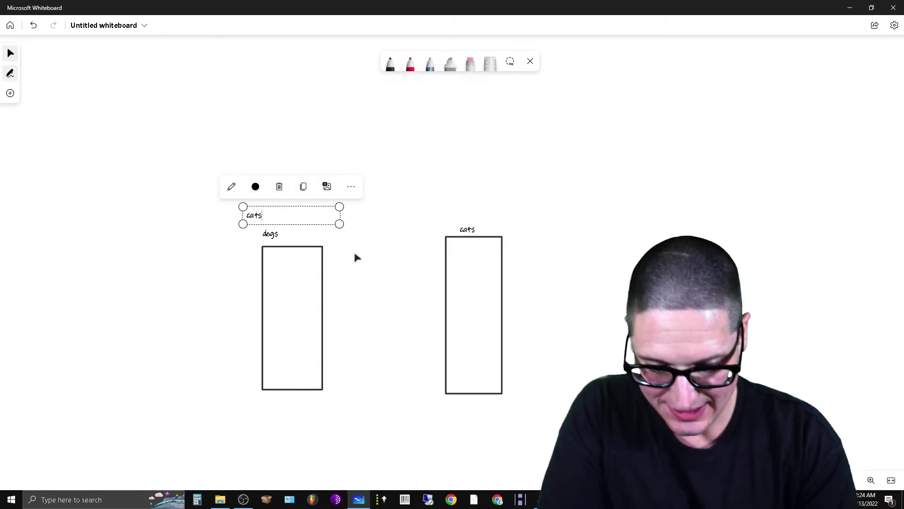
{"action": "left_click", "coordinate": [364, 329]}
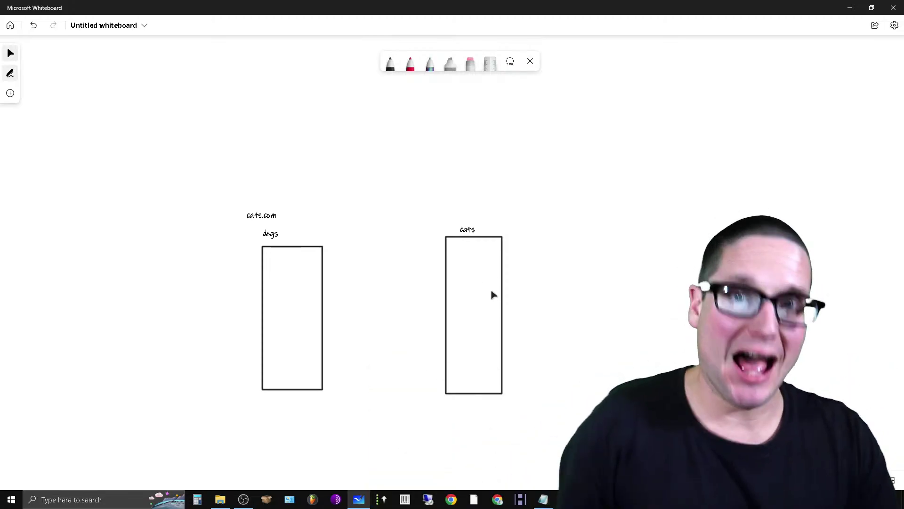
{"action": "left_click", "coordinate": [263, 223]}
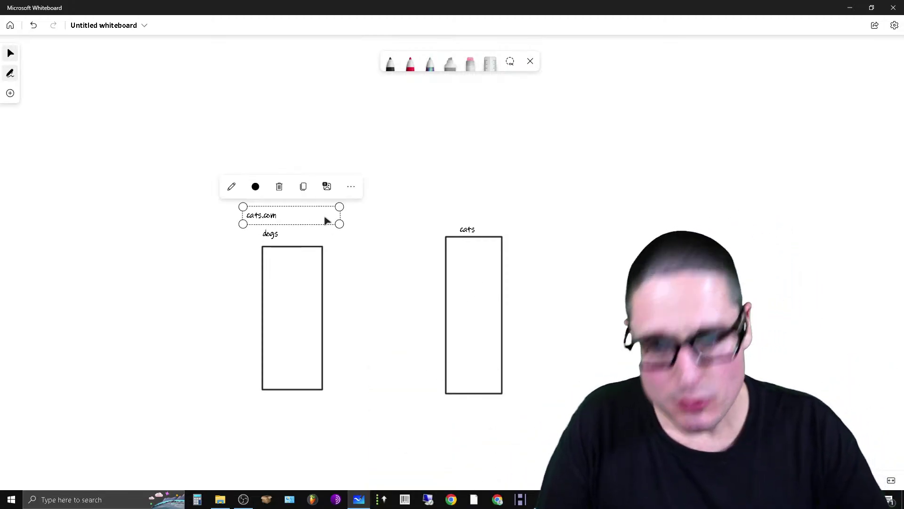
{"action": "left_click", "coordinate": [279, 187]}
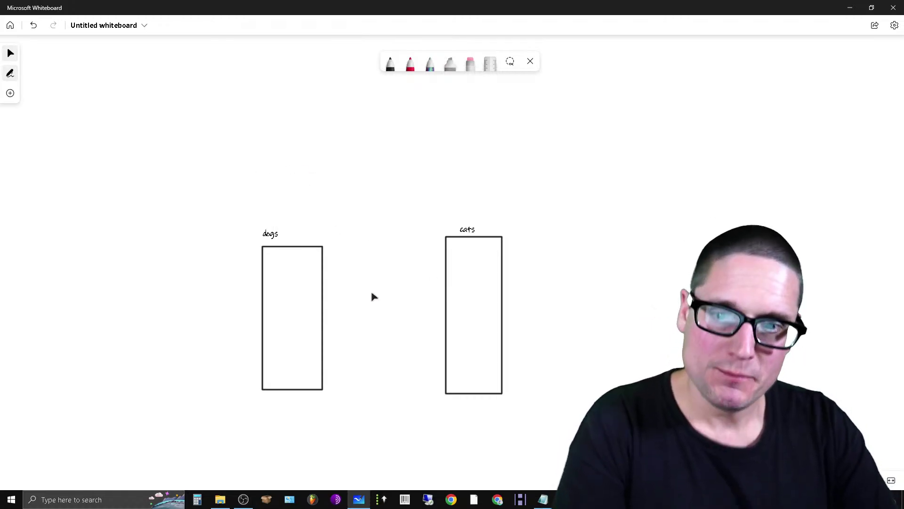
- Move the "dogs" label sideways so it sits roughly centred above its rectangle
{"action": "left_click", "coordinate": [269, 241]}
{"action": "left_click_drag", "start_coordinate": [271, 240], "coordinate": [289, 239]}
{"action": "left_click", "coordinate": [343, 336]}
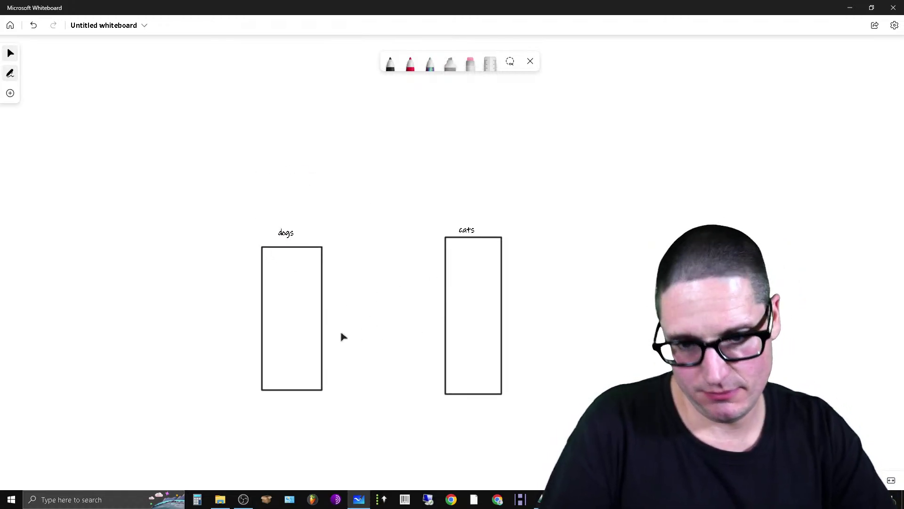
- Add the URL text "petlovers.com/catsvsdogs/" and place it on one line above the "dogs" label
{"action": "right_click", "coordinate": [264, 213]}
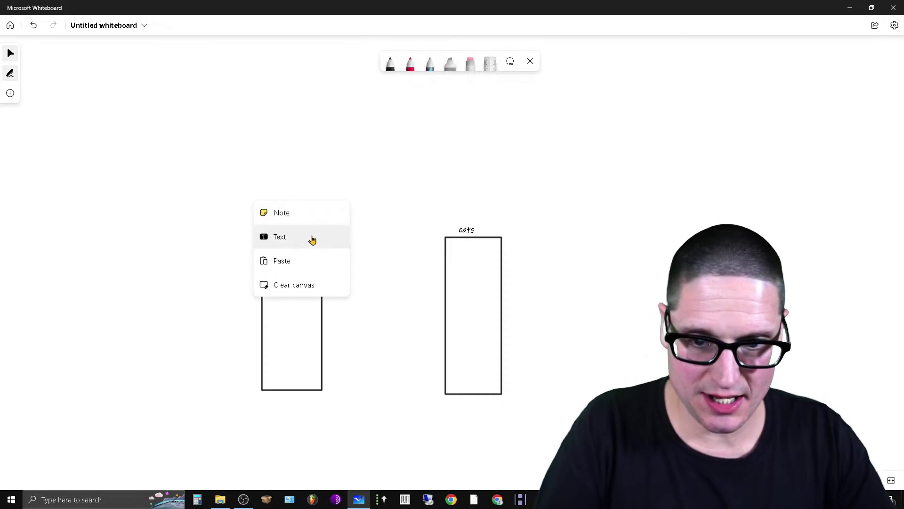
{"action": "left_click", "coordinate": [311, 238]}
{"action": "type", "text": "wo"}
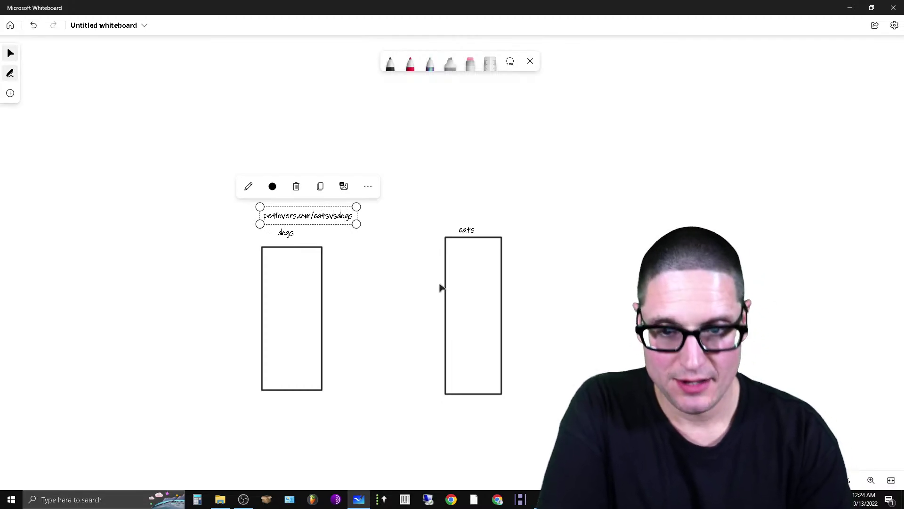
{"action": "type", "text": "/"}
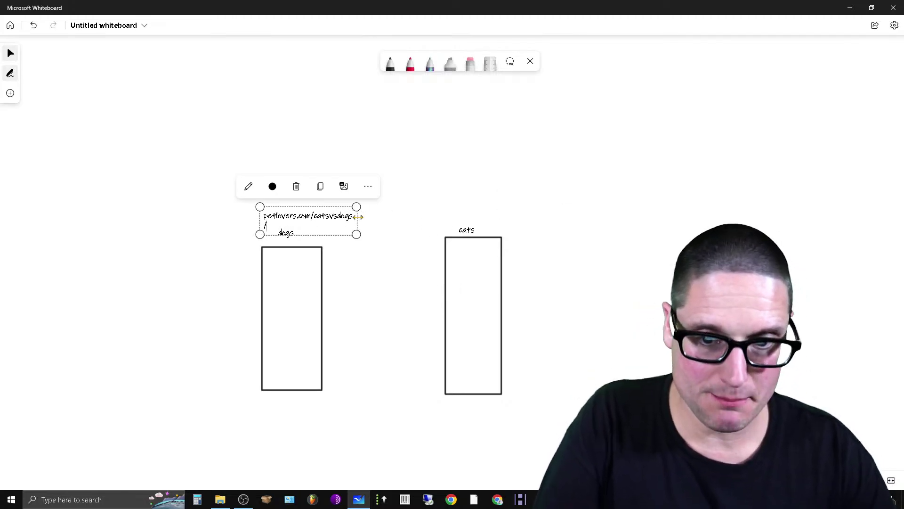
{"action": "left_click_drag", "start_coordinate": [327, 214], "coordinate": [290, 218]}
{"action": "left_click", "coordinate": [327, 315]}
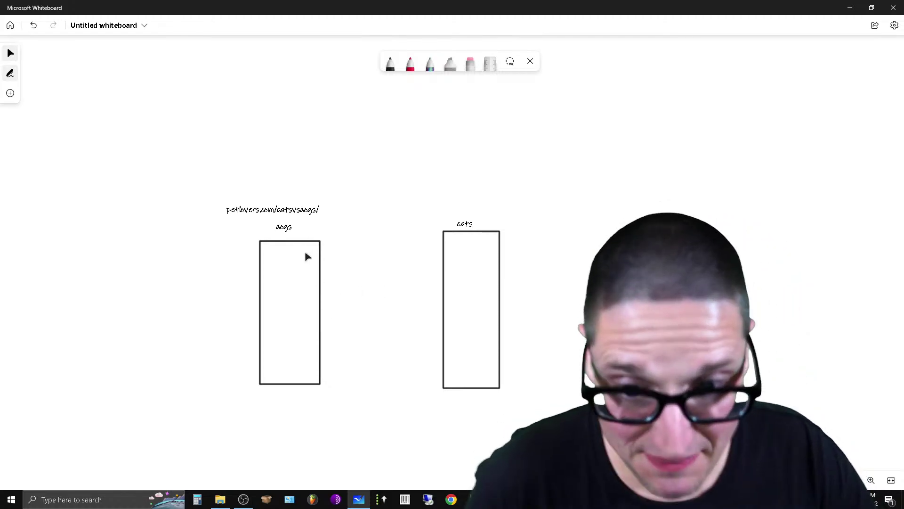
{"action": "left_click", "coordinate": [287, 229]}
{"action": "left_click", "coordinate": [293, 314]}
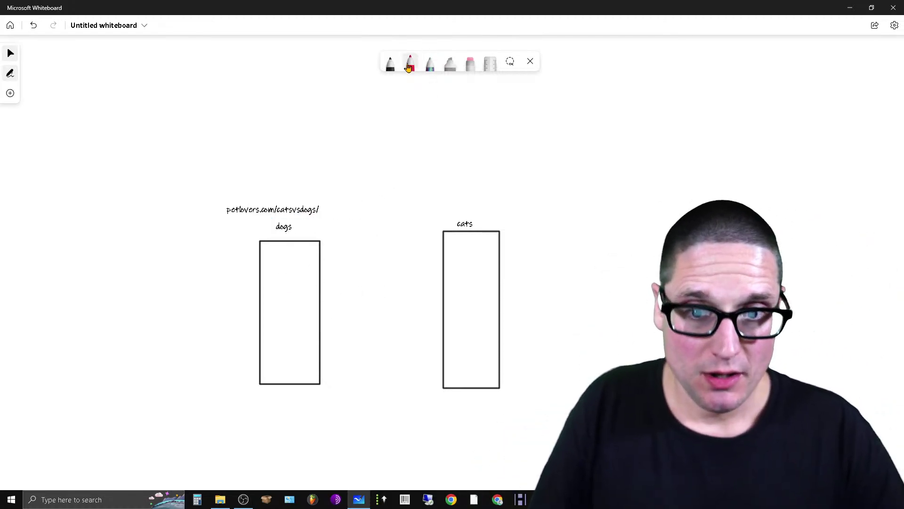
- Draw black brackets around the upper part of the dogs rectangle and add the text "300 words cats" between them
{"action": "left_click", "coordinate": [390, 64]}
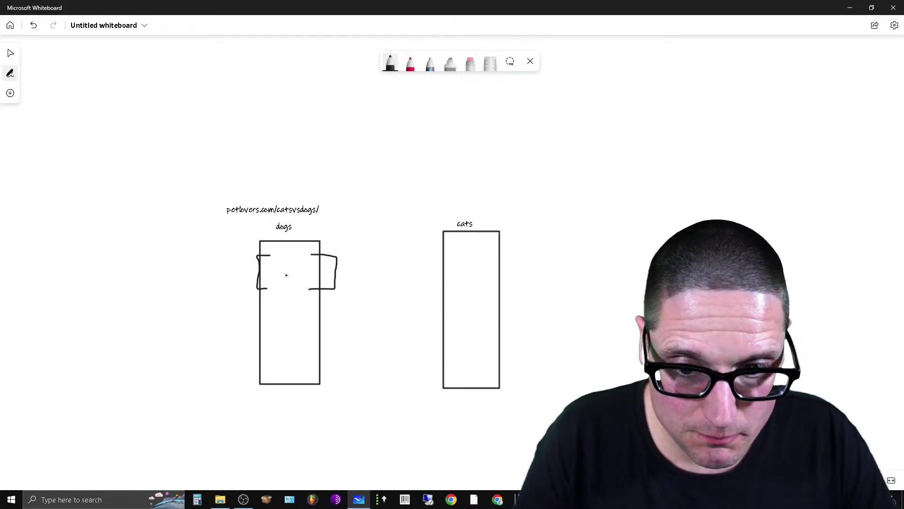
{"action": "right_click", "coordinate": [260, 271]}
{"action": "left_click", "coordinate": [306, 304]}
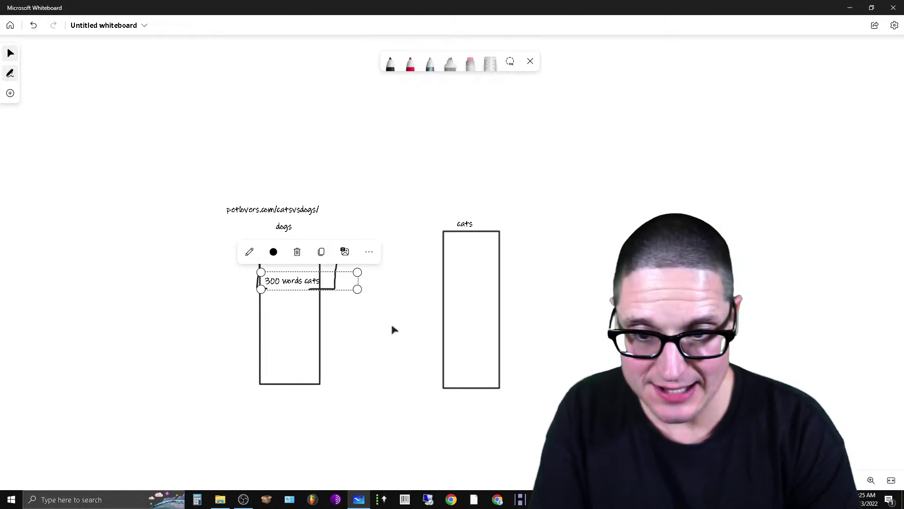
{"action": "key", "text": "Escape"}
- Add the text "300 words dogs" in the lower half of the dogs rectangle and align it under the "300 words cats" text
{"action": "right_click", "coordinate": [260, 330]}
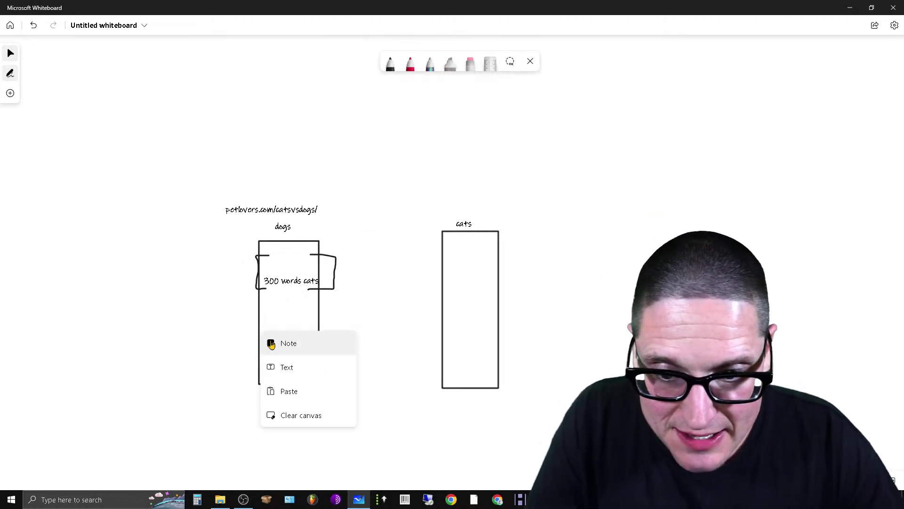
{"action": "left_click", "coordinate": [300, 369]}
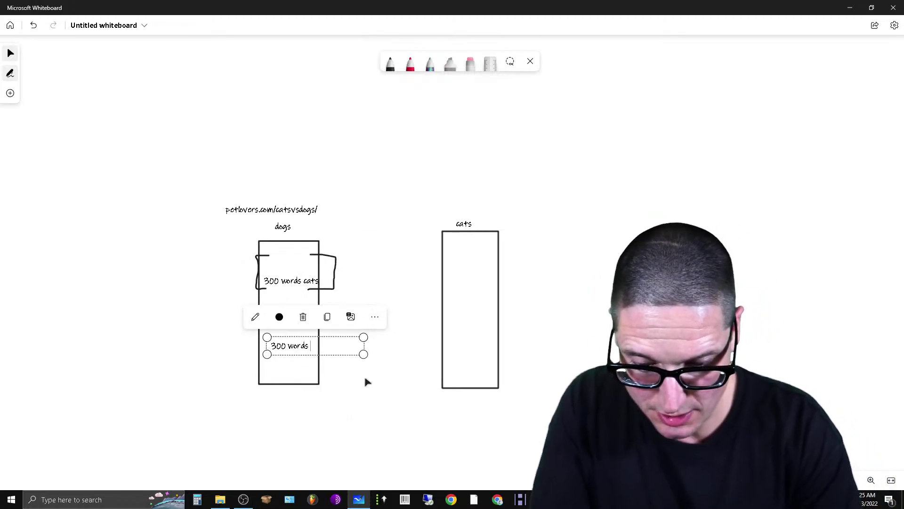
{"action": "left_click", "coordinate": [349, 396]}
{"action": "left_click", "coordinate": [344, 347]}
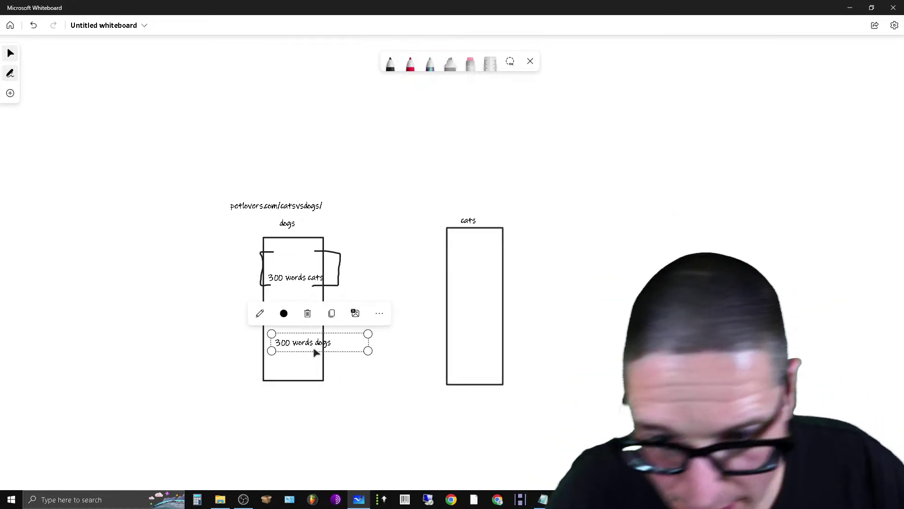
{"action": "left_click_drag", "start_coordinate": [344, 347], "coordinate": [277, 328]}
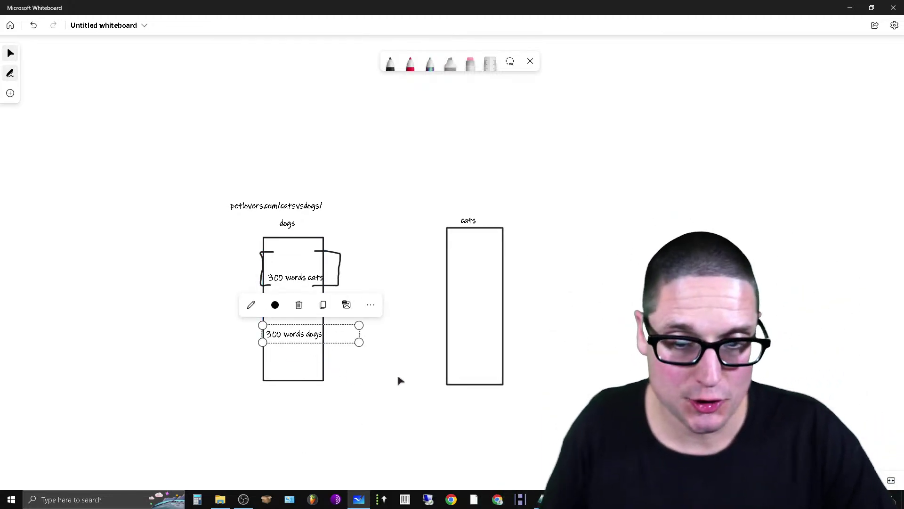
- Add a block of random filler text containing the word "cats", widen it, and place it just below the dogs rectangle
{"action": "right_click", "coordinate": [273, 415]}
{"action": "left_click", "coordinate": [305, 382]}
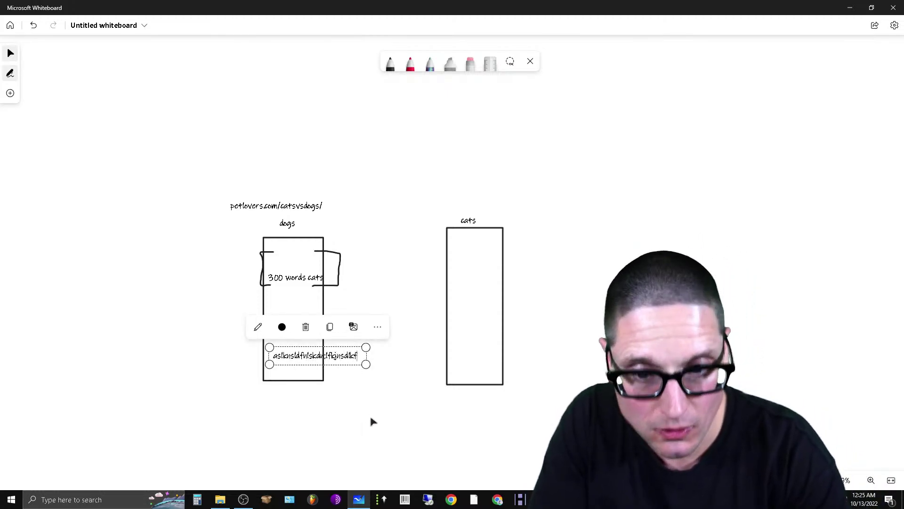
{"action": "type", "text": "nsd;lkjnfluj cats"}
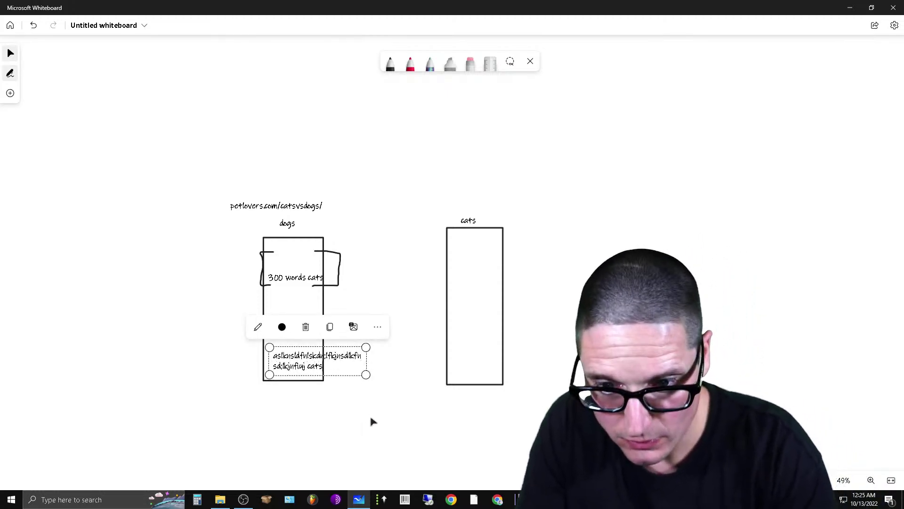
{"action": "type", "text": " lkajsl;fnsdlkfn"}
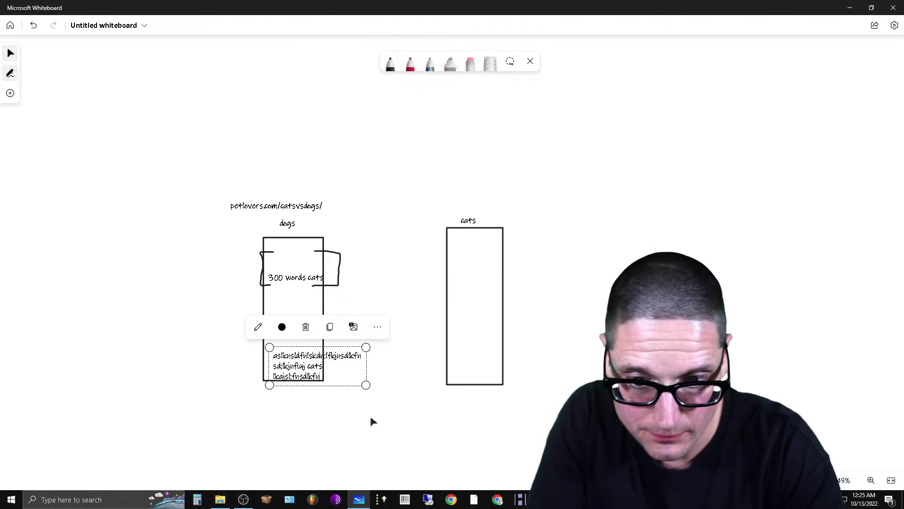
{"action": "type", "text": "ia;skjmf;lksndflo"}
{"action": "left_click_drag", "start_coordinate": [365, 365], "coordinate": [385, 367]}
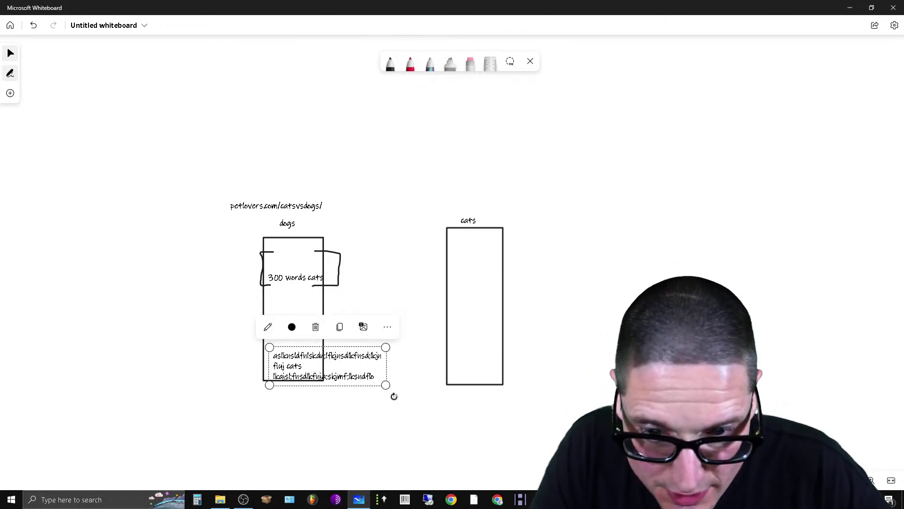
{"action": "left_click_drag", "start_coordinate": [299, 394], "coordinate": [320, 443]}
- Draw a red arrow from the word "cats" in the filler text to the middle of the cats rectangle
{"action": "left_click", "coordinate": [320, 442]}
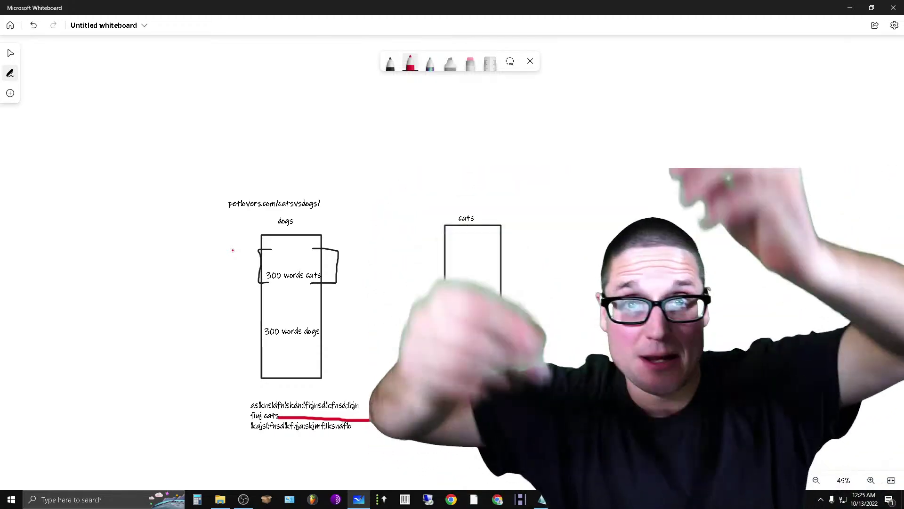
{"action": "mouse_move", "coordinate": [372, 418]}
{"action": "left_mouse_down"}
{"action": "mouse_move", "coordinate": [424, 396]}
{"action": "mouse_move", "coordinate": [478, 294]}
{"action": "left_mouse_up"}
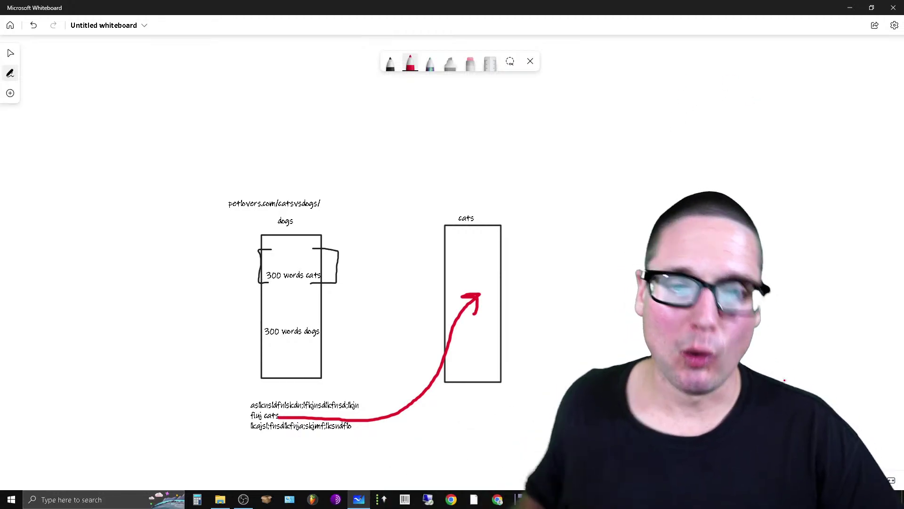
- Add the text "spam score" on the empty canvas above and to the right of the cats rectangle
{"action": "right_click", "coordinate": [580, 112]}
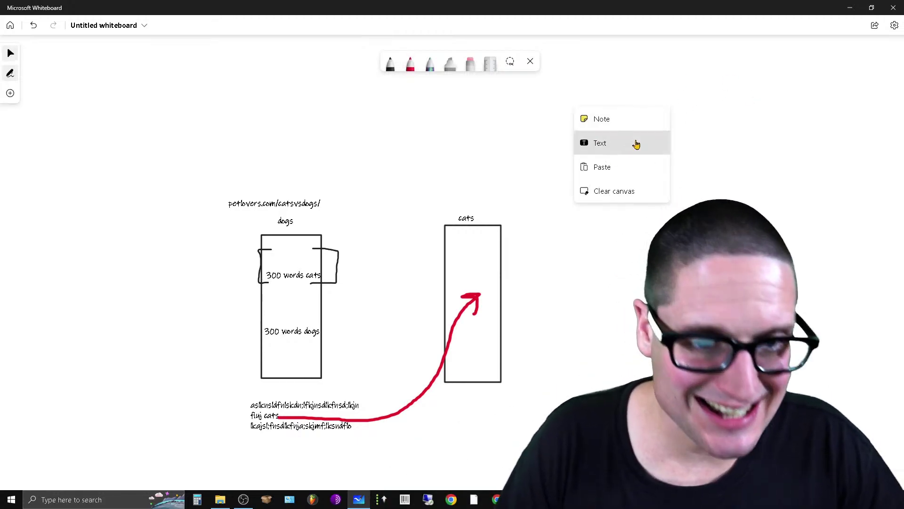
{"action": "left_click", "coordinate": [635, 143]}
{"action": "type", "text": "spam"}
{"action": "type", "text": " sd"}
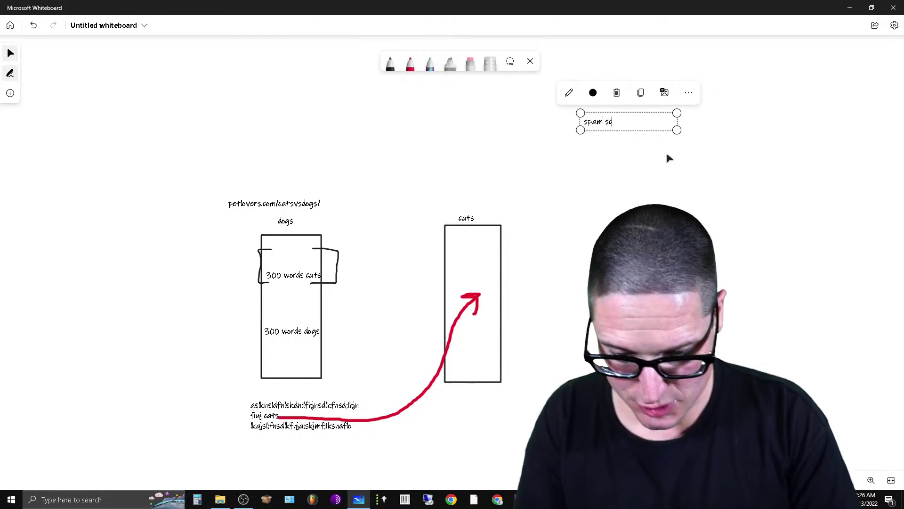
{"action": "left_click", "coordinate": [669, 158]}
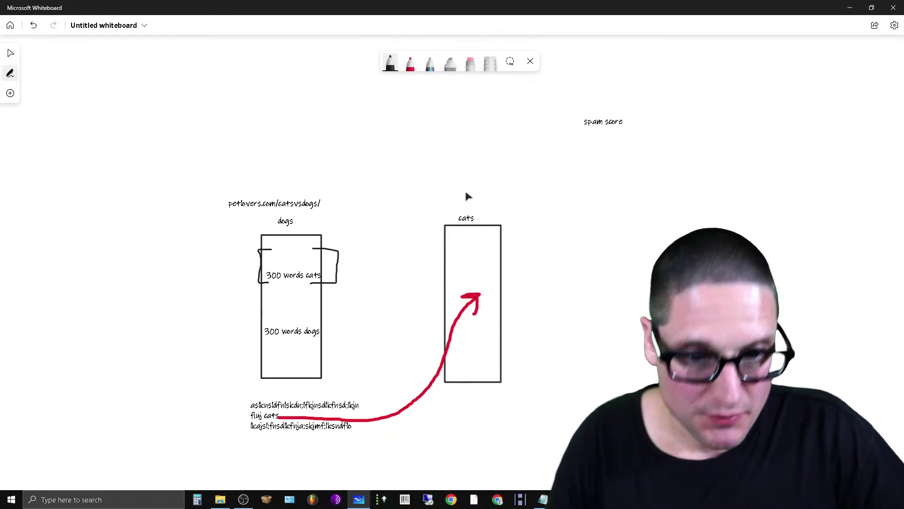
- Add the text "tech" just above the "cats" label
{"action": "right_click", "coordinate": [468, 193]}
{"action": "left_click", "coordinate": [523, 234]}
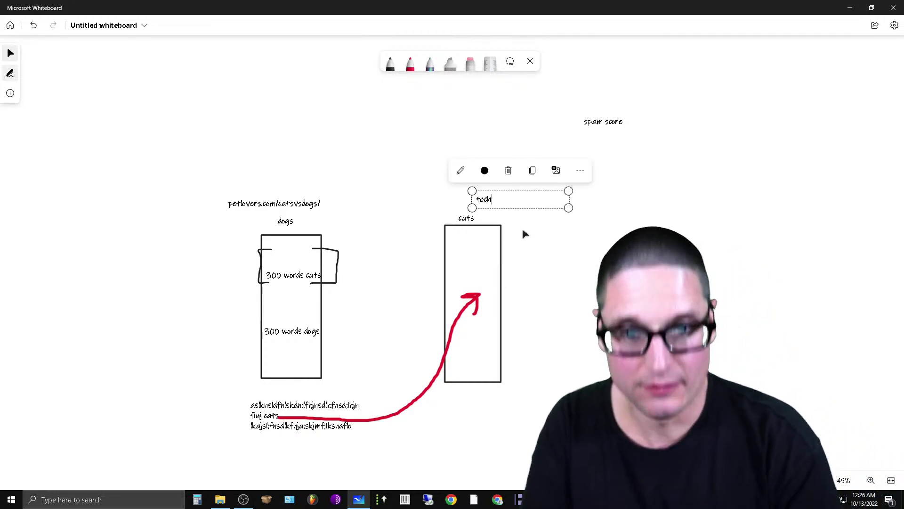
{"action": "left_click", "coordinate": [337, 240]}
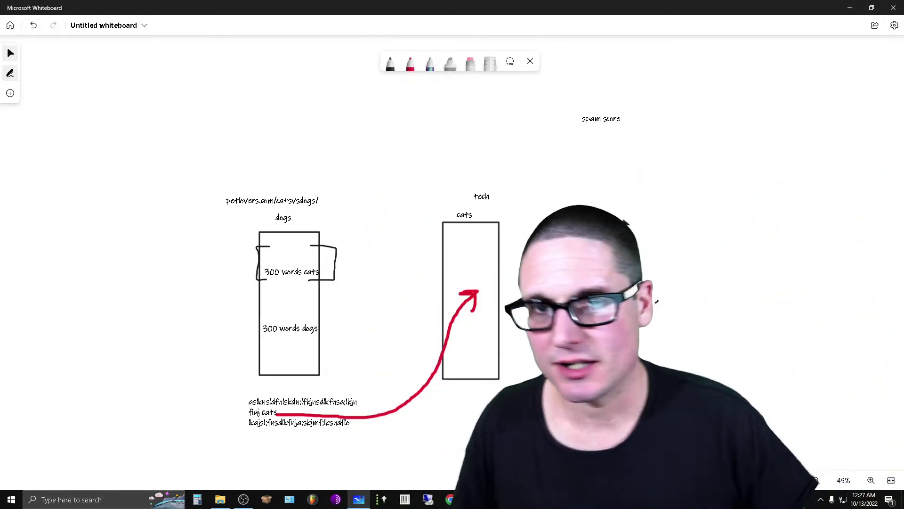
- Switch from the whiteboard to the YouTube Studio livestream page and read the chat question about backlinks from pages with many spammy comments
{"action": "left_click", "coordinate": [851, 8]}
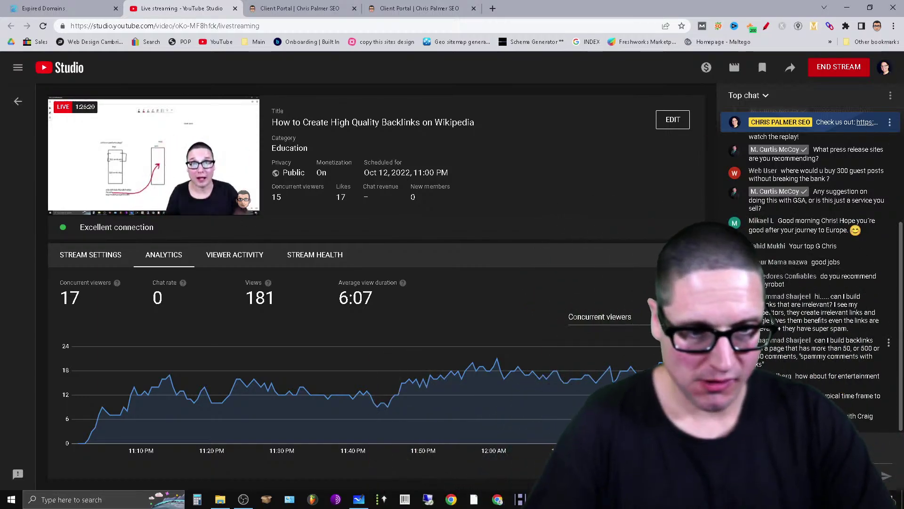
{"action": "left_click_drag", "start_coordinate": [799, 356], "coordinate": [797, 348]}
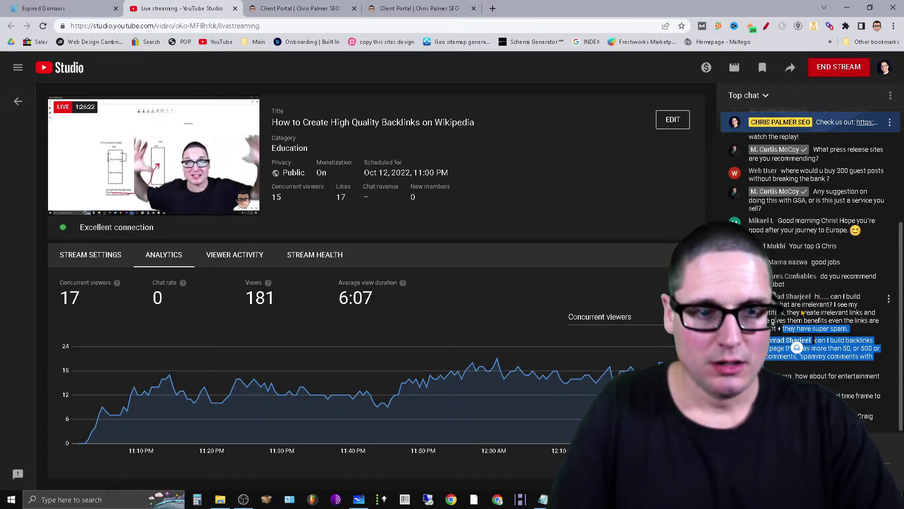
{"action": "left_click", "coordinate": [797, 348]}
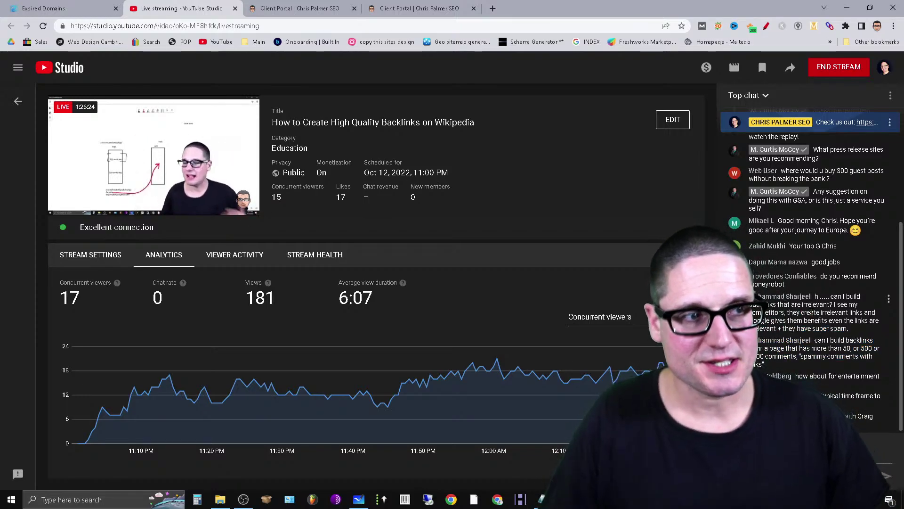
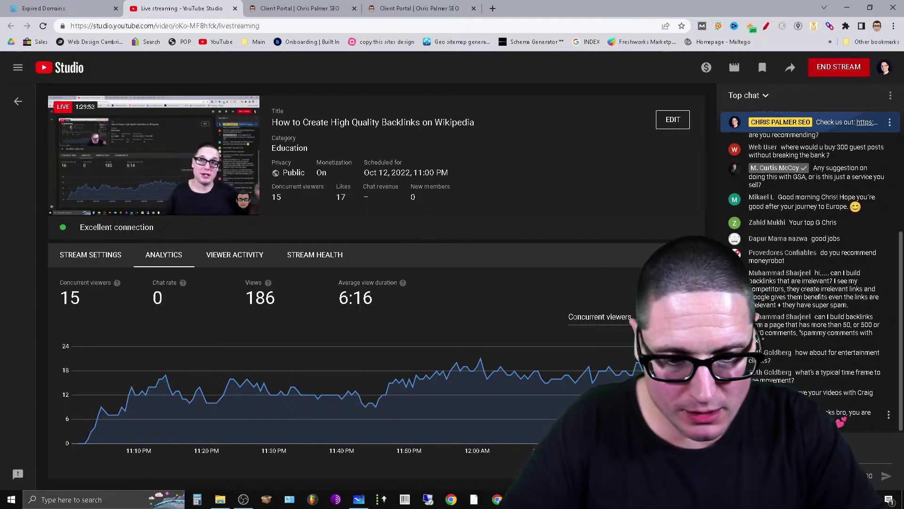
- Look through the Downloads and Desktop folders in File Explorer, then minimize the window
{"action": "left_click", "coordinate": [228, 504]}
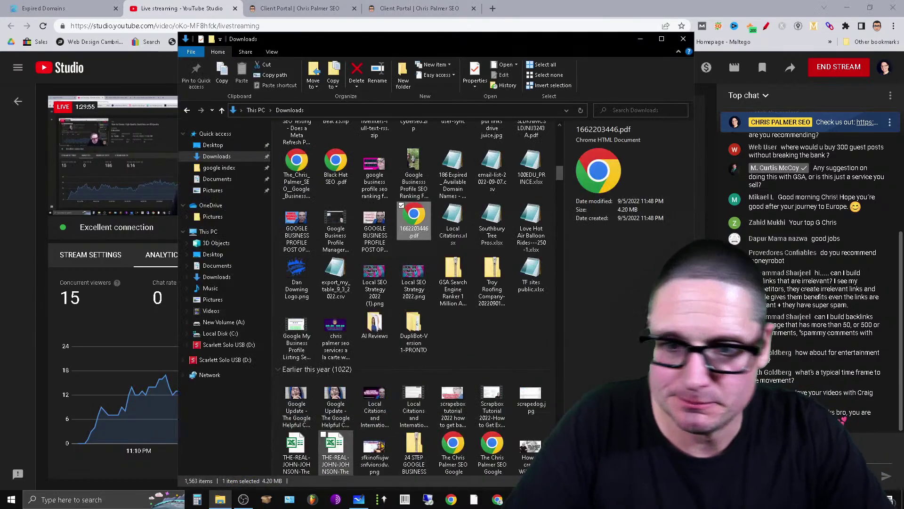
{"action": "left_click_drag", "start_coordinate": [560, 174], "coordinate": [560, 136]}
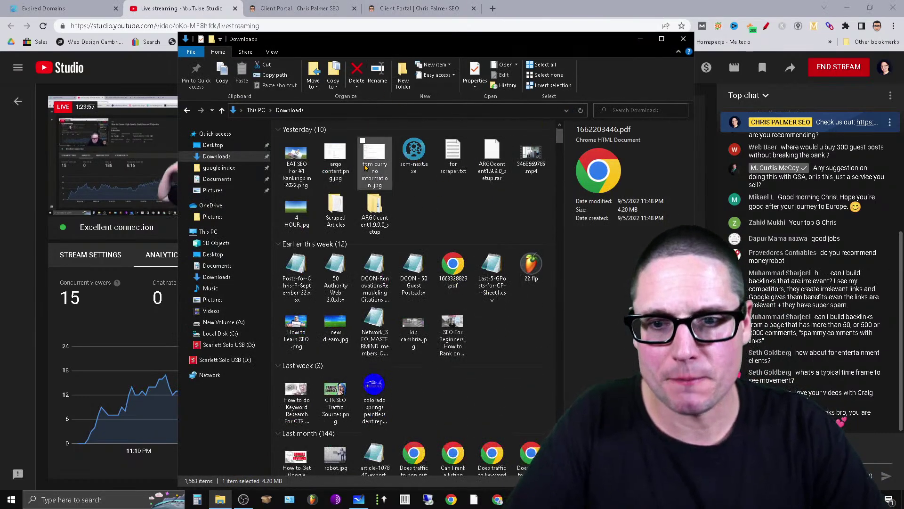
{"action": "left_click", "coordinate": [234, 150]}
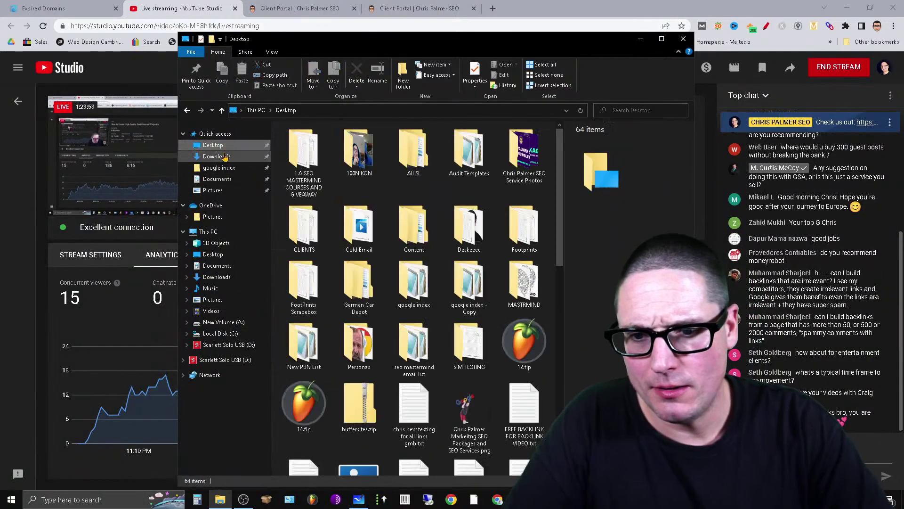
{"action": "left_click", "coordinate": [641, 39]}
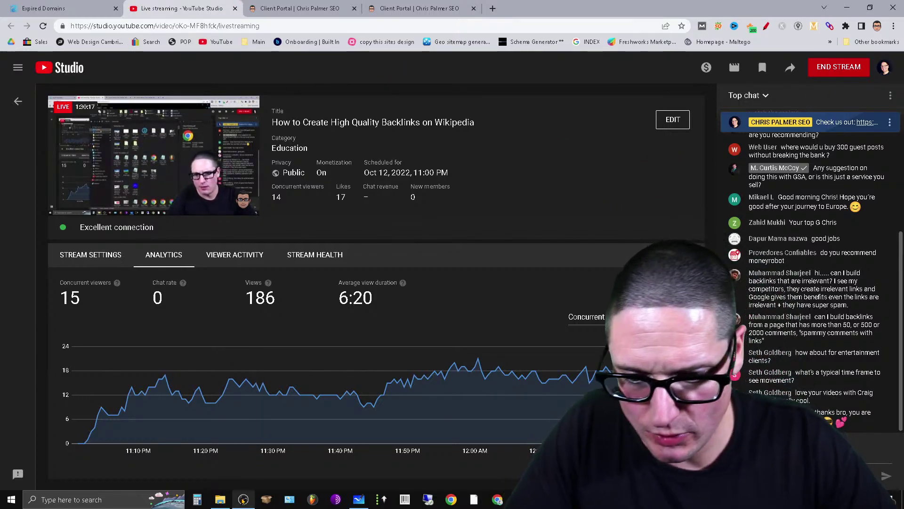
{"action": "mouse_move", "coordinate": [544, 499]}
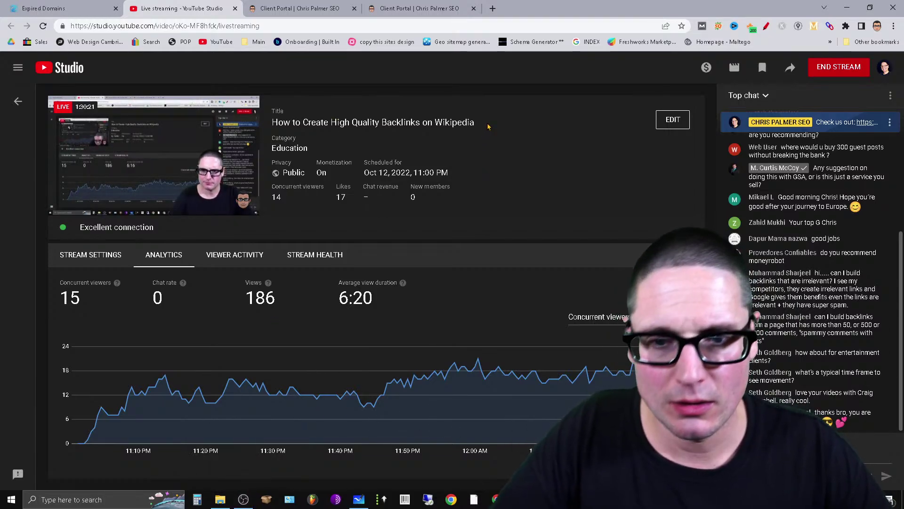
{"action": "triple_click", "coordinate": [320, 122]}
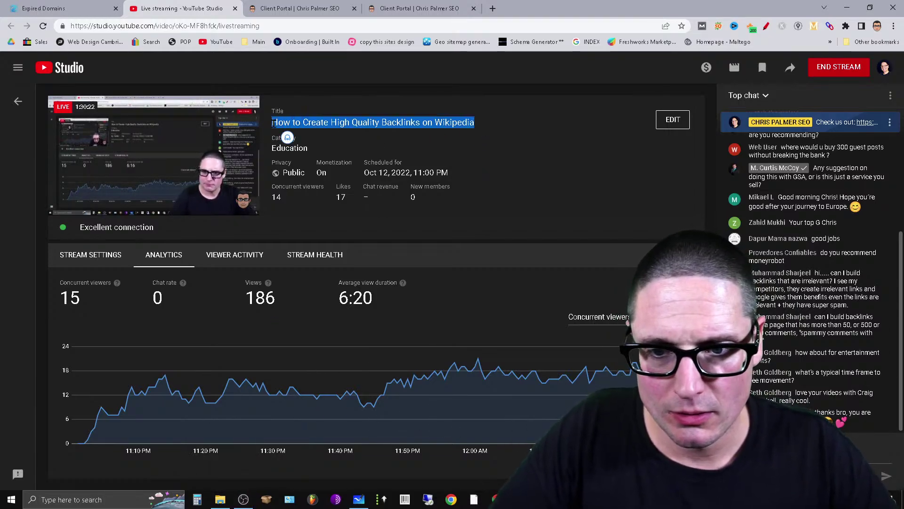
{"action": "left_click", "coordinate": [413, 91]}
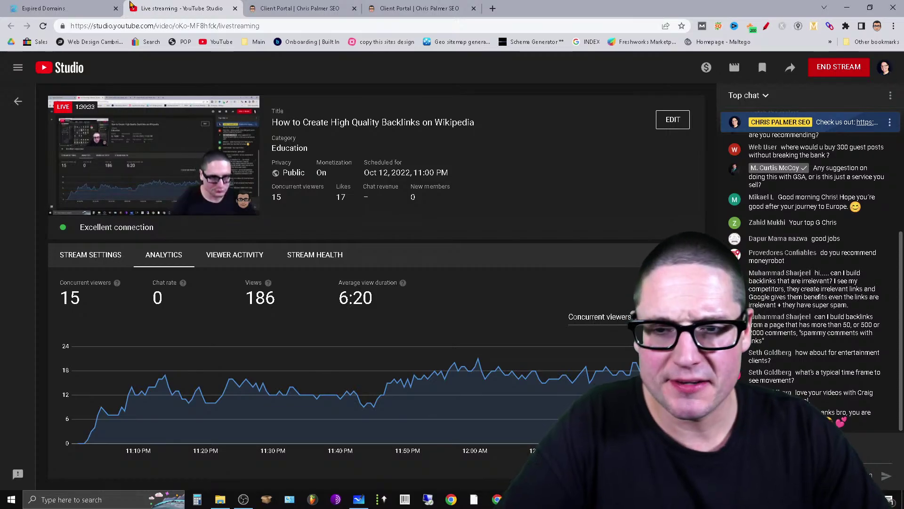
{"action": "mouse_move", "coordinate": [204, 121]}
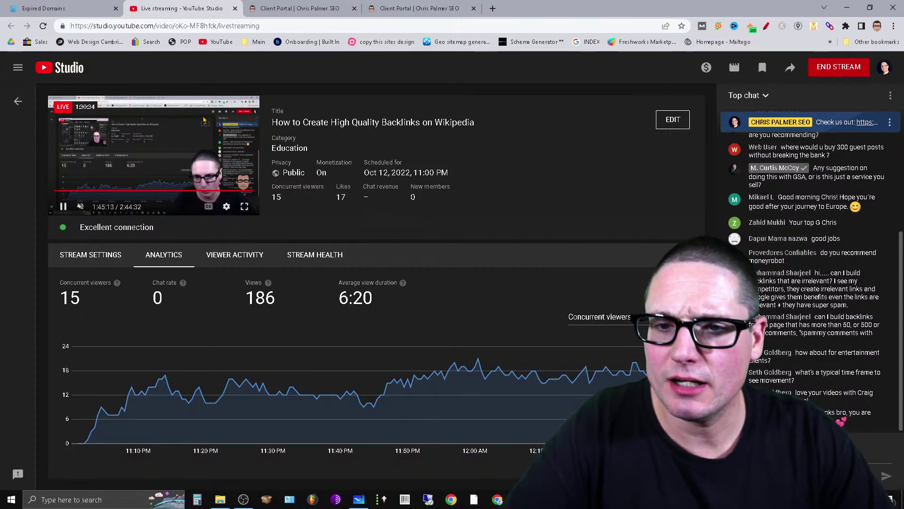
- Look over the SpamZilla expired domains list, then return to the livestream page
{"action": "left_click", "coordinate": [41, 9]}
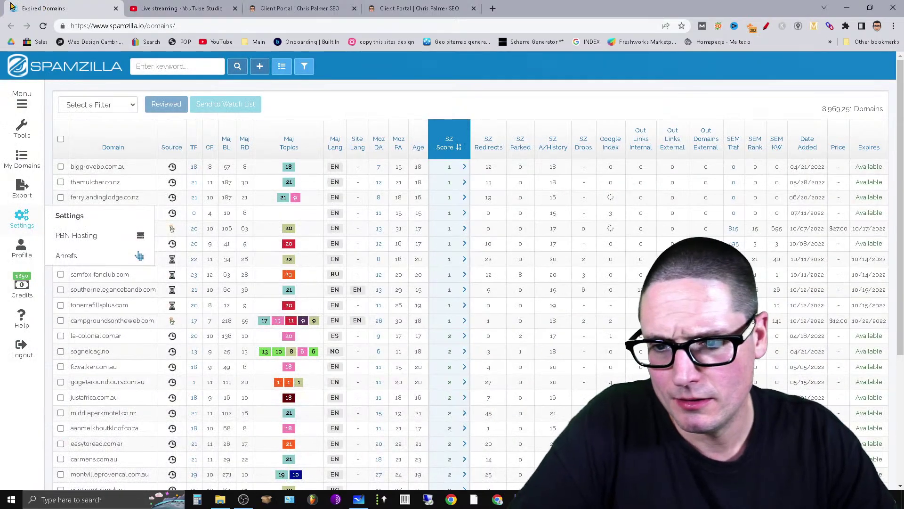
{"action": "scroll", "coordinate": [606, 264], "scroll_direction": "down", "scroll_amount": 10}
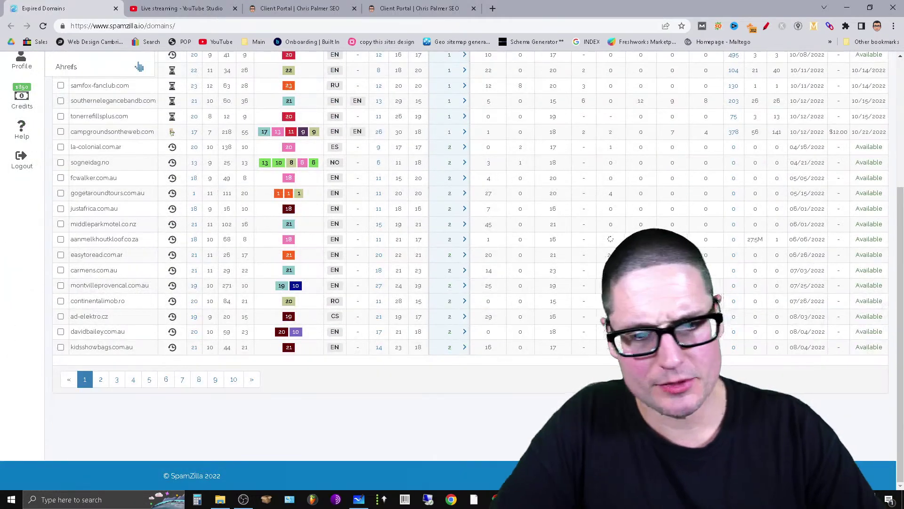
{"action": "scroll", "coordinate": [606, 264], "scroll_direction": "up", "scroll_amount": 10}
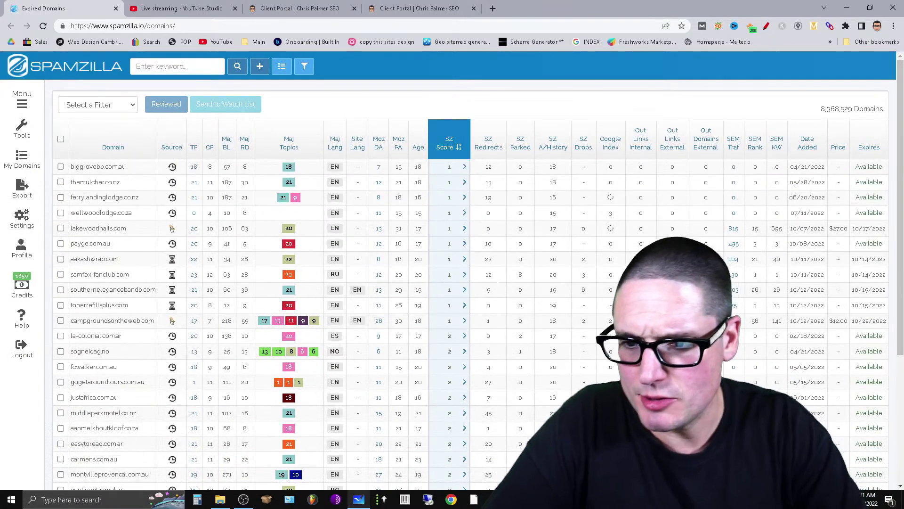
{"action": "scroll", "coordinate": [271, 463], "scroll_direction": "down", "scroll_amount": 3}
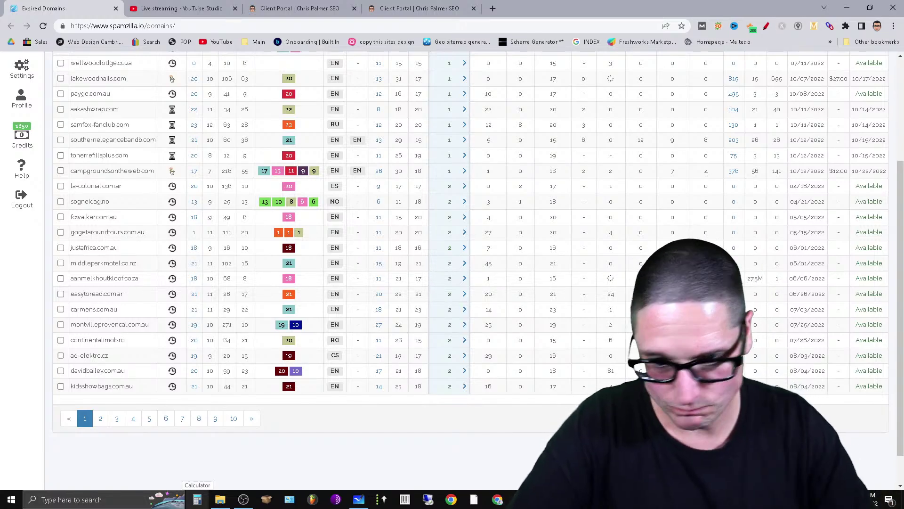
{"action": "scroll", "coordinate": [468, 348], "scroll_direction": "up", "scroll_amount": 3}
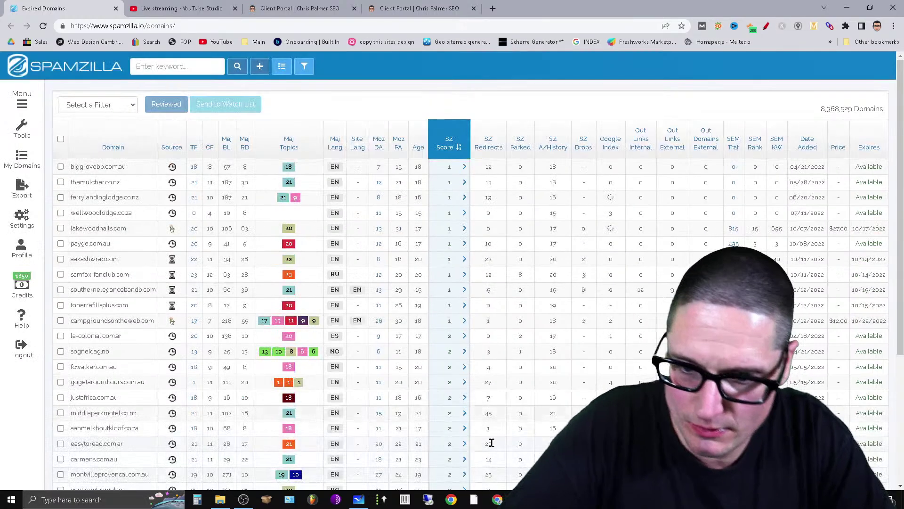
{"action": "left_click", "coordinate": [164, 7]}
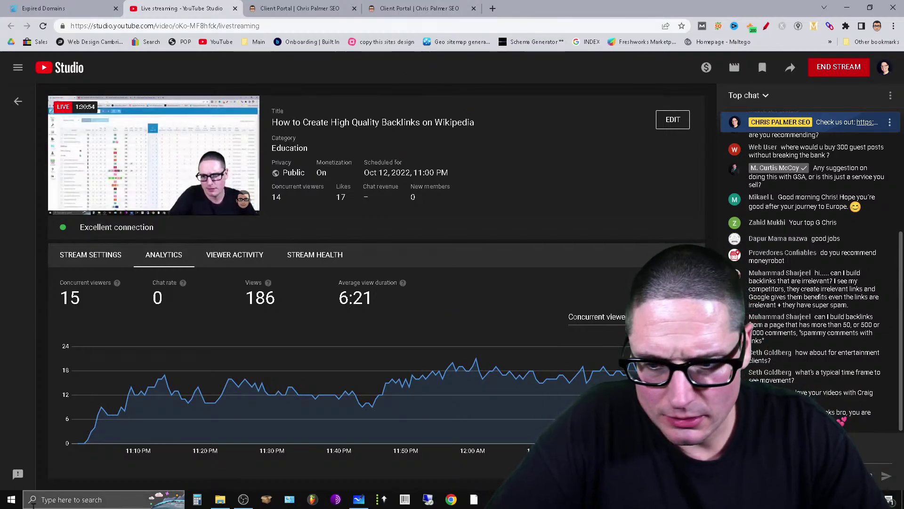
- Search Windows for "incog" and launch the Incogniton app
{"action": "left_click", "coordinate": [12, 498]}
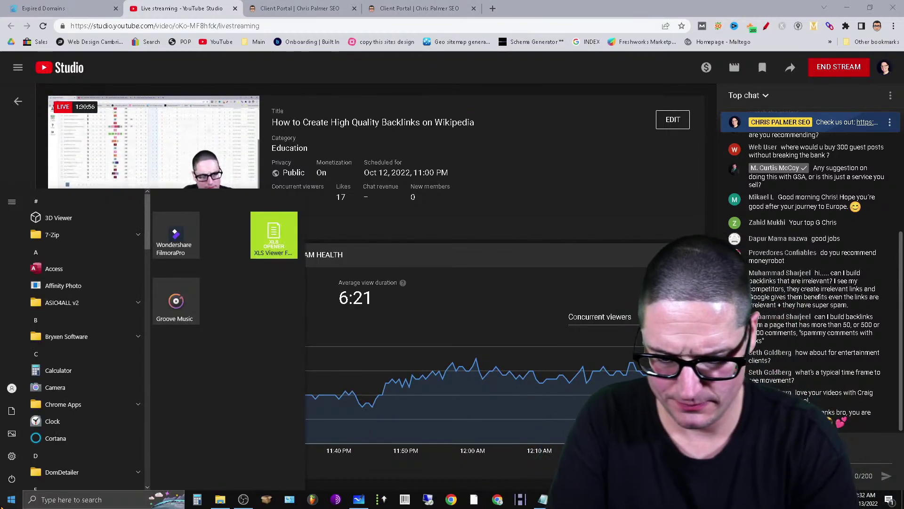
{"action": "left_click", "coordinate": [95, 499]}
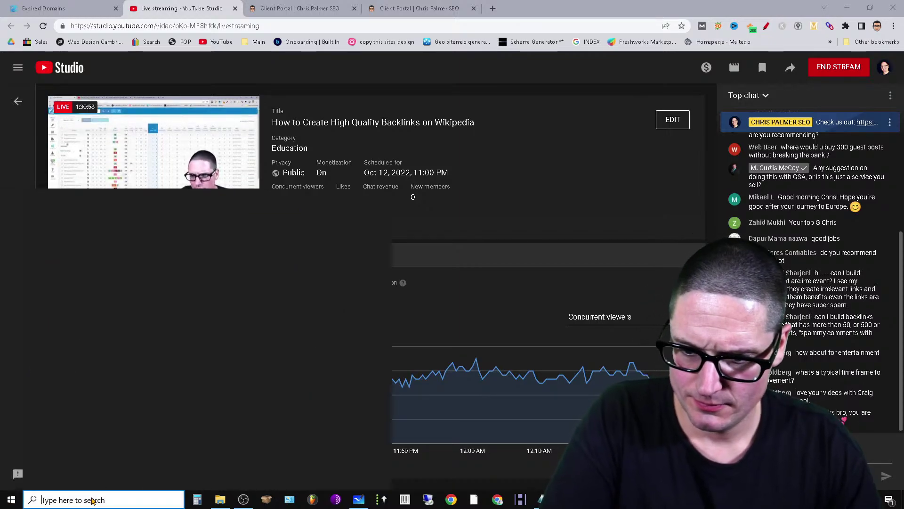
{"action": "type", "text": "incog"}
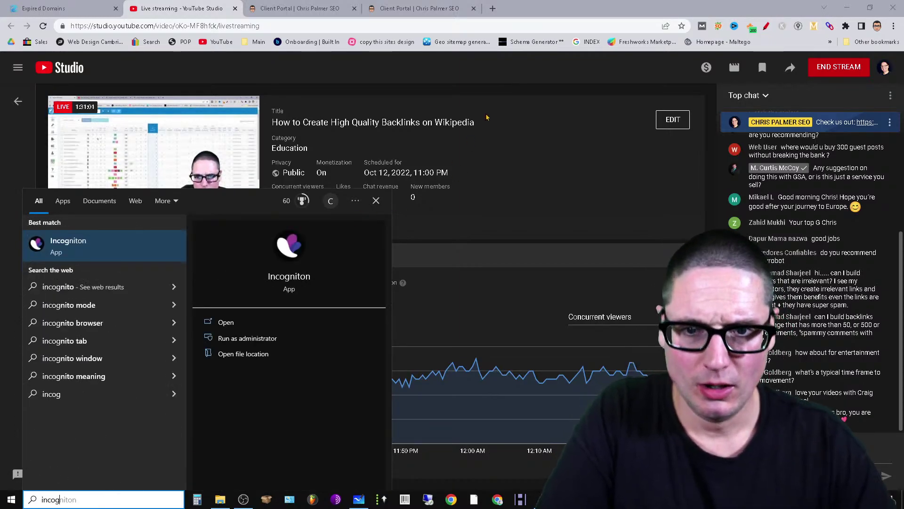
{"action": "key", "text": "Return"}
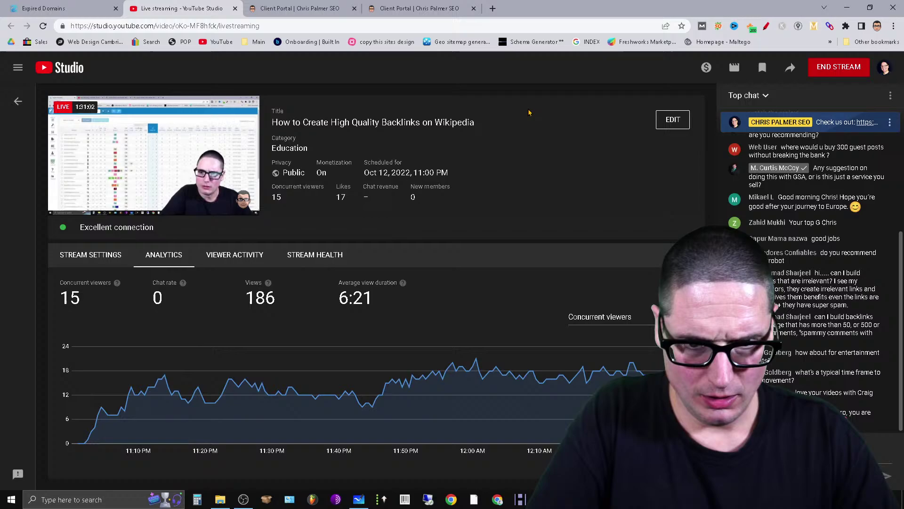
- Open a new browser tab, glance at the client portal's SEO packages and the expired domains list, and return to the livestream page
{"action": "left_click", "coordinate": [493, 8]}
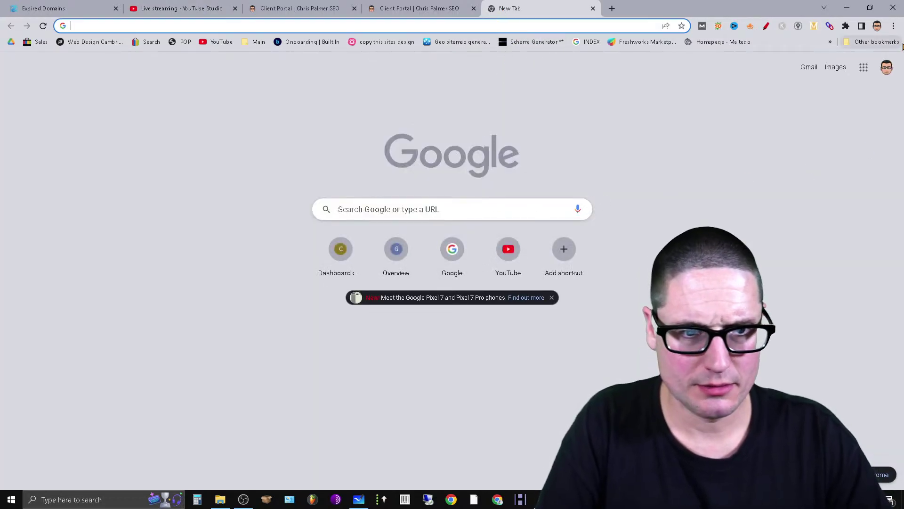
{"action": "left_click", "coordinate": [448, 213]}
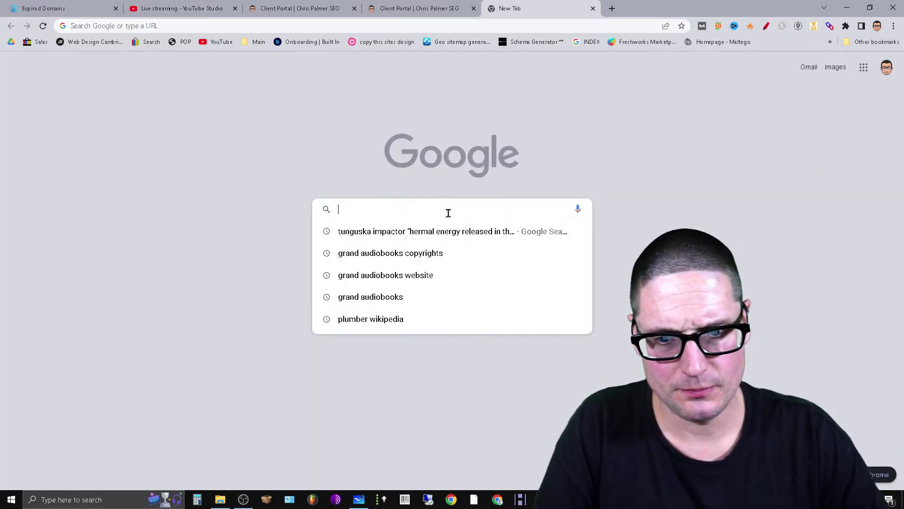
{"action": "left_click", "coordinate": [786, 362]}
{"action": "left_click", "coordinate": [429, 202]}
{"action": "left_click", "coordinate": [432, 8]}
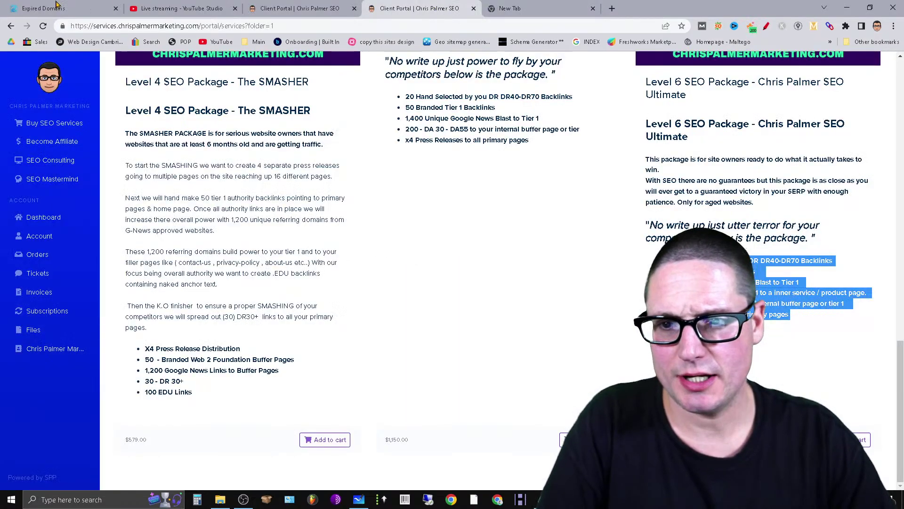
{"action": "left_click", "coordinate": [43, 8]}
{"action": "left_click", "coordinate": [181, 8]}
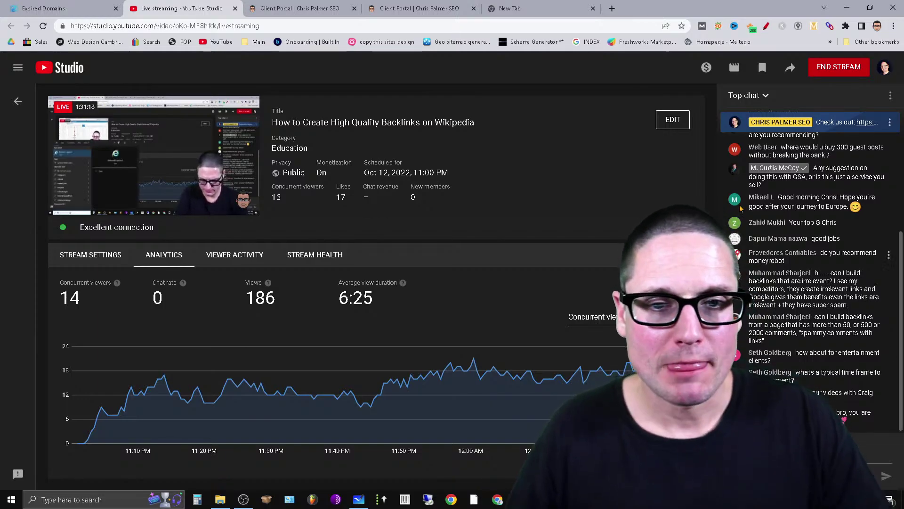
- Load seomastermind.org in the empty browser tab
{"action": "left_click", "coordinate": [504, 8]}
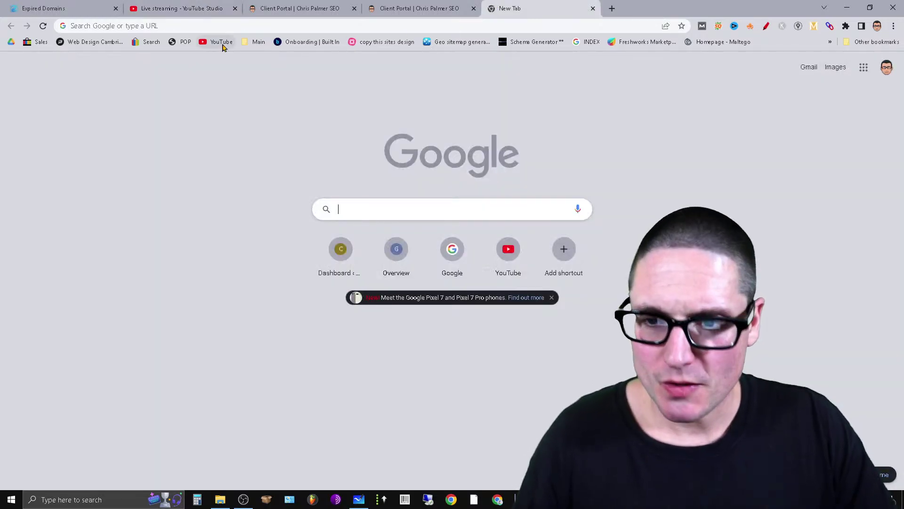
{"action": "left_click", "coordinate": [125, 23]}
{"action": "type", "text": "seo"}
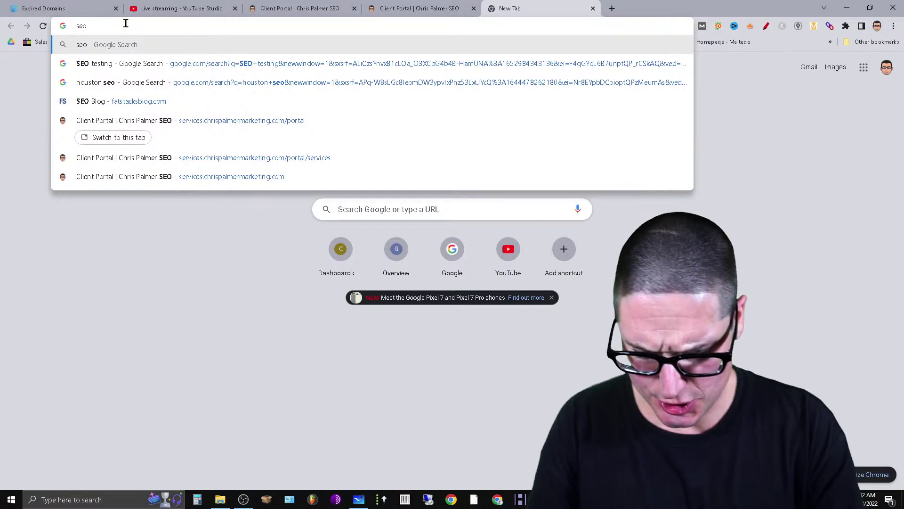
{"action": "type", "text": "mastermind.or"}
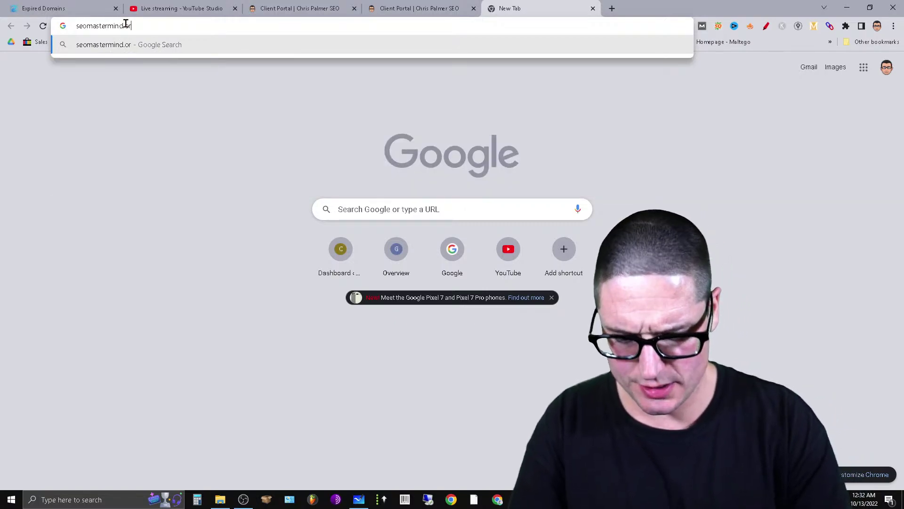
{"action": "type", "text": "g"}
{"action": "key", "text": "Return"}
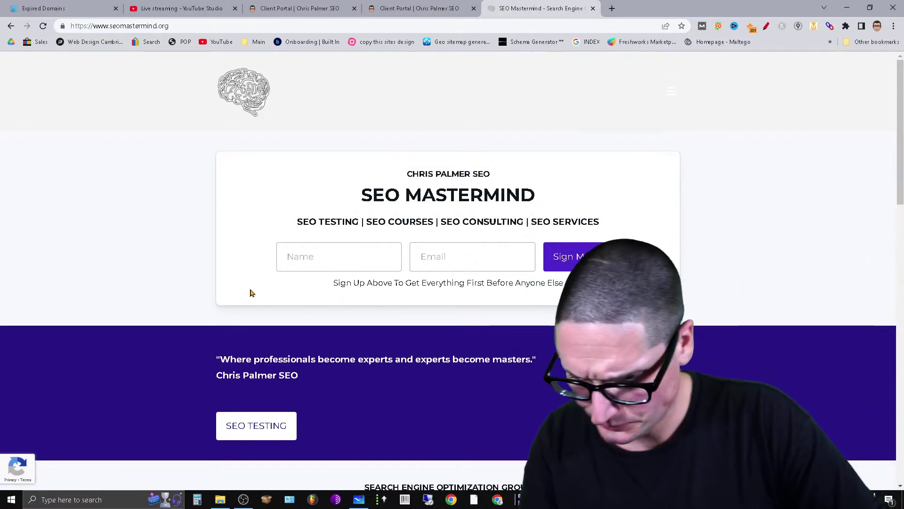
- Look over the SEO Mastermind homepage from the sign-up form down to the footer links and return to its start
{"action": "scroll", "coordinate": [900, 141], "scroll_direction": "down", "scroll_amount": 6}
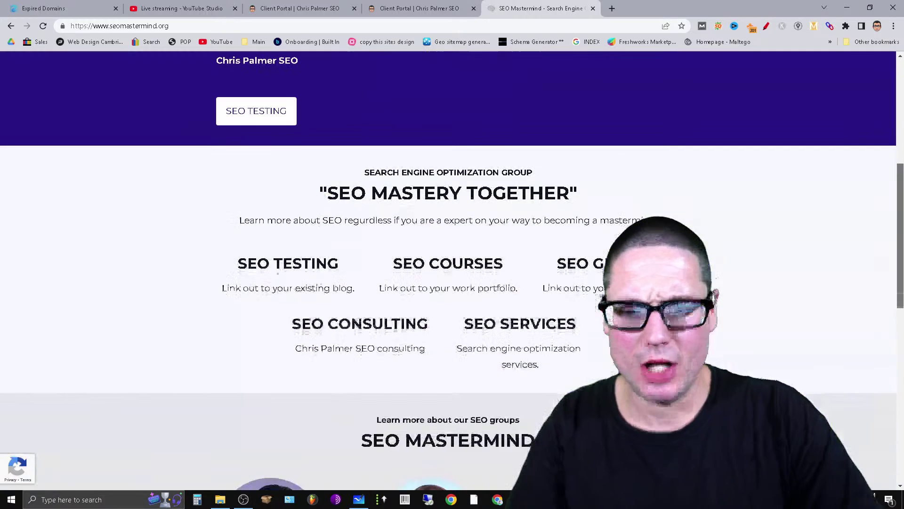
{"action": "scroll", "coordinate": [452, 271], "scroll_direction": "down", "scroll_amount": 3}
{"action": "scroll", "coordinate": [452, 271], "scroll_direction": "down", "scroll_amount": 5}
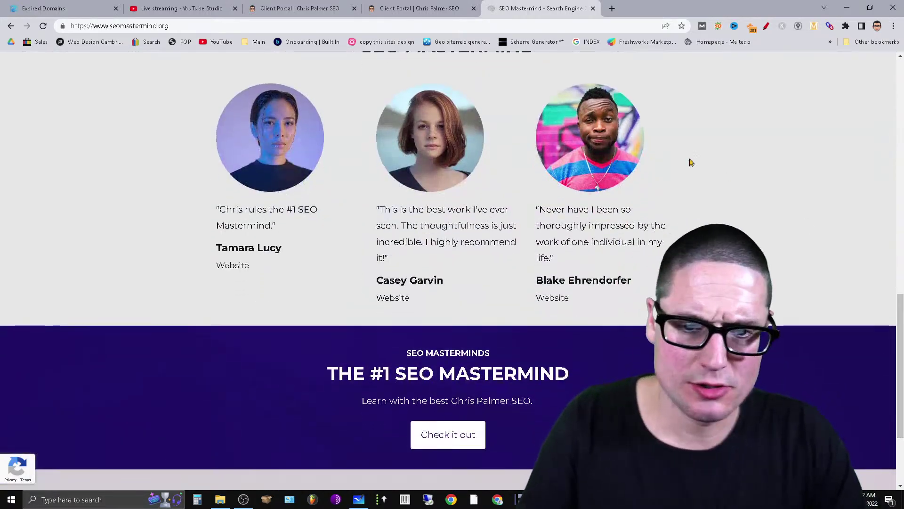
{"action": "scroll", "coordinate": [452, 271], "scroll_direction": "down", "scroll_amount": 3}
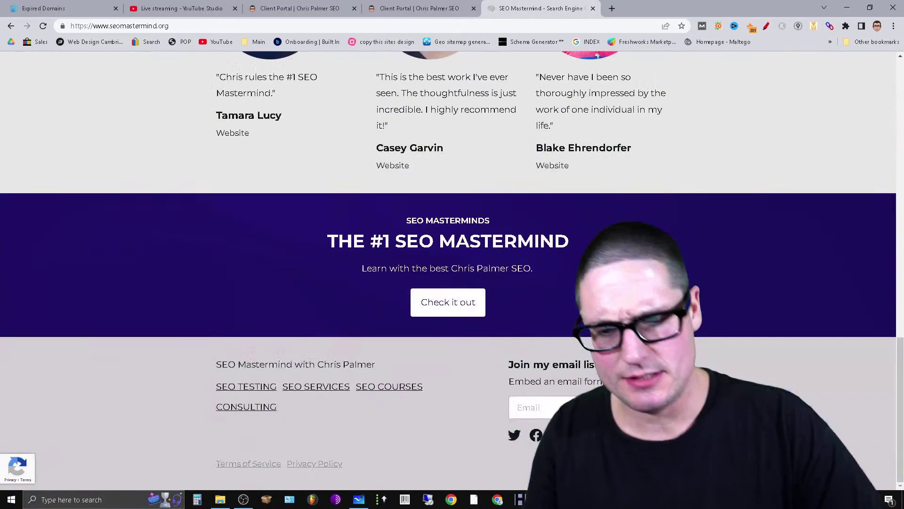
{"action": "scroll", "coordinate": [409, 470], "scroll_direction": "up", "scroll_amount": 15}
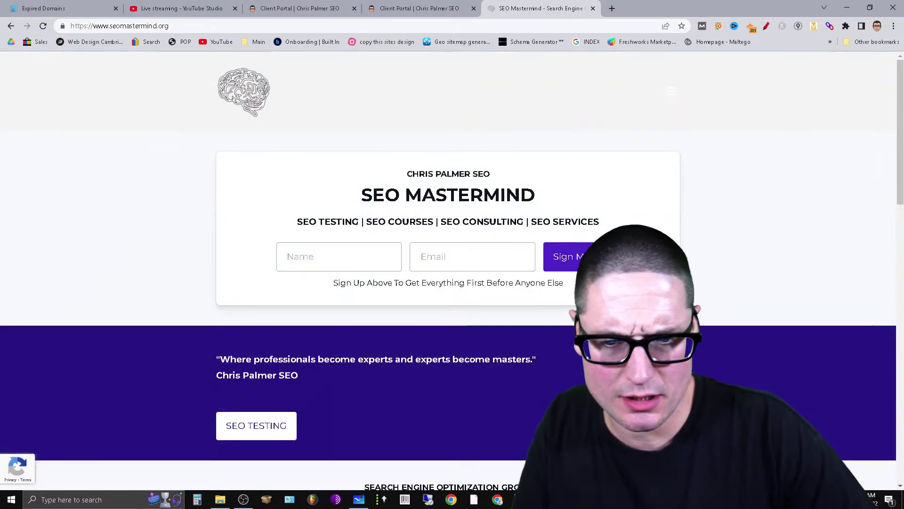
{"action": "scroll", "coordinate": [409, 470], "scroll_direction": "down", "scroll_amount": 15}
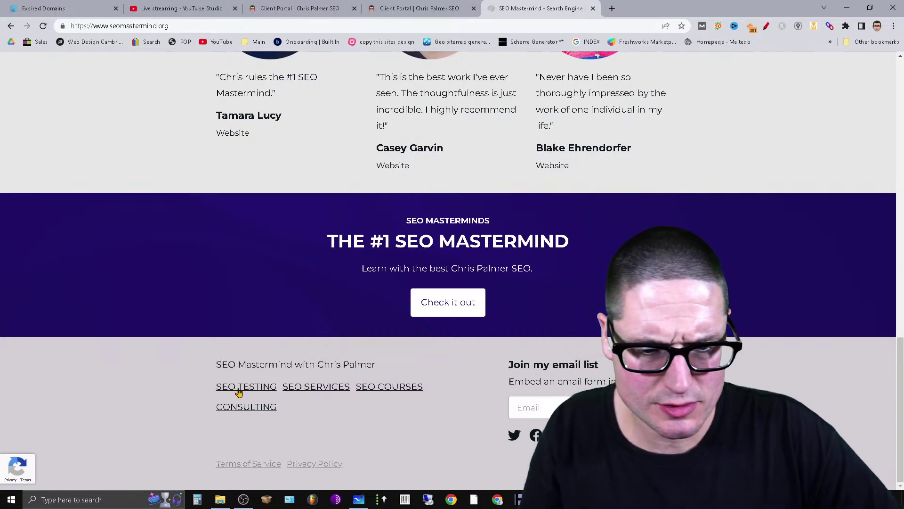
{"action": "scroll", "coordinate": [370, 455], "scroll_direction": "up", "scroll_amount": 20}
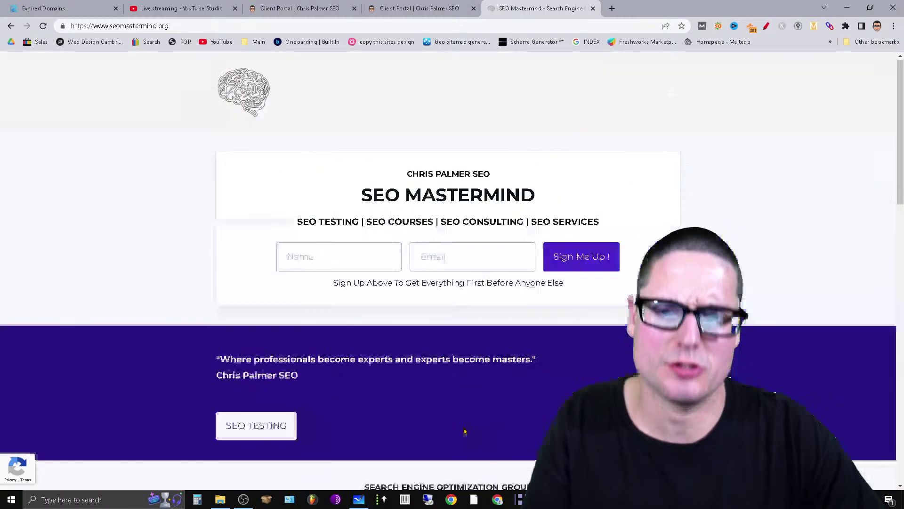
- Point out the site's address and the name and email sign-up fields, leaving them empty, and reload the page
{"action": "left_click", "coordinate": [220, 27]}
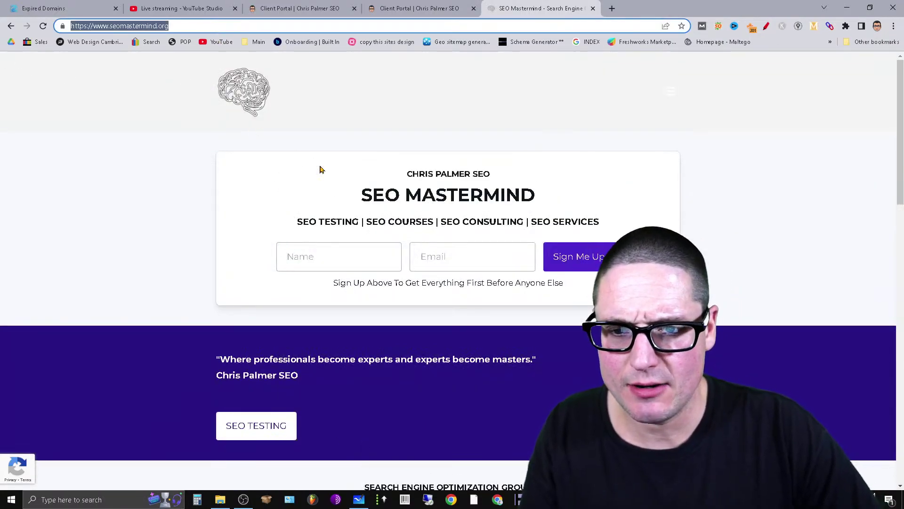
{"action": "left_click", "coordinate": [270, 218]}
{"action": "left_click", "coordinate": [338, 261]}
{"action": "left_click", "coordinate": [486, 251]}
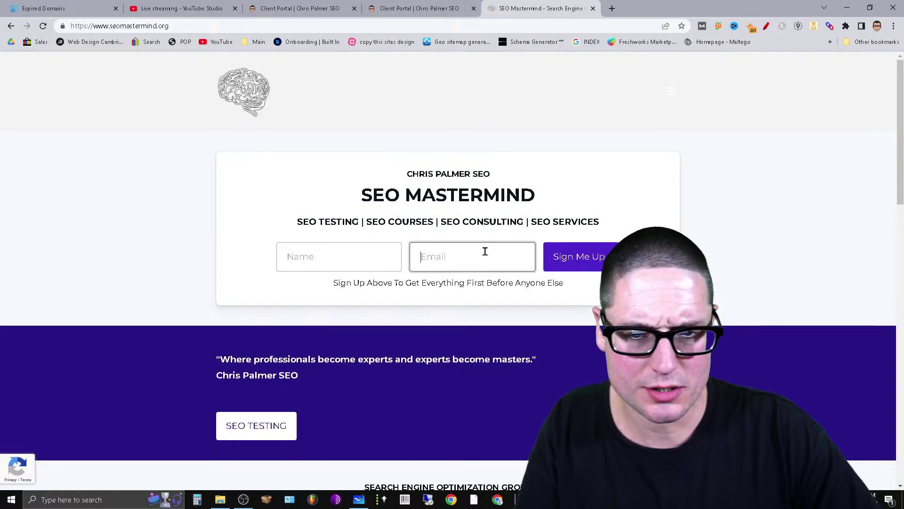
{"action": "left_click", "coordinate": [734, 216]}
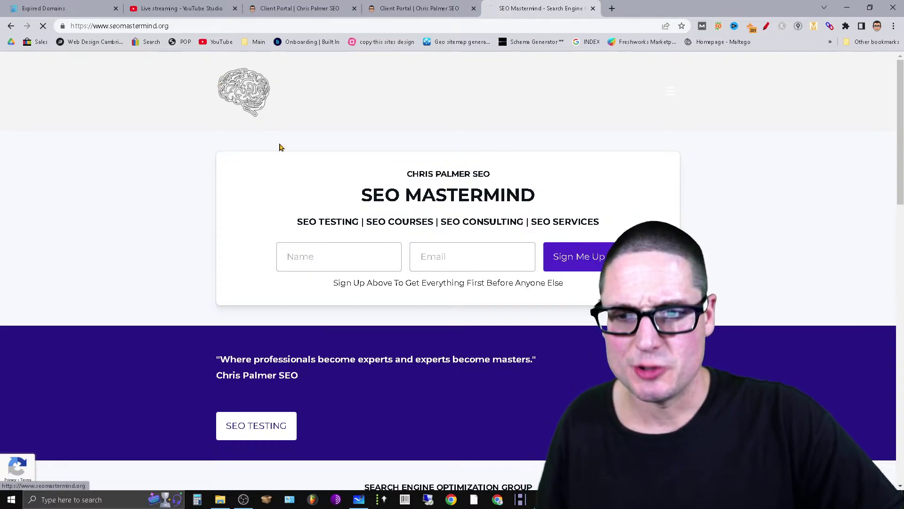
{"action": "key", "text": "F5"}
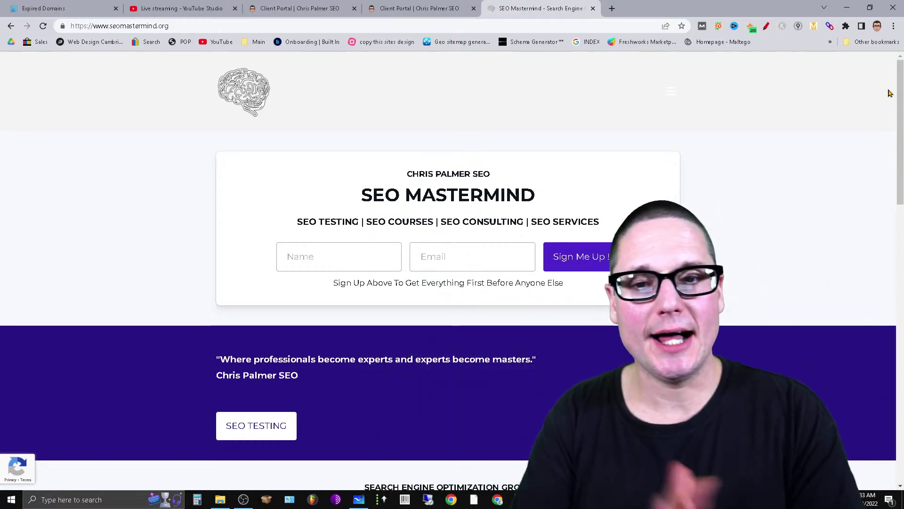
{"action": "left_click", "coordinate": [677, 94]}
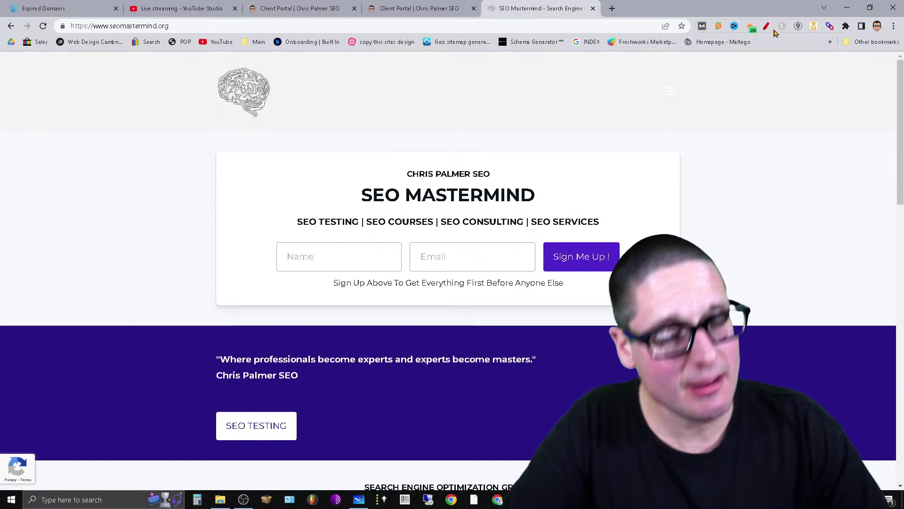
- Check the livestream chat, open the client portal's SEO services in a new tab, and enter the Buy Backlinks- Link Building Services category
{"action": "left_click", "coordinate": [184, 8]}
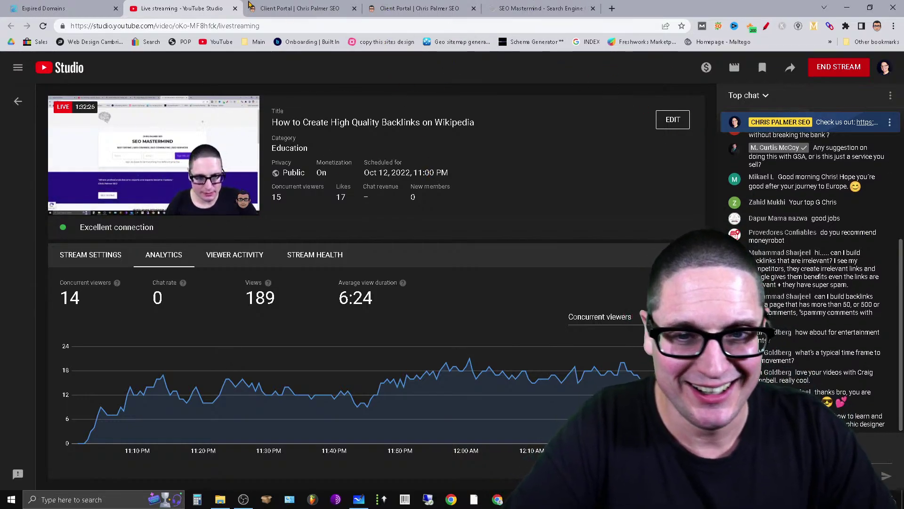
{"action": "left_click", "coordinate": [301, 8]}
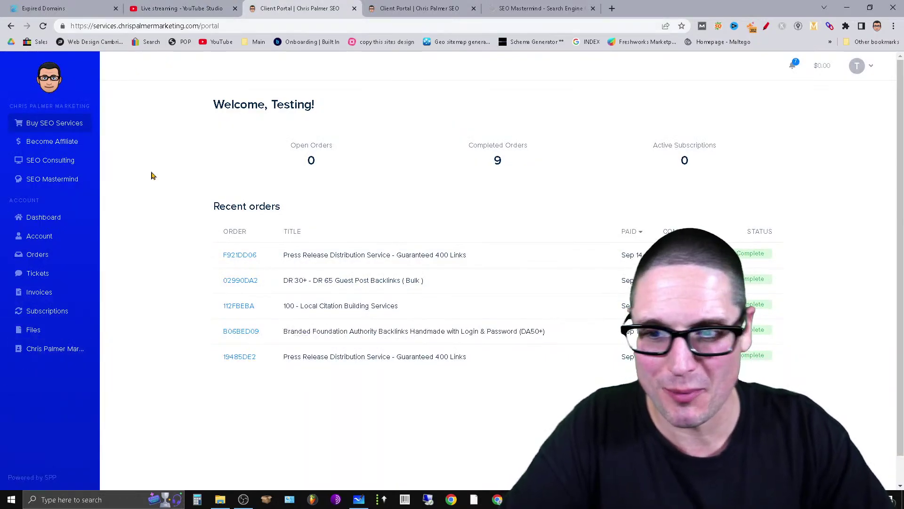
{"action": "left_click", "coordinate": [70, 122]}
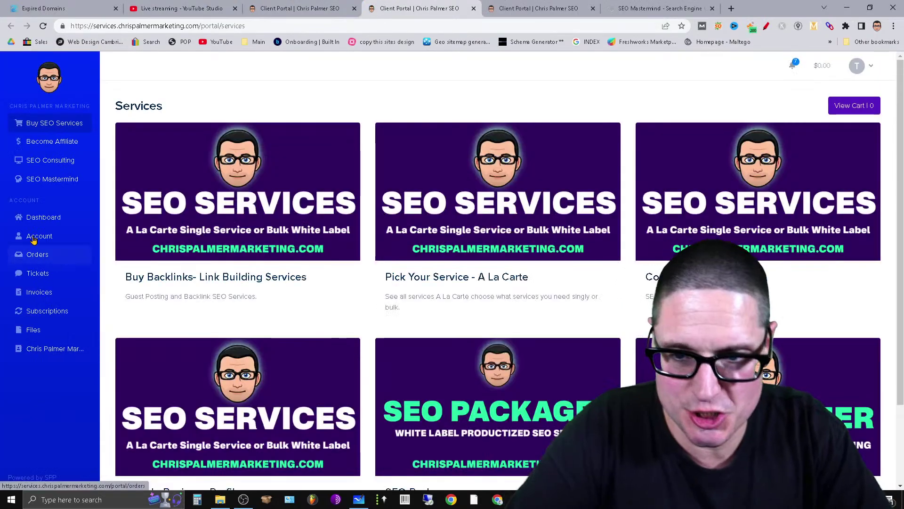
{"action": "scroll", "coordinate": [44, 179], "scroll_direction": "down", "scroll_amount": 2}
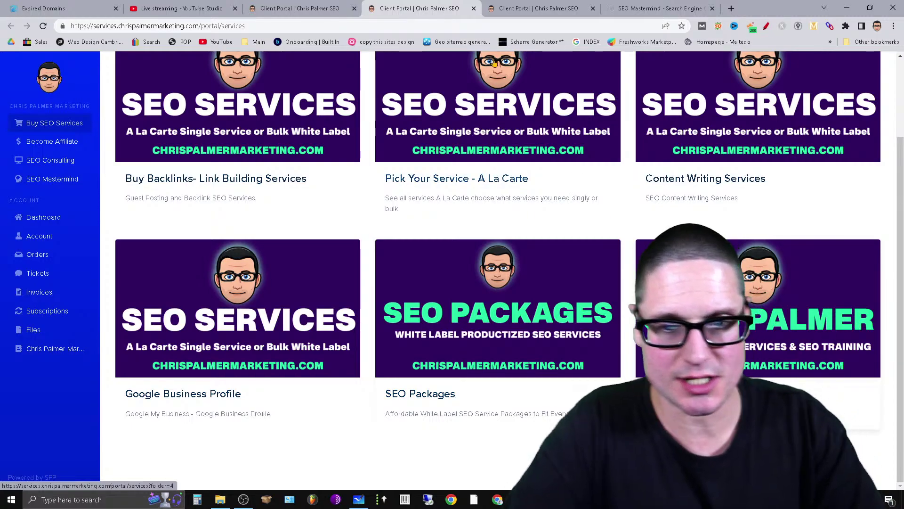
{"action": "left_click", "coordinate": [231, 76]}
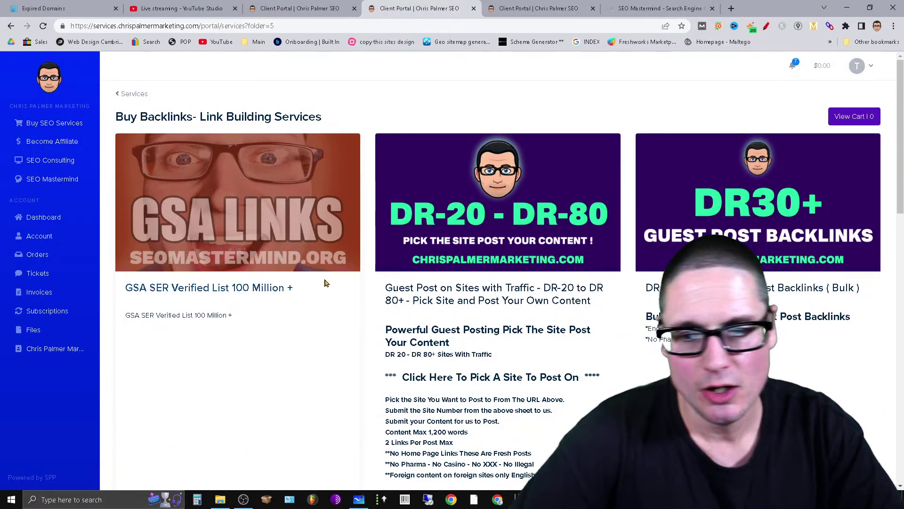
- Examine the GSA SER verified list and the DR-20 to DR-80 and DR30+ guest post offers
{"action": "left_click_drag", "start_coordinate": [337, 290], "coordinate": [118, 94]}
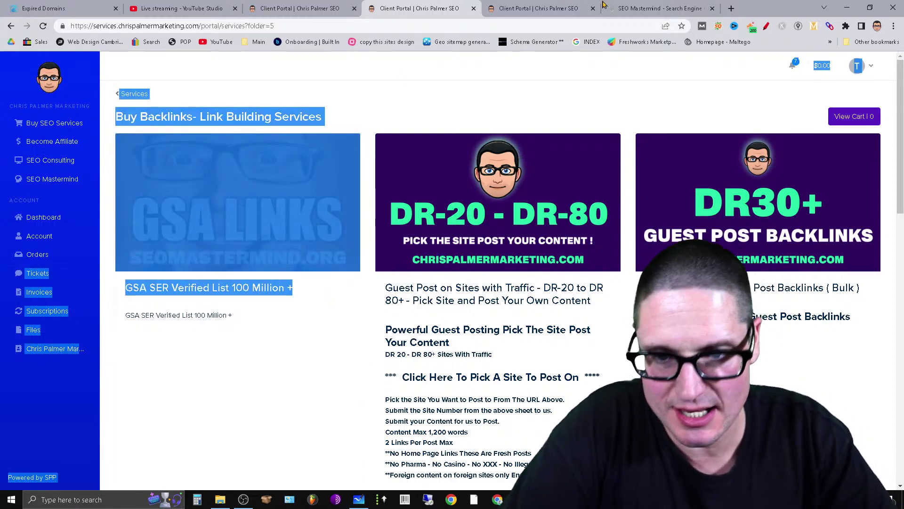
{"action": "left_click", "coordinate": [284, 140]}
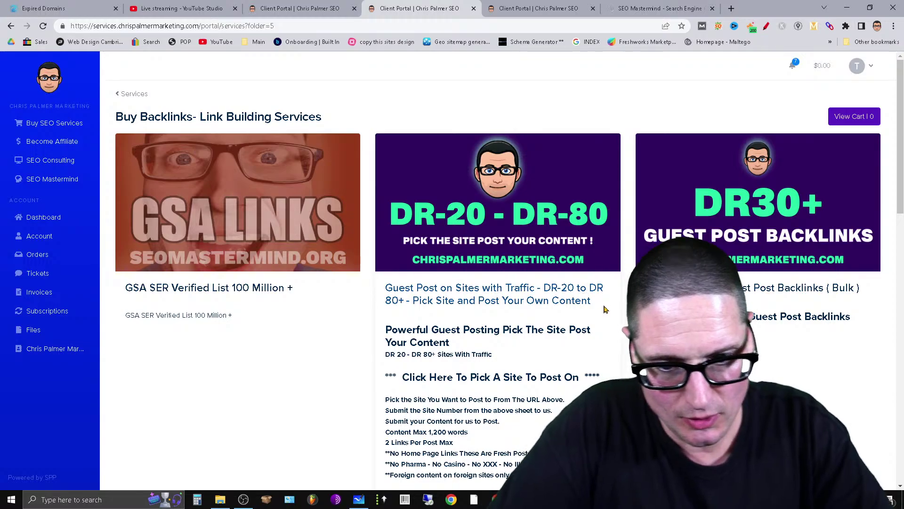
{"action": "left_click_drag", "start_coordinate": [606, 309], "coordinate": [341, 289]}
{"action": "left_click", "coordinate": [889, 459]}
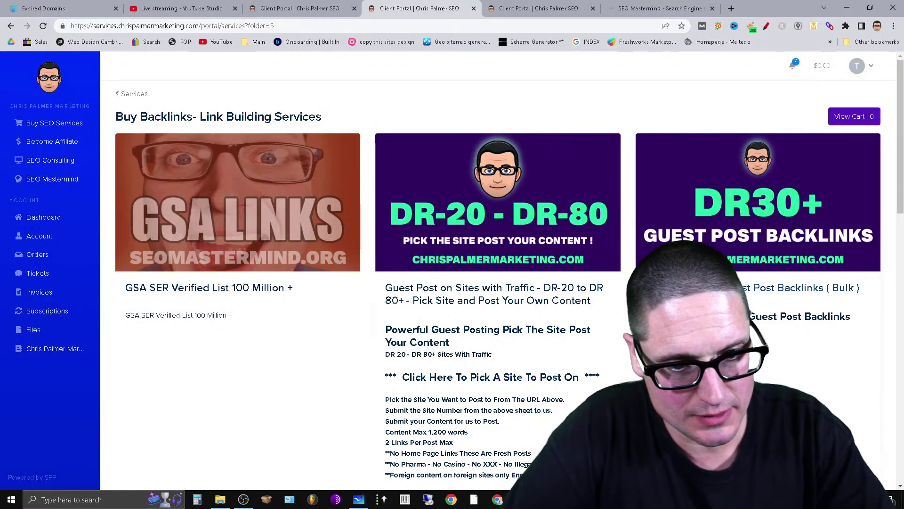
{"action": "left_click_drag", "start_coordinate": [783, 282], "coordinate": [831, 286]}
- Look through the remaining backlink offers and highlight the "1,400 Unique Google News Approved Backlinks" heading
{"action": "scroll", "coordinate": [831, 286], "scroll_direction": "down", "scroll_amount": 6}
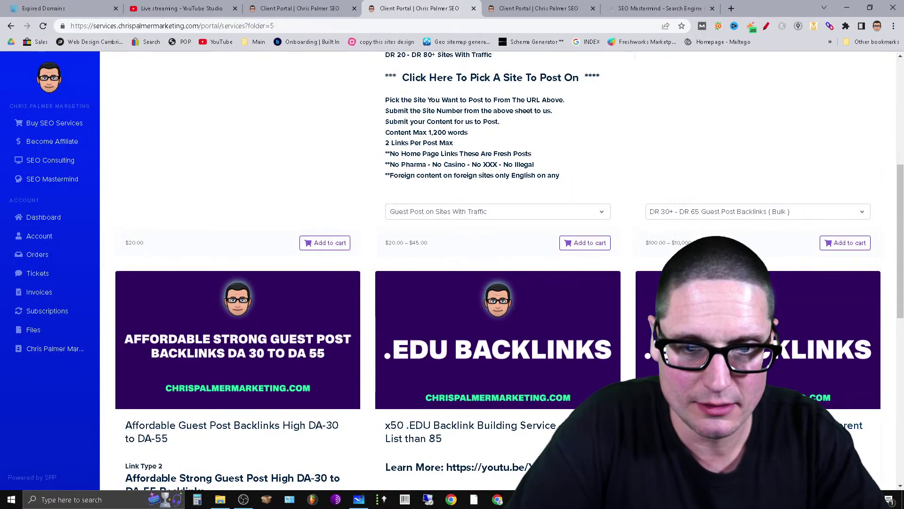
{"action": "scroll", "coordinate": [173, 113], "scroll_direction": "down", "scroll_amount": 3}
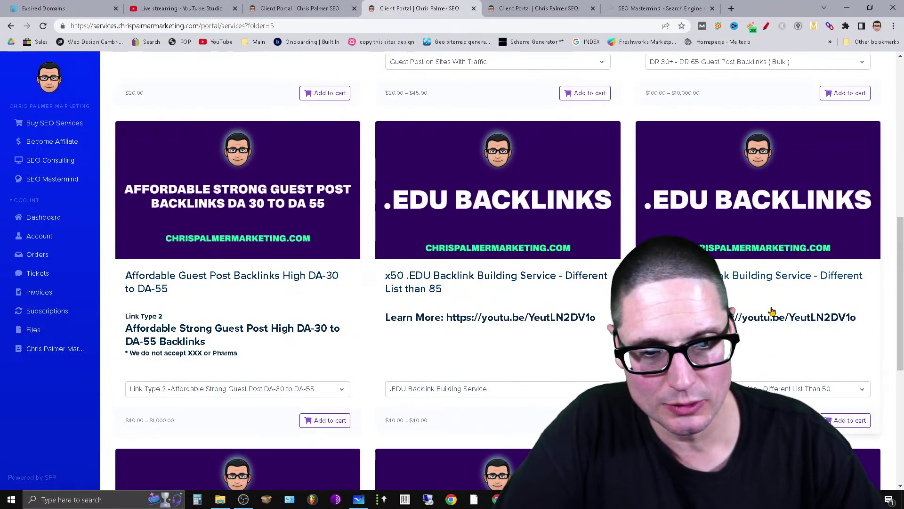
{"action": "scroll", "coordinate": [520, 155], "scroll_direction": "down", "scroll_amount": 6}
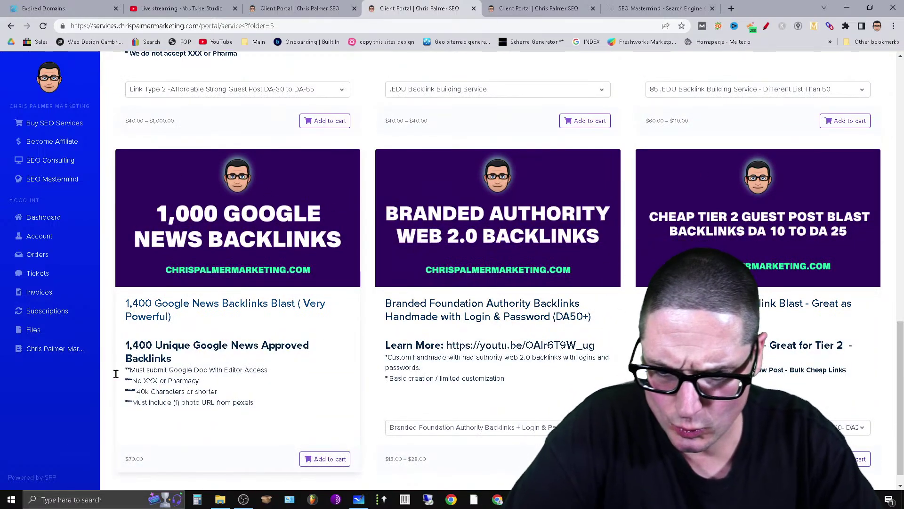
{"action": "triple_click", "coordinate": [189, 362]}
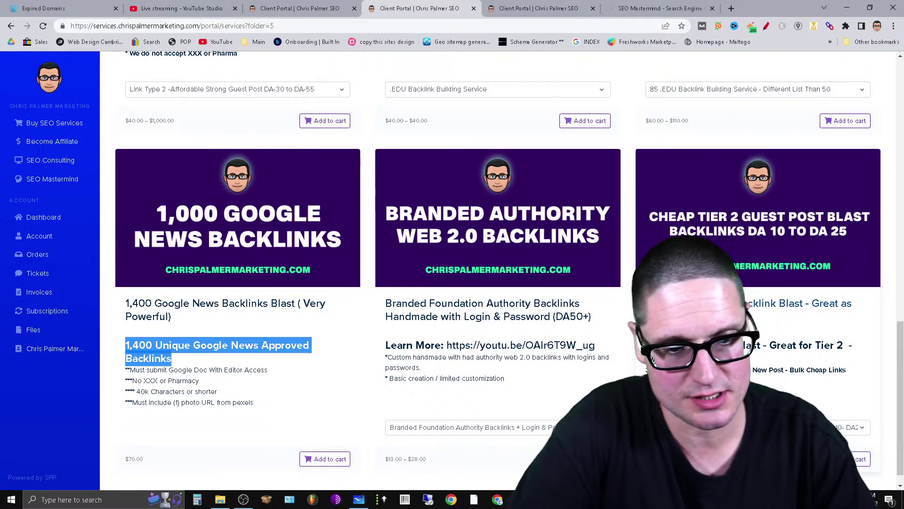
{"action": "scroll", "coordinate": [651, 359], "scroll_direction": "down", "scroll_amount": 1}
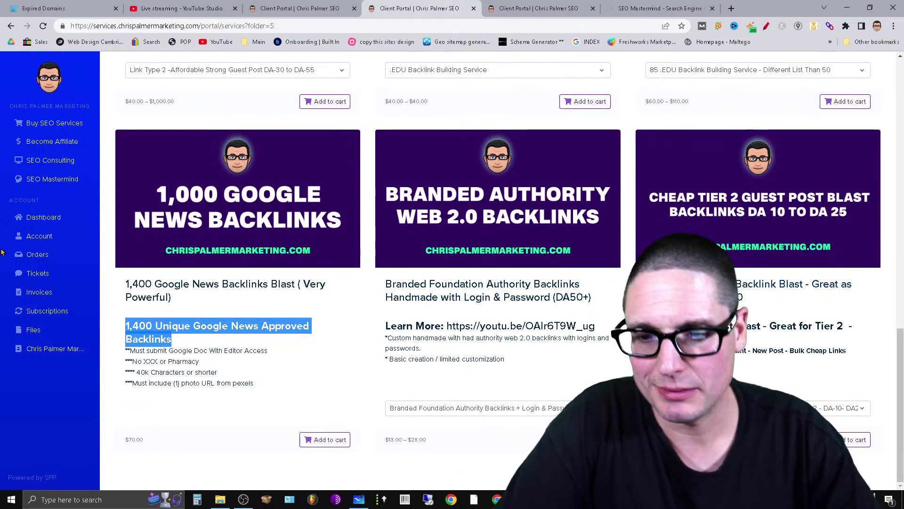
- Open the SEO services catalogue in another tab, look over its categories, and go to the Become Affiliate page
{"action": "left_click", "coordinate": [74, 140]}
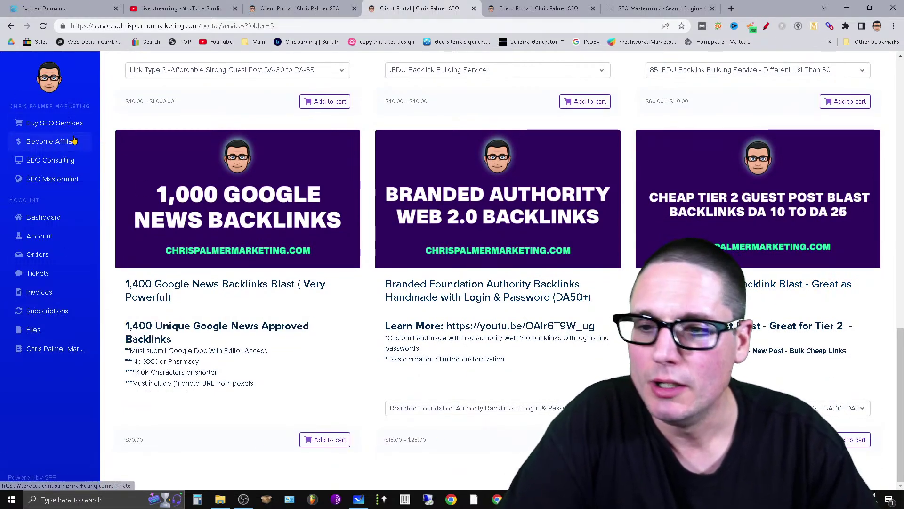
{"action": "left_click", "coordinate": [66, 124]}
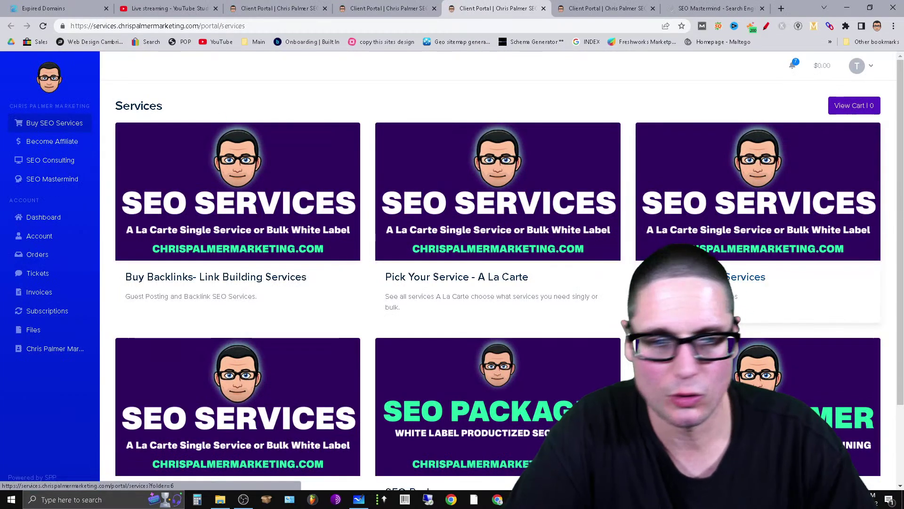
{"action": "scroll", "coordinate": [832, 321], "scroll_direction": "down", "scroll_amount": 2}
{"action": "left_click", "coordinate": [49, 142]}
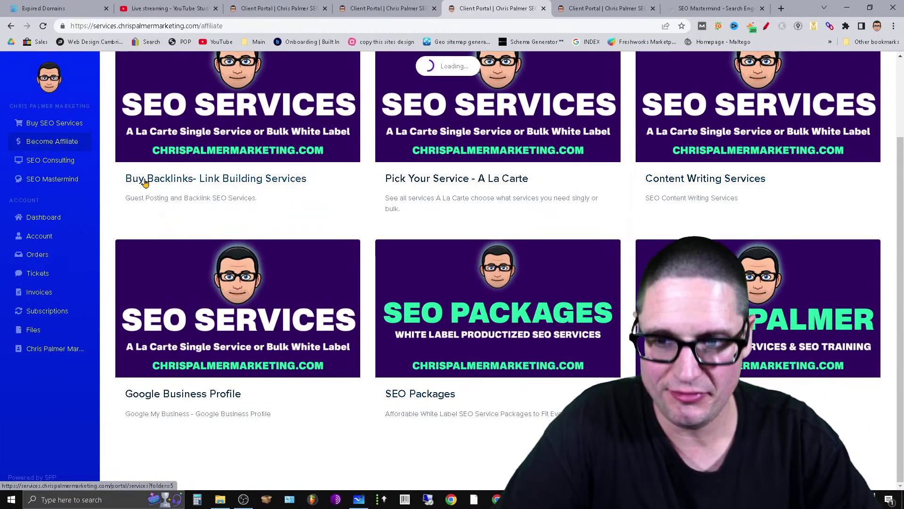
- Highlight the 15% recurring service commission line and the 10% recurring package commission line on the affiliate program page
{"action": "left_click_drag", "start_coordinate": [221, 206], "coordinate": [707, 200]}
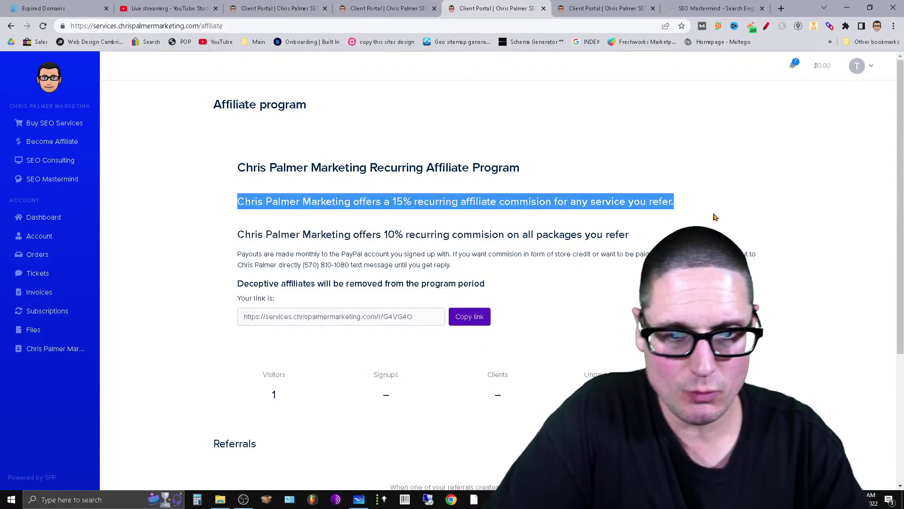
{"action": "left_click_drag", "start_coordinate": [215, 237], "coordinate": [791, 239]}
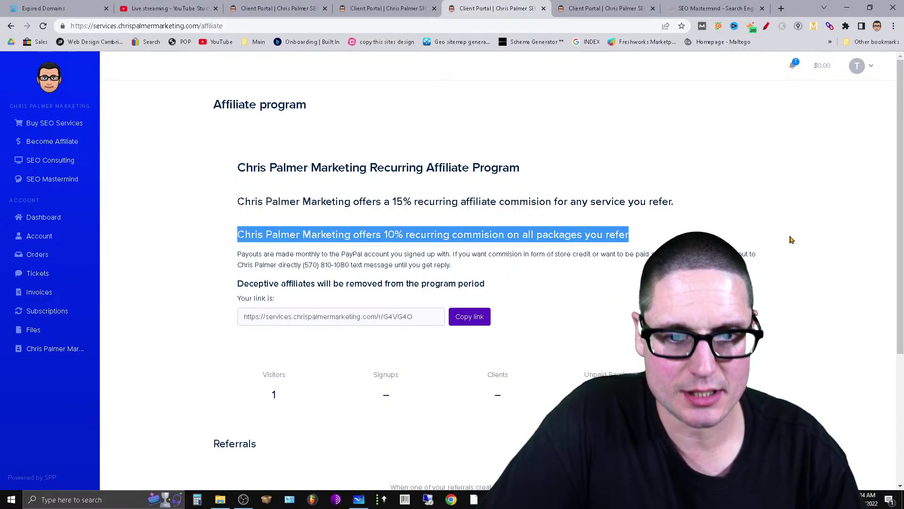
{"action": "left_click", "coordinate": [755, 227]}
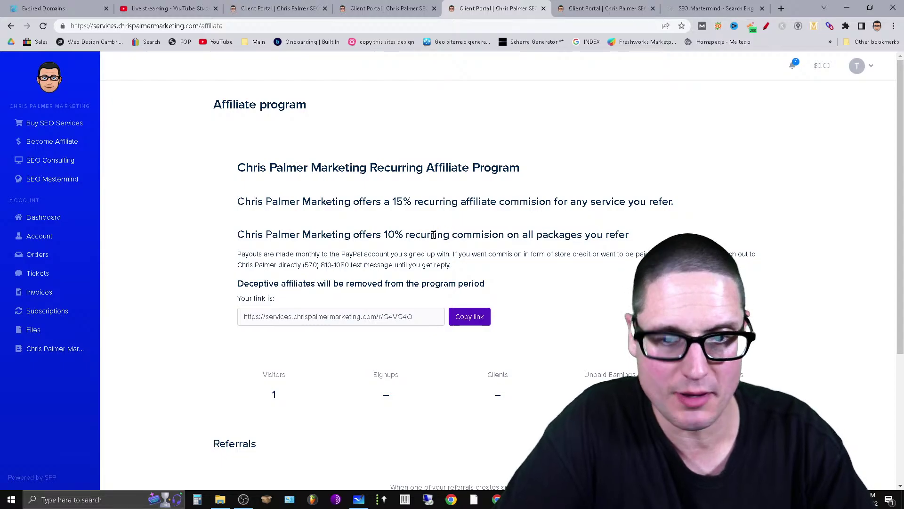
- Open the Content Writing Services category in a new tab and highlight the turnaround times of the standard and express offers
{"action": "left_click", "coordinate": [66, 121]}
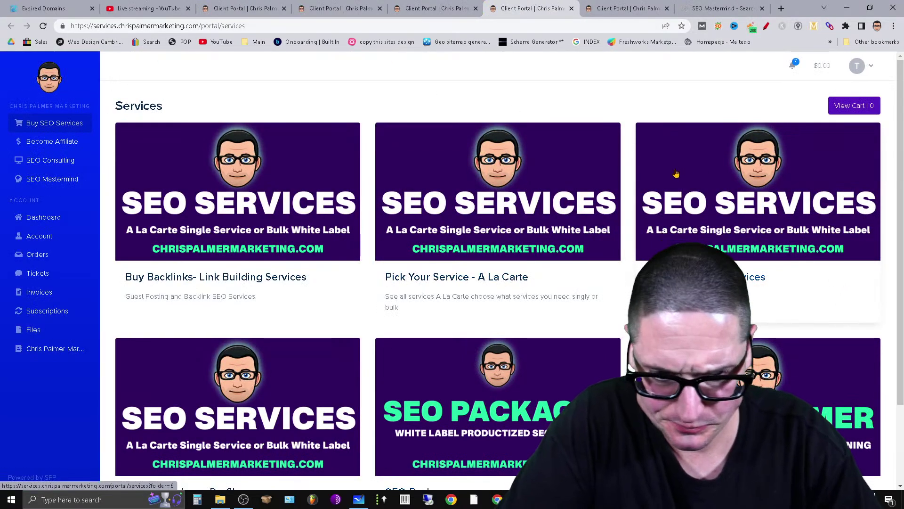
{"action": "left_click", "coordinate": [676, 174]}
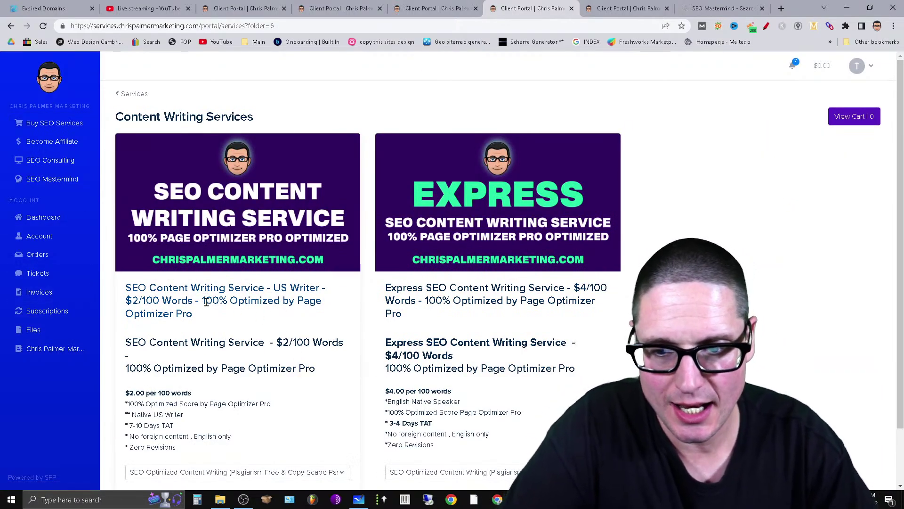
{"action": "left_click_drag", "start_coordinate": [200, 300], "coordinate": [335, 316]}
{"action": "left_click", "coordinate": [318, 332]}
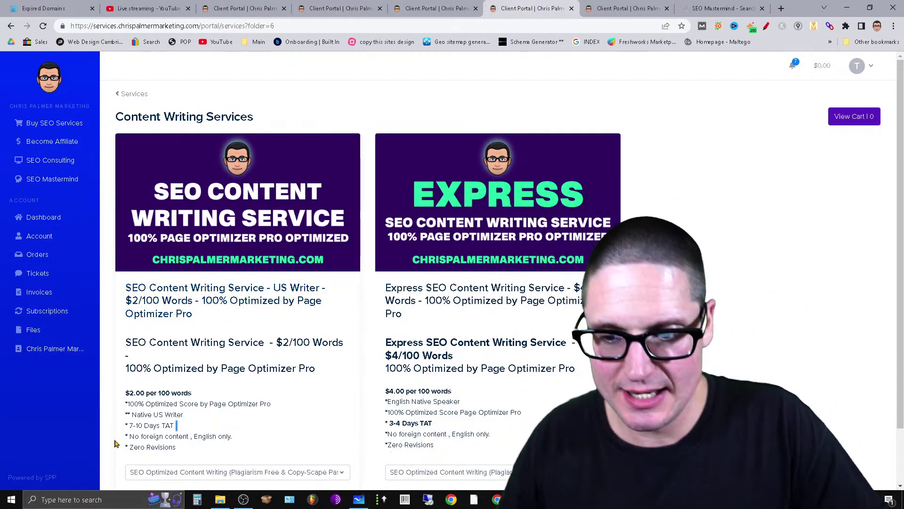
{"action": "left_click_drag", "start_coordinate": [176, 426], "coordinate": [126, 430]}
{"action": "left_click", "coordinate": [423, 412]}
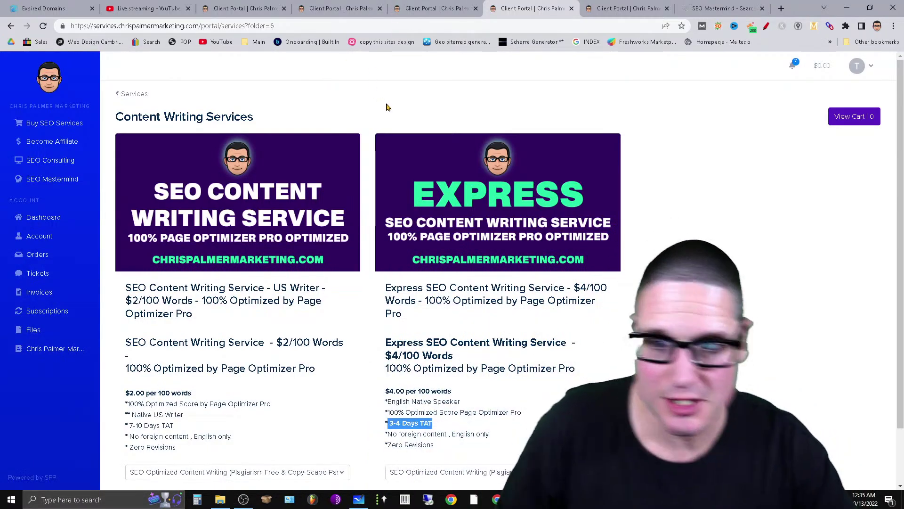
- View the Google Business Profile category from the services catalogue and return to the catalogue
{"action": "left_click", "coordinate": [134, 94]}
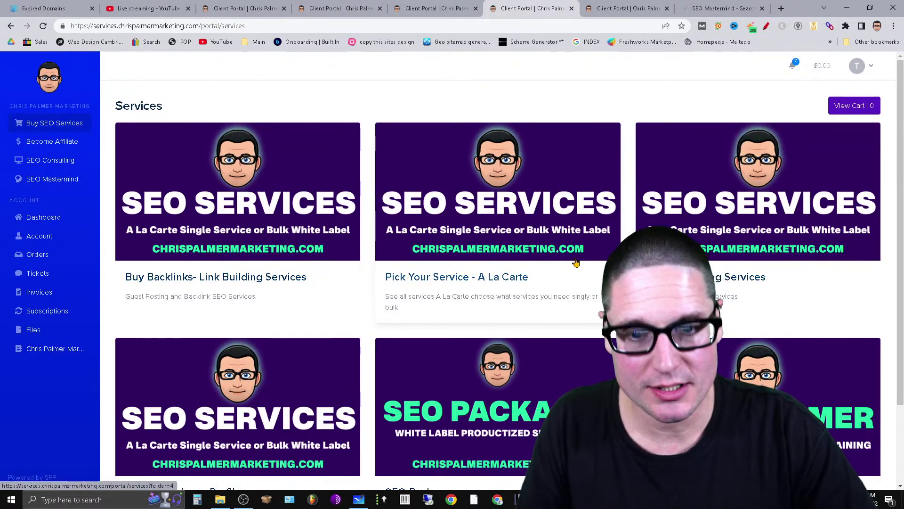
{"action": "scroll", "coordinate": [498, 439], "scroll_direction": "down", "scroll_amount": 2}
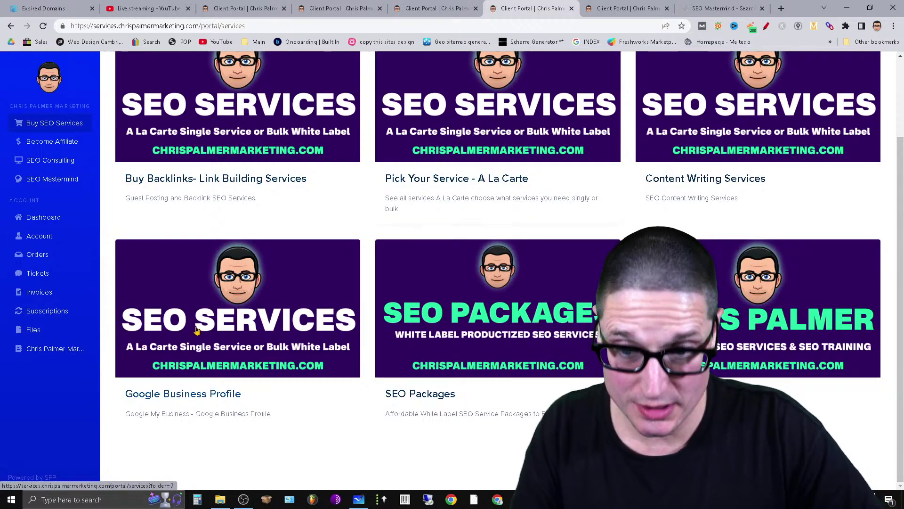
{"action": "left_click", "coordinate": [184, 358]}
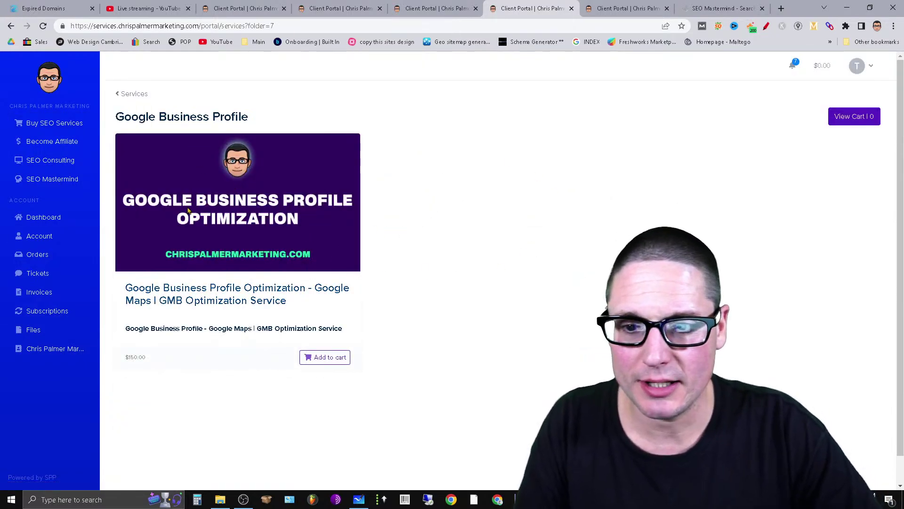
{"action": "left_click", "coordinate": [118, 99]}
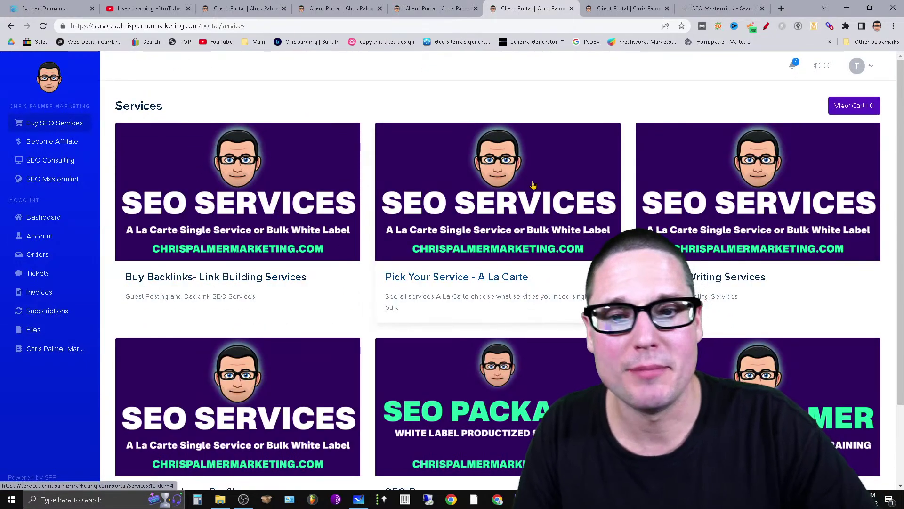
- Enter the Pick Your Service - A La Carte category and examine its newsletter, press release, citation, entity tool and on-page optimization offers
{"action": "left_click", "coordinate": [500, 209]}
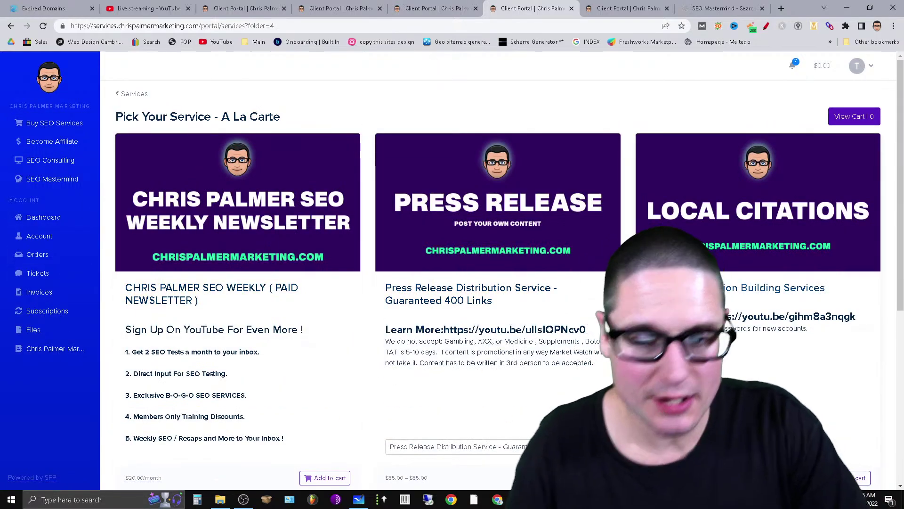
{"action": "left_click_drag", "start_coordinate": [325, 438], "coordinate": [124, 325]}
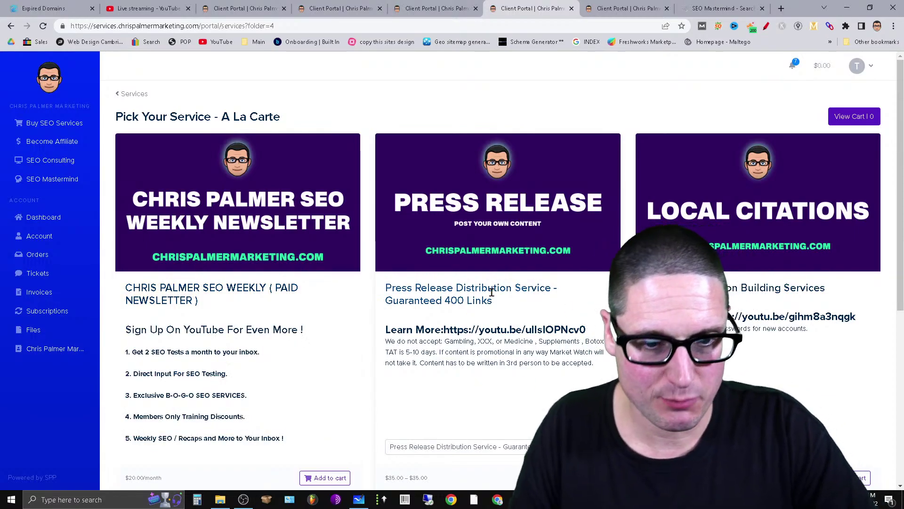
{"action": "left_click_drag", "start_coordinate": [423, 289], "coordinate": [471, 478]}
{"action": "scroll", "coordinate": [471, 478], "scroll_direction": "down", "scroll_amount": 6}
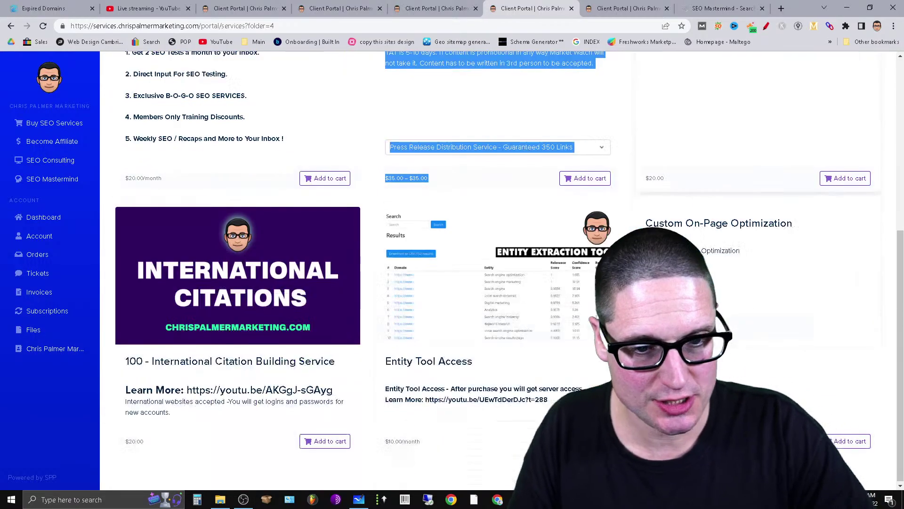
{"action": "mouse_move", "coordinate": [350, 358]}
{"action": "left_mouse_down"}
{"action": "mouse_move", "coordinate": [198, 362]}
{"action": "mouse_move", "coordinate": [351, 361]}
{"action": "left_mouse_up"}
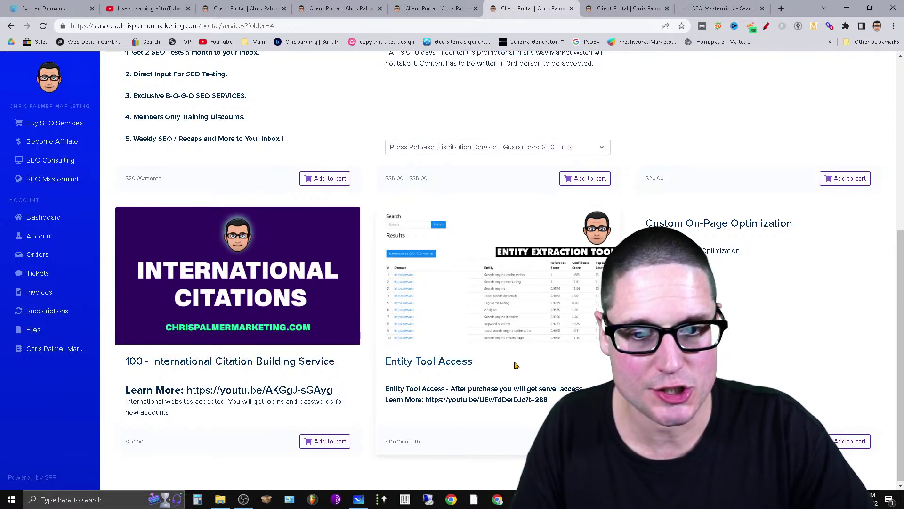
{"action": "left_click_drag", "start_coordinate": [516, 366], "coordinate": [811, 106]}
{"action": "left_click", "coordinate": [829, 302]}
{"action": "left_click", "coordinate": [766, 115]}
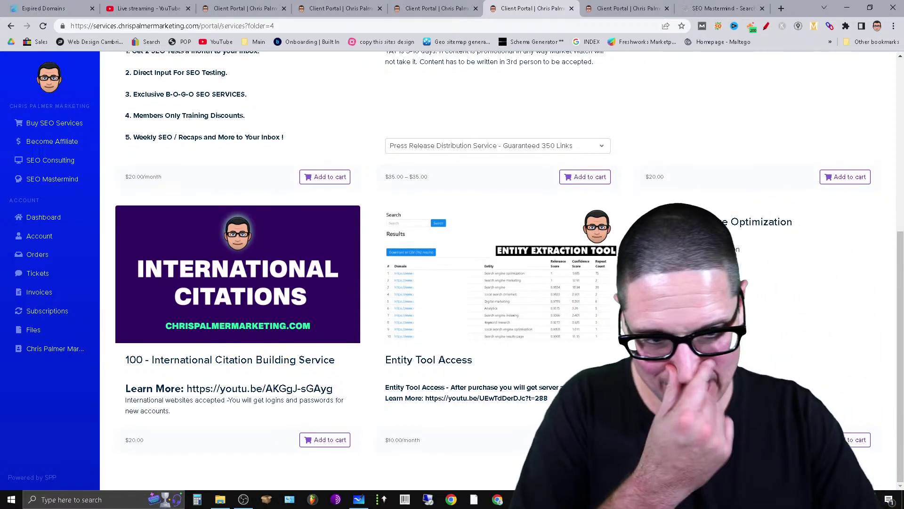
- Check the livestream chat, and look through the Desktop's Deskeeee and SEO service photos folders in File Explorer
{"action": "left_click", "coordinate": [143, 4]}
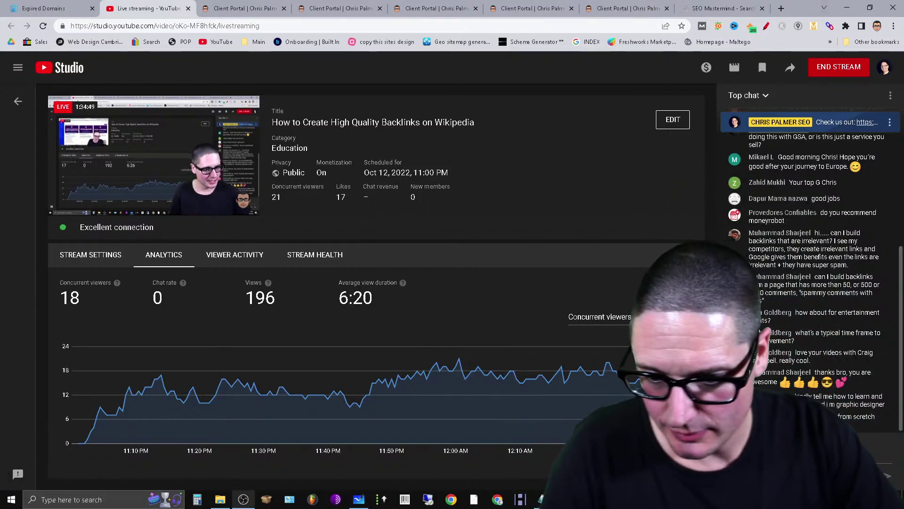
{"action": "left_click", "coordinate": [229, 501]}
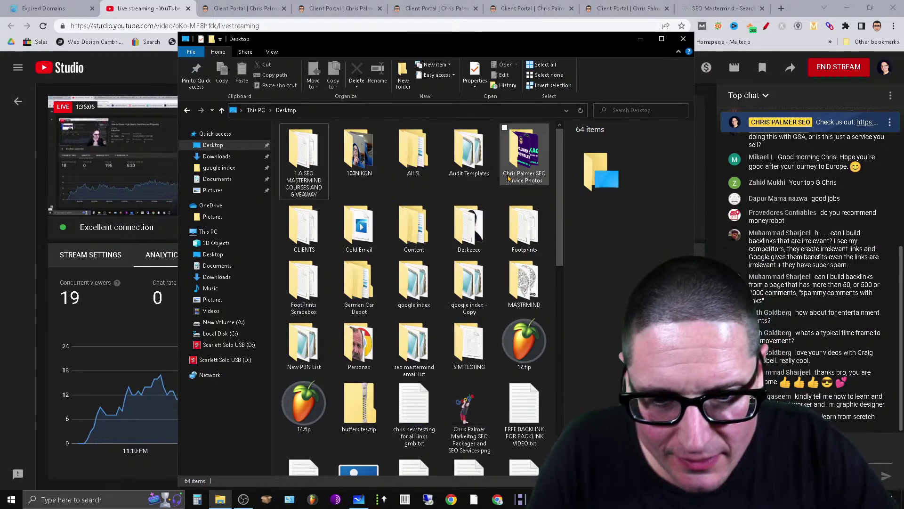
{"action": "double_click", "coordinate": [469, 229]}
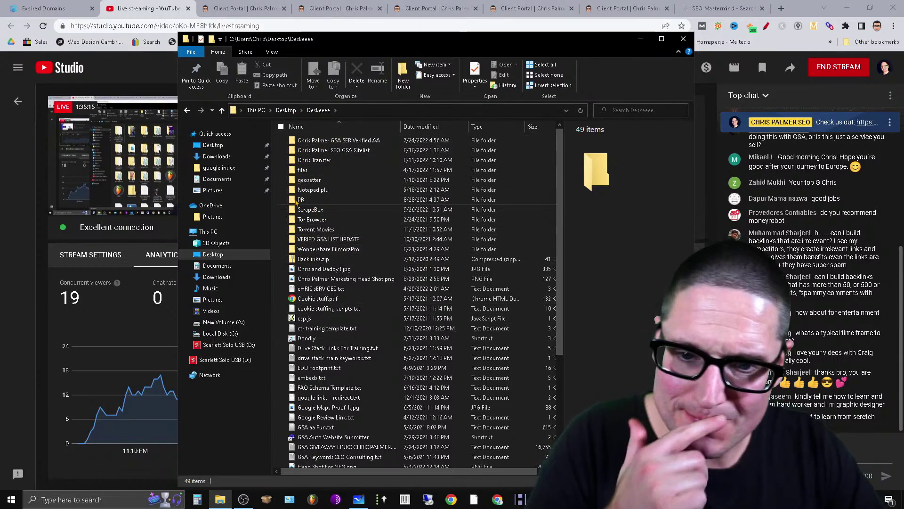
{"action": "mouse_move", "coordinate": [173, 121]}
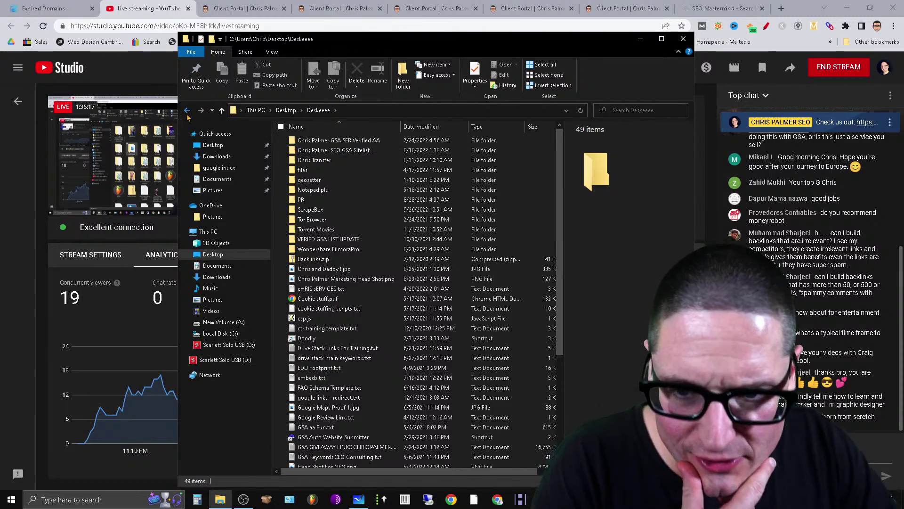
{"action": "left_click", "coordinate": [222, 110]}
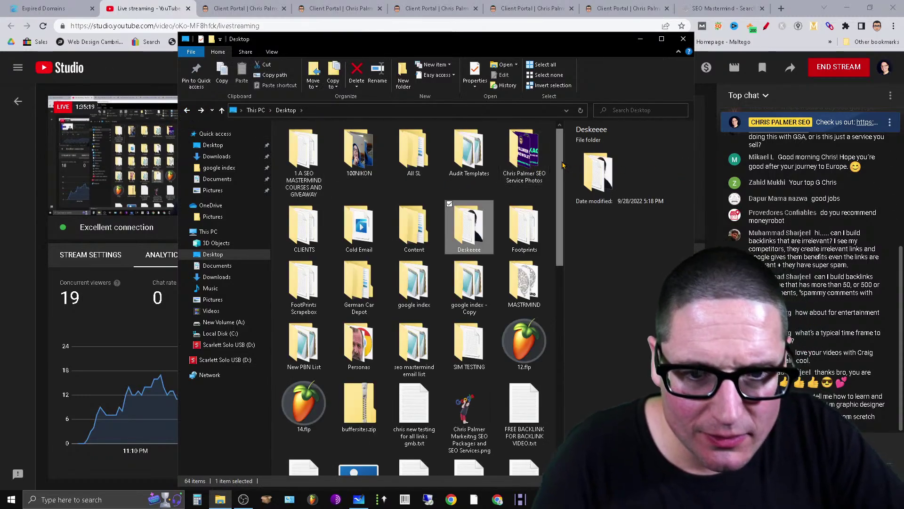
{"action": "double_click", "coordinate": [527, 156]}
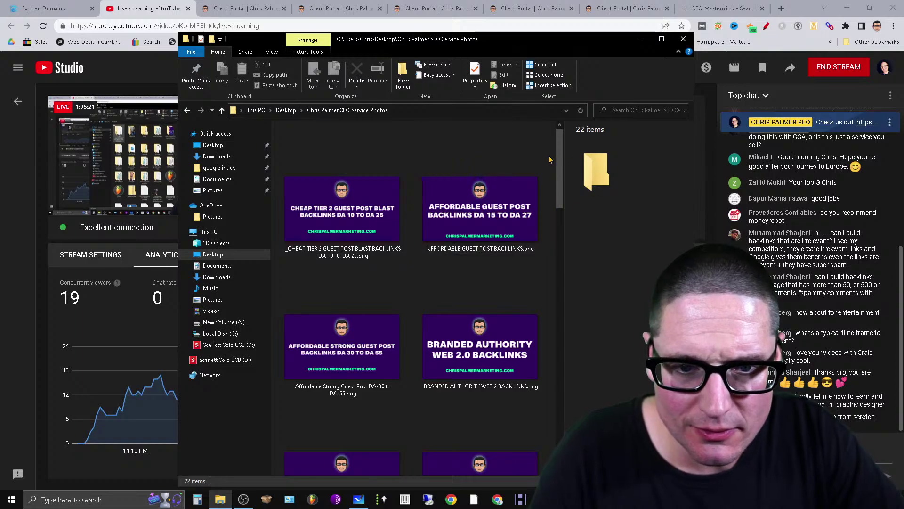
{"action": "scroll", "coordinate": [527, 188], "scroll_direction": "down", "scroll_amount": 5}
{"action": "scroll", "coordinate": [526, 156], "scroll_direction": "up", "scroll_amount": 5}
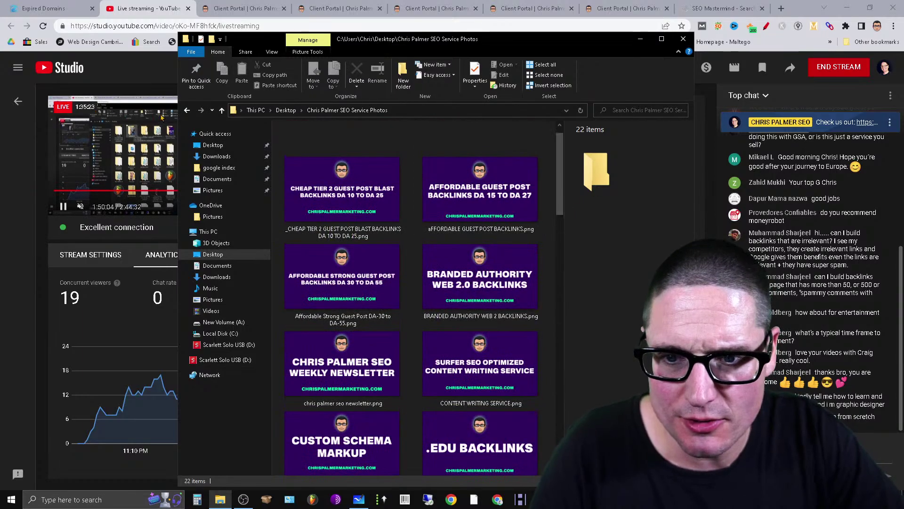
{"action": "key", "text": "BackSpace"}
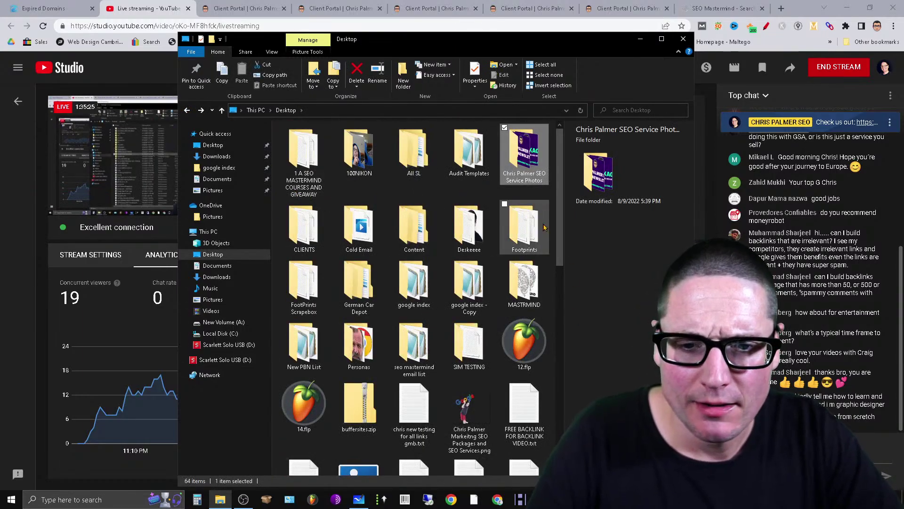
- Find CHRSPLMR.png in the MASTRMIND folder's chrsplmr.com images PHOTOS subfolder, view it full size and close it
{"action": "double_click", "coordinate": [527, 290]}
{"action": "double_click", "coordinate": [303, 151]}
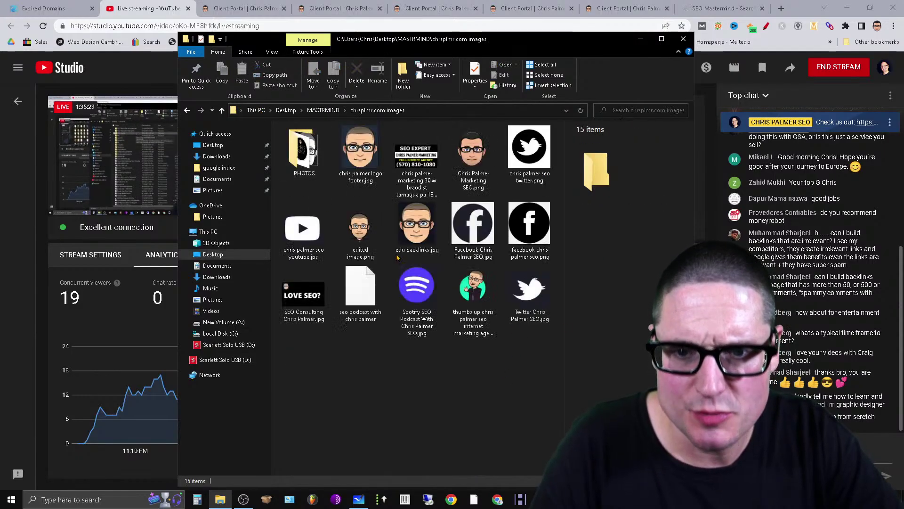
{"action": "double_click", "coordinate": [304, 151]}
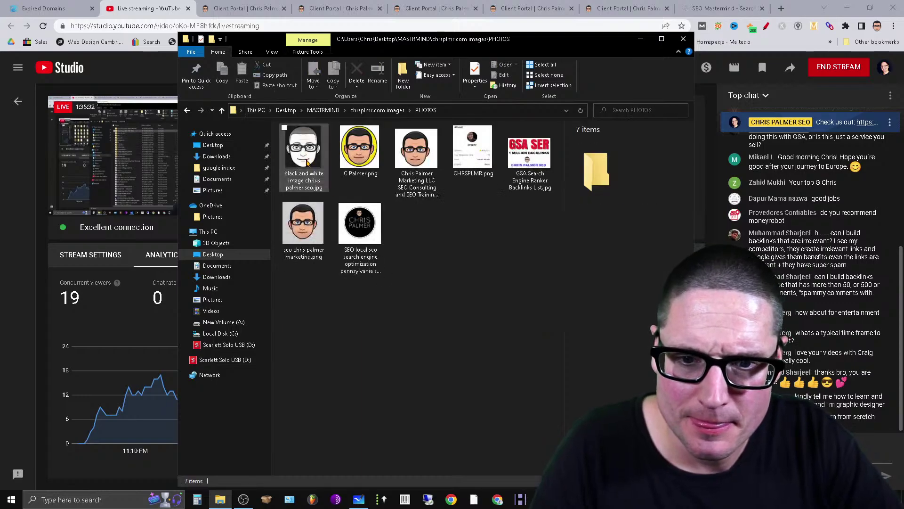
{"action": "double_click", "coordinate": [479, 157]}
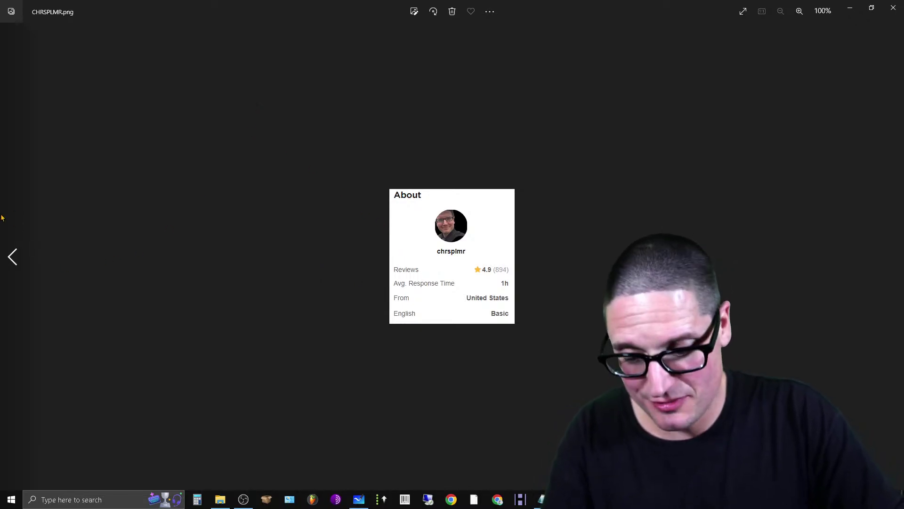
{"action": "left_click", "coordinate": [900, 6]}
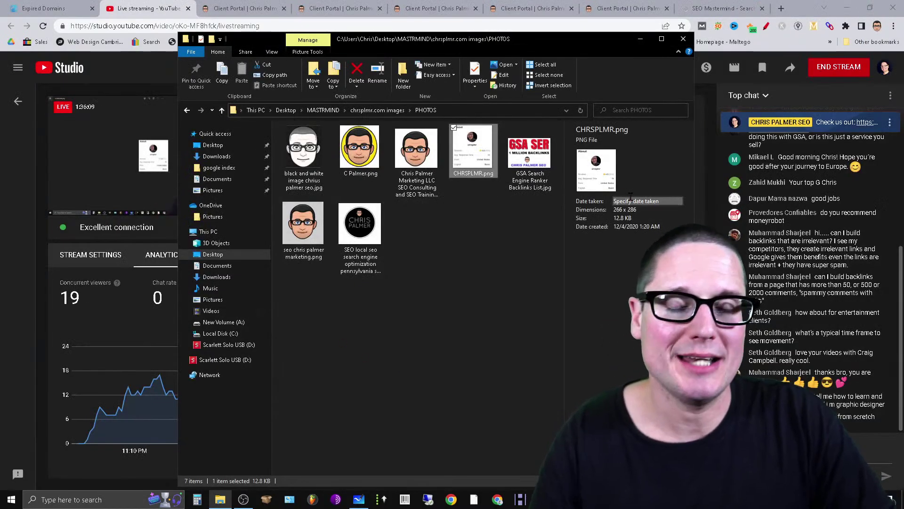
- Close the File Explorer window and end the live stream in YouTube Studio
{"action": "left_click", "coordinate": [694, 41]}
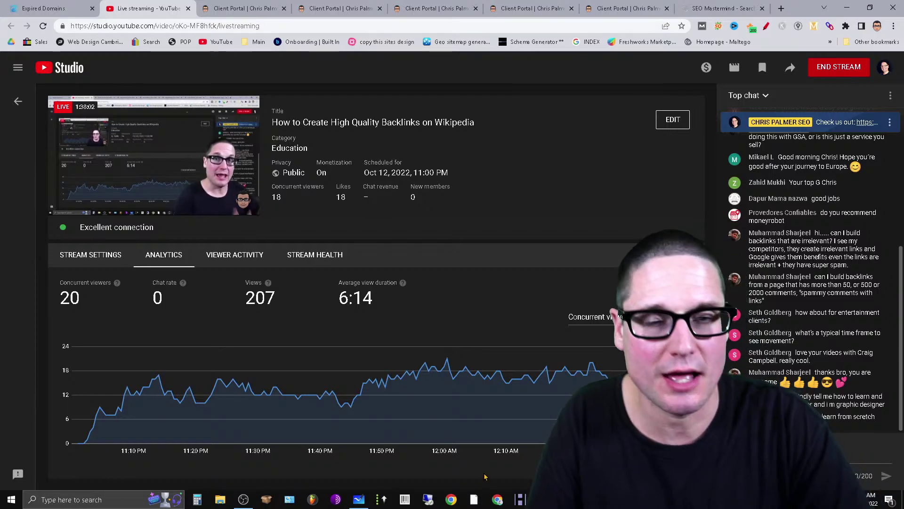
{"action": "left_click", "coordinate": [855, 64]}
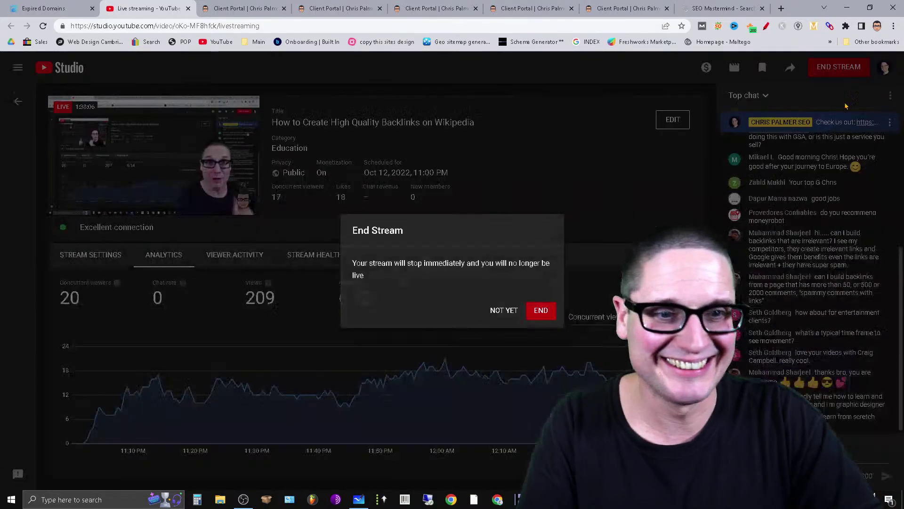
{"action": "left_click", "coordinate": [540, 316]}
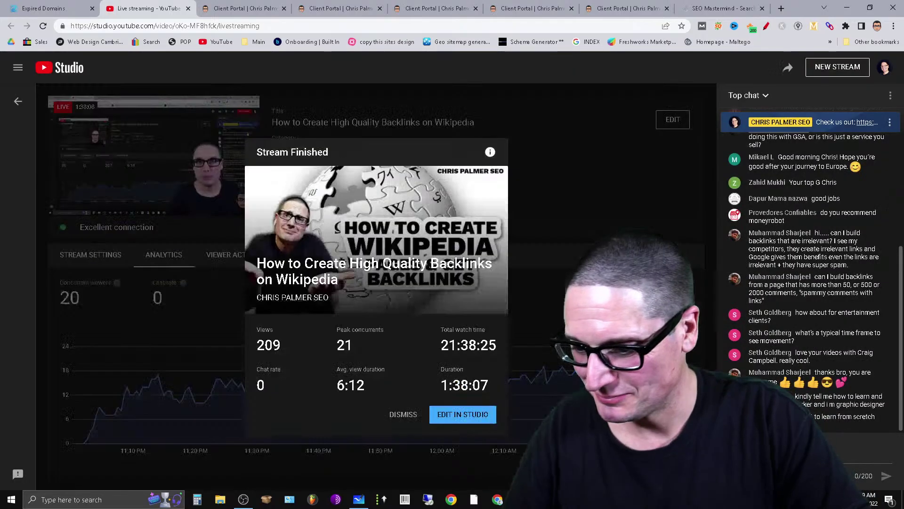